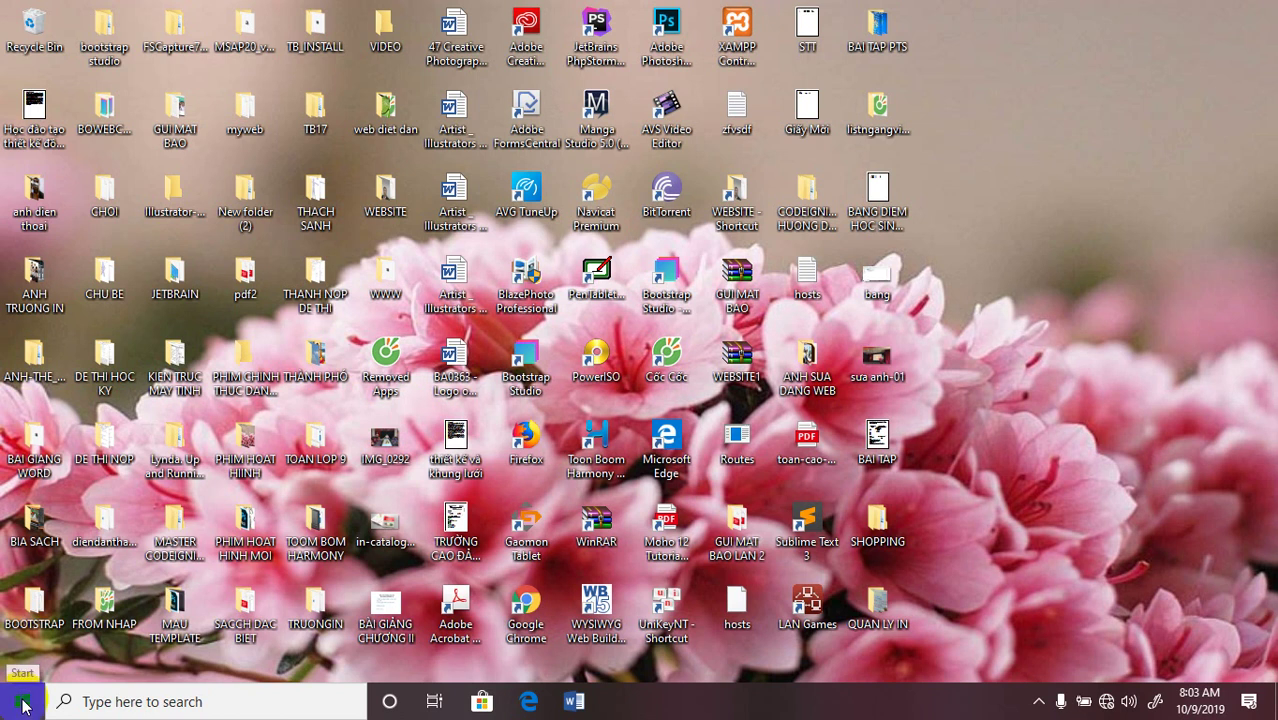
- Find and expand the Microsoft Office 2013 group in the Start menu apps list
{"action": "left_click", "coordinate": [18, 710]}
{"action": "scroll", "coordinate": [143, 560], "scroll_direction": "down", "scroll_amount": 3}
{"action": "scroll", "coordinate": [143, 568], "scroll_direction": "down", "scroll_amount": 5}
{"action": "scroll", "coordinate": [155, 530], "scroll_direction": "down", "scroll_amount": 1}
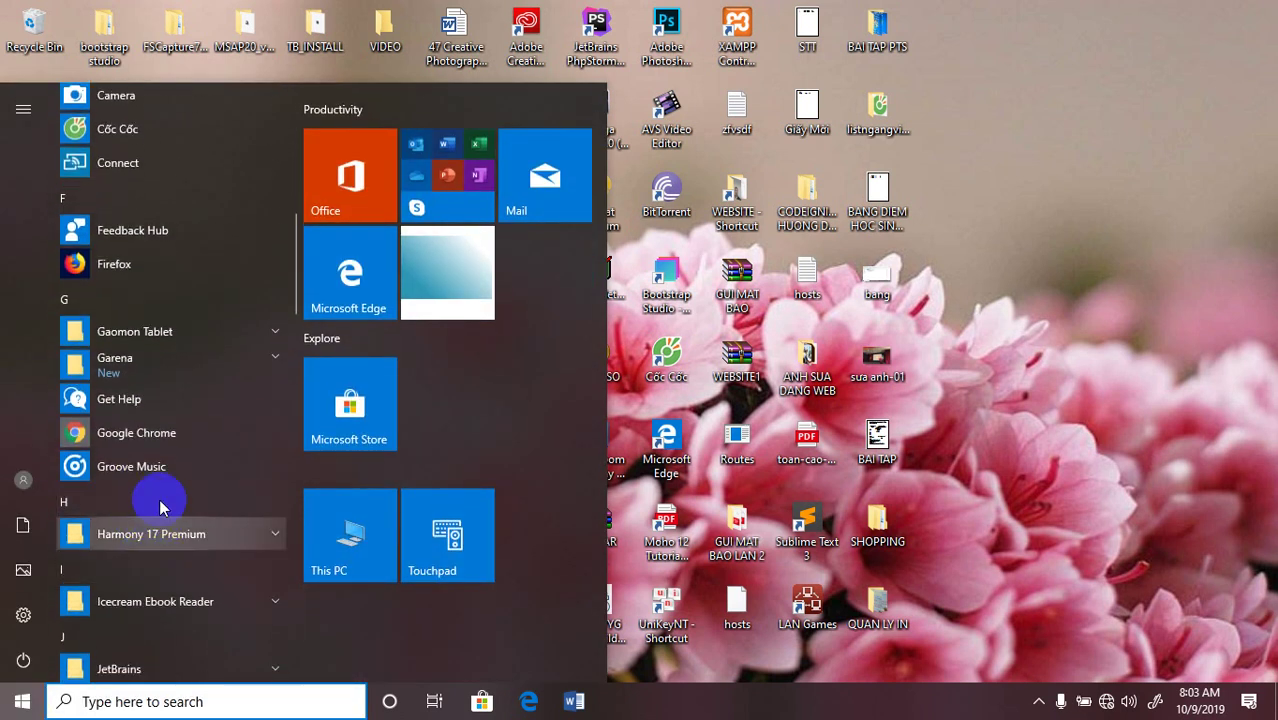
{"action": "scroll", "coordinate": [163, 500], "scroll_direction": "down", "scroll_amount": 5}
{"action": "scroll", "coordinate": [166, 470], "scroll_direction": "down", "scroll_amount": 2}
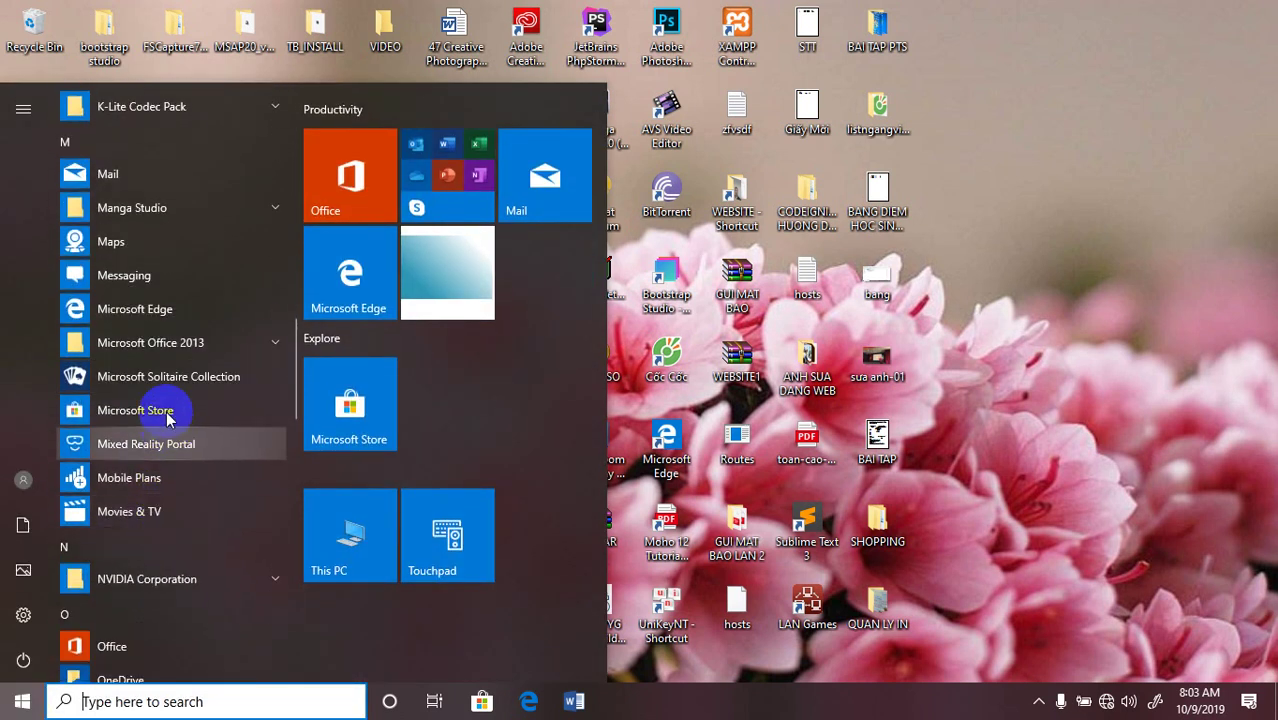
{"action": "left_click", "coordinate": [180, 342]}
{"action": "scroll", "coordinate": [215, 520], "scroll_direction": "down", "scroll_amount": 3}
{"action": "scroll", "coordinate": [192, 505], "scroll_direction": "down", "scroll_amount": 3}
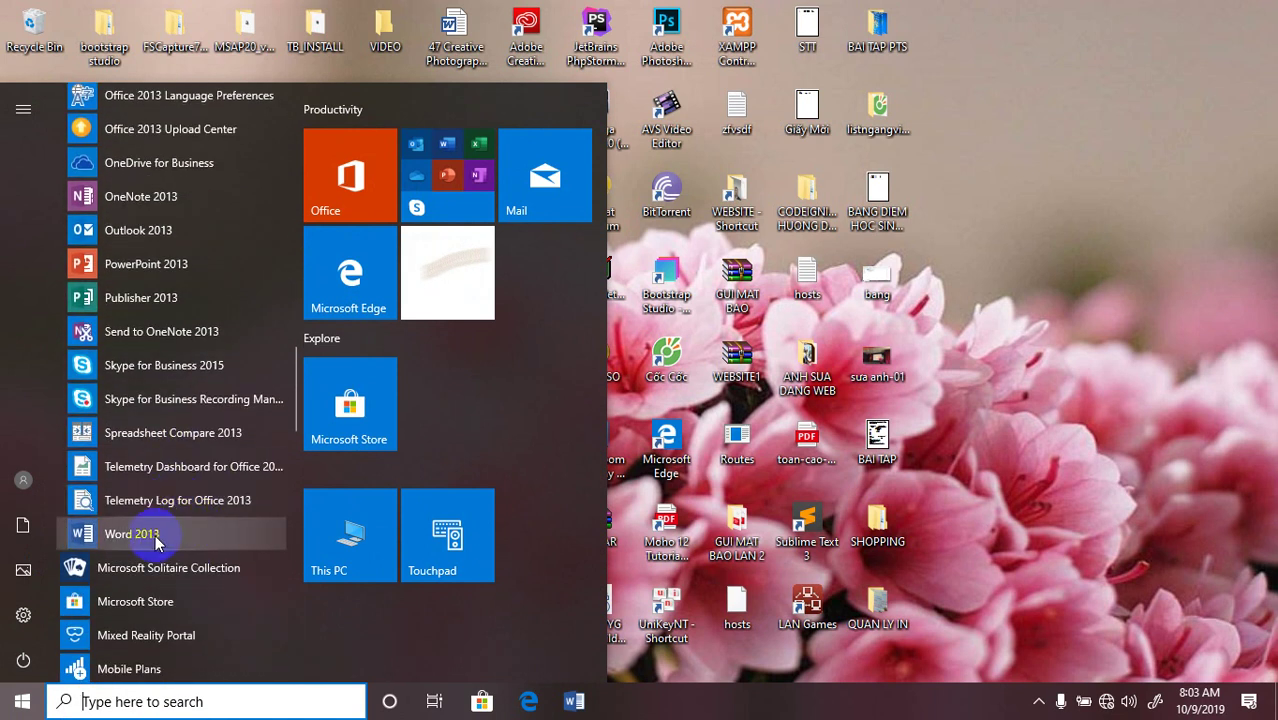
- Launch Word 2013, dismiss the activation notice, and start a blank document
{"action": "left_click", "coordinate": [155, 538]}
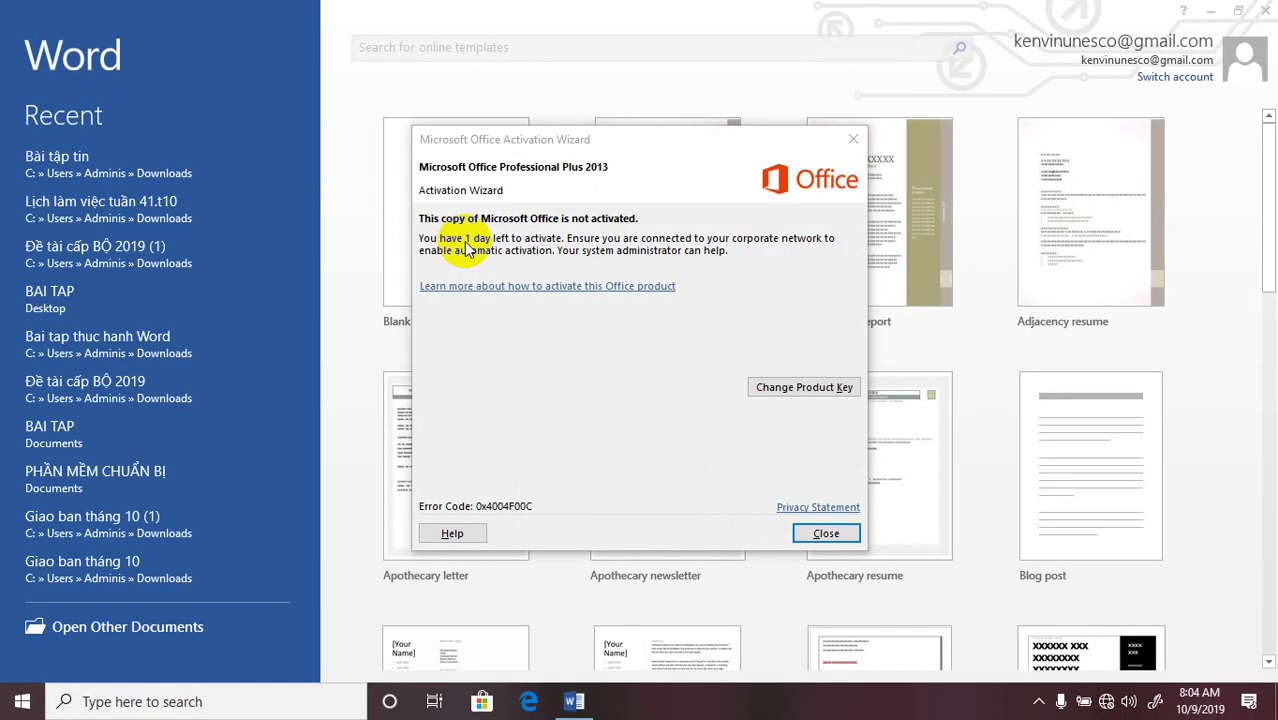
{"action": "left_click", "coordinate": [818, 535]}
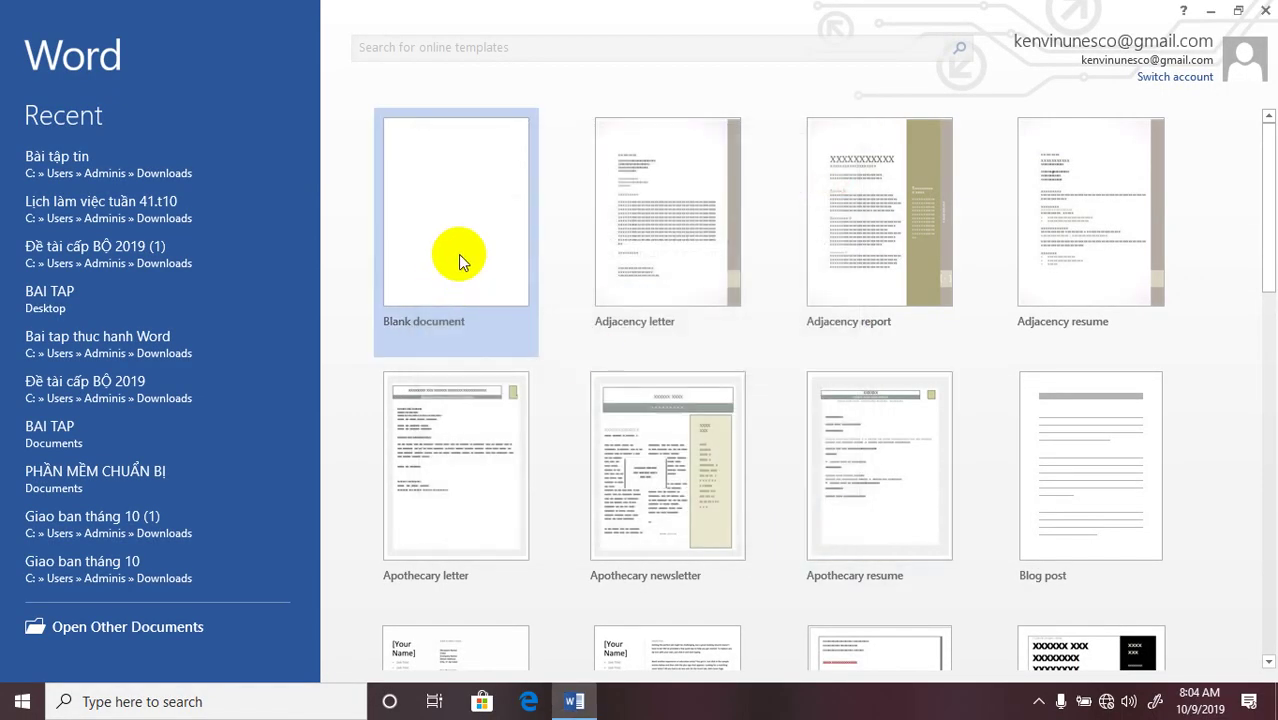
{"action": "left_click", "coordinate": [456, 252]}
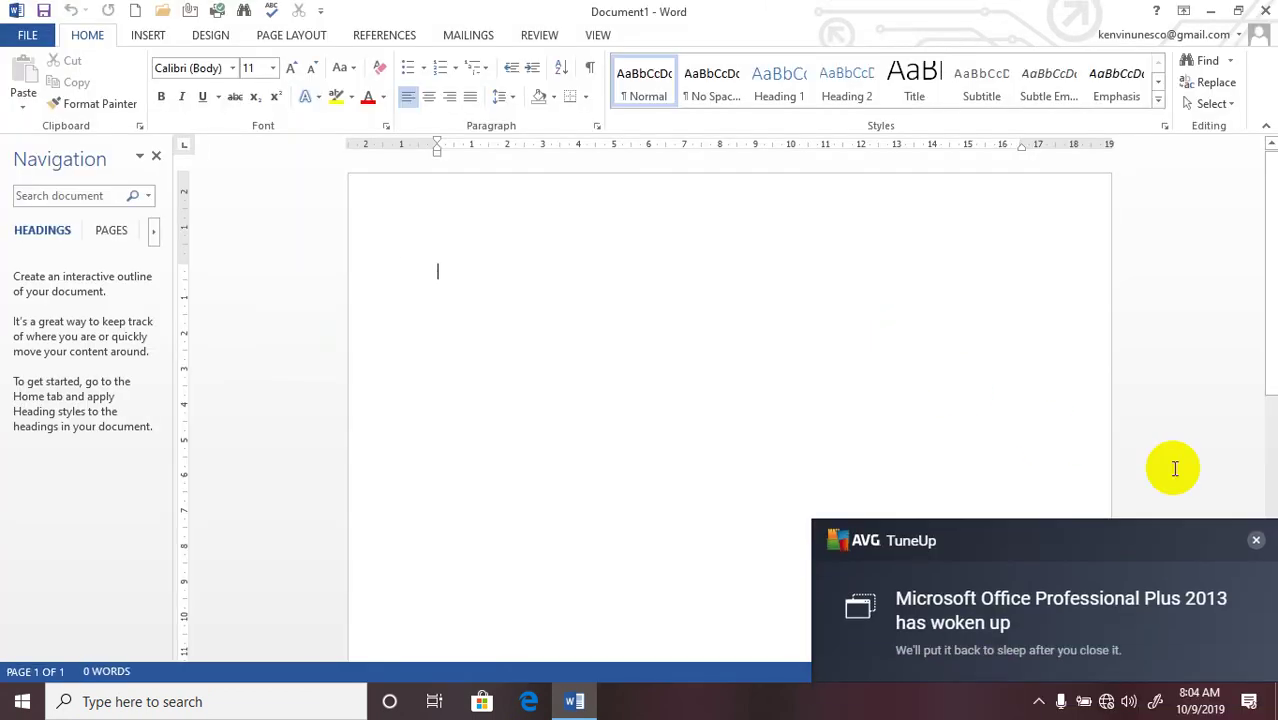
- Look over the Quick Parts options on the INSERT tab, type a test letter, then minimize Word
{"action": "left_click", "coordinate": [1258, 521]}
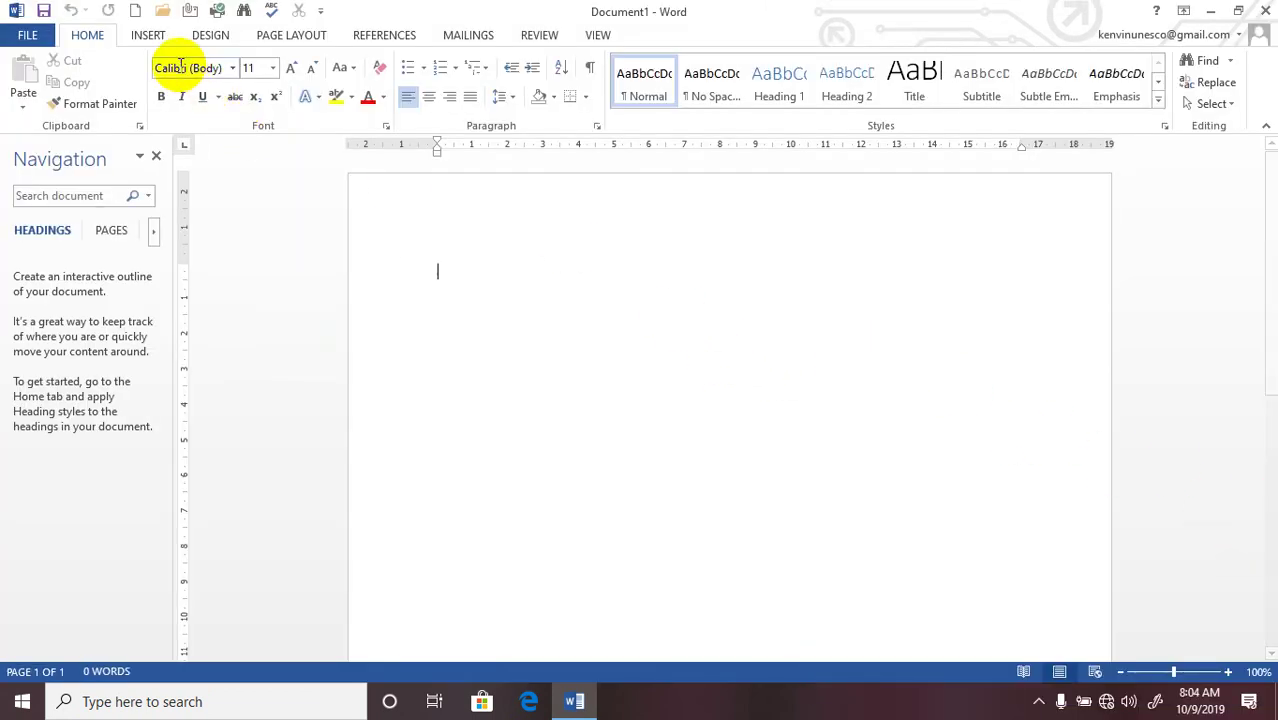
{"action": "left_click", "coordinate": [150, 38]}
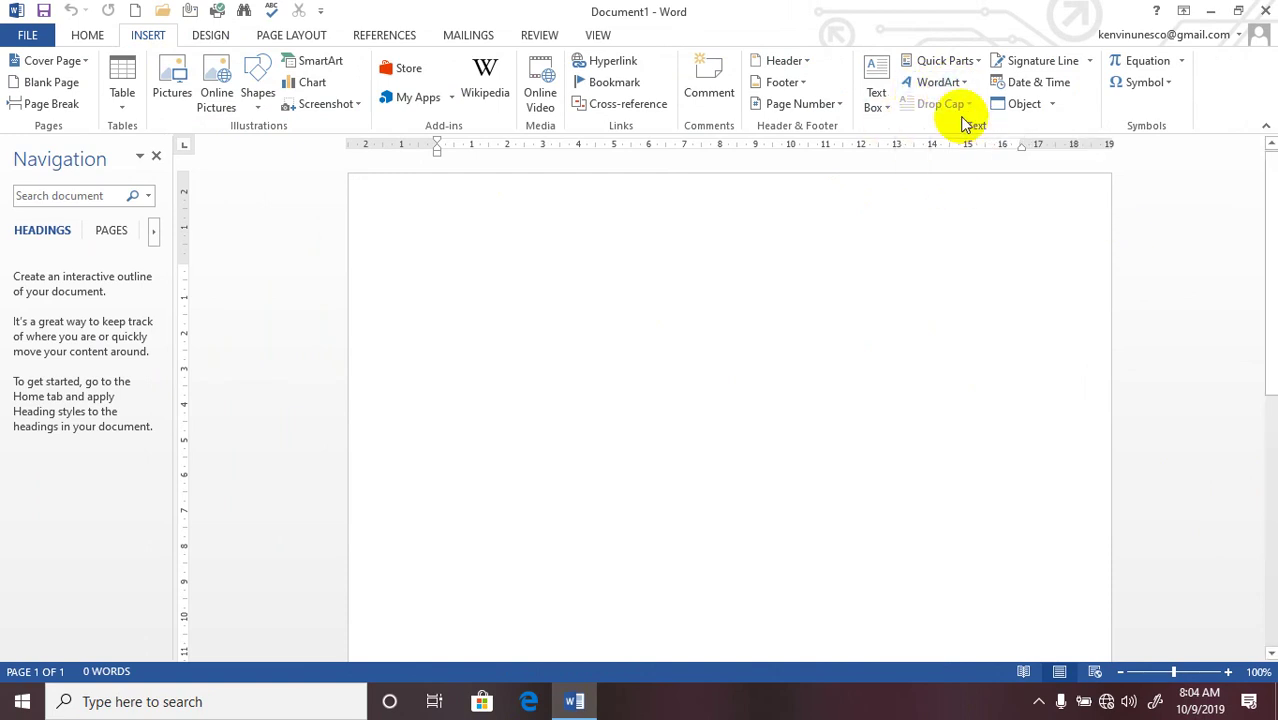
{"action": "left_click", "coordinate": [968, 68]}
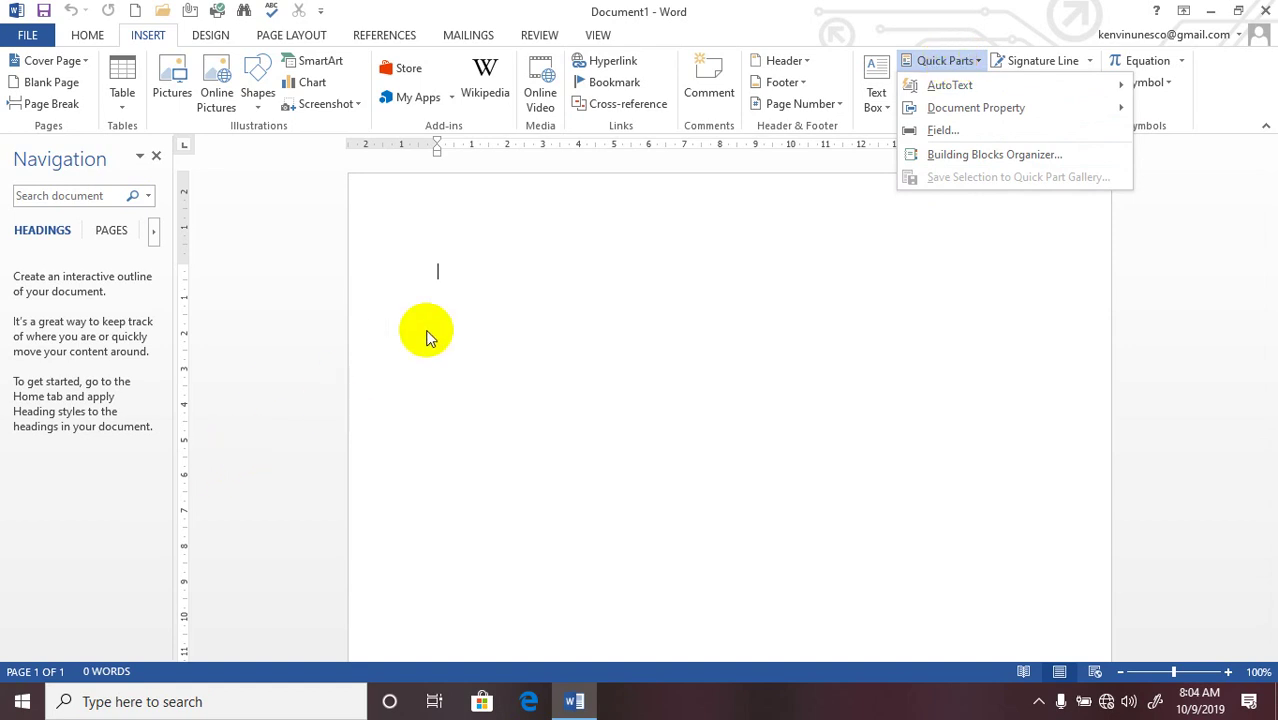
{"action": "left_click", "coordinate": [482, 268]}
{"action": "type", "text": "CAC"}
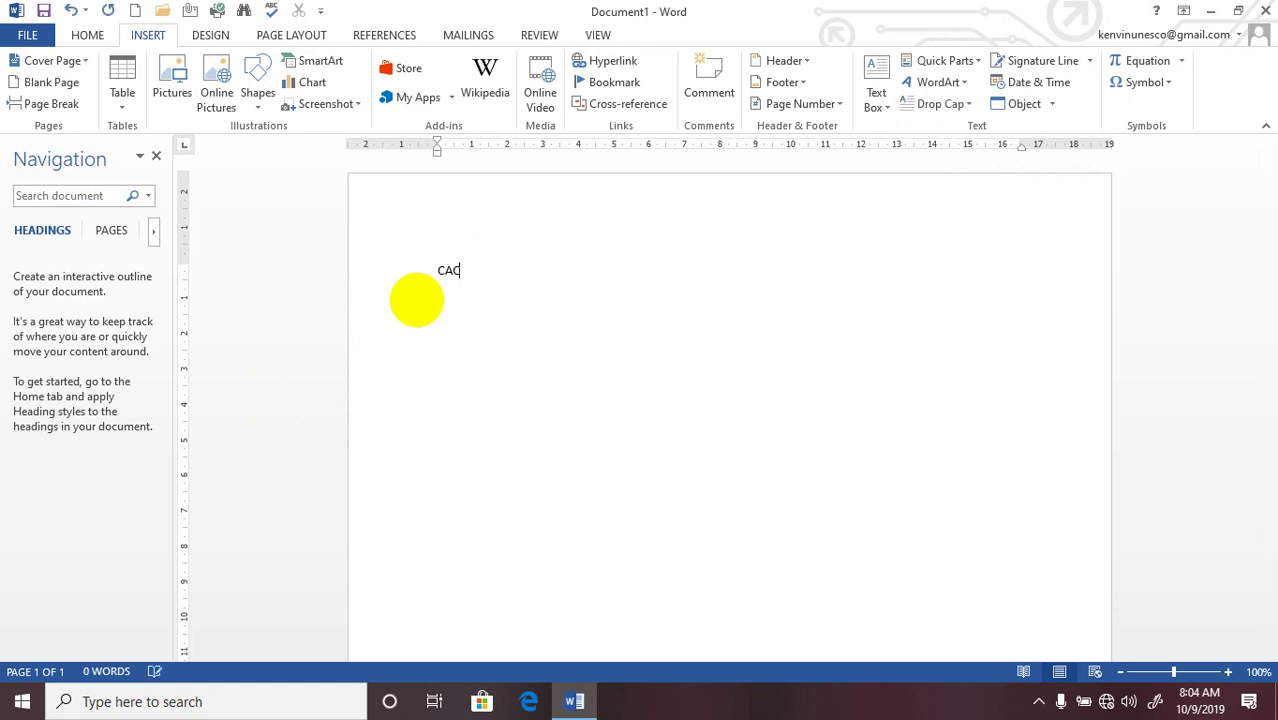
{"action": "type", "text": "S"}
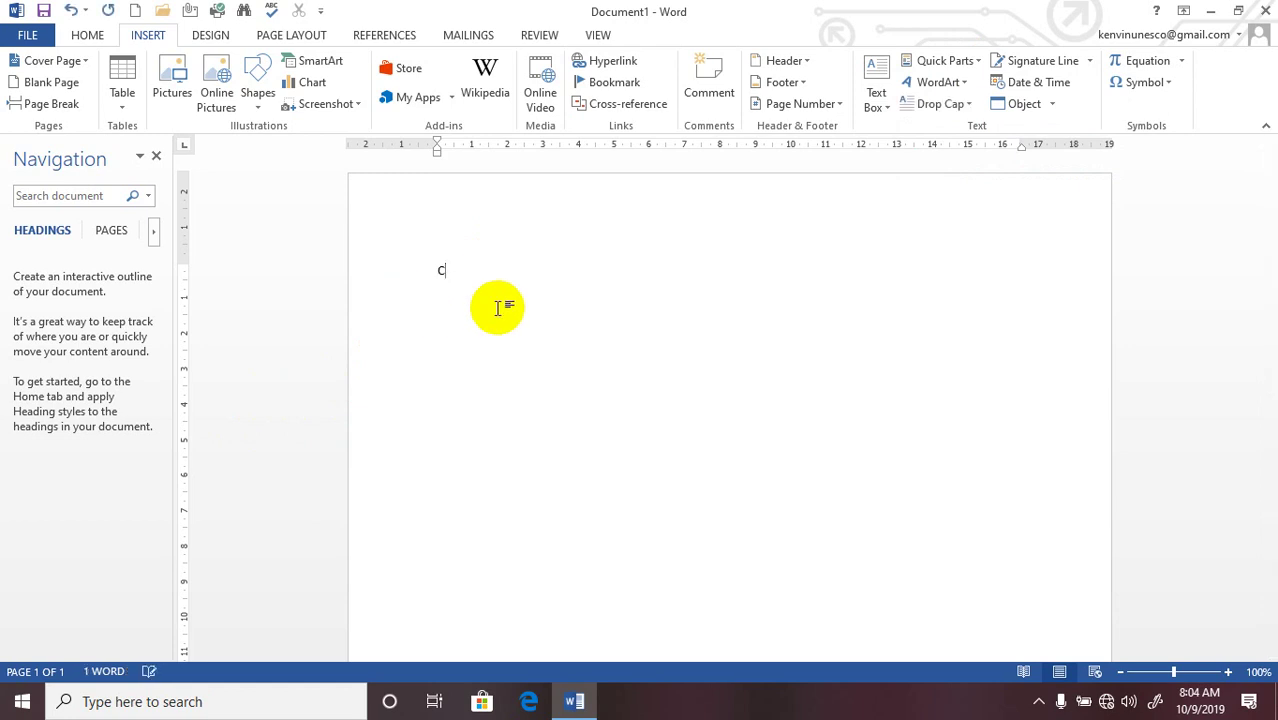
{"action": "left_click", "coordinate": [1210, 11]}
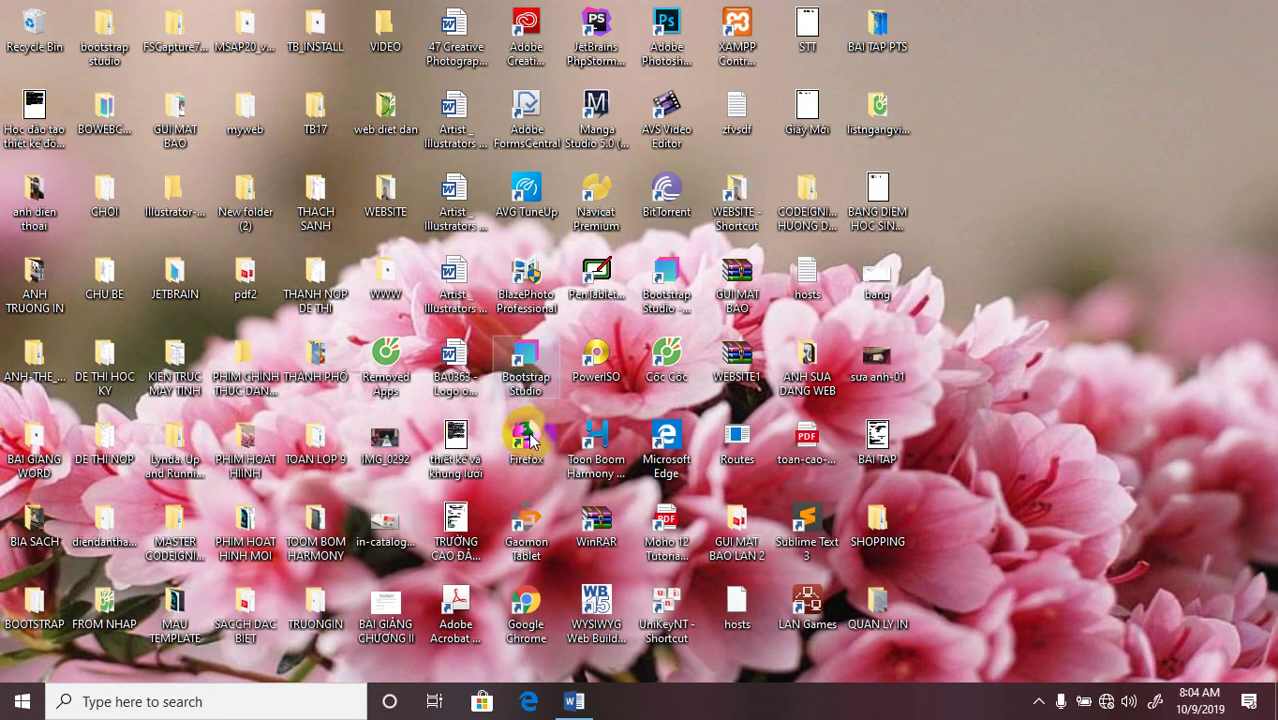
- Run UniKeyNT as administrator, close its window while it keeps running, and return to Word
{"action": "right_click", "coordinate": [697, 643]}
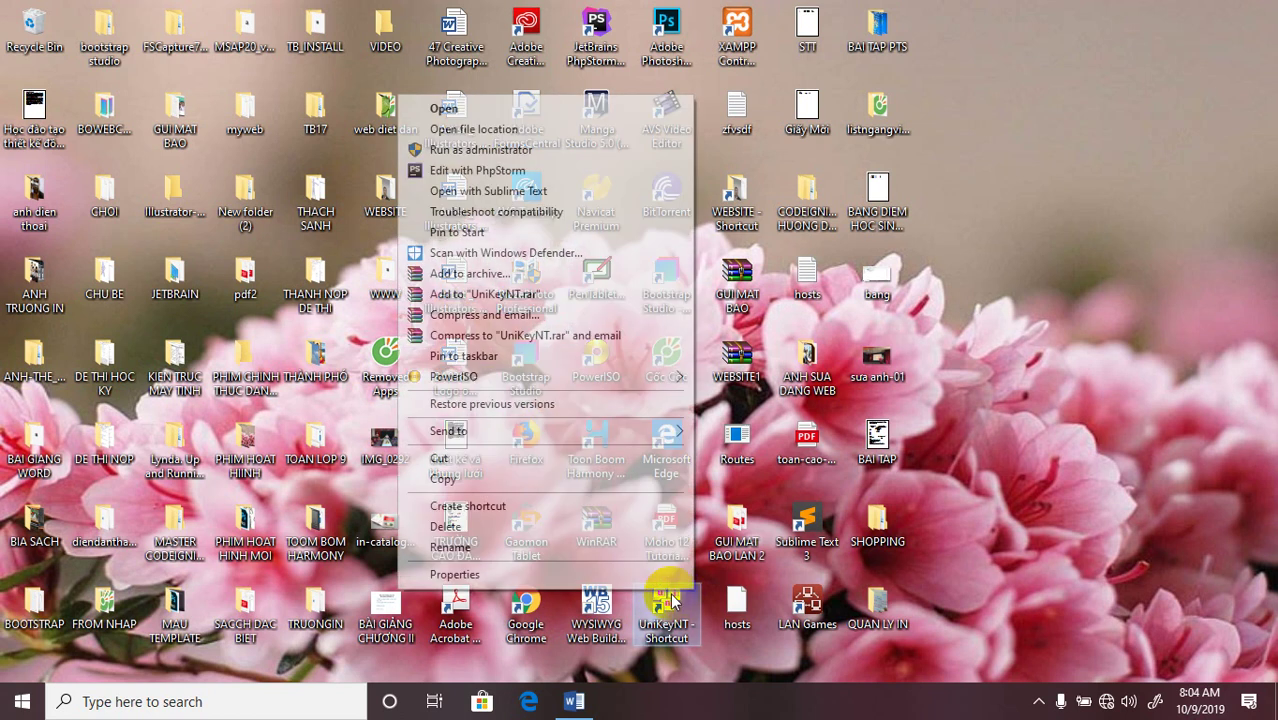
{"action": "left_click", "coordinate": [535, 151]}
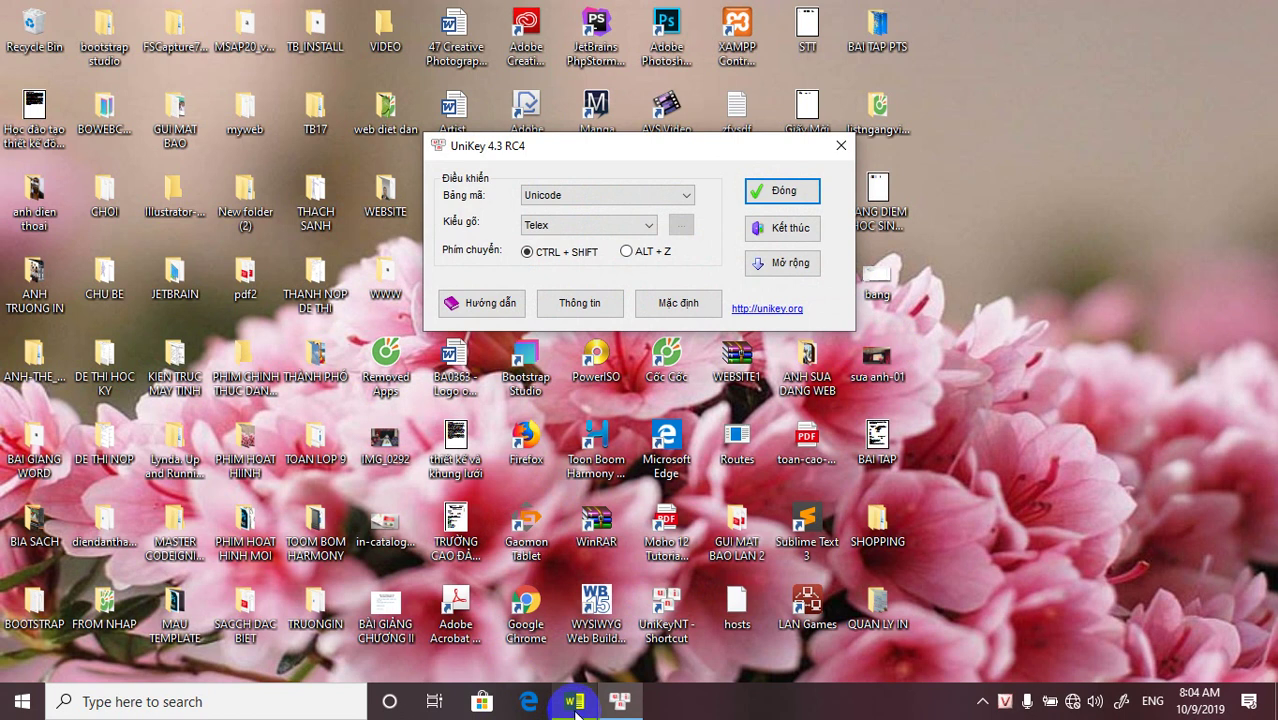
{"action": "left_click", "coordinate": [574, 701]}
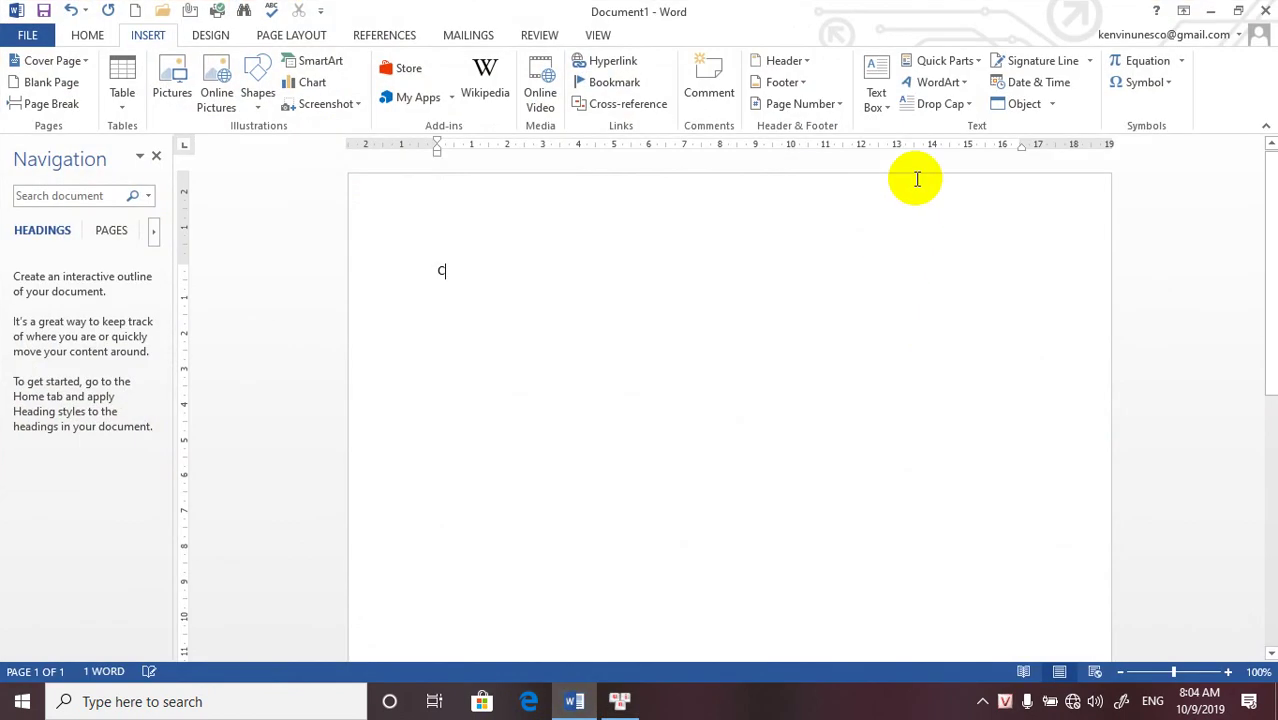
{"action": "left_click", "coordinate": [1210, 10]}
{"action": "left_click", "coordinate": [785, 192]}
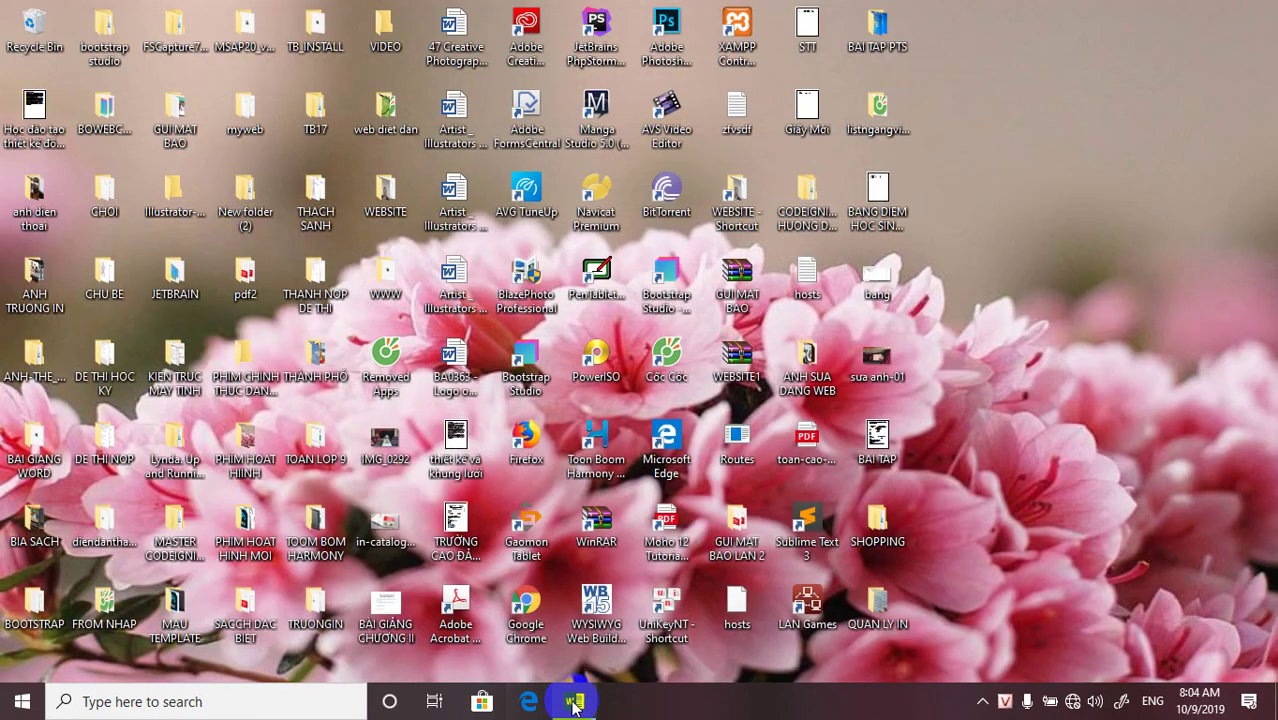
{"action": "left_click", "coordinate": [573, 701]}
- Replace the stray letter with the heading 'Cách sử dung QuickParts' and enlarge its font two steps
{"action": "key", "text": "BackSpace"}
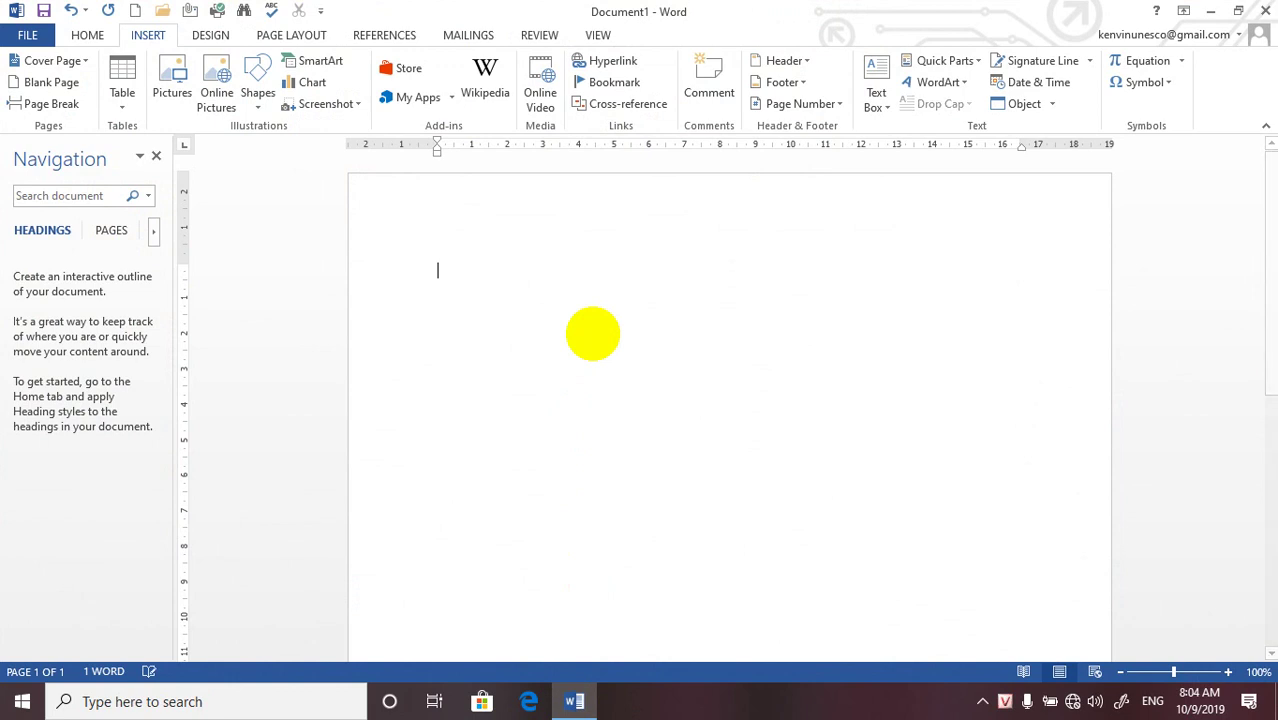
{"action": "type", "text": "ch sử dung QuickParts"}
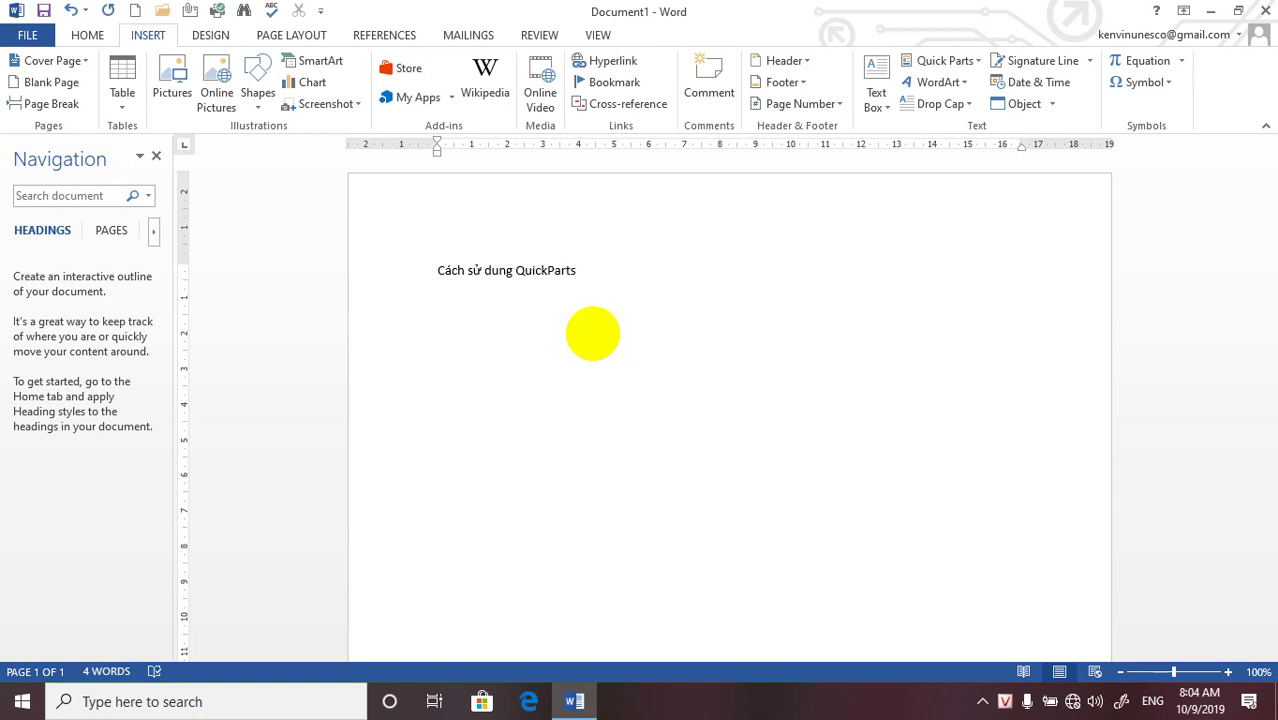
{"action": "key", "text": "ctrl+a"}
{"action": "key", "text": "ctrl+shift+period"}
{"action": "key", "text": "ctrl+shift+period"}
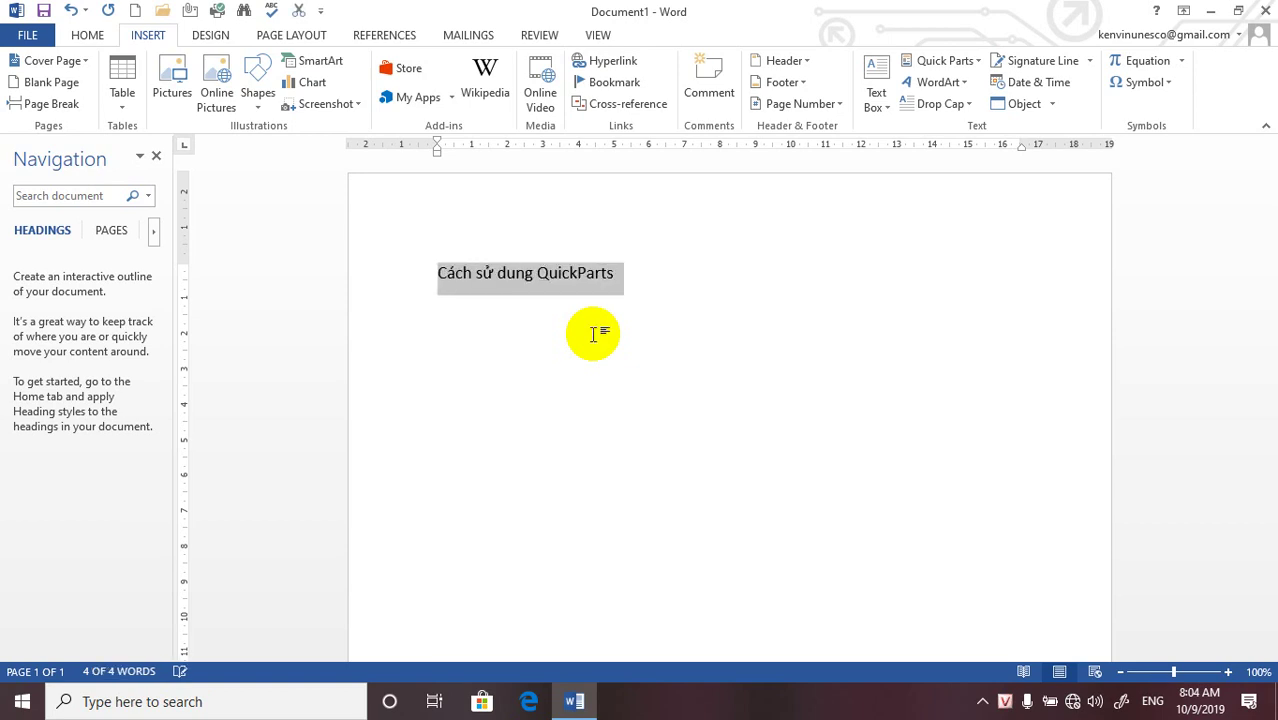
{"action": "key", "text": "ctrl+shift+period"}
{"action": "key", "text": "ctrl+shift+period"}
{"action": "key", "text": "ctrl+shift+period"}
{"action": "key", "text": "ctrl+shift+period"}
{"action": "key", "text": "ctrl+shift+period"}
{"action": "key", "text": "ctrl+shift+period"}
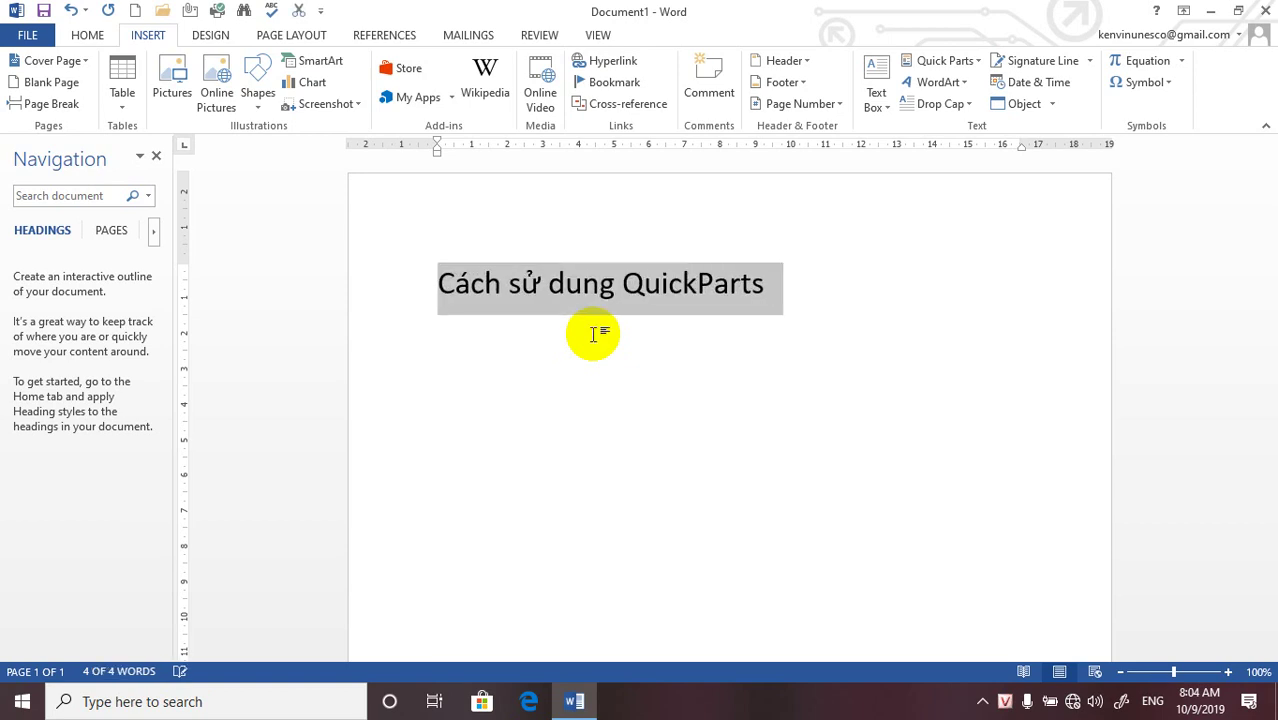
{"action": "left_click", "coordinate": [801, 287]}
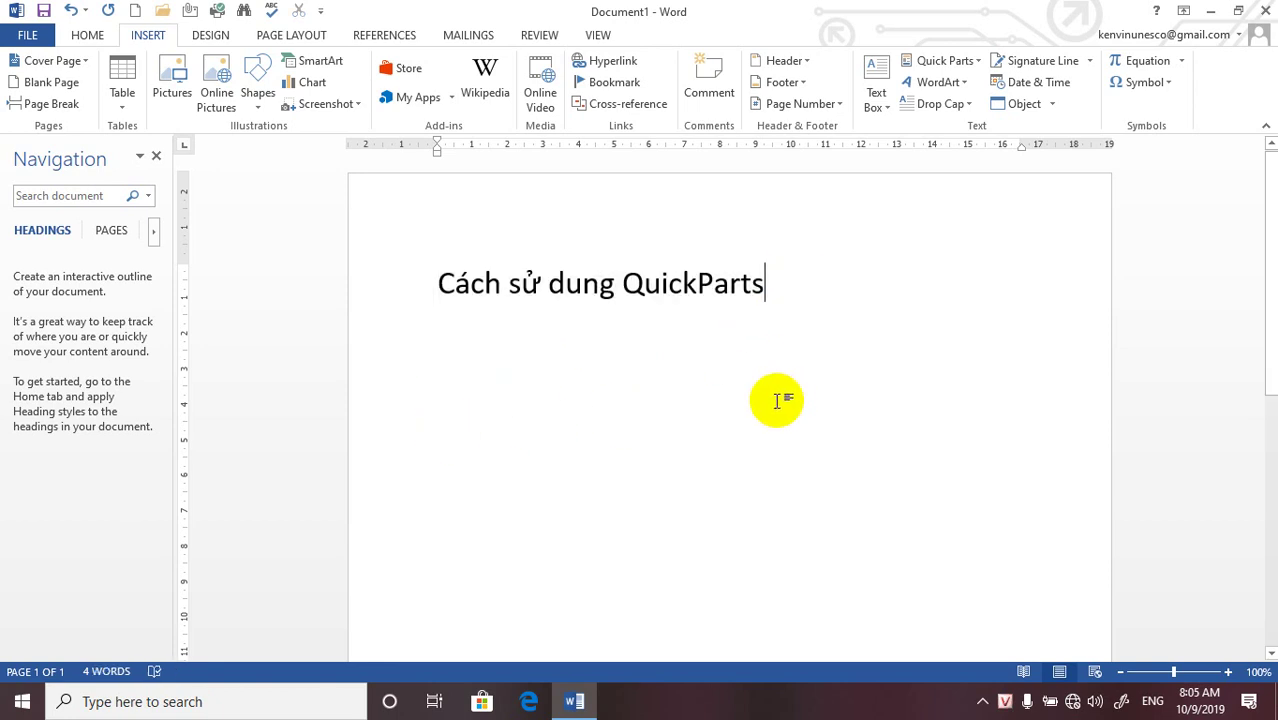
- Add a colon to the heading and type the sentence on quickly inserting text or graphics into Word
{"action": "type", "text": ":"}
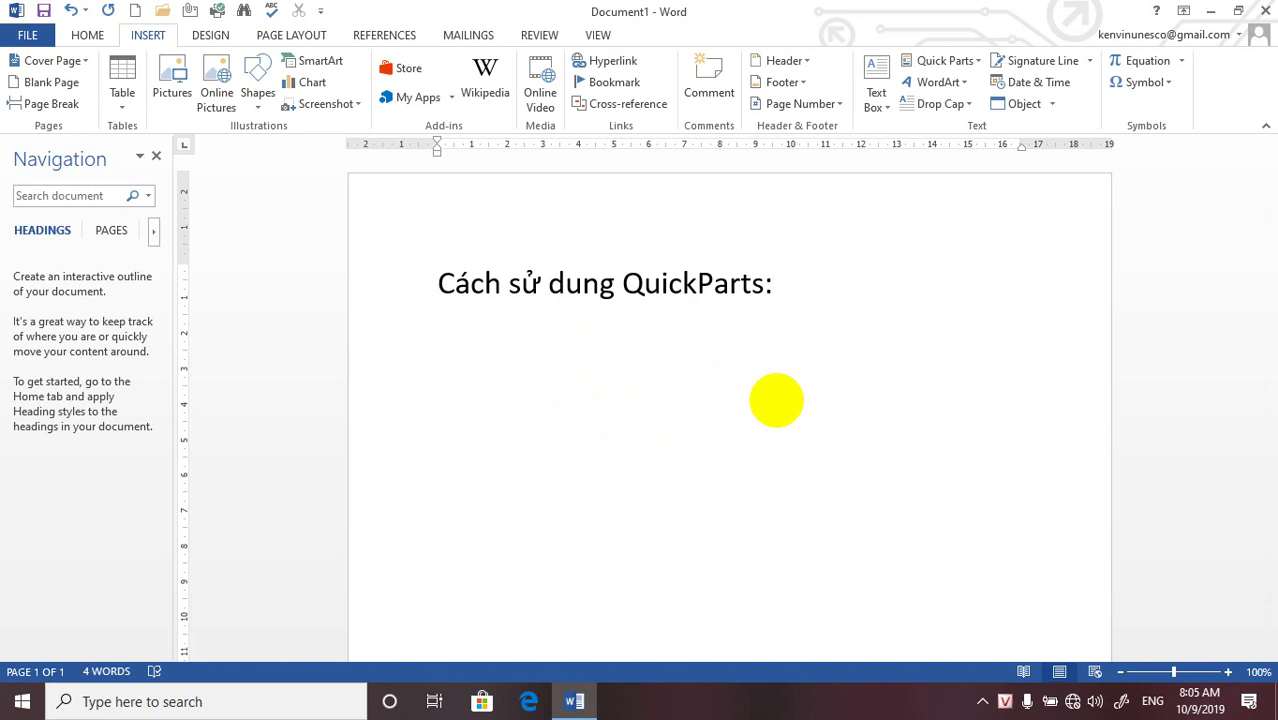
{"action": "key", "text": "Return"}
{"action": "type", "text": "Dungù đ"}
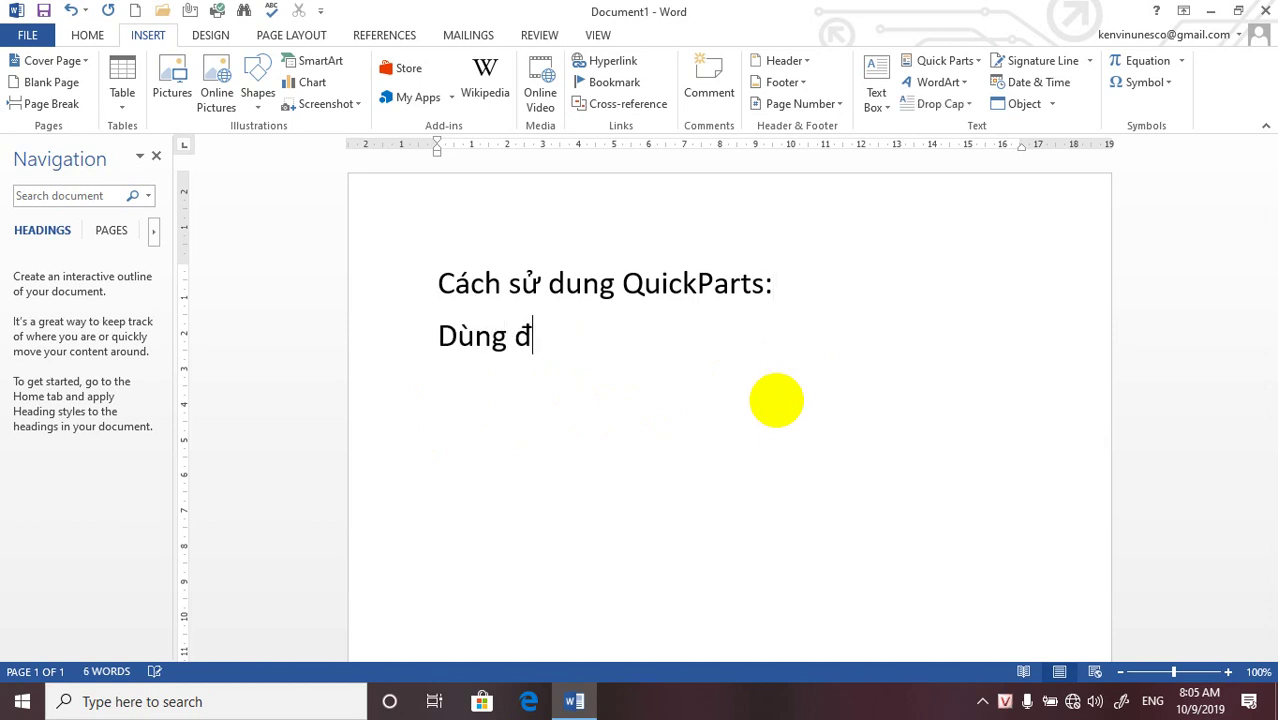
{"action": "type", "text": "ê"}
{"action": "type", "text": "chen"}
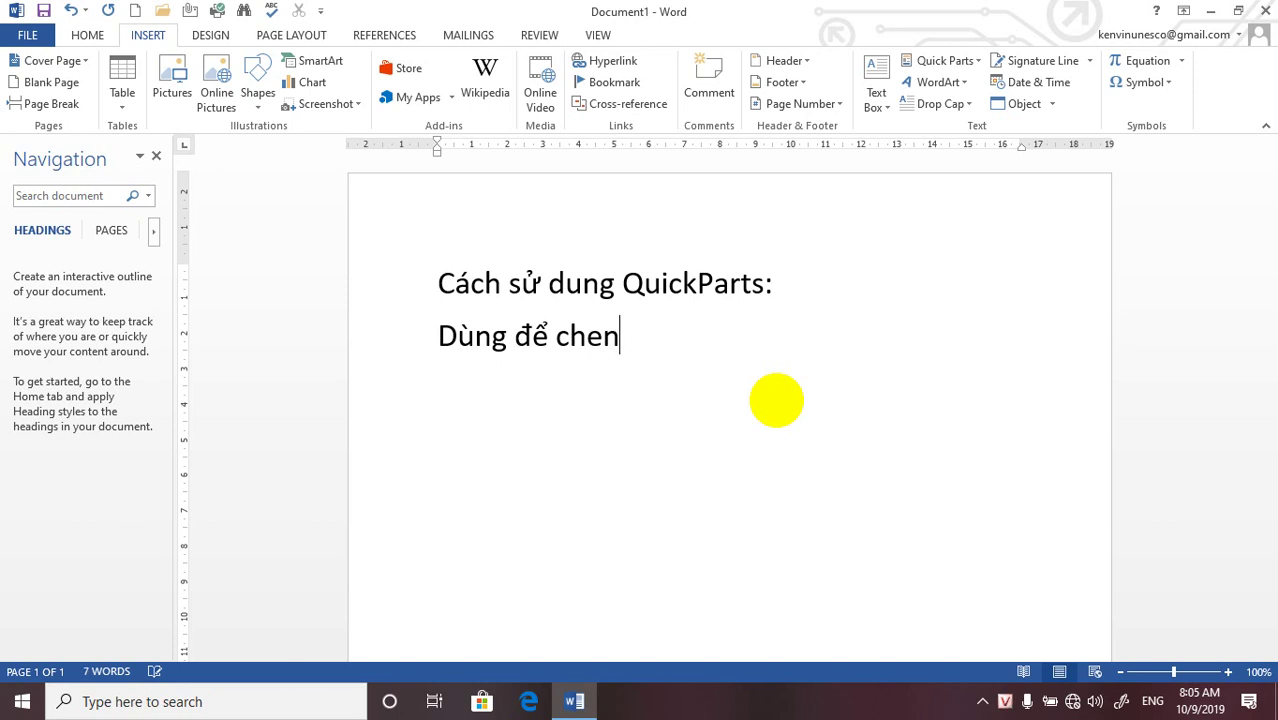
{"action": "type", "text": "nha"}
{"action": "key", "text": "BackSpace"}
{"action": "key", "text": "BackSpace"}
{"action": "key", "text": "BackSpace"}
{"action": "key", "text": "BackSpace"}
{"action": "key", "text": "BackSpace"}
{"action": "key", "text": "BackSpace"}
{"action": "key", "text": "BackSpace"}
{"action": "type", "text": "íner"}
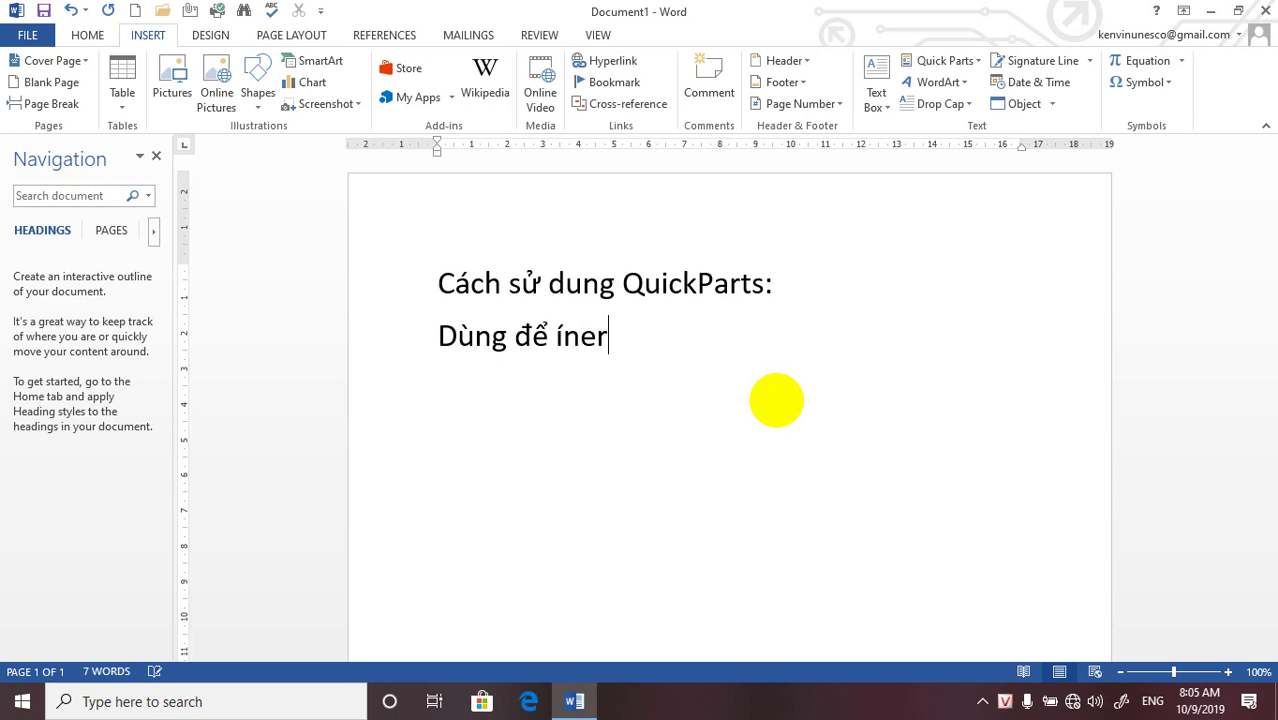
{"action": "type", "text": "t"}
{"action": "key", "text": "BackSpace"}
{"action": "key", "text": "BackSpace"}
{"action": "key", "text": "BackSpace"}
{"action": "key", "text": "BackSpace"}
{"action": "type", "text": "se"}
{"action": "type", "text": "rt "}
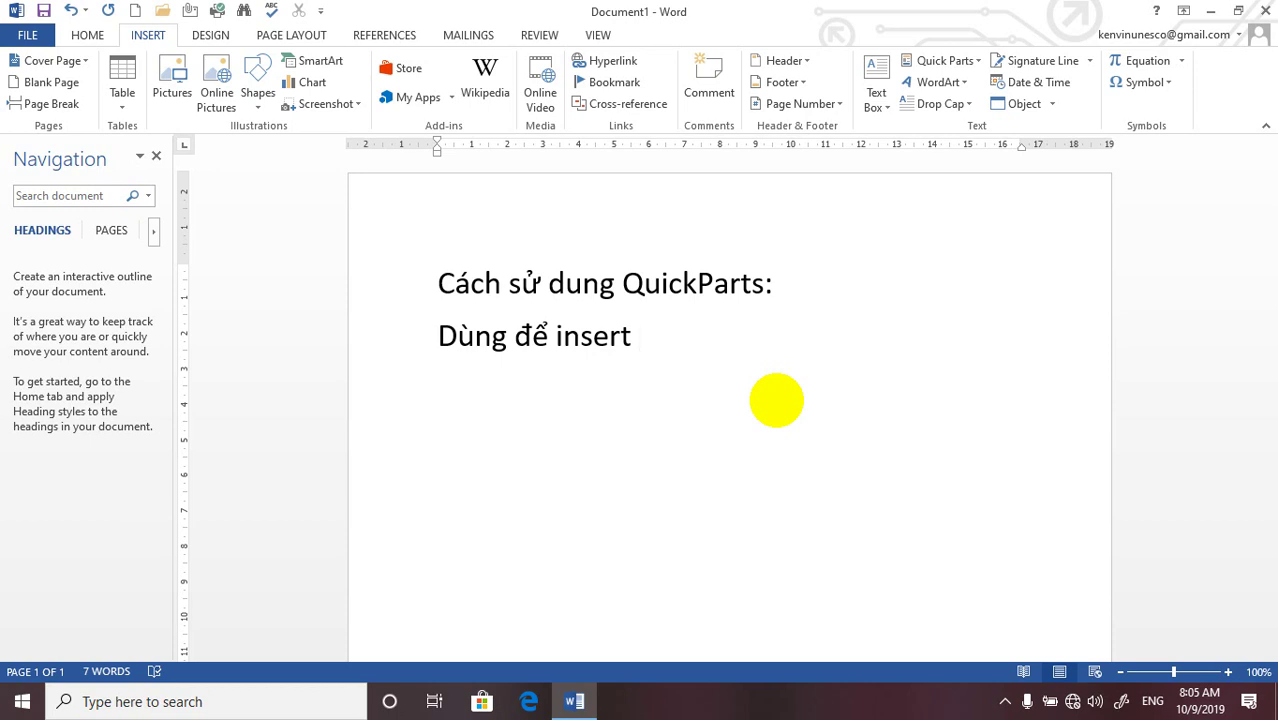
{"action": "type", "text": "ca"}
{"action": "type", "text": "c"}
{"action": "key", "text": "BackSpace"}
{"action": "type", "text": "scpa"}
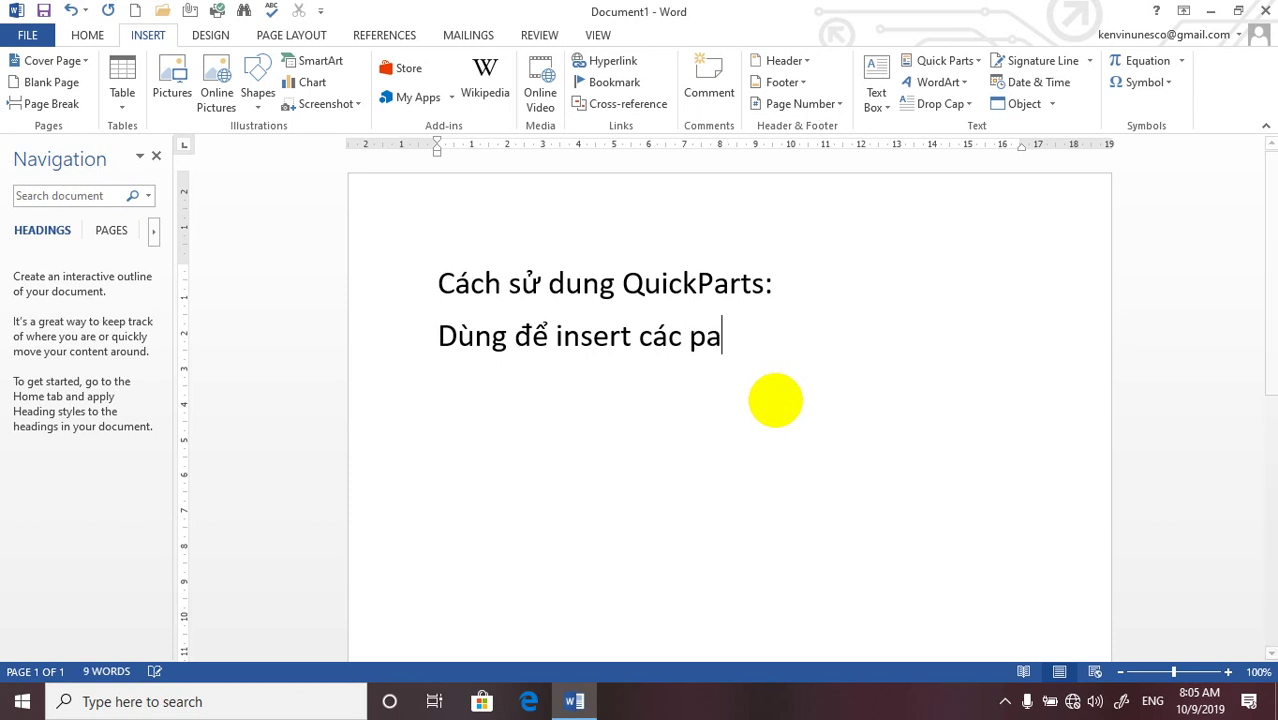
{"action": "key", "text": "BackSpace"}
{"action": "type", "text": "haanf"}
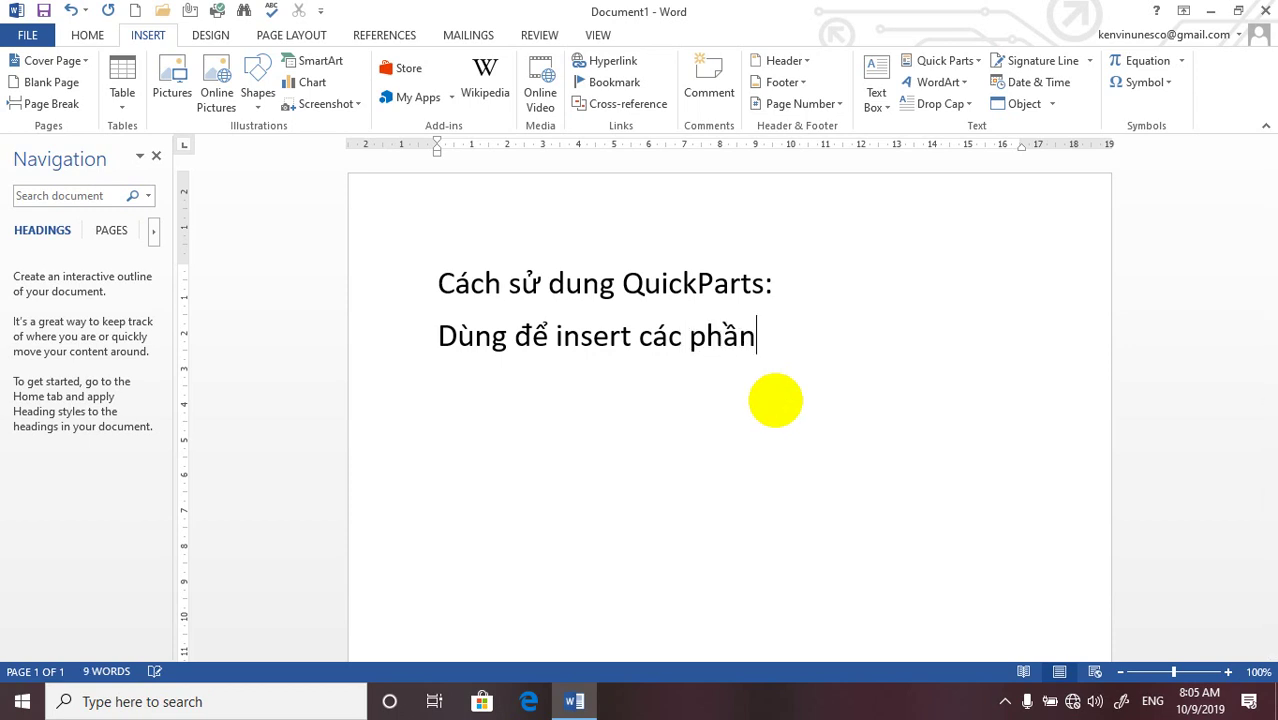
{"action": "type", "text": "vawn "}
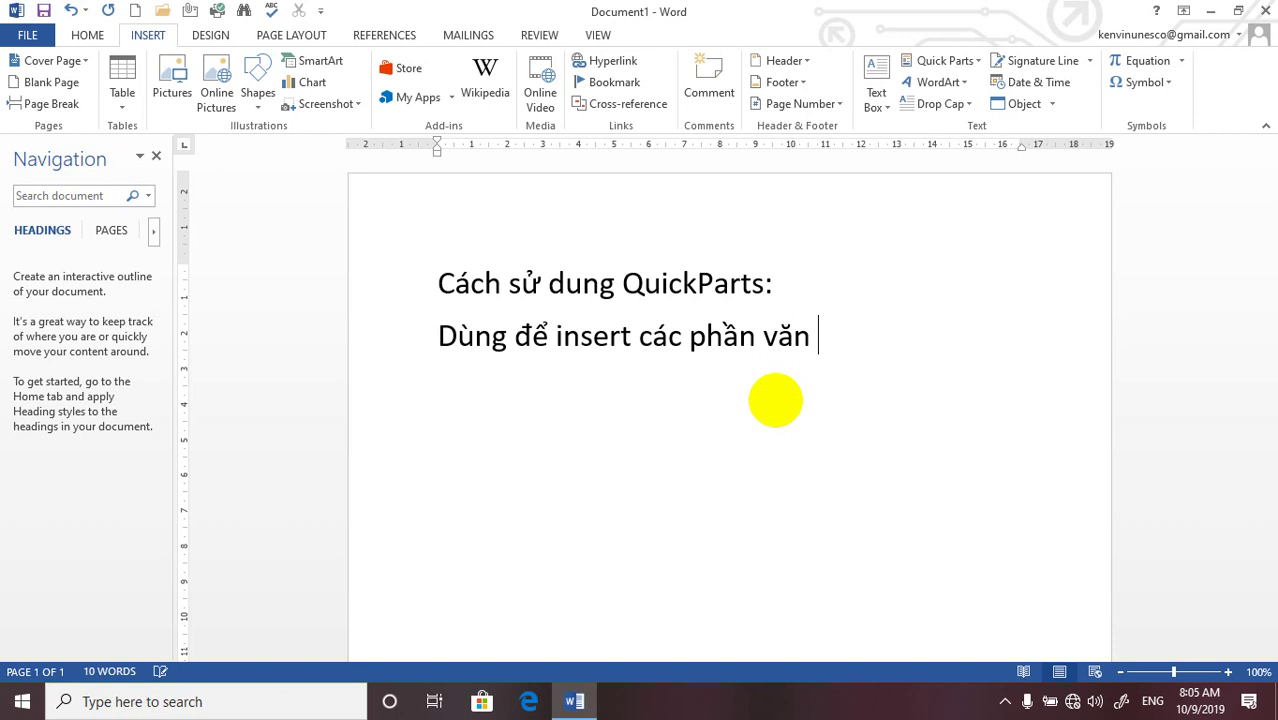
{"action": "type", "text": "banr hoa"}
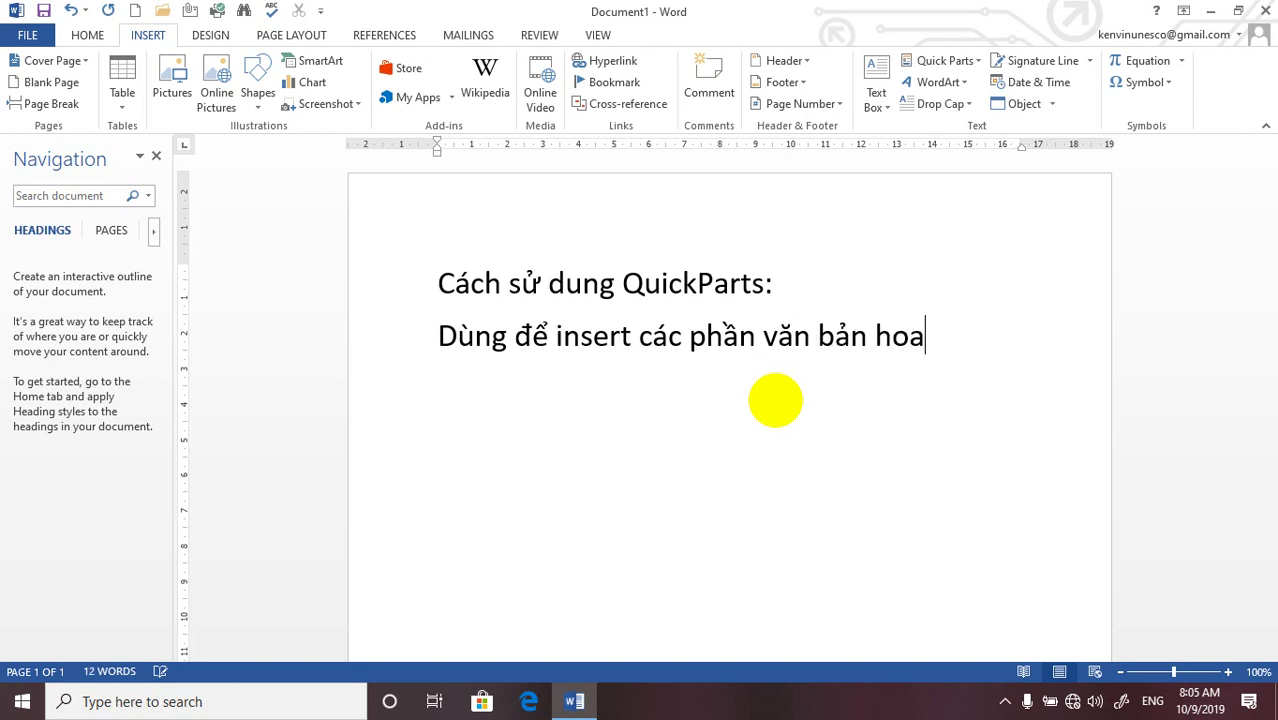
{"action": "type", "text": "cjddoo"}
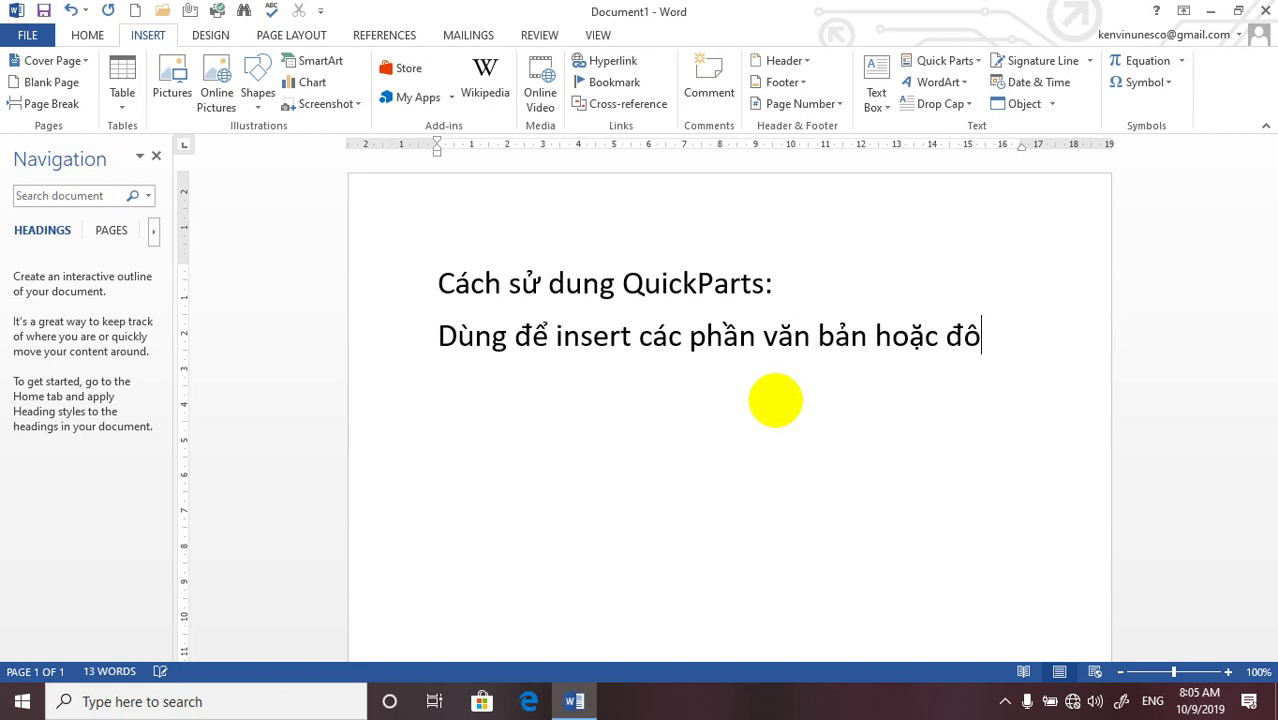
{"action": "type", "text": "hoa"}
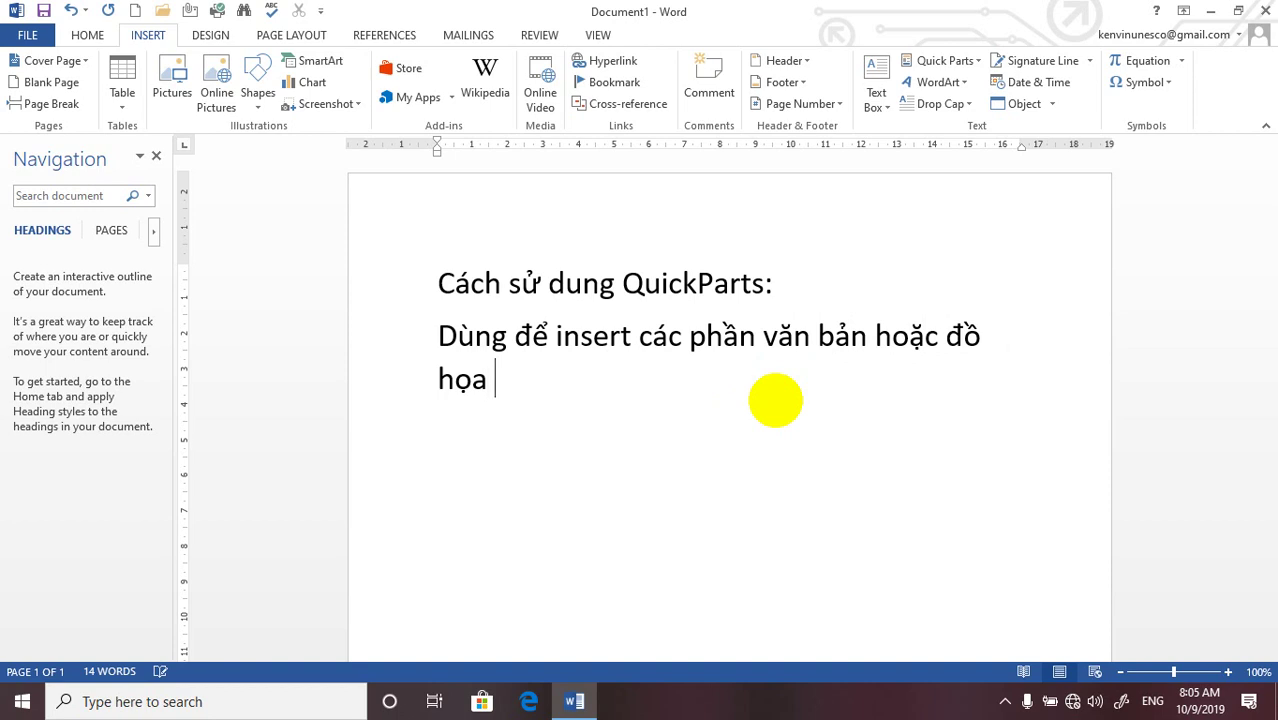
{"action": "type", "text": " vào"}
{"action": "type", "text": "Wor"}
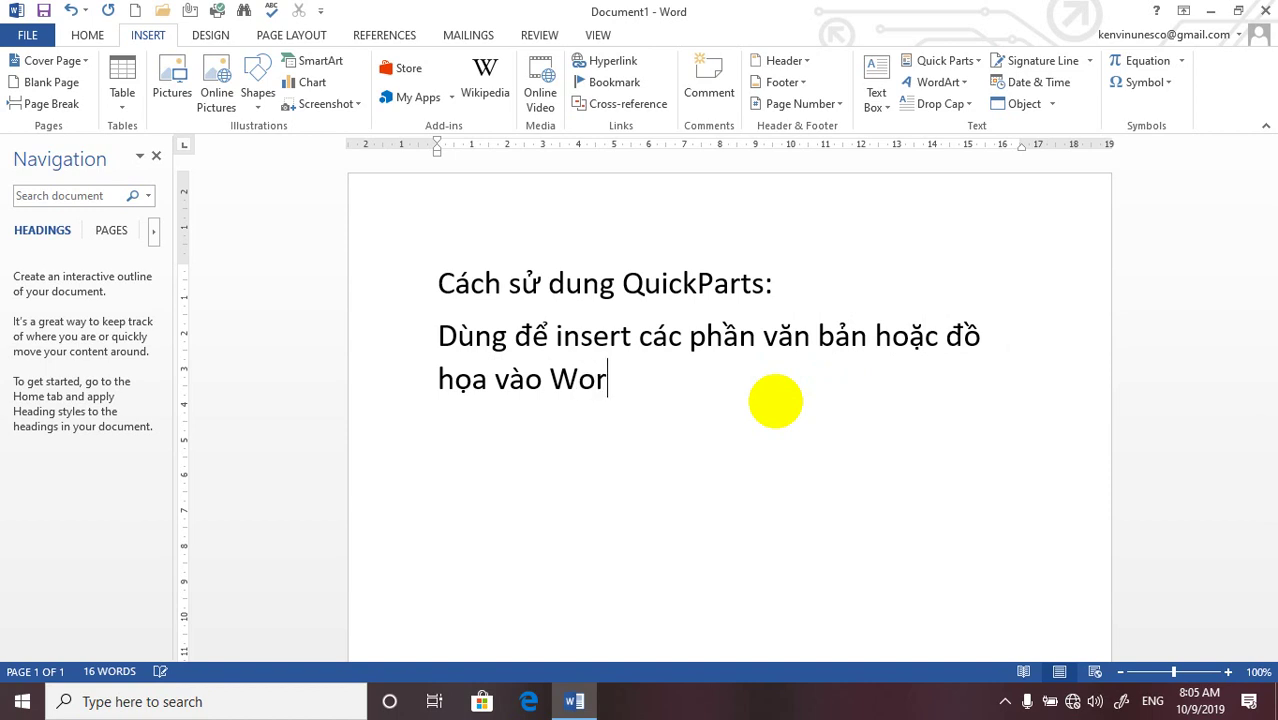
{"action": "type", "text": "d"}
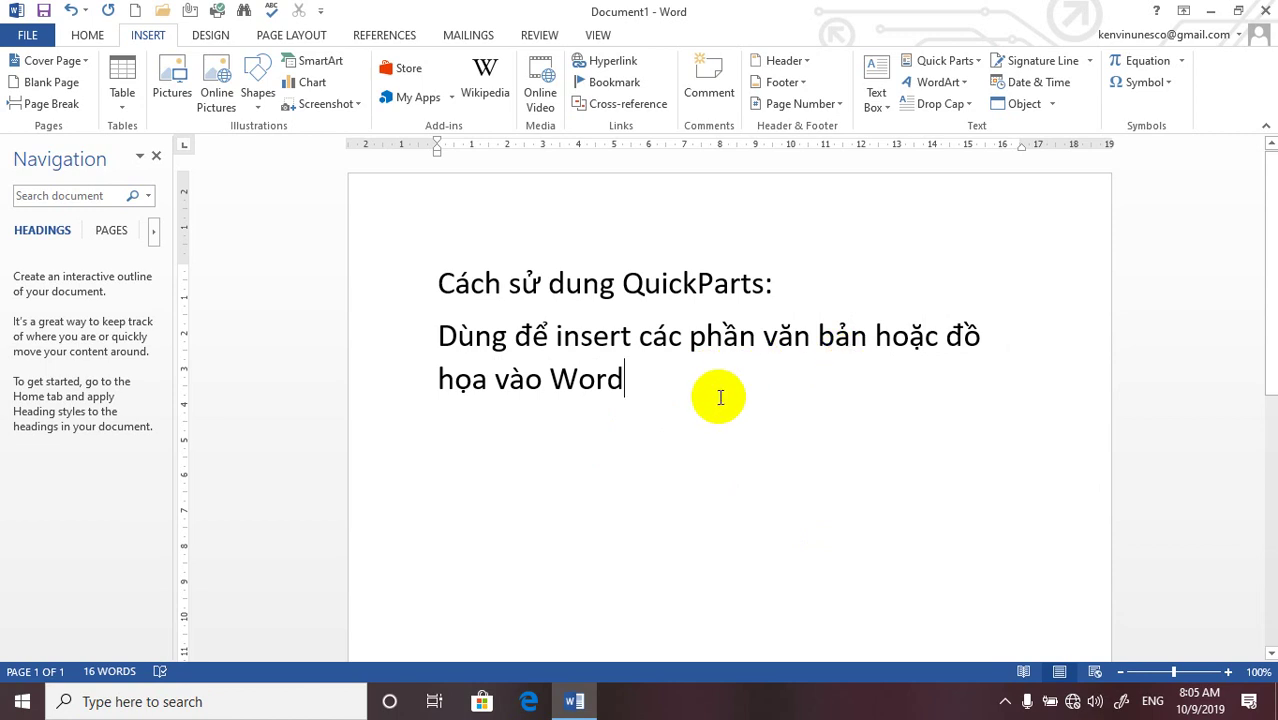
{"action": "type", "text": " môt c"}
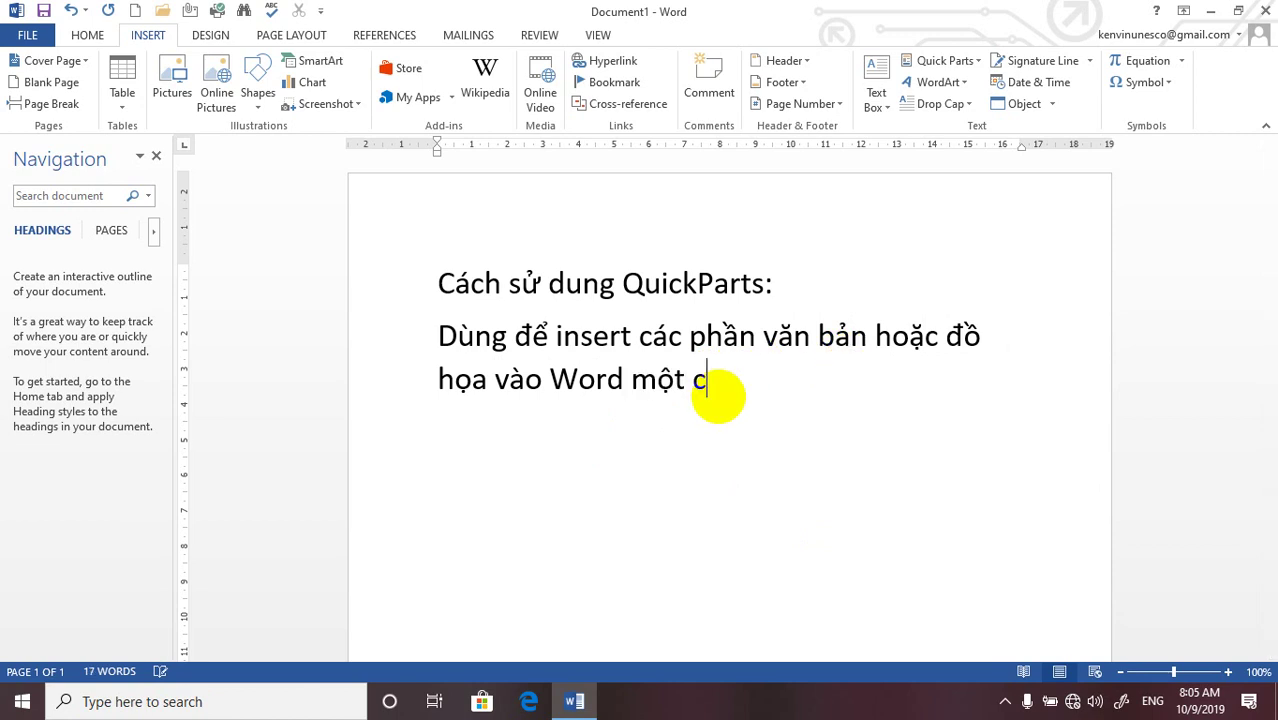
{"action": "type", "text": "achnhanh"}
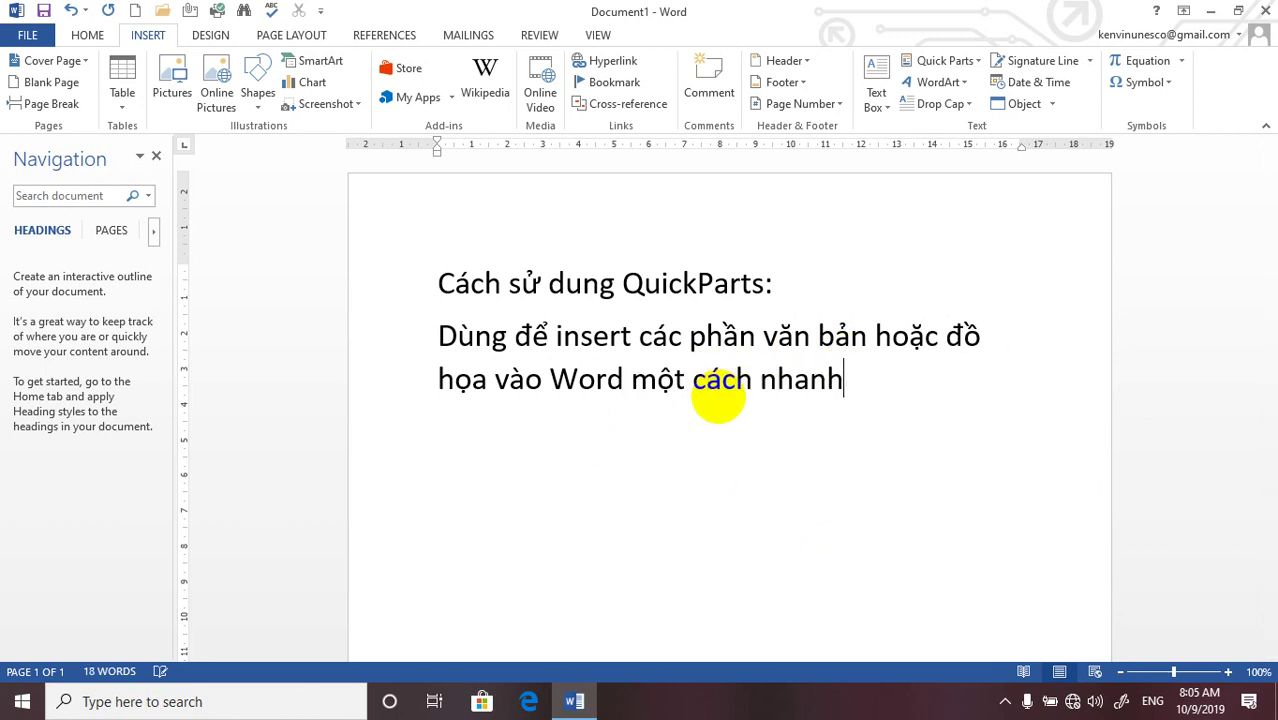
{"action": "type", "text": " chong"}
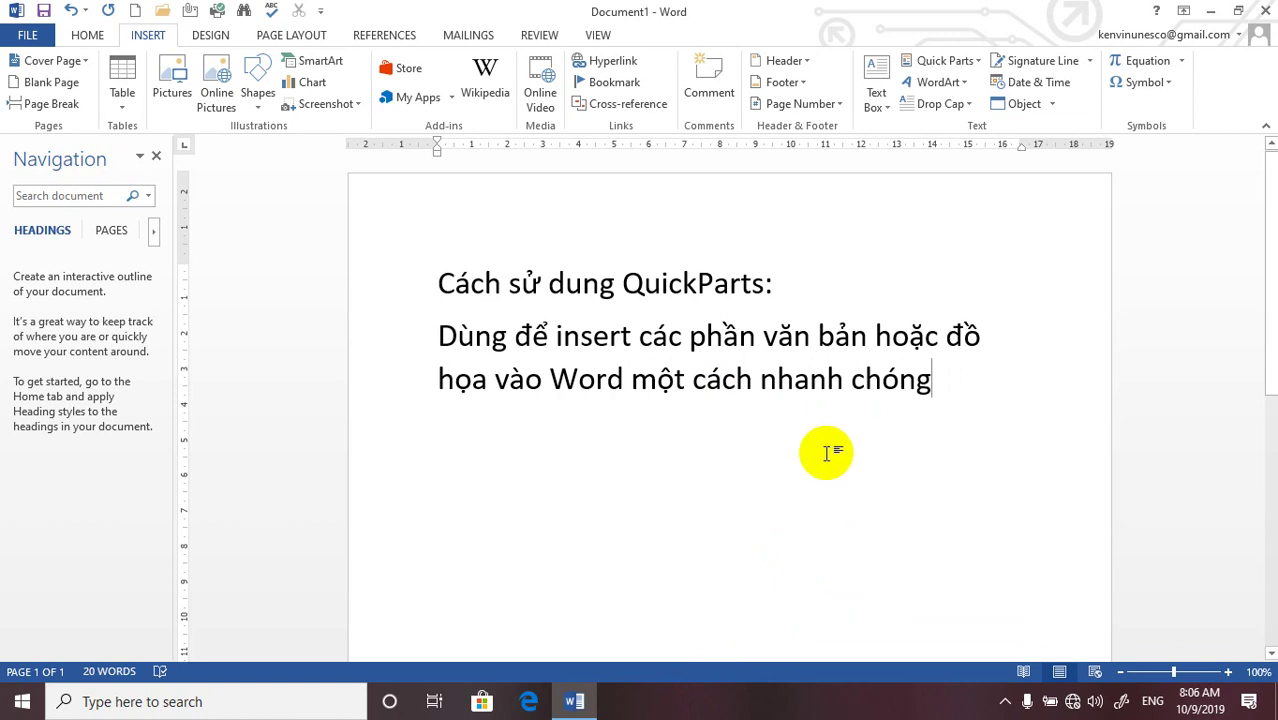
{"action": "scroll", "coordinate": [827, 448], "scroll_direction": "down", "scroll_amount": 1}
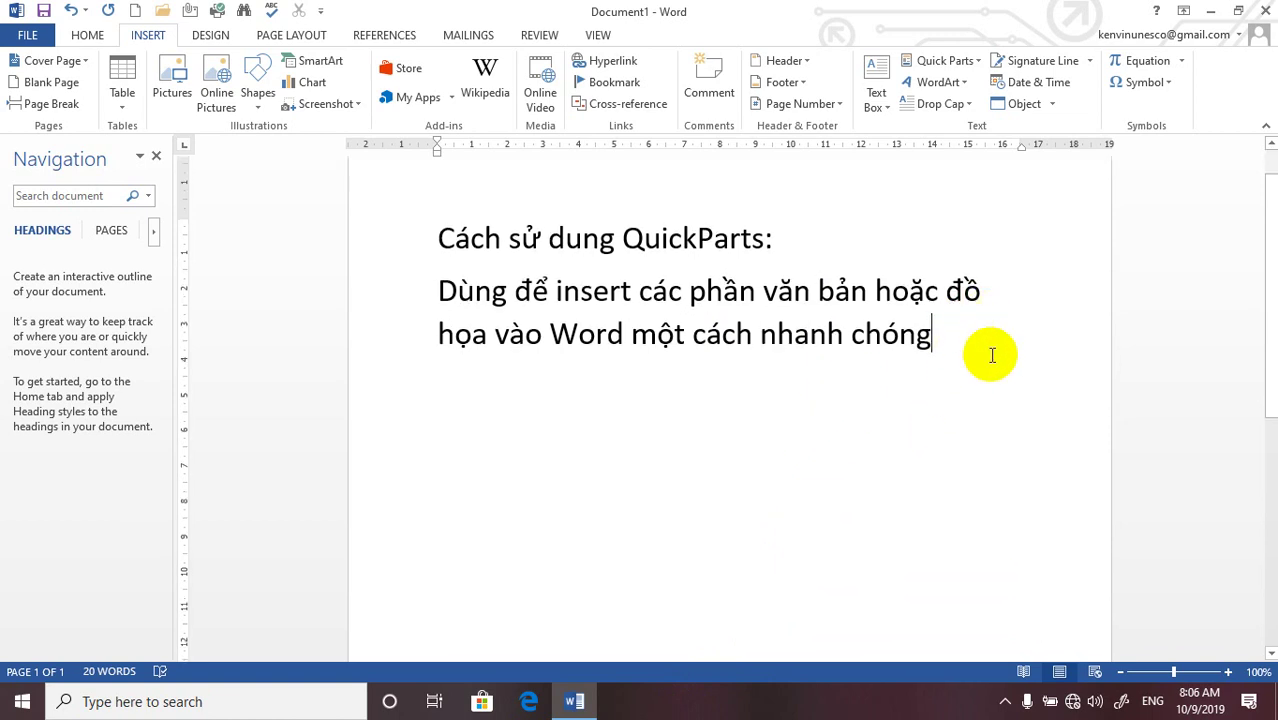
- End the sentence with a period, add a new paragraph, and select all text from the heading down
{"action": "type", "text": "."}
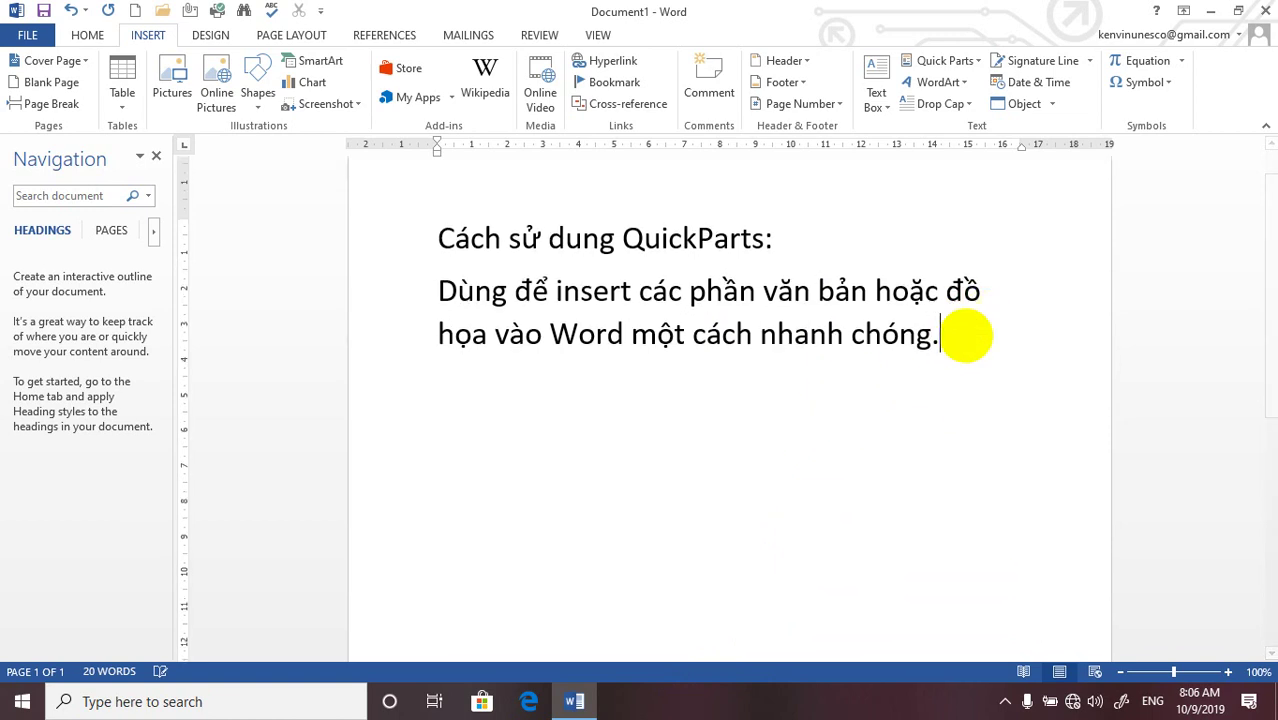
{"action": "key", "text": "Return"}
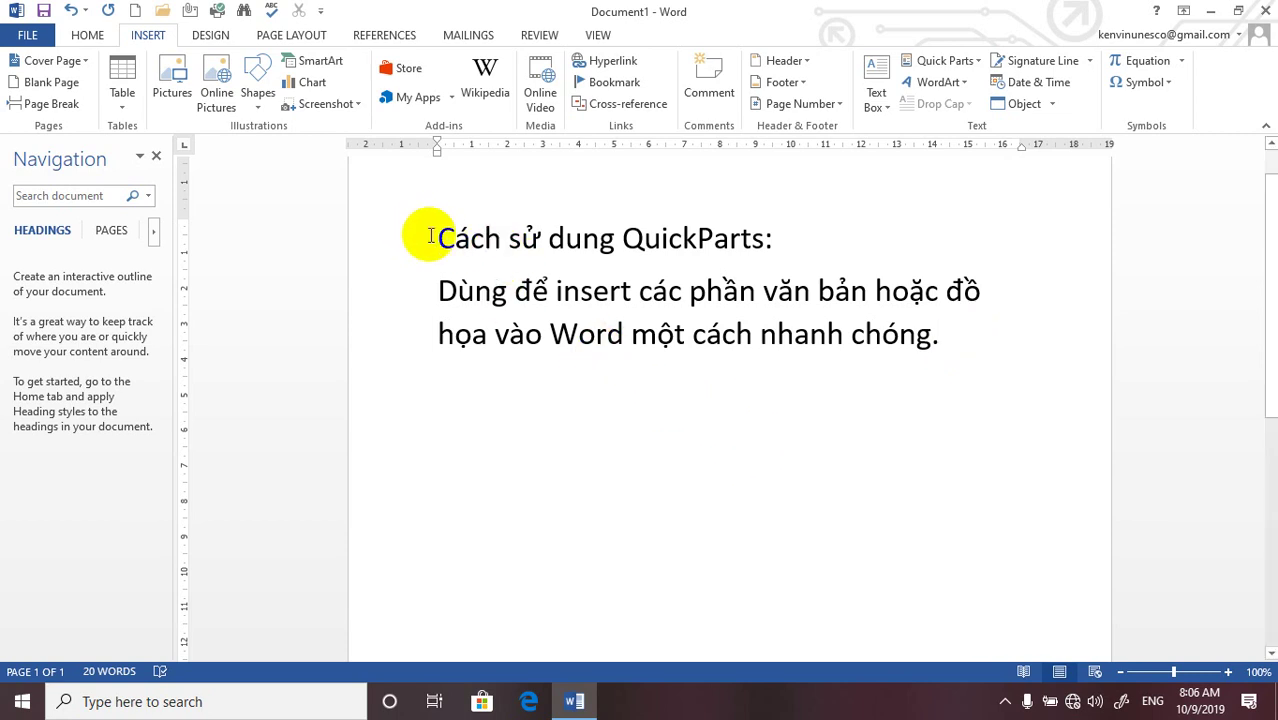
{"action": "left_click_drag", "start_coordinate": [434, 238], "coordinate": [457, 230]}
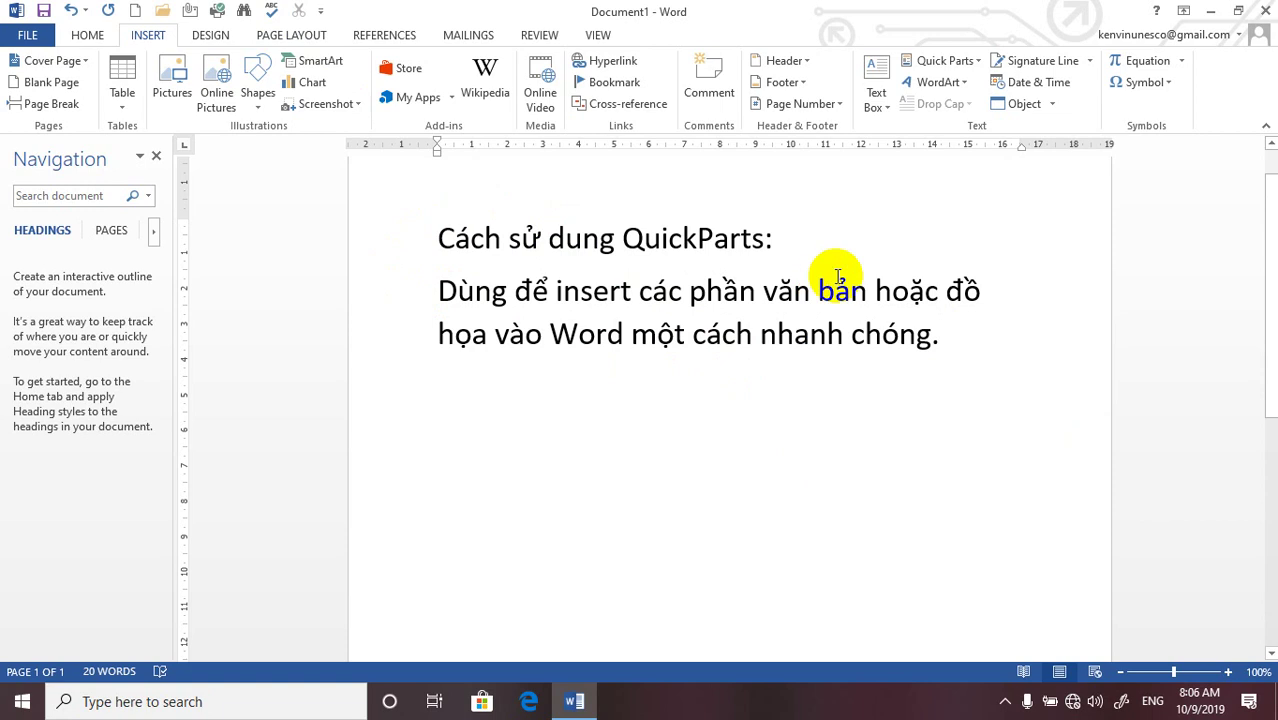
{"action": "left_click_drag", "start_coordinate": [961, 348], "coordinate": [413, 207]}
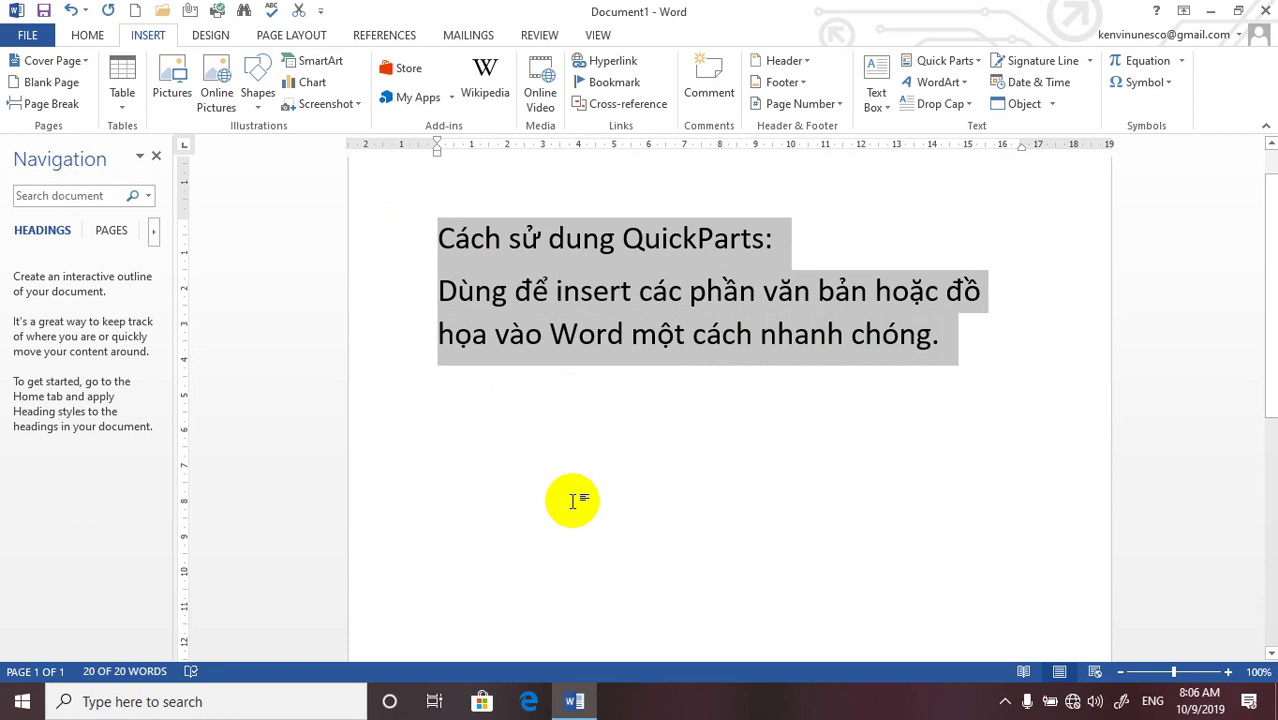
- Delete the selected text and insert a 1-row, 2-column table with a narrowed first column
{"action": "key", "text": "Delete"}
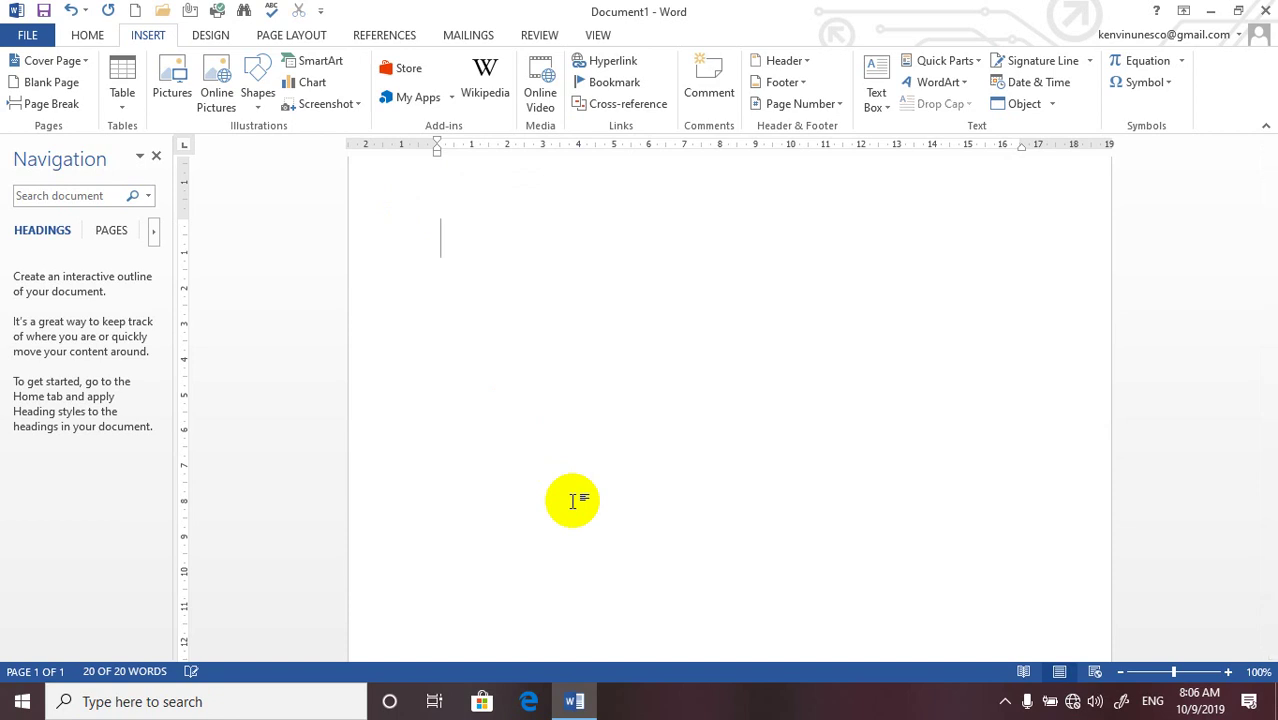
{"action": "scroll", "coordinate": [620, 375], "scroll_direction": "up", "scroll_amount": 1}
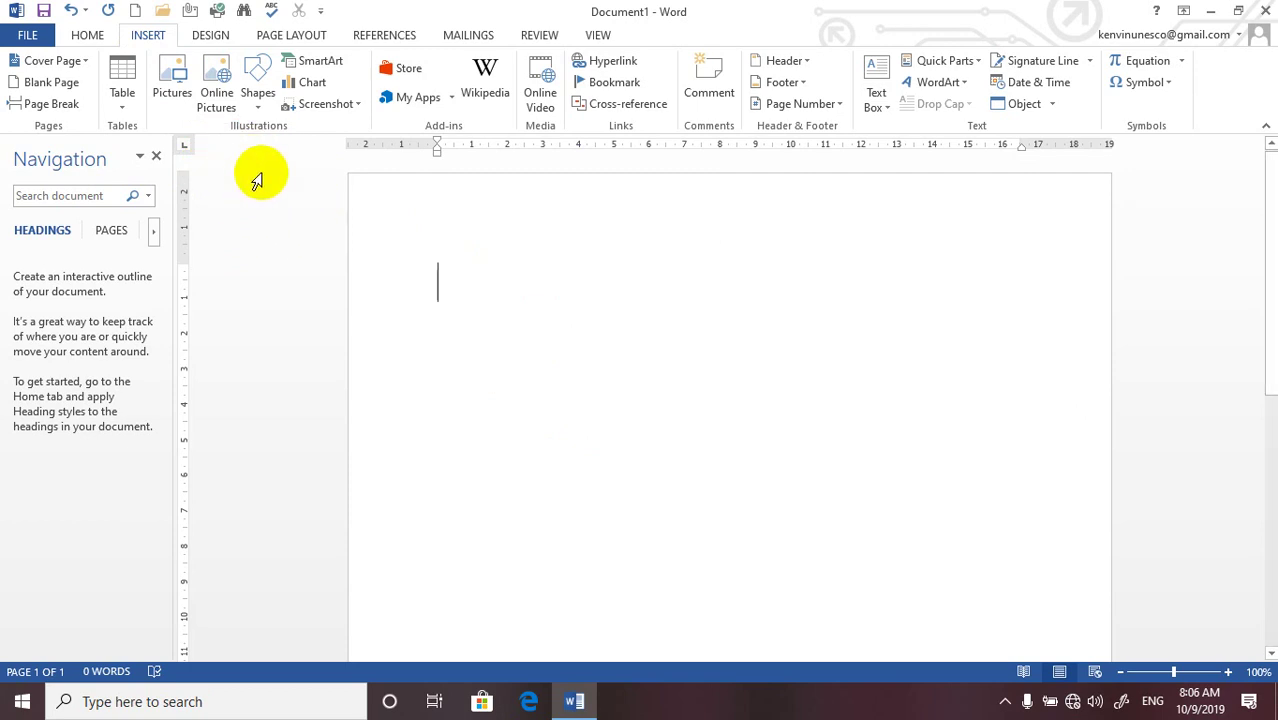
{"action": "left_click", "coordinate": [124, 88]}
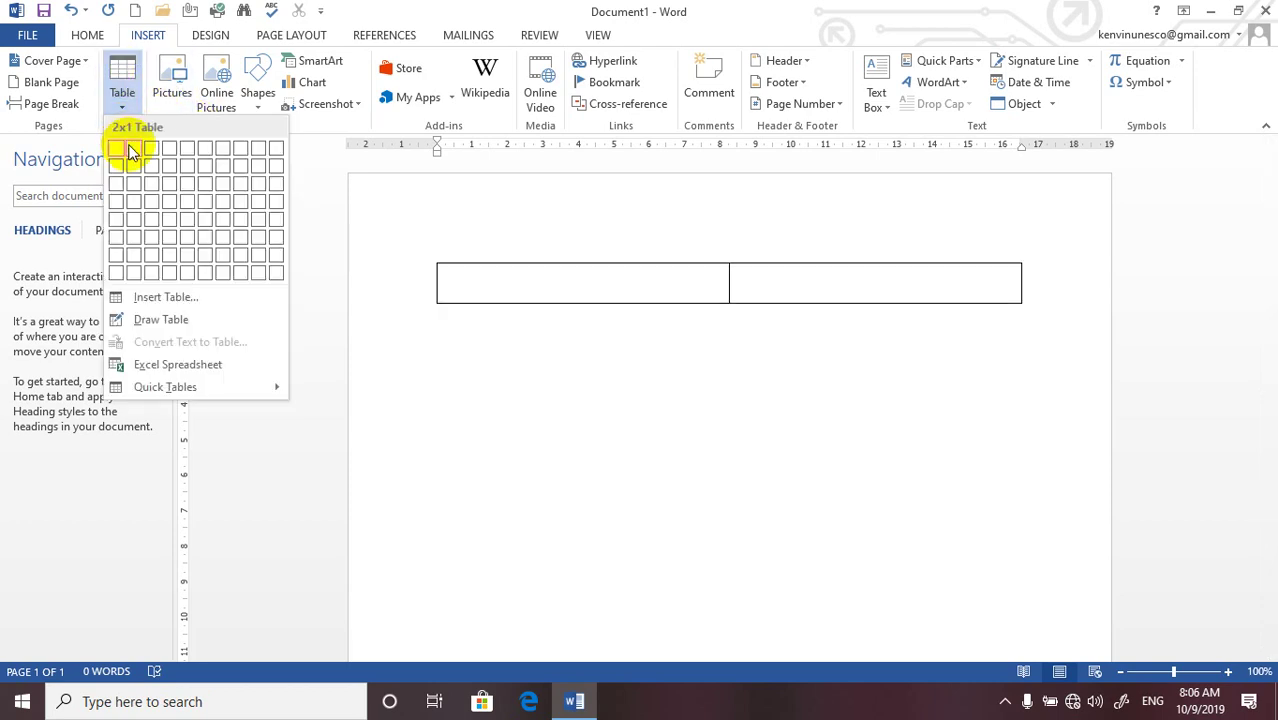
{"action": "left_click", "coordinate": [130, 150]}
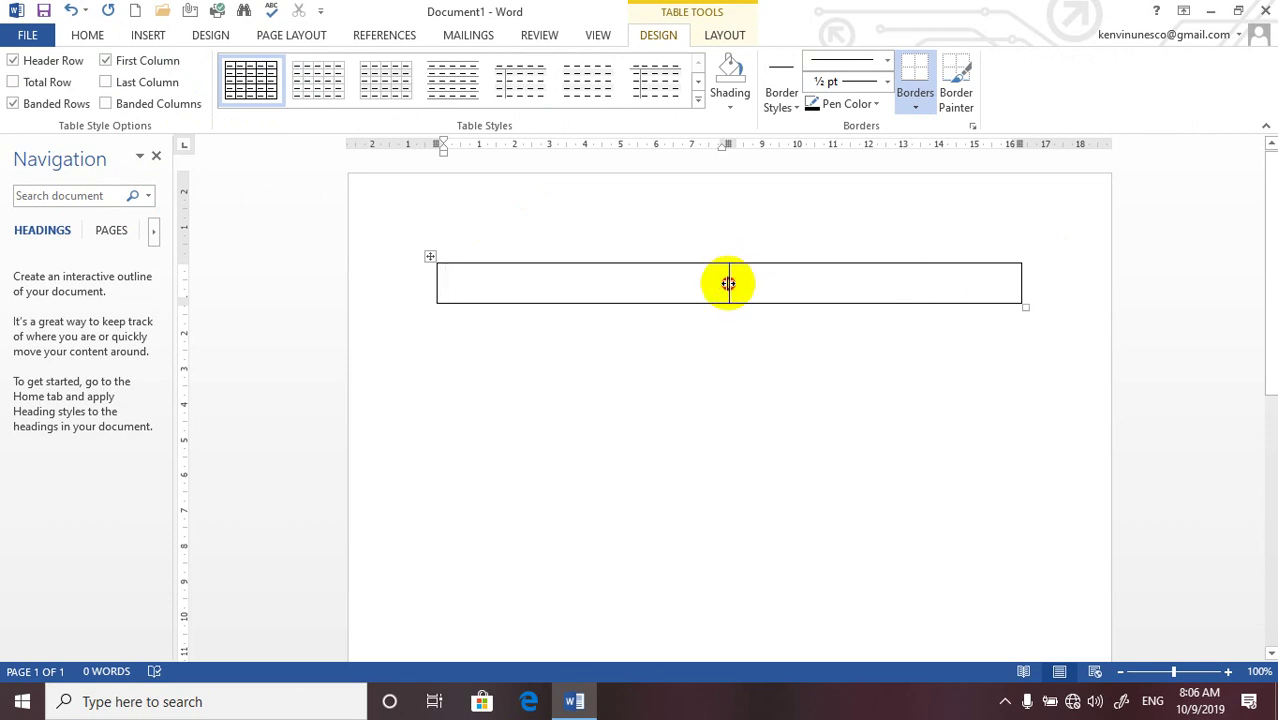
{"action": "left_click_drag", "start_coordinate": [728, 283], "coordinate": [614, 283]}
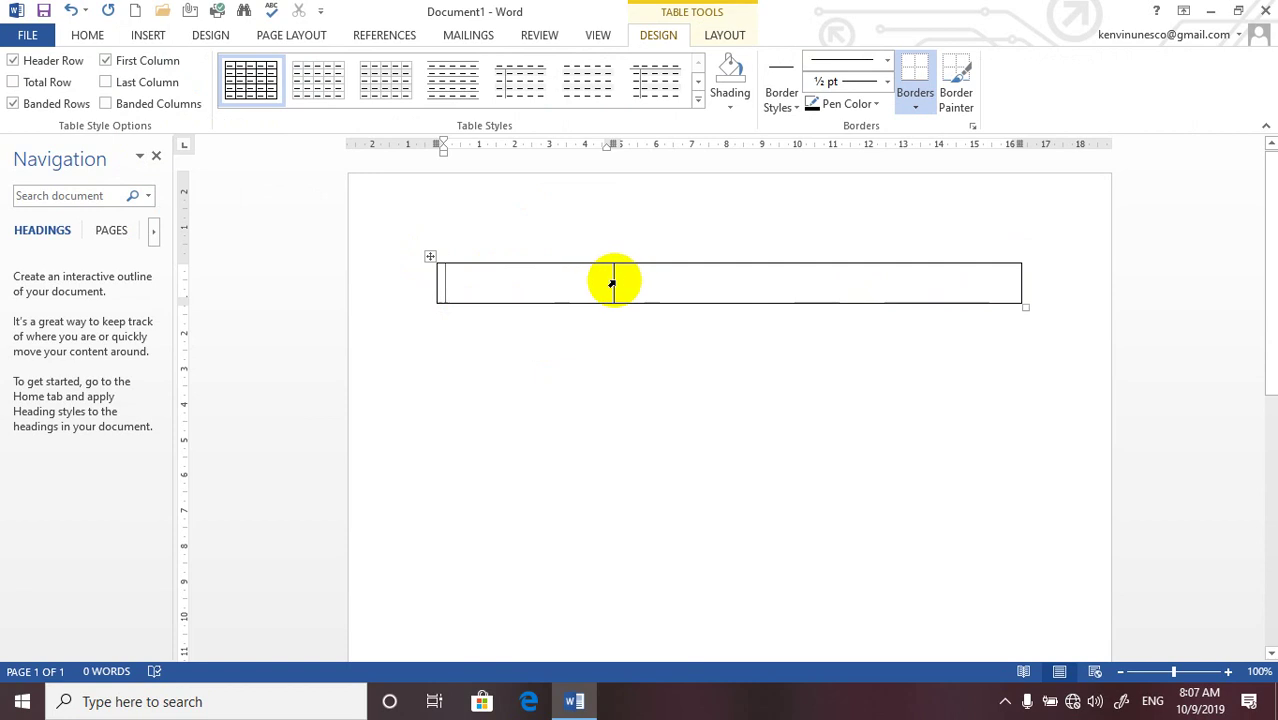
- Format the whole table row as Times New Roman, size 14
{"action": "left_click", "coordinate": [87, 35]}
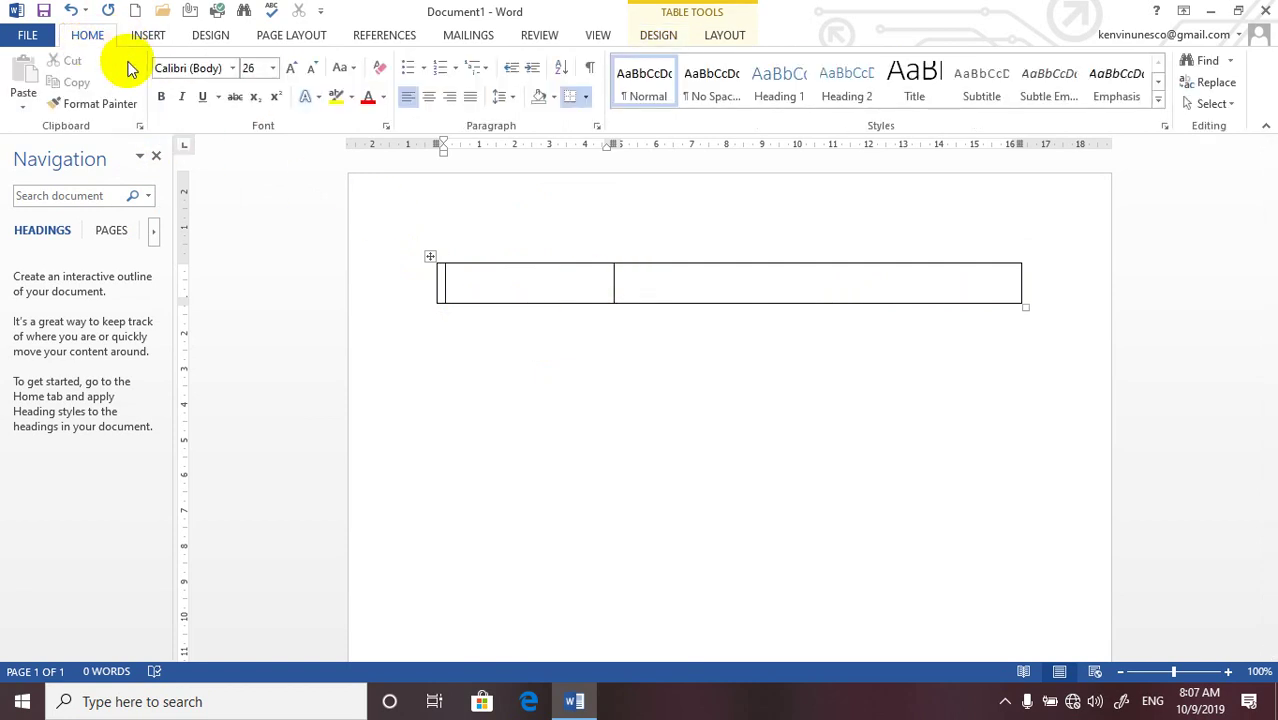
{"action": "left_click", "coordinate": [275, 96]}
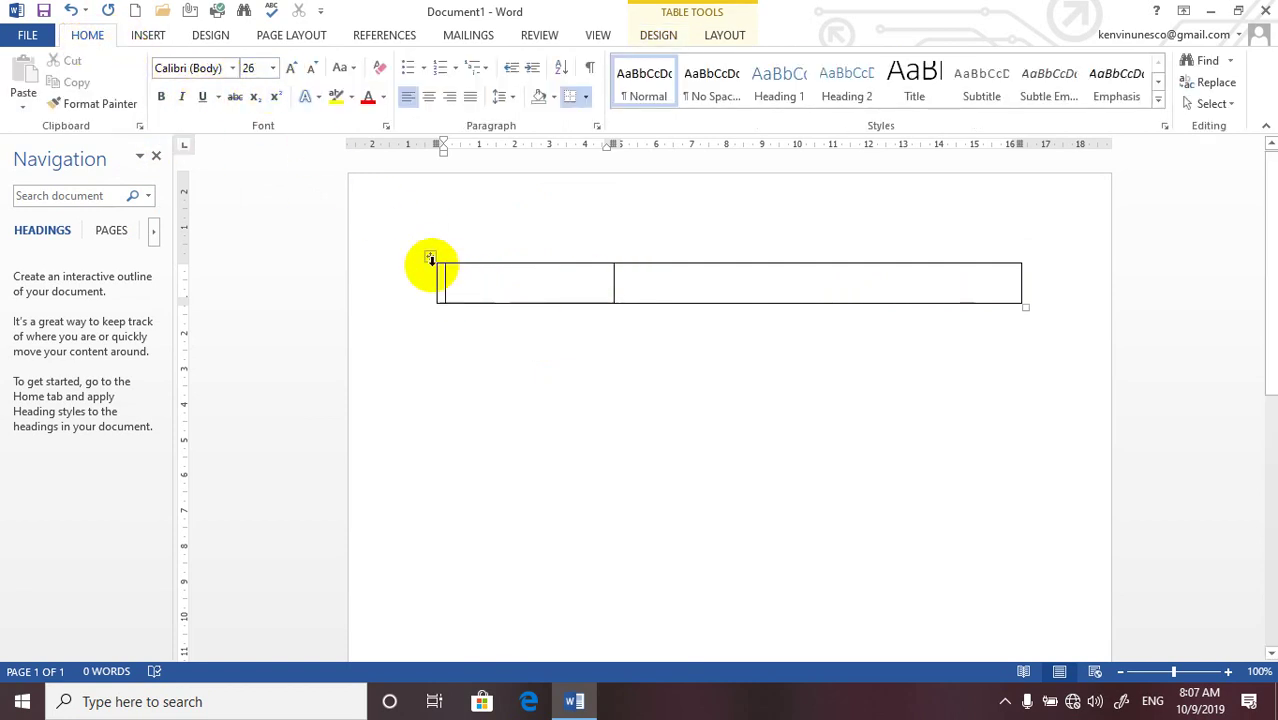
{"action": "left_click", "coordinate": [433, 258]}
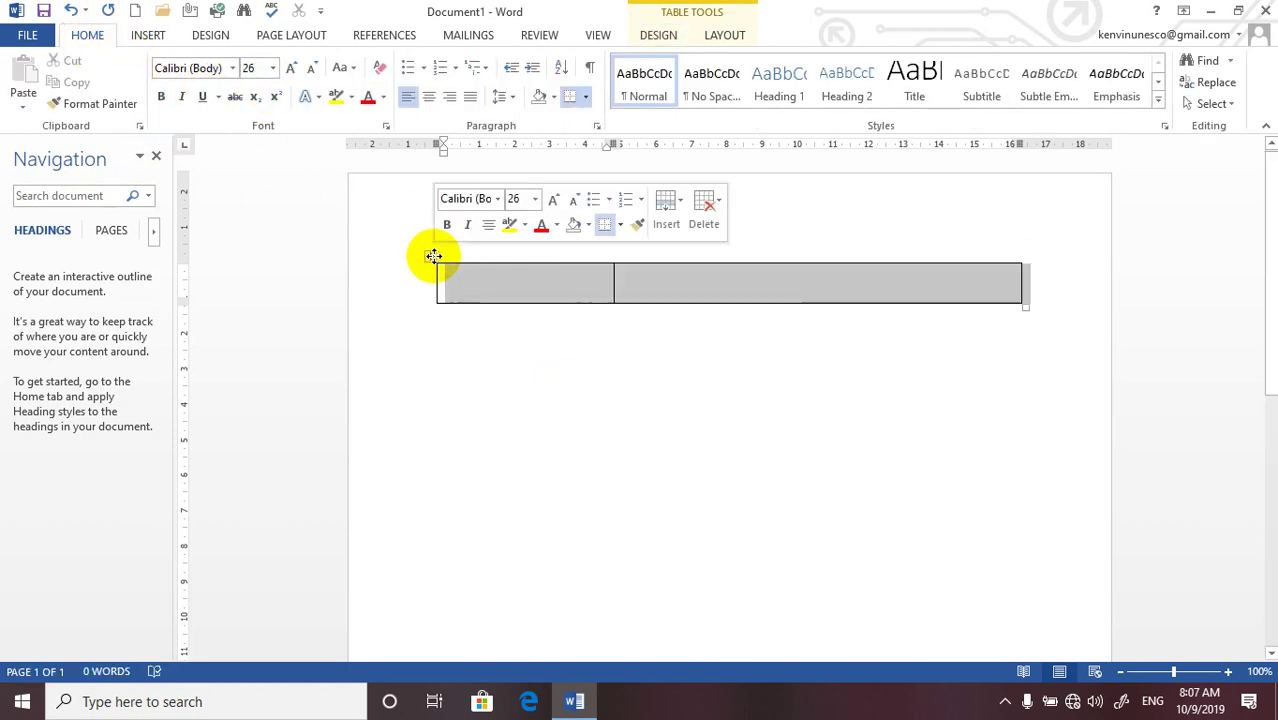
{"action": "left_click", "coordinate": [273, 67]}
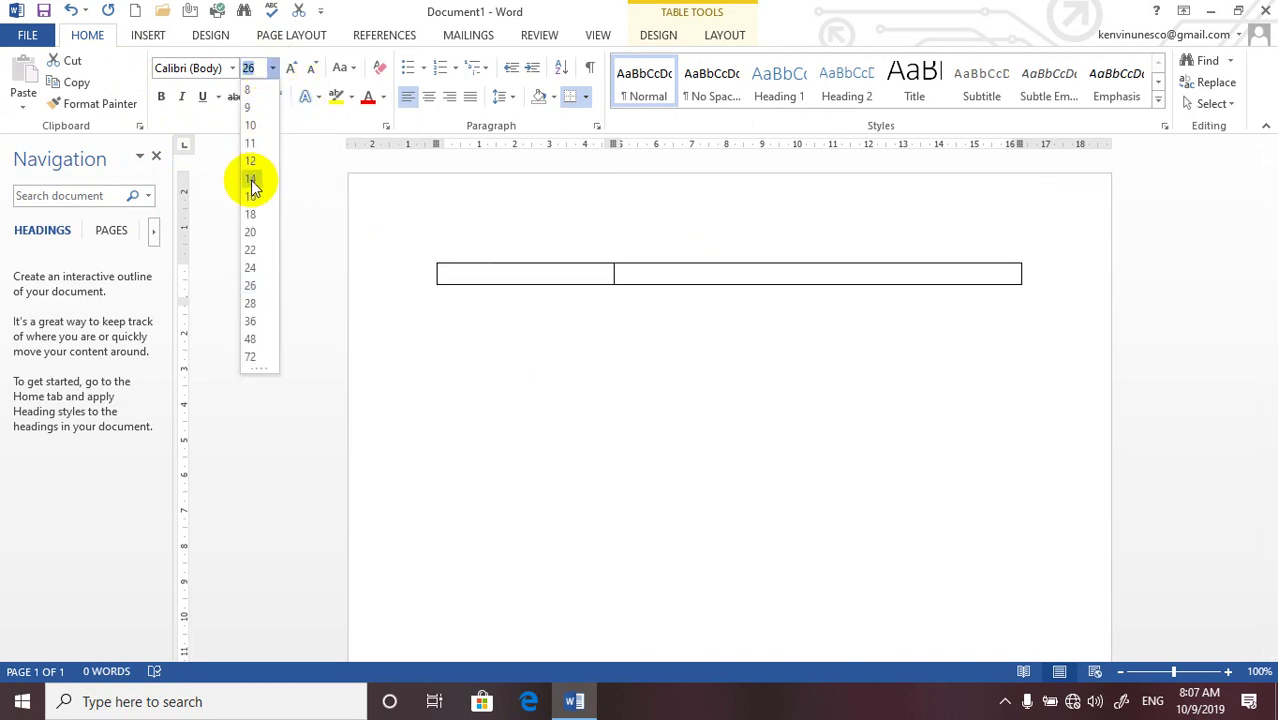
{"action": "left_click", "coordinate": [251, 179]}
{"action": "left_click", "coordinate": [233, 68]}
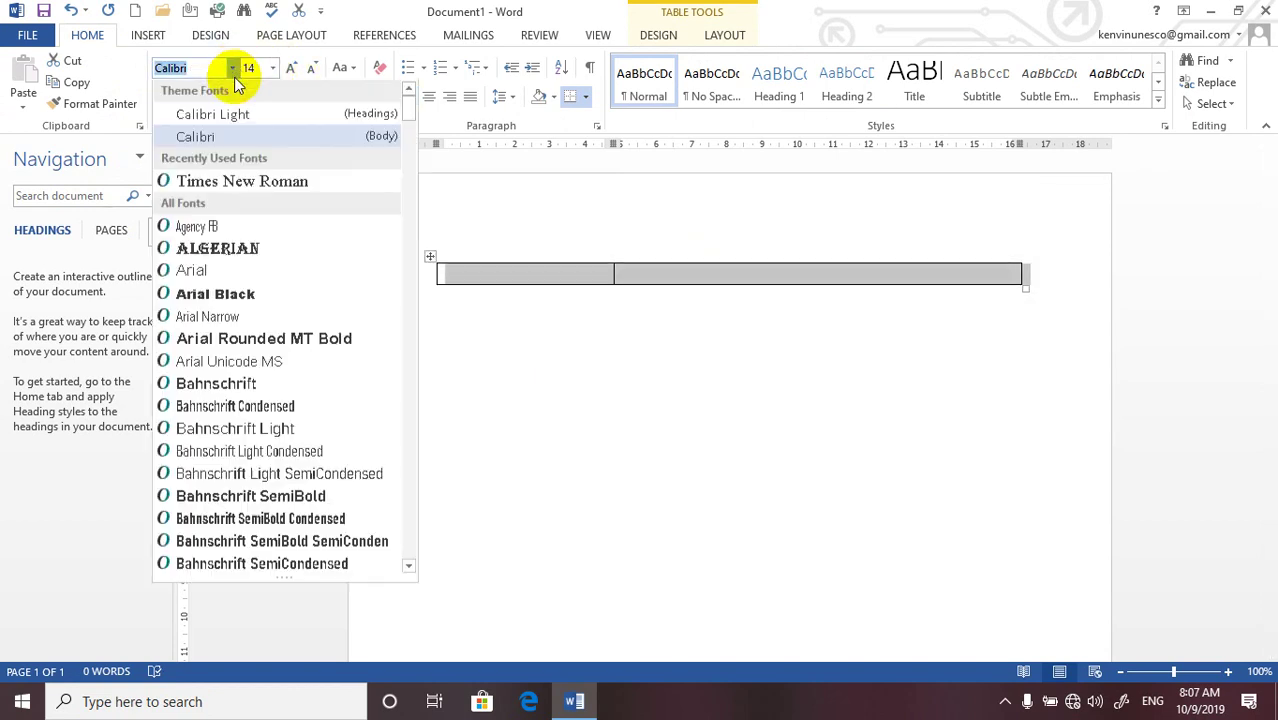
{"action": "left_click", "coordinate": [232, 182]}
- Type the university name in the first cell on two lines, widen the column, and set it to 10 pt
{"action": "left_click", "coordinate": [533, 272]}
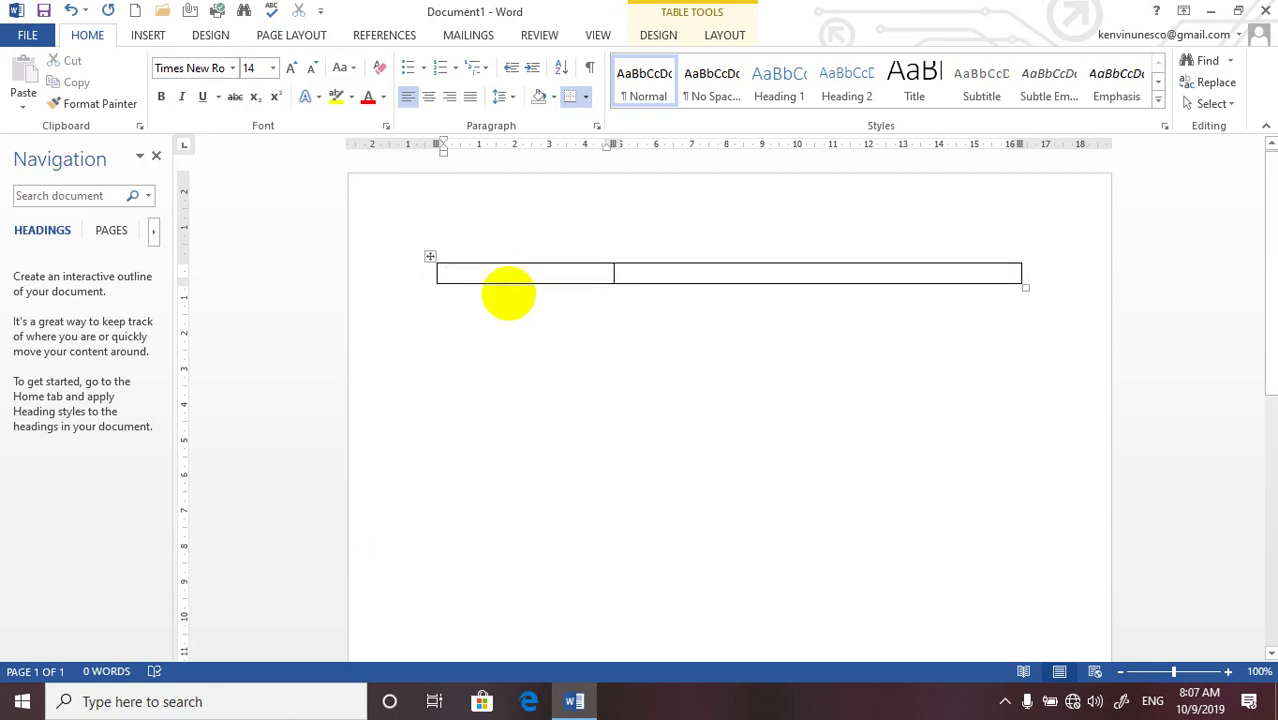
{"action": "type", "text": "TRƯƠ"}
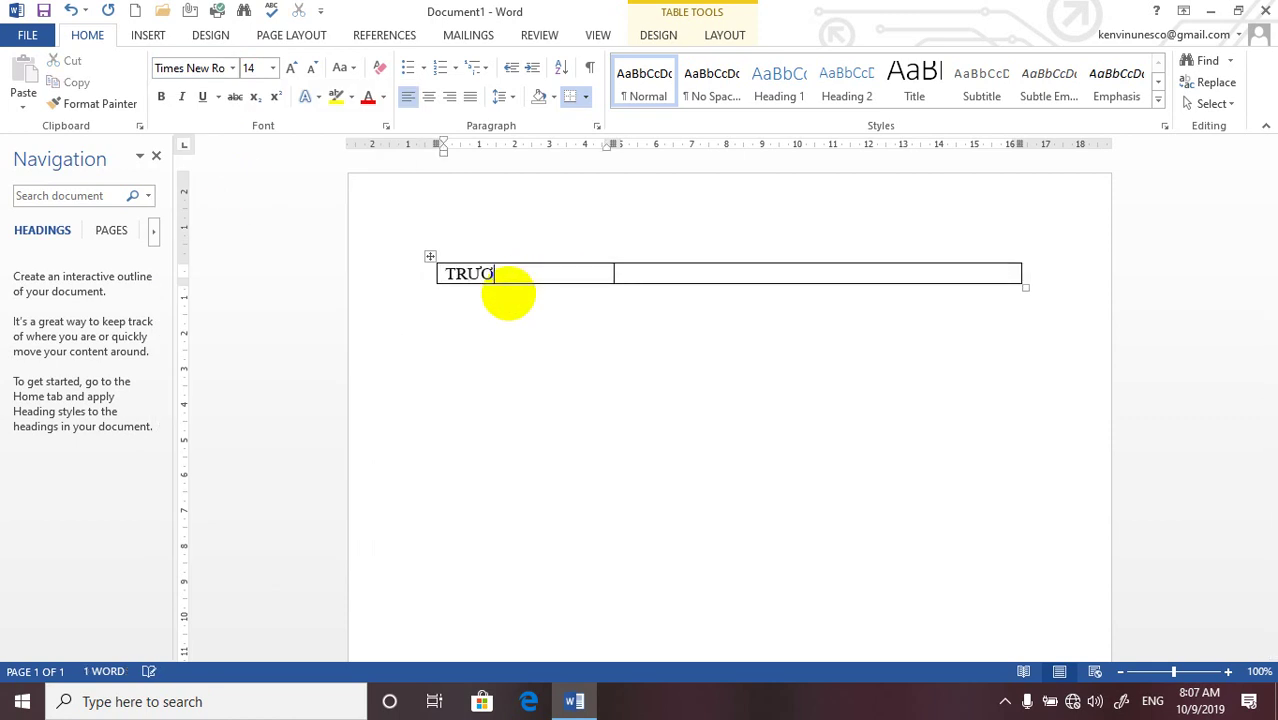
{"action": "type", "text": "NGf"}
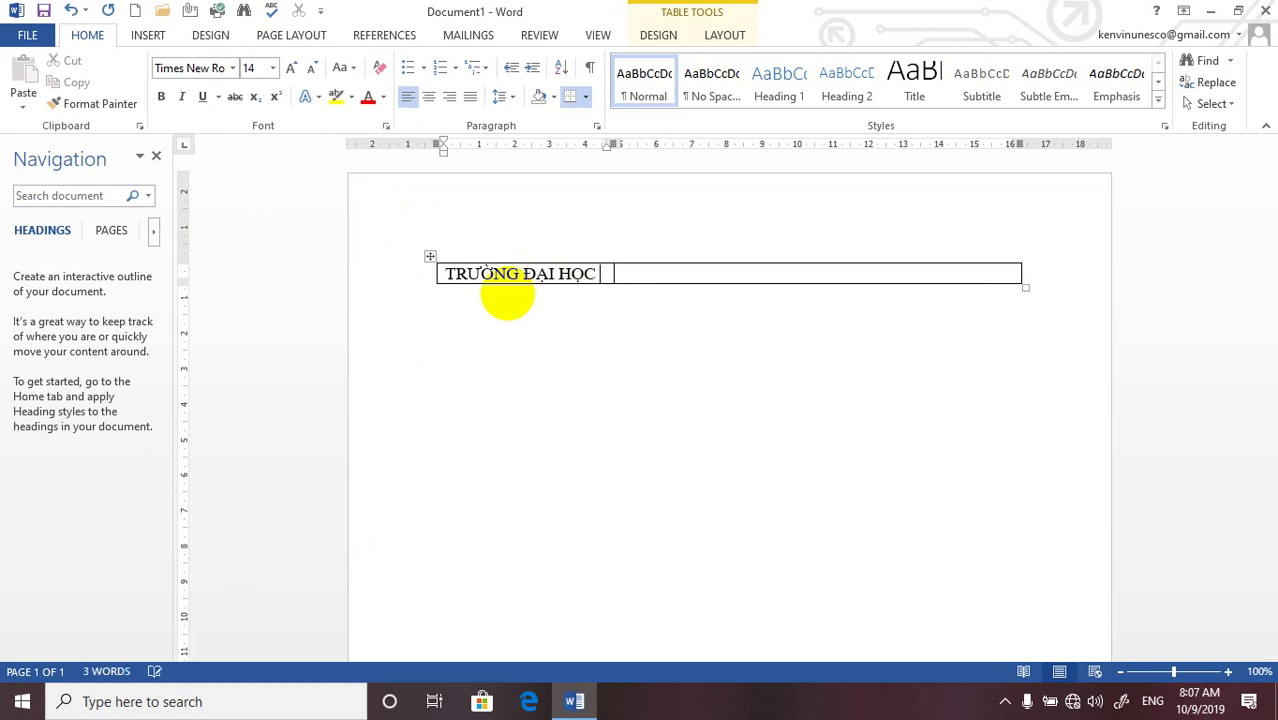
{"action": "type", "text": "KHOA HỌC"}
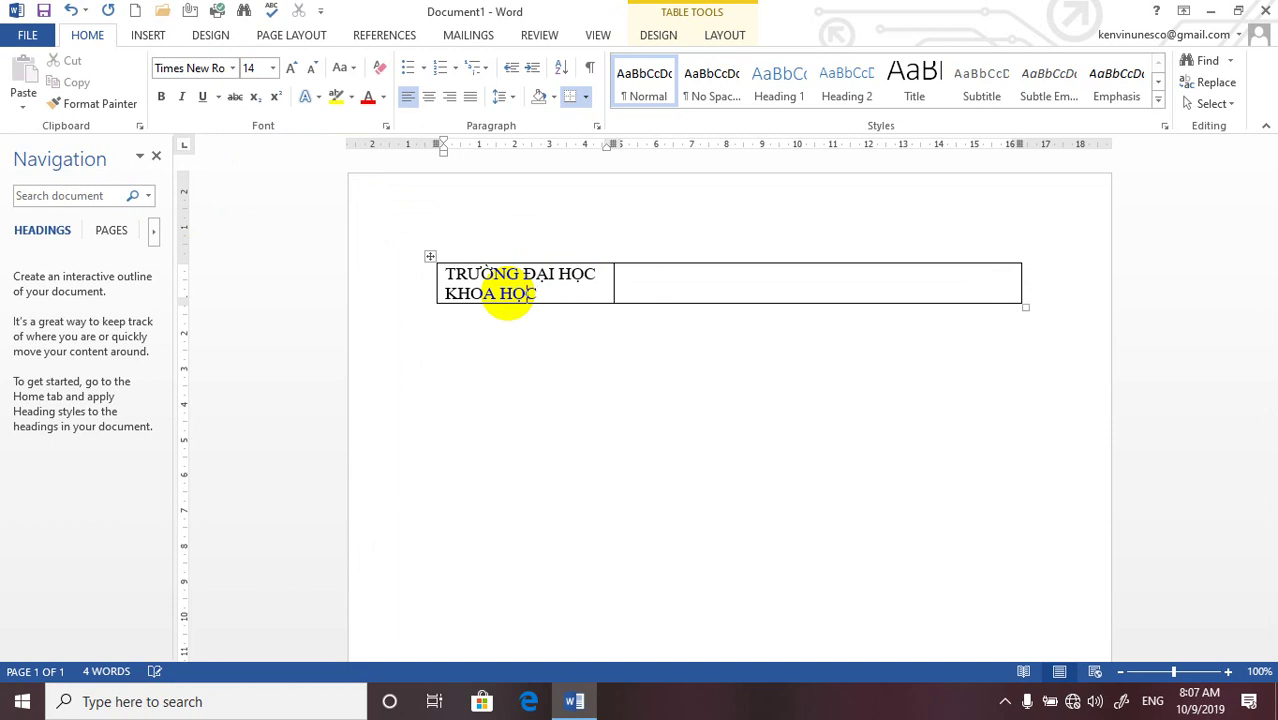
{"action": "type", "text": "XA"}
{"action": "key", "text": "Return"}
{"action": "type", "text": "VA"}
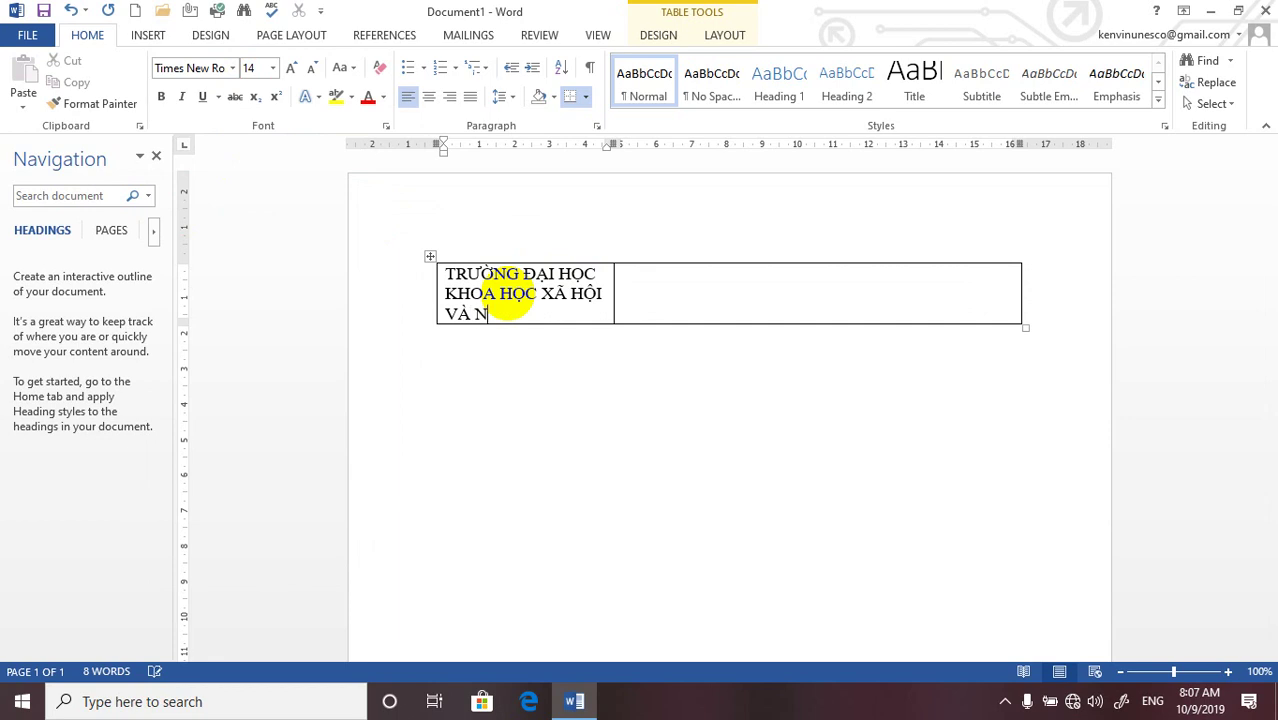
{"action": "type", "text": "HÂ"}
{"action": "type", "text": "wn"}
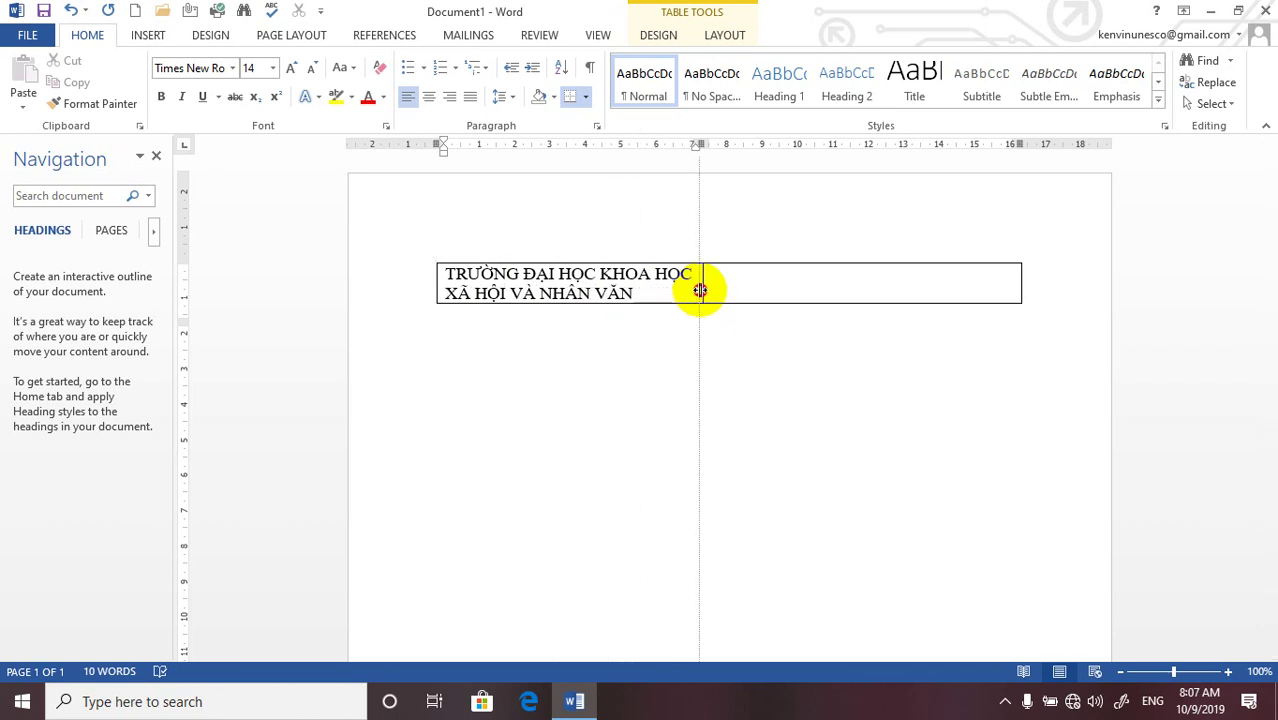
{"action": "left_click_drag", "start_coordinate": [614, 295], "coordinate": [700, 289]}
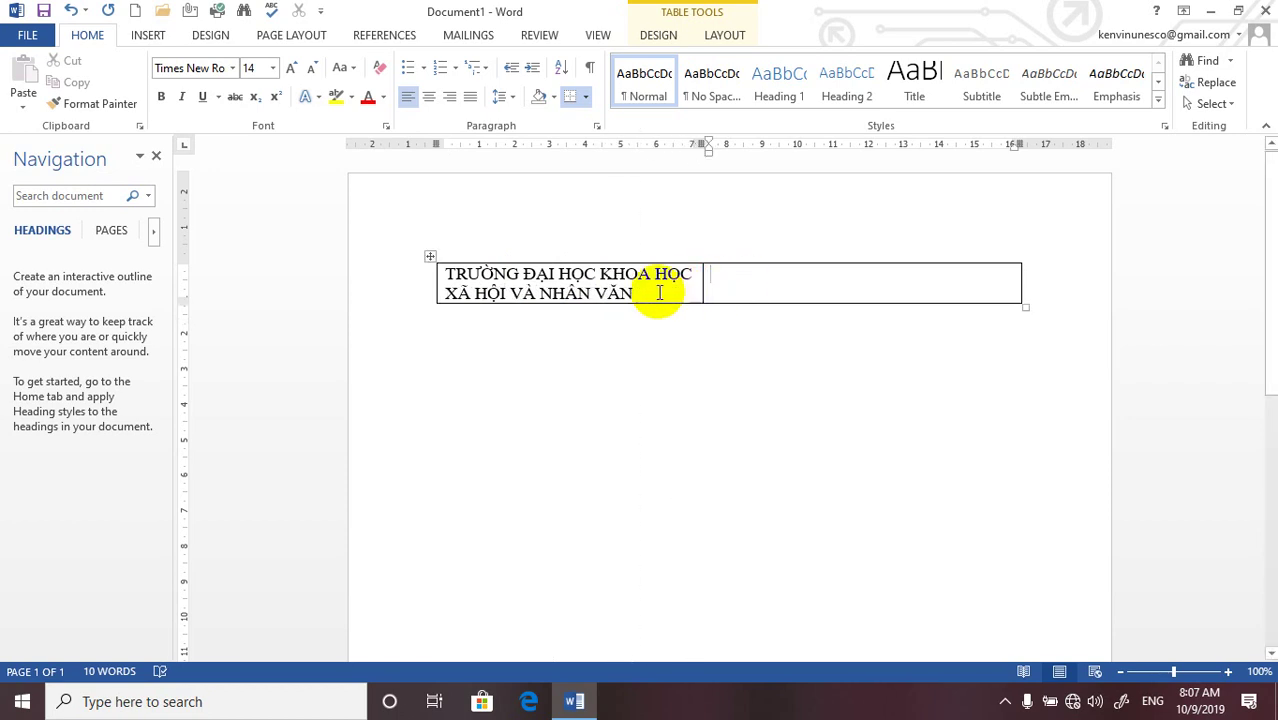
{"action": "left_click", "coordinate": [417, 263]}
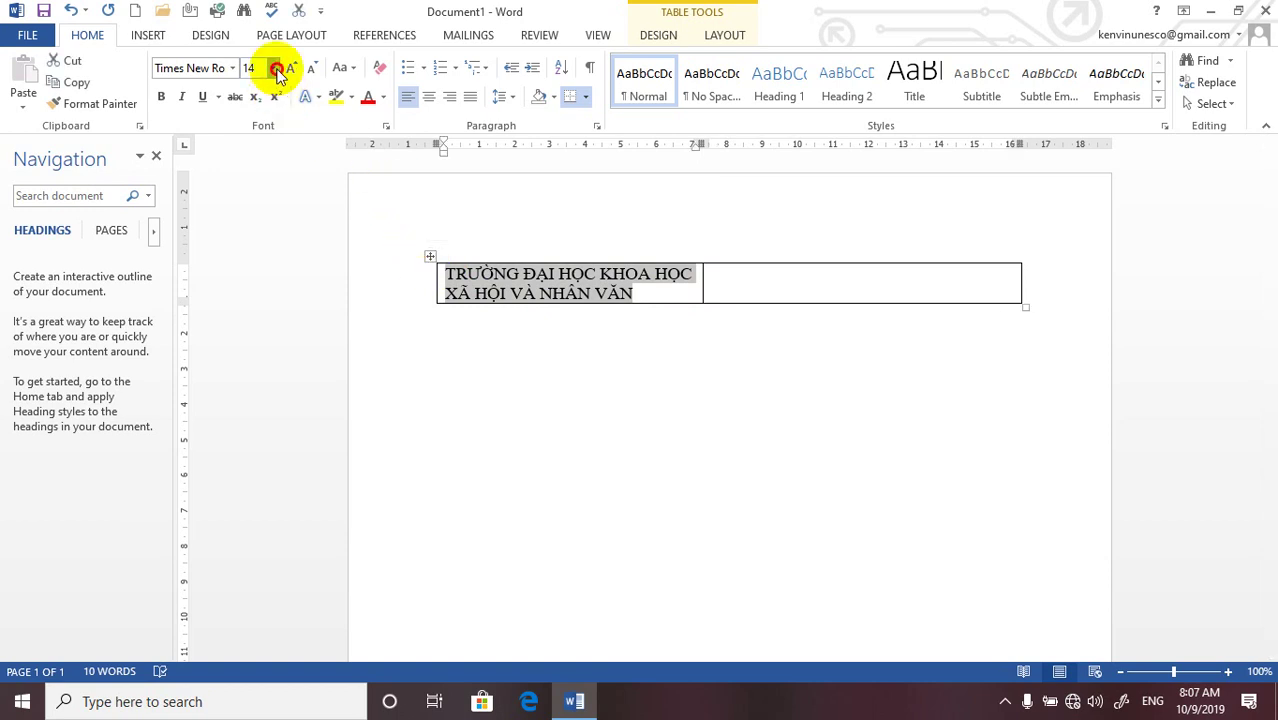
{"action": "left_click", "coordinate": [272, 67]}
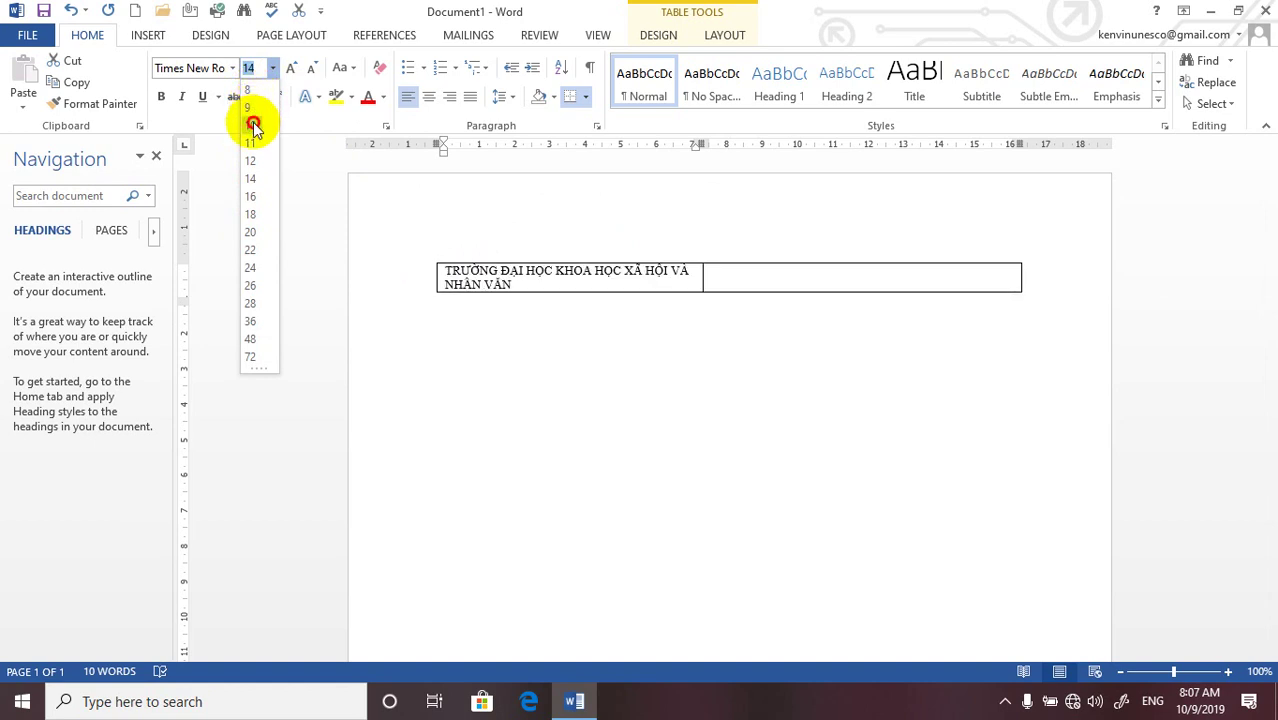
{"action": "left_click", "coordinate": [251, 125]}
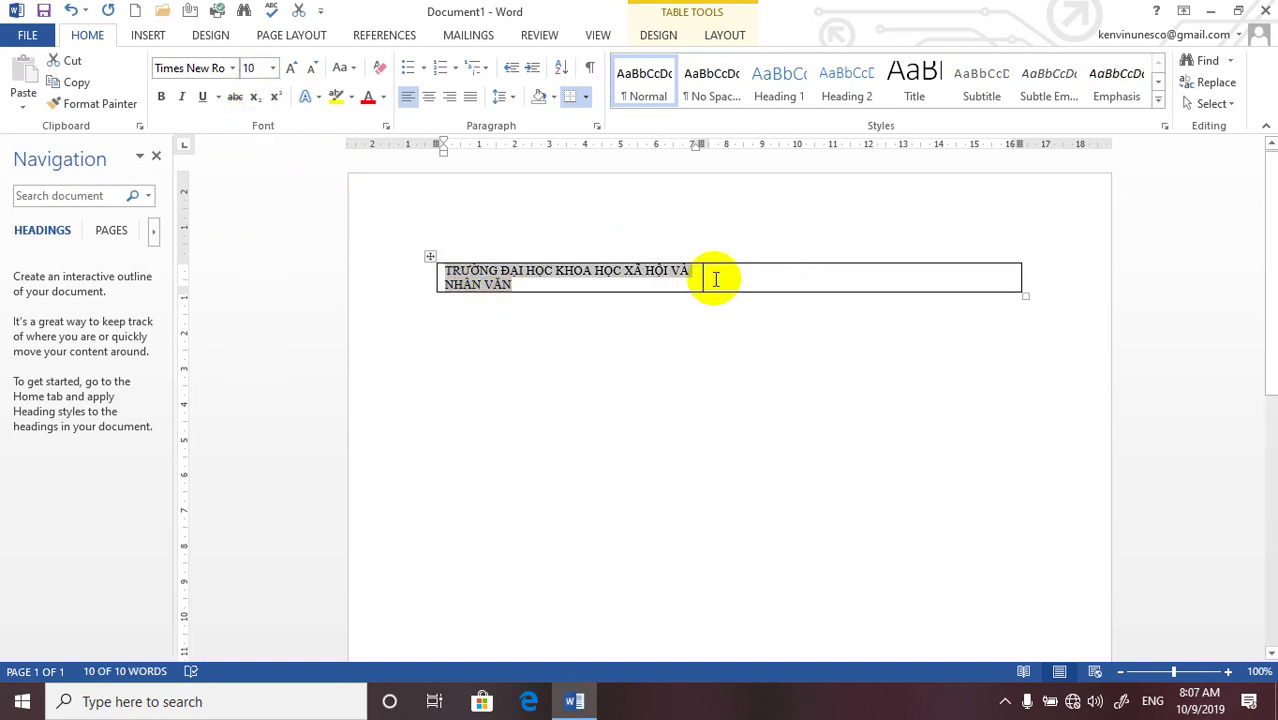
- Type 'Cộng hòa xã hội chủ nghĩa Việt Nam' in the right header cell and start a new line
{"action": "left_click", "coordinate": [811, 273]}
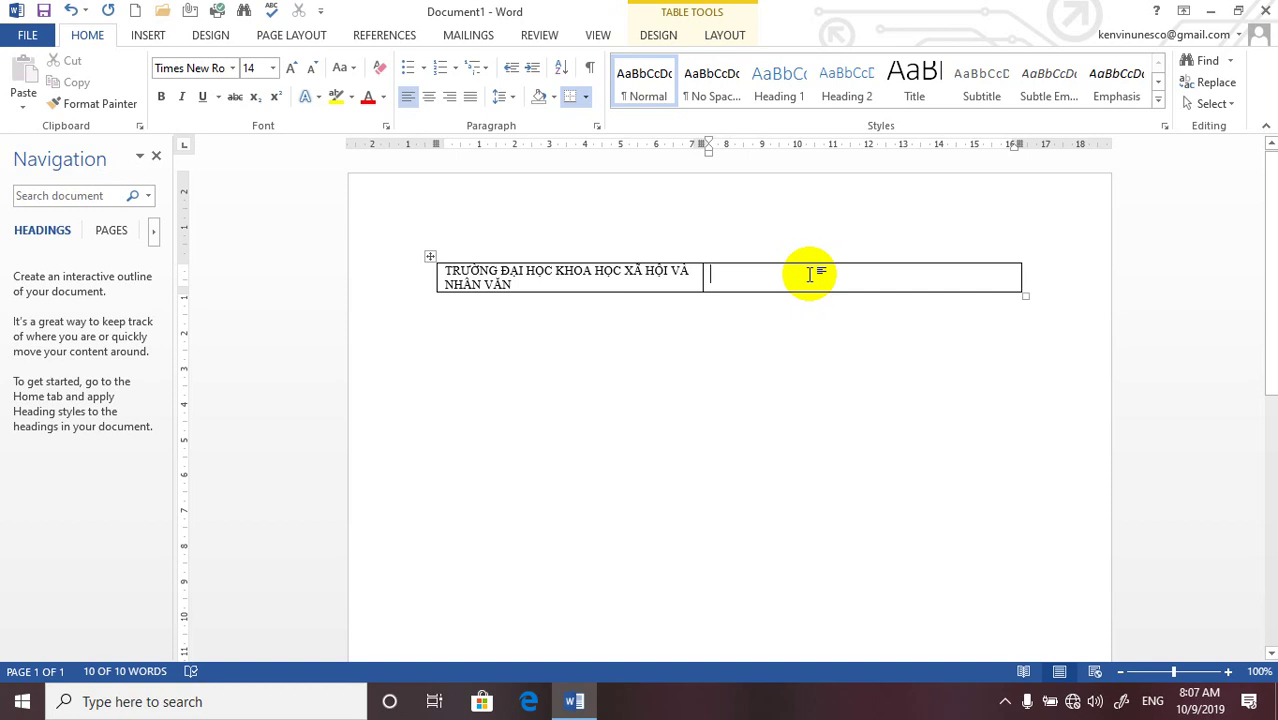
{"action": "type", "text": "Co"}
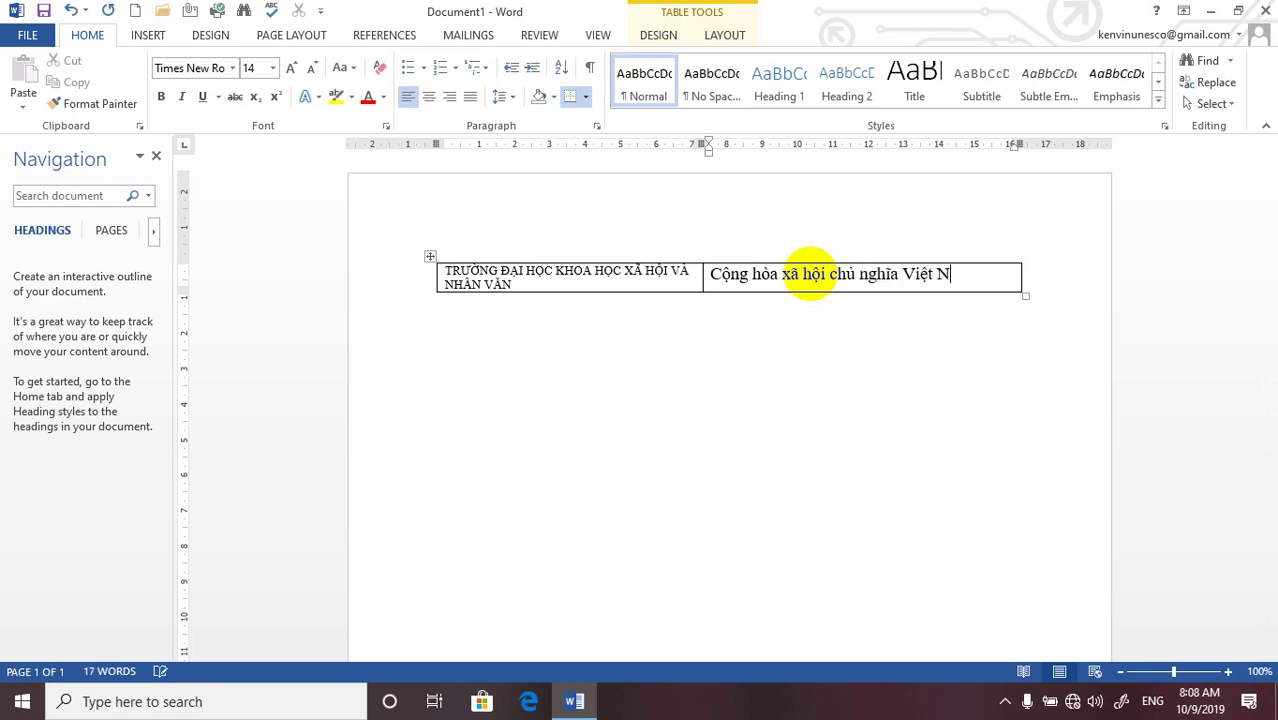
{"action": "type", "text": "am"}
{"action": "key", "text": "Return"}
{"action": "type", "text": "Độc lập-Tự Do-Hạnh Phúc"}
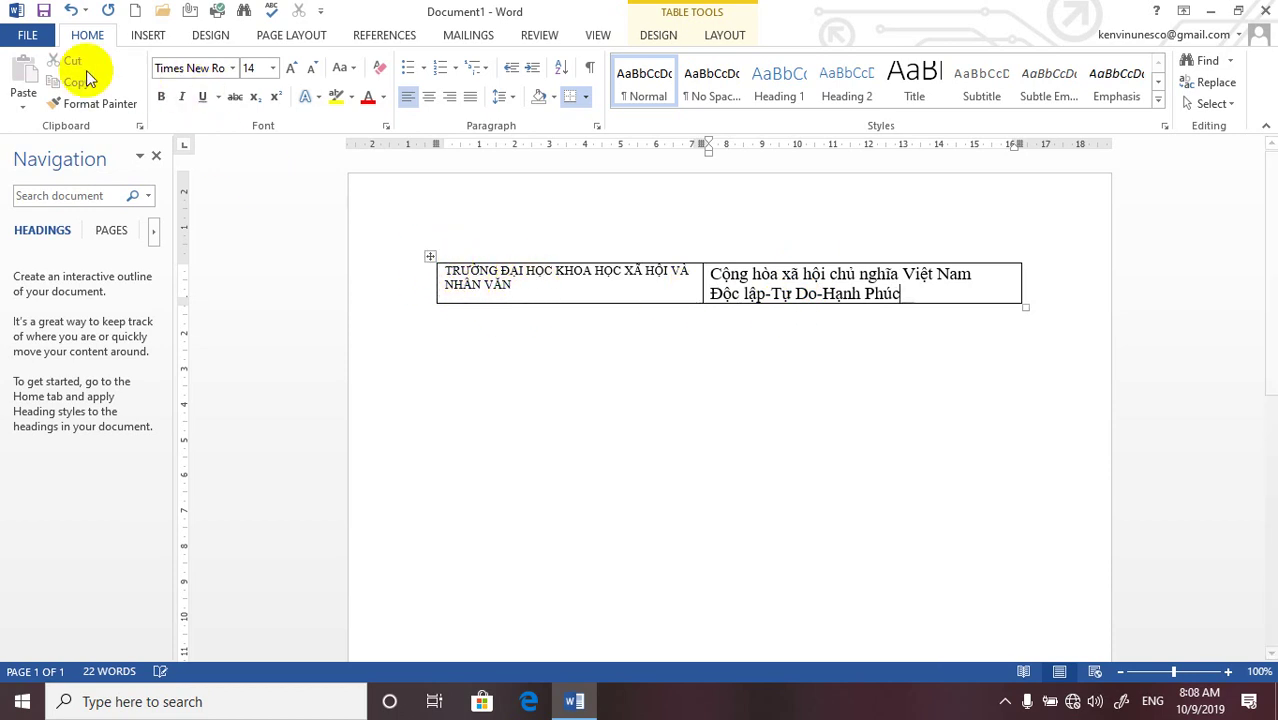
- Set the paper size to A4 in Page Layout
{"action": "left_click", "coordinate": [297, 38]}
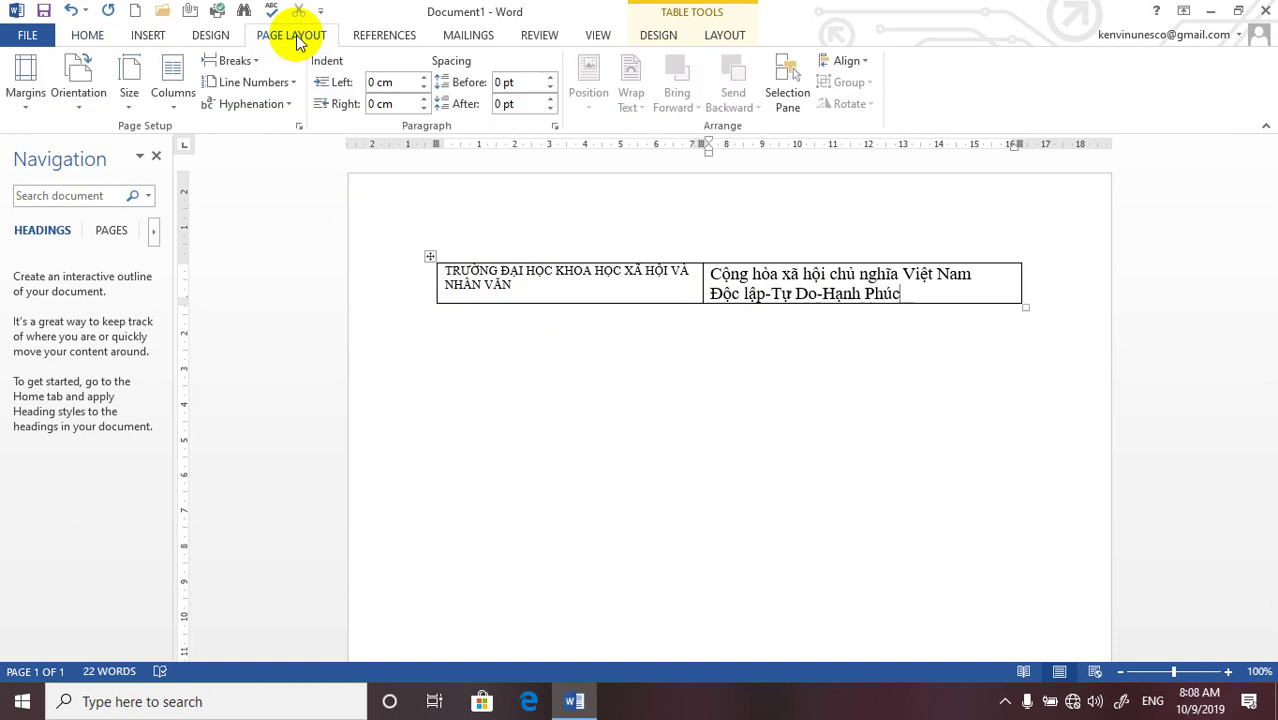
{"action": "left_click", "coordinate": [128, 84]}
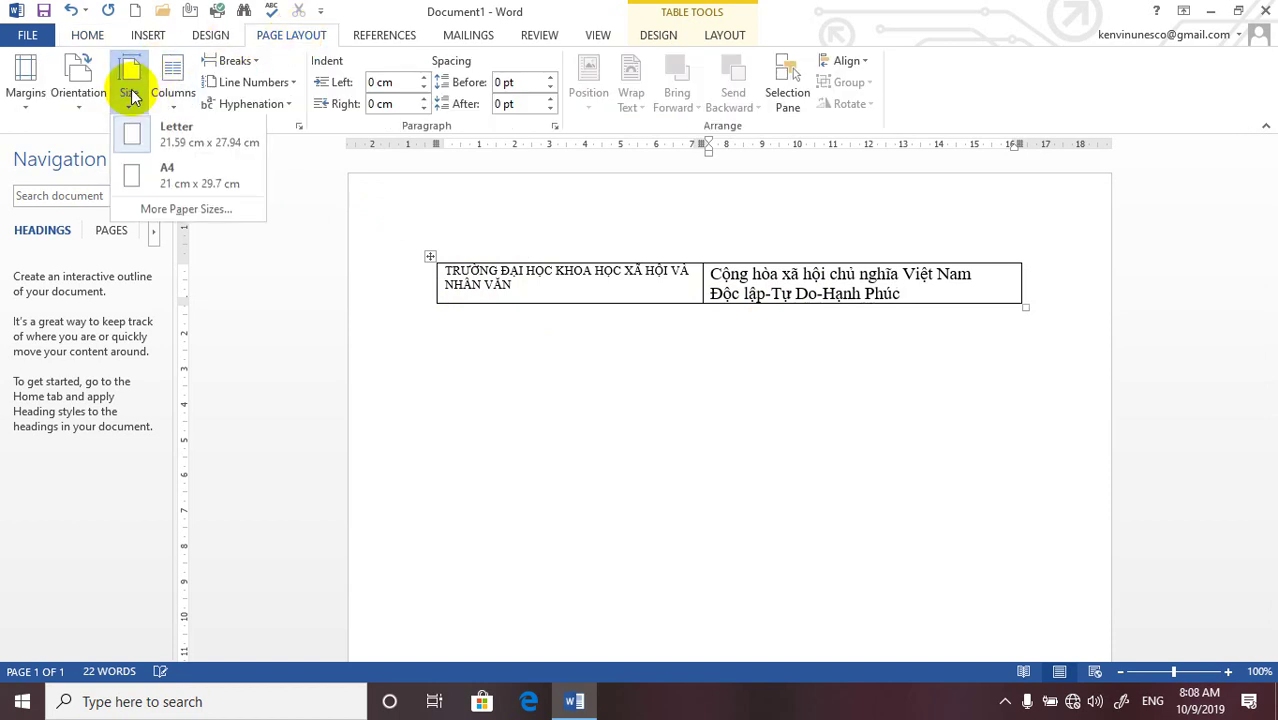
{"action": "left_click", "coordinate": [172, 178]}
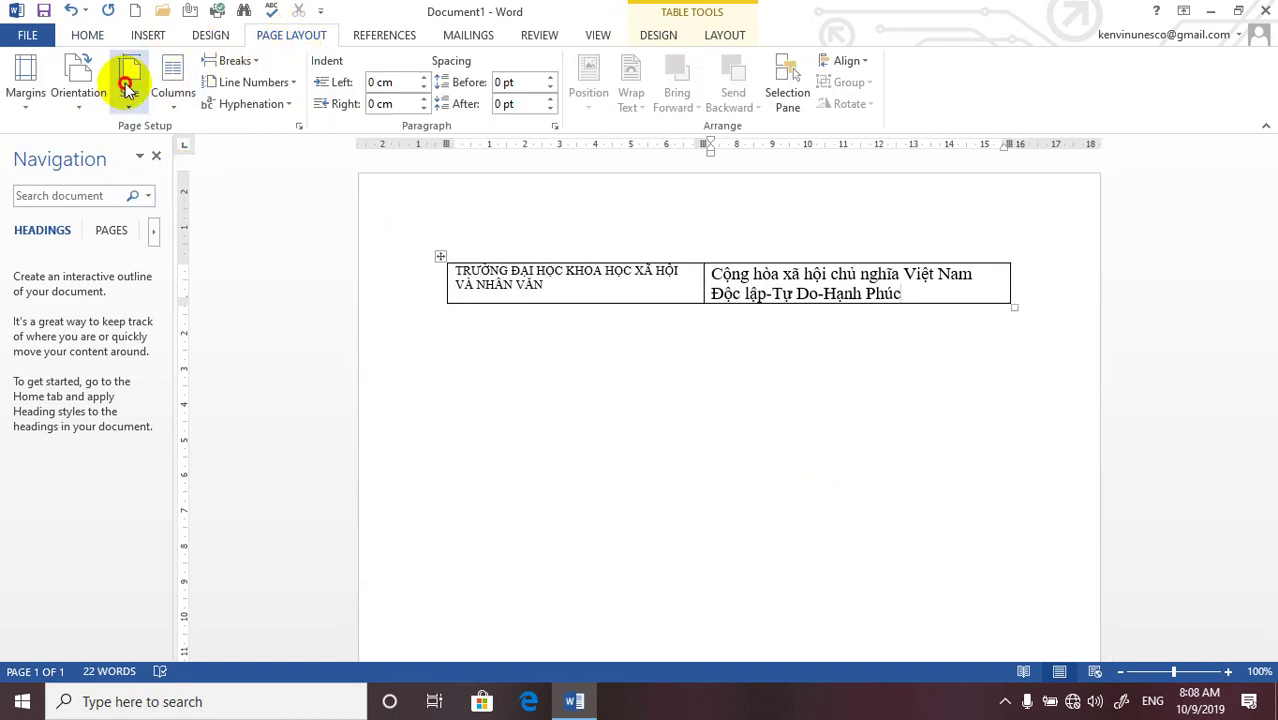
{"action": "left_click", "coordinate": [125, 80]}
{"action": "left_click", "coordinate": [148, 180]}
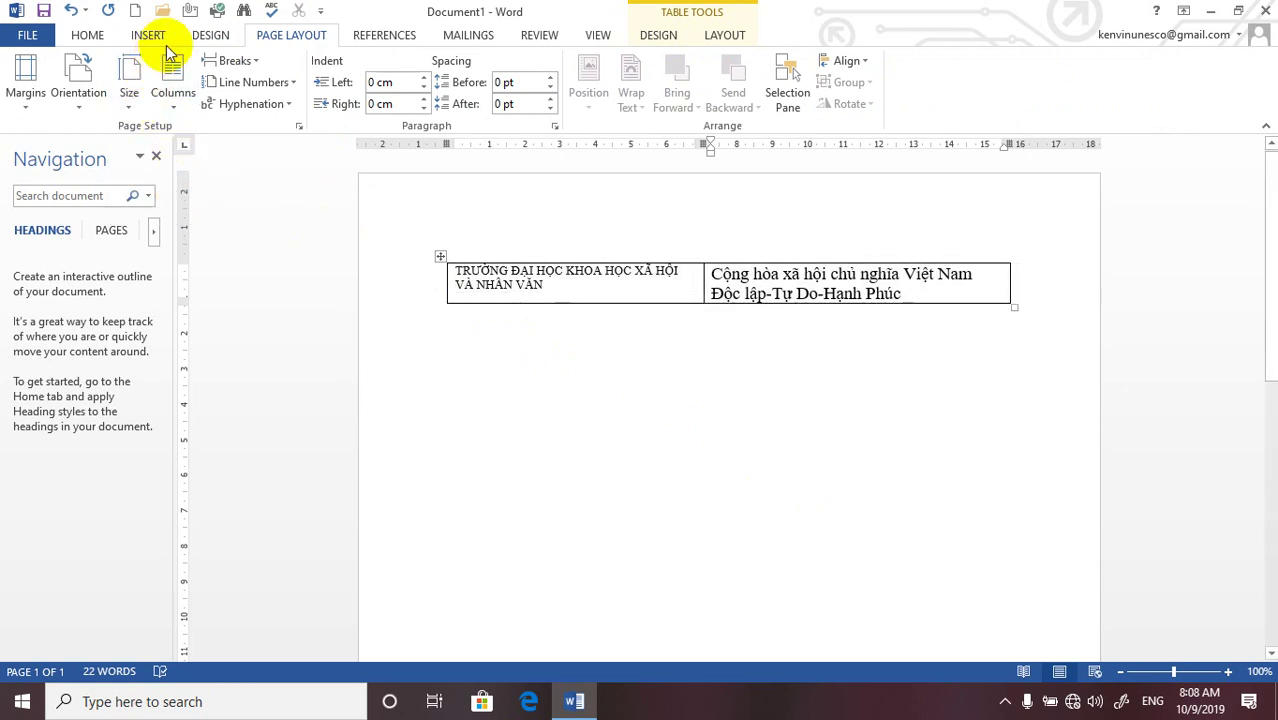
{"action": "left_click", "coordinate": [127, 95]}
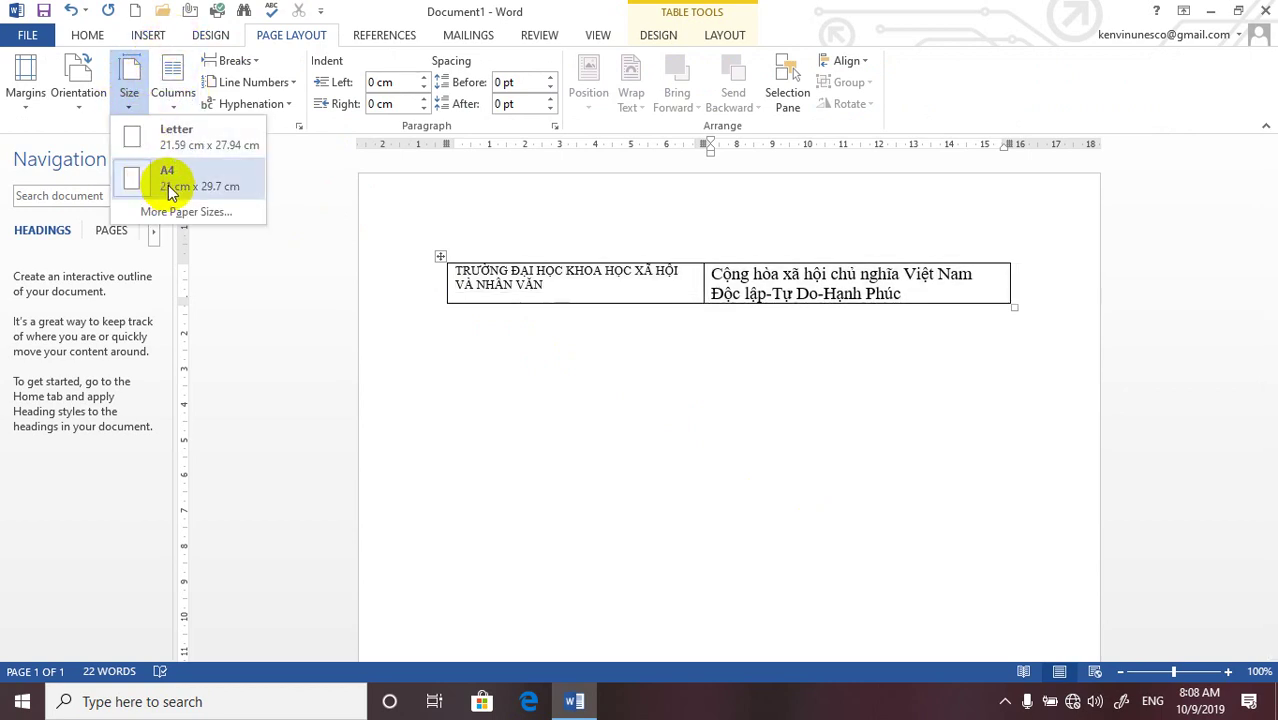
- In Custom Margins, set the top, bottom and left margins to 2 cm
{"action": "left_click", "coordinate": [27, 80]}
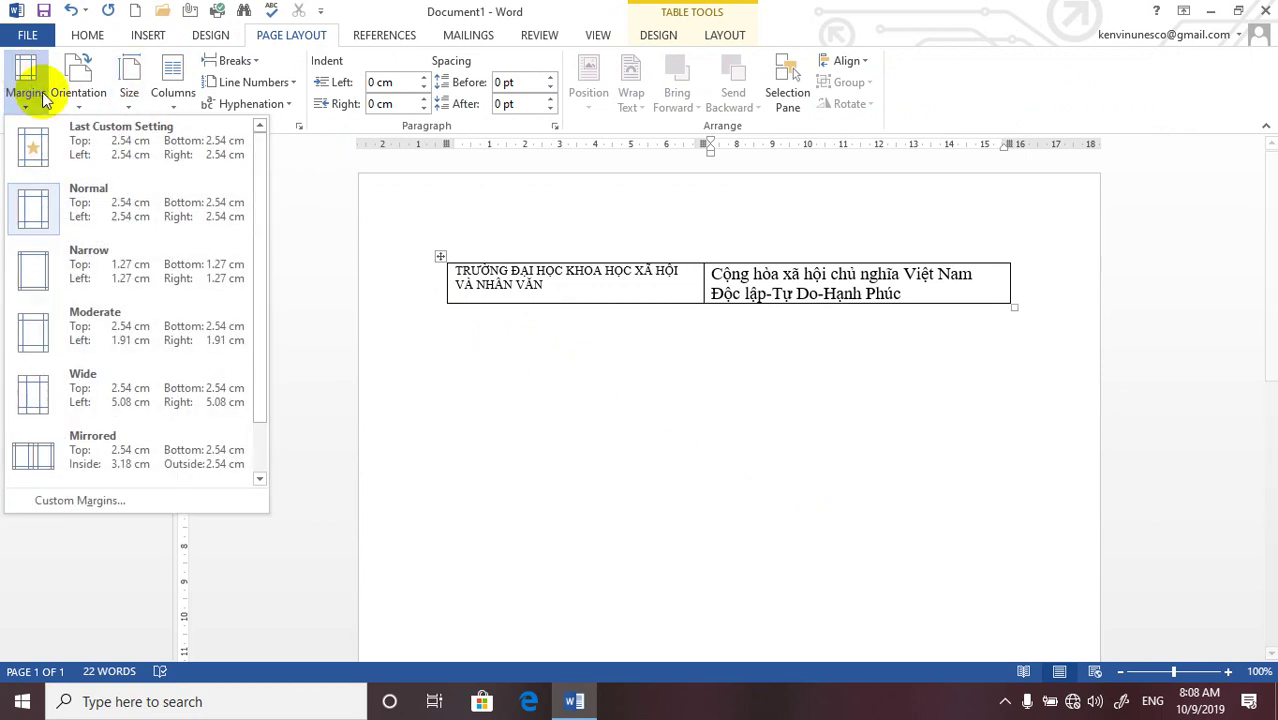
{"action": "left_click", "coordinate": [58, 502]}
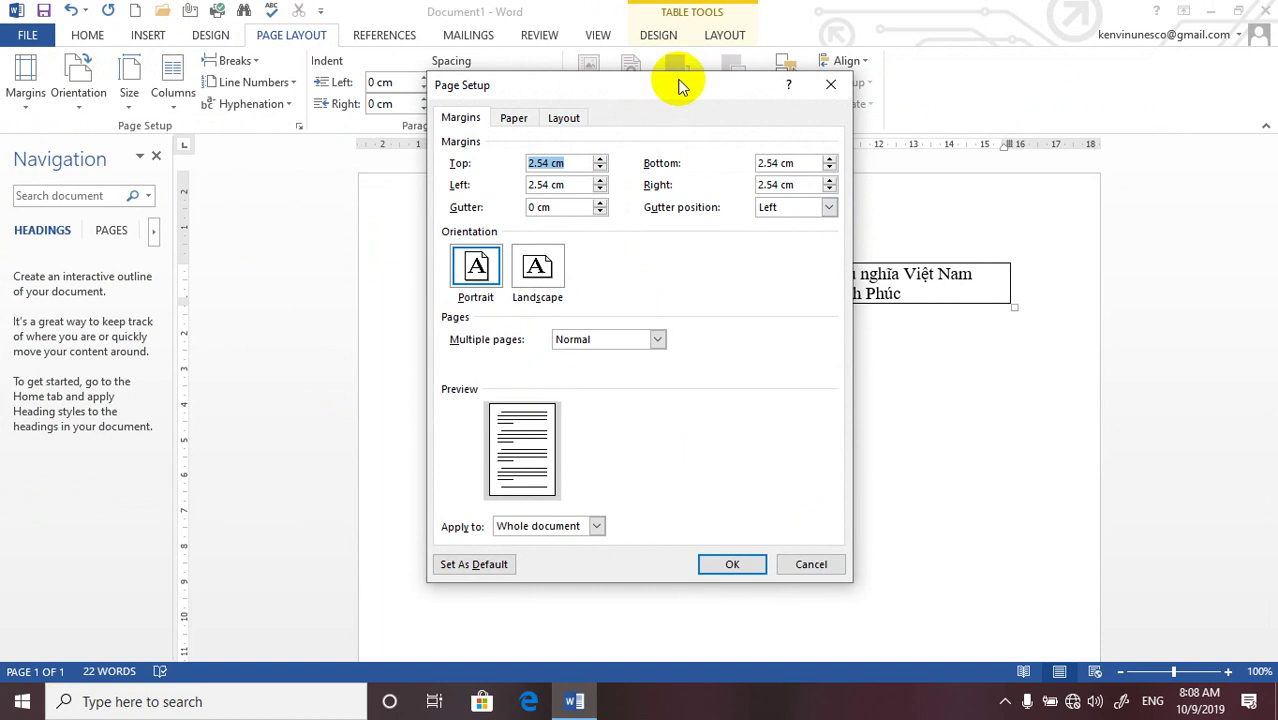
{"action": "left_click_drag", "start_coordinate": [678, 86], "coordinate": [868, 169]}
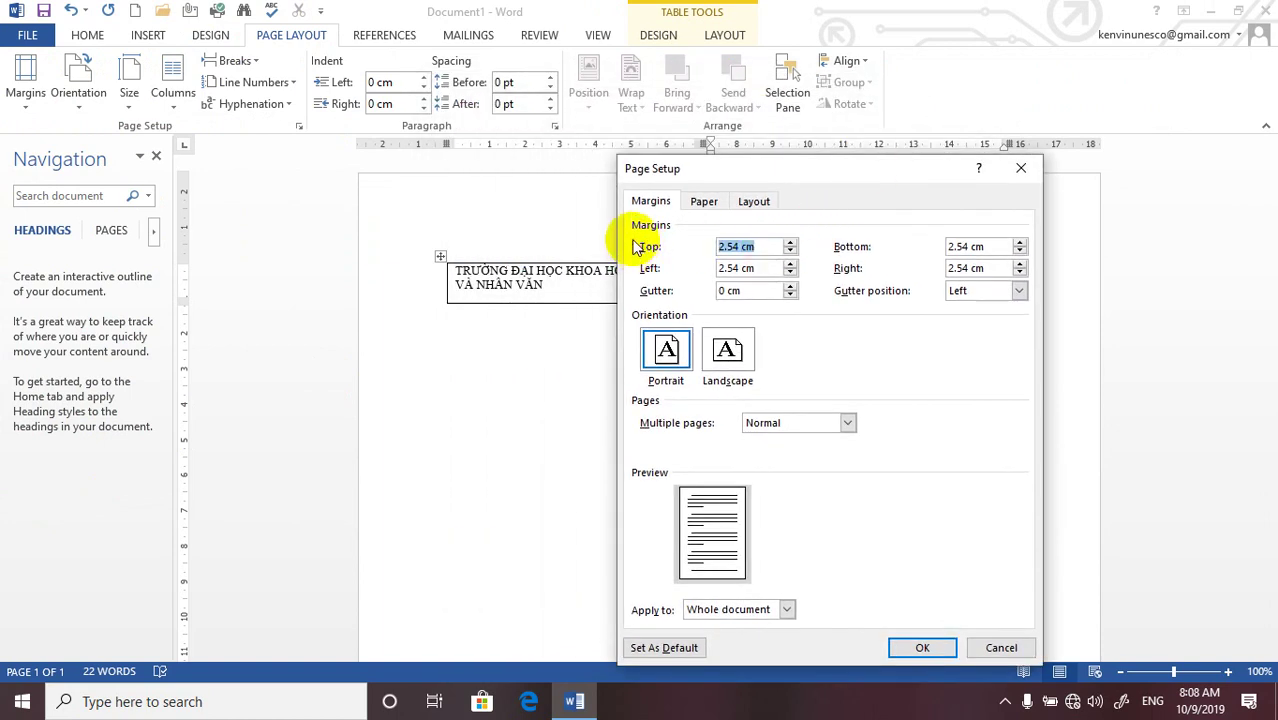
{"action": "key", "text": "BackSpace"}
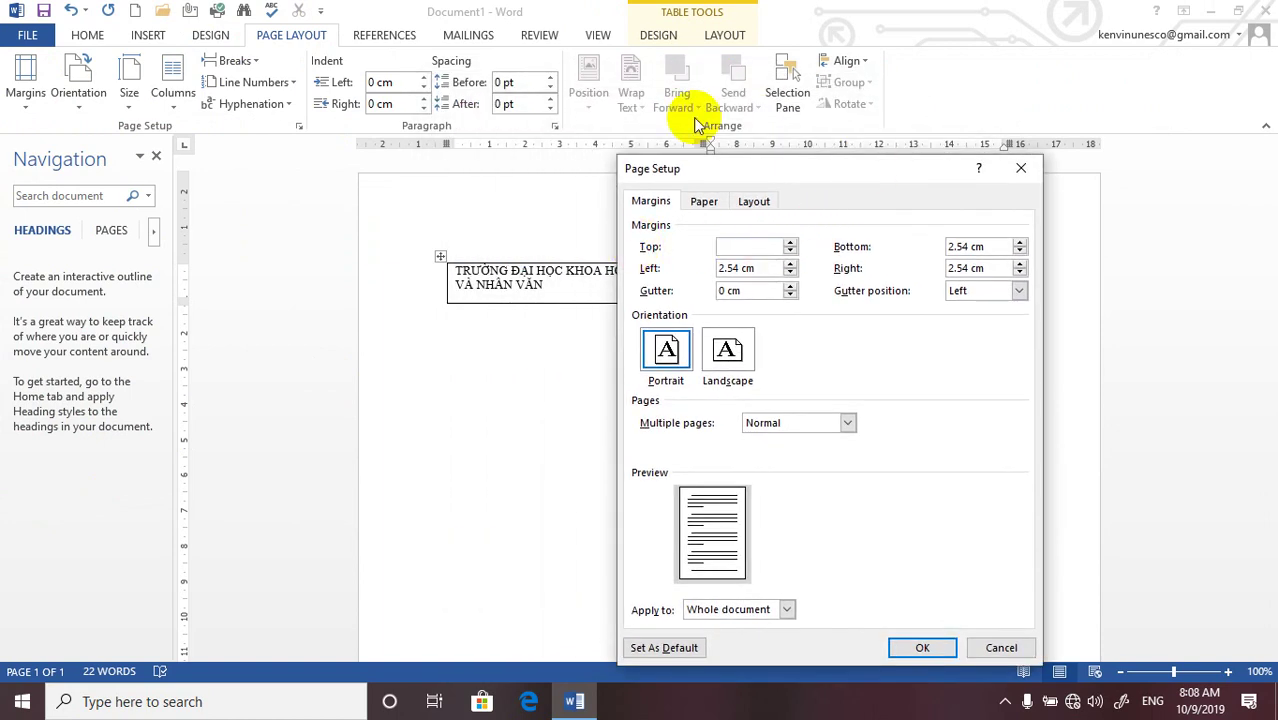
{"action": "key", "text": "Tab"}
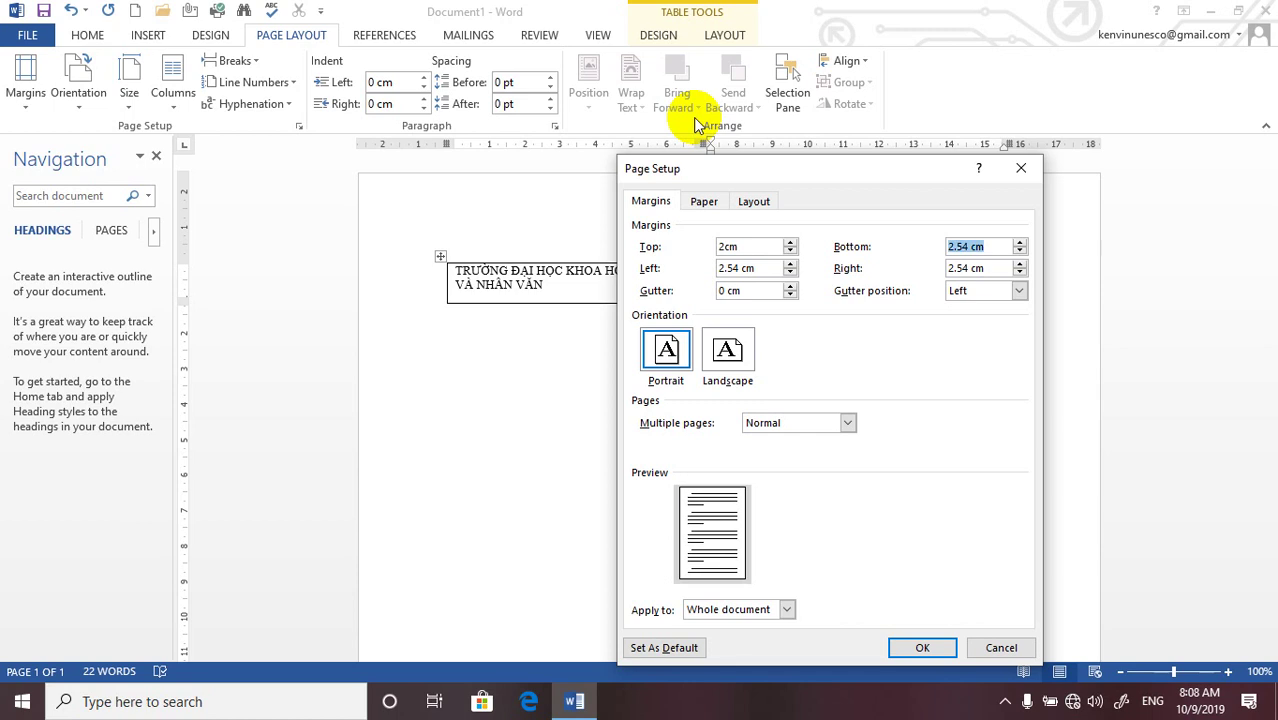
{"action": "key", "text": "BackSpace"}
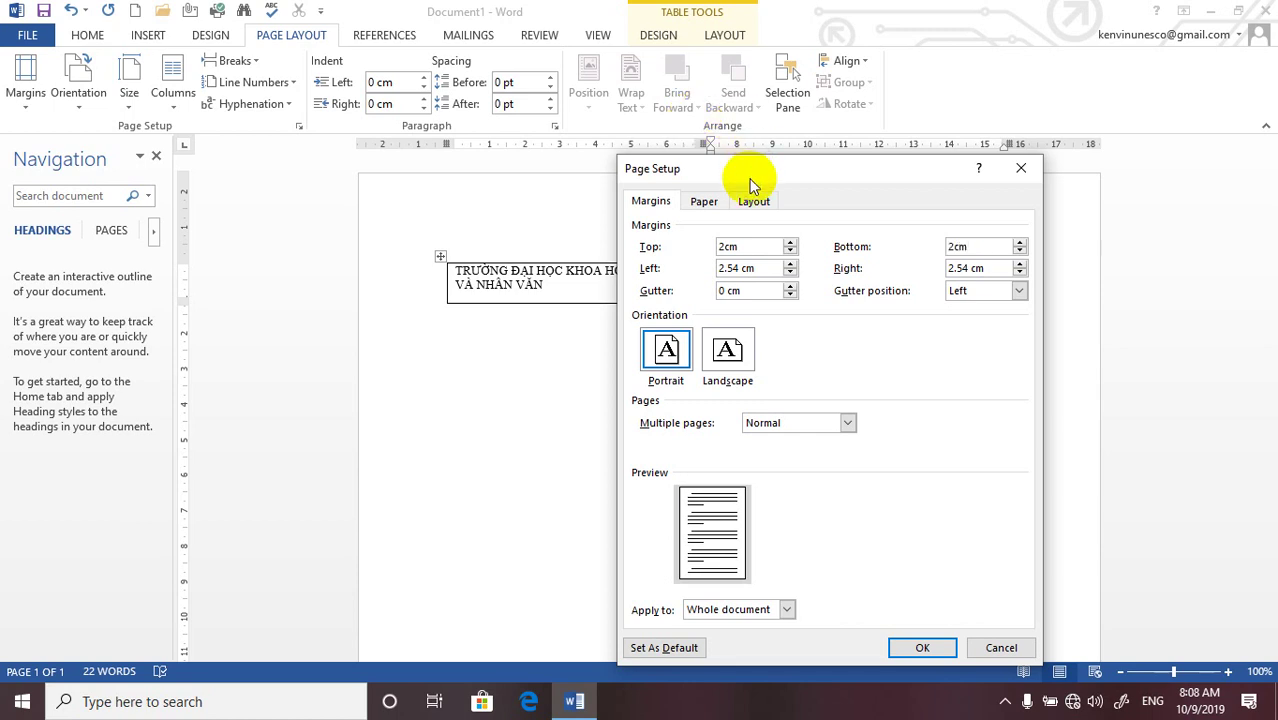
{"action": "key", "text": "Tab"}
{"action": "type", "text": "2"}
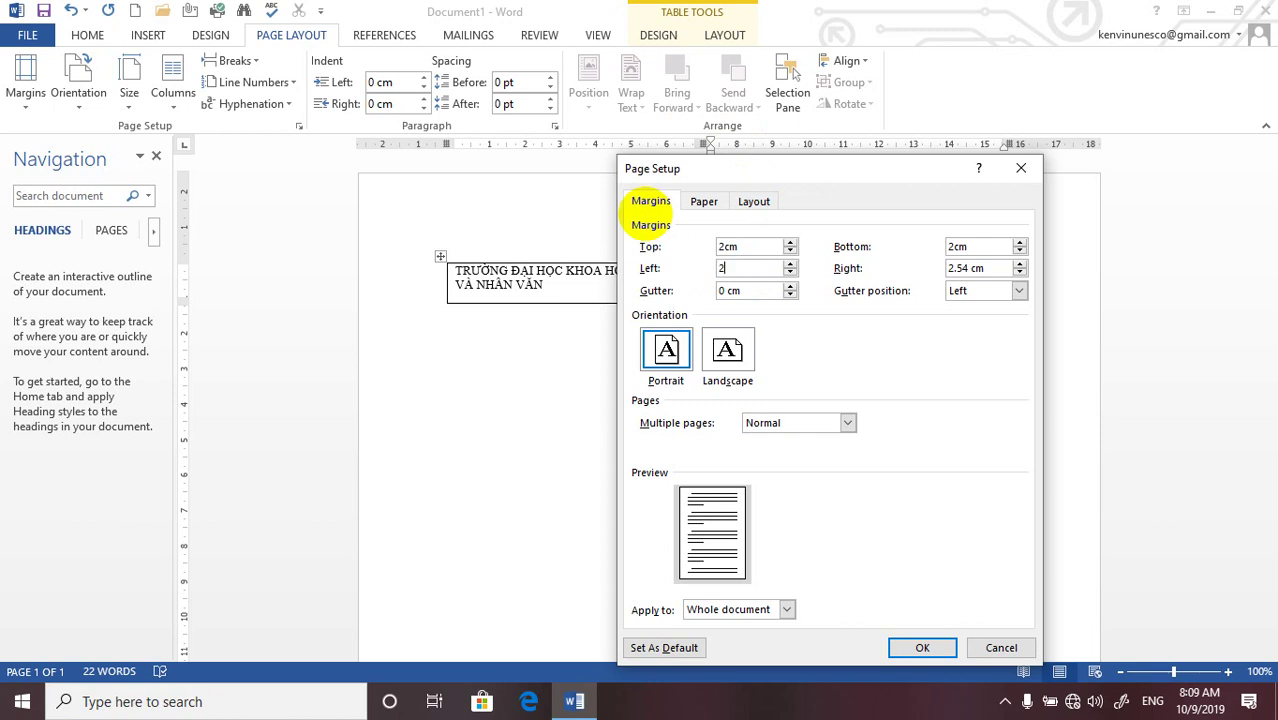
{"action": "key", "text": "Tab"}
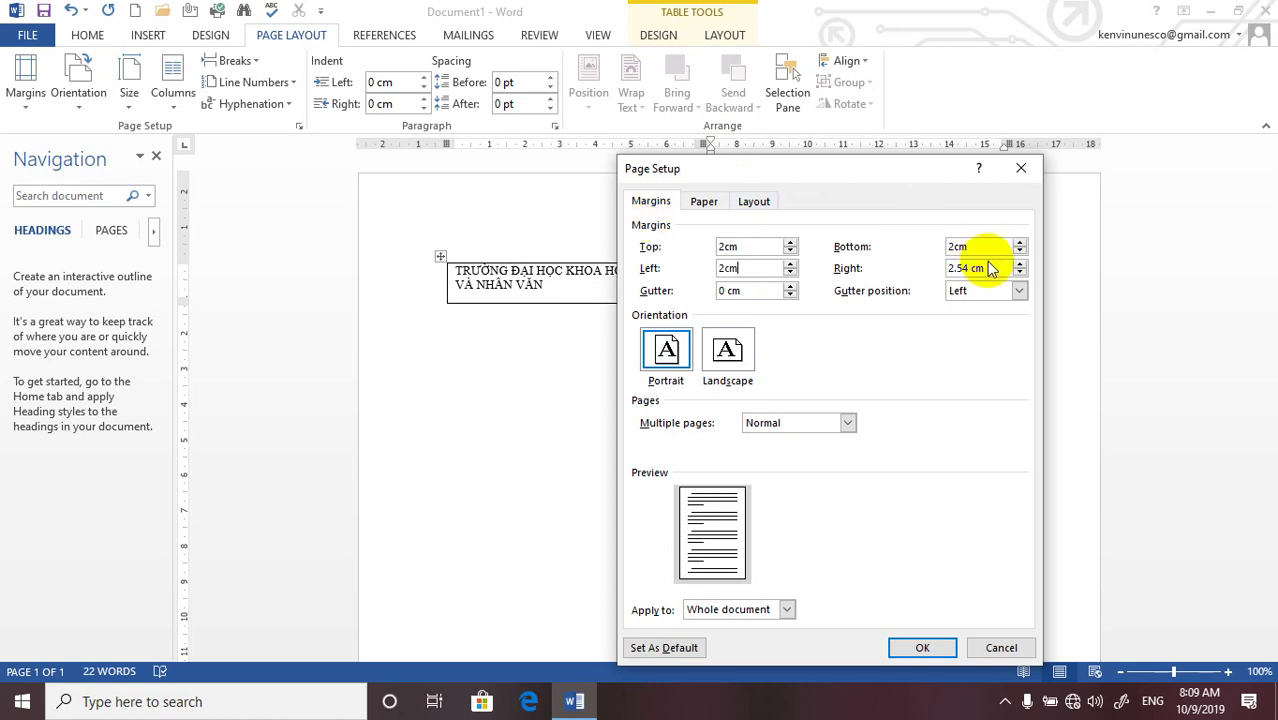
- Set the right margin to 1.5 cm and save the page setup as the default
{"action": "key", "text": "BackSpace"}
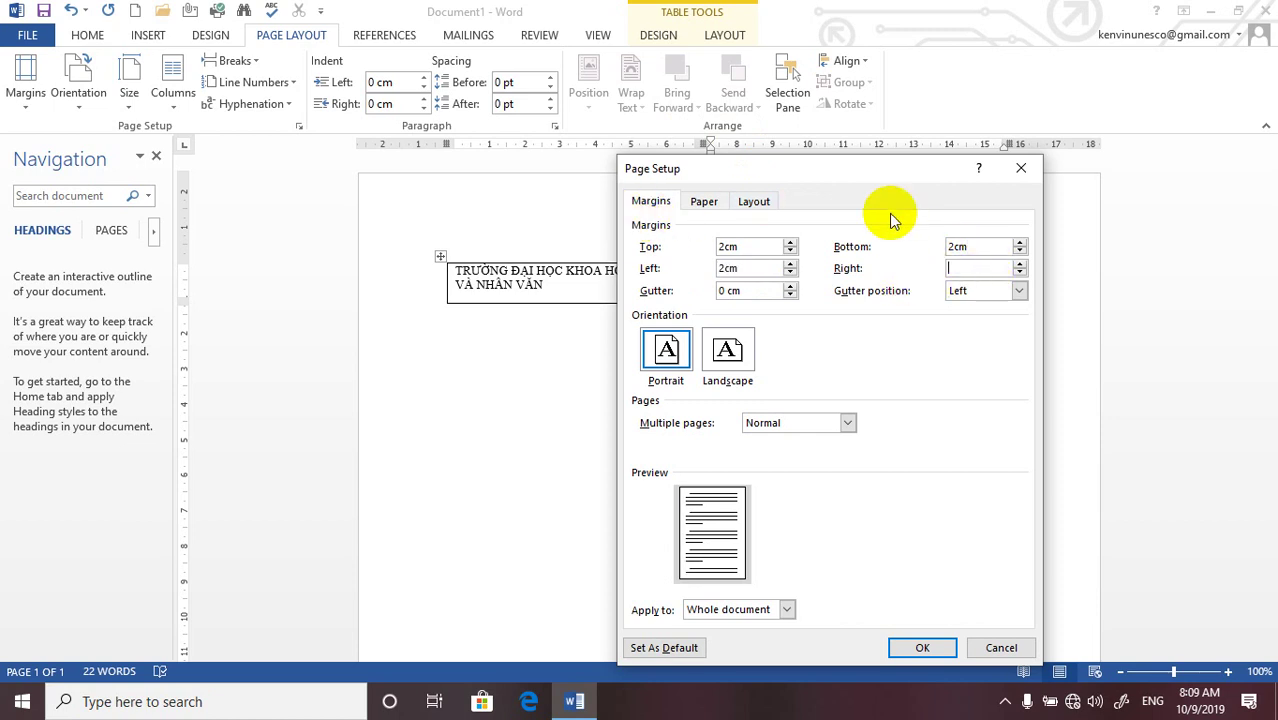
{"action": "type", "text": "1.5cm"}
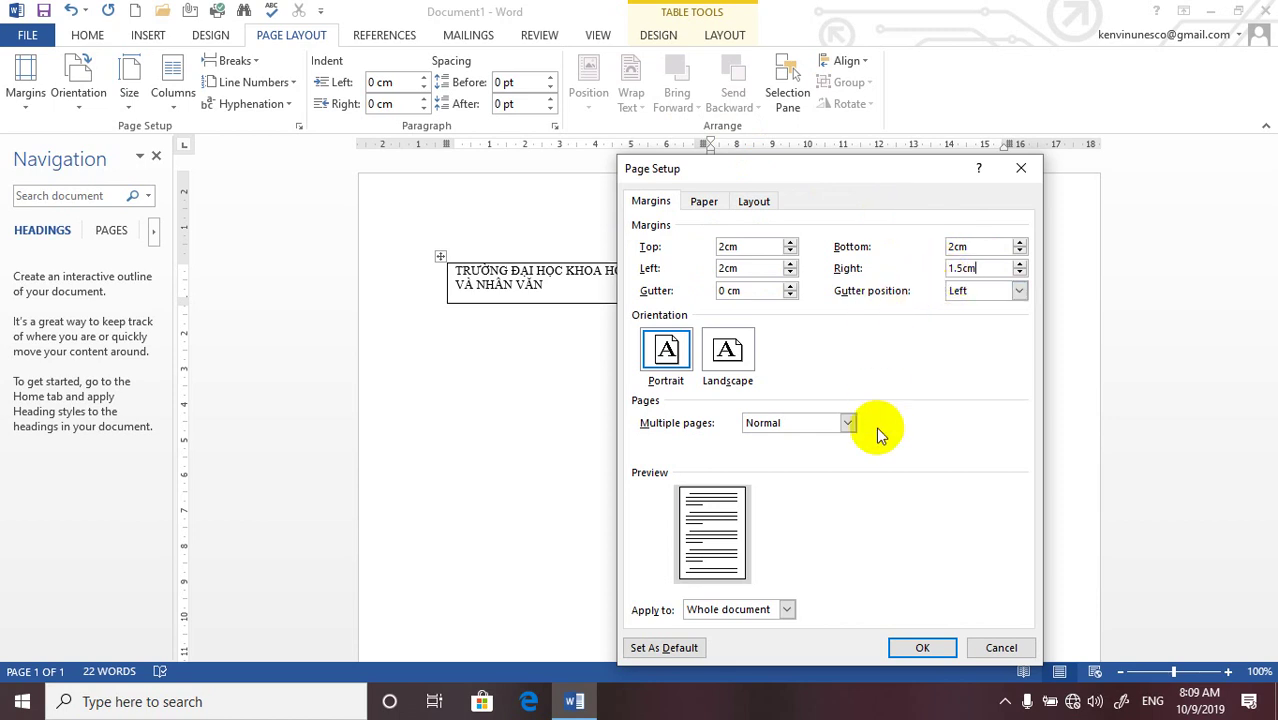
{"action": "left_click", "coordinate": [745, 290]}
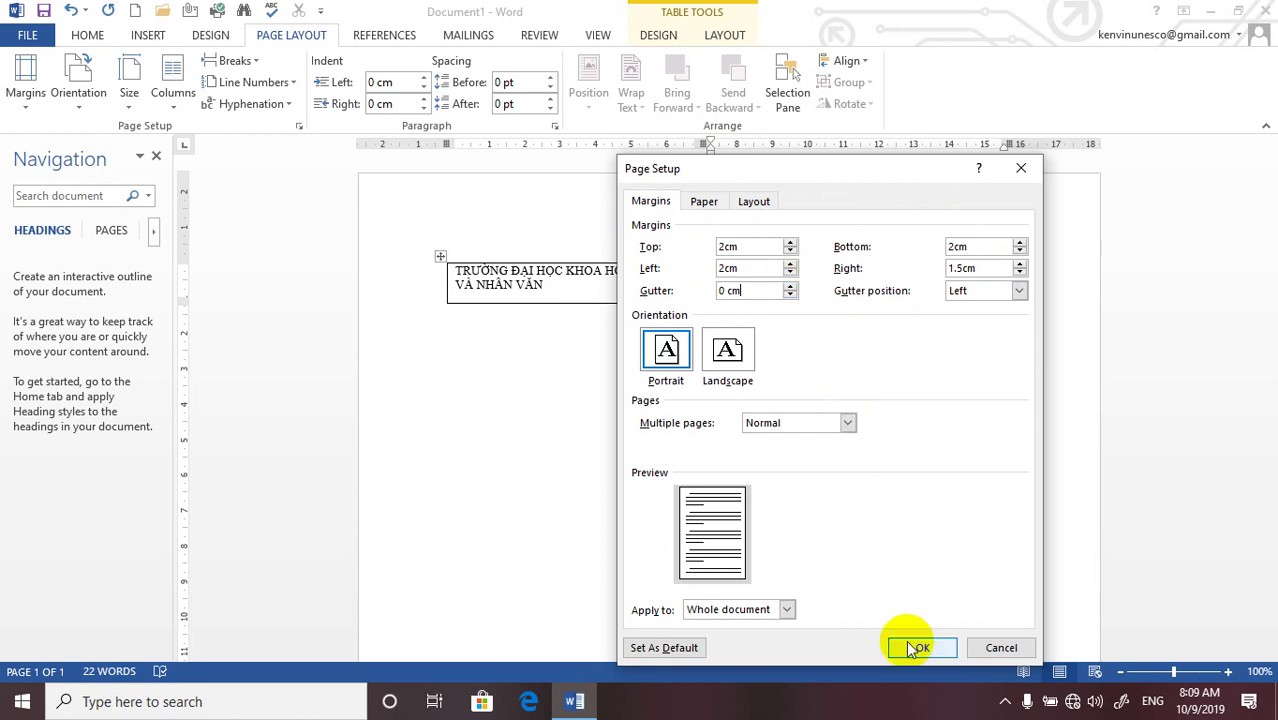
{"action": "left_click", "coordinate": [675, 647]}
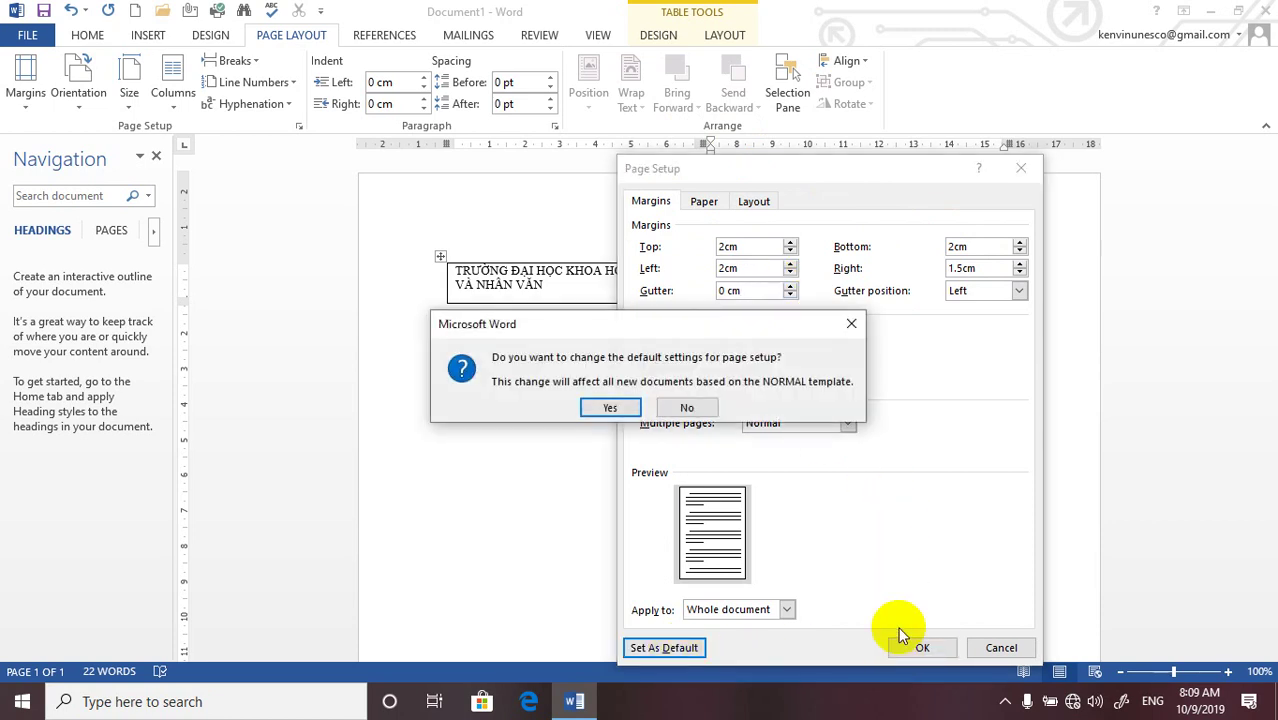
{"action": "left_click", "coordinate": [609, 408]}
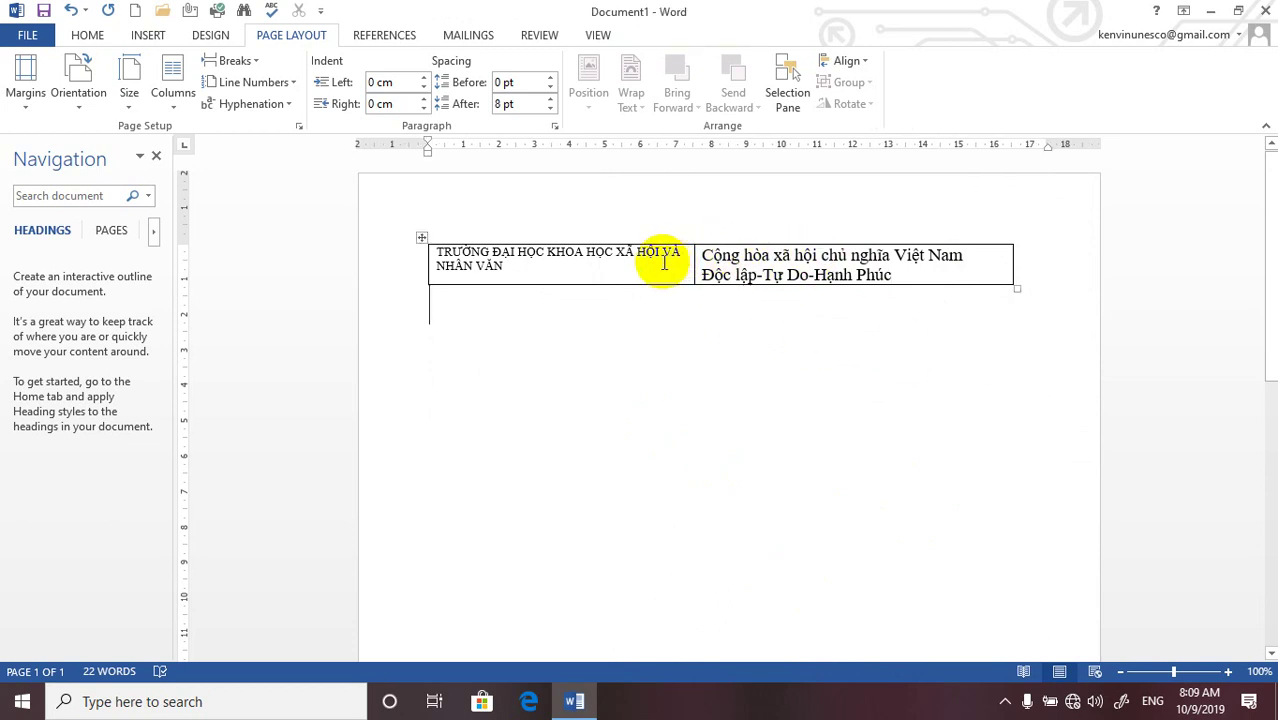
- Set the whole header table's line spacing to Multiple at 1.3
{"action": "left_click_drag", "start_coordinate": [432, 250], "coordinate": [851, 277]}
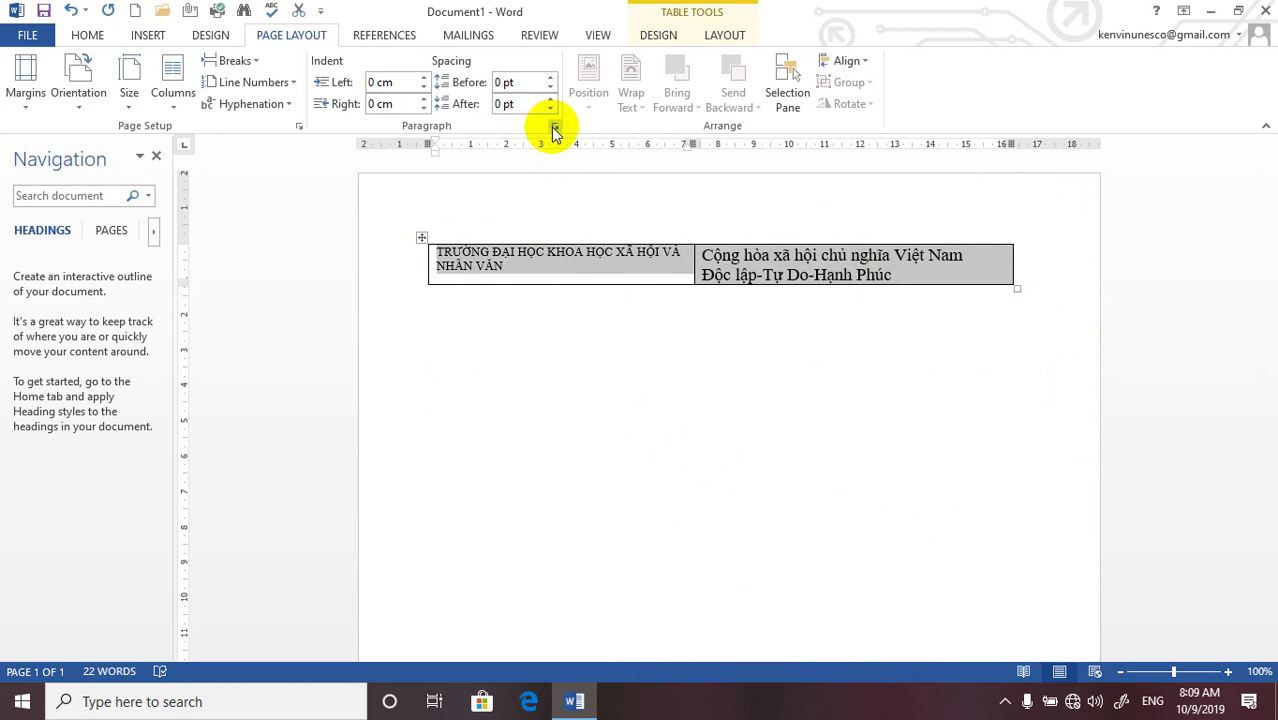
{"action": "left_click", "coordinate": [554, 129]}
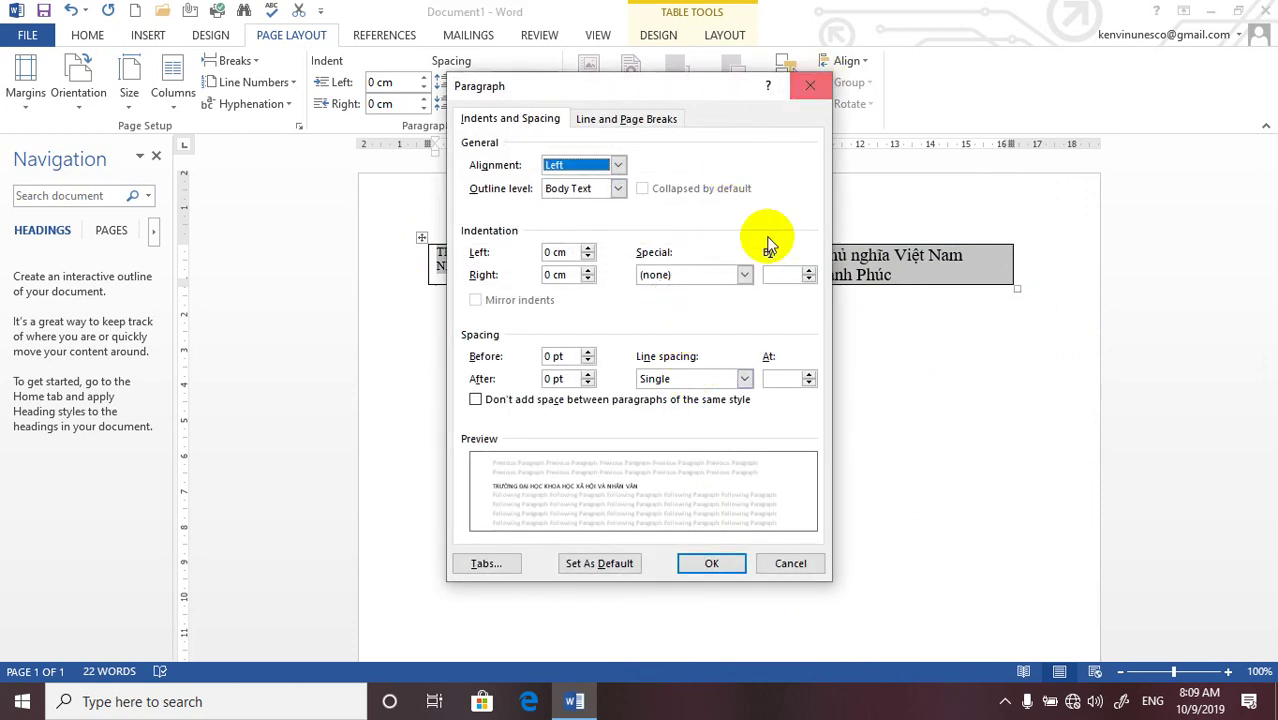
{"action": "left_click", "coordinate": [811, 86]}
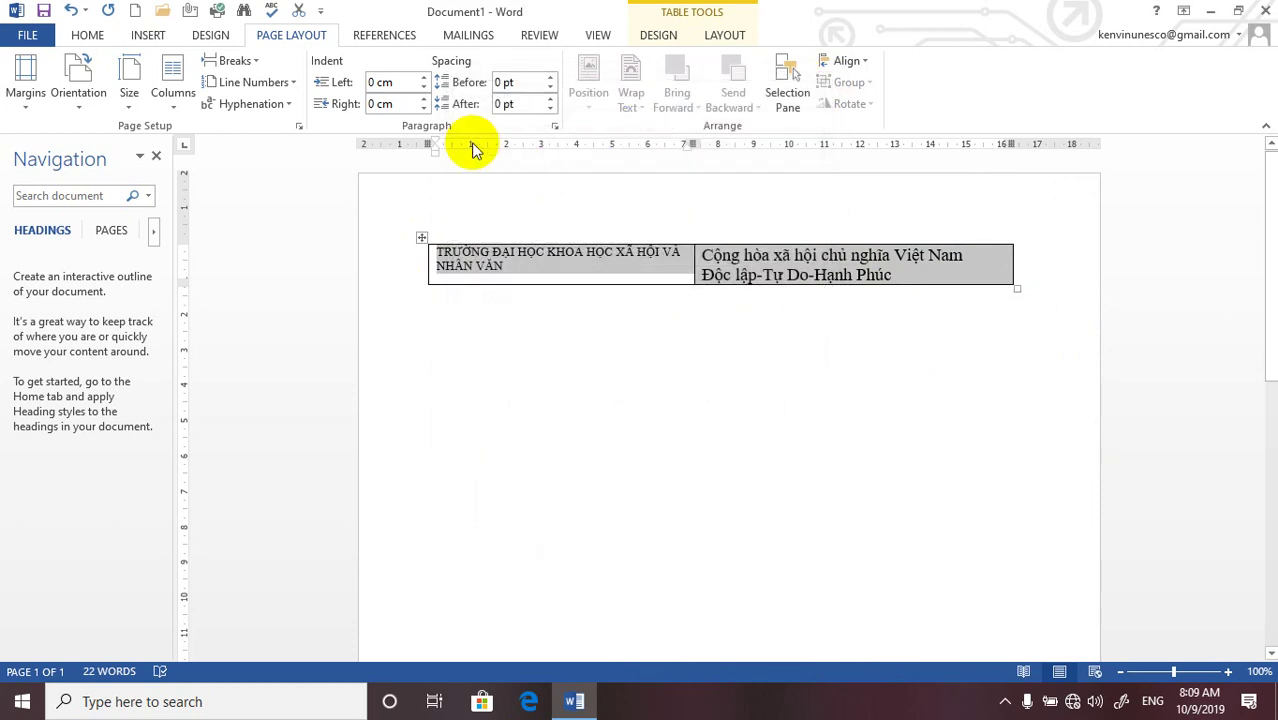
{"action": "left_click", "coordinate": [555, 127]}
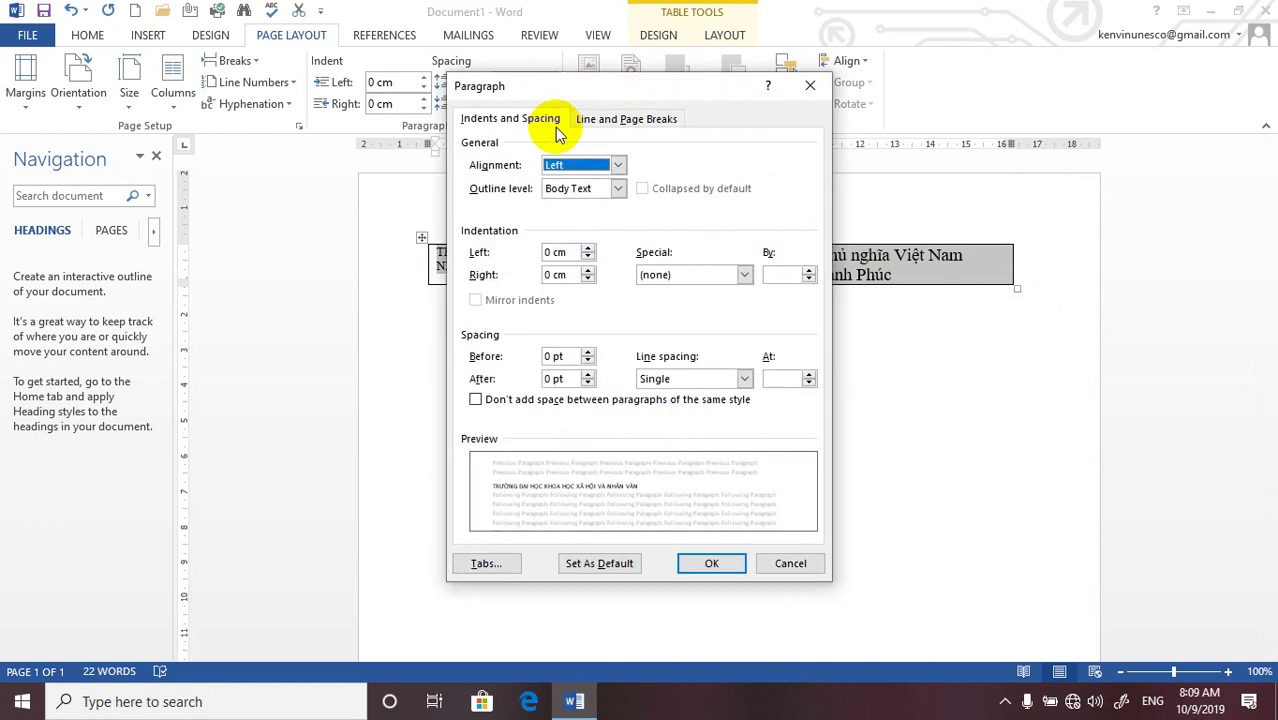
{"action": "left_click", "coordinate": [776, 378]}
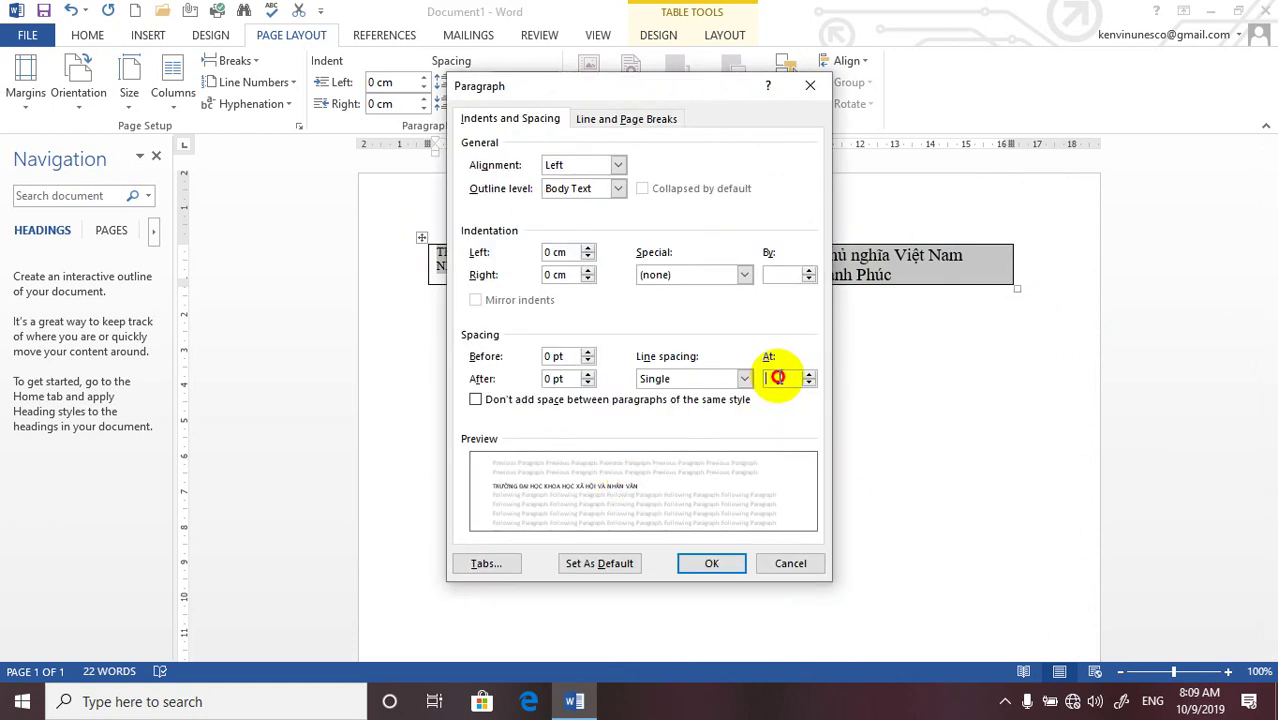
{"action": "type", "text": "1.3"}
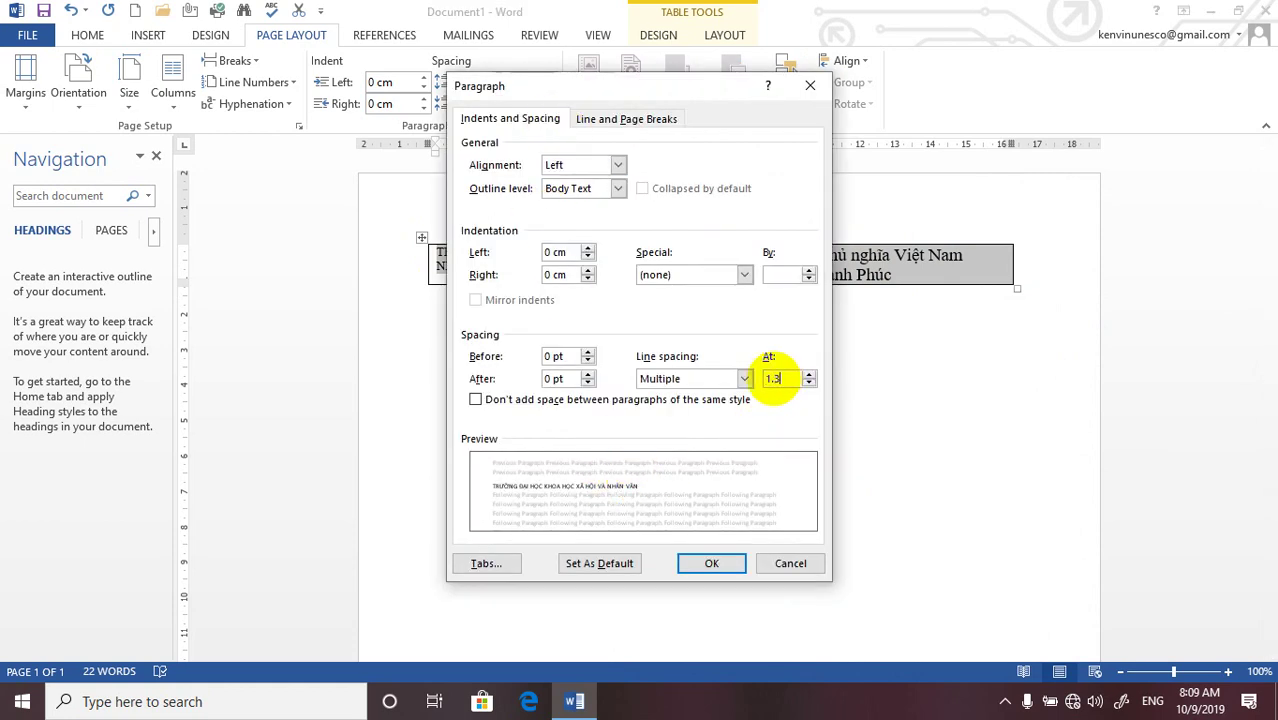
{"action": "key", "text": "Return"}
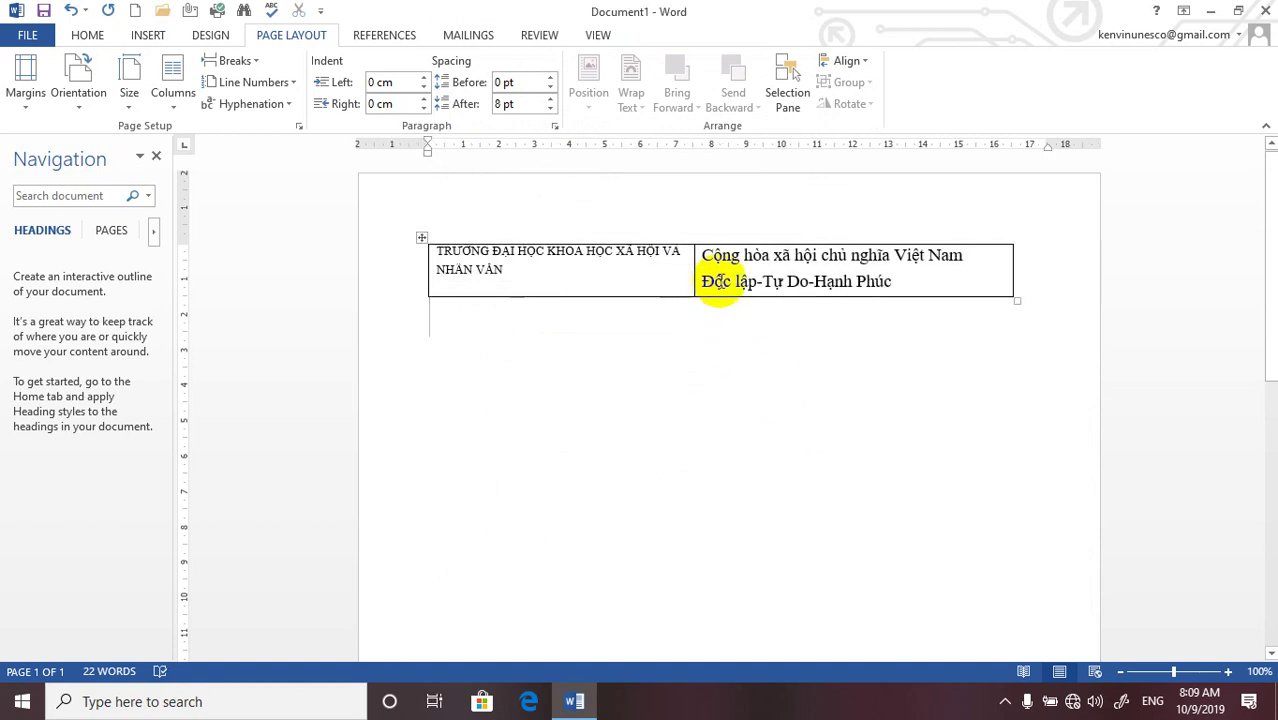
- Center the national title and the university name in their header cells
{"action": "mouse_move", "coordinate": [701, 256]}
{"action": "left_mouse_down"}
{"action": "mouse_move", "coordinate": [787, 282]}
{"action": "mouse_move", "coordinate": [890, 282]}
{"action": "left_mouse_up"}
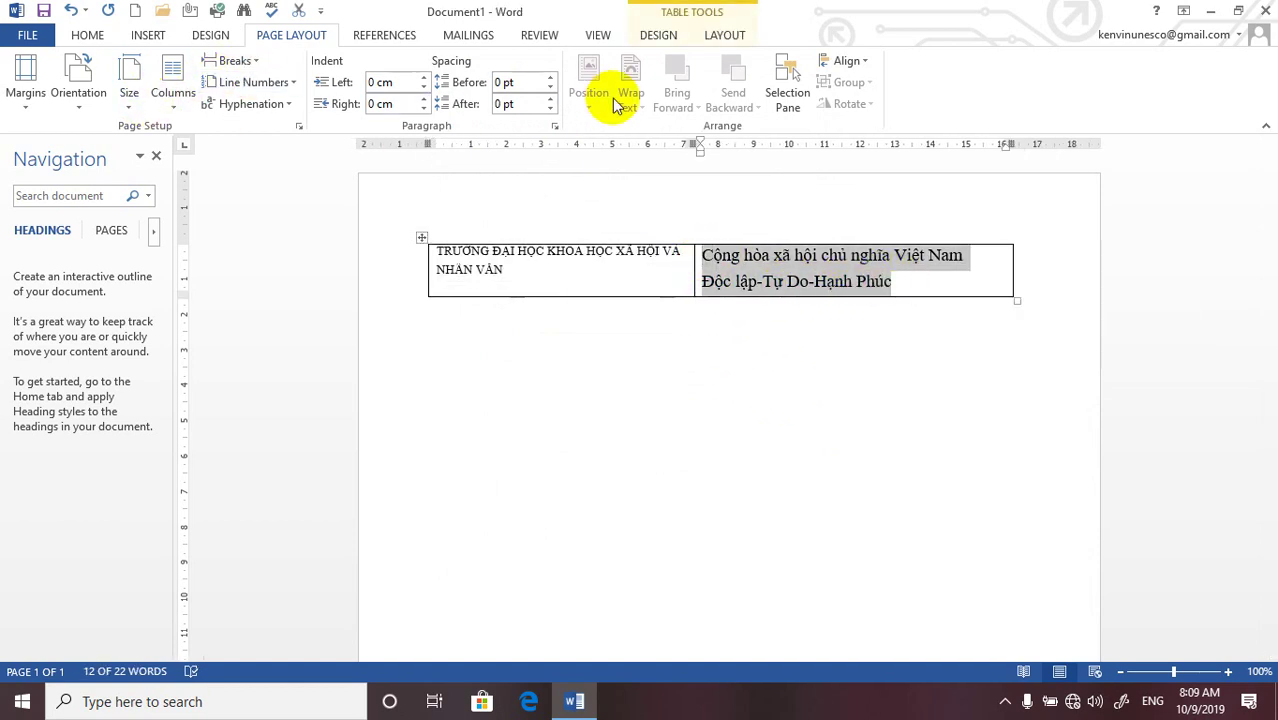
{"action": "left_click", "coordinate": [87, 38]}
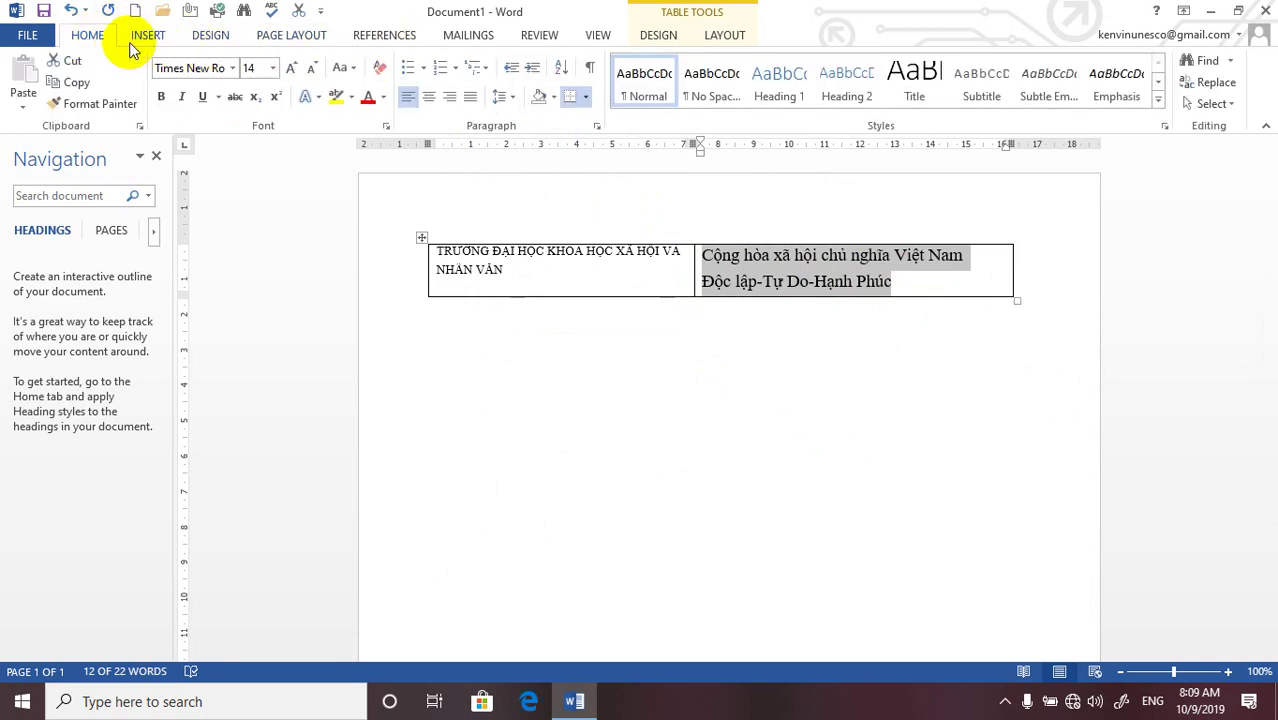
{"action": "left_click", "coordinate": [429, 98]}
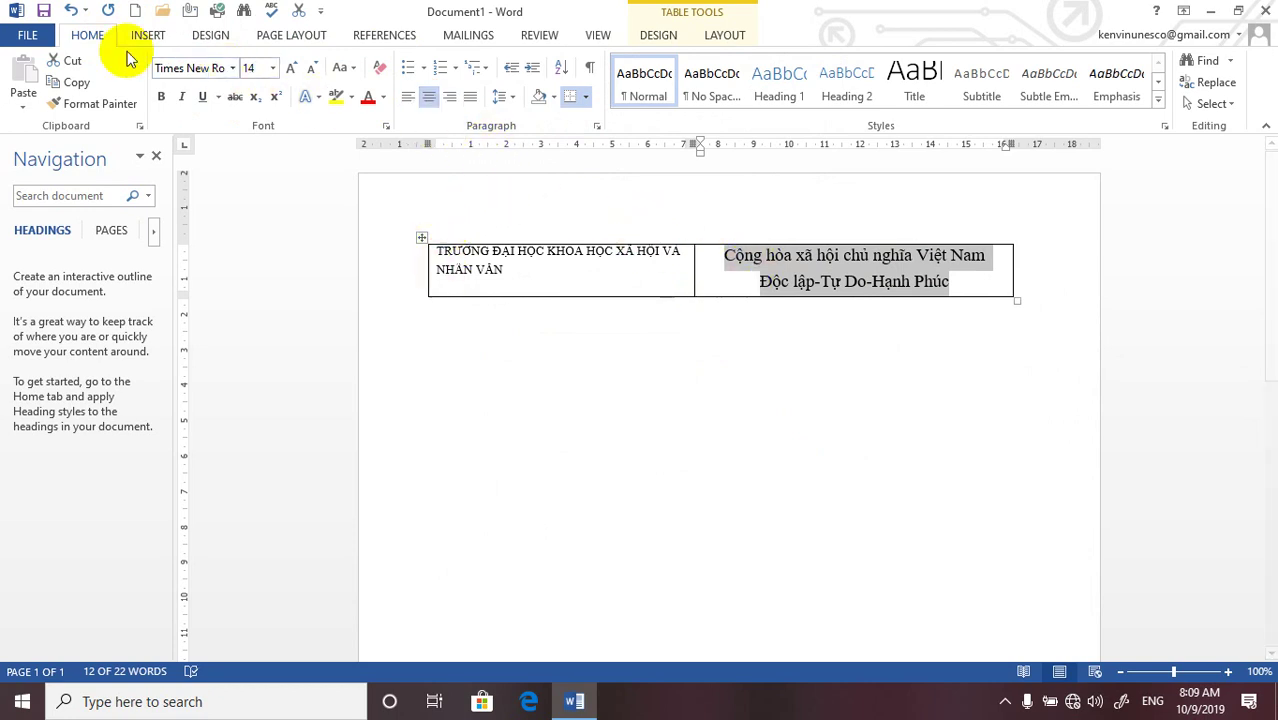
{"action": "left_click_drag", "start_coordinate": [550, 277], "coordinate": [437, 242]}
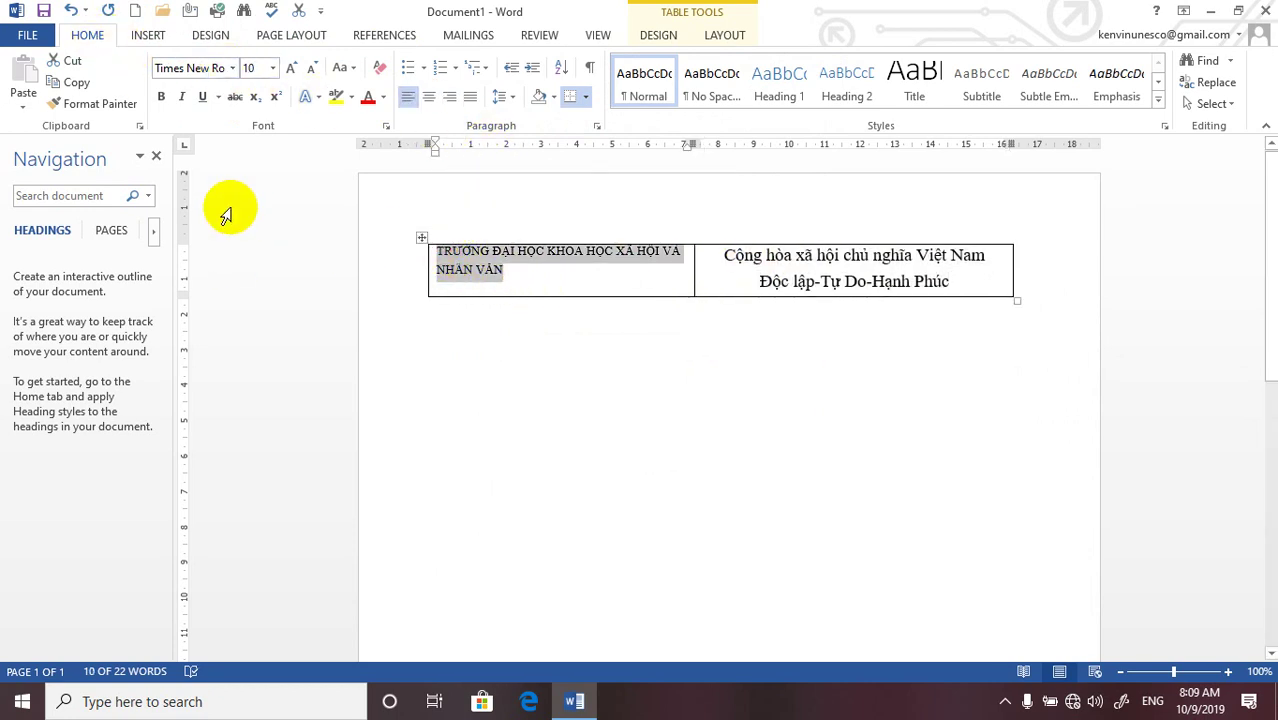
{"action": "left_click", "coordinate": [429, 100]}
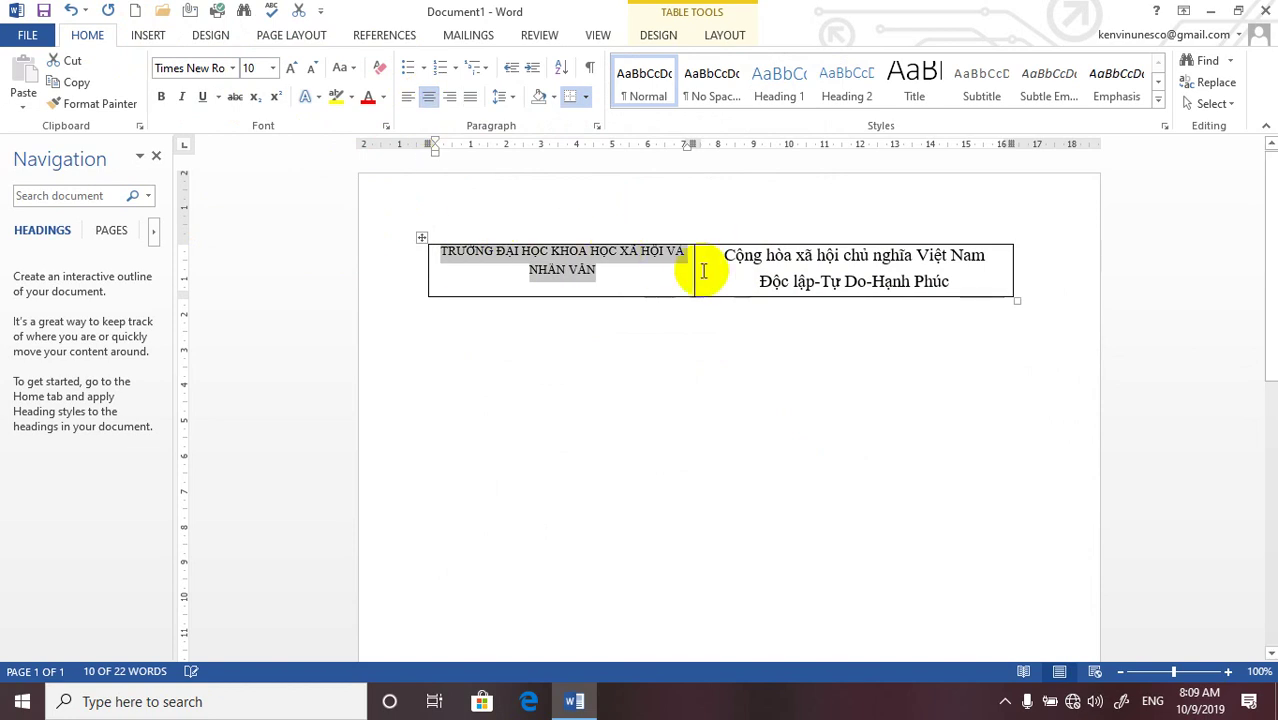
{"action": "left_click", "coordinate": [696, 264]}
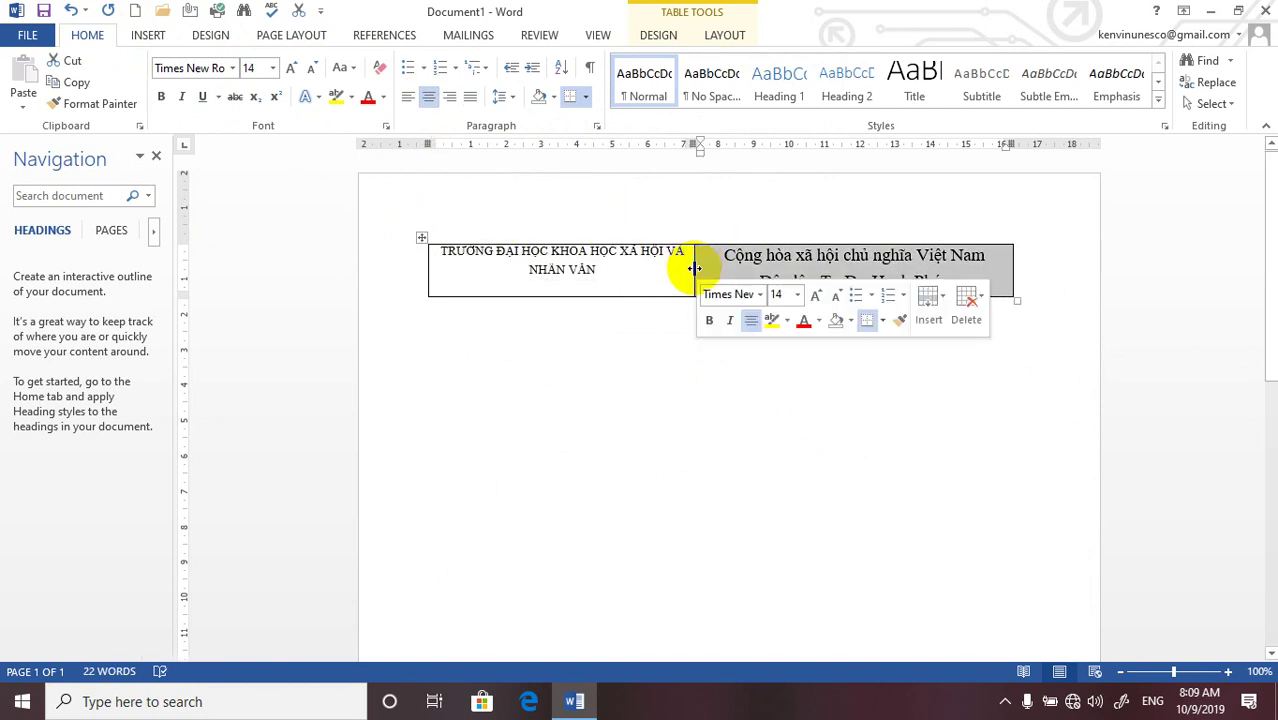
- Widen the left column and stretch the header table across the page
{"action": "left_click_drag", "start_coordinate": [696, 264], "coordinate": [768, 266]}
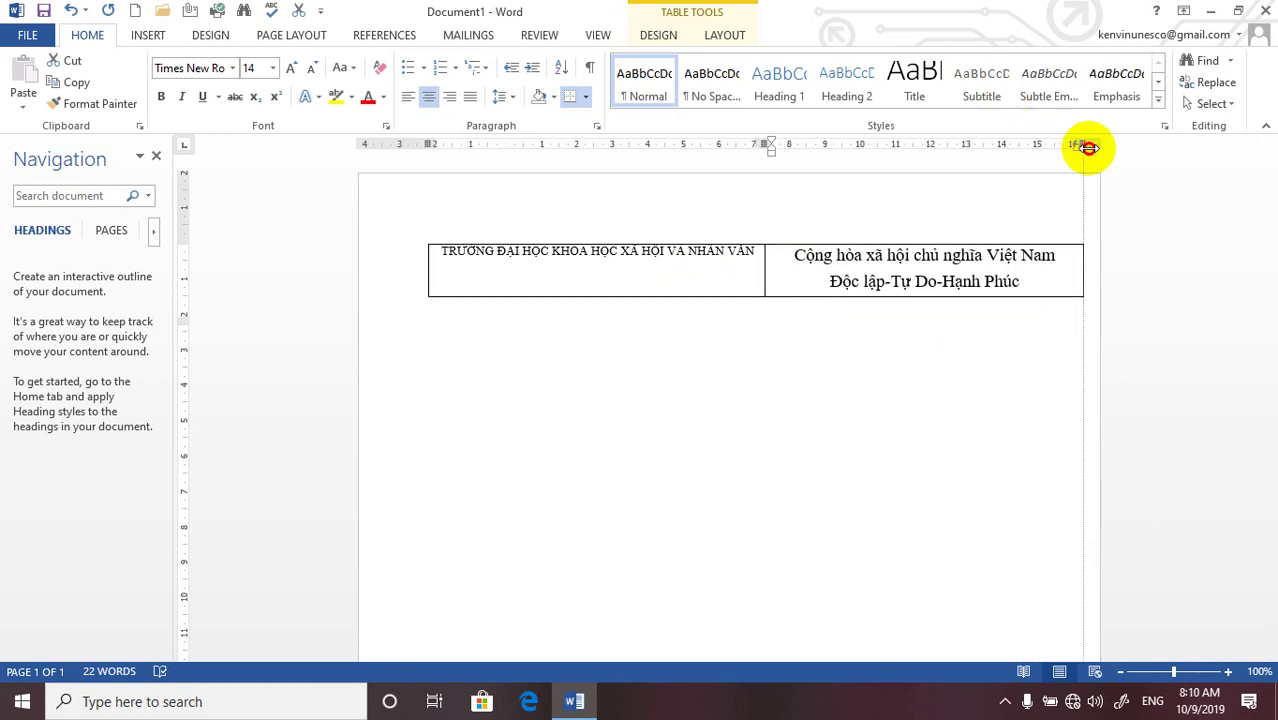
{"action": "left_click_drag", "start_coordinate": [1006, 144], "coordinate": [1090, 144]}
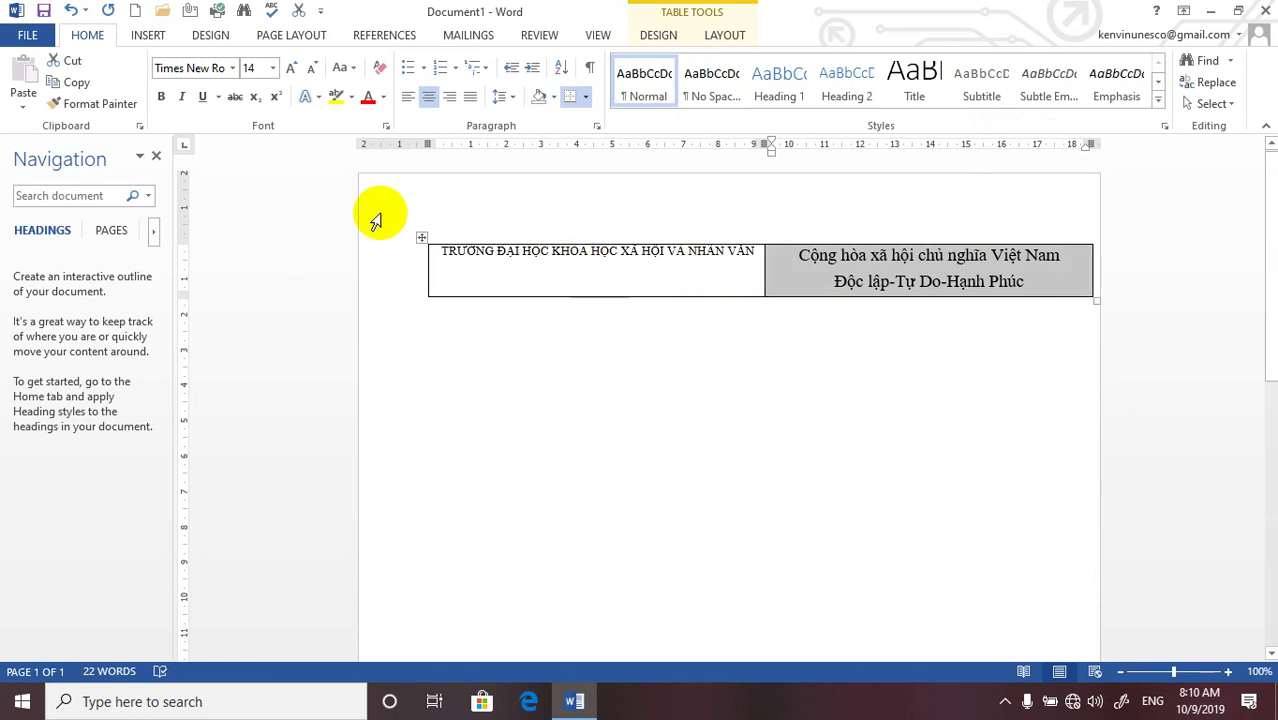
{"action": "left_click_drag", "start_coordinate": [431, 144], "coordinate": [422, 145]}
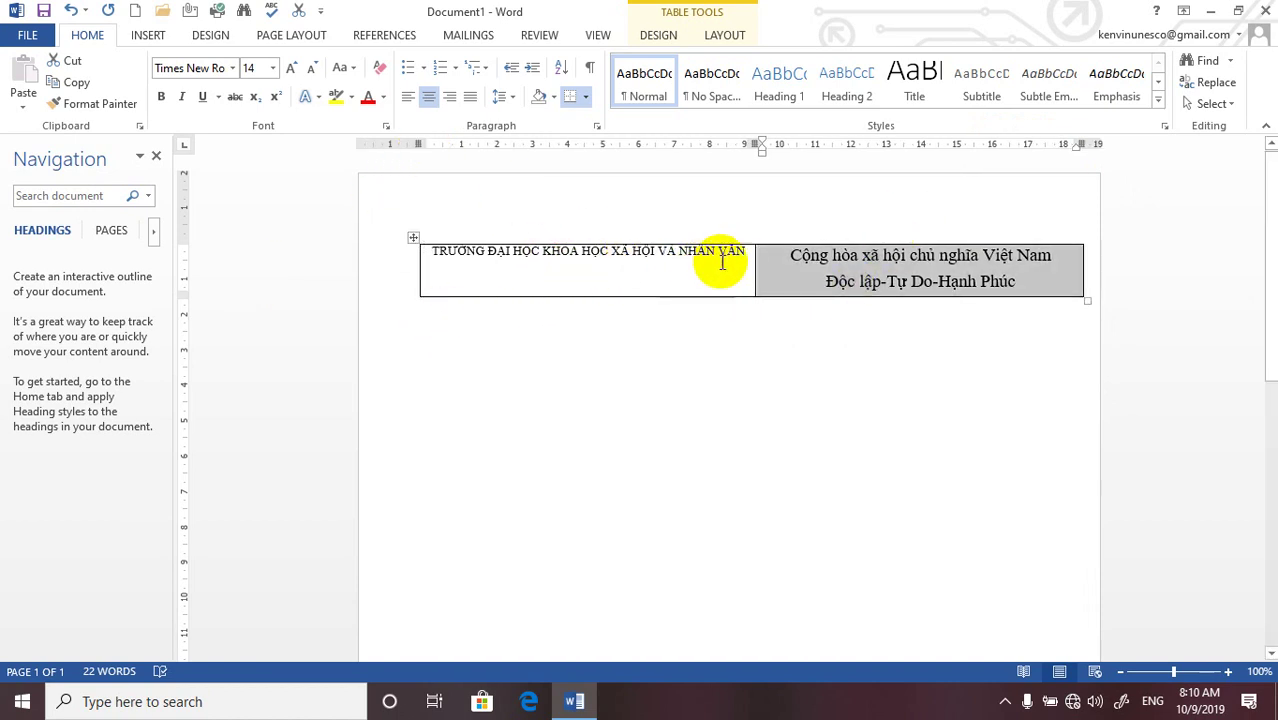
- Replace 'VÀ' in the university name with '&'
{"action": "left_click", "coordinate": [738, 254]}
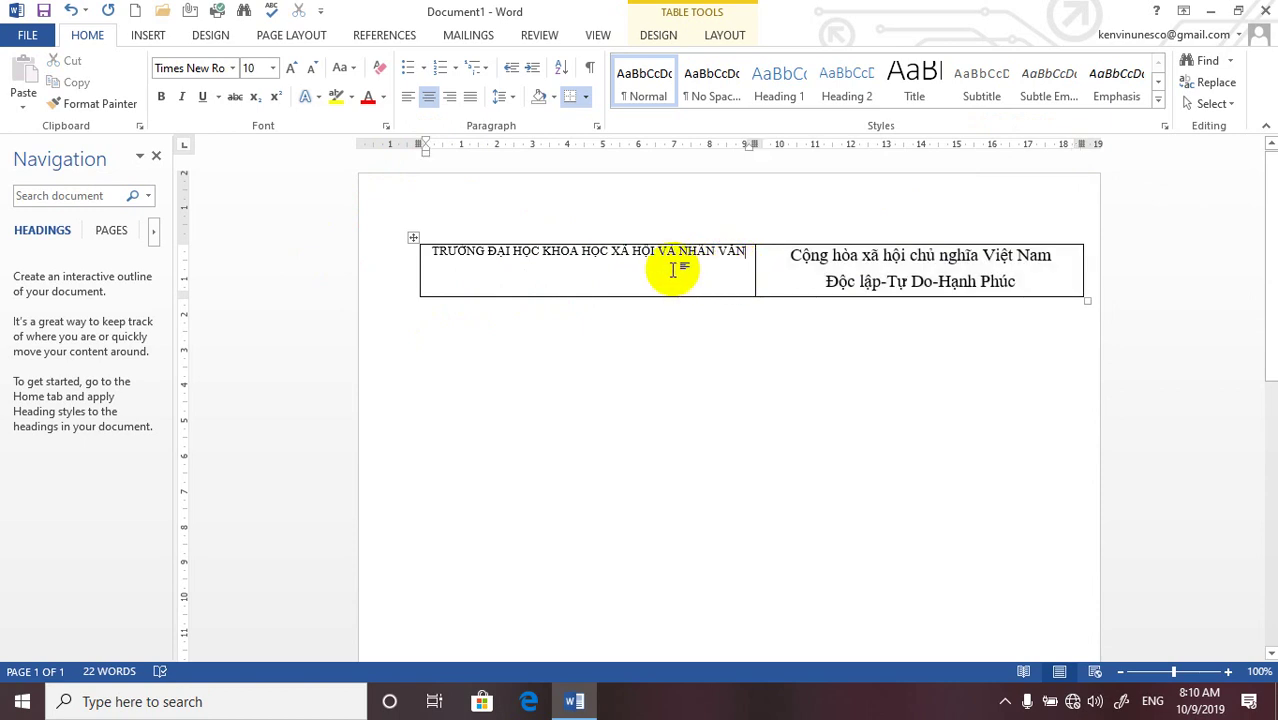
{"action": "left_click", "coordinate": [676, 252]}
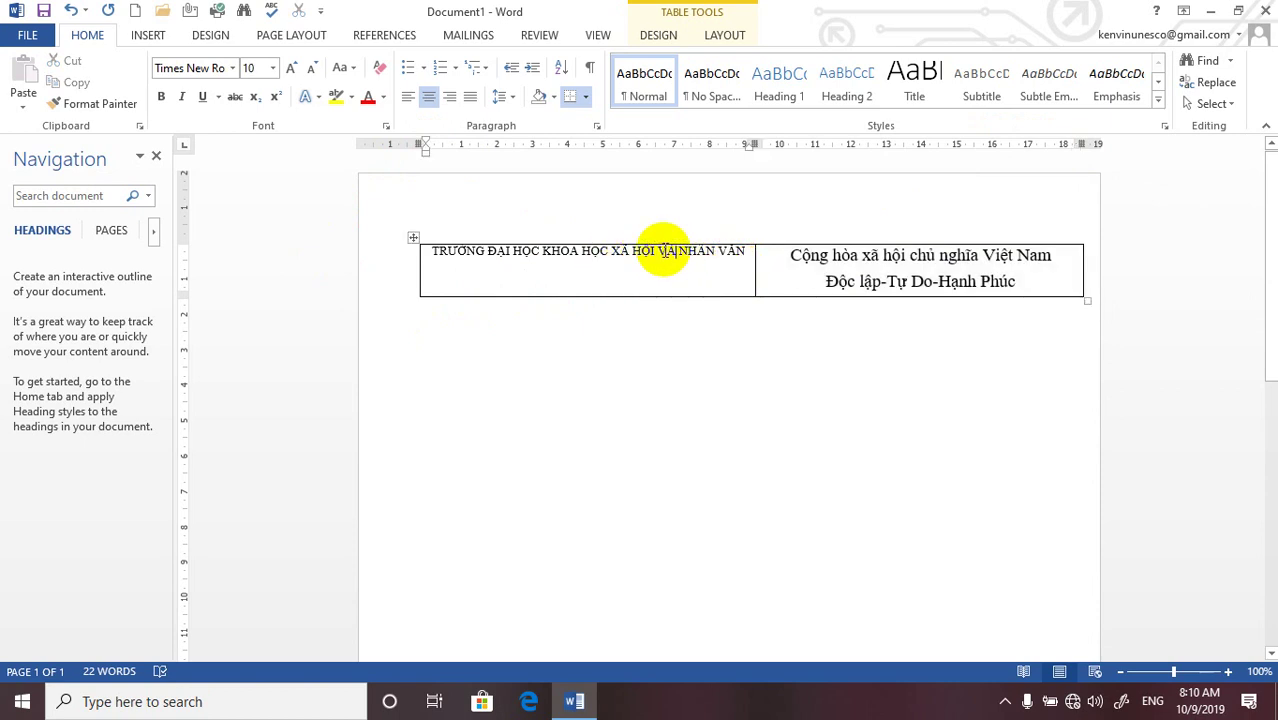
{"action": "key", "text": "BackSpace"}
{"action": "key", "text": "BackSpace"}
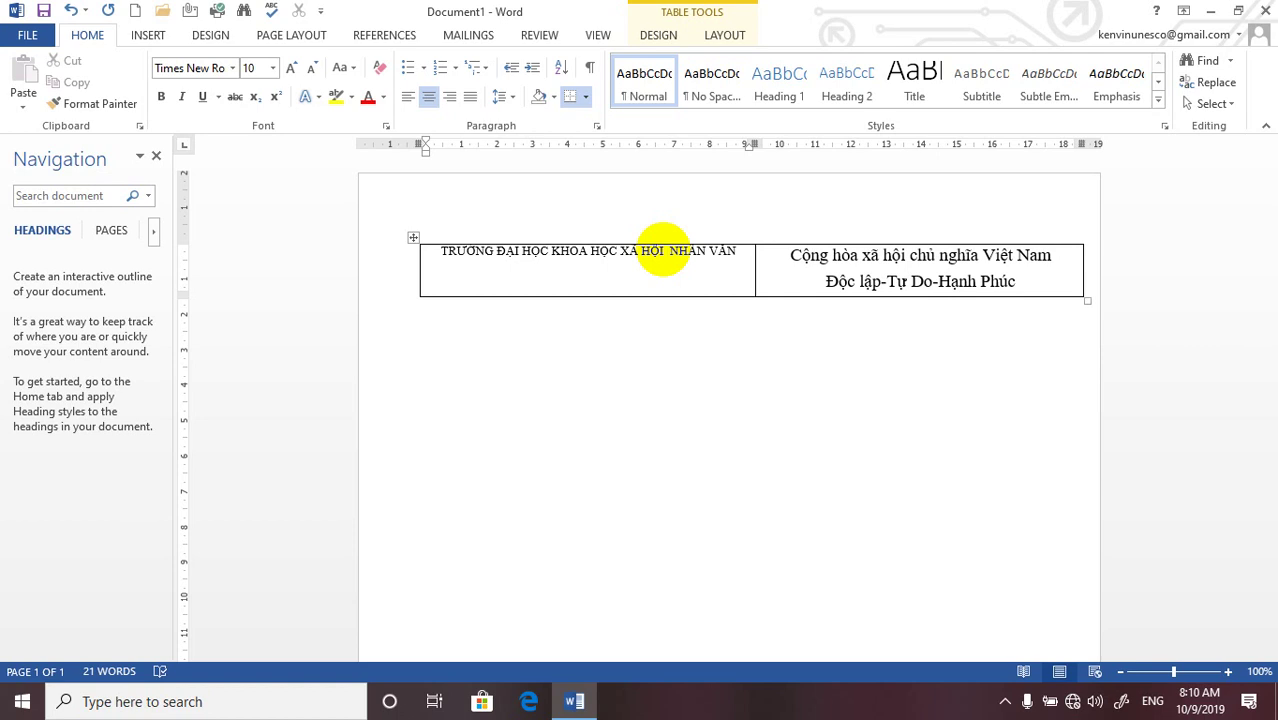
{"action": "type", "text": "&"}
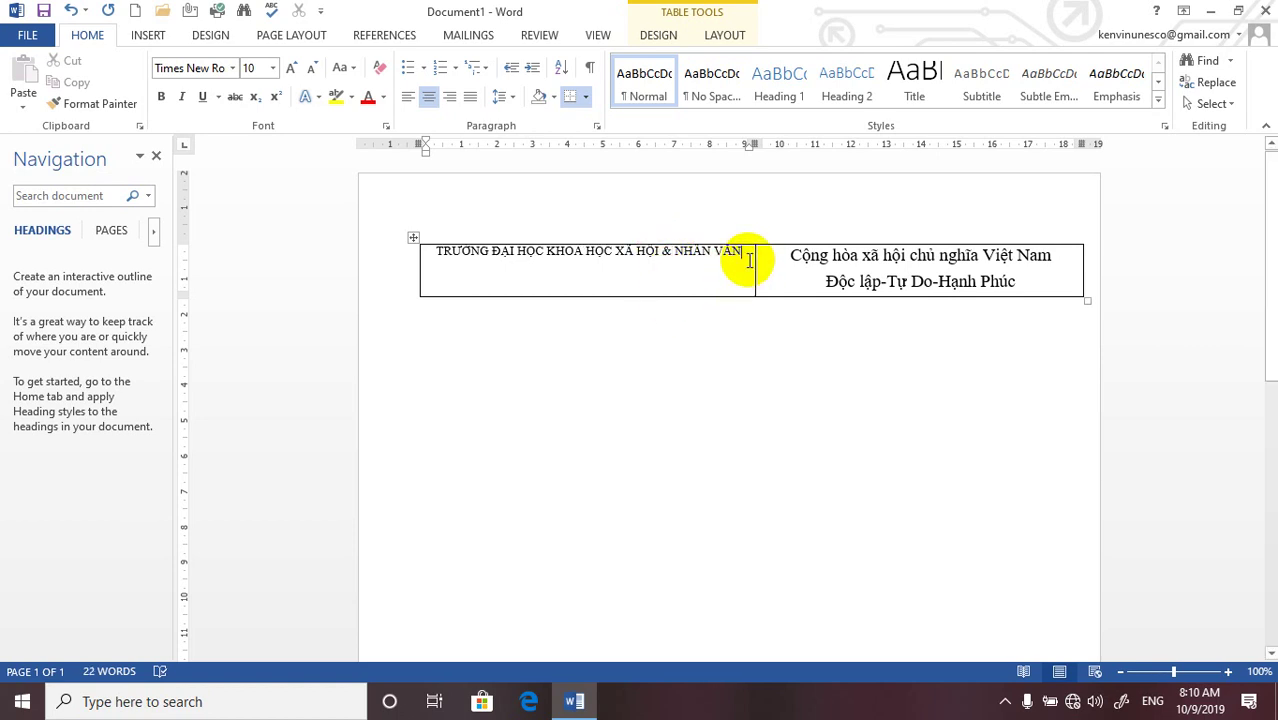
- Add a new line 'Lớp Đông phương k64' below the university name
{"action": "left_click", "coordinate": [730, 250]}
{"action": "key", "text": "Return"}
{"action": "type", "text": "Lớp Đô"}
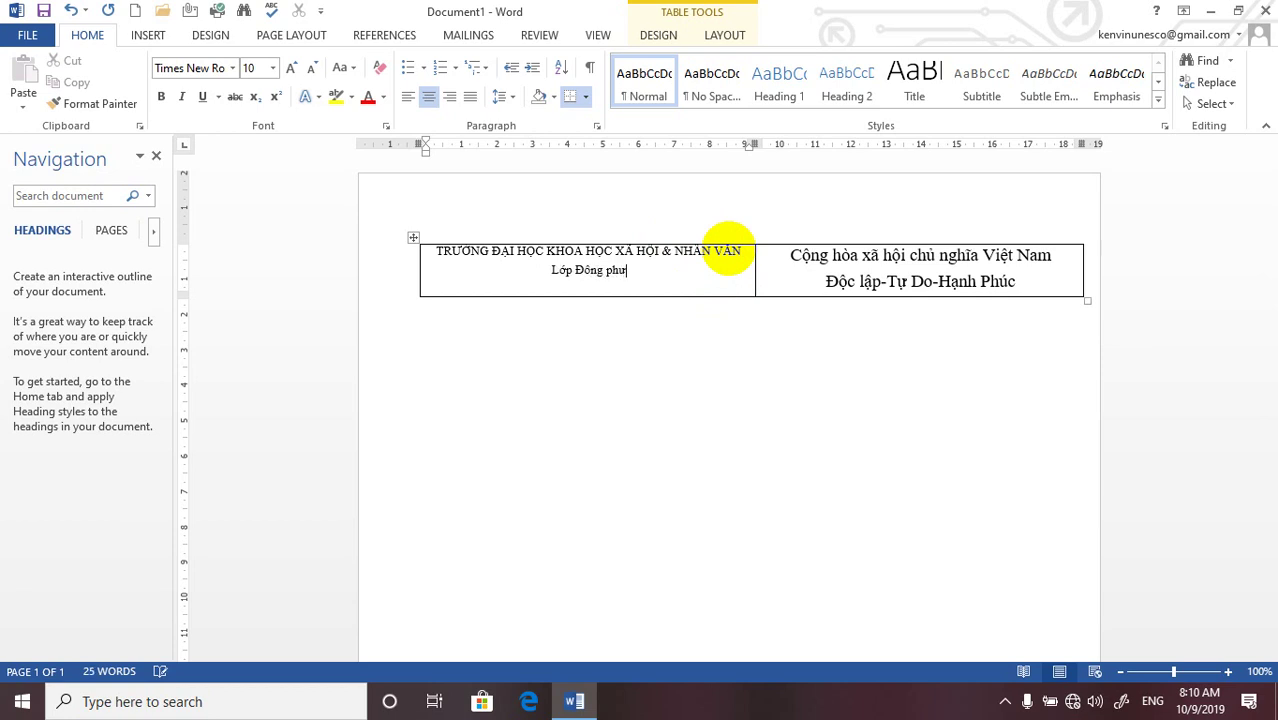
{"action": "type", "text": "ng "}
{"action": "type", "text": "k"}
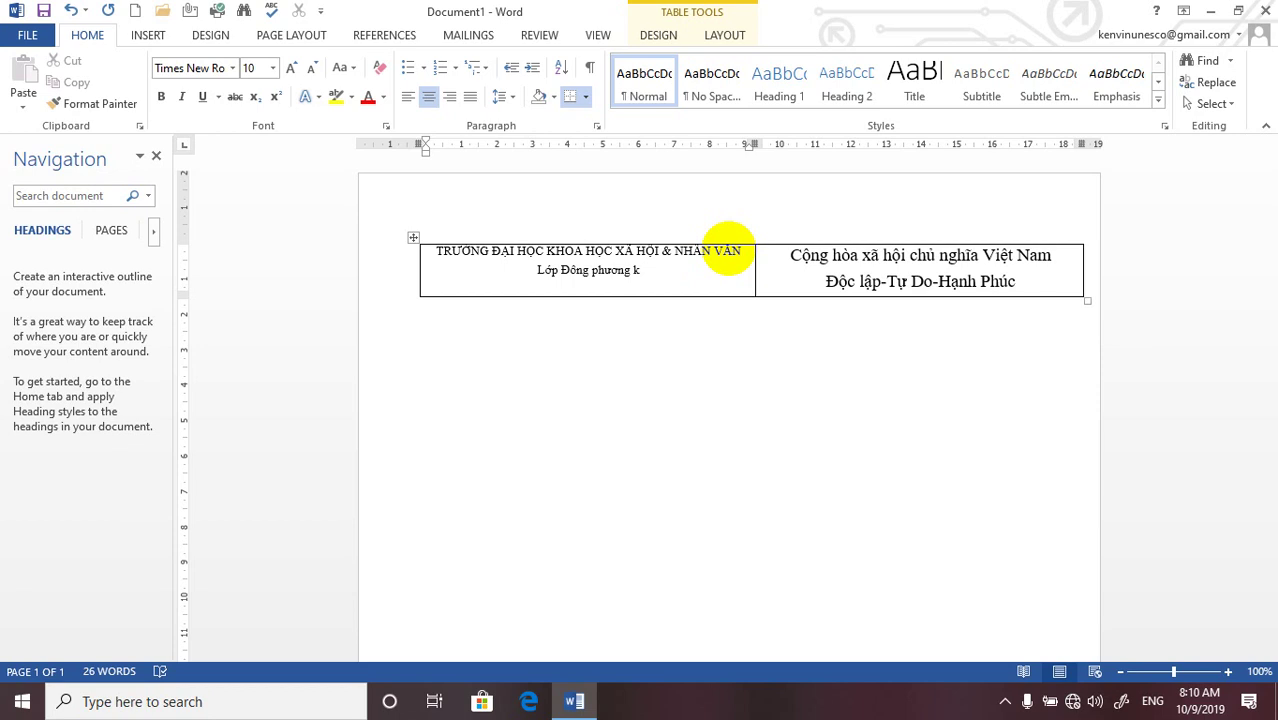
{"action": "type", "text": "64"}
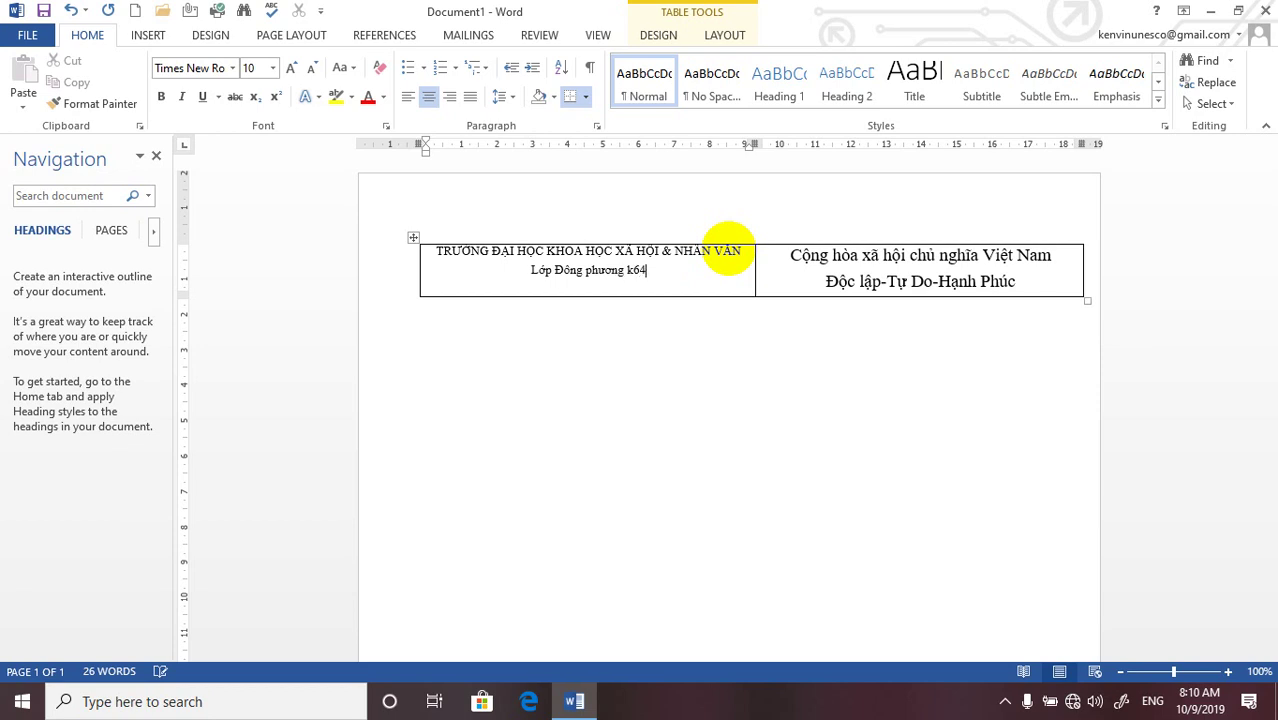
{"action": "left_click_drag", "start_coordinate": [662, 251], "coordinate": [590, 266]}
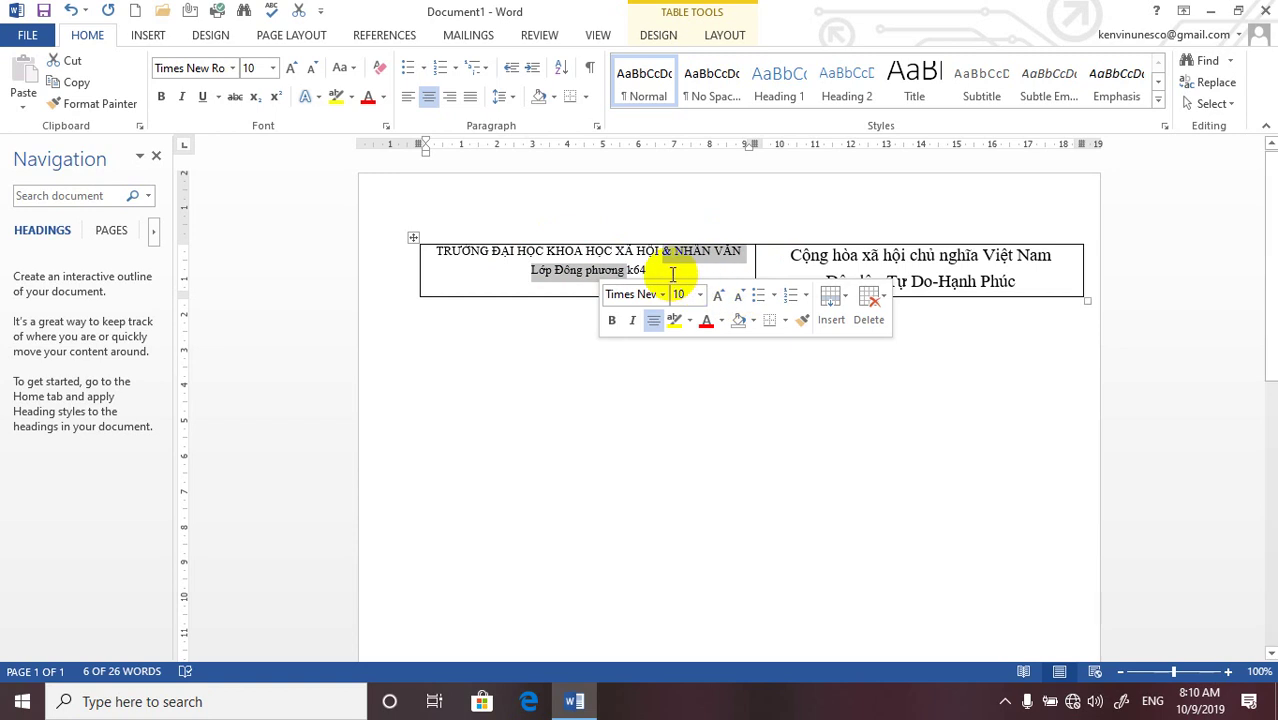
- Set the 'Lớp Đông phương k64' line to font size 14
{"action": "left_click_drag", "start_coordinate": [664, 274], "coordinate": [515, 269]}
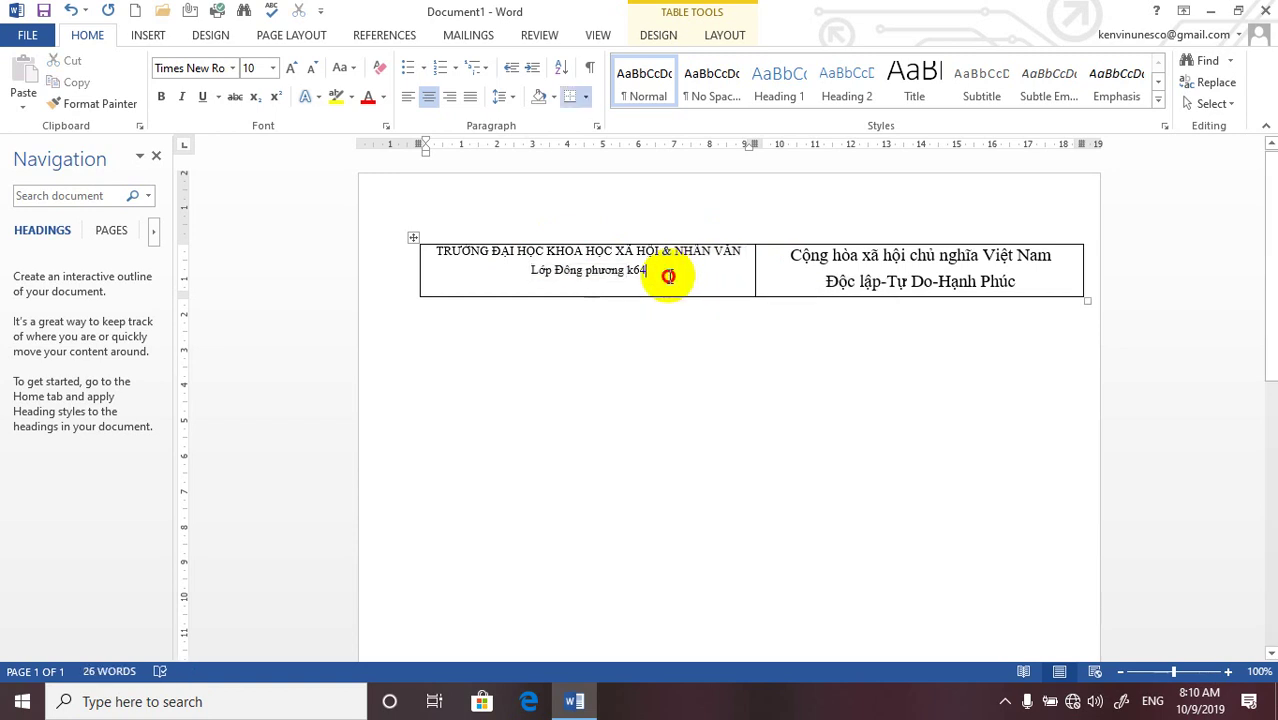
{"action": "left_click", "coordinate": [272, 68]}
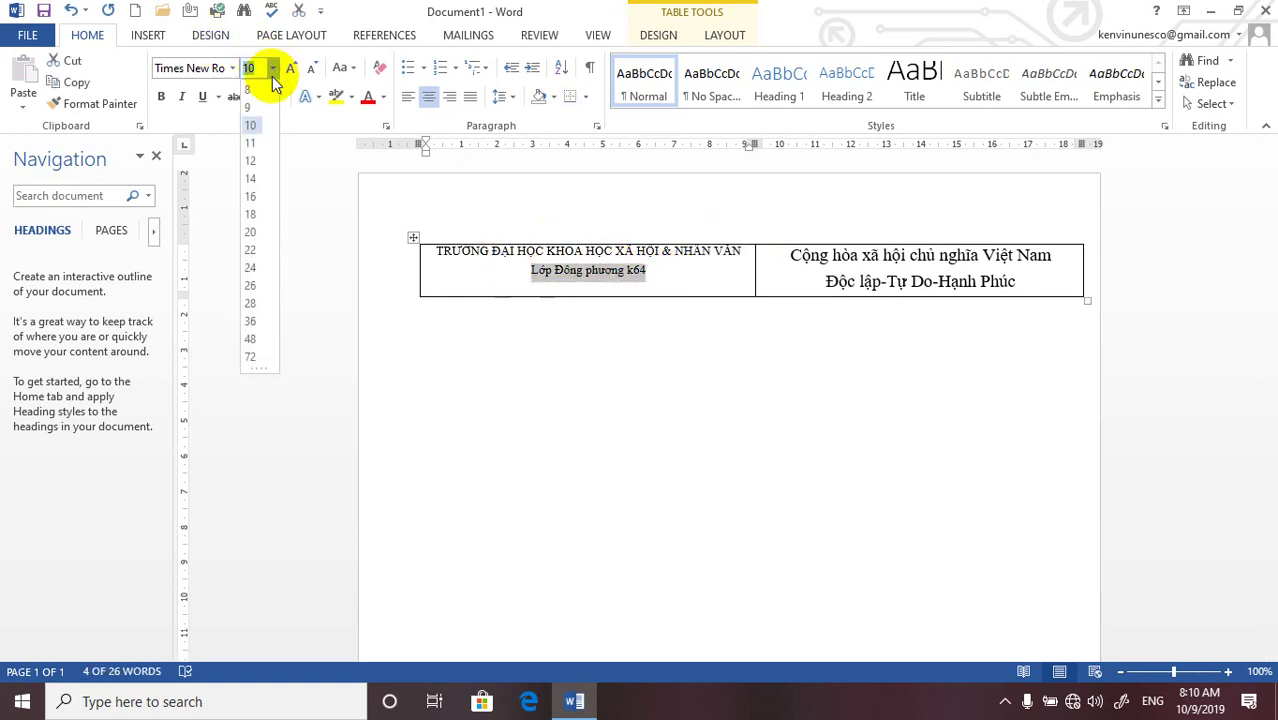
{"action": "left_click", "coordinate": [251, 180]}
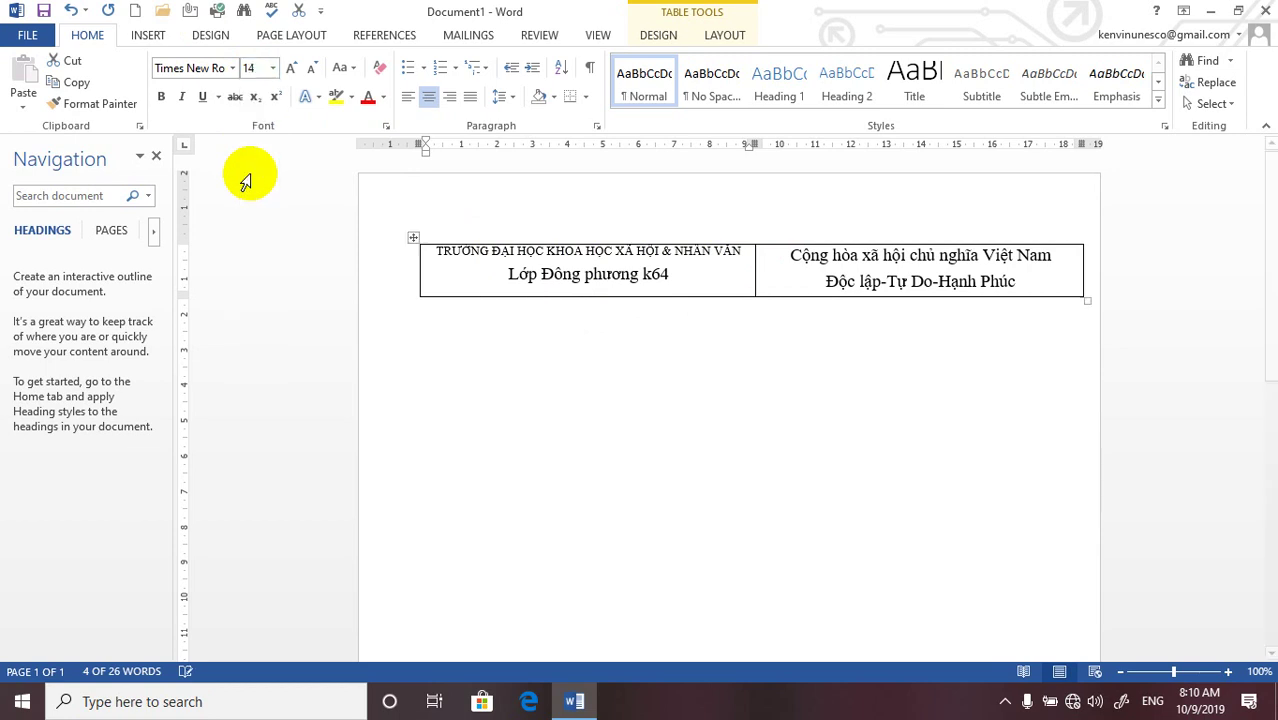
{"action": "left_click", "coordinate": [928, 337]}
- Underline 'Độc lập-Tự Do-Hạnh Phúc'
{"action": "left_click_drag", "start_coordinate": [825, 281], "coordinate": [1020, 283]}
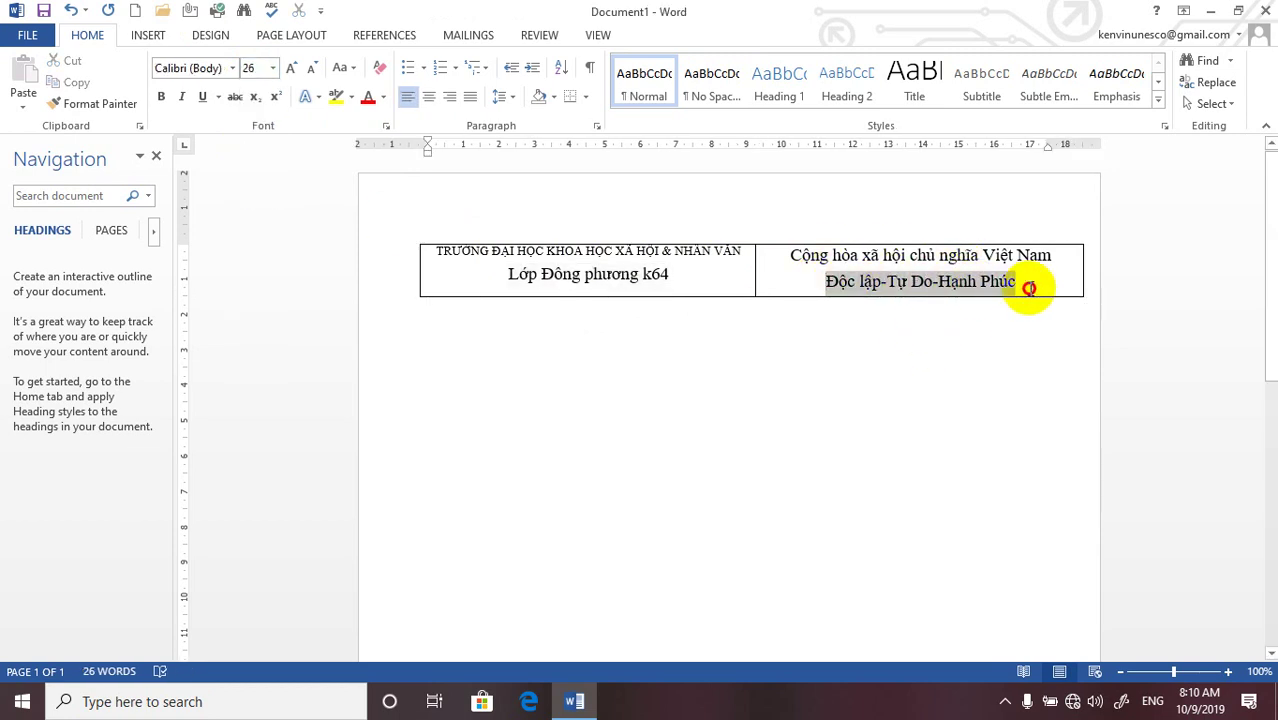
{"action": "left_click", "coordinate": [202, 97]}
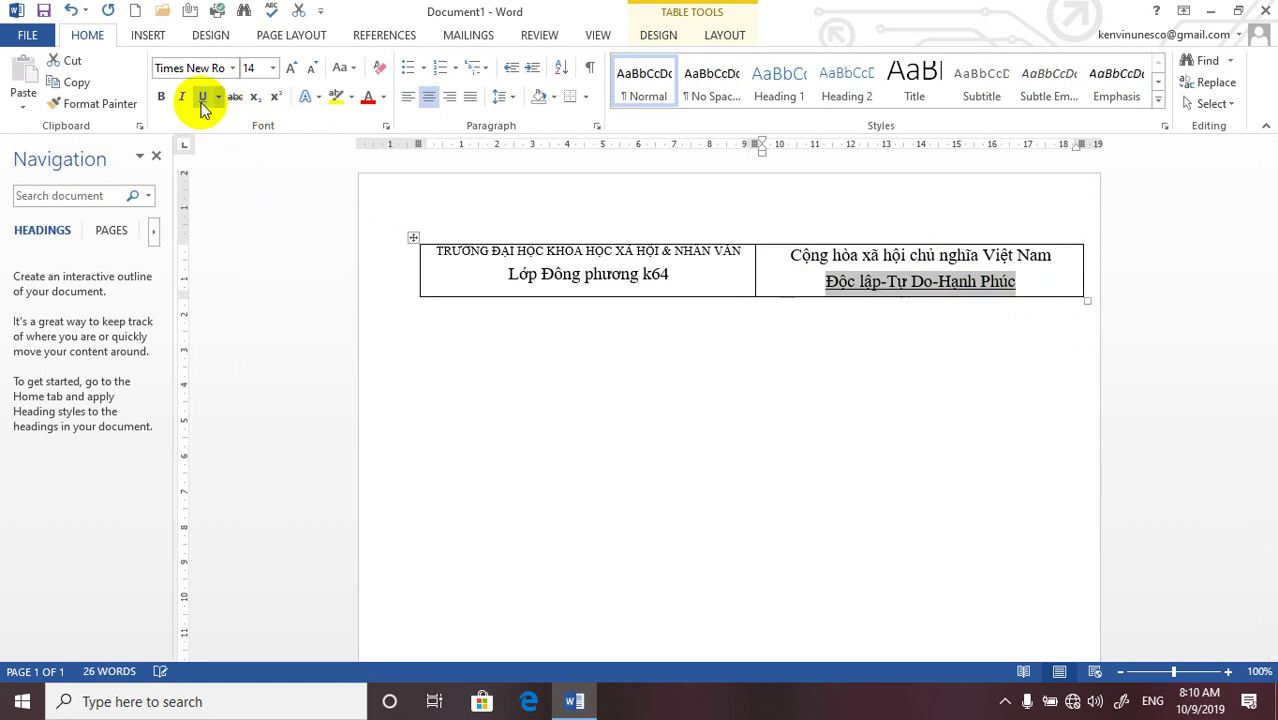
{"action": "left_click", "coordinate": [513, 371]}
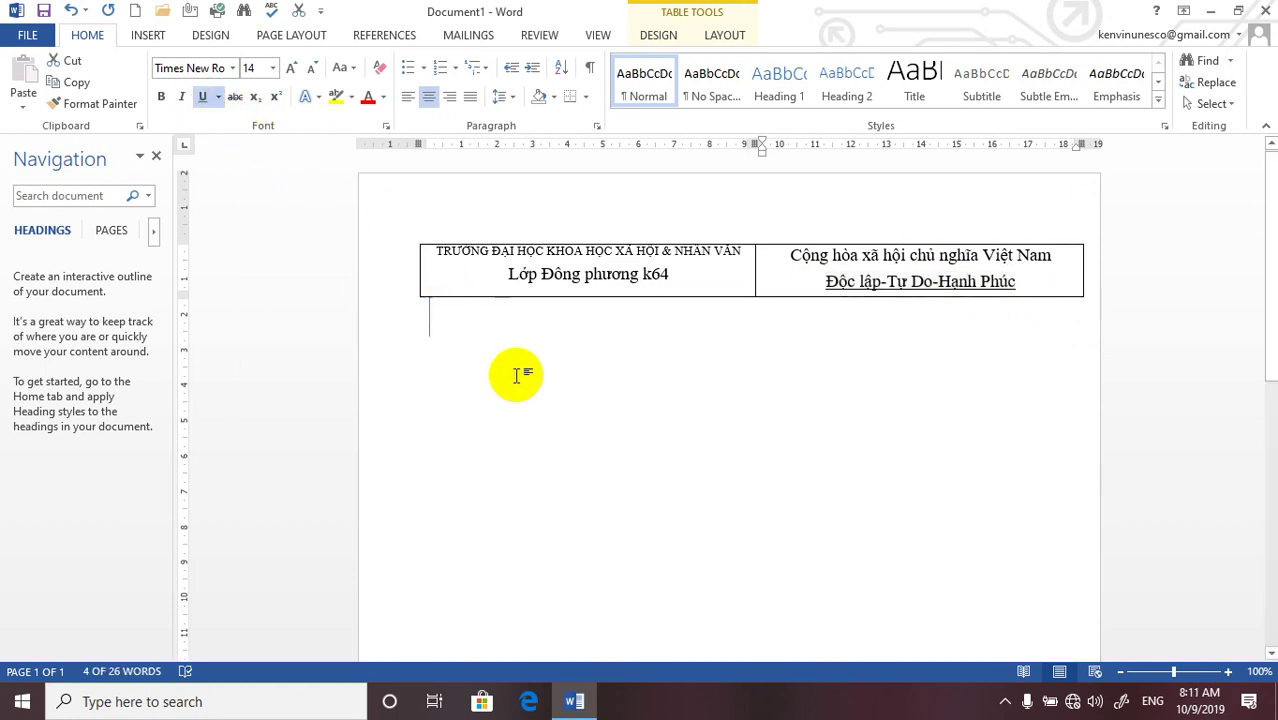
- Remove all borders from the header table
{"action": "left_click", "coordinate": [410, 236]}
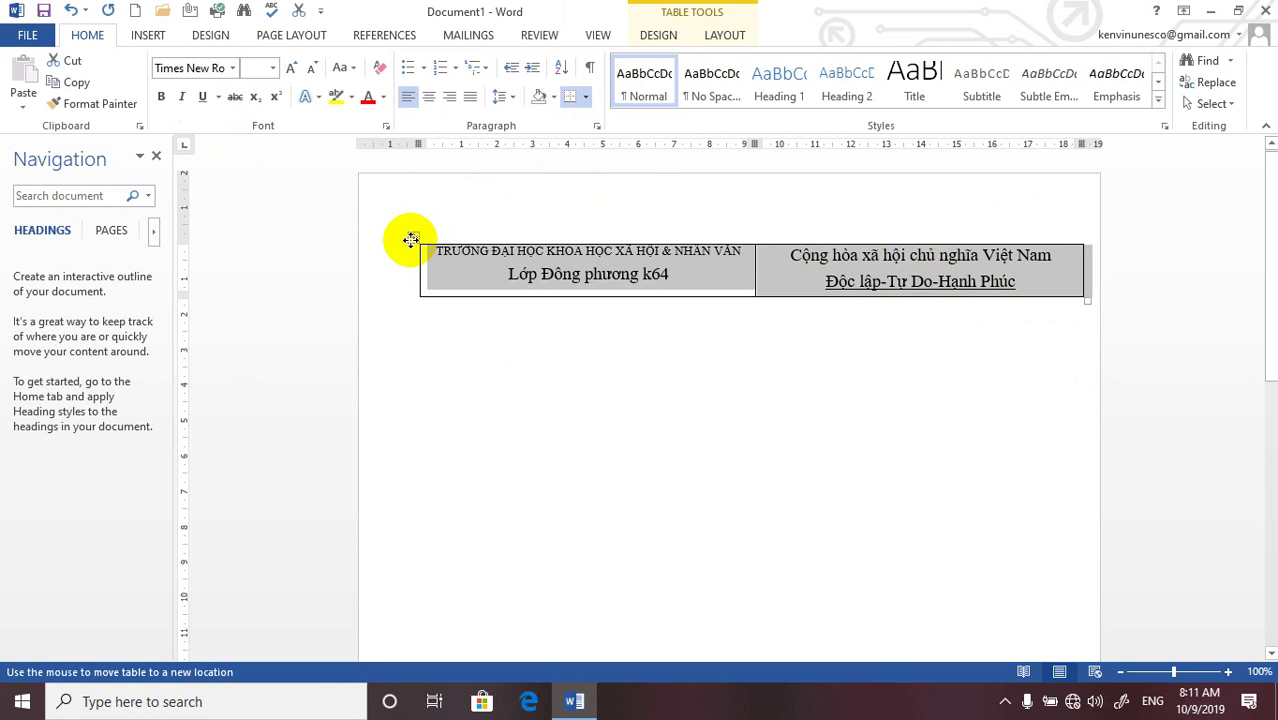
{"action": "left_click", "coordinate": [587, 97]}
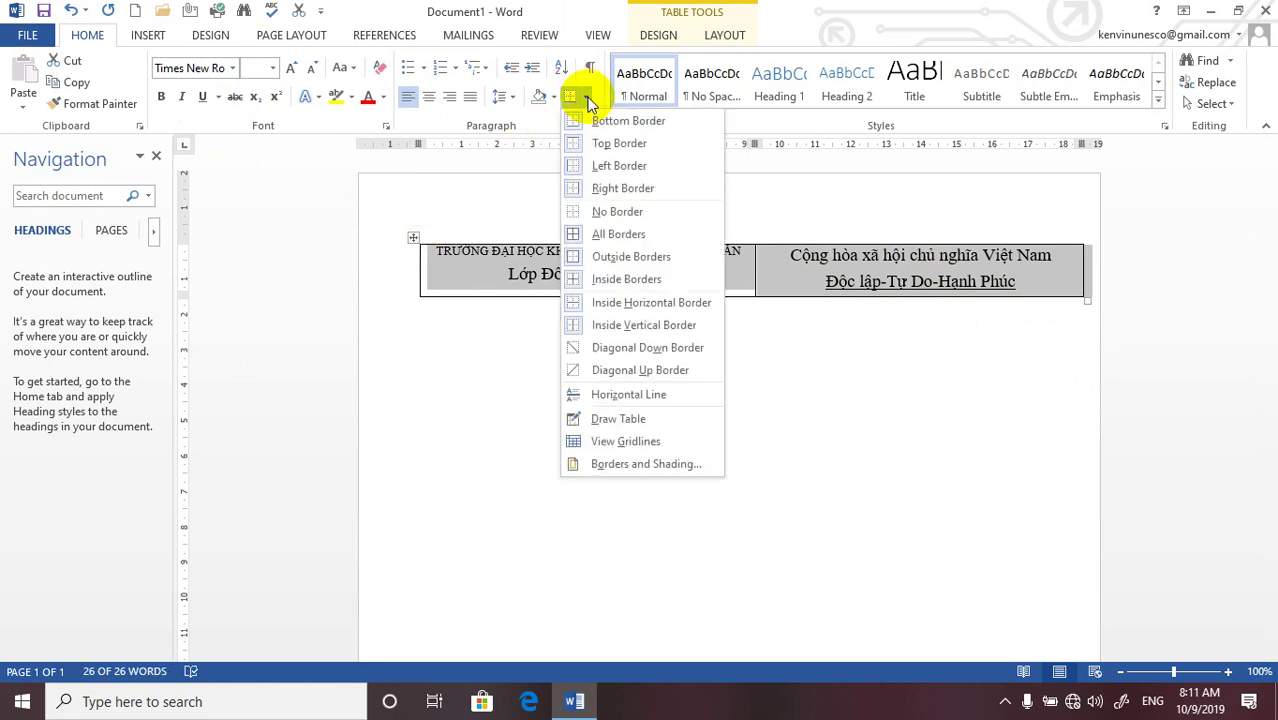
{"action": "left_click", "coordinate": [600, 212]}
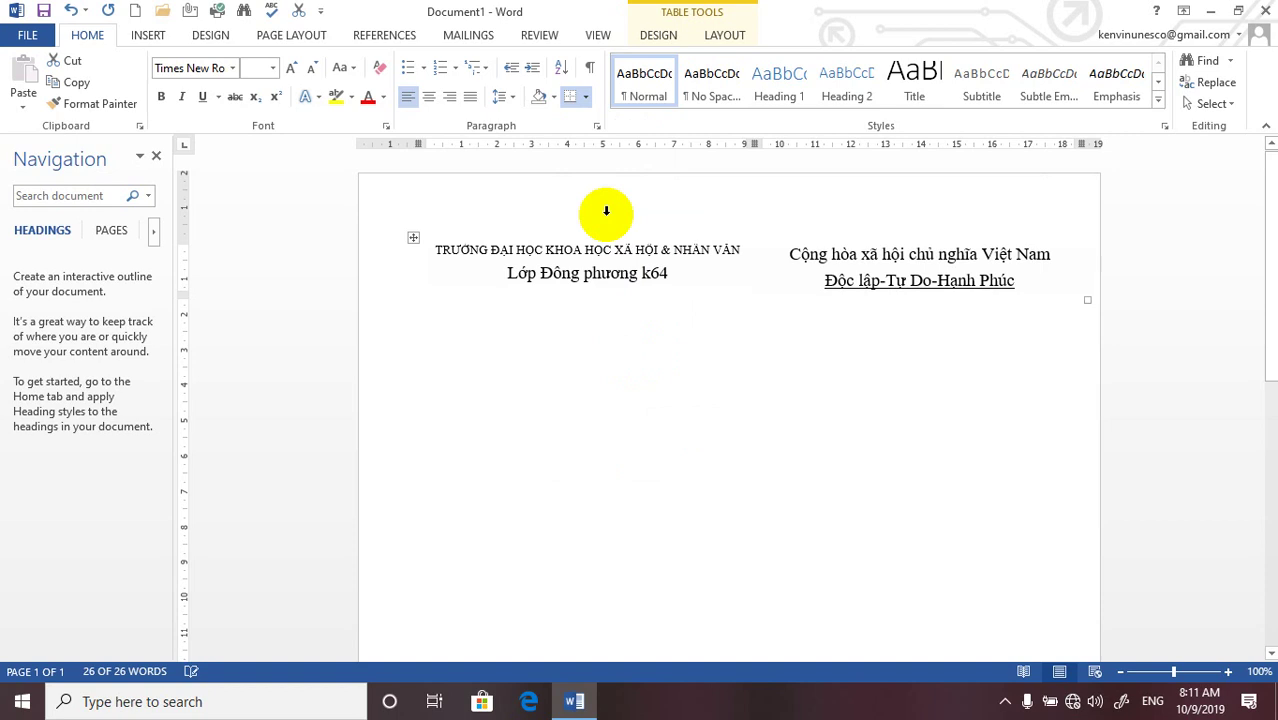
{"action": "left_click", "coordinate": [652, 395]}
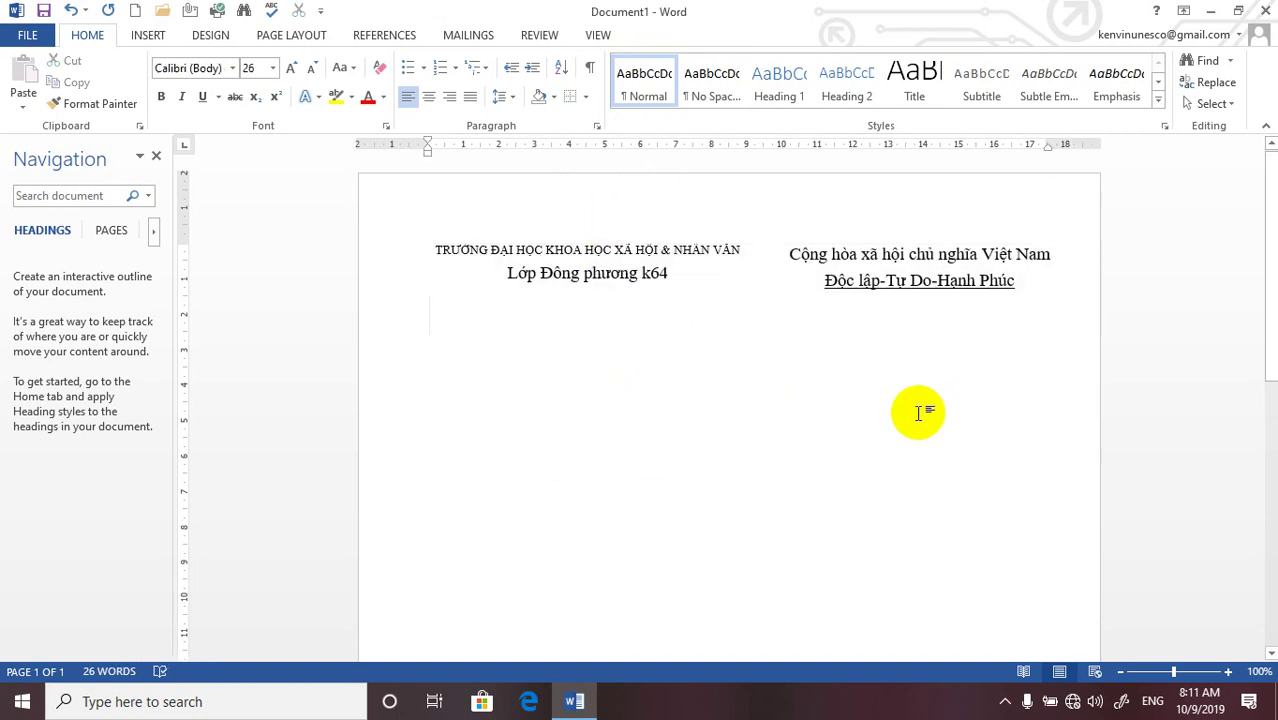
- Add a centred empty line below the table and reselect the table
{"action": "left_click", "coordinate": [429, 97]}
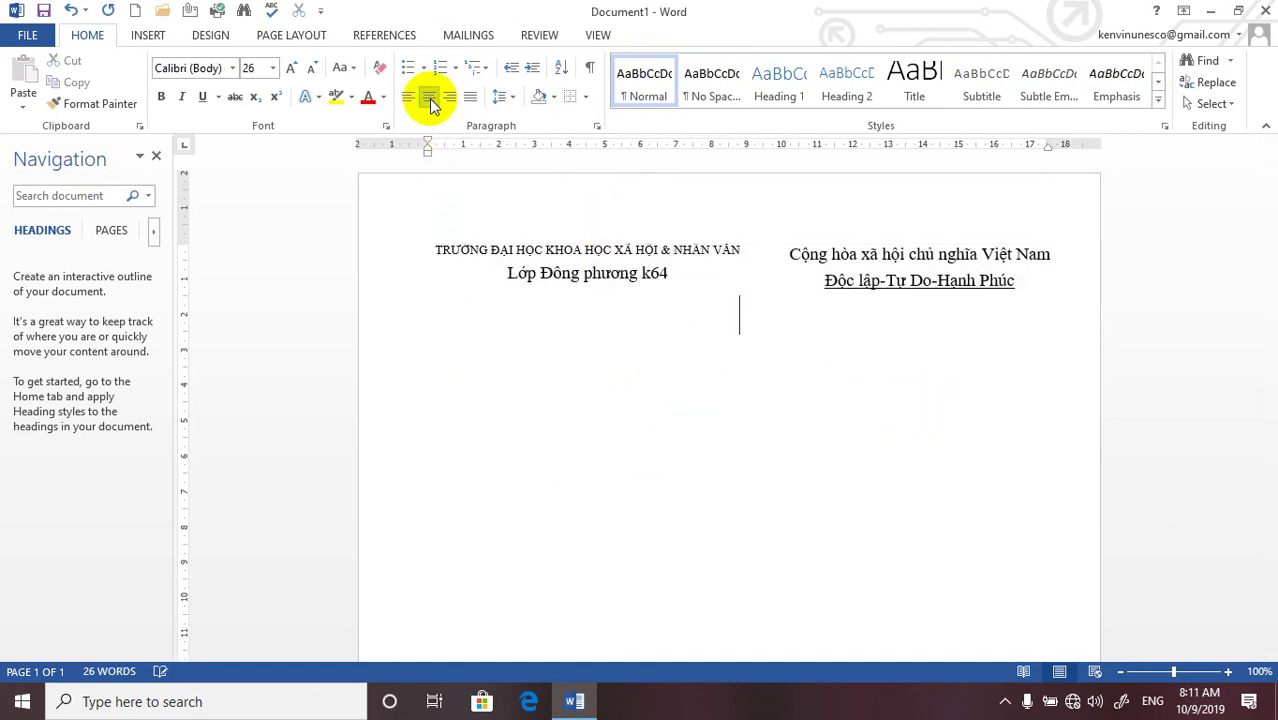
{"action": "key", "text": "Return"}
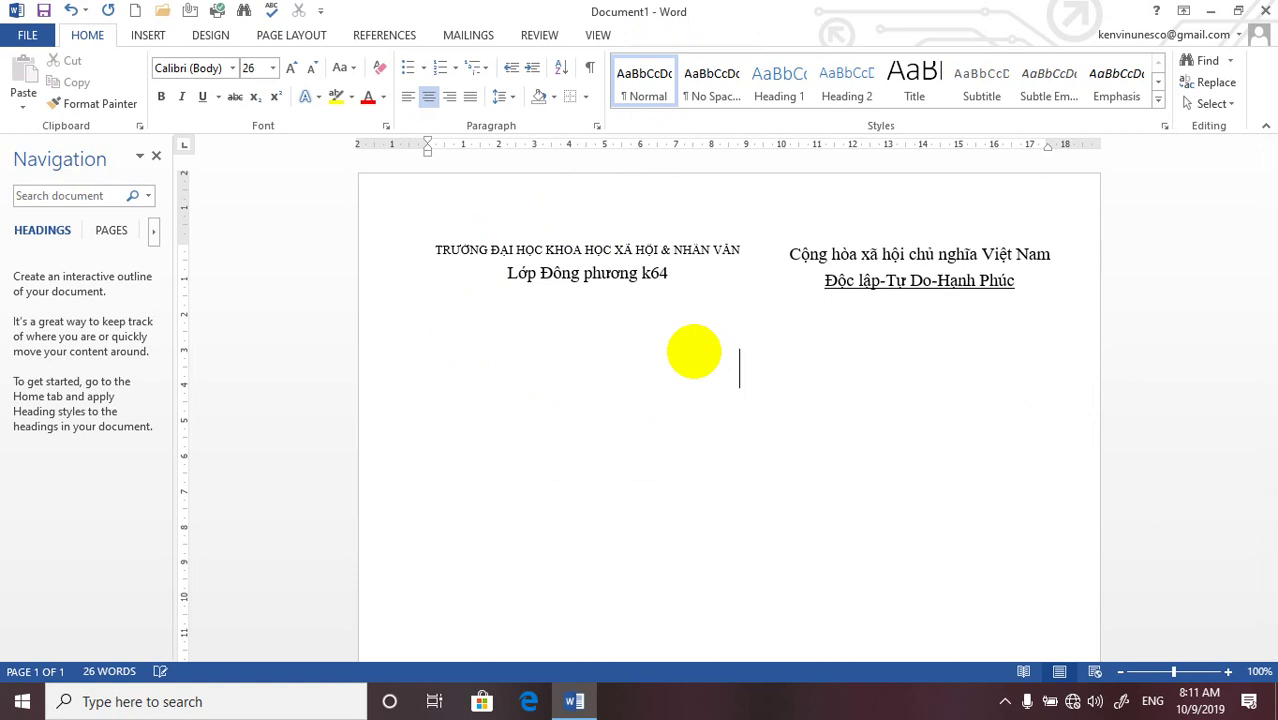
{"action": "left_click", "coordinate": [411, 240]}
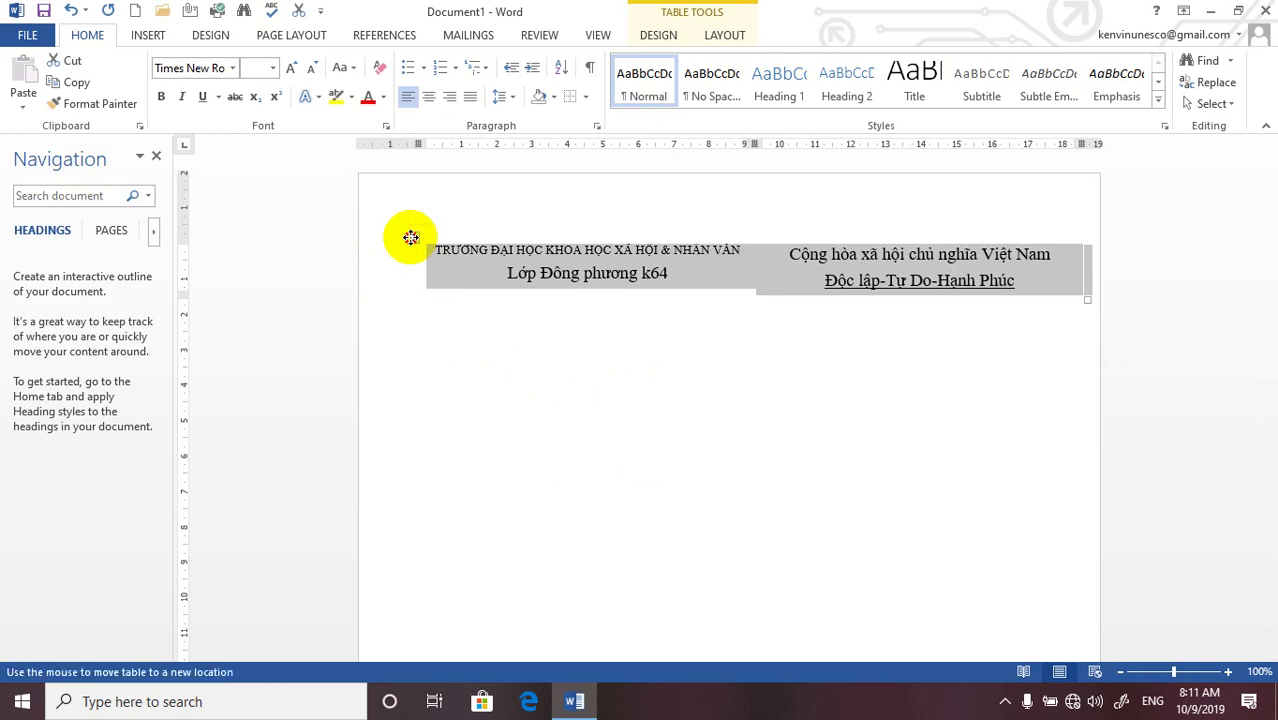
- Save the header table as Quick Part building block 'TRƯỜNG ĐẠI' in the General category
{"action": "left_click", "coordinate": [146, 38]}
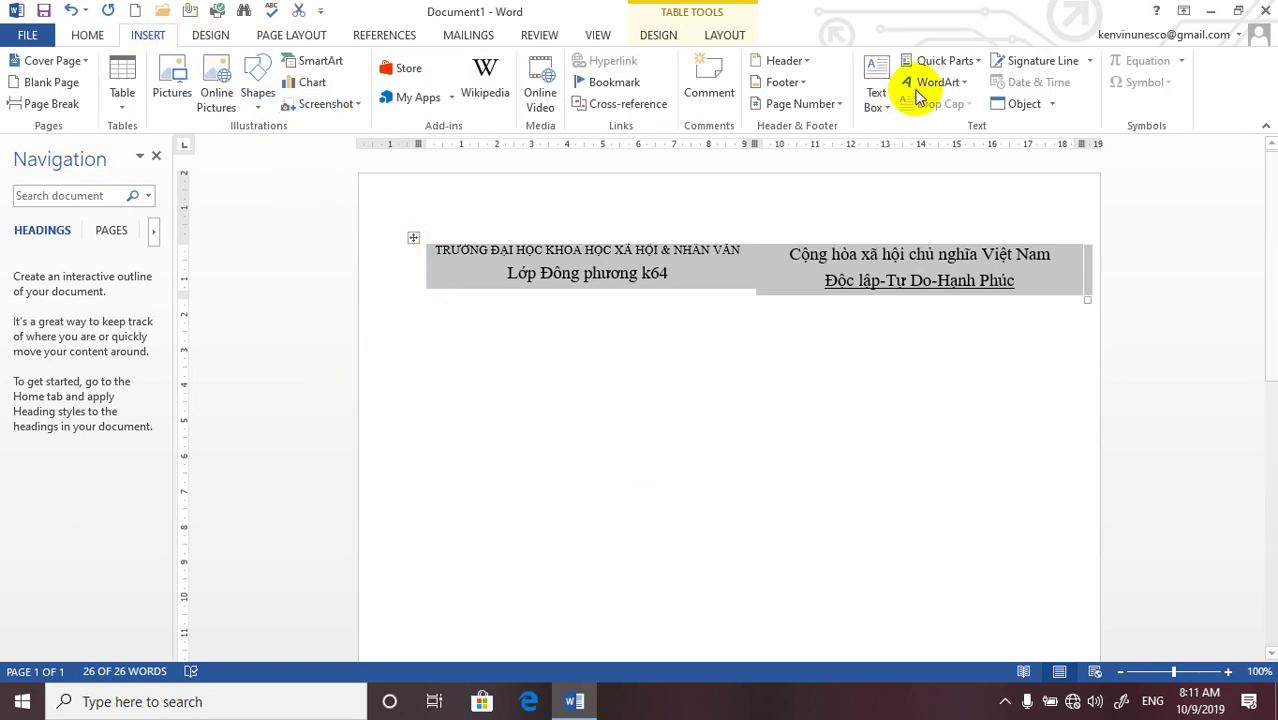
{"action": "left_click", "coordinate": [973, 68]}
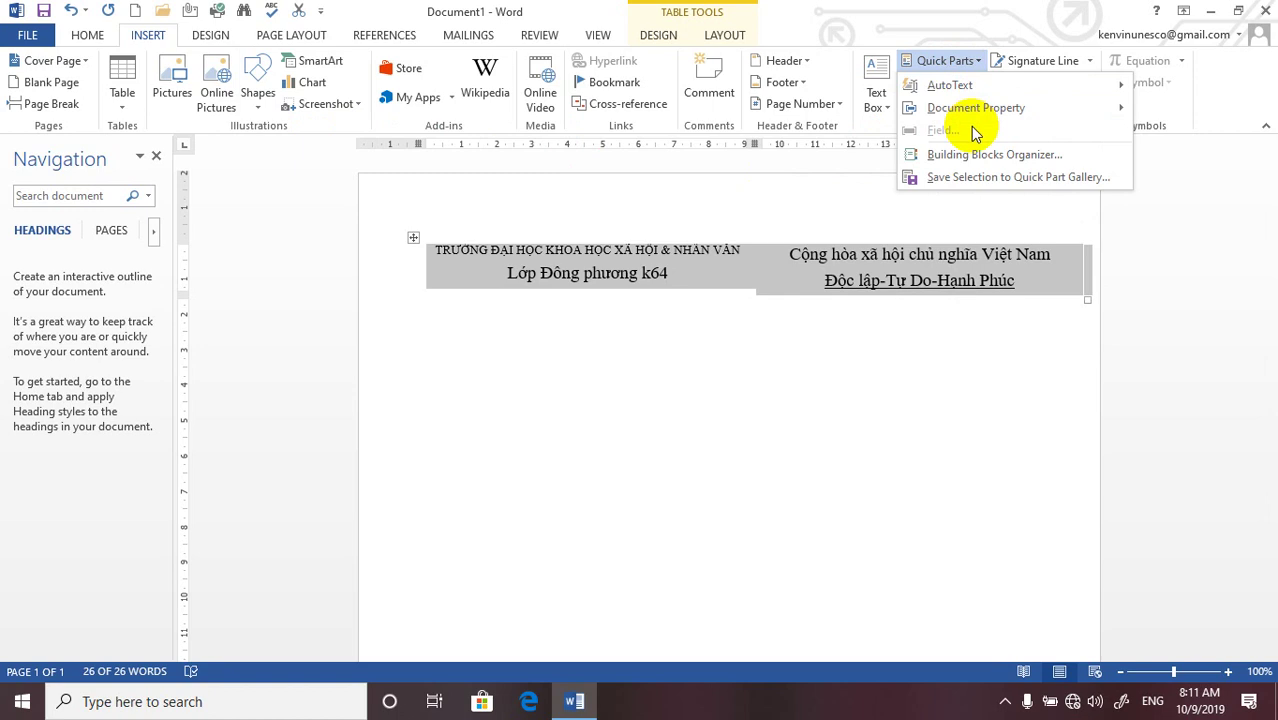
{"action": "left_click", "coordinate": [958, 185]}
{"action": "left_click_drag", "start_coordinate": [856, 277], "coordinate": [1093, 133]}
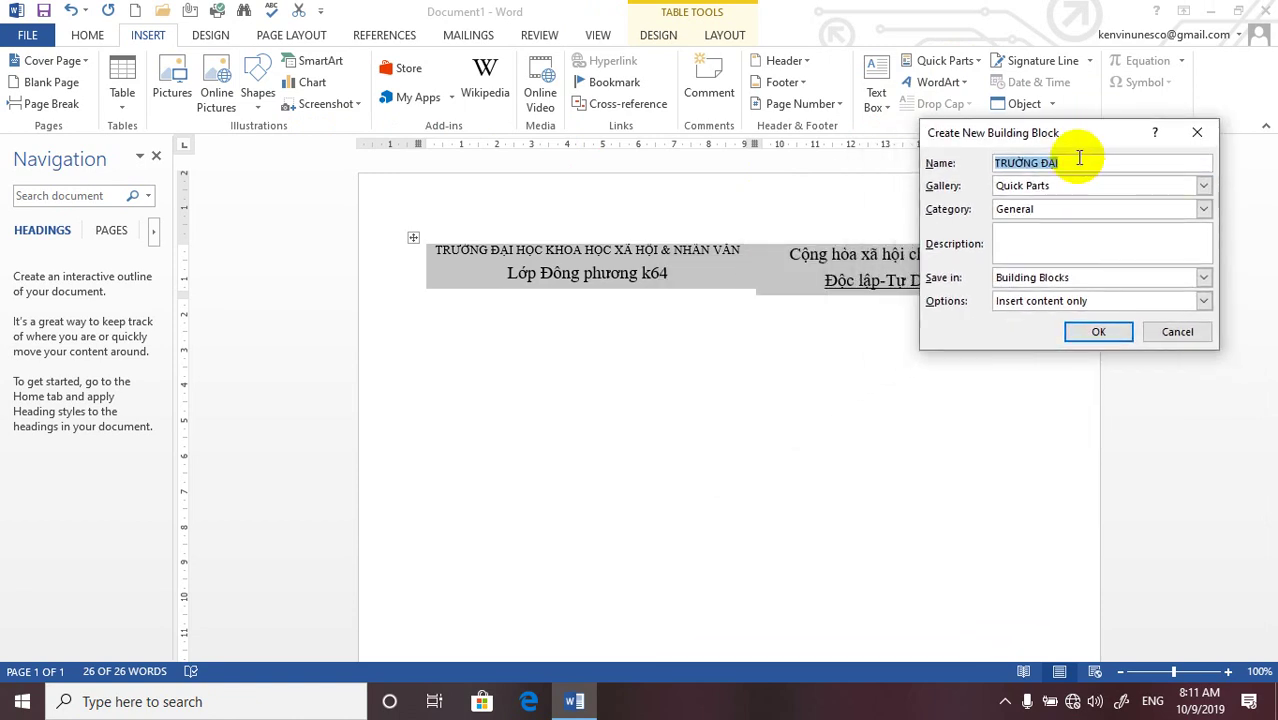
{"action": "left_click", "coordinate": [1078, 157]}
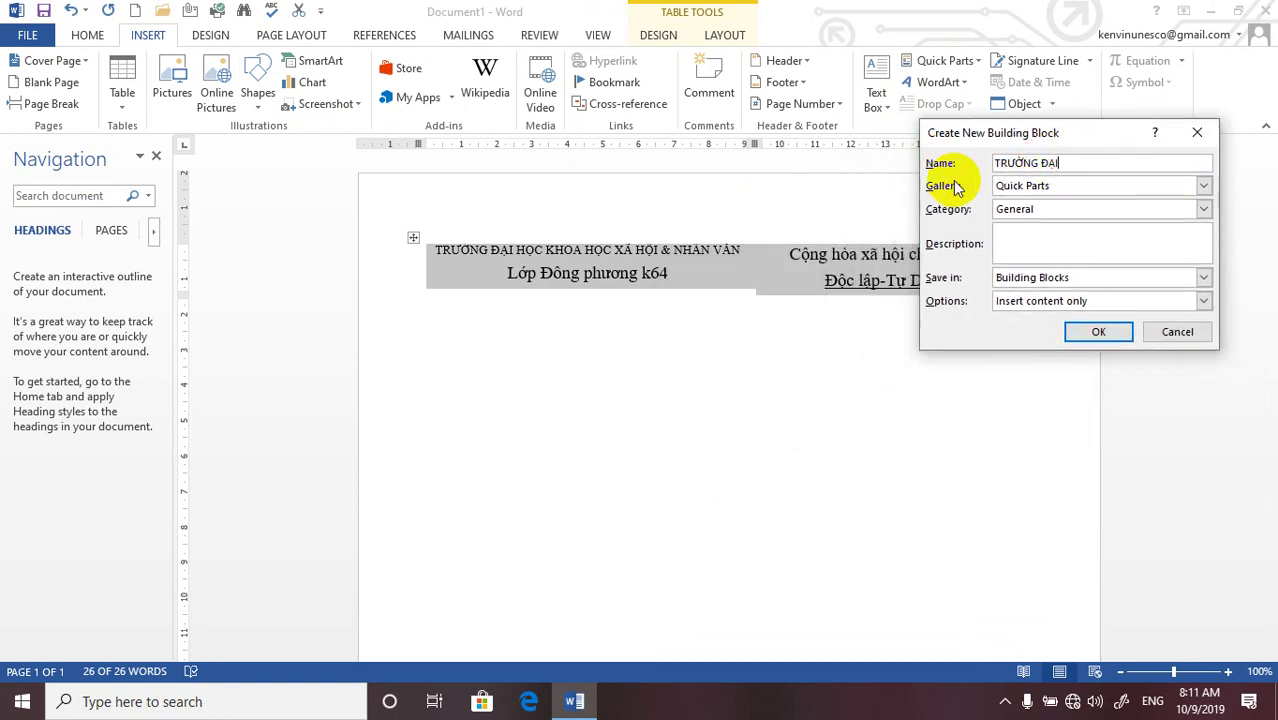
{"action": "left_click_drag", "start_coordinate": [1082, 160], "coordinate": [980, 161]}
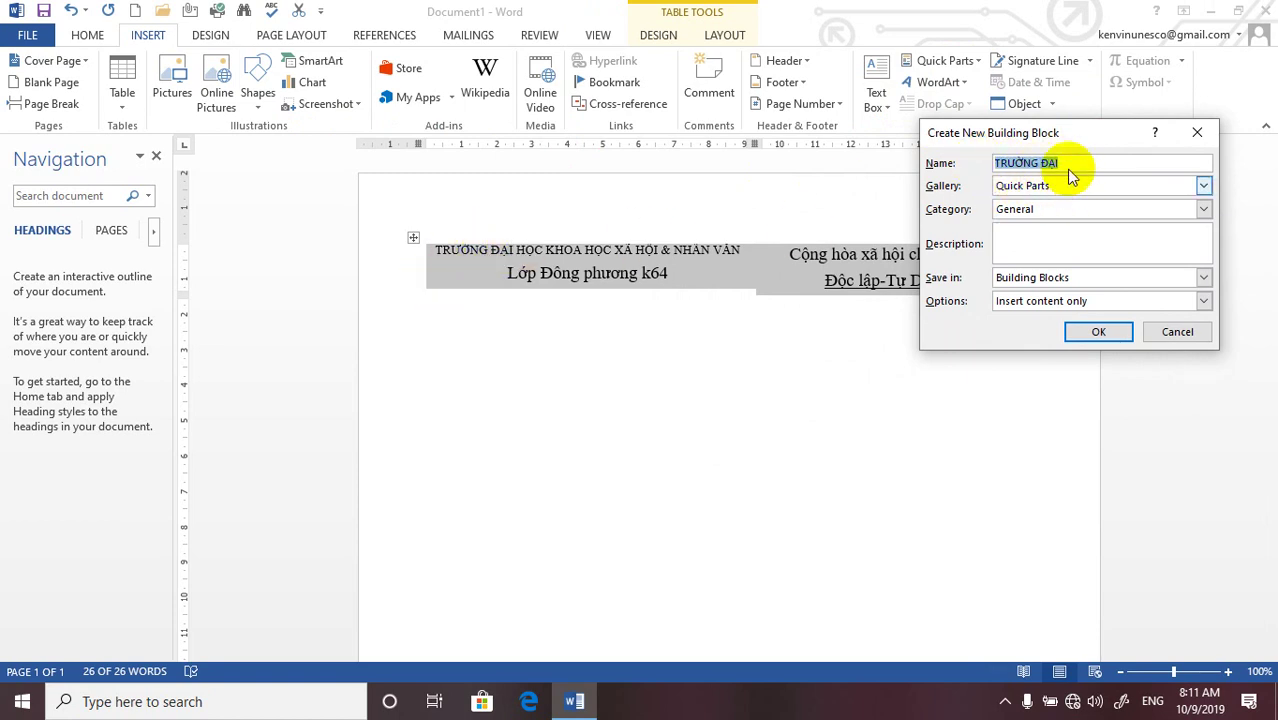
{"action": "left_click", "coordinate": [1097, 335]}
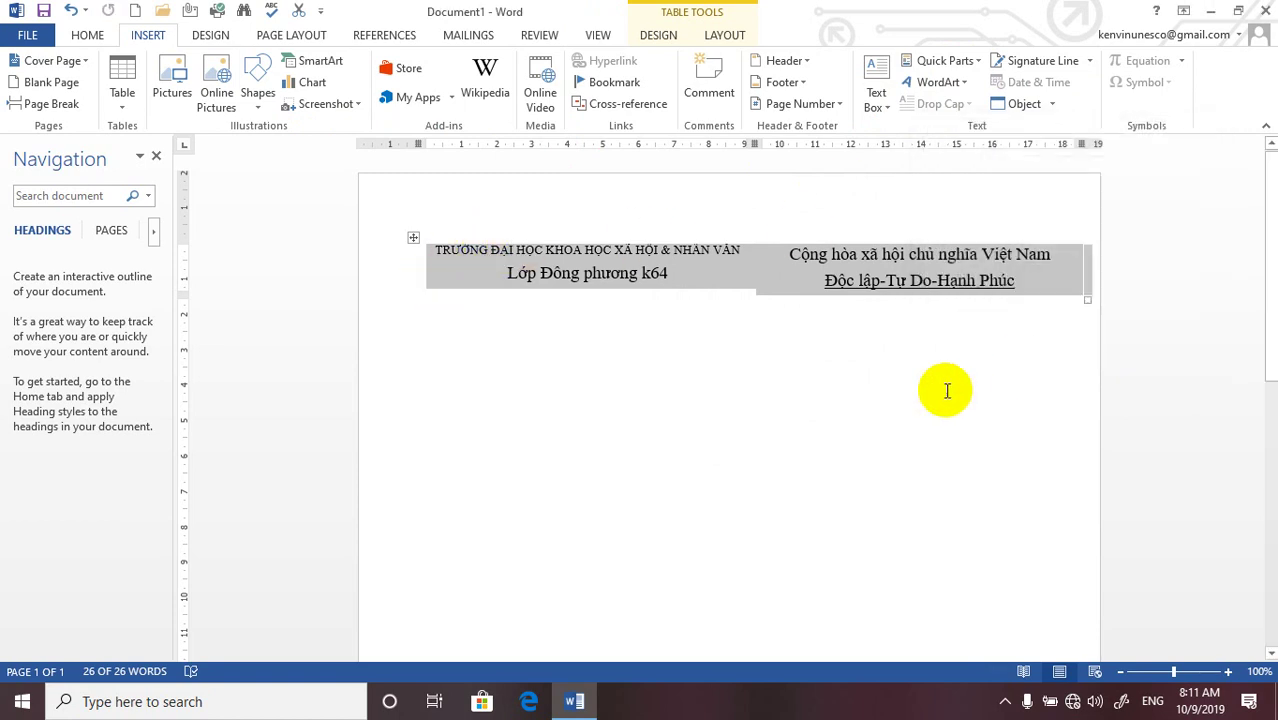
{"action": "left_click", "coordinate": [913, 385]}
{"action": "scroll", "coordinate": [911, 389], "scroll_direction": "down", "scroll_amount": 2}
{"action": "scroll", "coordinate": [911, 389], "scroll_direction": "down", "scroll_amount": 3}
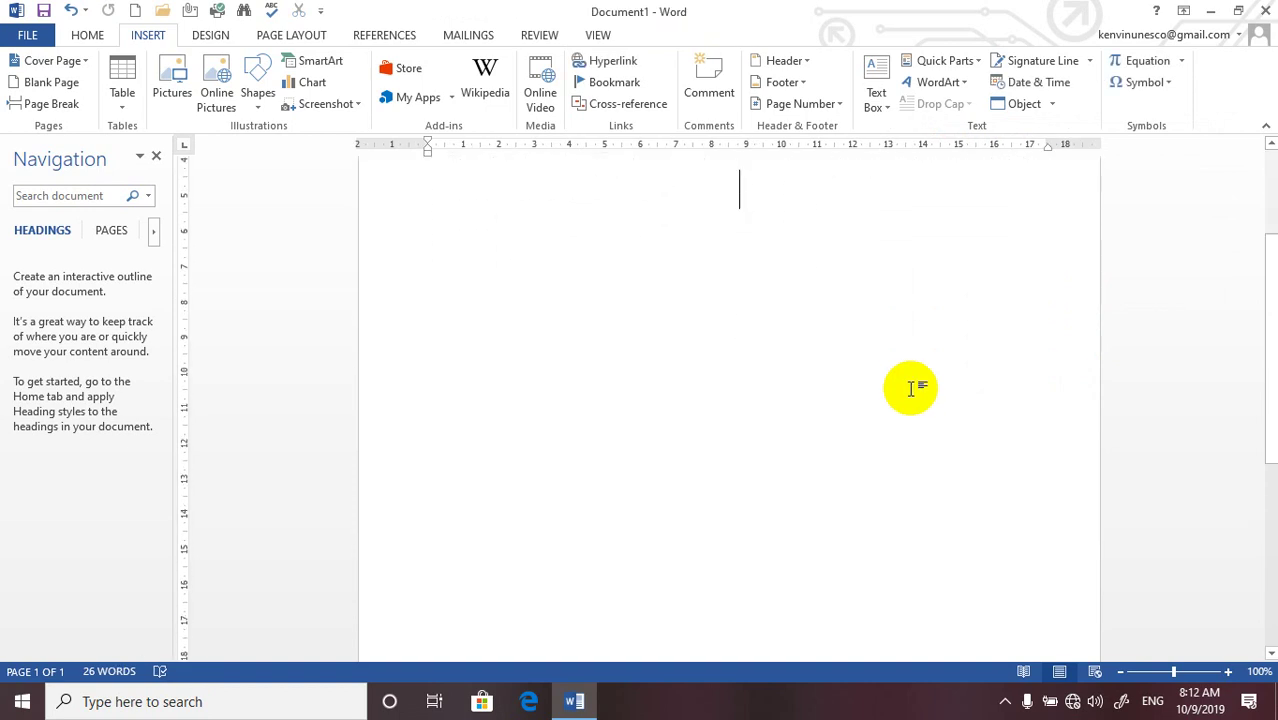
{"action": "scroll", "coordinate": [911, 389], "scroll_direction": "down", "scroll_amount": 3}
{"action": "scroll", "coordinate": [912, 388], "scroll_direction": "down", "scroll_amount": 3}
{"action": "scroll", "coordinate": [913, 387], "scroll_direction": "down", "scroll_amount": 3}
{"action": "scroll", "coordinate": [912, 388], "scroll_direction": "up", "scroll_amount": 9}
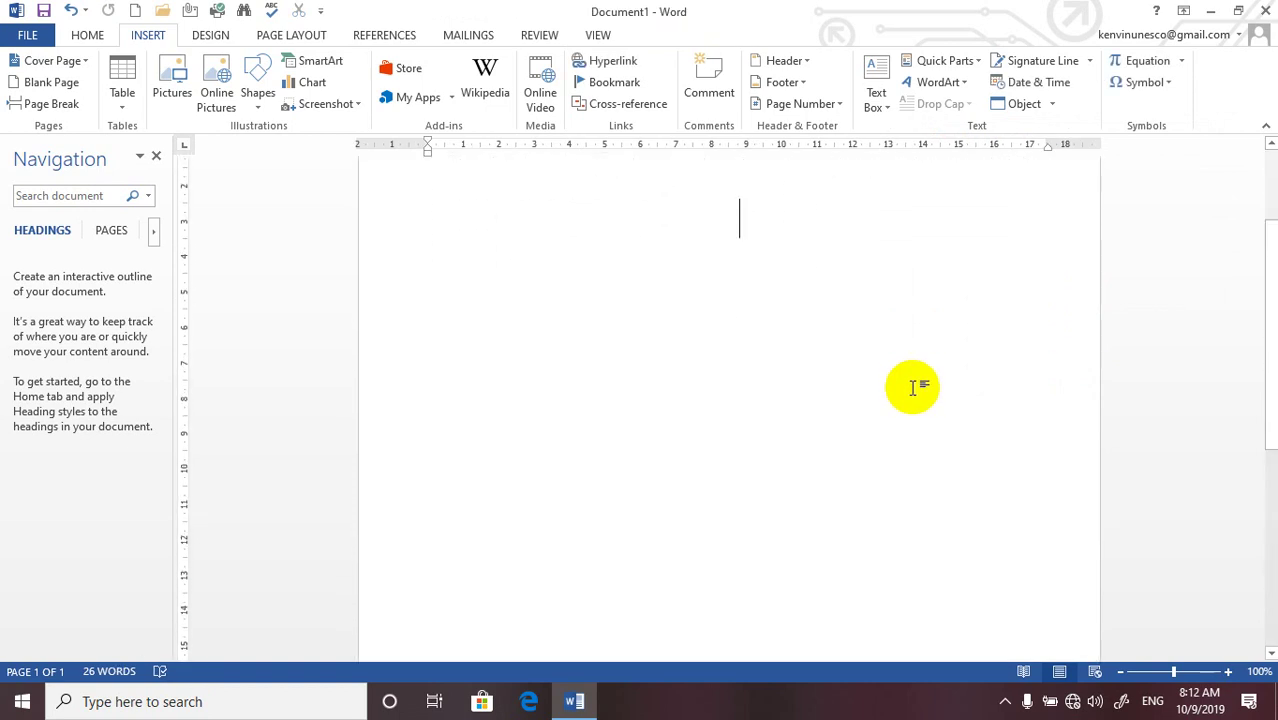
{"action": "scroll", "coordinate": [912, 388], "scroll_direction": "up", "scroll_amount": 3}
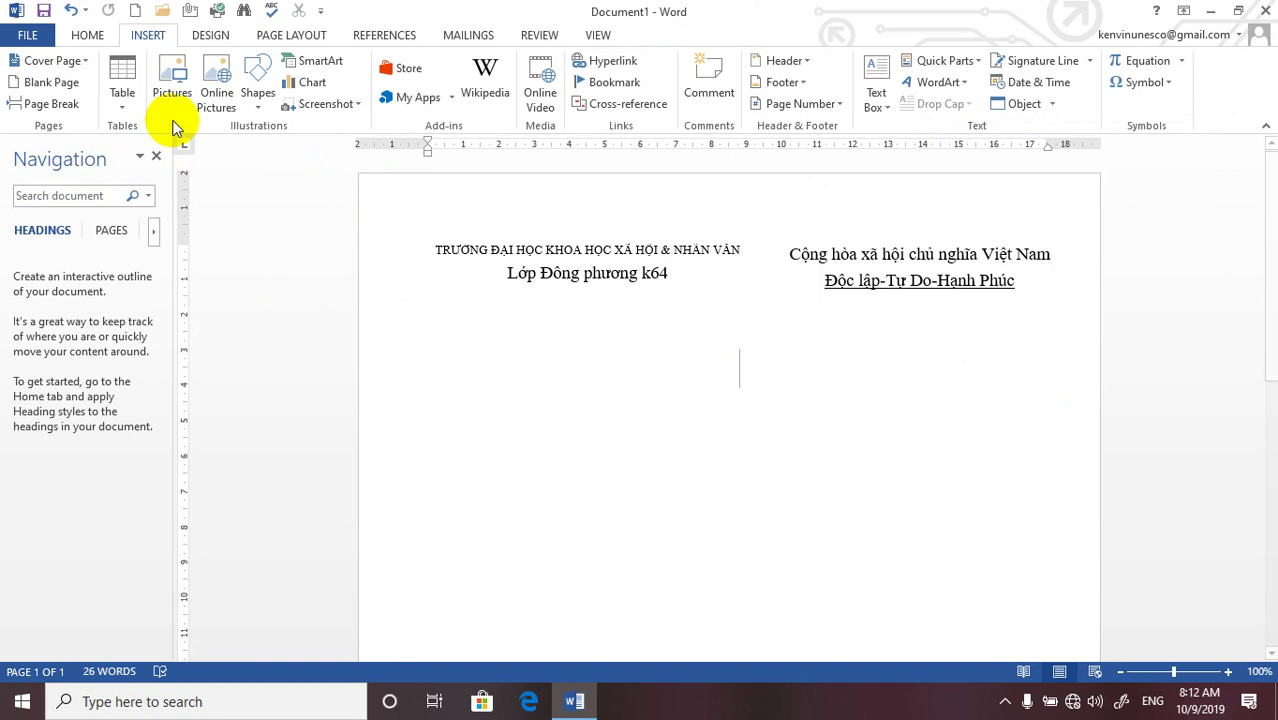
- Create a new blank document
{"action": "left_click", "coordinate": [27, 35]}
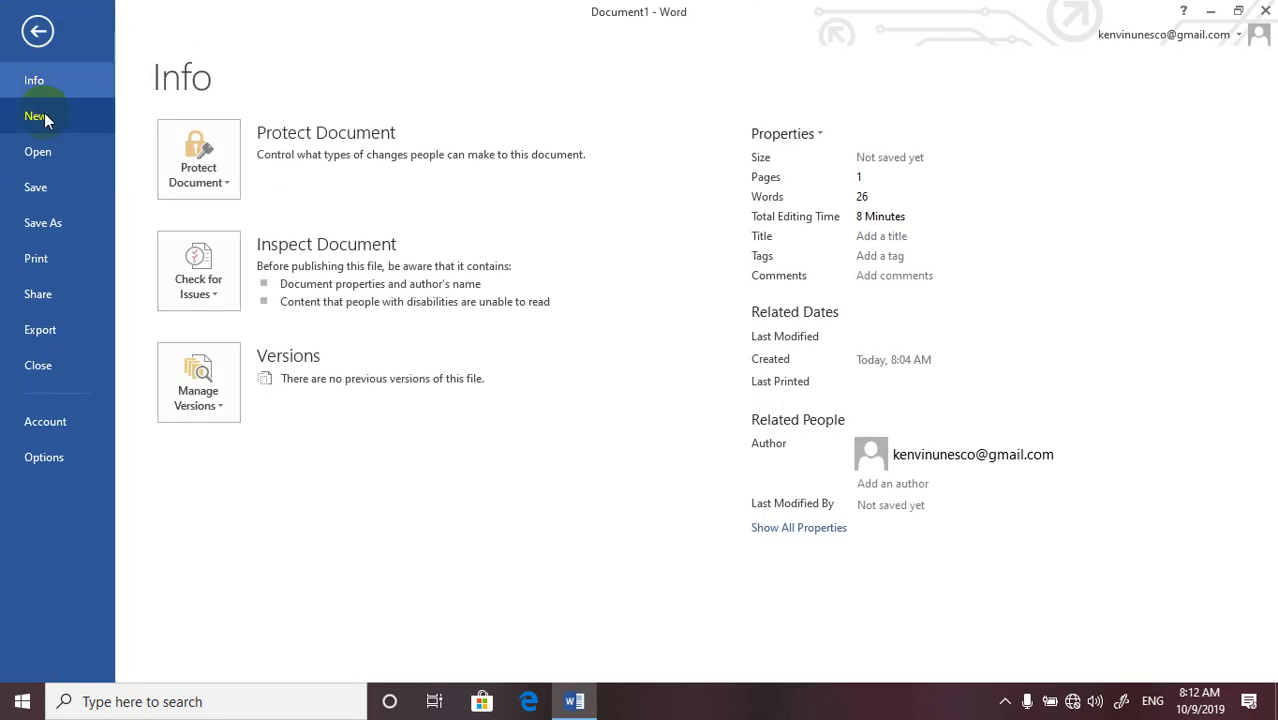
{"action": "left_click", "coordinate": [35, 116]}
{"action": "left_click", "coordinate": [228, 275]}
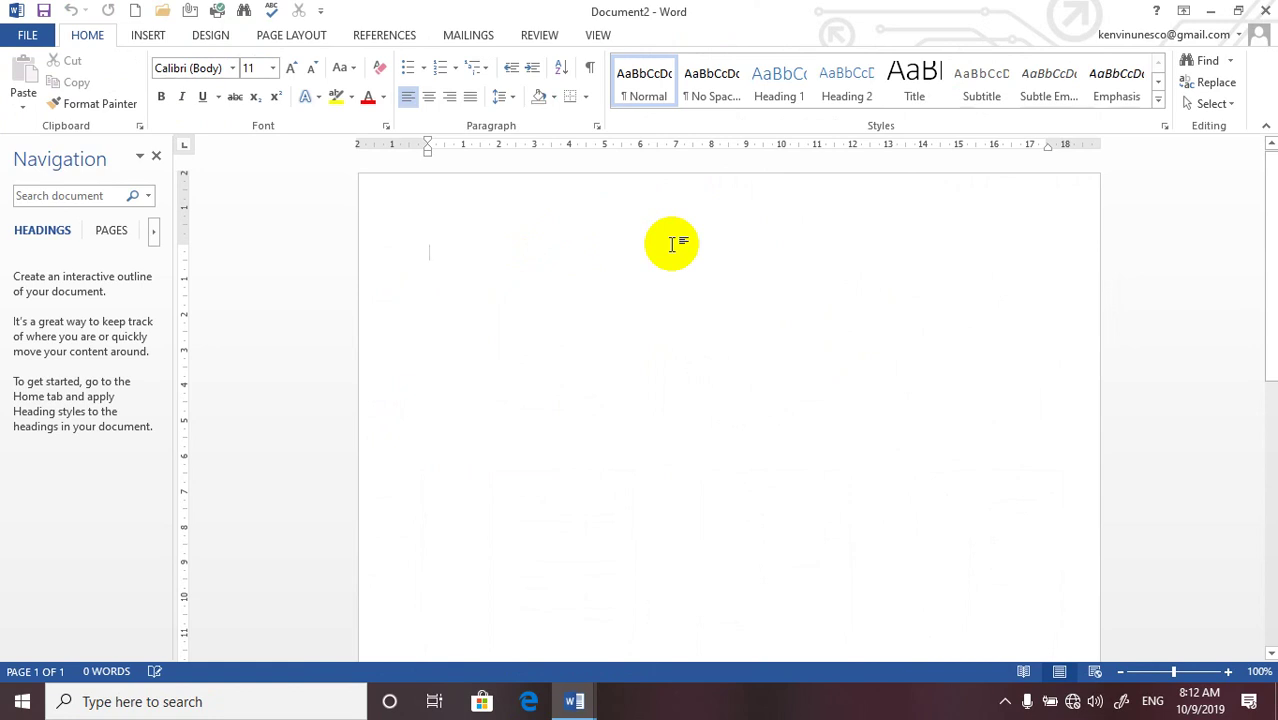
- Insert the saved 'TRƯỜNG ĐẠI' Quick Part into Document2
{"action": "left_click", "coordinate": [148, 35]}
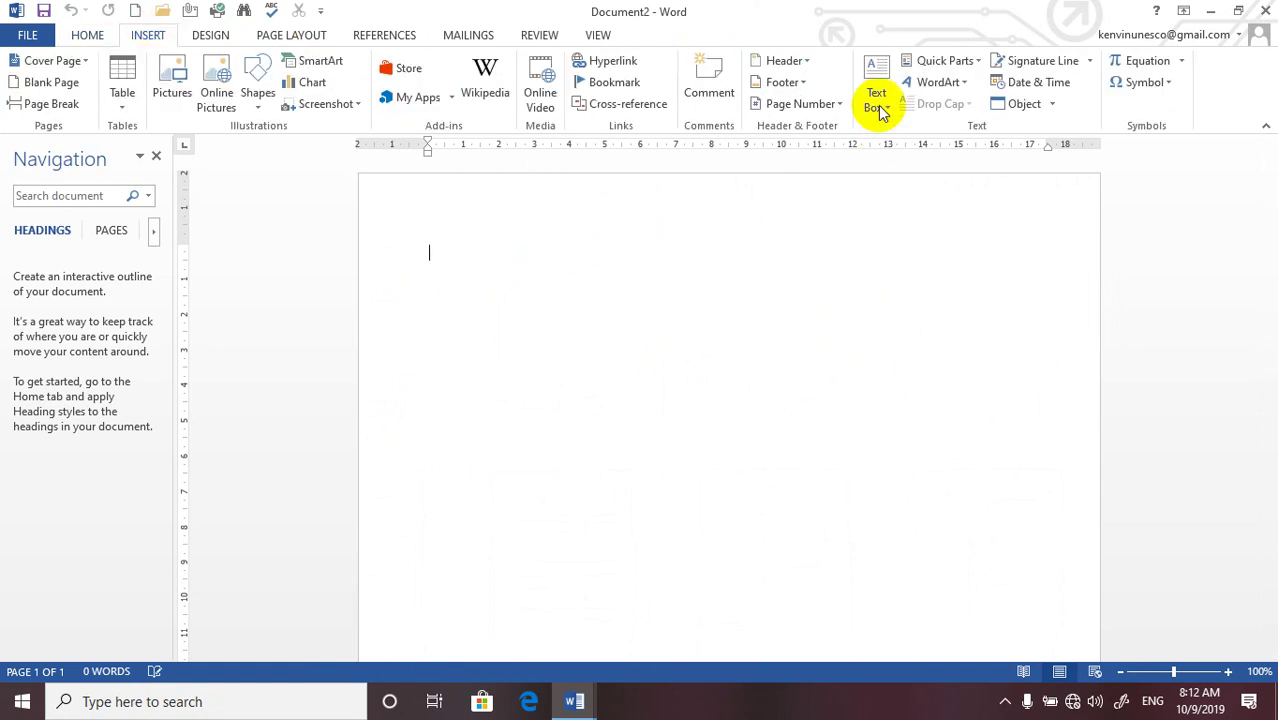
{"action": "left_click", "coordinate": [960, 62]}
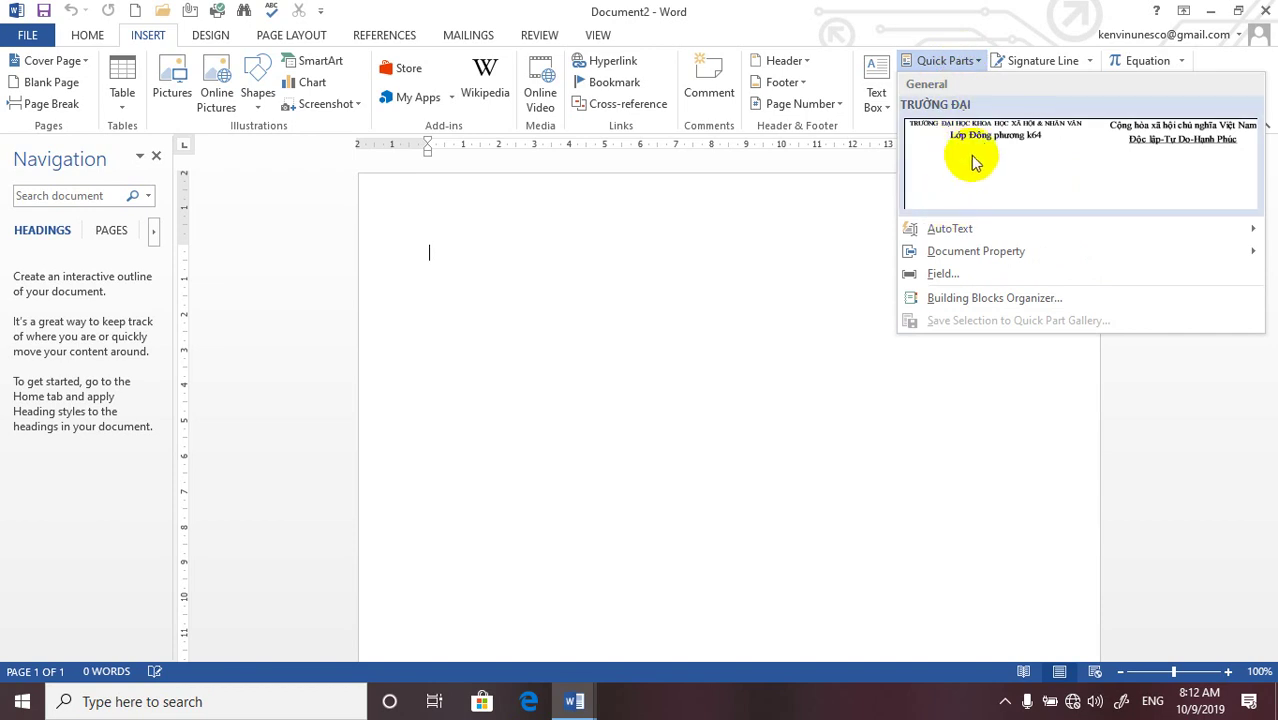
{"action": "left_click", "coordinate": [975, 158]}
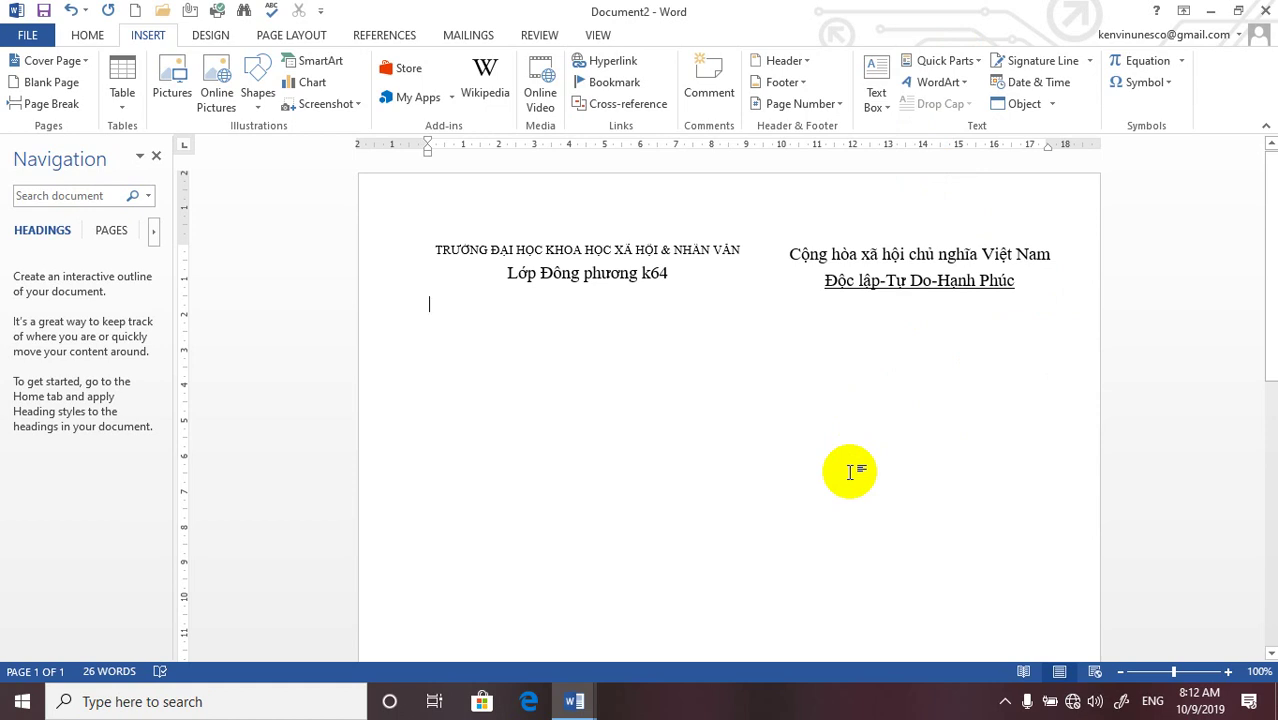
- Add a blank line below the inserted header block
{"action": "scroll", "coordinate": [766, 383], "scroll_direction": "down", "scroll_amount": 1}
{"action": "scroll", "coordinate": [771, 384], "scroll_direction": "down", "scroll_amount": 7}
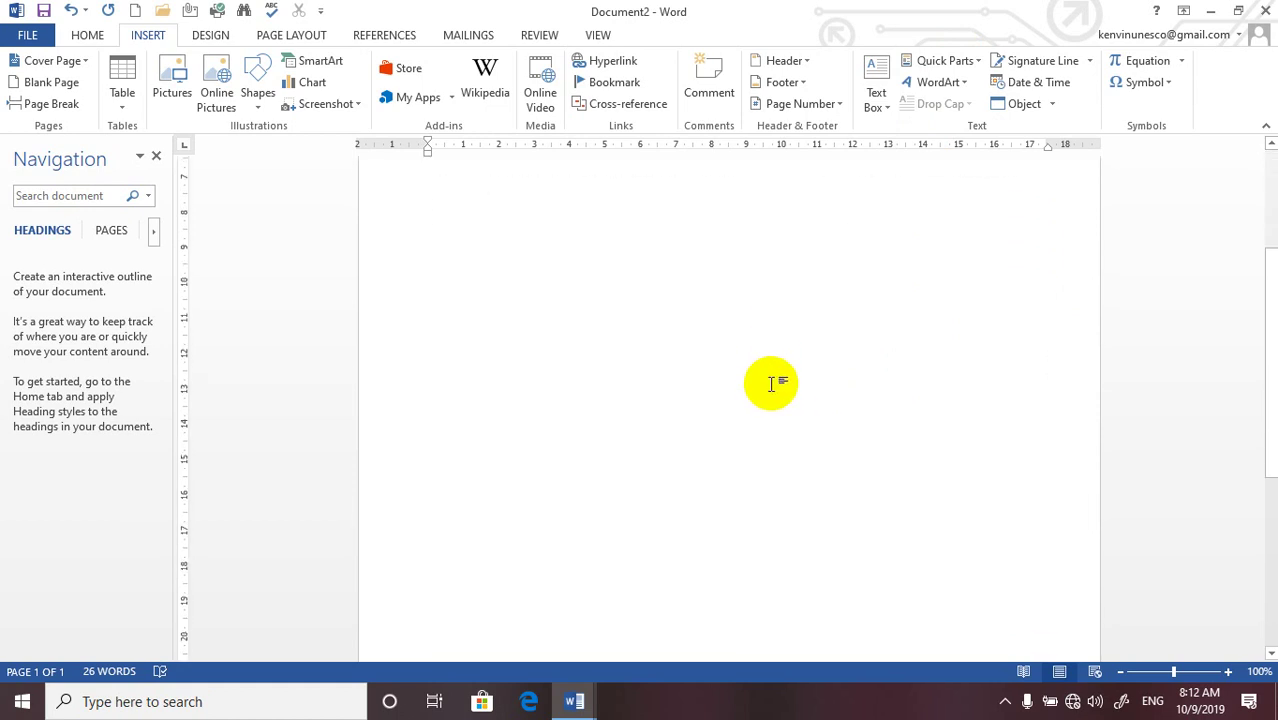
{"action": "scroll", "coordinate": [773, 384], "scroll_direction": "up", "scroll_amount": 8}
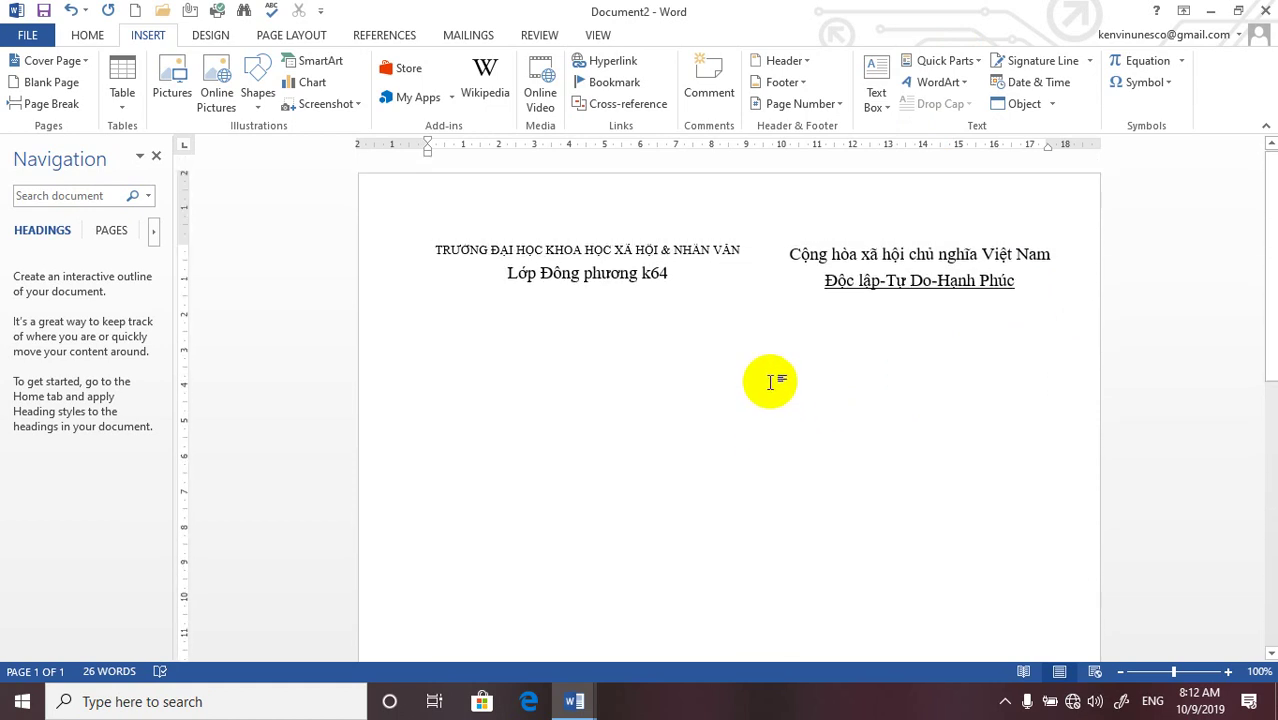
{"action": "left_click", "coordinate": [1085, 285]}
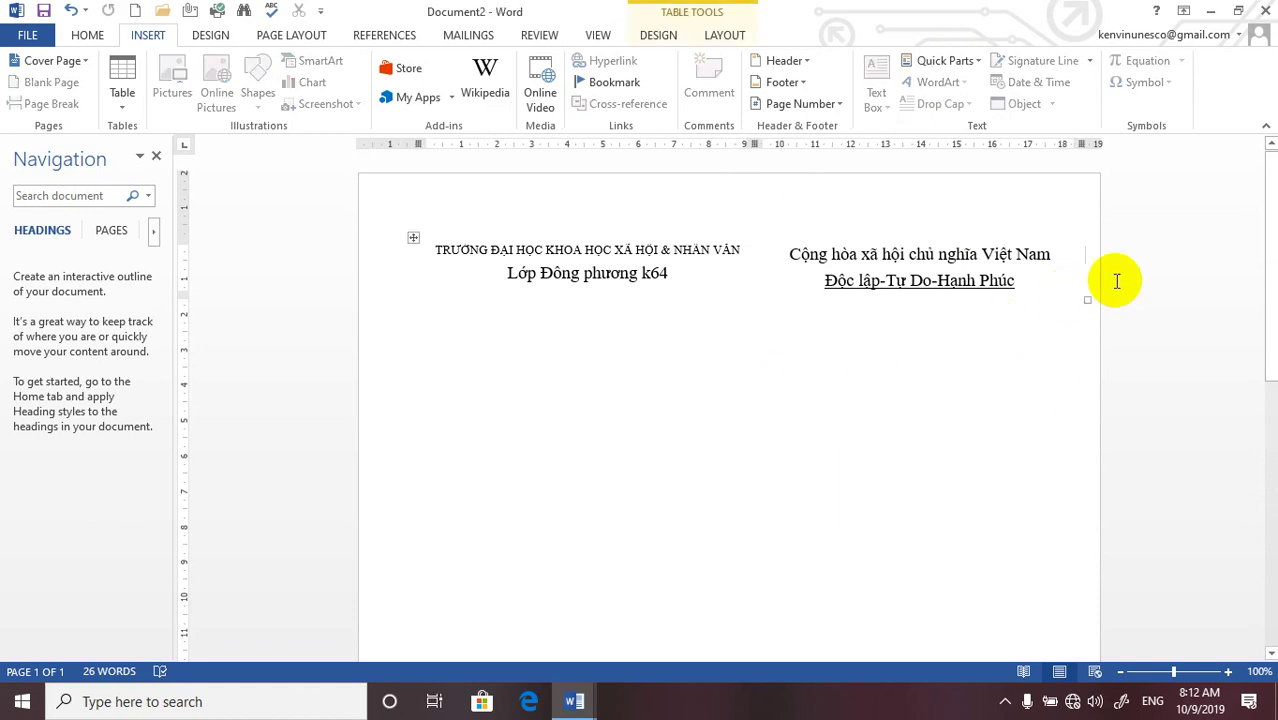
{"action": "left_click", "coordinate": [714, 366]}
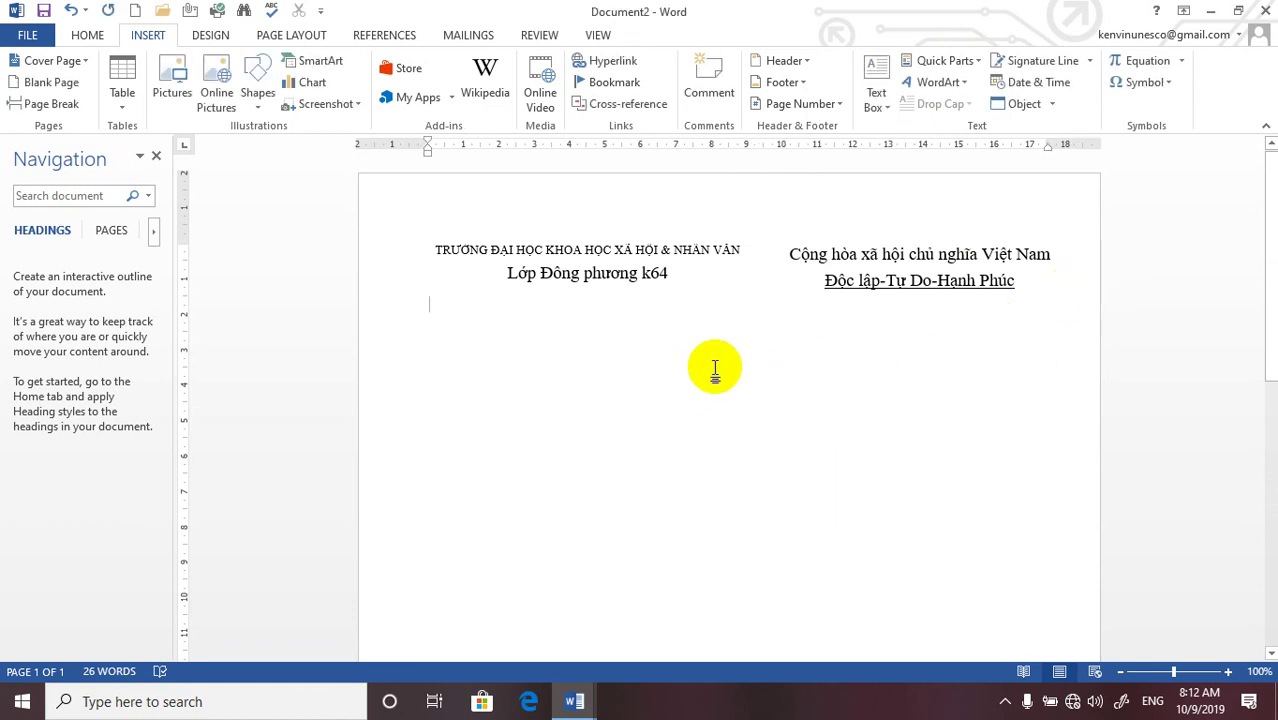
{"action": "key", "text": "Return"}
{"action": "key", "text": "Return"}
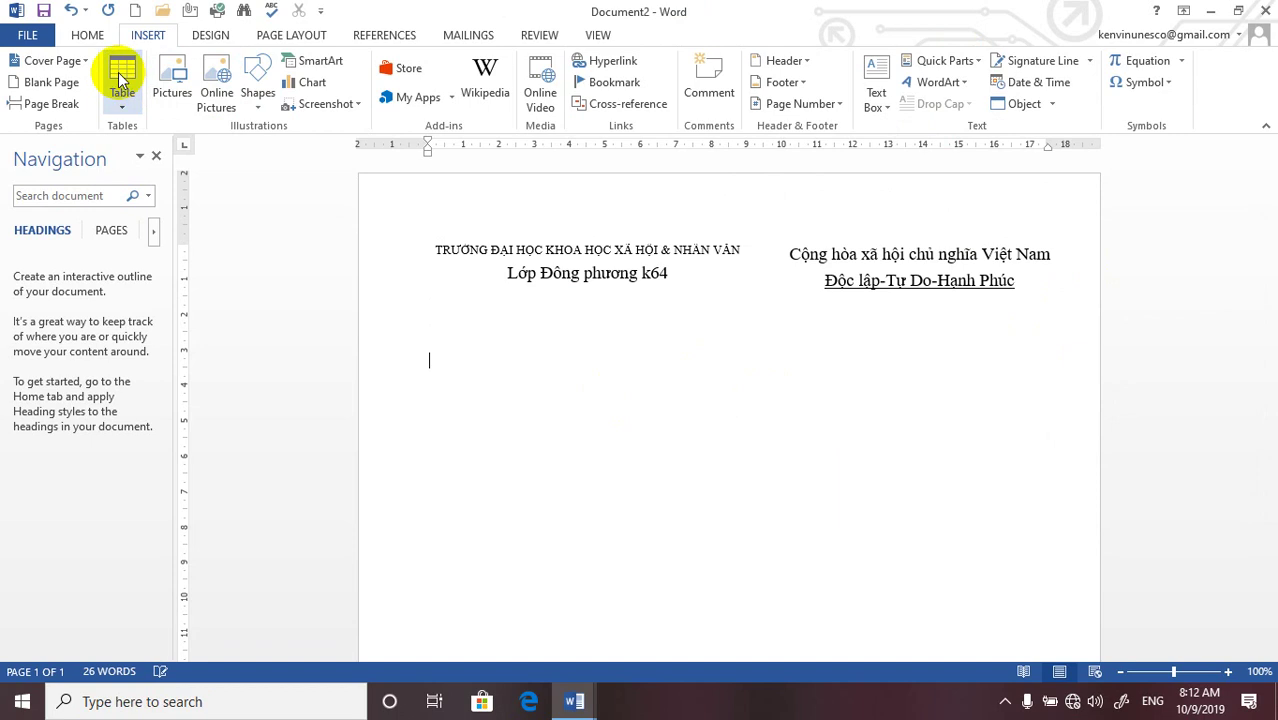
- Insert a 2x1 table with cells reading 'Chủ lớp' and 'Sinh viên'
{"action": "left_click", "coordinate": [120, 80]}
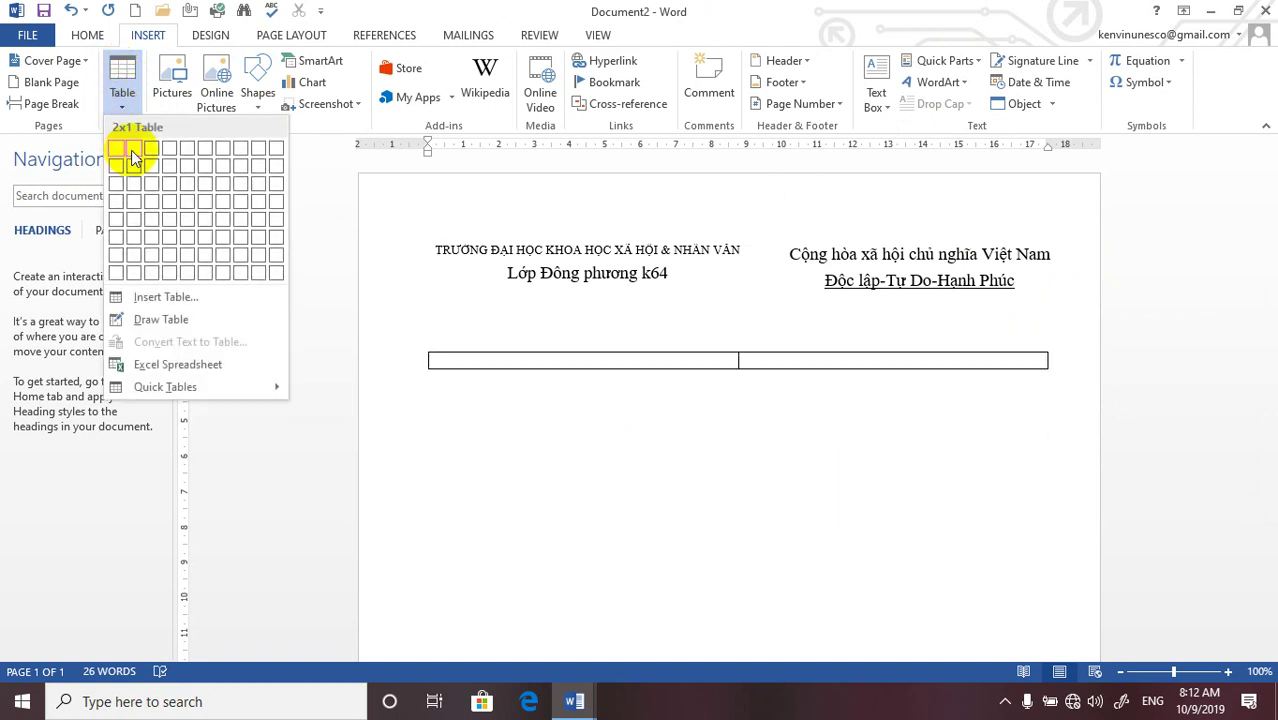
{"action": "left_click", "coordinate": [133, 157]}
{"action": "type", "text": "Chủ lớp"}
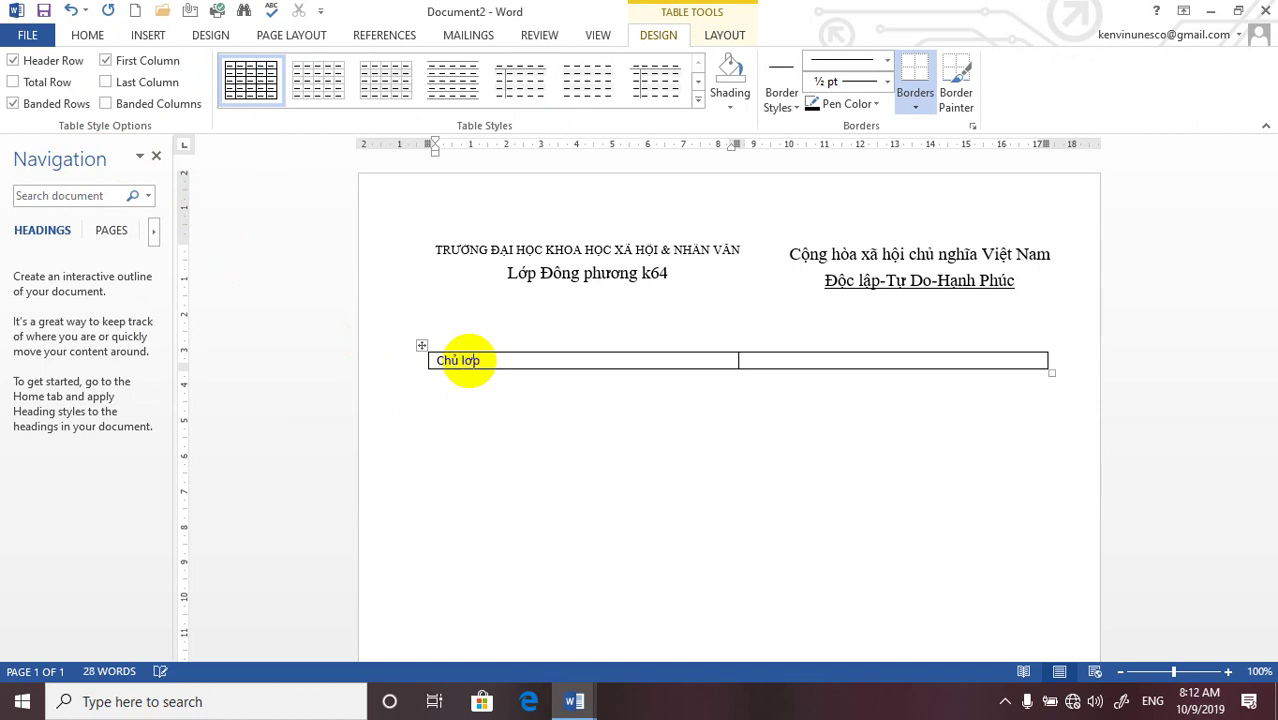
{"action": "left_click", "coordinate": [825, 358]}
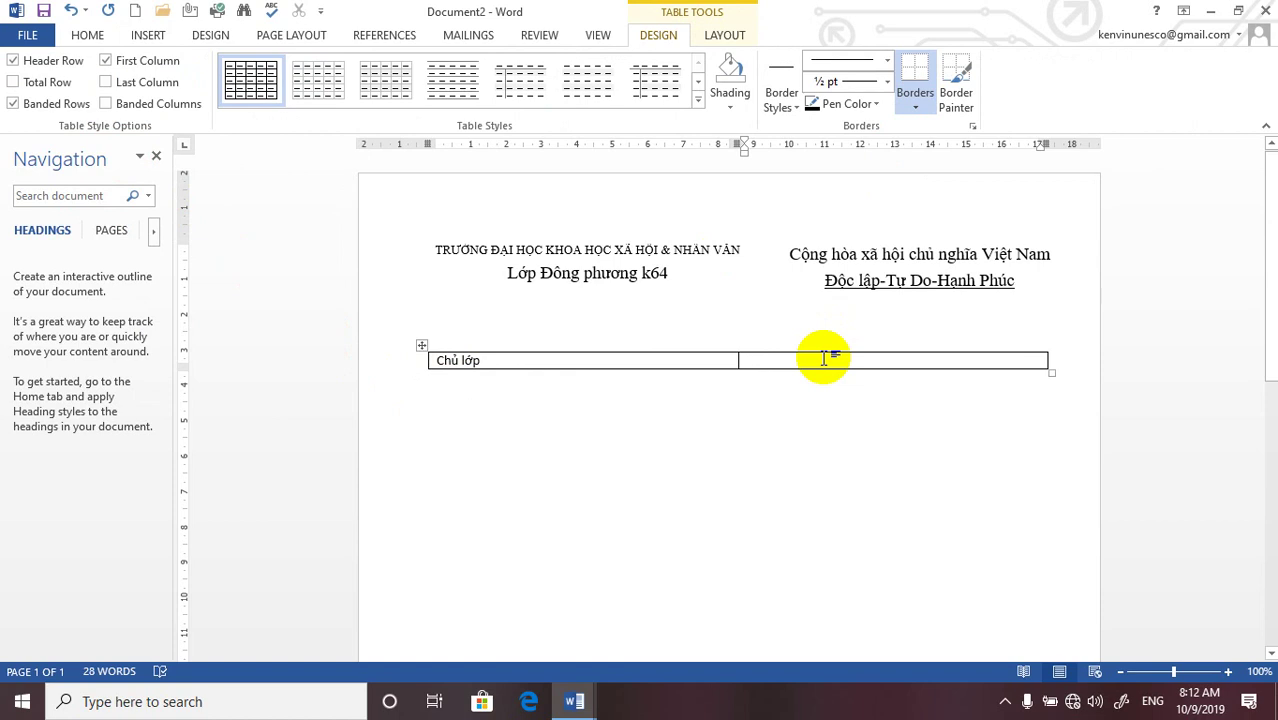
{"action": "type", "text": "Sinh viên"}
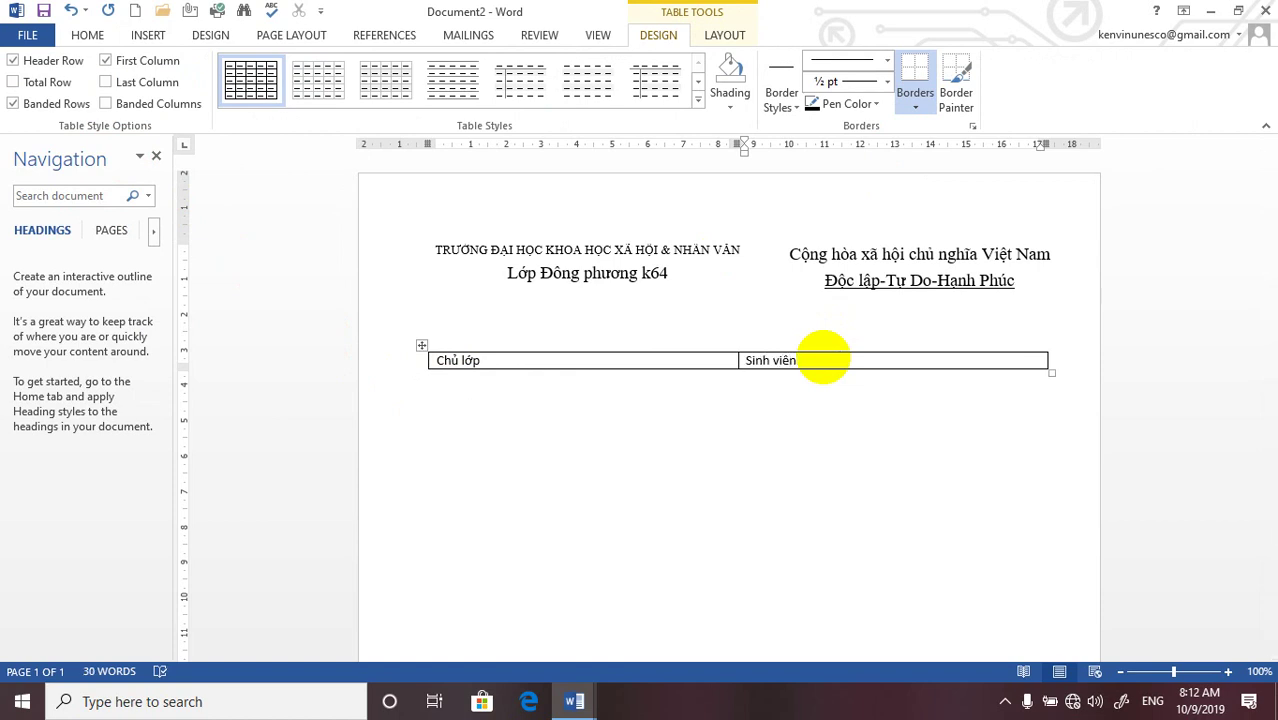
{"action": "left_click", "coordinate": [422, 344]}
- Format the table text as Times New Roman 12, centred in both cells
{"action": "left_click", "coordinate": [88, 36]}
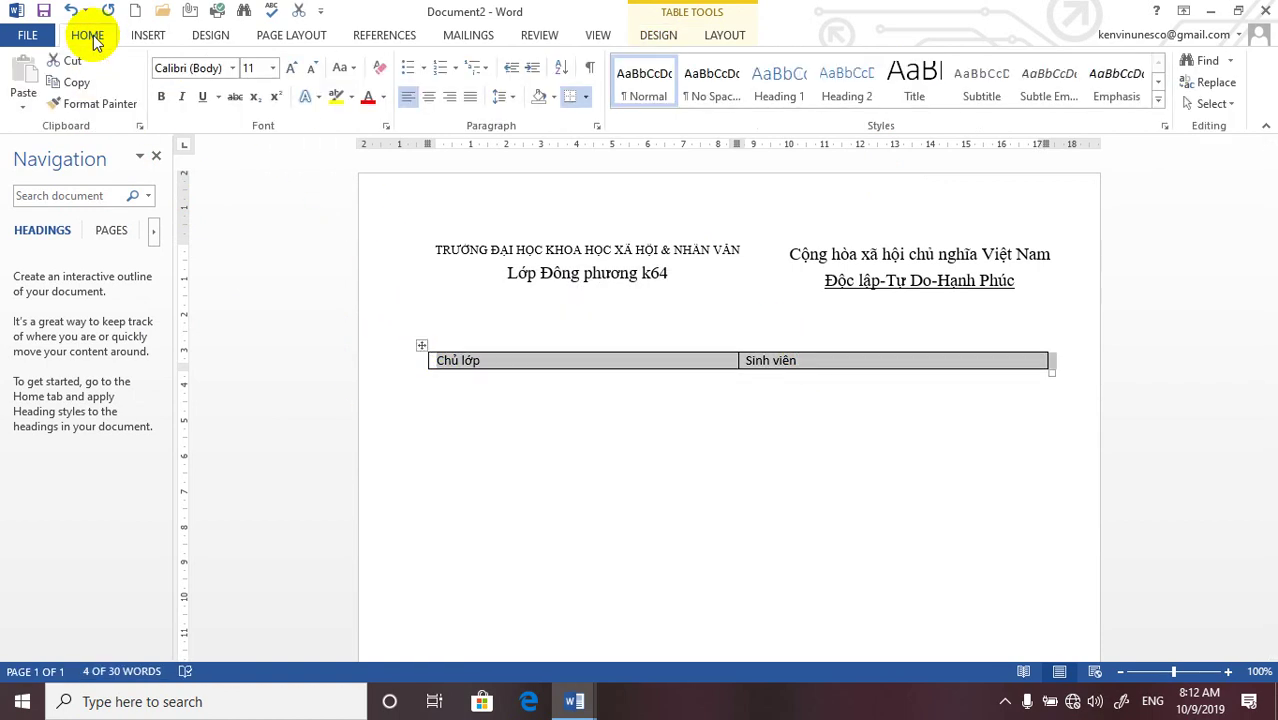
{"action": "left_click", "coordinate": [274, 72]}
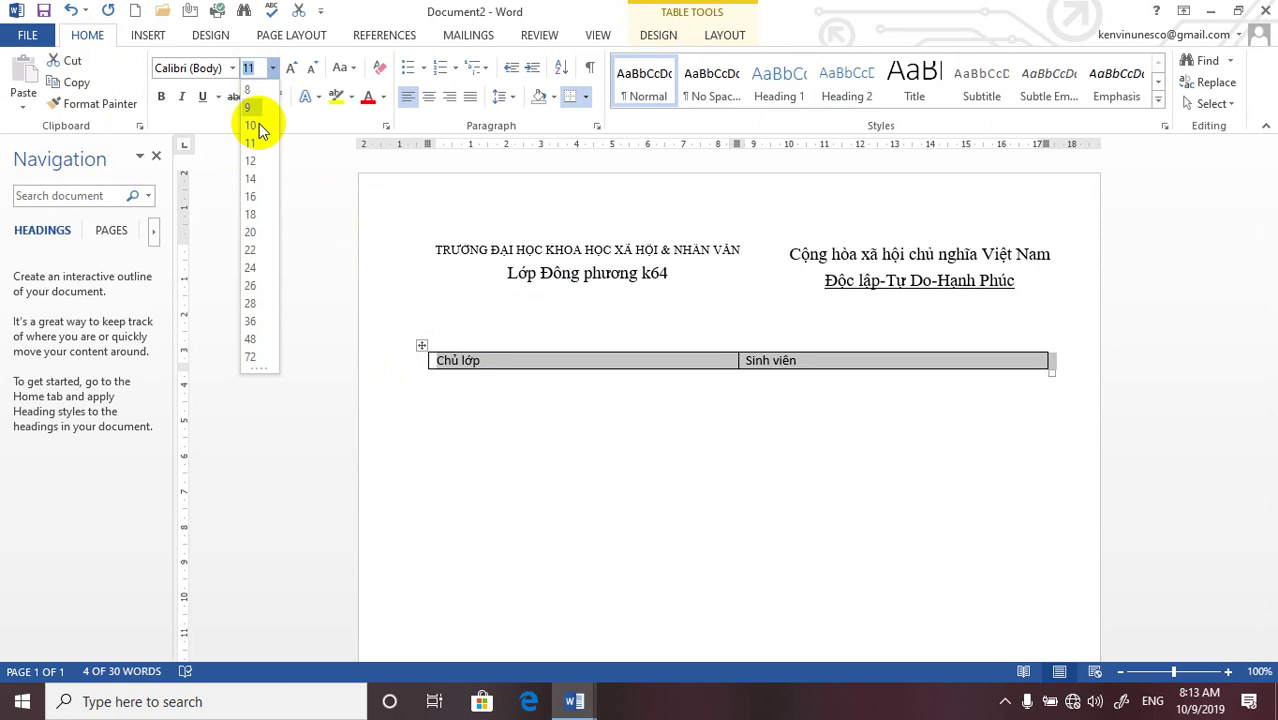
{"action": "left_click", "coordinate": [252, 163]}
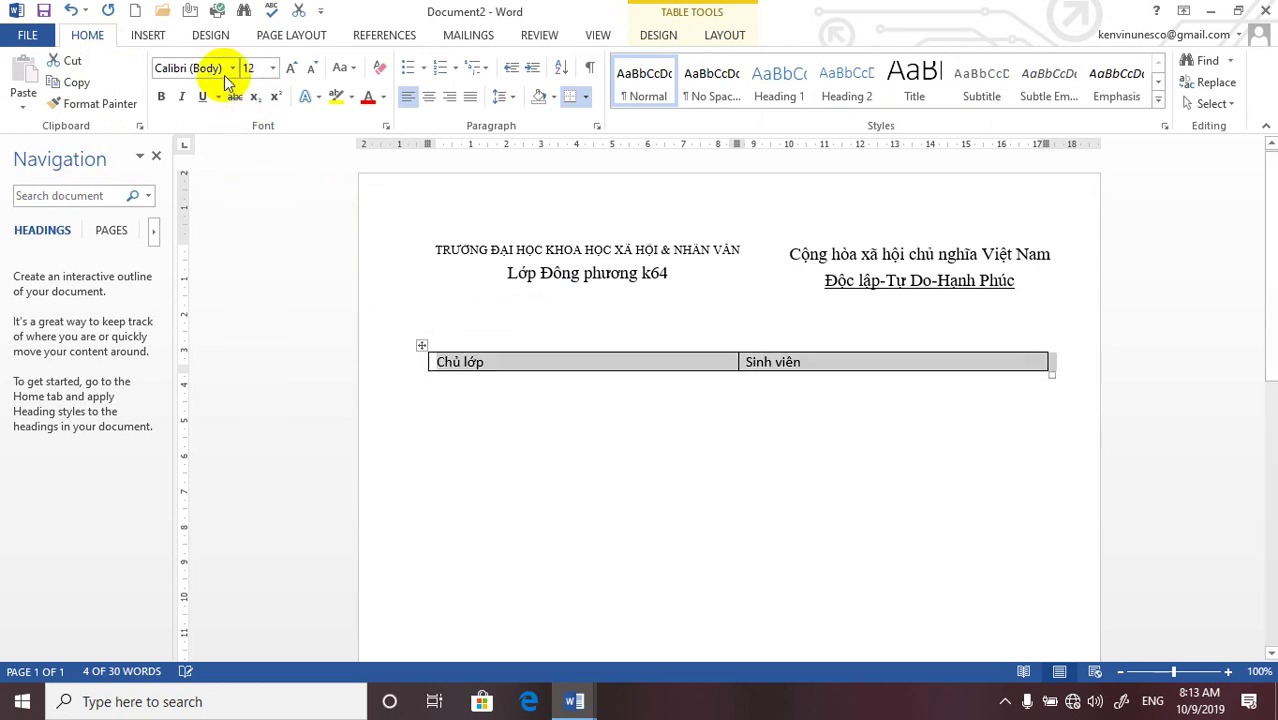
{"action": "left_click", "coordinate": [232, 68]}
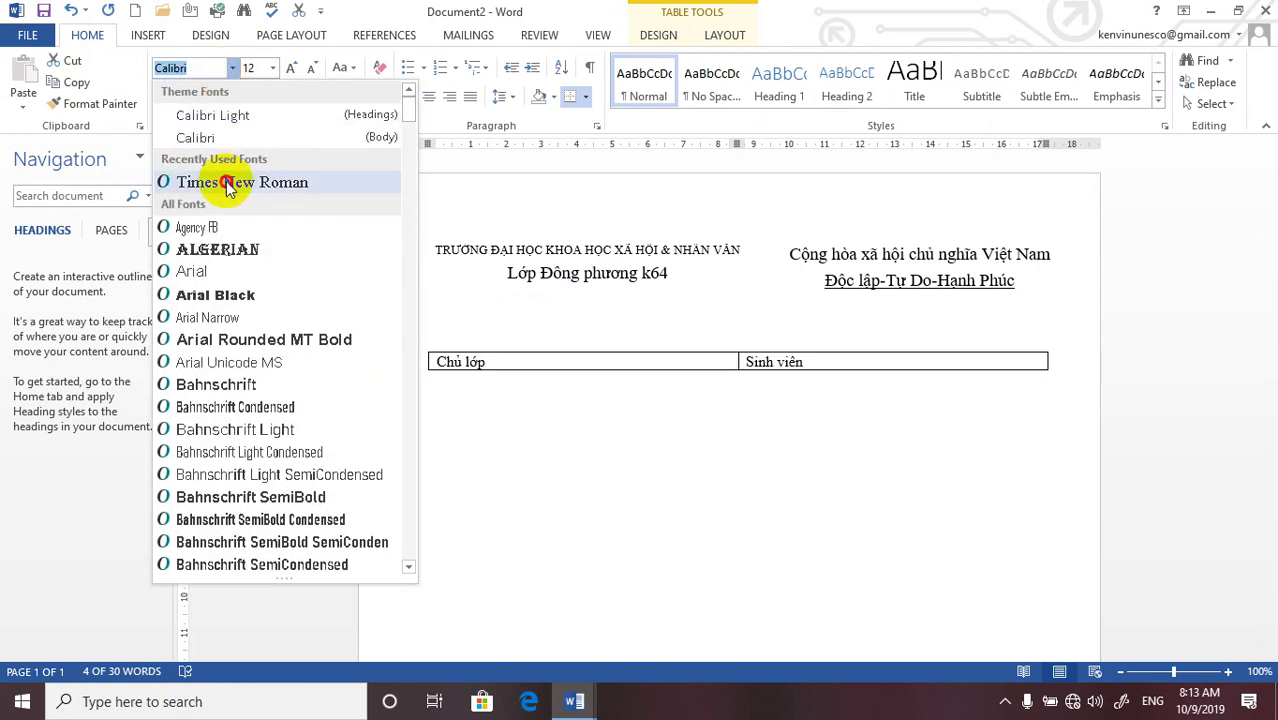
{"action": "left_click", "coordinate": [240, 182]}
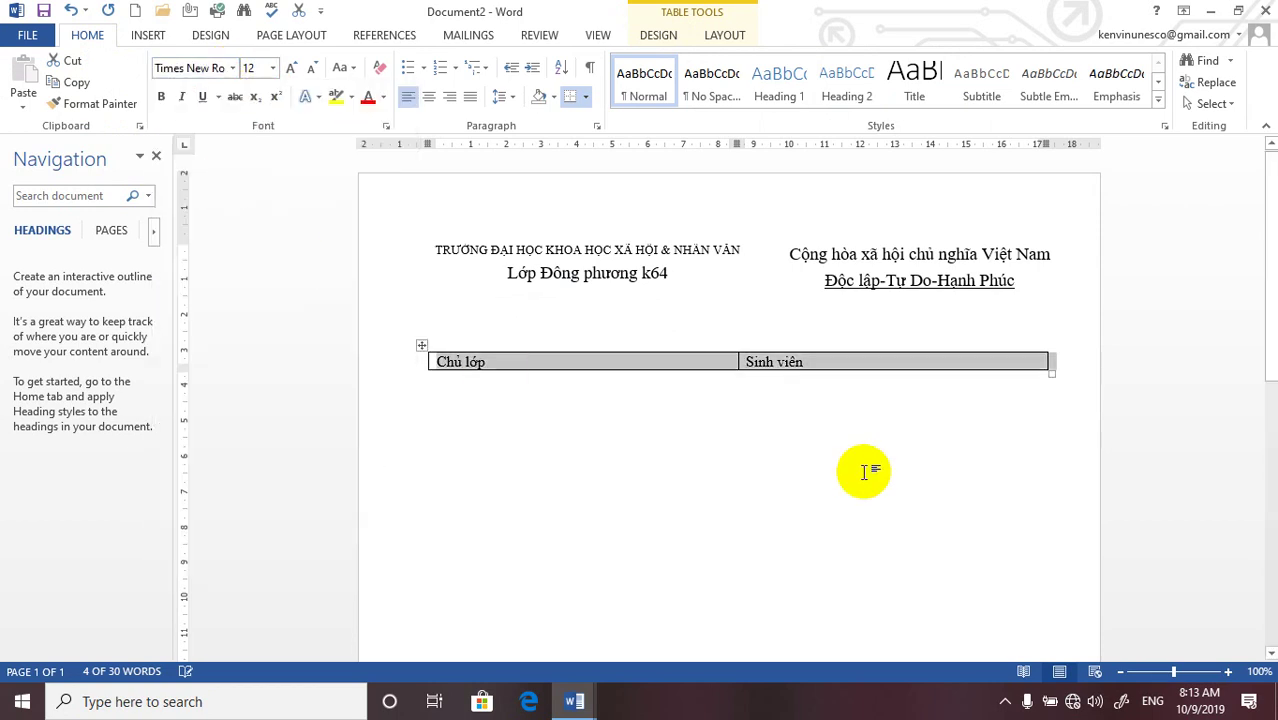
{"action": "left_click", "coordinate": [429, 97]}
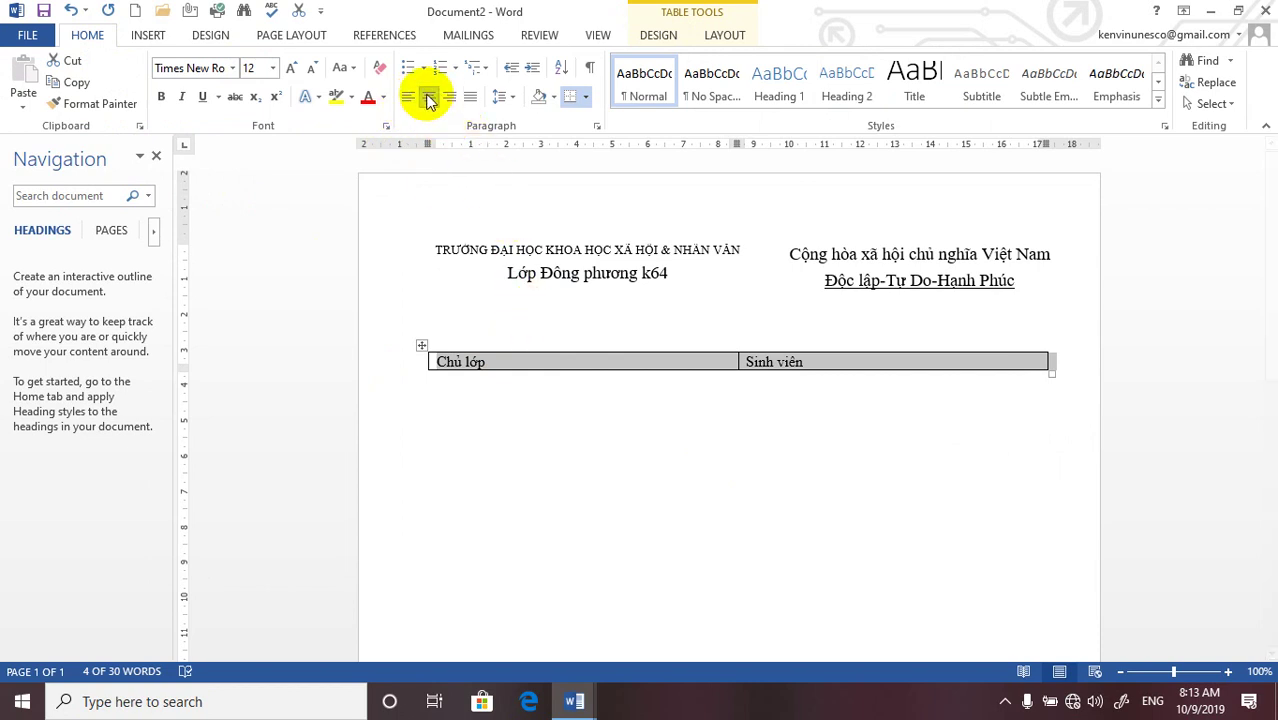
{"action": "left_click", "coordinate": [495, 363]}
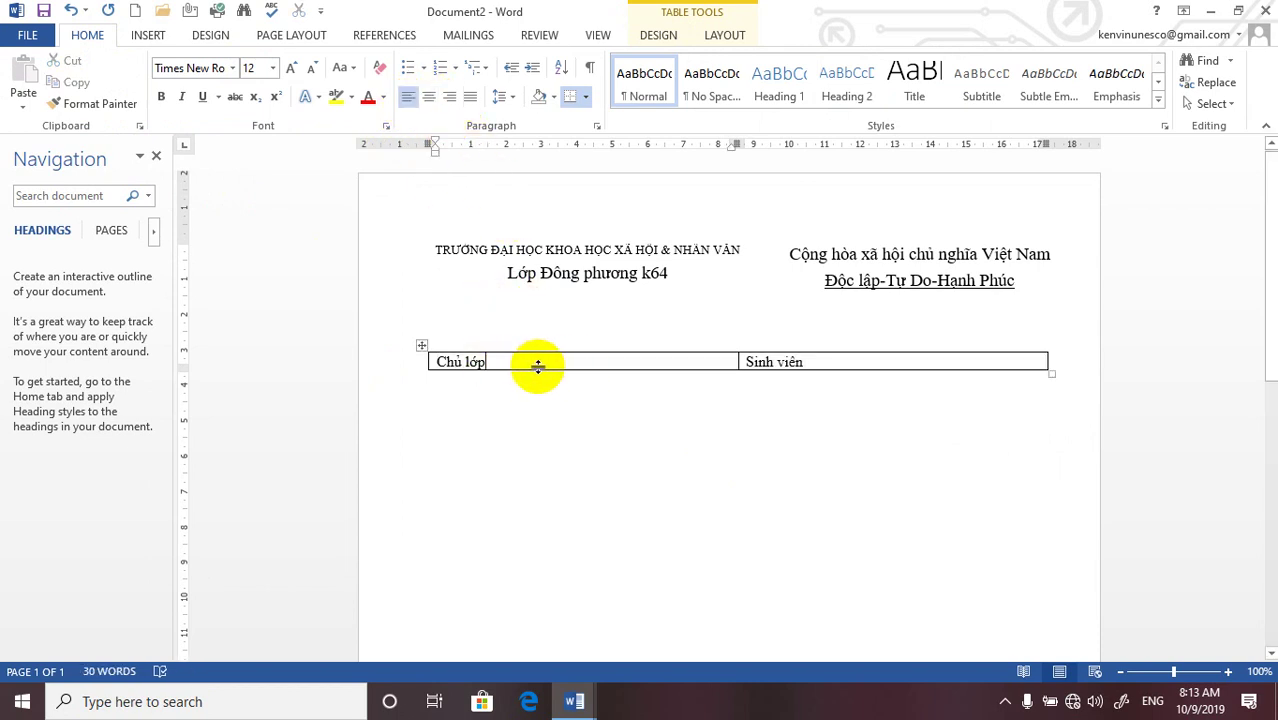
{"action": "left_click", "coordinate": [422, 349]}
{"action": "left_click", "coordinate": [513, 362]}
{"action": "left_click_drag", "start_coordinate": [513, 362], "coordinate": [842, 372]}
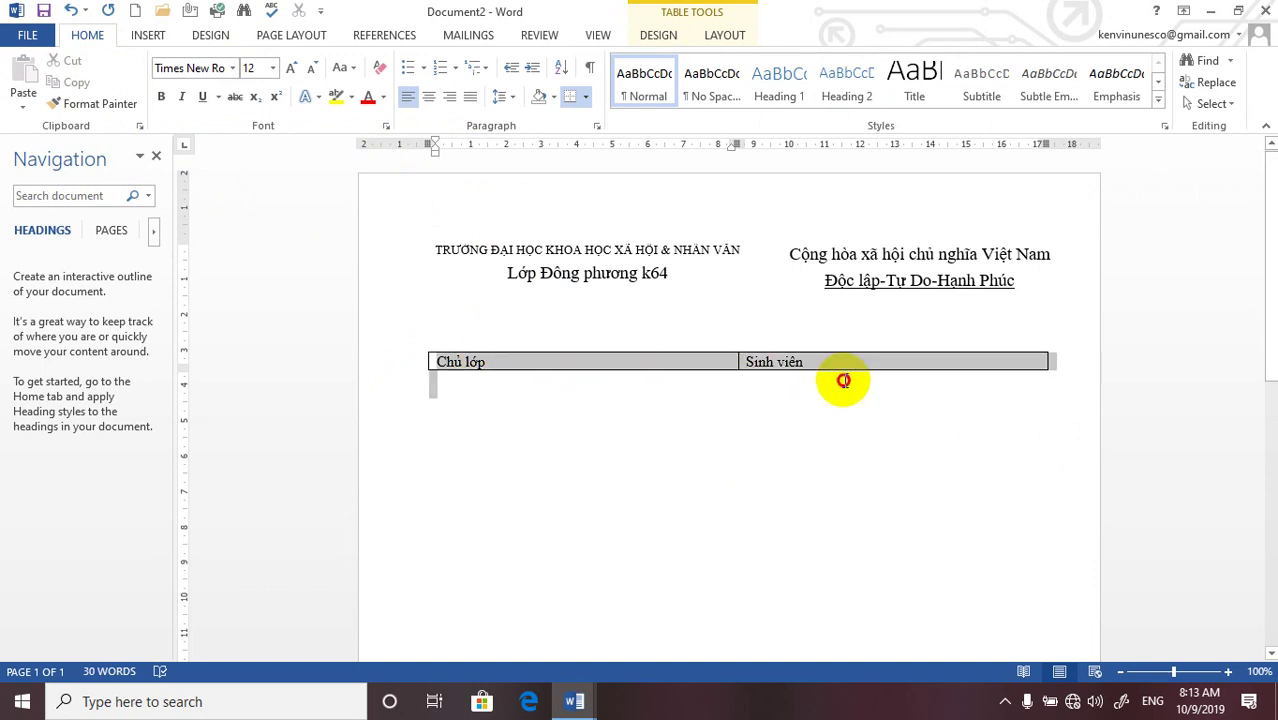
{"action": "left_click", "coordinate": [430, 98]}
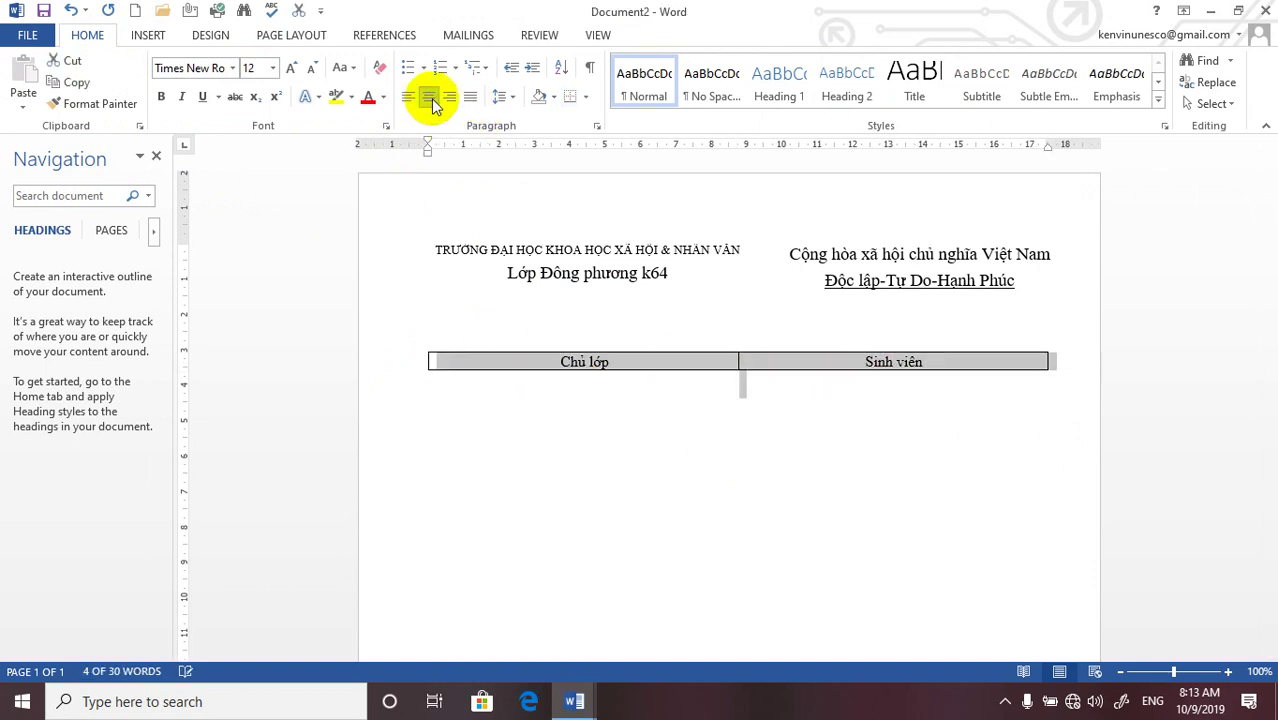
- Remove all borders from the Chủ lớp / Sinh viên table
{"action": "left_click", "coordinate": [630, 476]}
{"action": "left_click", "coordinate": [418, 344]}
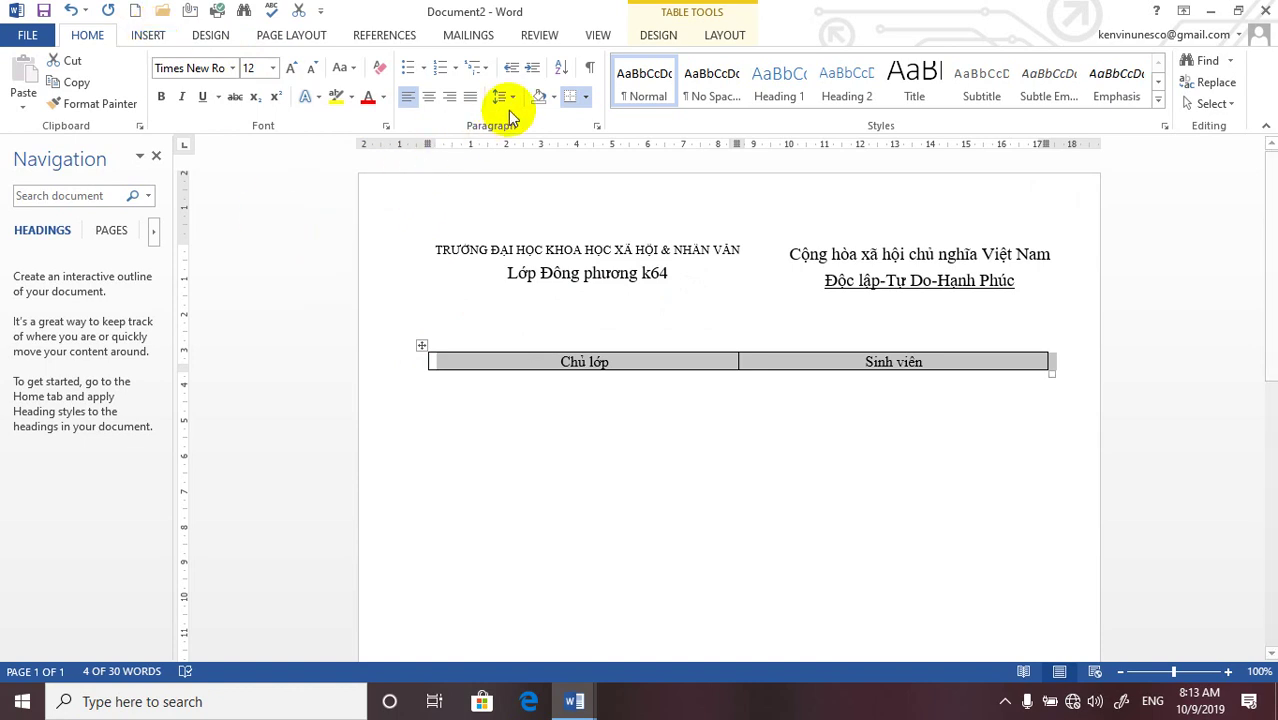
{"action": "left_click", "coordinate": [586, 97]}
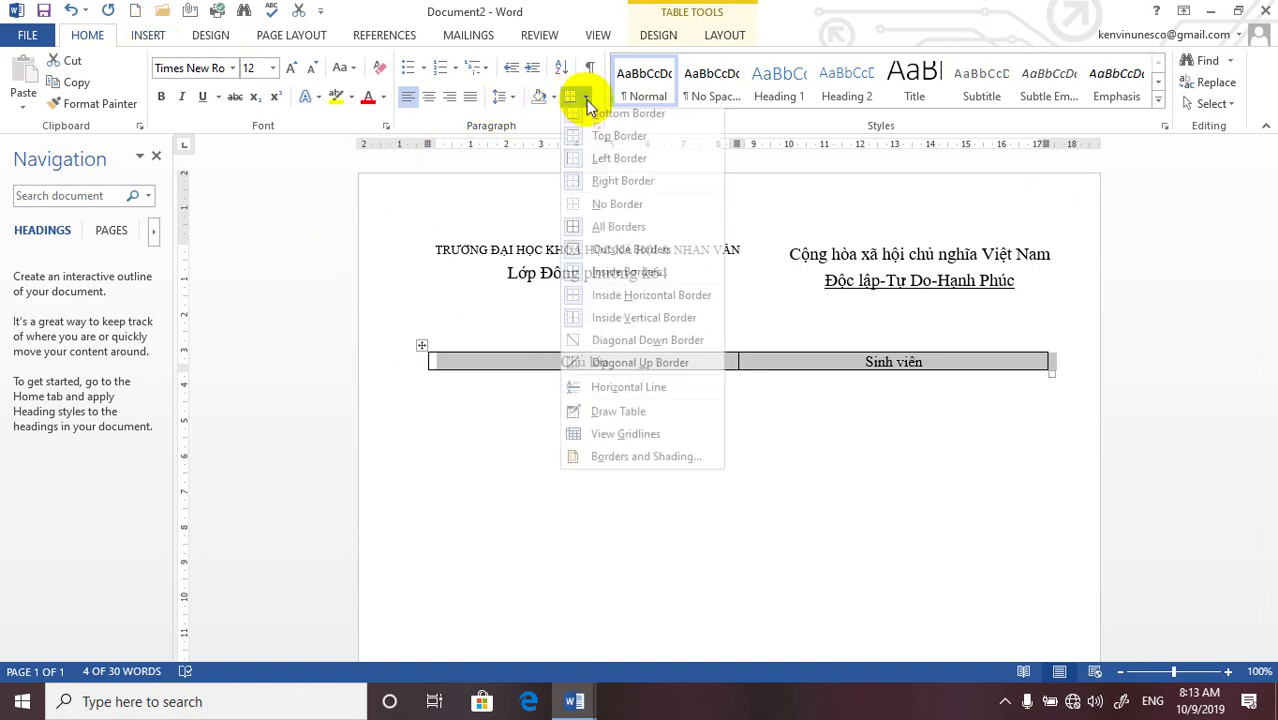
{"action": "left_click", "coordinate": [582, 206]}
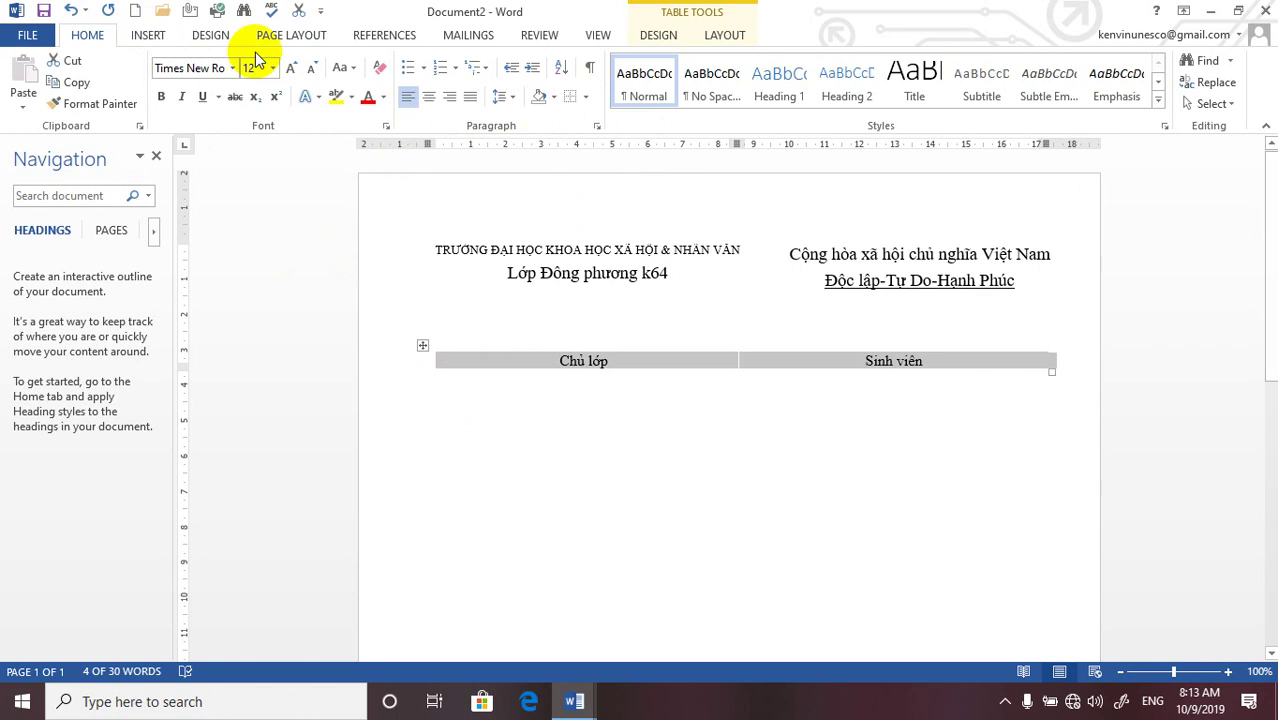
- Save the selected Chủ lớp row to the Quick Parts gallery
{"action": "left_click", "coordinate": [150, 35]}
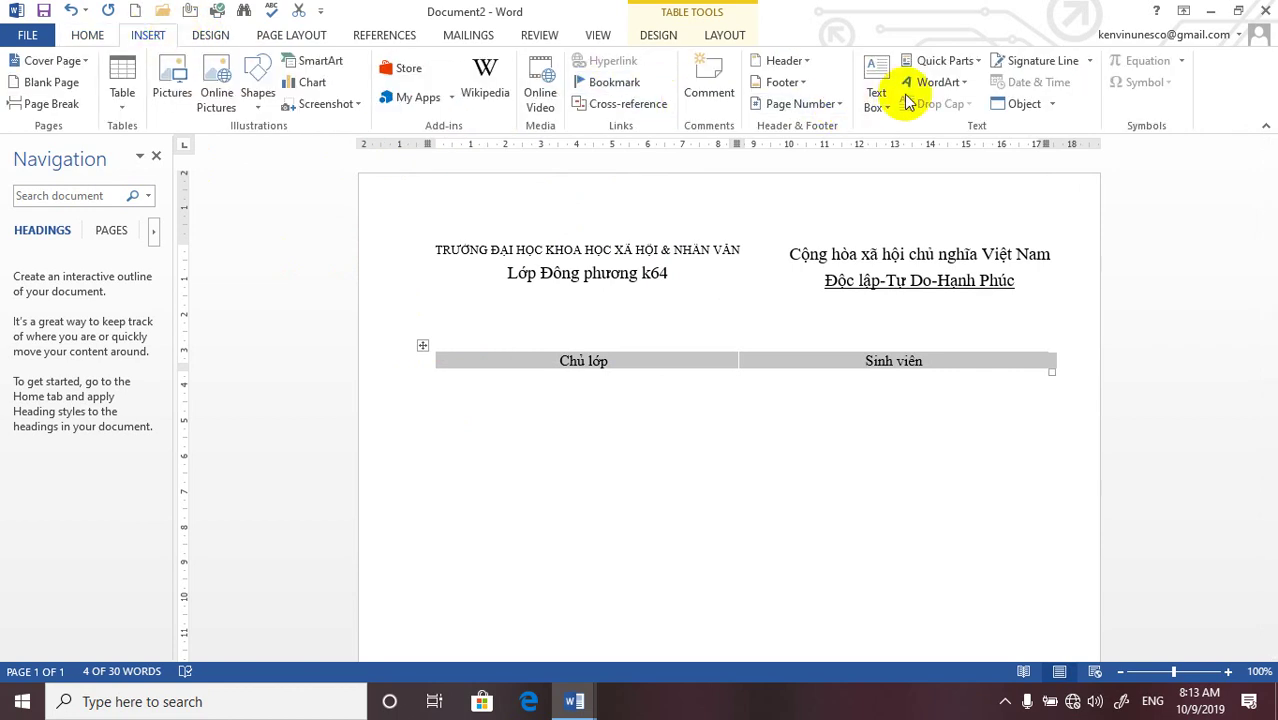
{"action": "left_click", "coordinate": [962, 65]}
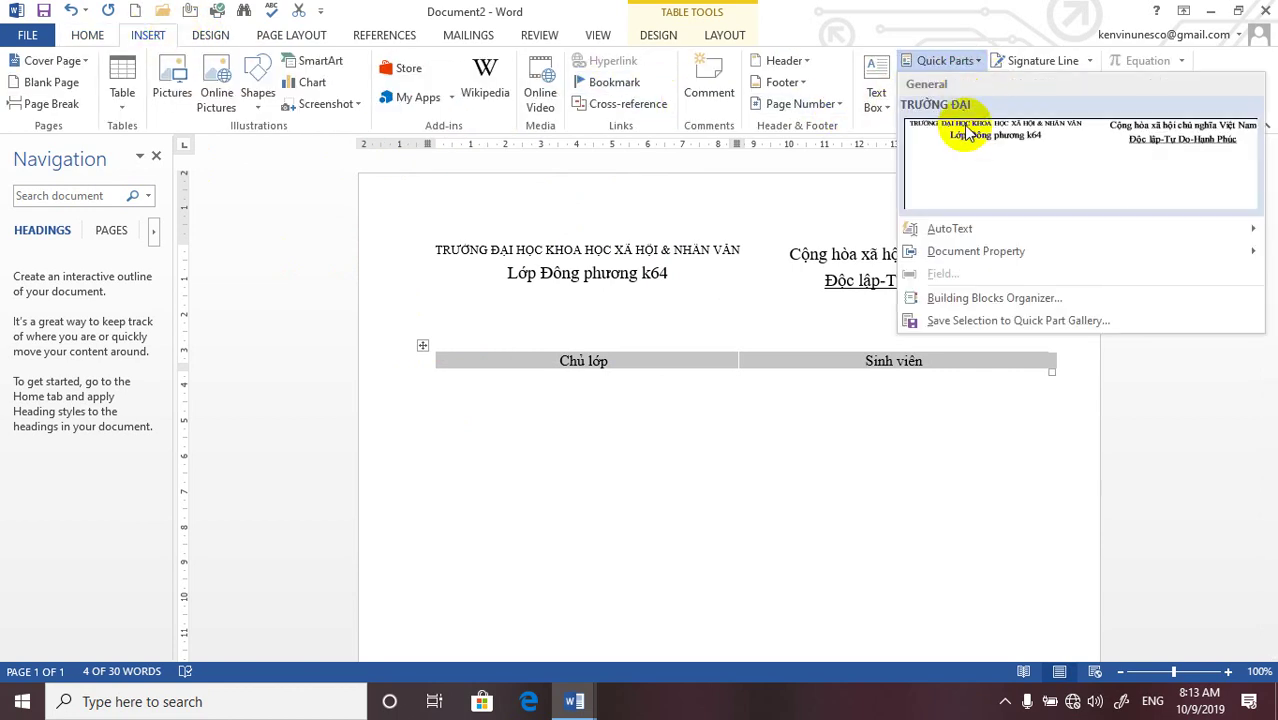
{"action": "left_click", "coordinate": [952, 321]}
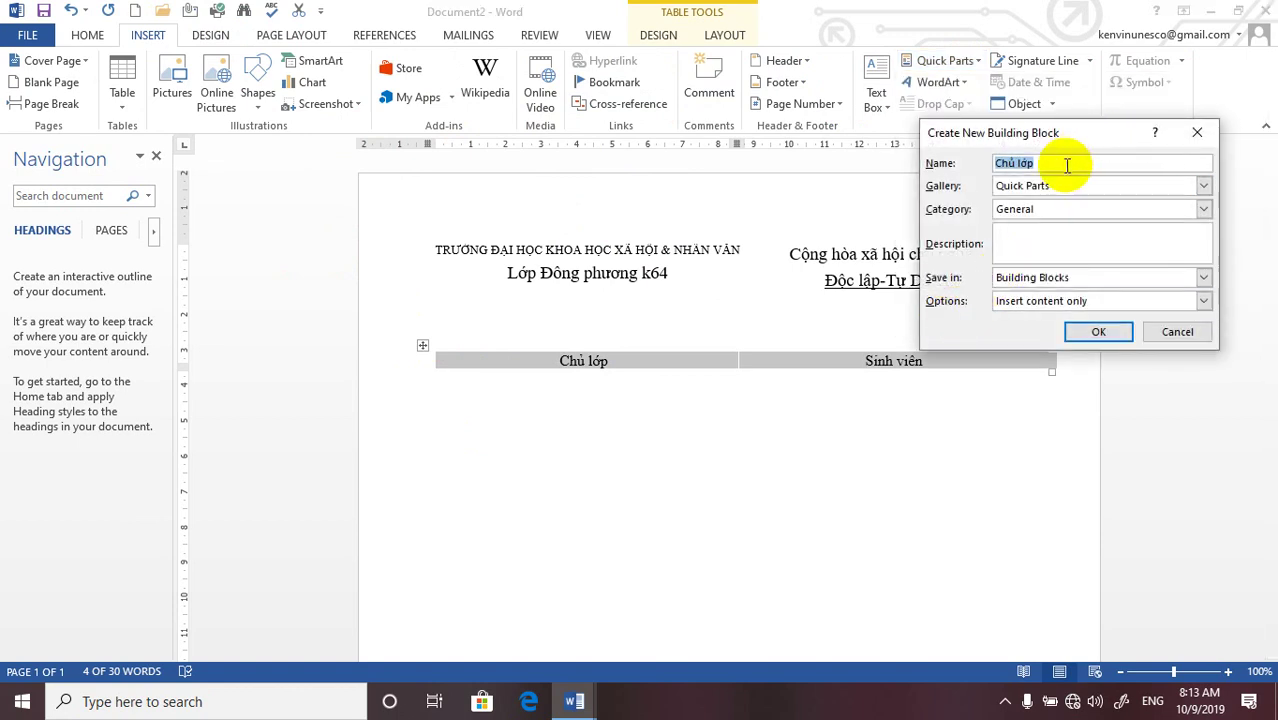
{"action": "left_click", "coordinate": [1098, 333]}
- Change the first cell's text to 'Chủ nhiệm lớp'
{"action": "left_click", "coordinate": [748, 425]}
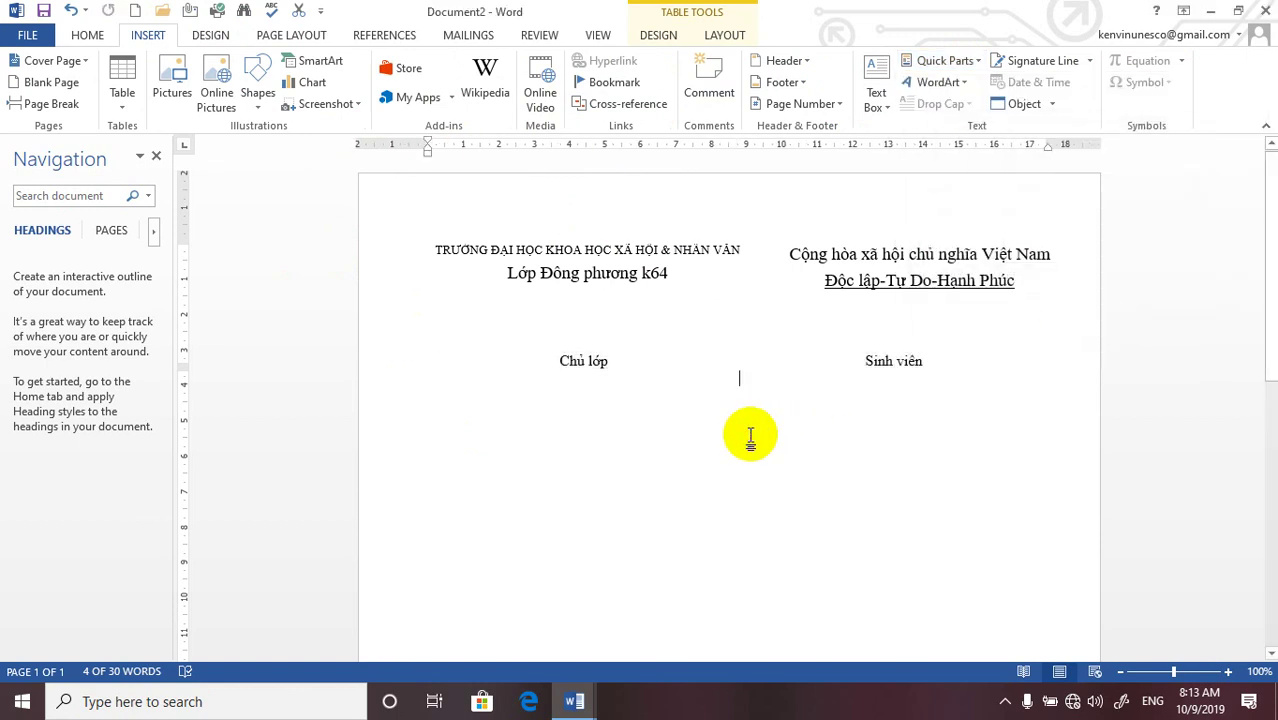
{"action": "left_click", "coordinate": [588, 361]}
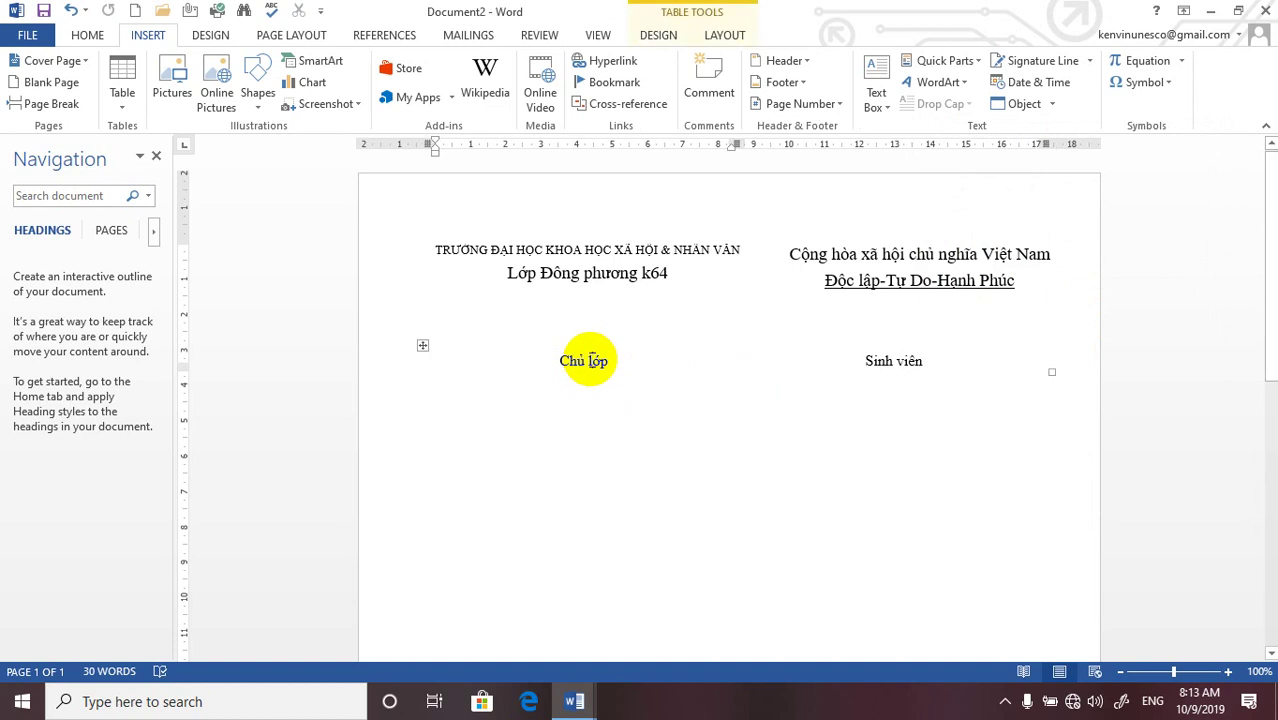
{"action": "type", "text": "nhiệm"}
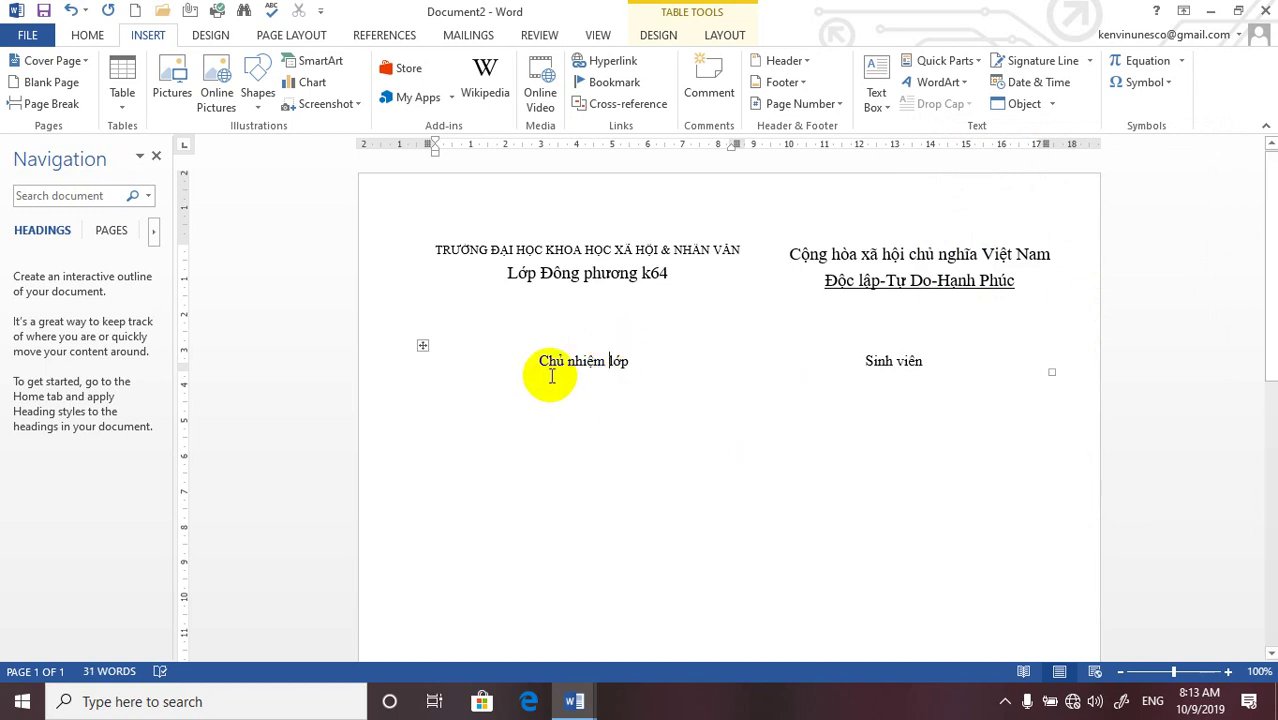
- Clear the table's text and cut the table from the document
{"action": "left_click", "coordinate": [420, 346]}
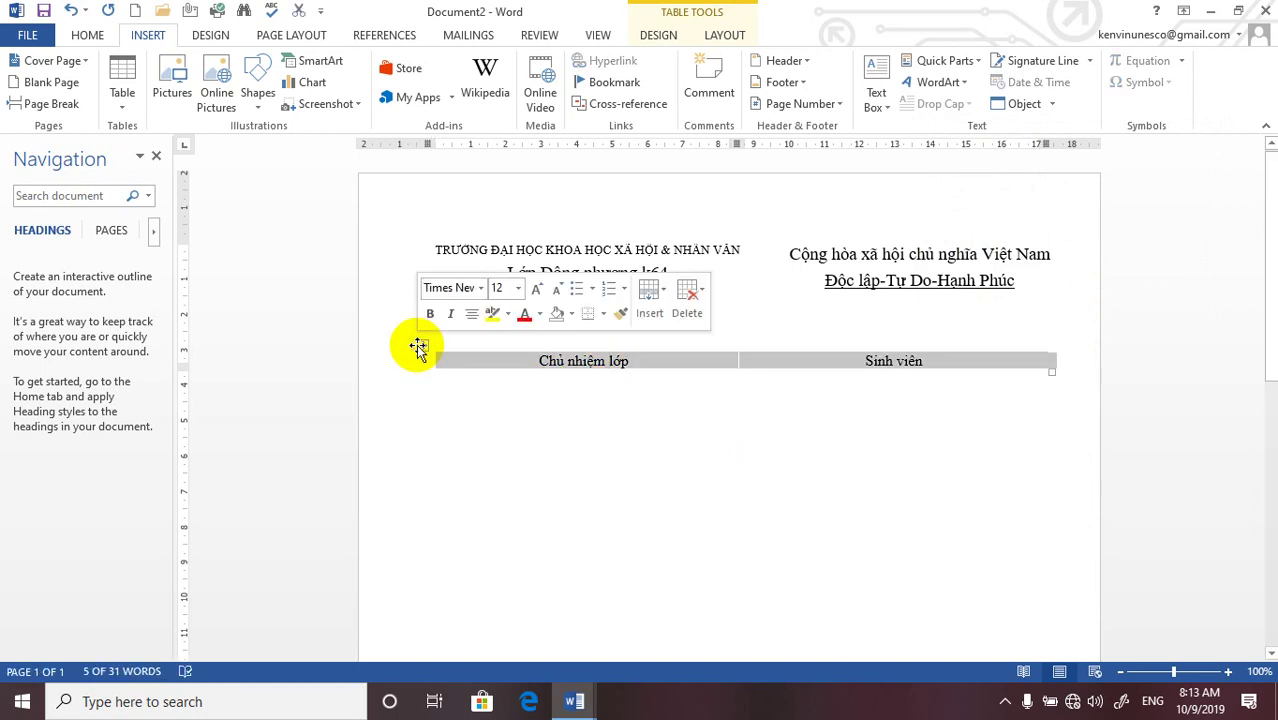
{"action": "key", "text": "Delete"}
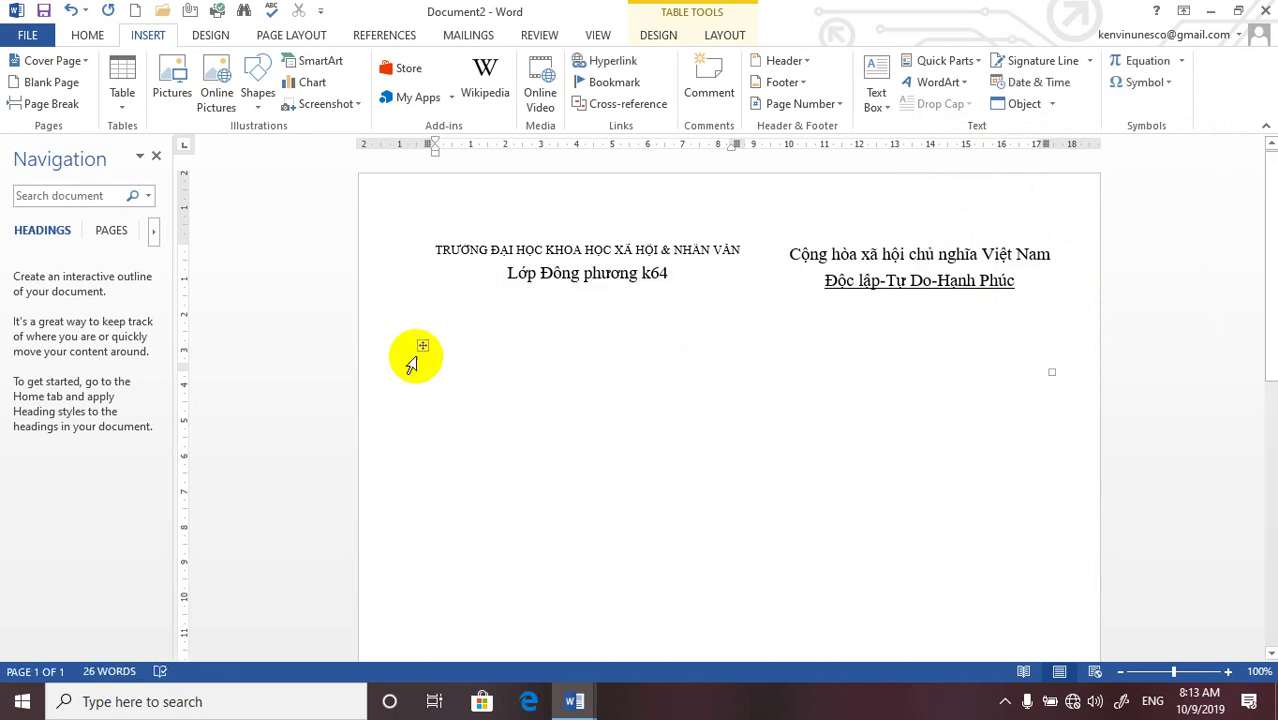
{"action": "left_click", "coordinate": [422, 345]}
{"action": "right_click", "coordinate": [422, 345]}
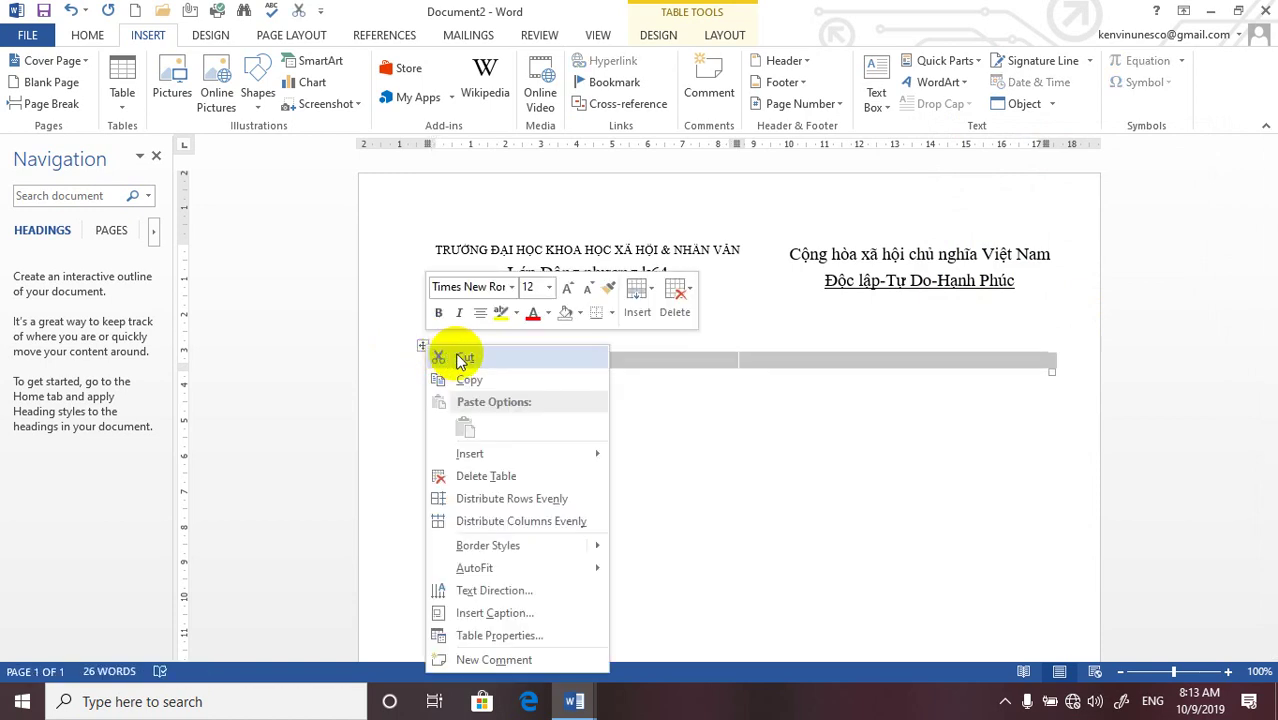
{"action": "left_click", "coordinate": [461, 359]}
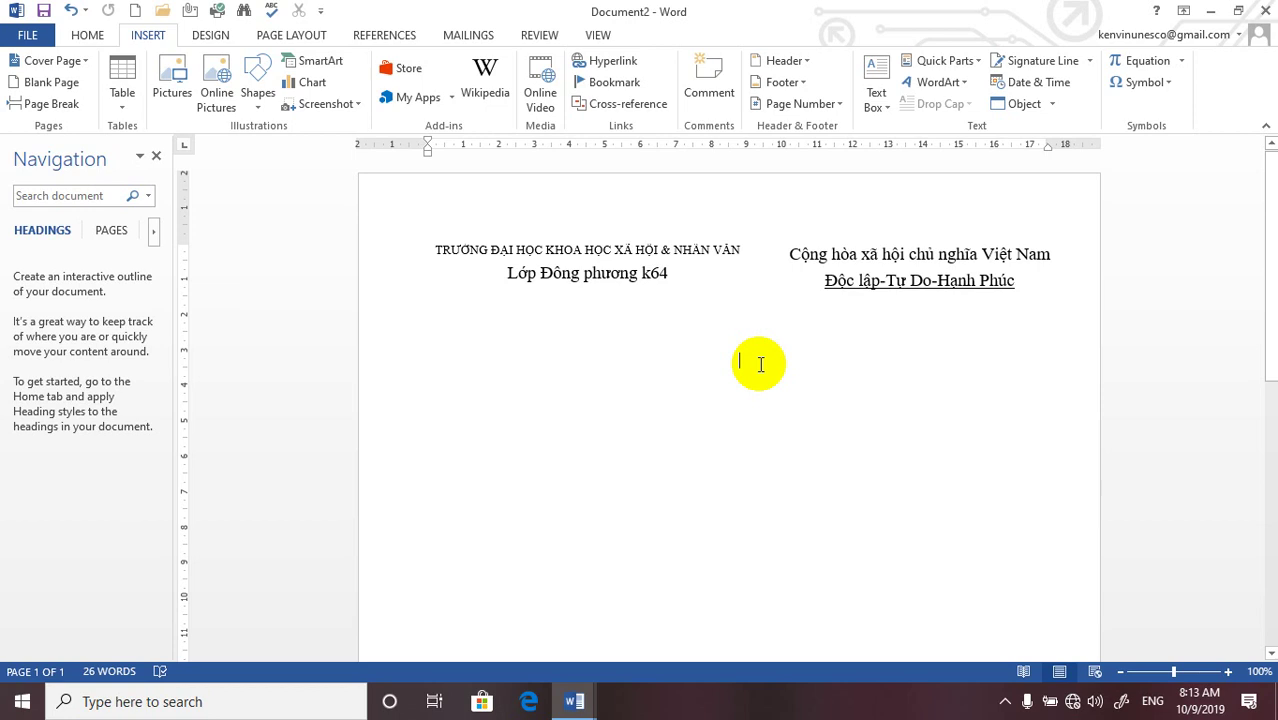
- Type the title 'ĐƠN XIN BẢO LƯU KẾT QUẢ HỌC KỲ I' on the empty line below the header
{"action": "left_click", "coordinate": [758, 363]}
{"action": "type", "text": "Đ"}
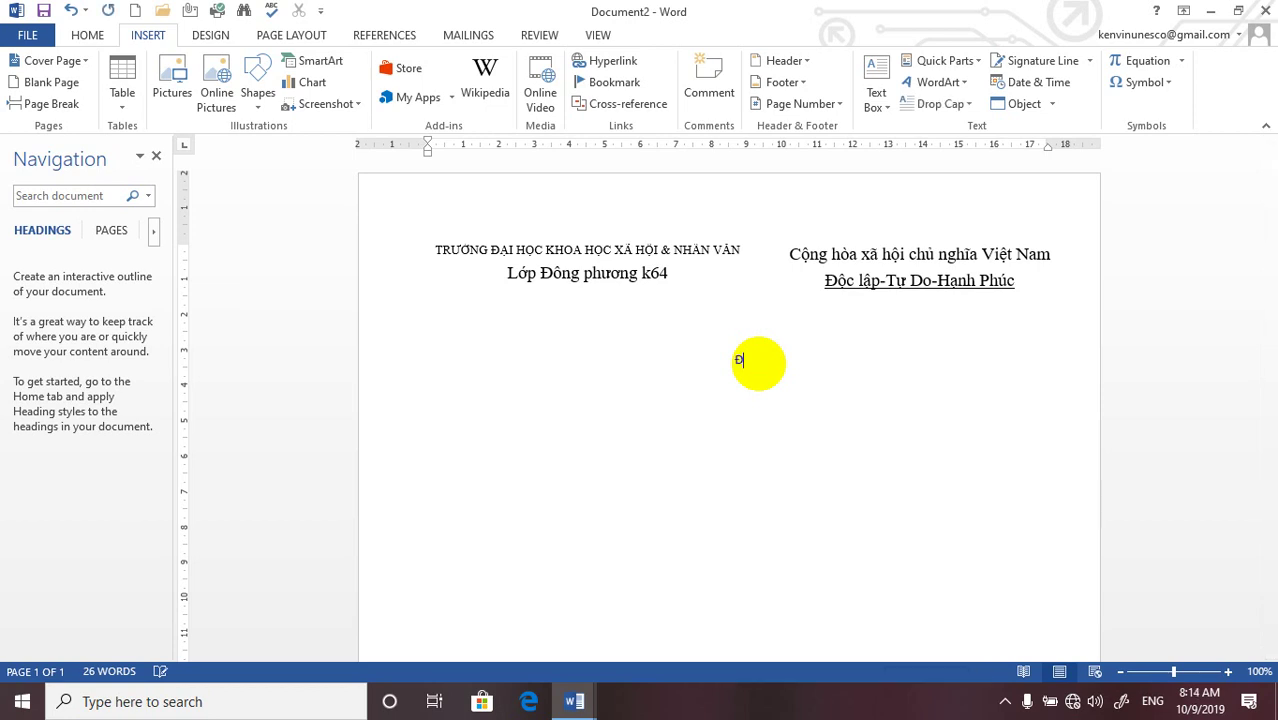
{"action": "type", "text": "ƠN"}
{"action": "type", "text": " XI"}
{"action": "type", "text": "N "}
{"action": "type", "text": "BAO"}
{"action": "type", "text": "LƯ"}
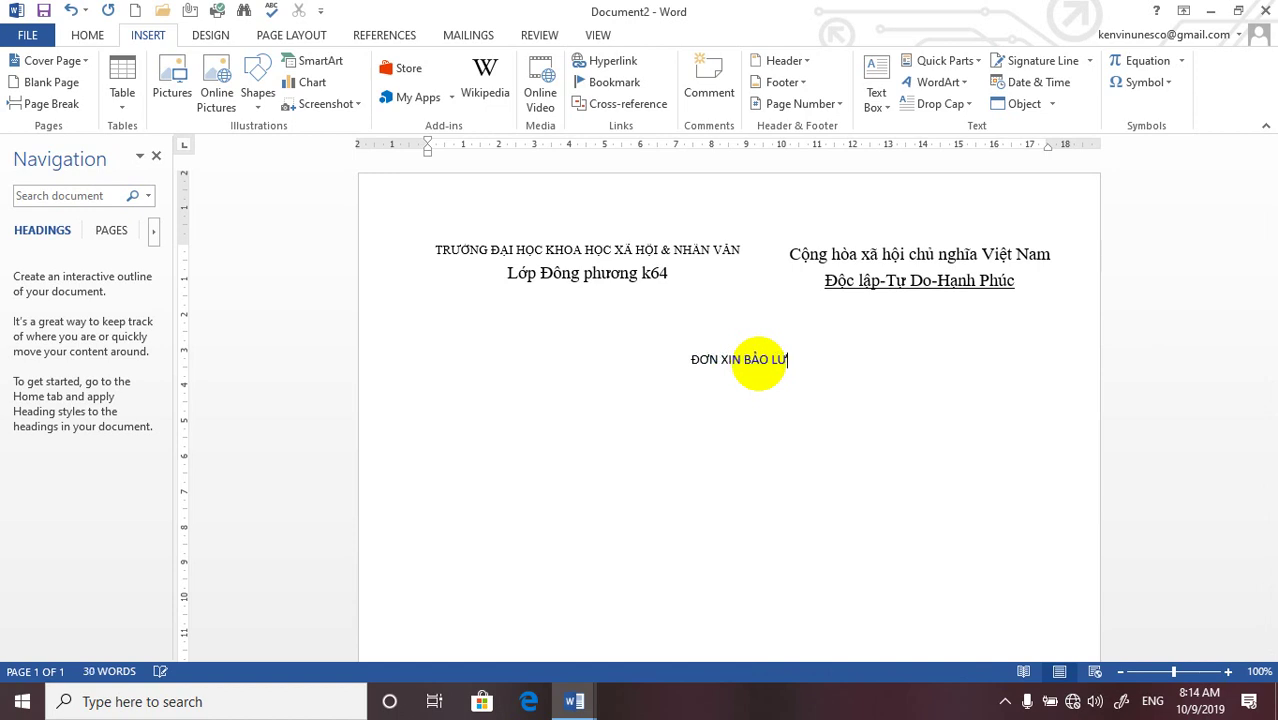
{"action": "type", "text": "U"}
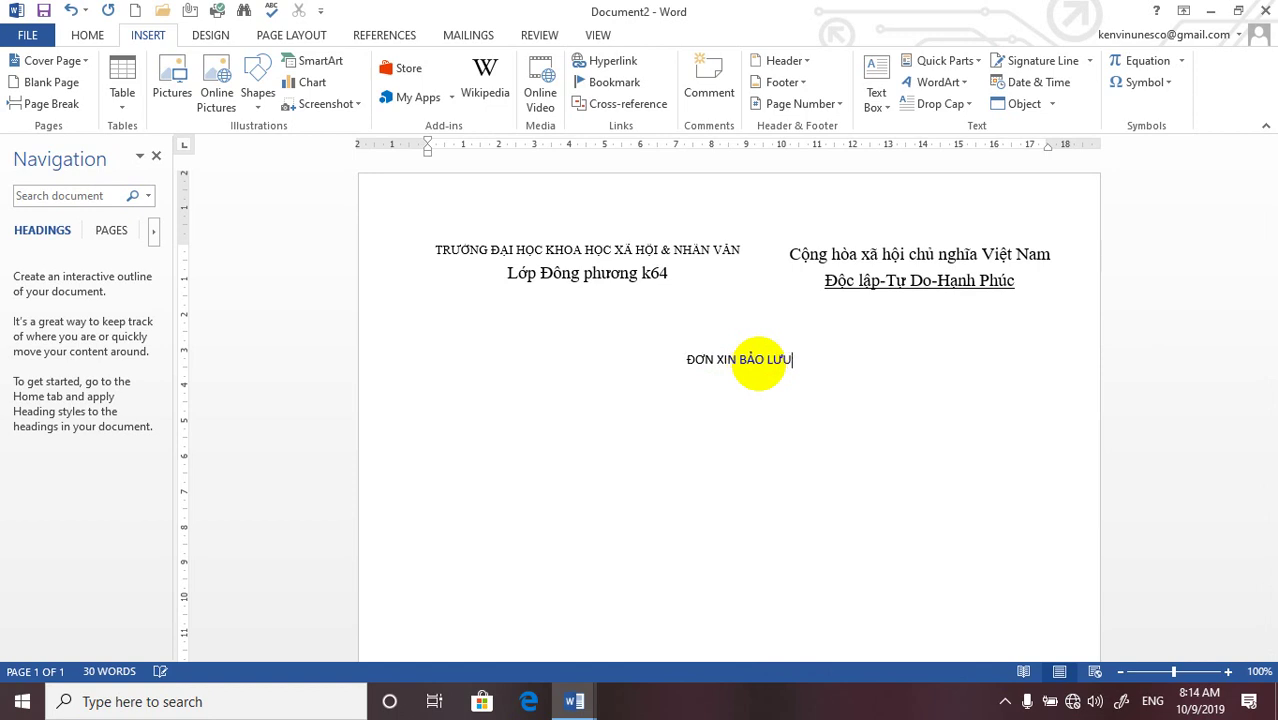
{"action": "type", "text": "KẾT"}
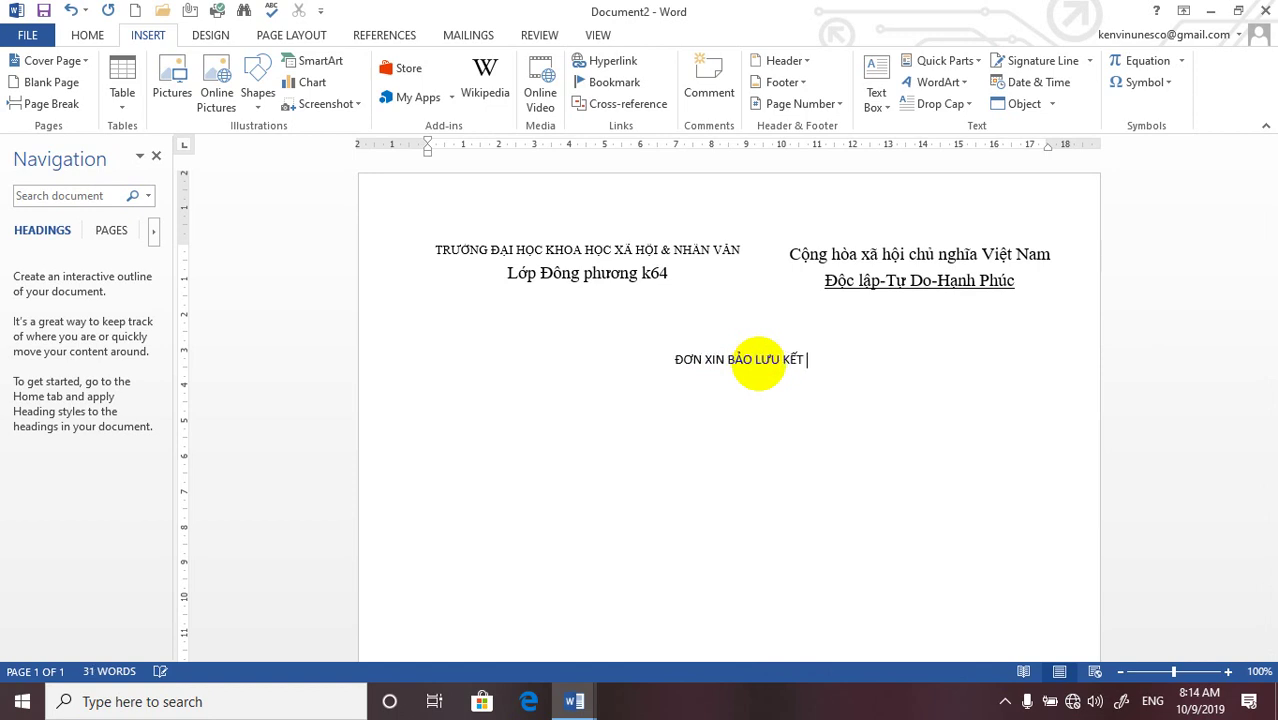
{"action": "type", "text": "QUA"}
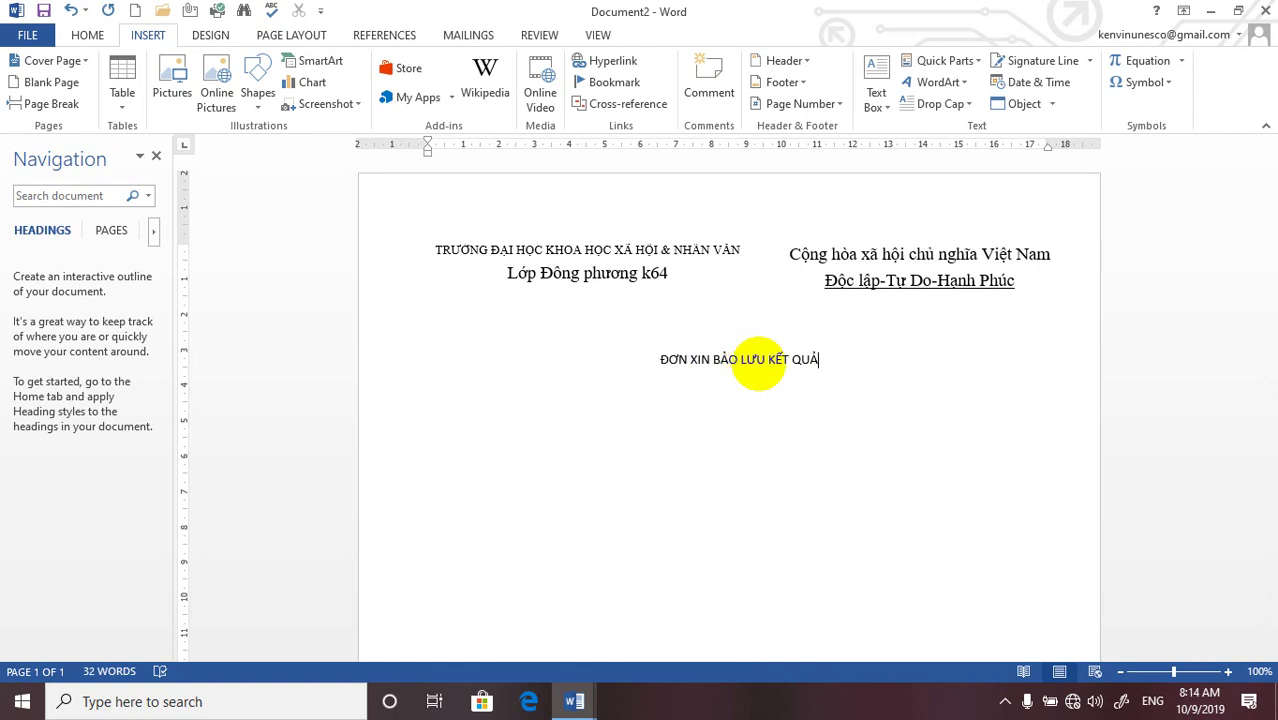
{"action": "type", "text": " HỌCK"}
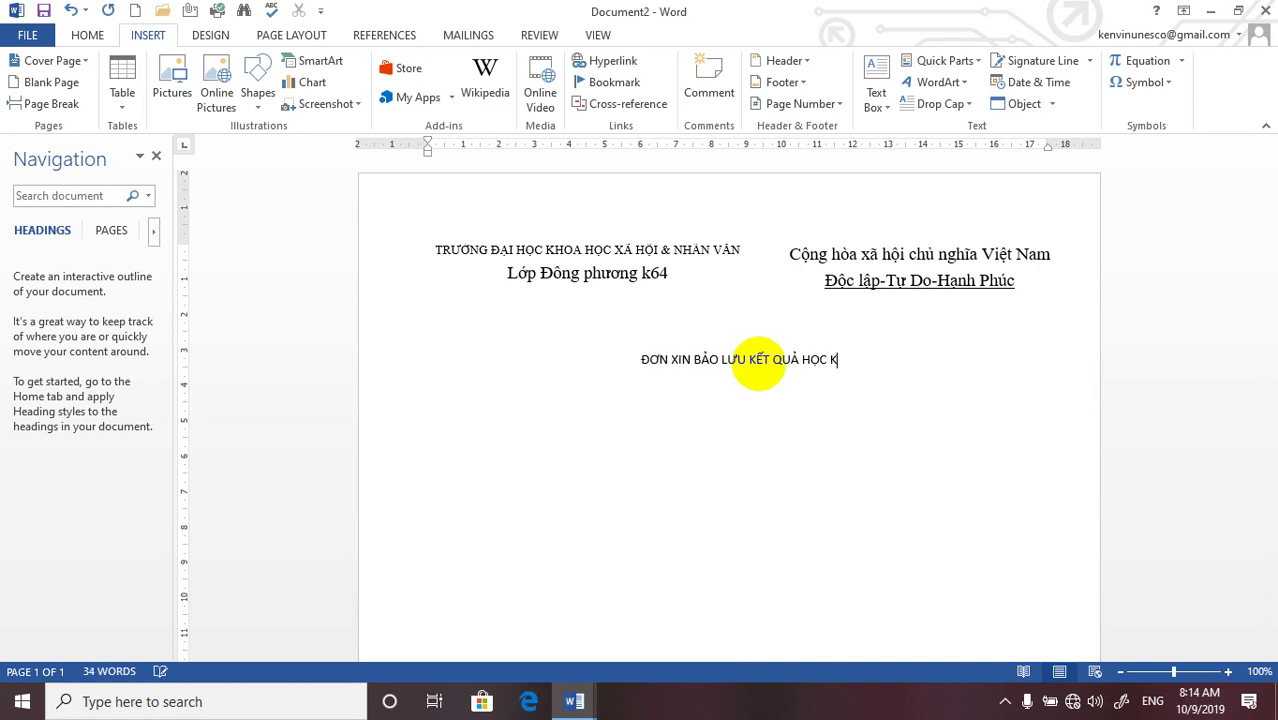
{"action": "type", "text": "Ỳ I"}
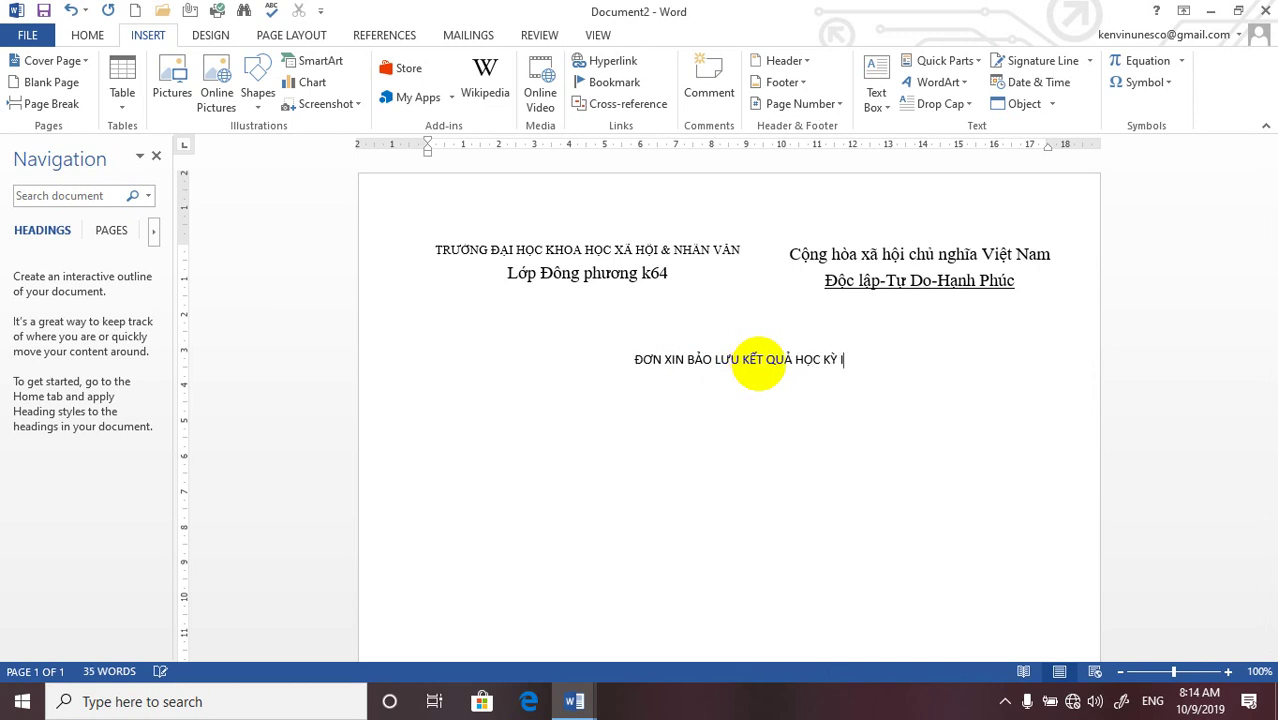
- Enlarge the title's font two steps and start a new line below it
{"action": "triple_click", "coordinate": [758, 363]}
{"action": "key", "text": "ctrl+shift+period"}
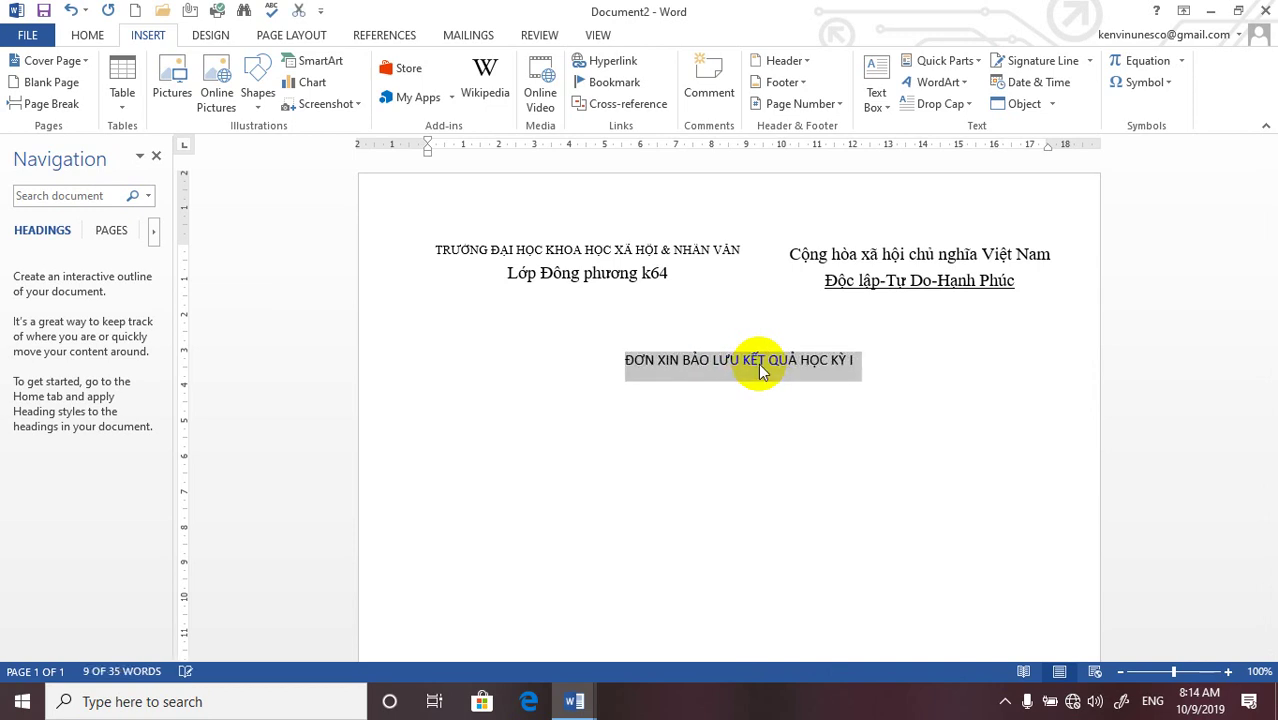
{"action": "key", "text": "ctrl+shift+period"}
{"action": "key", "text": "ctrl+shift+period"}
{"action": "key", "text": "ctrl+shift+period"}
{"action": "key", "text": "ctrl+shift+period"}
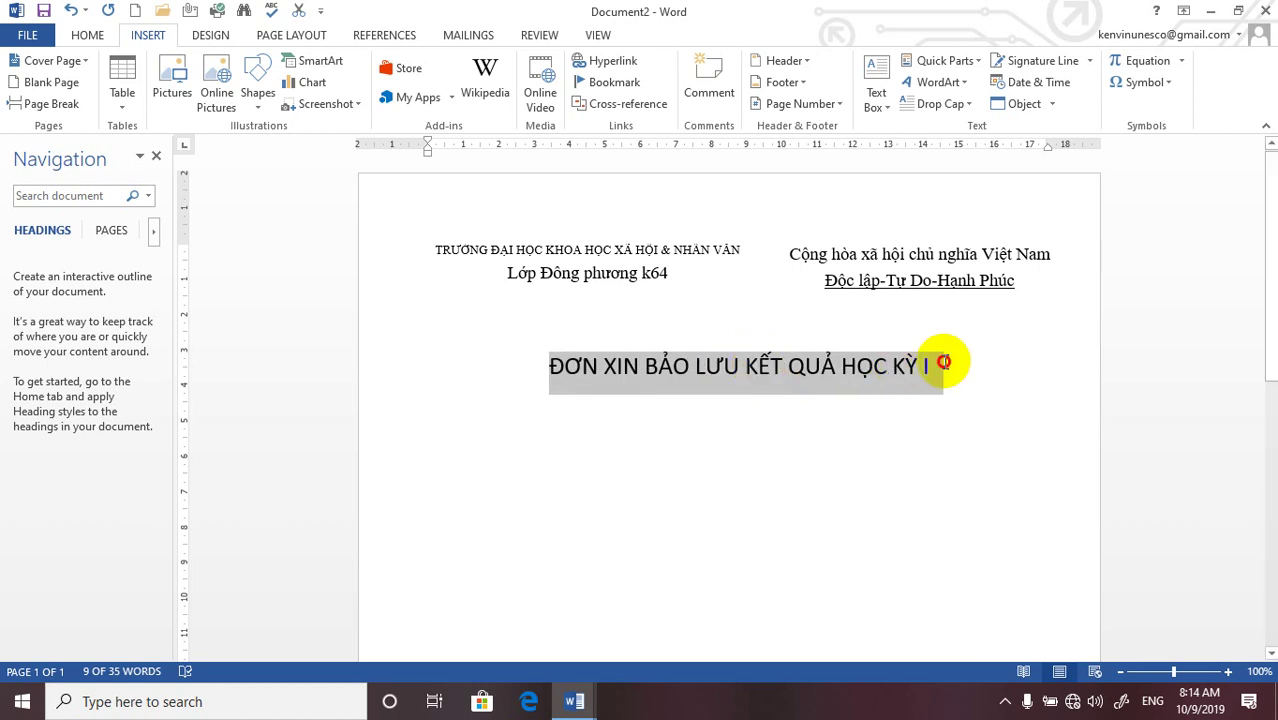
{"action": "left_click", "coordinate": [935, 362]}
{"action": "key", "text": "Return"}
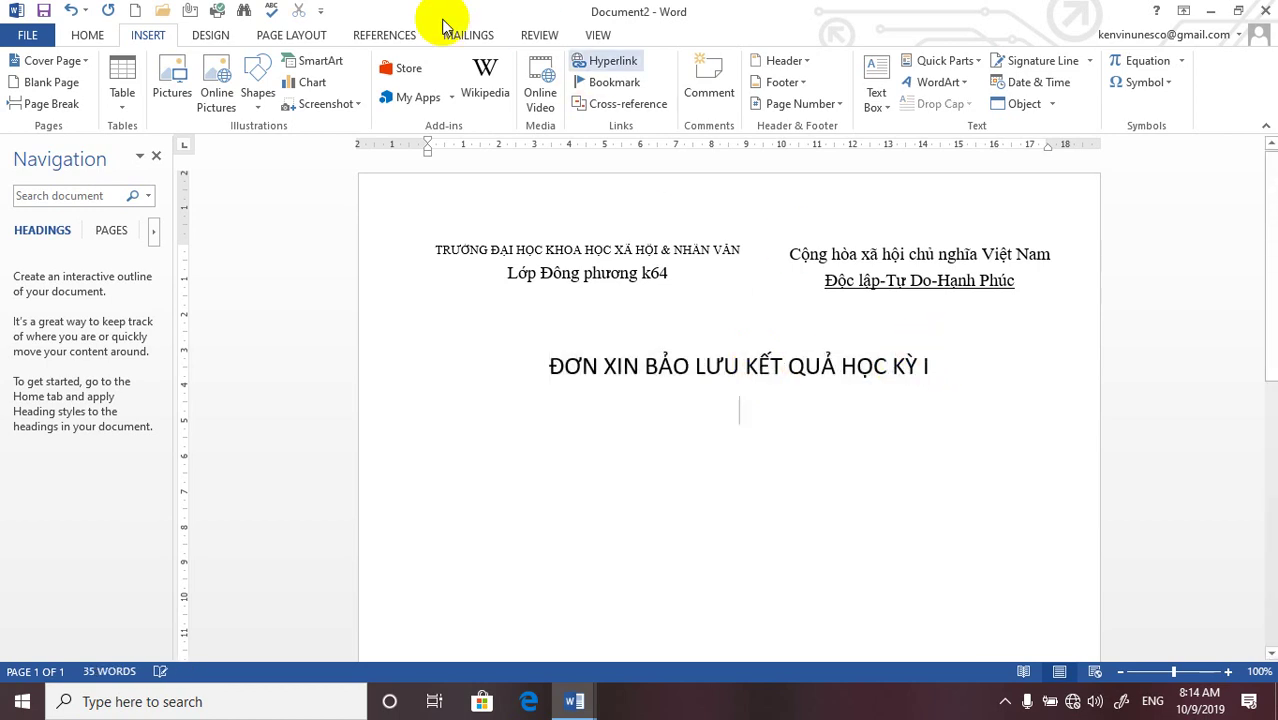
- Left-align the new line, set its font to Times New Roman and pick a font size
{"action": "left_click", "coordinate": [87, 35]}
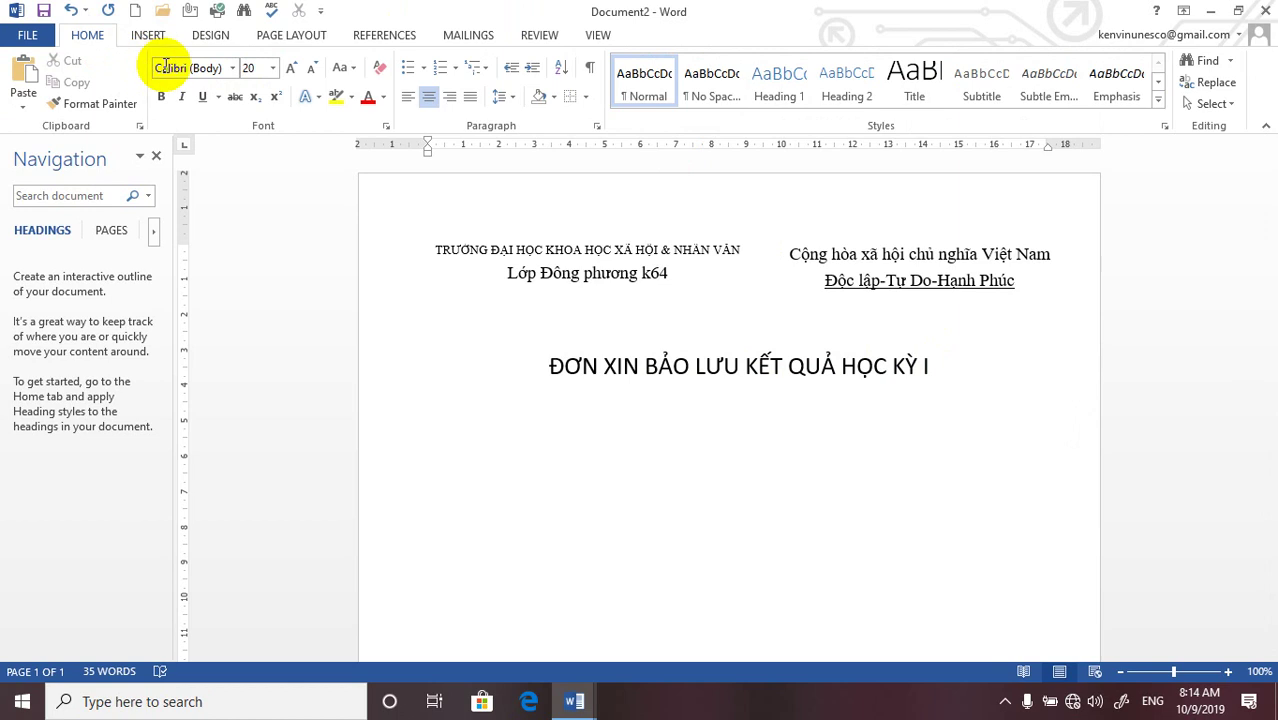
{"action": "left_click", "coordinate": [409, 100]}
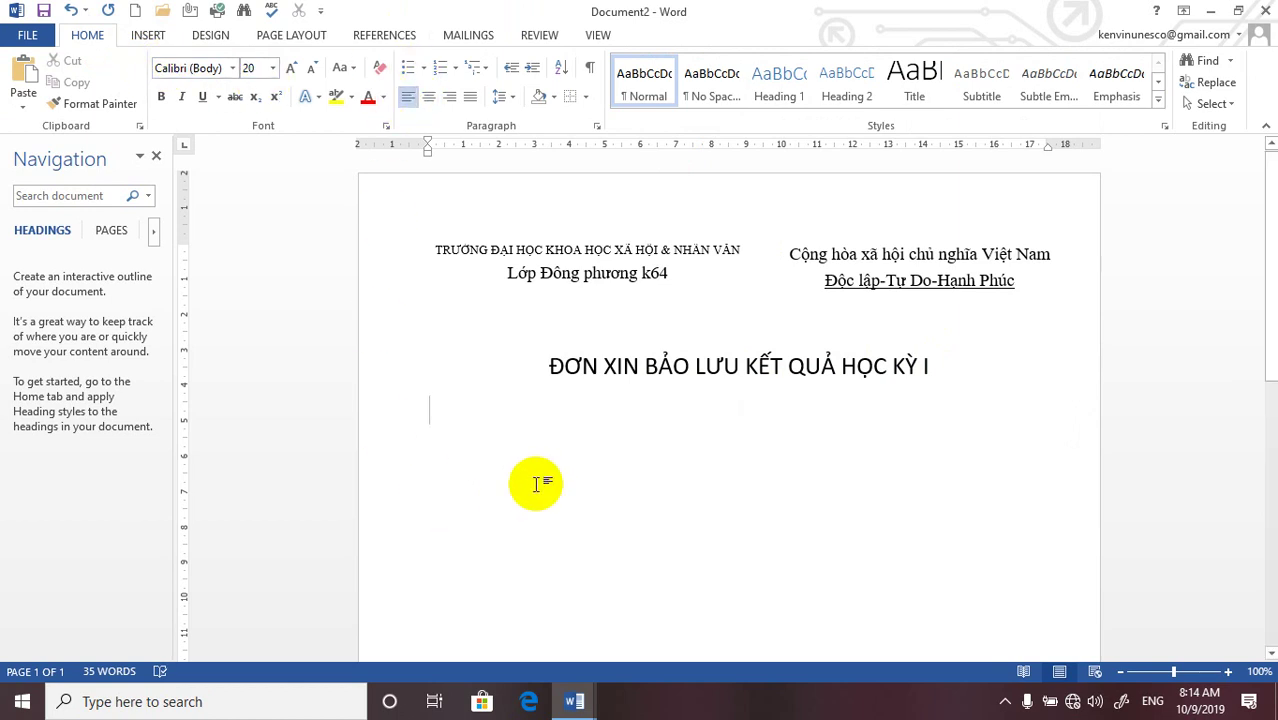
{"action": "left_click", "coordinate": [233, 68]}
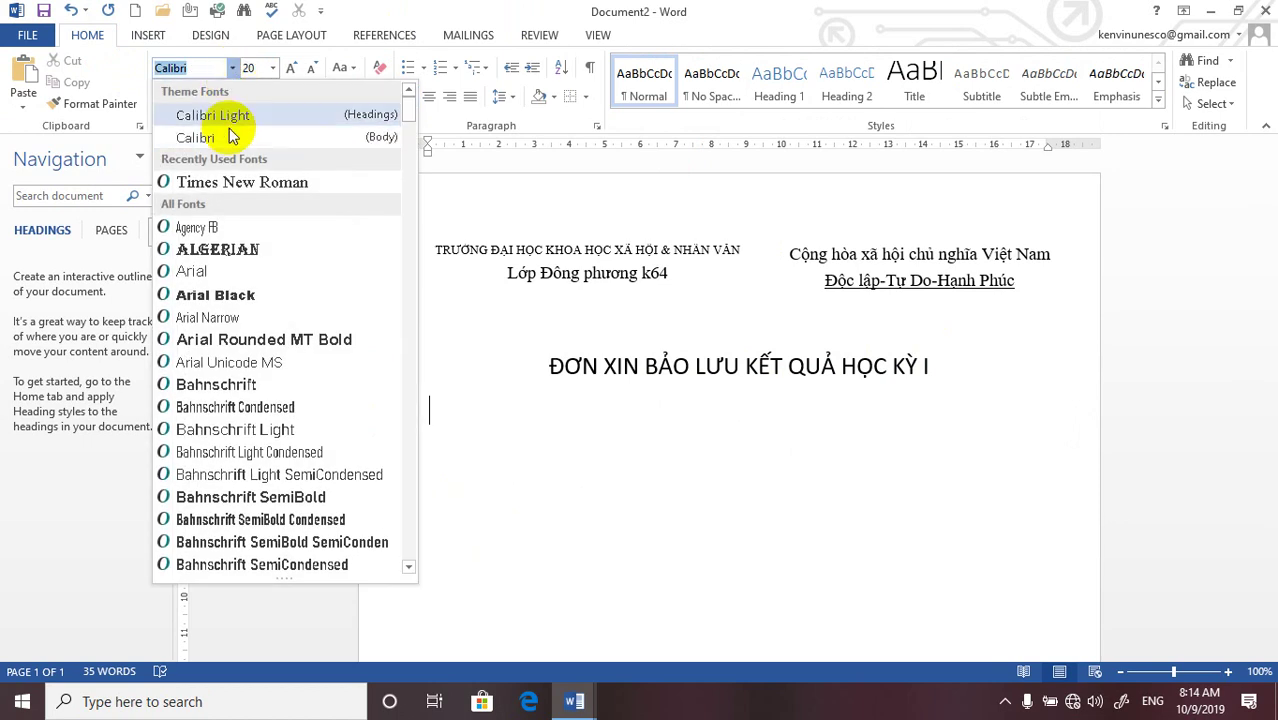
{"action": "left_click", "coordinate": [200, 182]}
{"action": "left_click", "coordinate": [272, 68]}
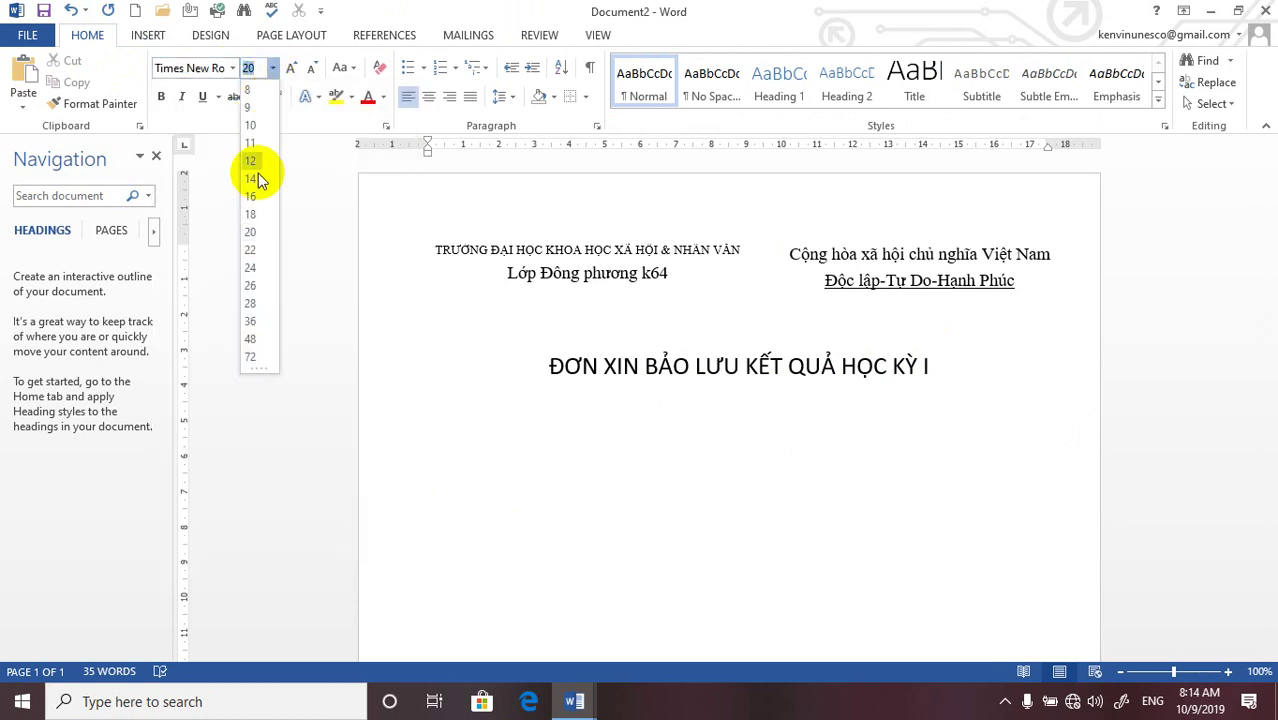
{"action": "left_click", "coordinate": [257, 179]}
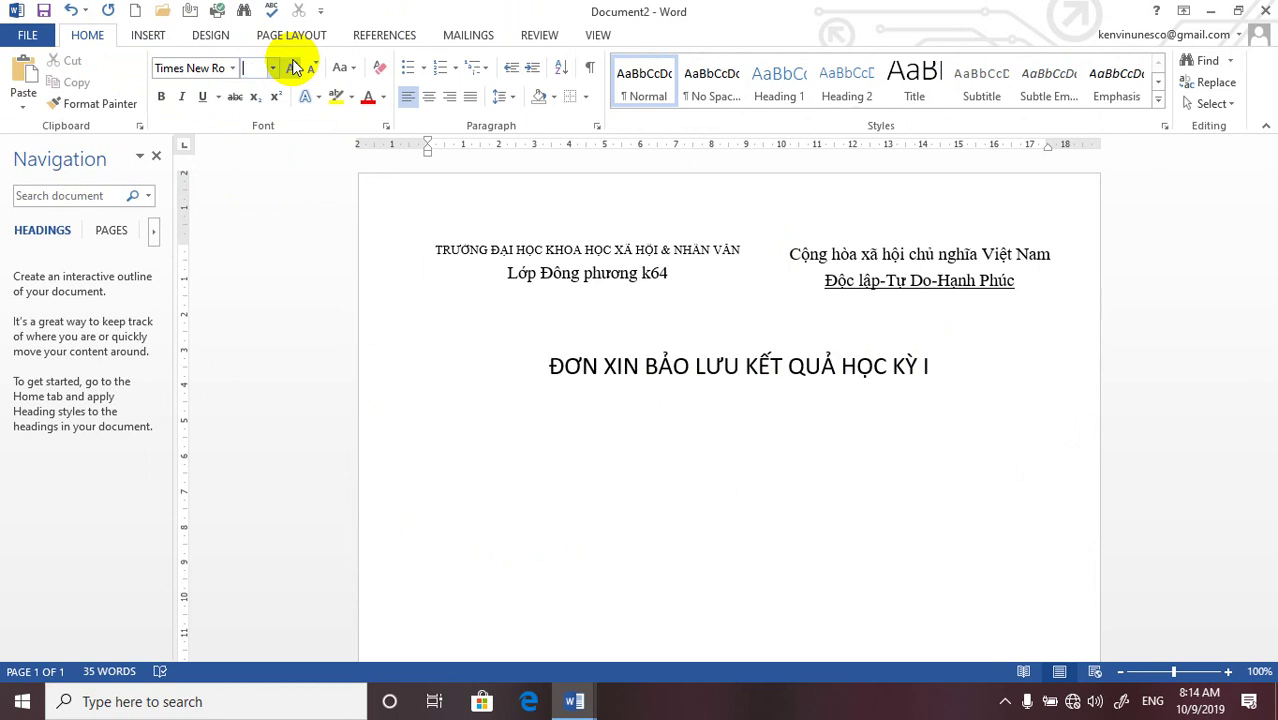
- Set the font size to 13 and type 'Kính gửi: Ban giáo vụ,'
{"action": "type", "text": "13"}
{"action": "key", "text": "Return"}
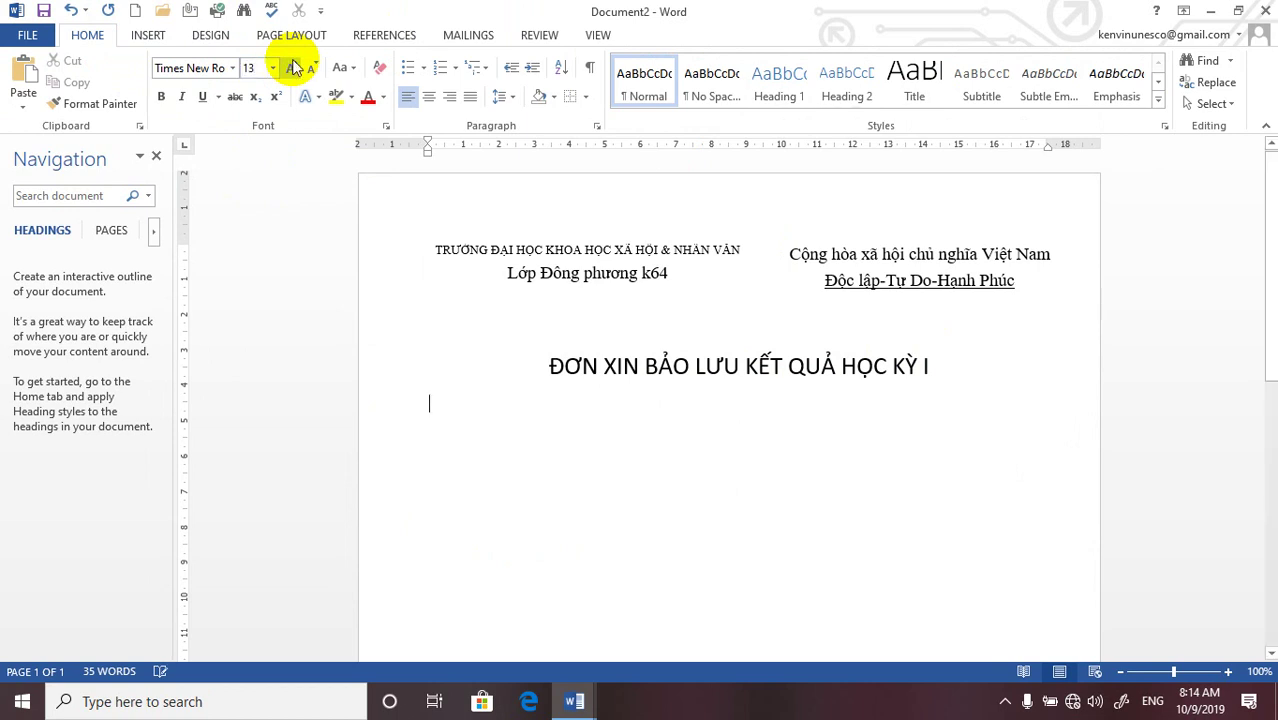
{"action": "type", "text": "K"}
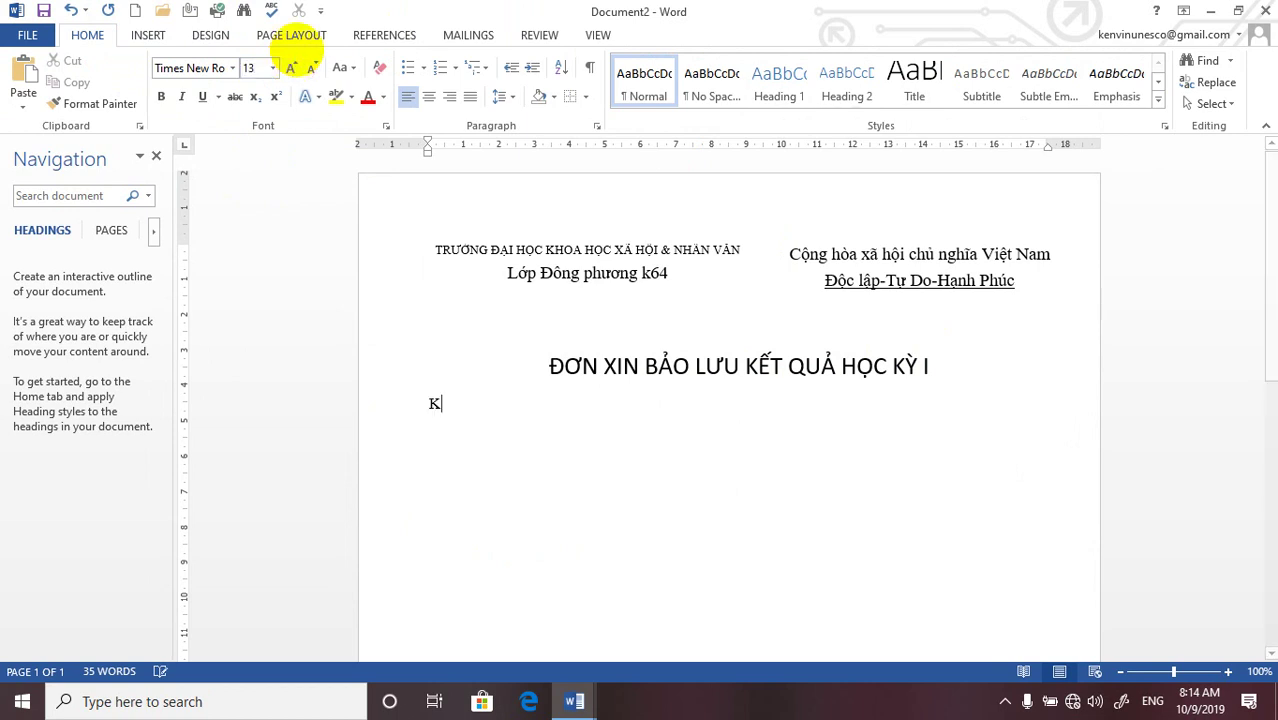
{"action": "type", "text": "ính g"}
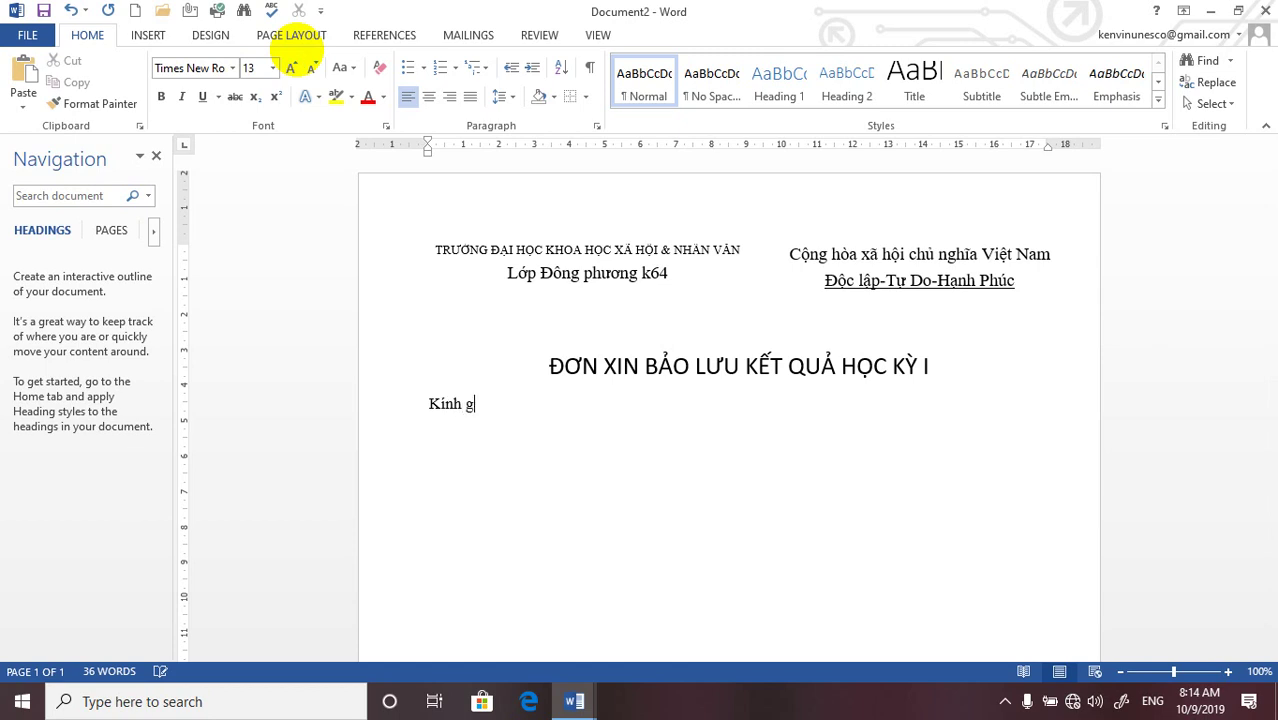
{"action": "type", "text": "ửi"}
{"action": "type", "text": ": "}
{"action": "type", "text": "Trườ"}
{"action": "type", "text": "ng đại"}
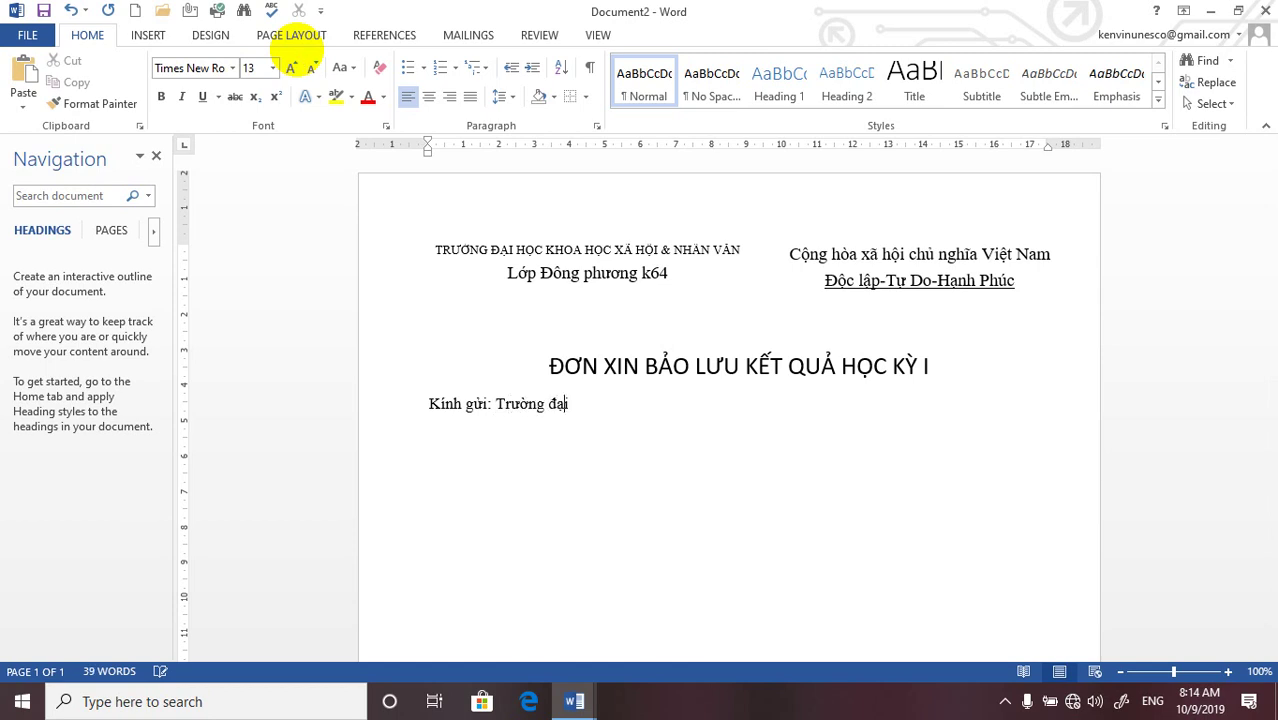
{"action": "key", "text": "BackSpace"}
{"action": "key", "text": "BackSpace"}
{"action": "key", "text": "BackSpace"}
{"action": "key", "text": "BackSpace"}
{"action": "key", "text": "BackSpace"}
{"action": "key", "text": "BackSpace"}
{"action": "key", "text": "BackSpace"}
{"action": "key", "text": "BackSpace"}
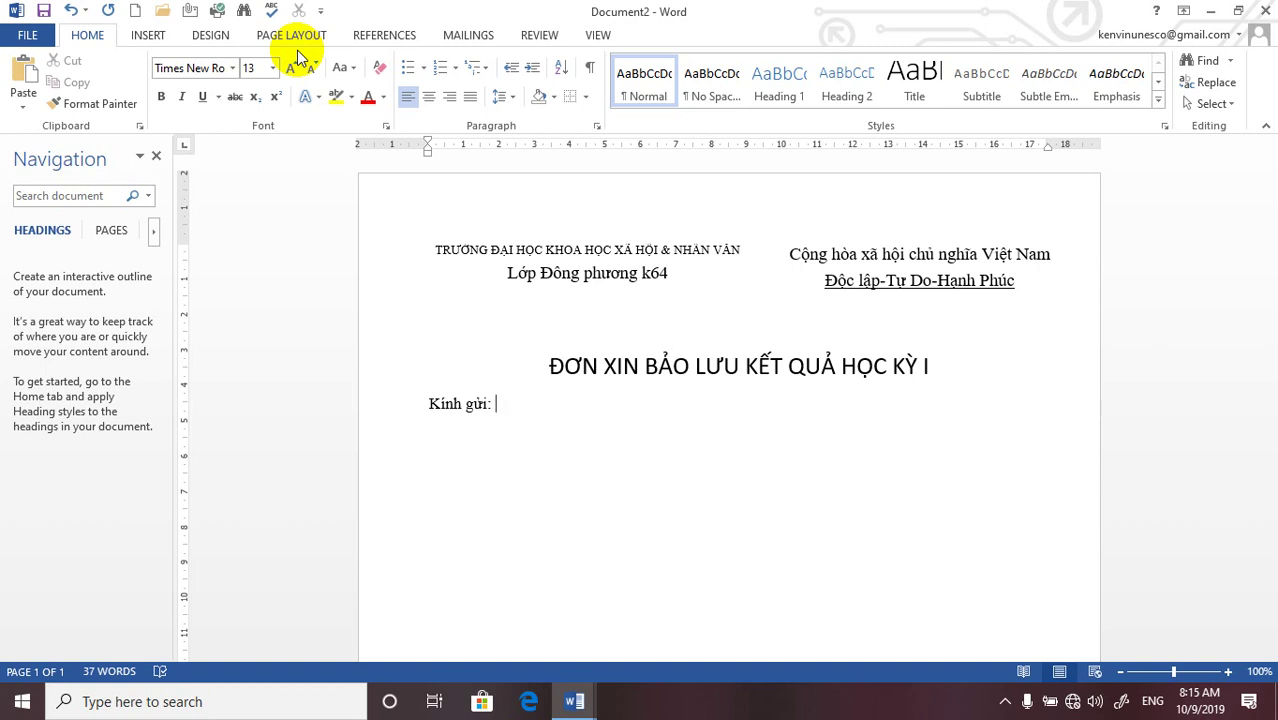
{"action": "type", "text": "Bạn"}
{"action": "type", "text": " giáo"}
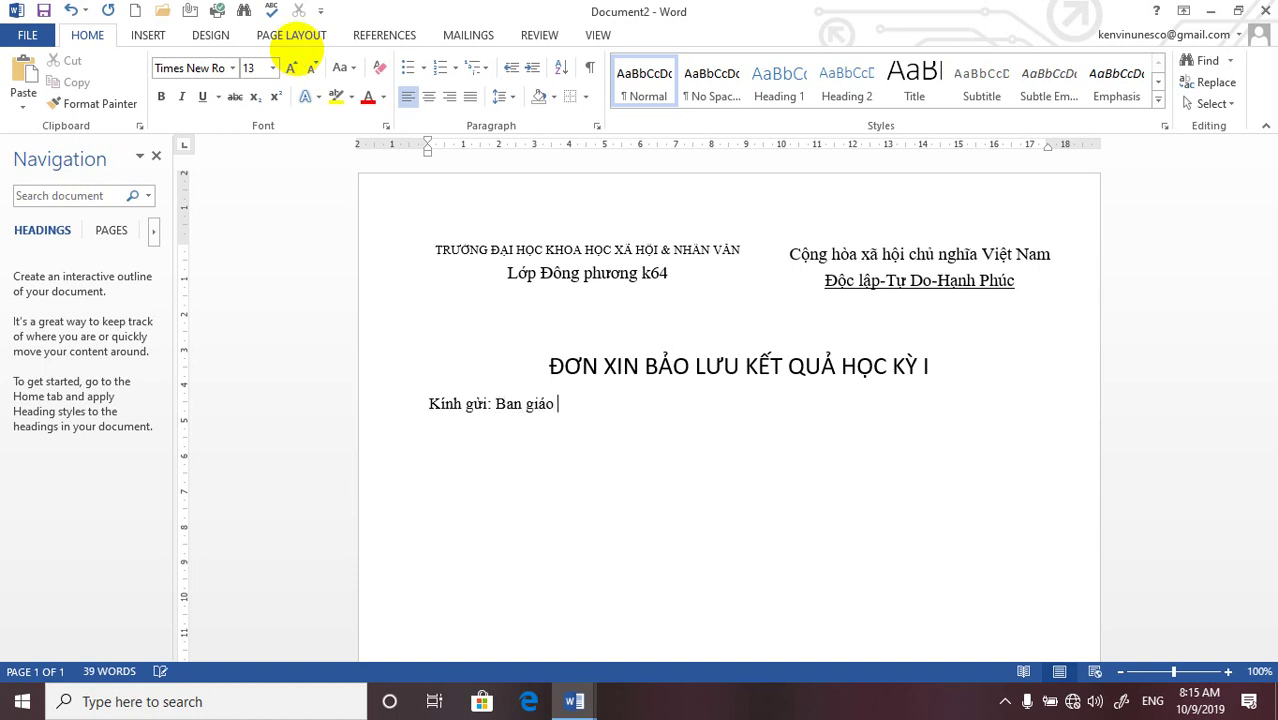
{"action": "type", "text": " vụ"}
{"action": "type", "text": ",   "}
{"action": "type", "text": "đ"}
- Finish the salutation with 'đồng kính gửi Thầy Chủ nhiệm lớp.' and start a new line
{"action": "key", "text": "BackSpace"}
{"action": "key", "text": "BackSpace"}
{"action": "type", "text": "đ"}
{"action": "type", "text": "ôn"}
{"action": "type", "text": "g "}
{"action": "type", "text": "kinh"}
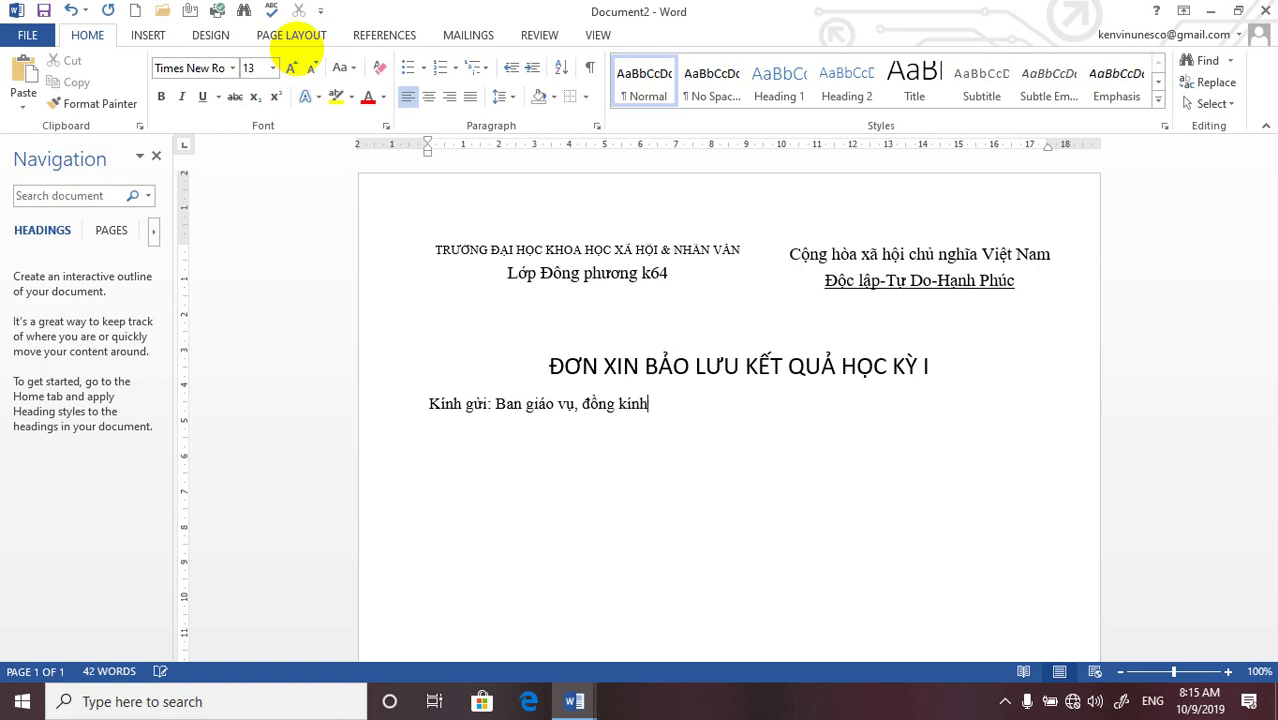
{"action": "type", "text": "ư"}
{"action": "type", "text": "ửi"}
{"action": "type", "text": " T"}
{"action": "type", "text": "hầy c"}
{"action": "key", "text": "BackSpace"}
{"action": "type", "text": "Chủ n"}
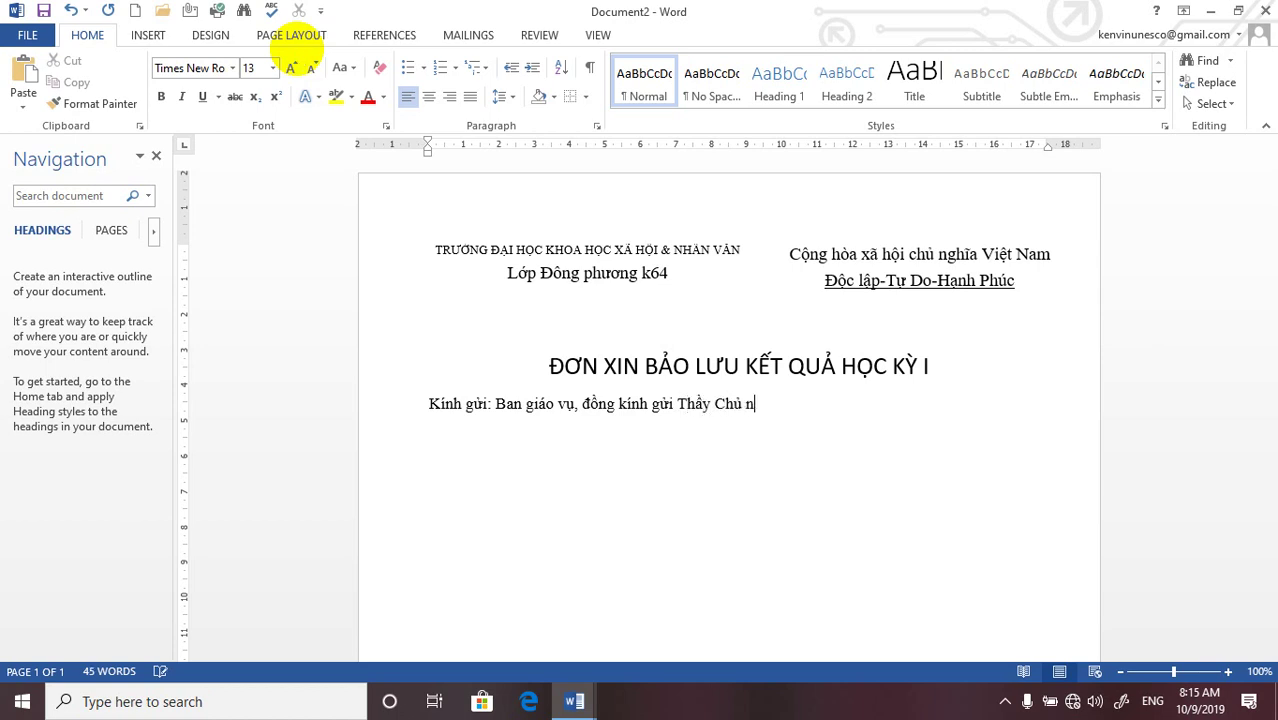
{"action": "type", "text": "hiêm"}
{"action": "type", "text": "lớp"}
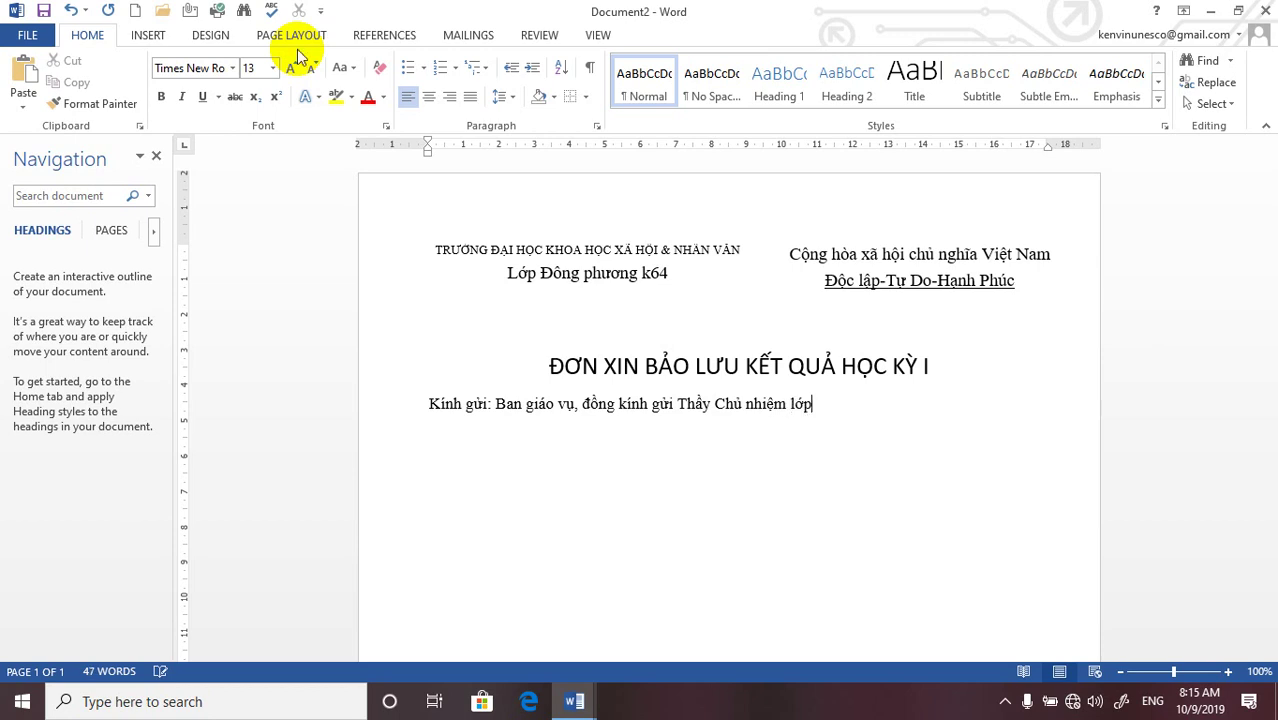
{"action": "type", "text": "."}
{"action": "key", "text": "Return"}
- Type 'Tên em là:' with the student's name, then begin 'Em xin làm đơn gửi đến nhà trường một việc như sau: Do bố mẹ em…'
{"action": "type", "text": "Tê"}
{"action": "type", "text": "n em là"}
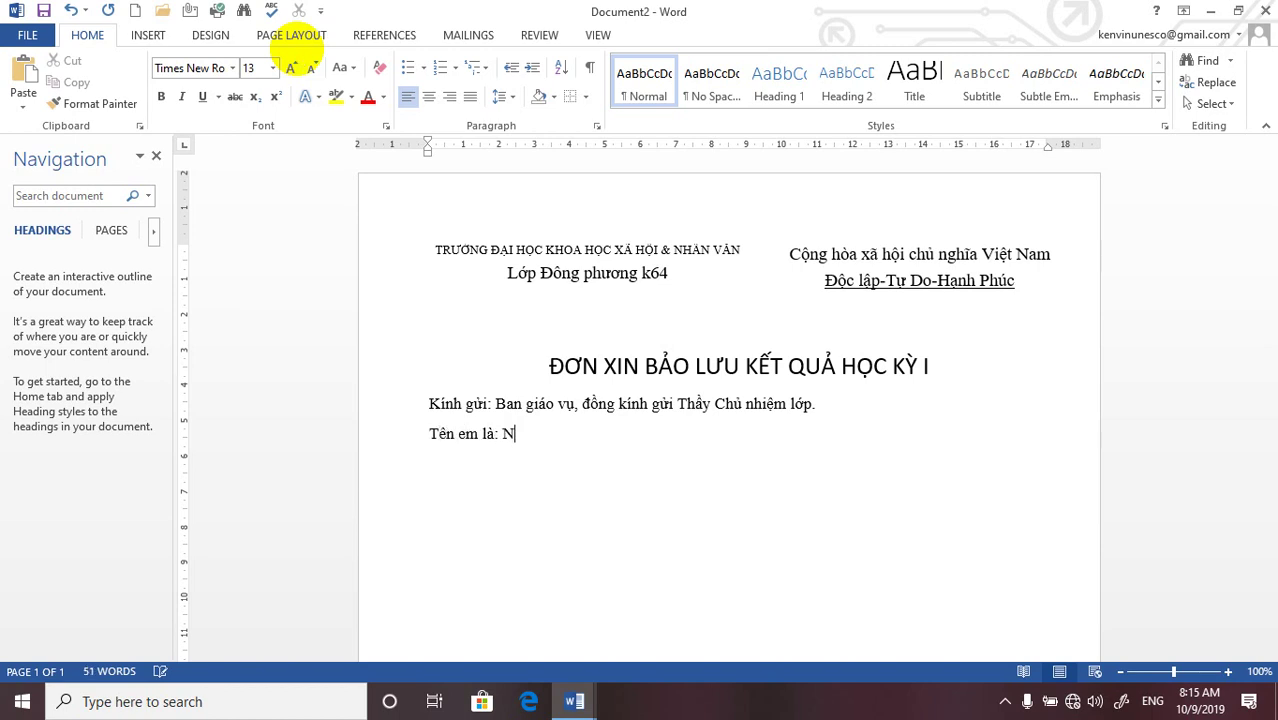
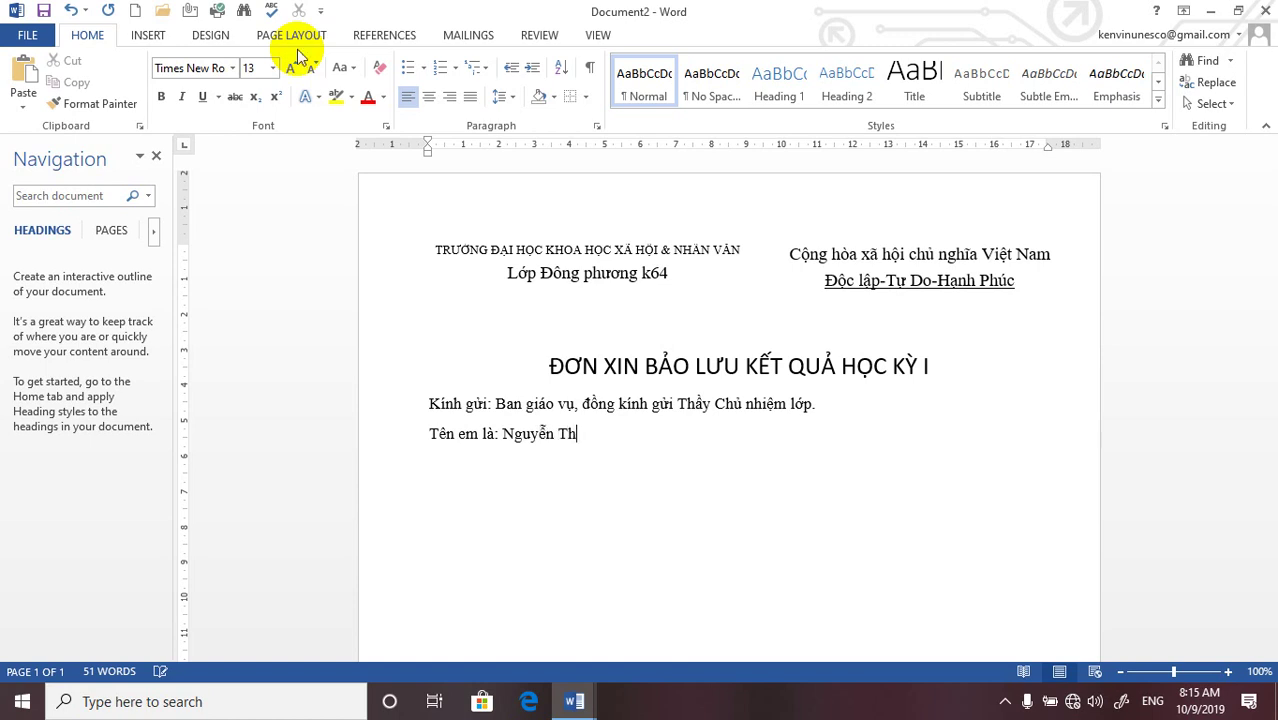
{"action": "type", "text": "Em "}
{"action": "type", "text": "xin la"}
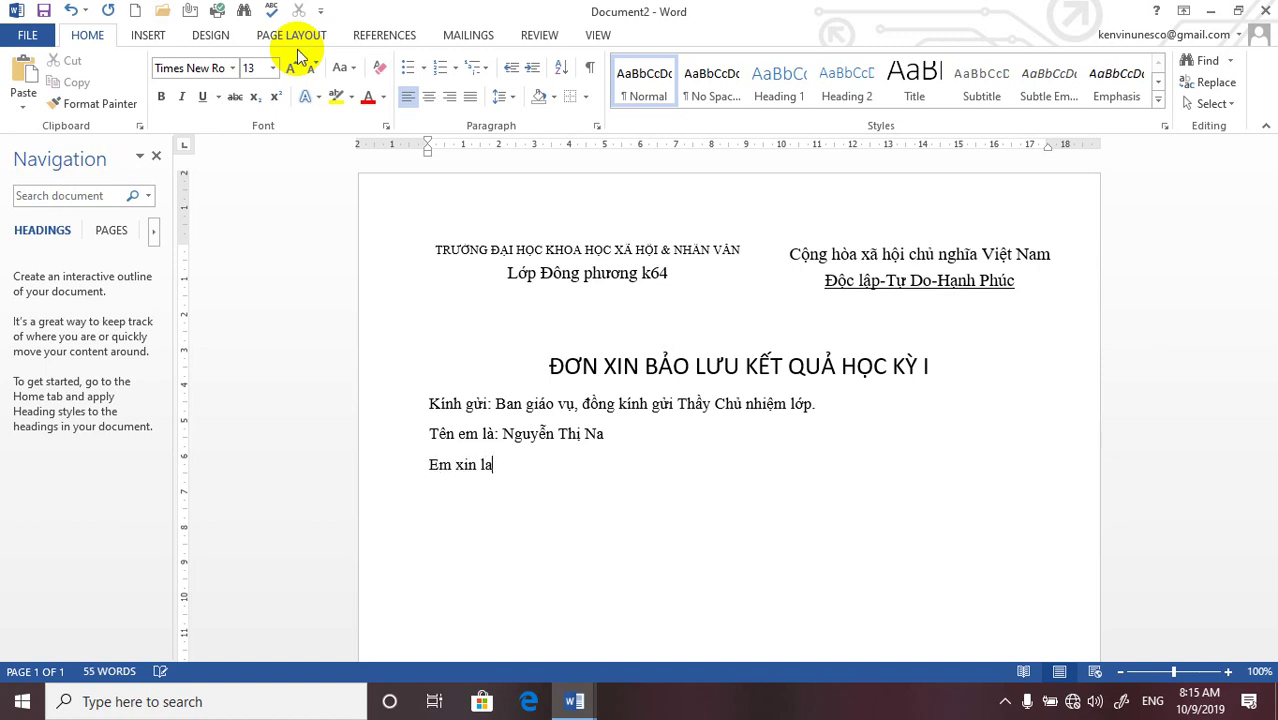
{"action": "type", "text": "àm đơn "}
{"action": "type", "text": "gư"}
{"action": "type", "text": "i"}
{"action": "type", "text": "ế"}
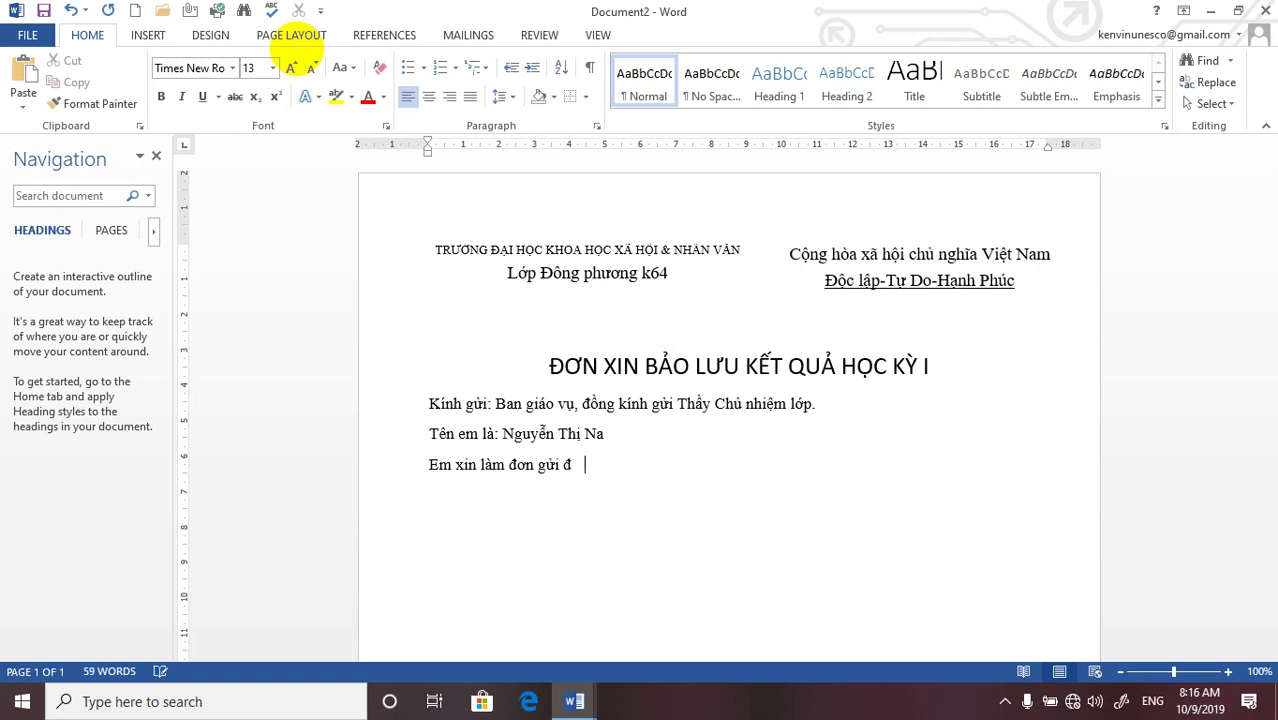
{"action": "type", "text": "n nhà tr"}
{"action": "type", "text": "ường m"}
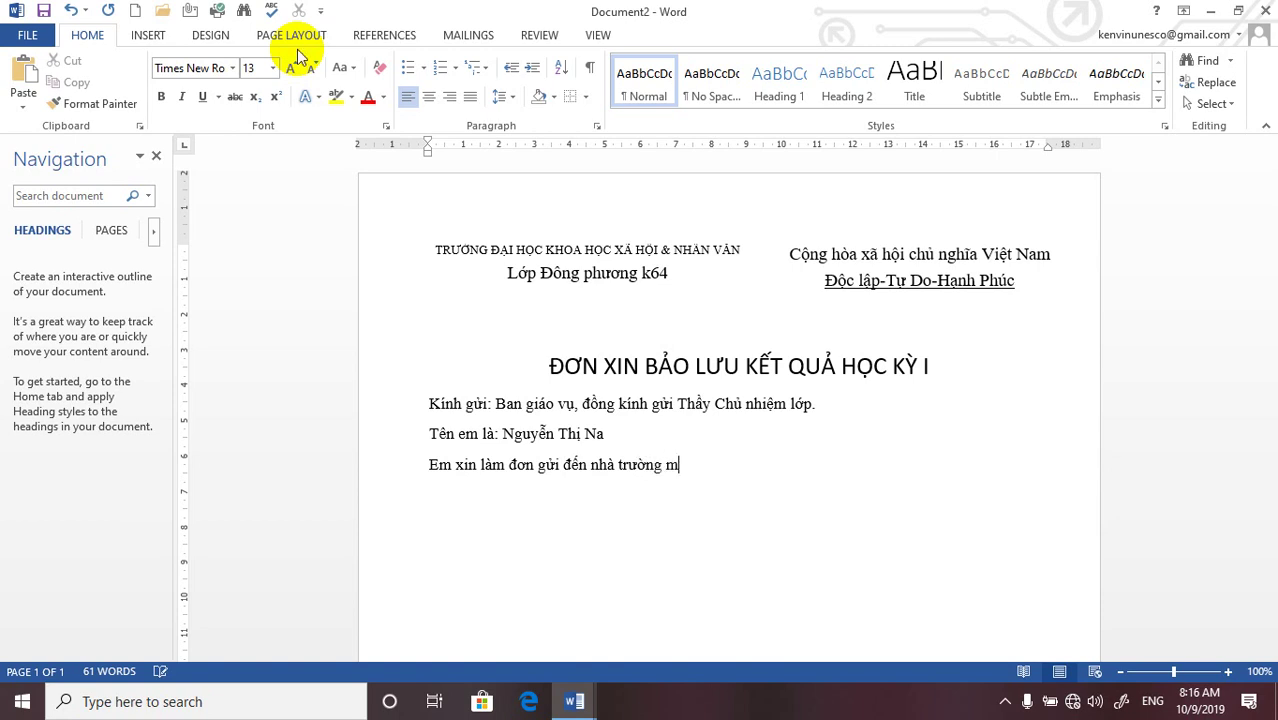
{"action": "type", "text": "ột v"}
{"action": "type", "text": "iệc nh"}
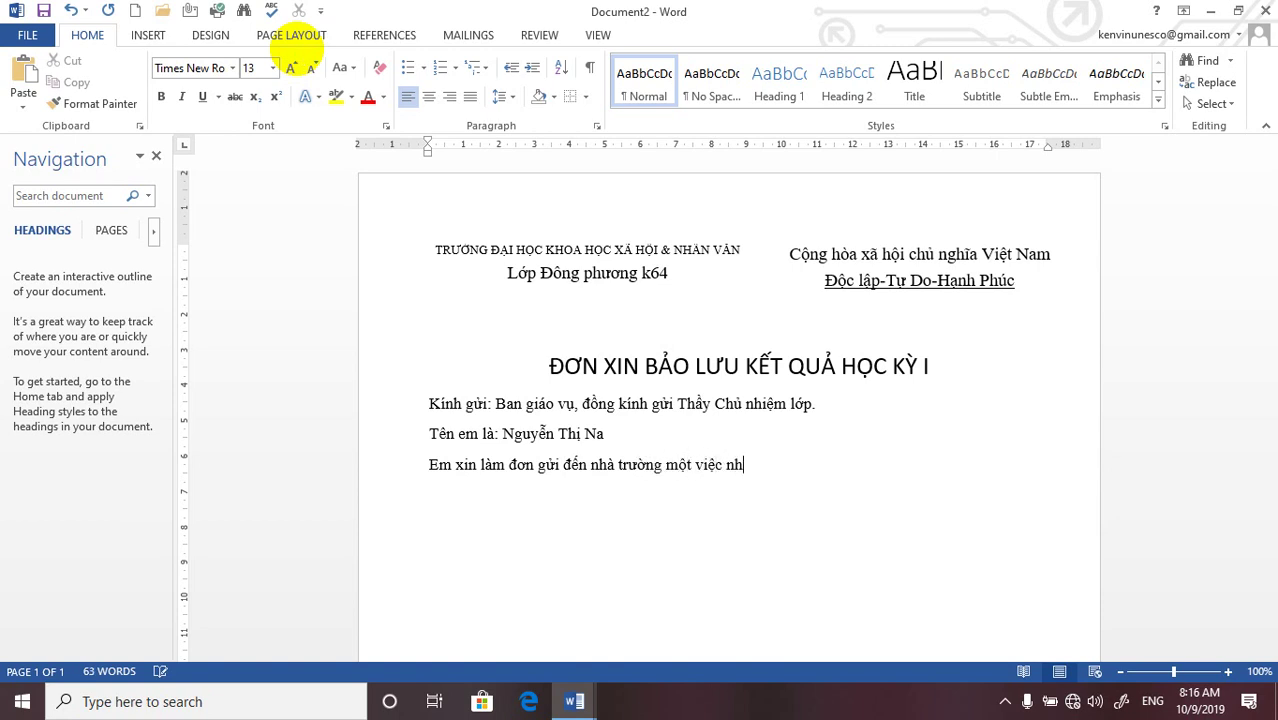
{"action": "type", "text": "ư sau"}
{"action": "type", "text": ": "}
{"action": "type", "text": "D"}
{"action": "type", "text": "o"}
{"action": "type", "text": " bo"}
{"action": "type", "text": "mẹ e"}
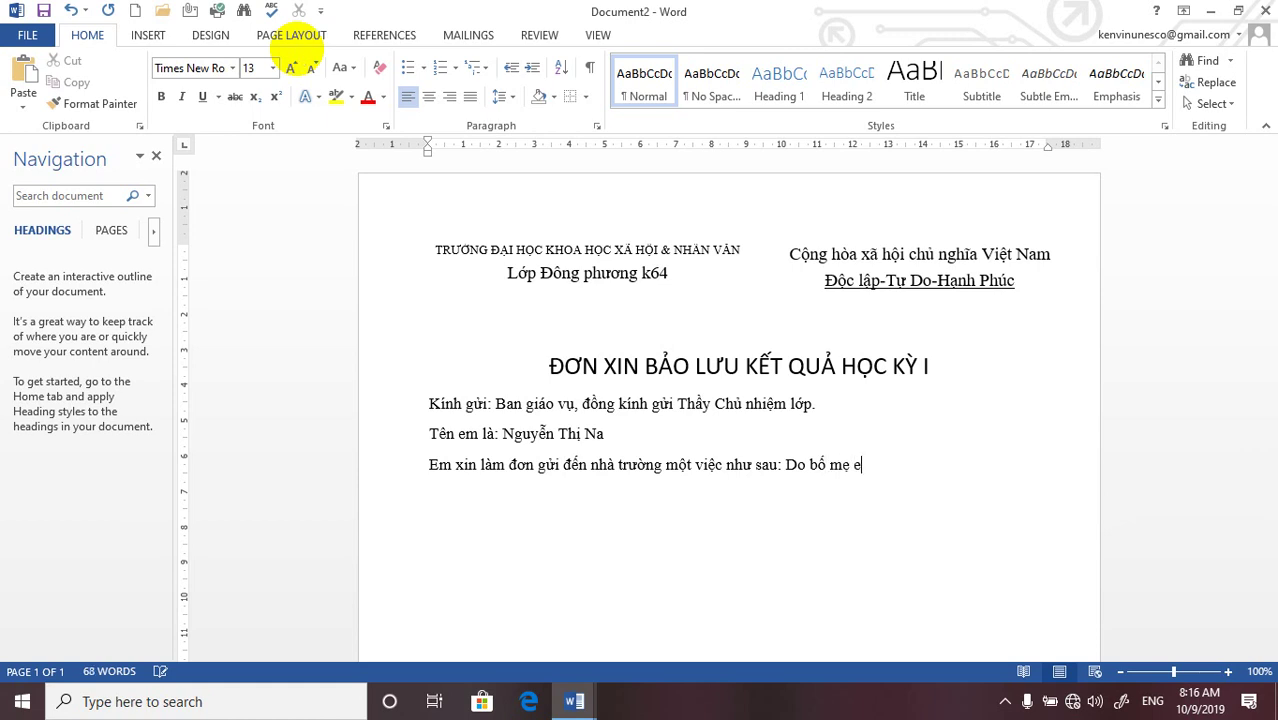
{"action": "type", "text": "m tuổ"}
{"action": "type", "text": "it"}
- Continue the reason: 'tuổi cao, mẹ em phải nằm viện dài ngày, gia đình em neo người không ai chăm sóc Mẹ em ở bệnh viện'
{"action": "key", "text": "BackSpace"}
{"action": "key", "text": "BackSpace"}
{"action": "key", "text": "BackSpace"}
{"action": "key", "text": "BackSpace"}
{"action": "key", "text": "BackSpace"}
{"action": "type", "text": "uổi c"}
{"action": "type", "text": "ao, m"}
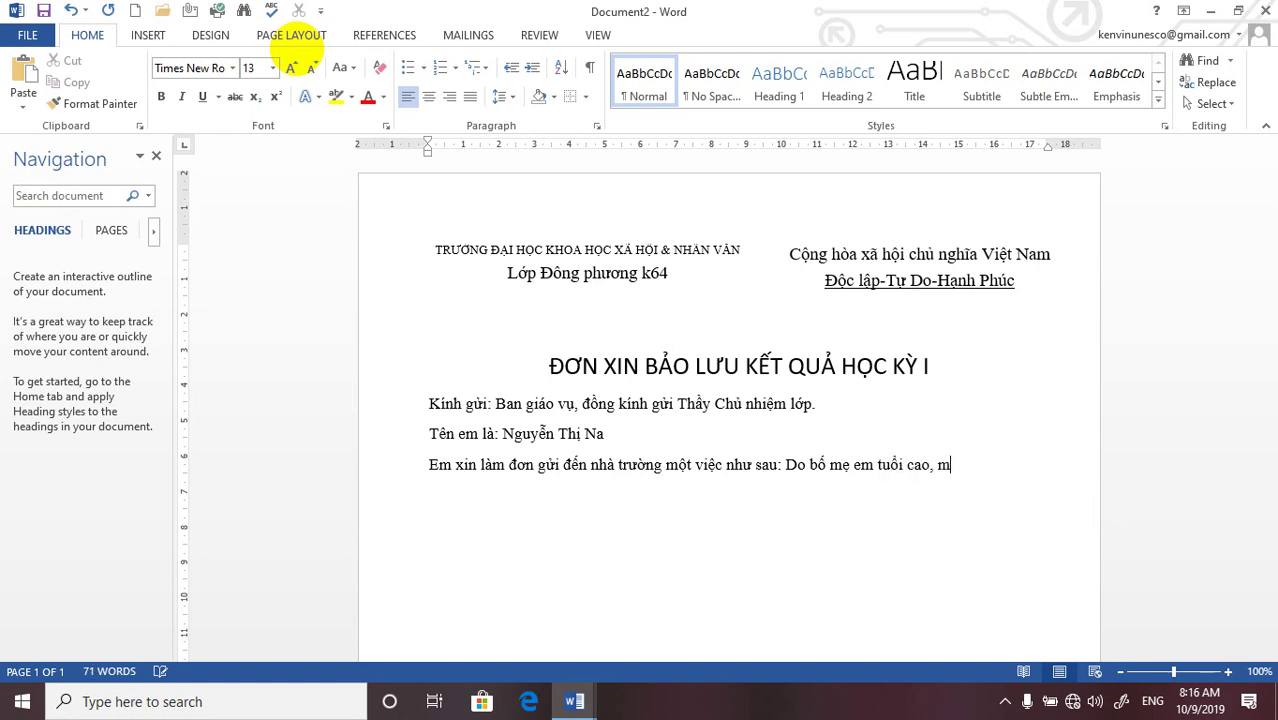
{"action": "type", "text": "ẹ e"}
{"action": "type", "text": "m ph"}
{"action": "type", "text": "ải nằm"}
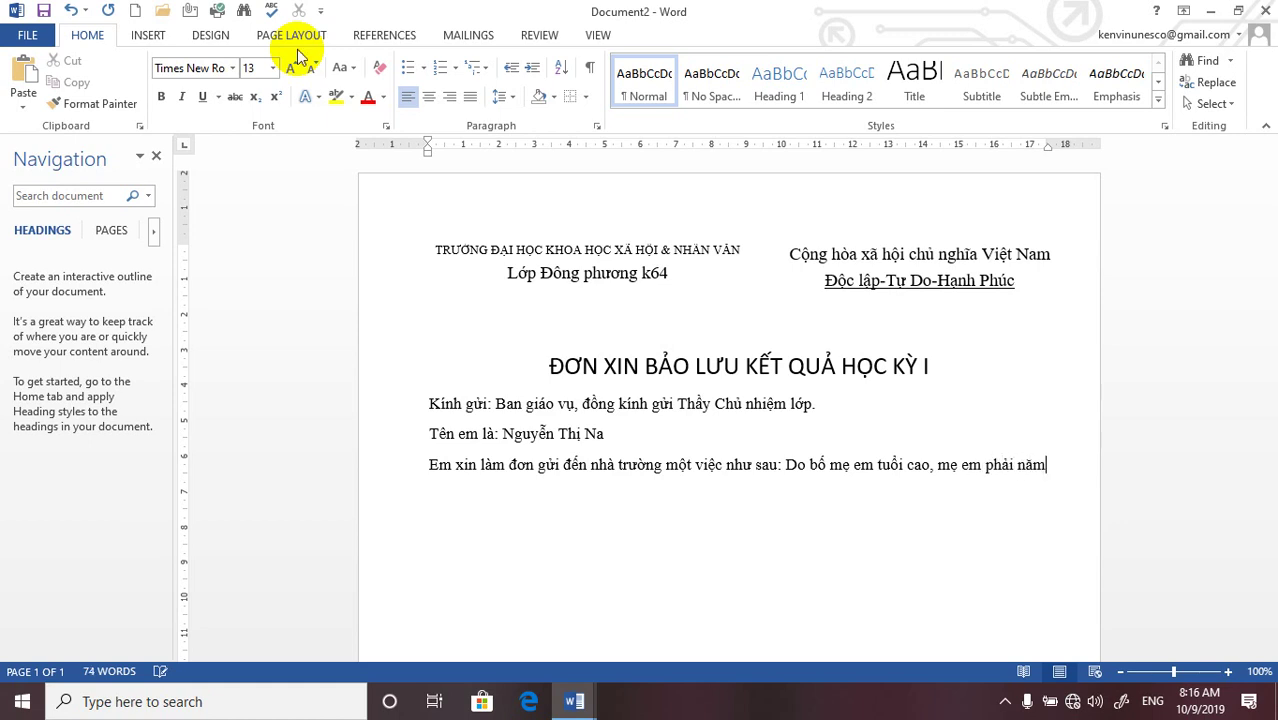
{"action": "type", "text": " việ"}
{"action": "type", "text": "n dài n"}
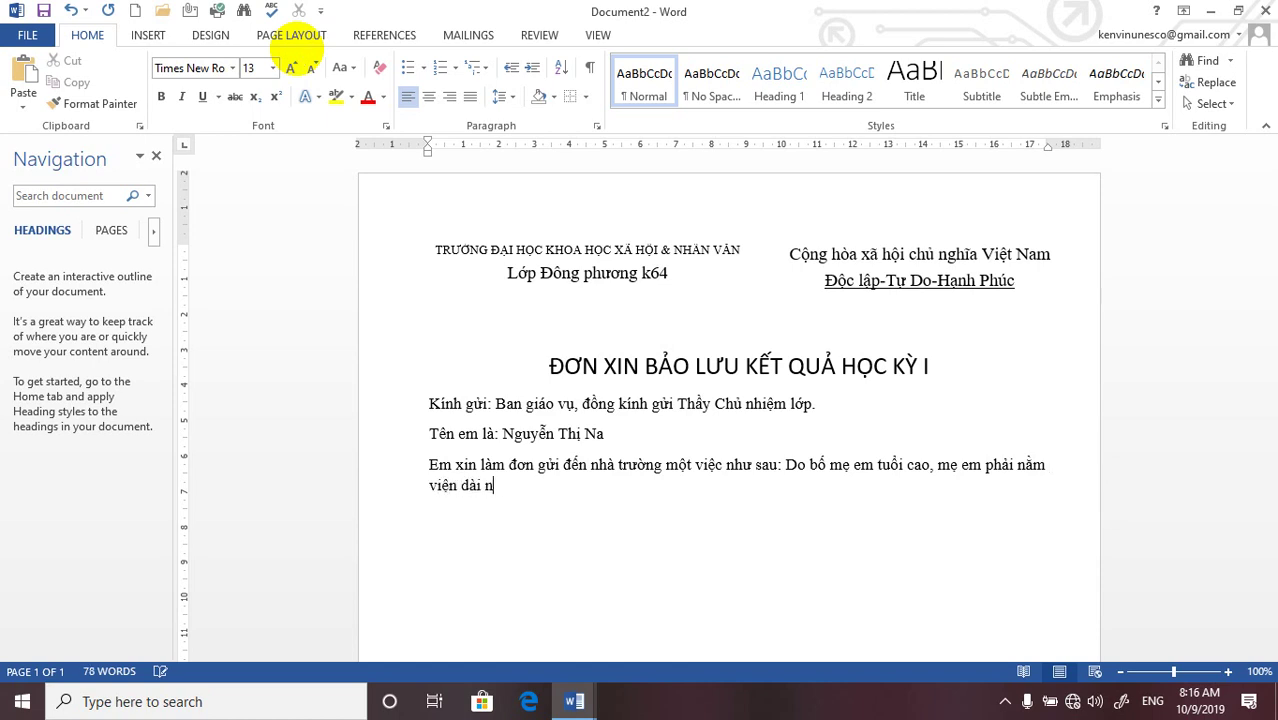
{"action": "type", "text": "gày, "}
{"action": "type", "text": "G"}
{"action": "key", "text": "BackSpace"}
{"action": "type", "text": "giađi"}
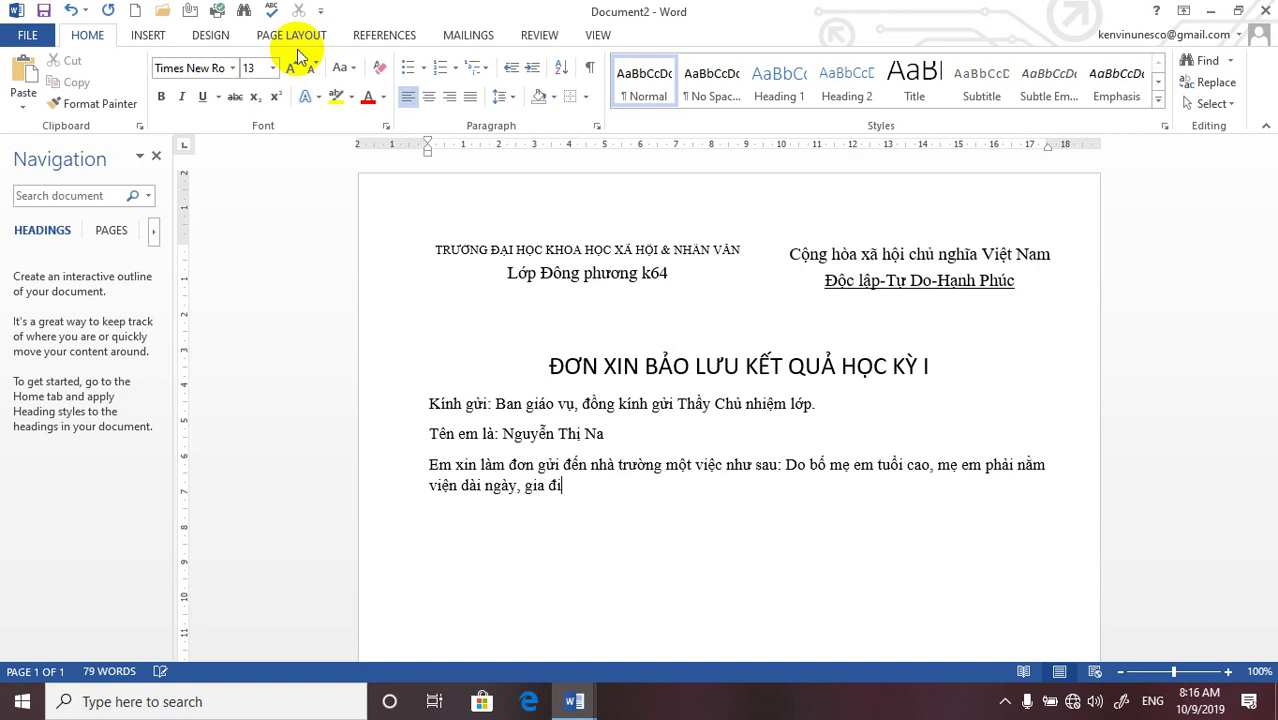
{"action": "type", "text": "nh em k"}
{"action": "type", "text": "hông"}
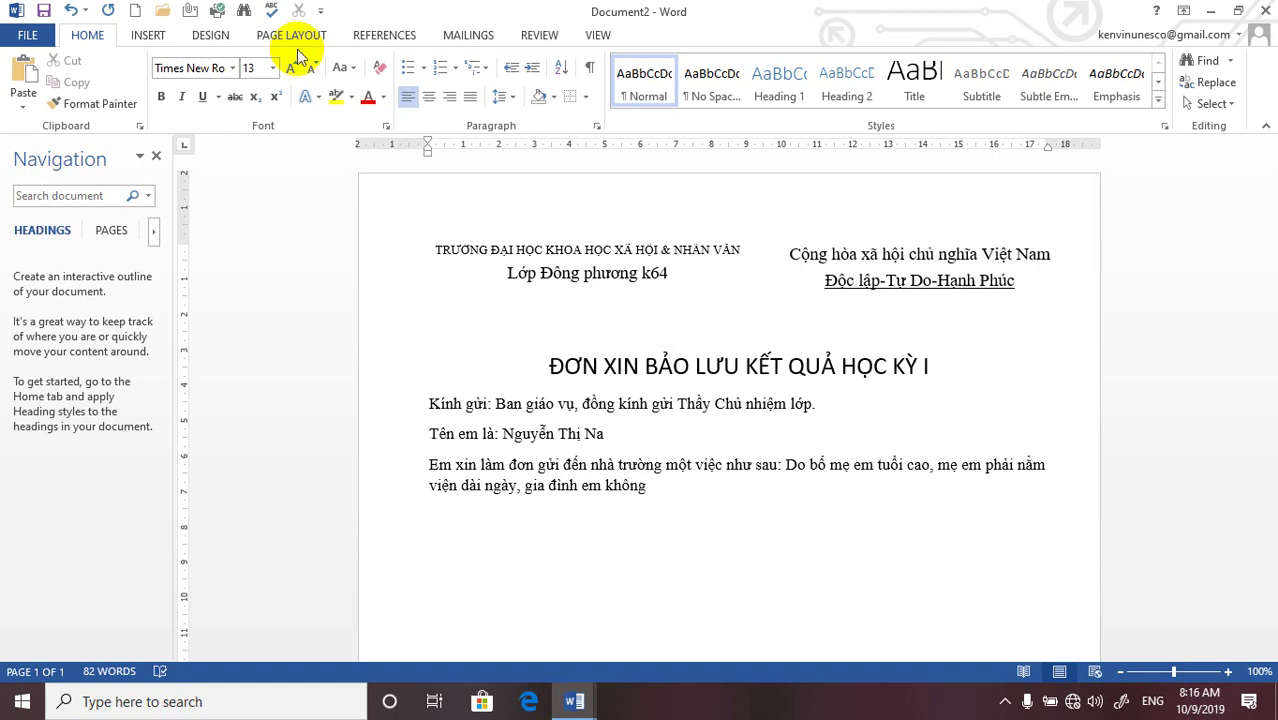
{"action": "key", "text": "BackSpace"}
{"action": "key", "text": "BackSpace"}
{"action": "key", "text": "BackSpace"}
{"action": "key", "text": "BackSpace"}
{"action": "key", "text": "BackSpace"}
{"action": "type", "text": "neo"}
{"action": "type", "text": " người"}
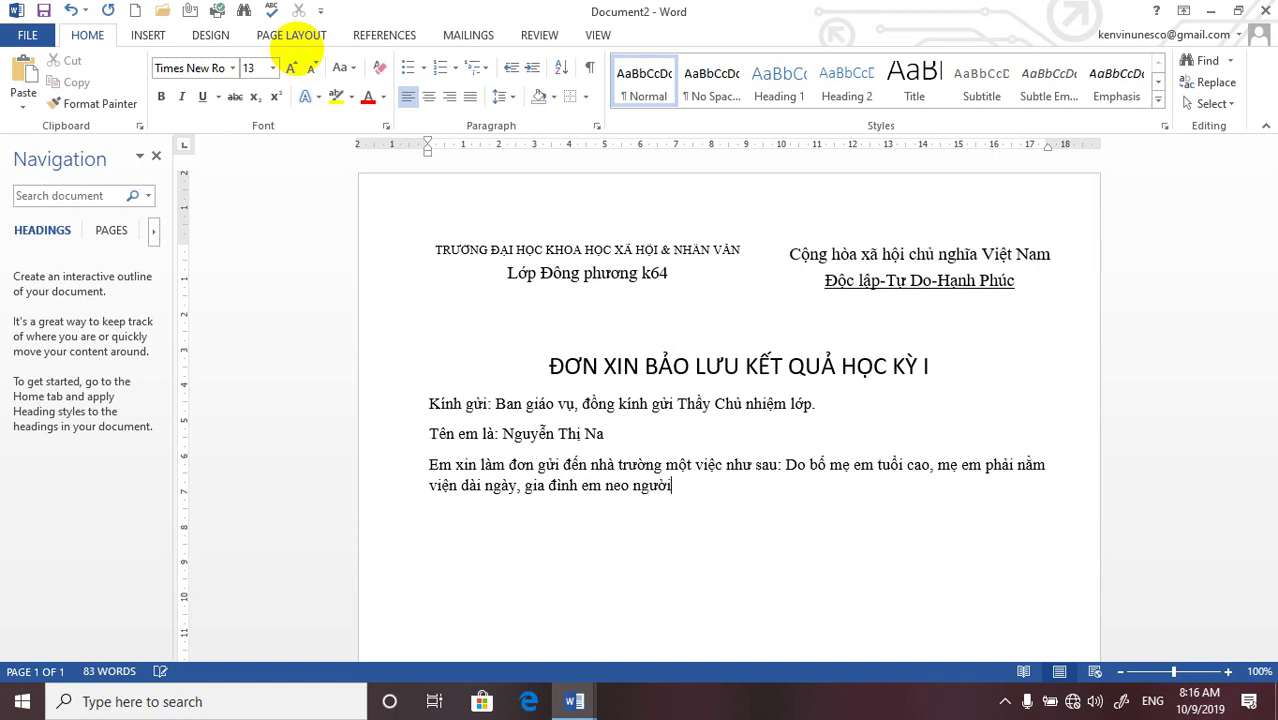
{"action": "type", "text": " khoôn"}
{"action": "type", "text": "g c"}
{"action": "key", "text": "BackSpace"}
{"action": "type", "text": "ai "}
{"action": "type", "text": "chăm sóc "}
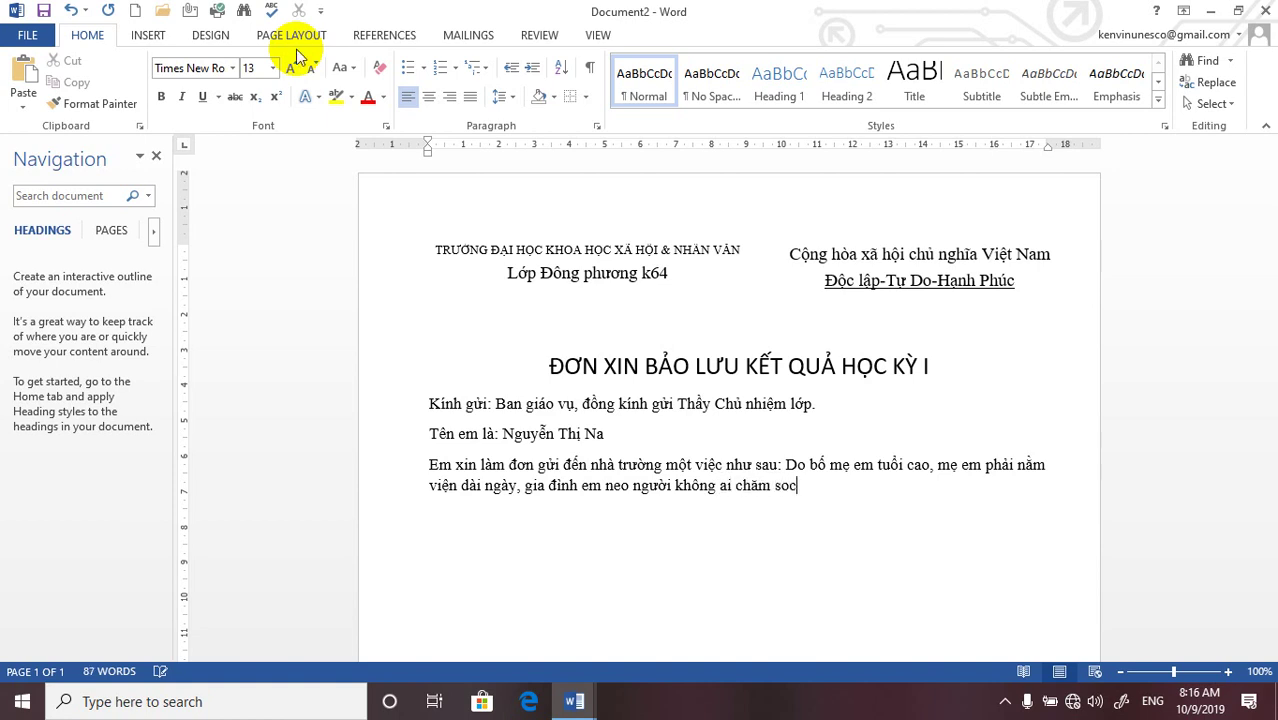
{"action": "type", "text": "Mẹ"}
{"action": "type", "text": " em "}
{"action": "type", "text": "ở"}
{"action": "type", "text": " bên"}
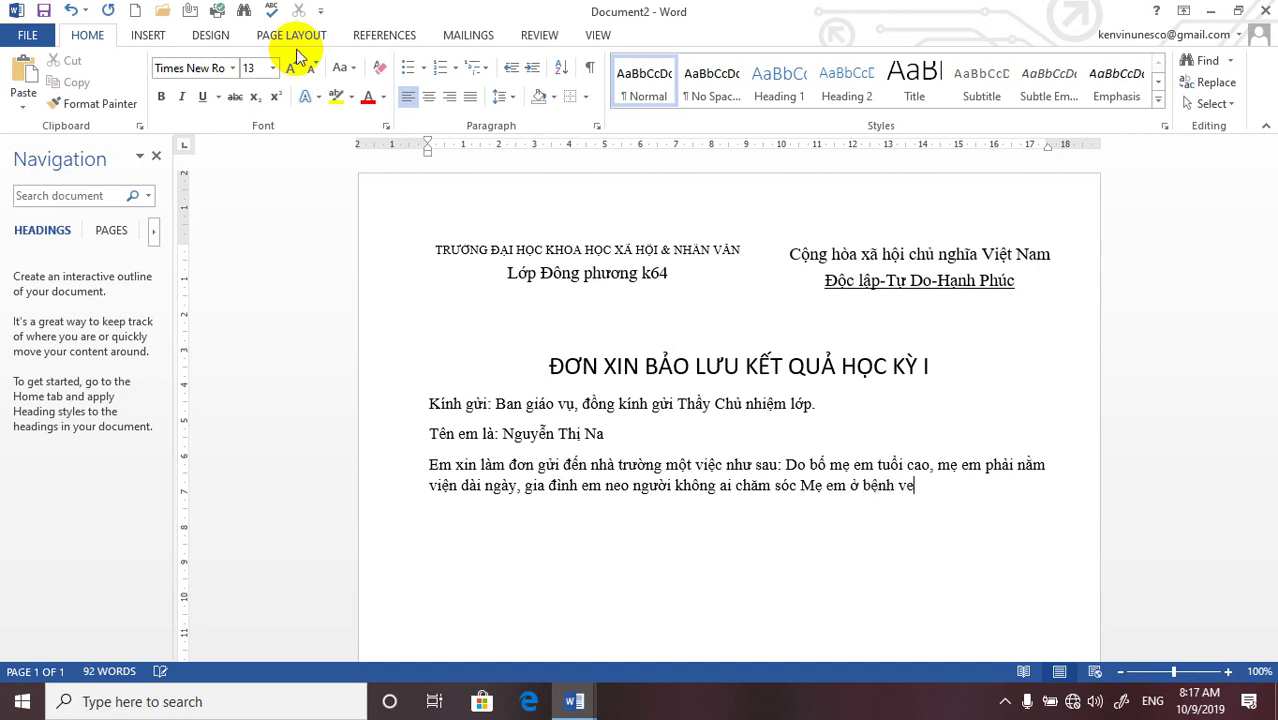
- Add the request 'vậy em xin làm đơn này kính mong Nhà trường và Thầy Chủ Nhiệm cho em được bảo lưu kết quả học tập ở học kỳ I'
{"action": "type", "text": "ên"}
{"action": "type", "text": ". "}
{"action": "type", "text": "va"}
{"action": "type", "text": " em "}
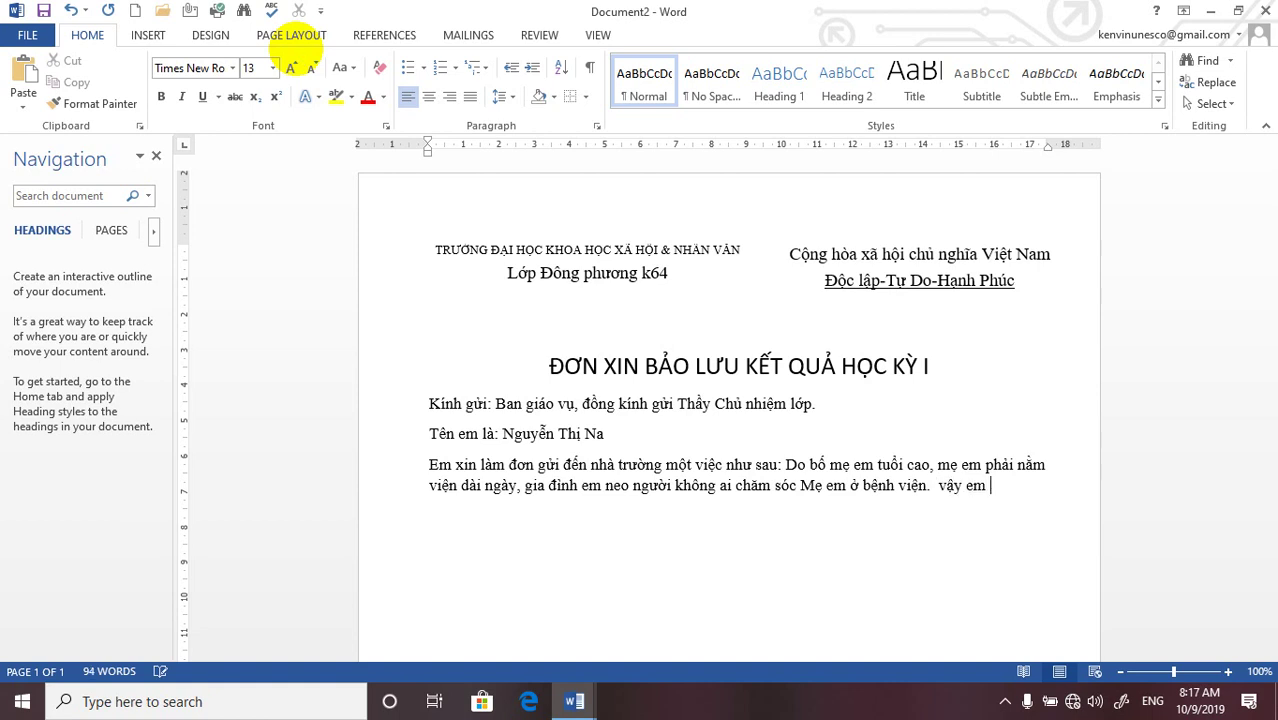
{"action": "type", "text": "xin làm"}
{"action": "type", "text": " đơn n"}
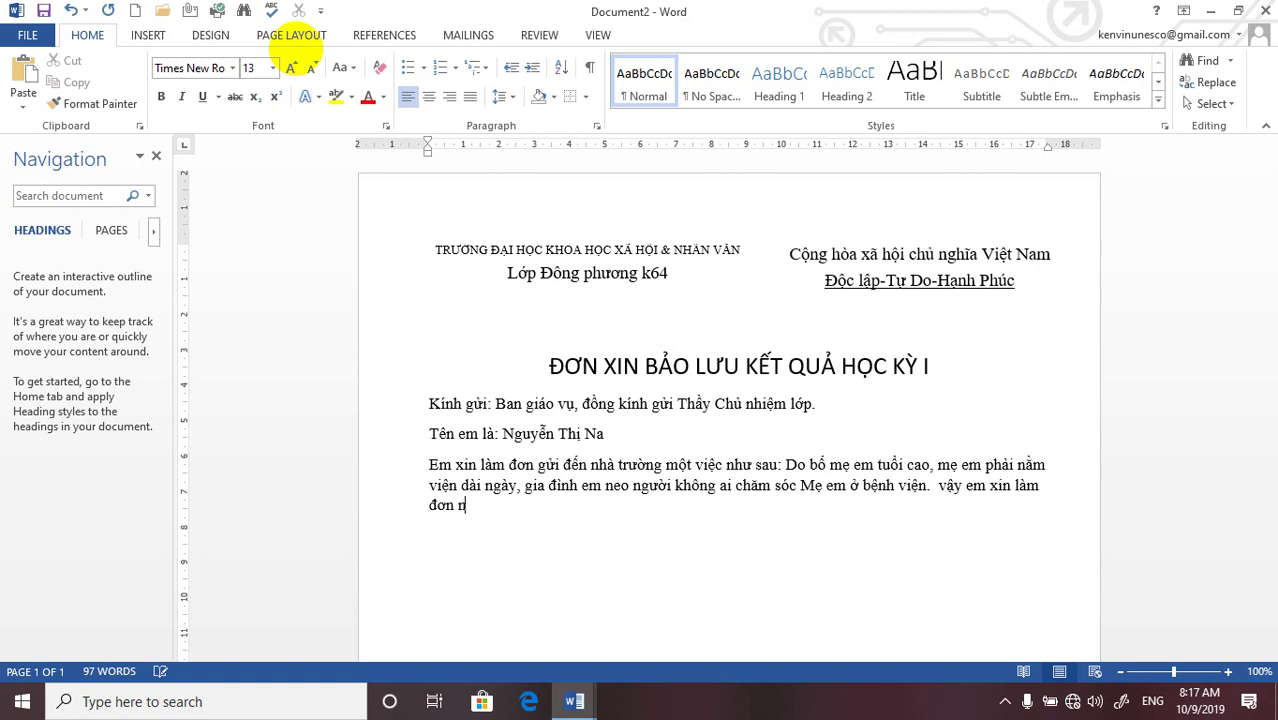
{"action": "type", "text": "ày kin"}
{"action": "type", "text": "h mọng "}
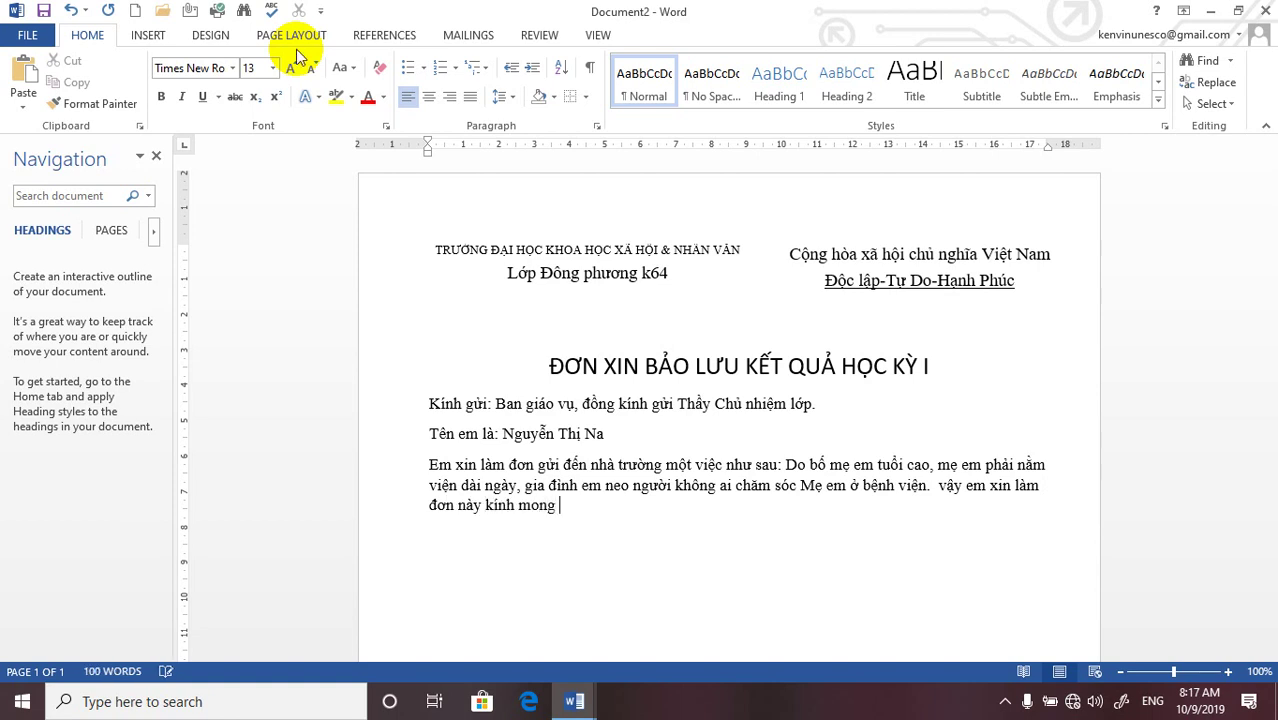
{"action": "type", "text": "Nhà tr"}
{"action": "type", "text": "ường "}
{"action": "type", "text": "va"}
{"action": "type", "text": "T"}
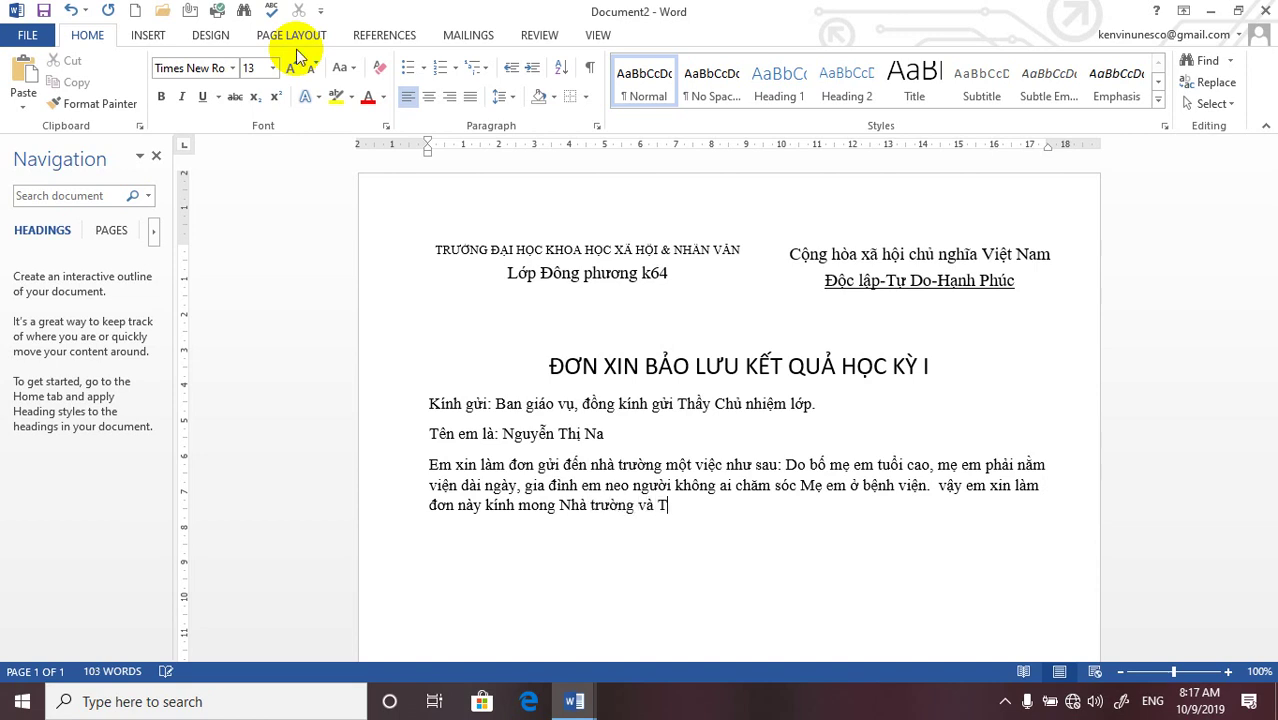
{"action": "type", "text": "hầy"}
{"action": "key", "text": "BackSpace"}
- Extend the reason paragraph with 'Em xin học tiếp cùng các bạn ở khoa sau. Kính mong nhà trường xem xét cho hoàn cảnh của em', fixing typos
{"action": "type", "text": "Ch"}
{"action": "type", "text": "ủ Nhiệm"}
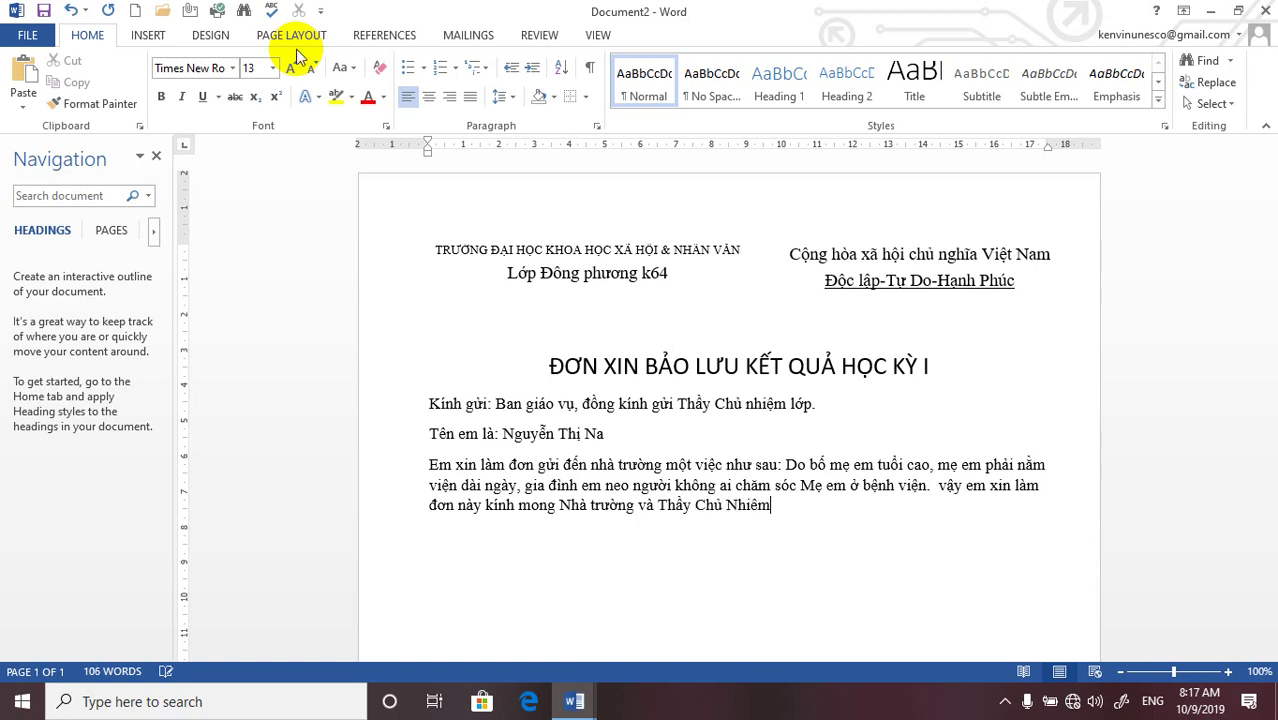
{"action": "type", "text": " c"}
{"action": "type", "text": "hoem đ"}
{"action": "type", "text": "ược bả"}
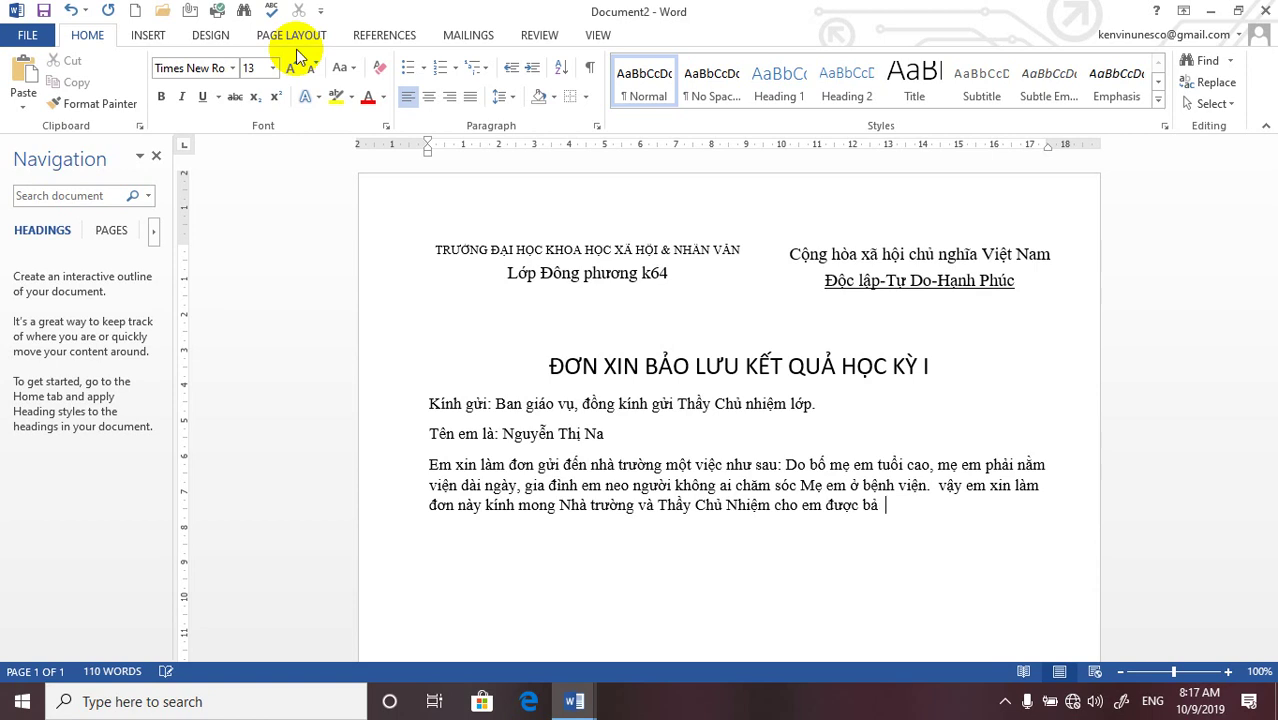
{"action": "type", "text": "o ưu"}
{"action": "type", "text": " kếtqua"}
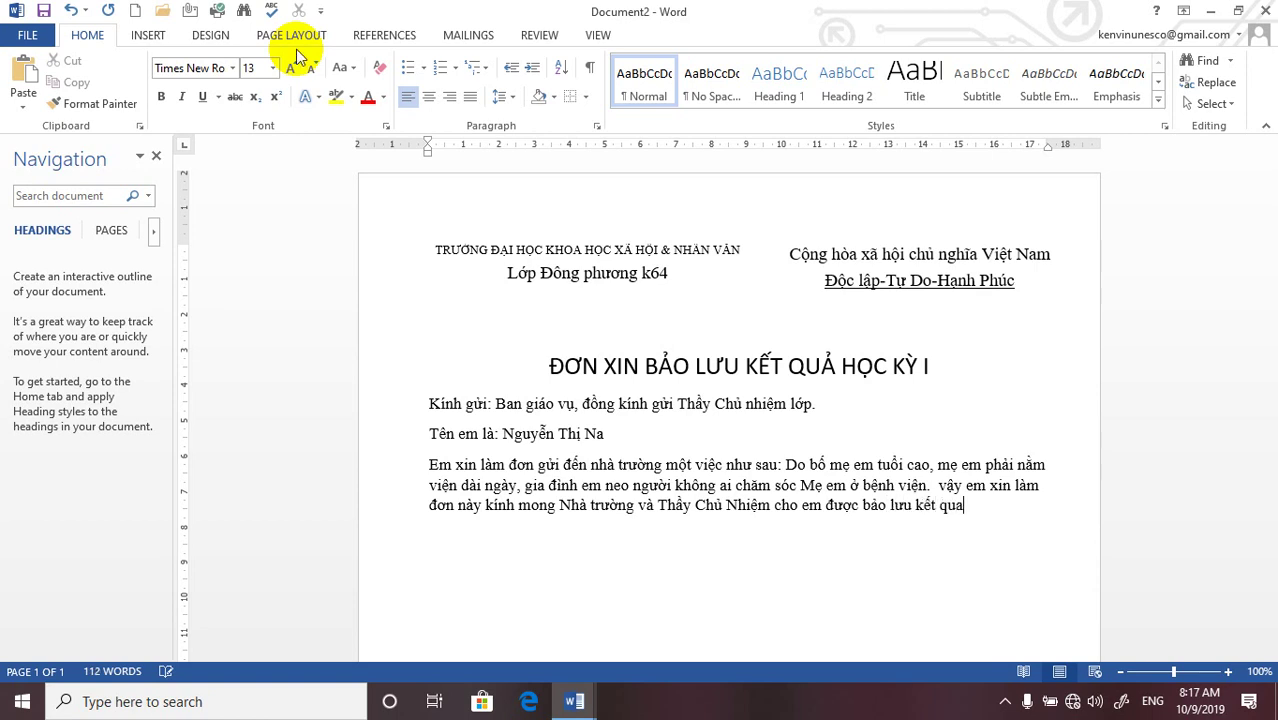
{"action": "type", "text": " họ"}
{"action": "type", "text": "c tập "}
{"action": "type", "text": "ở"}
{"action": "type", "text": "ọc k"}
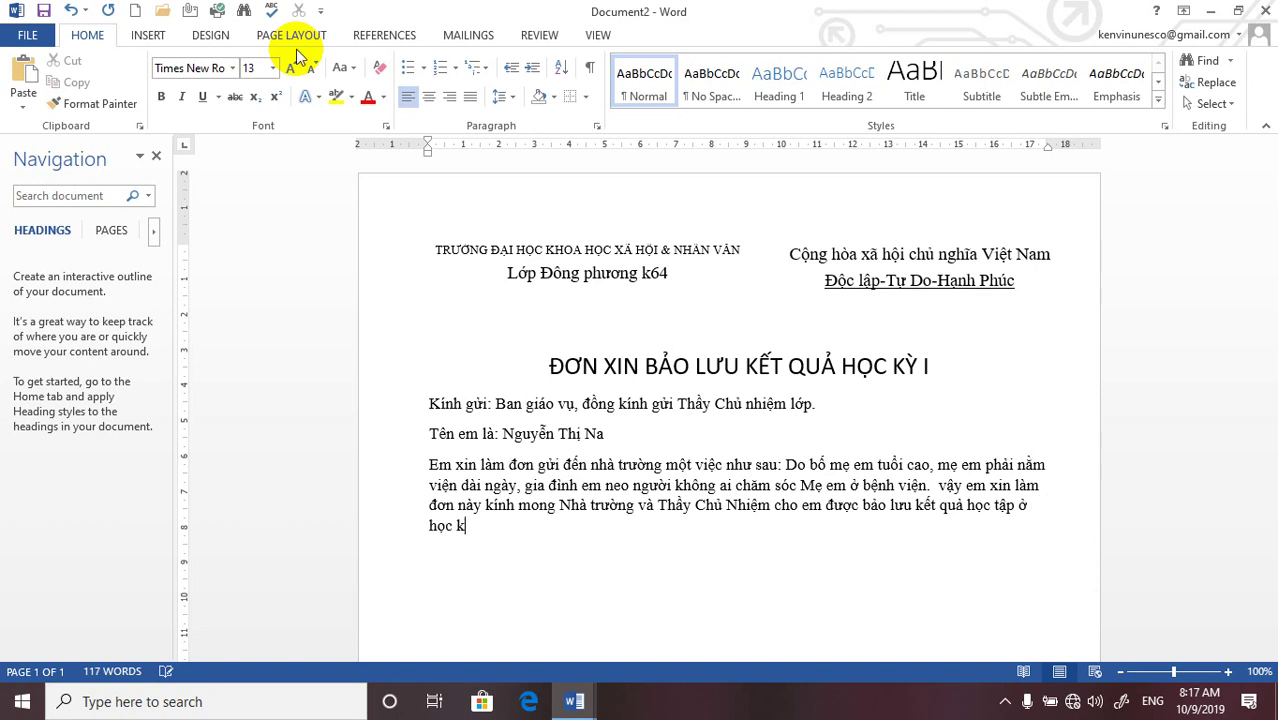
{"action": "type", "text": "ỳ I, Em"}
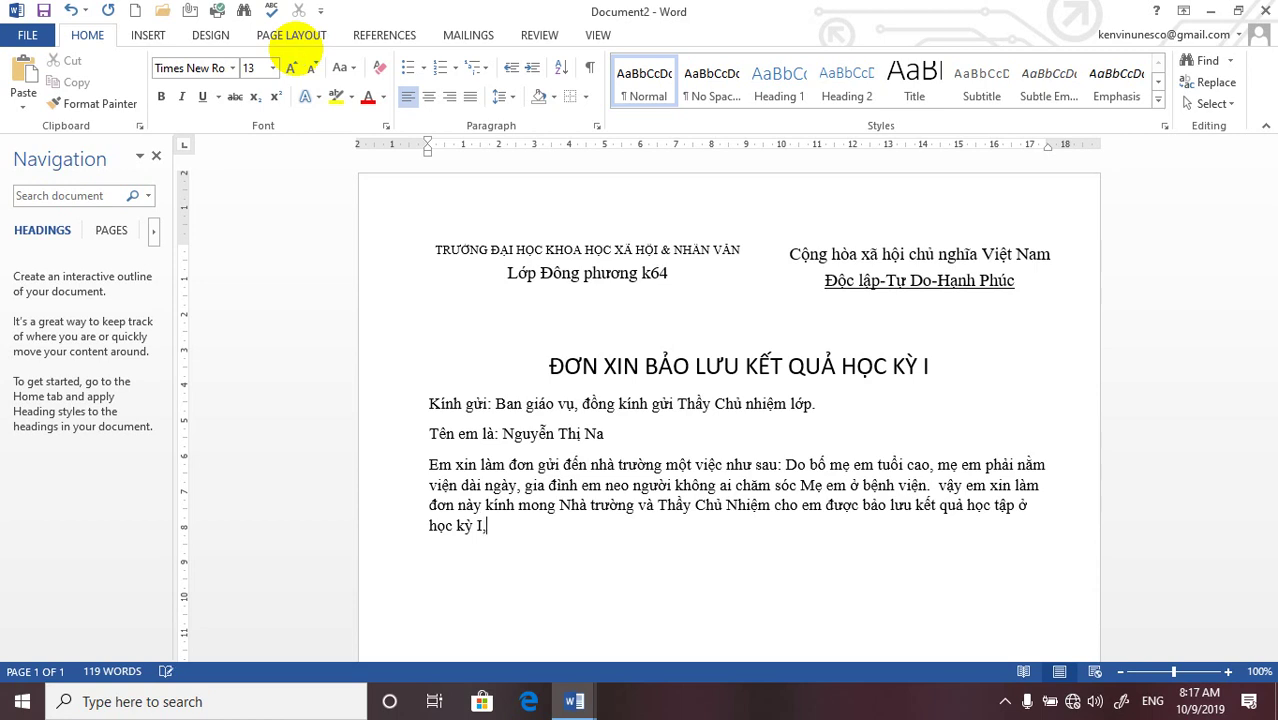
- Extend the reason paragraph with 'Em xin học tiếp cùng các bạn ở khoa sau. Kính mong nhà trường xem xét cho hoàn cảnh của em', fixing typos
{"action": "type", "text": " Em"}
{"action": "key", "text": "BackSpace"}
{"action": "key", "text": "BackSpace"}
{"action": "key", "text": "BackSpace"}
{"action": "key", "text": "BackSpace"}
{"action": "type", "text": "em xin"}
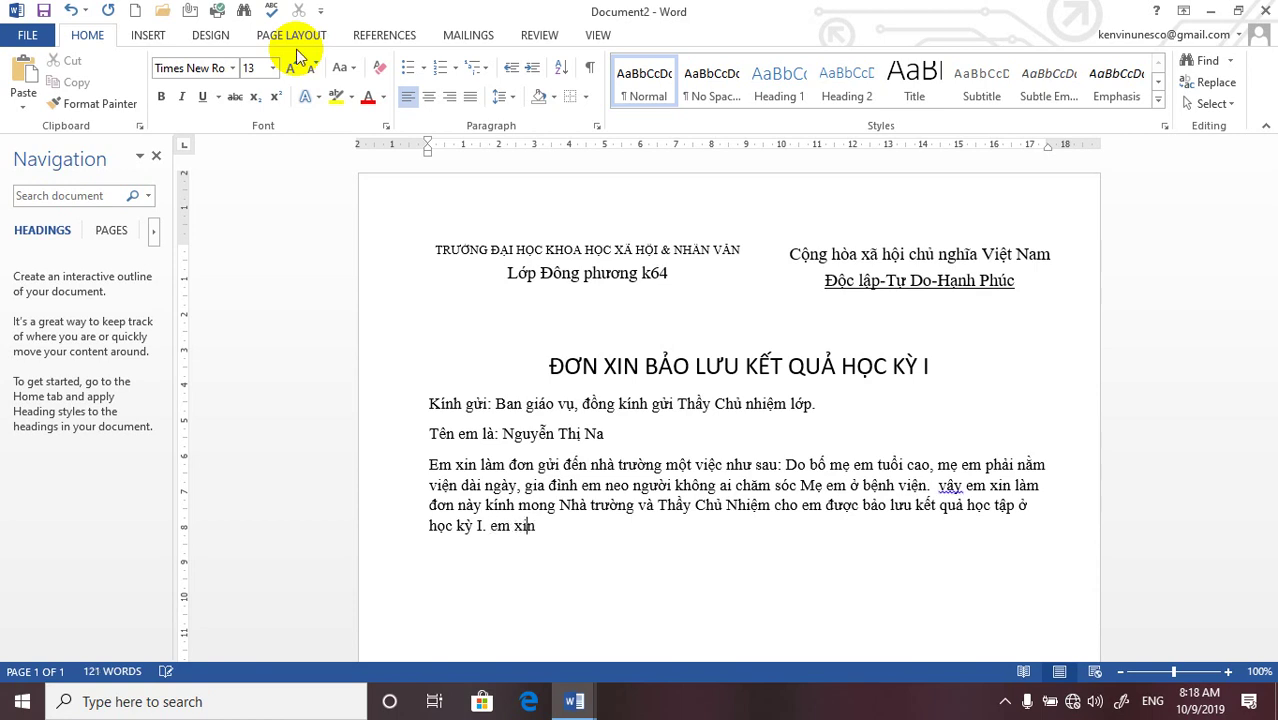
{"action": "key", "text": "BackSpace"}
{"action": "key", "text": "BackSpace"}
{"action": "key", "text": "BackSpace"}
{"action": "key", "text": "BackSpace"}
{"action": "key", "text": "BackSpace"}
{"action": "key", "text": "BackSpace"}
{"action": "type", "text": "Em xi"}
{"action": "type", "text": "n hoc"}
{"action": "type", "text": "tiếp"}
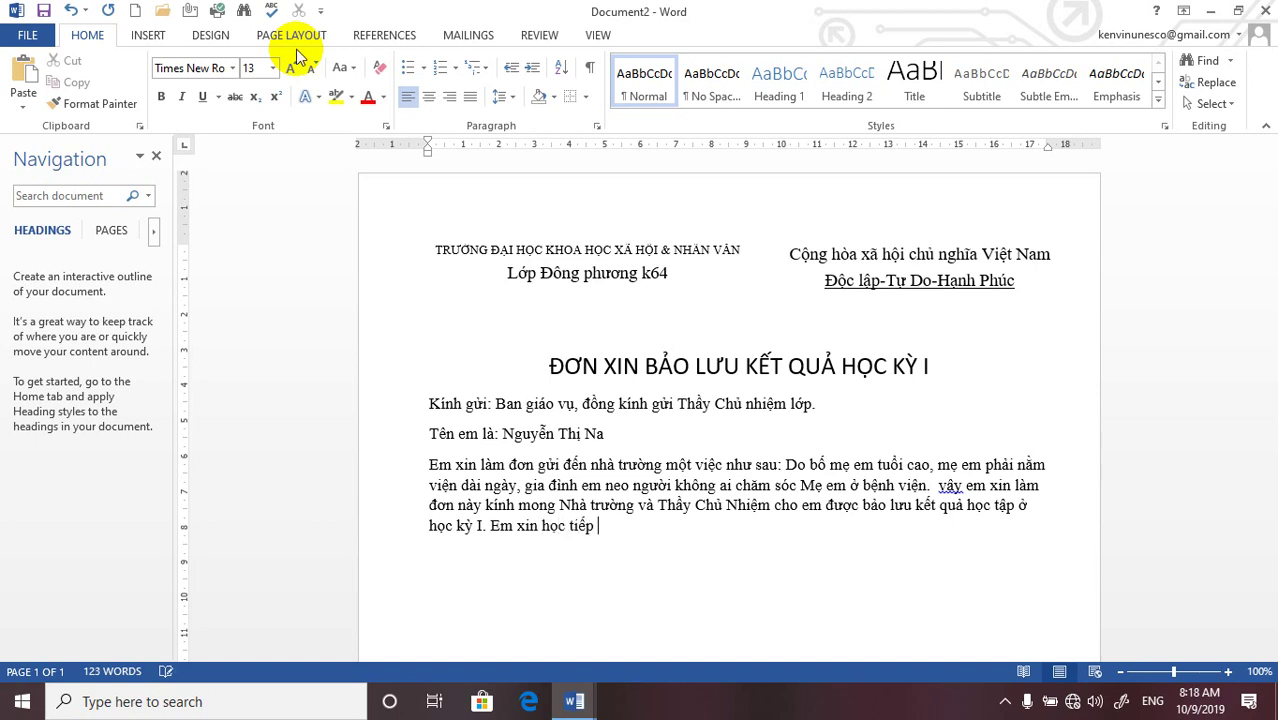
{"action": "type", "text": " o"}
{"action": "type", "text": "k"}
{"action": "type", "text": "ho"}
{"action": "type", "text": " sau c"}
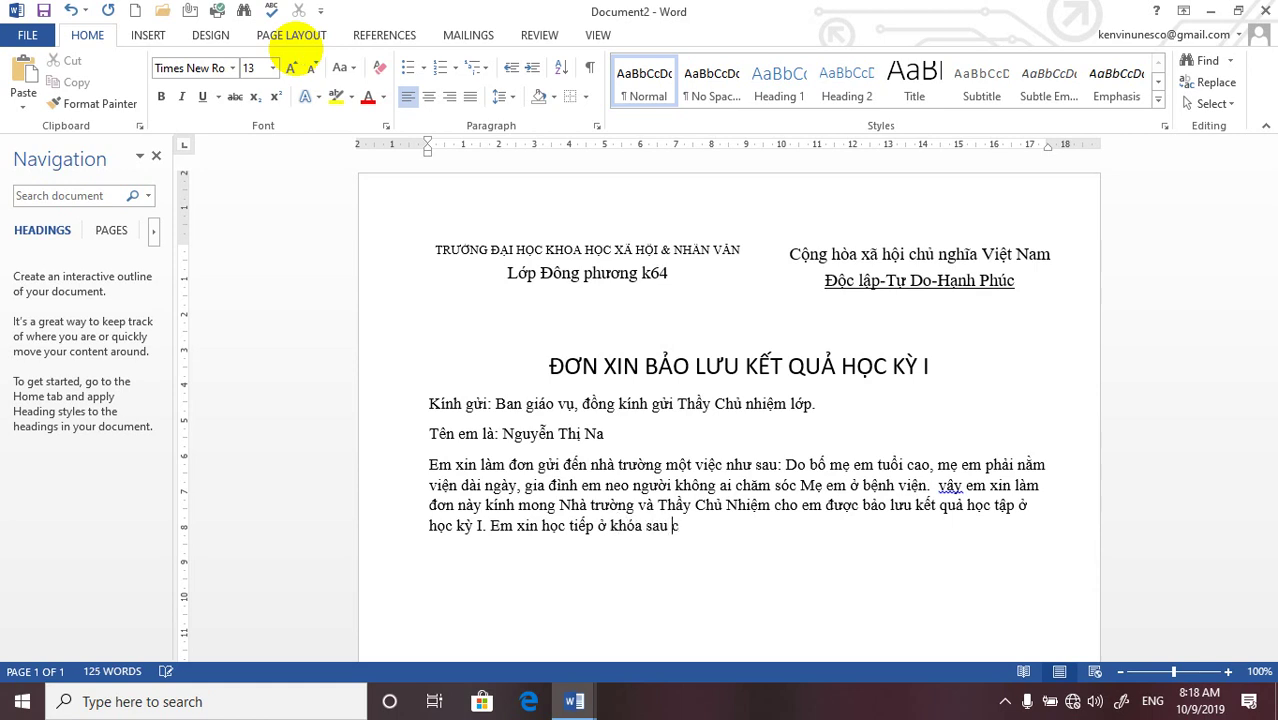
{"action": "type", "text": "u"}
{"action": "key", "text": "BackSpace"}
{"action": "key", "text": "BackSpace"}
{"action": "key", "text": "BackSpace"}
{"action": "key", "text": "BackSpace"}
{"action": "key", "text": "BackSpace"}
{"action": "key", "text": "BackSpace"}
{"action": "key", "text": "BackSpace"}
{"action": "key", "text": "BackSpace"}
{"action": "key", "text": "BackSpace"}
{"action": "key", "text": "BackSpace"}
{"action": "key", "text": "BackSpace"}
{"action": "type", "text": "c"}
{"action": "type", "text": "ùng các"}
{"action": "type", "text": " bạn "}
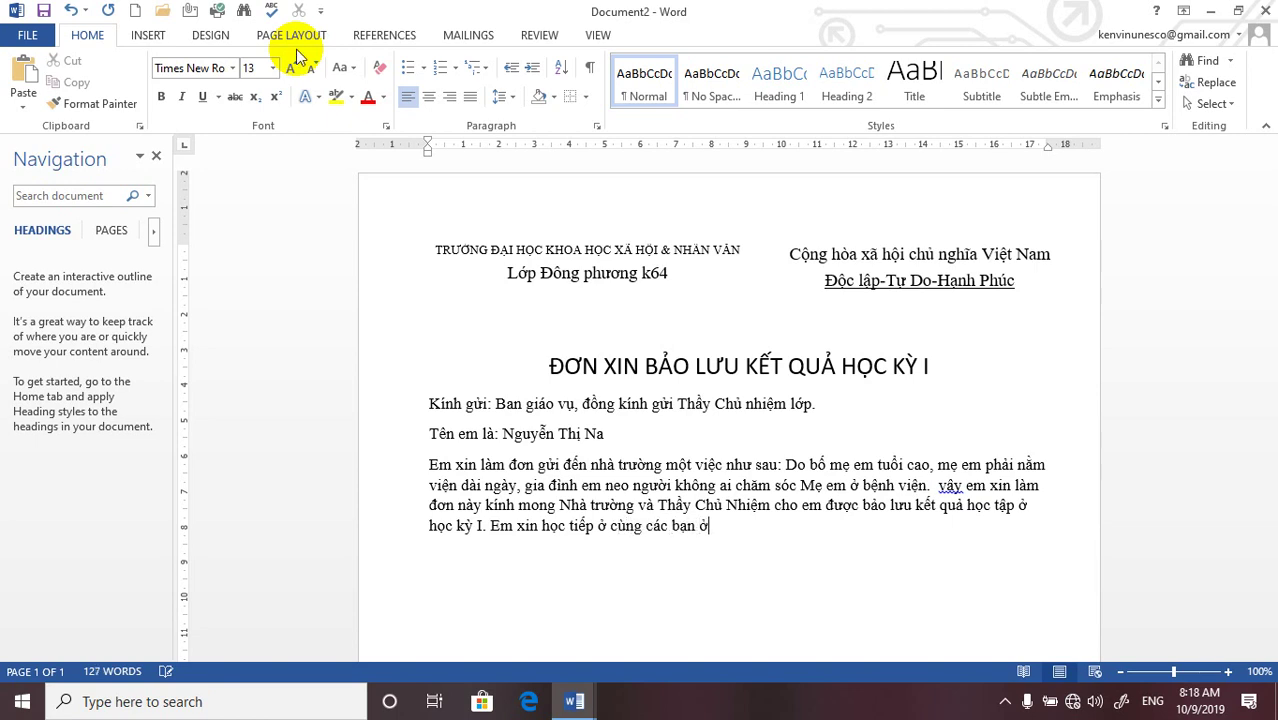
{"action": "type", "text": "ở khoasa"}
{"action": "type", "text": "u. Kí"}
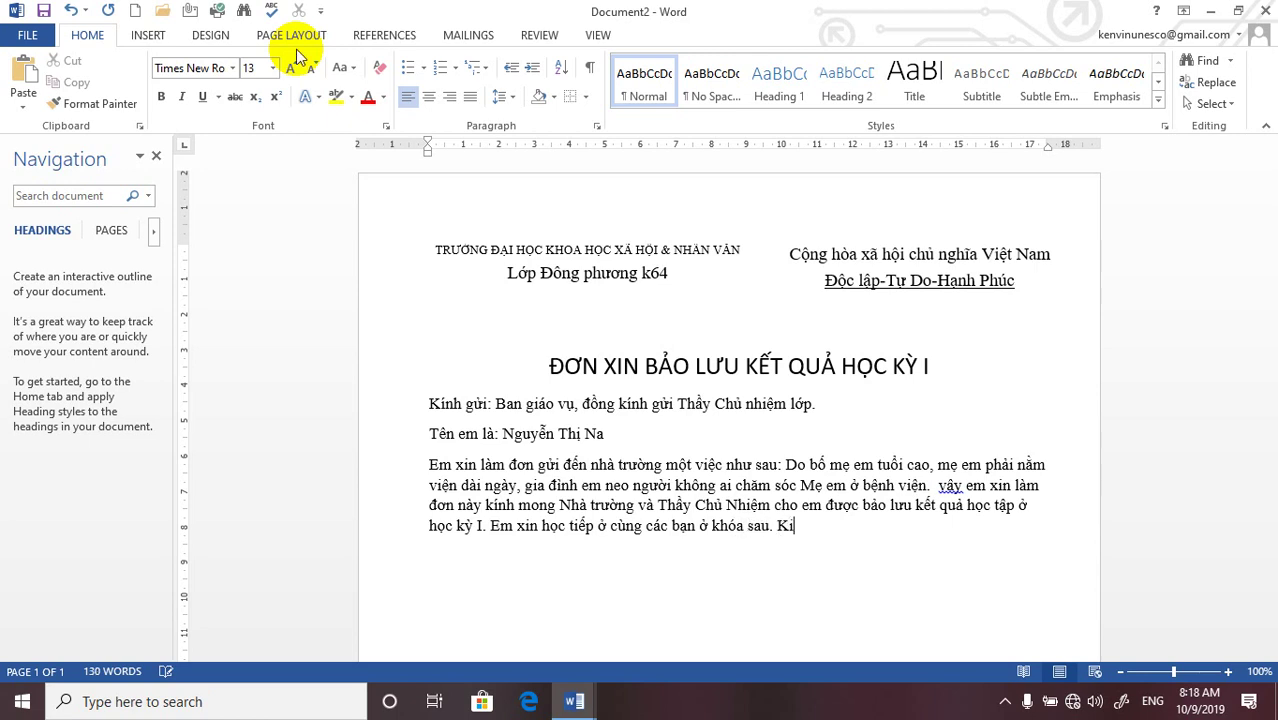
{"action": "type", "text": "nh"}
{"action": "type", "text": " mong n"}
{"action": "type", "text": "hà trư"}
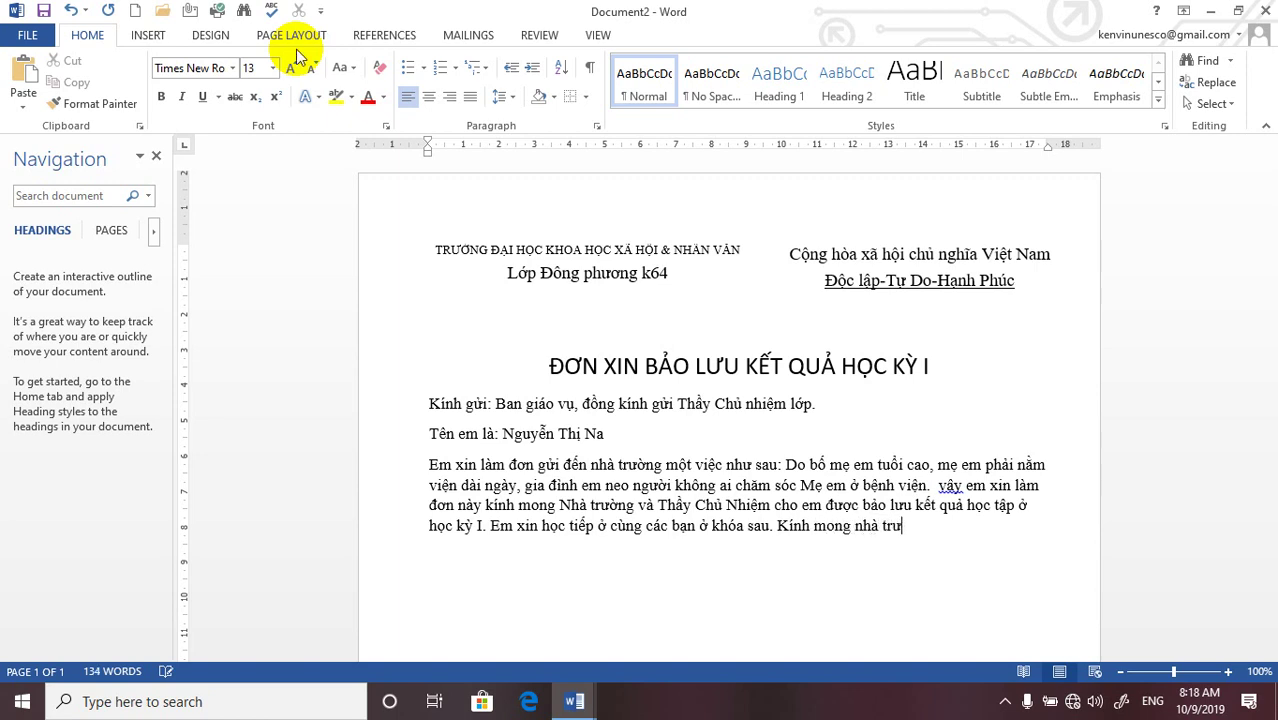
{"action": "type", "text": "ờng "}
{"action": "type", "text": "xem x"}
{"action": "type", "text": "ets cho"}
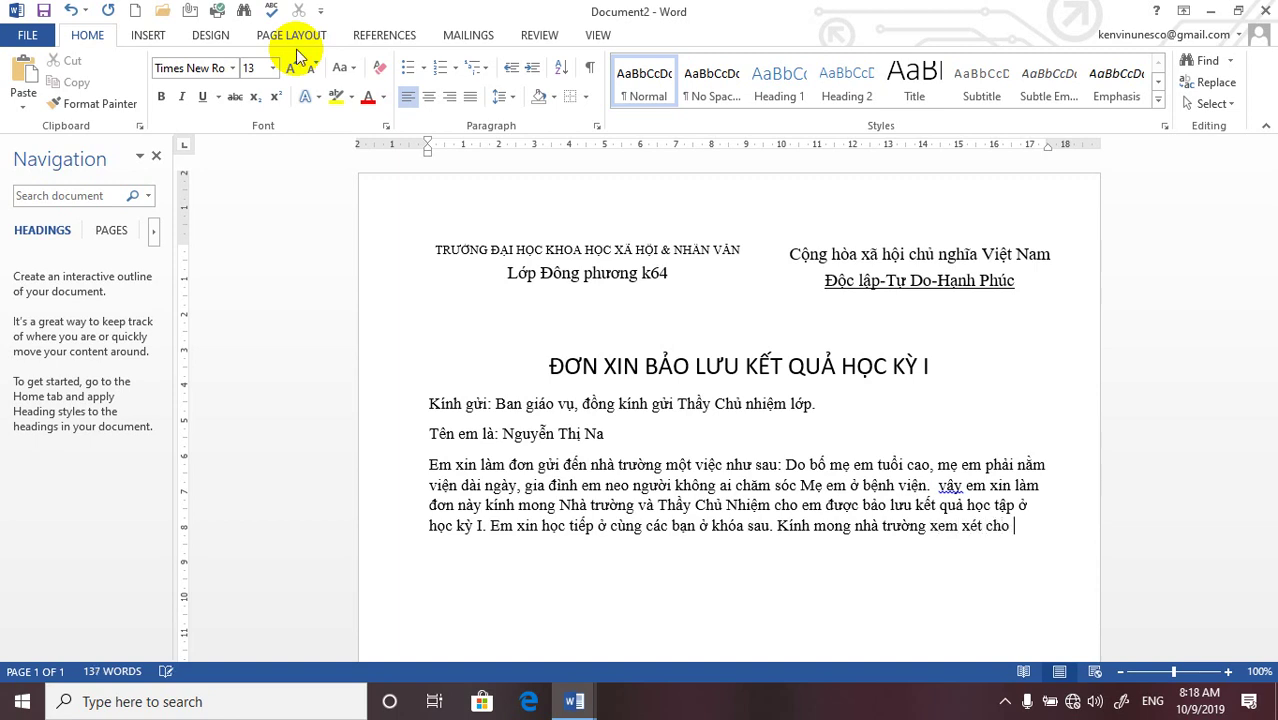
{"action": "type", "text": " ho"}
{"action": "type", "text": "àn"}
{"action": "type", "text": " cản"}
{"action": "type", "text": "h cua"}
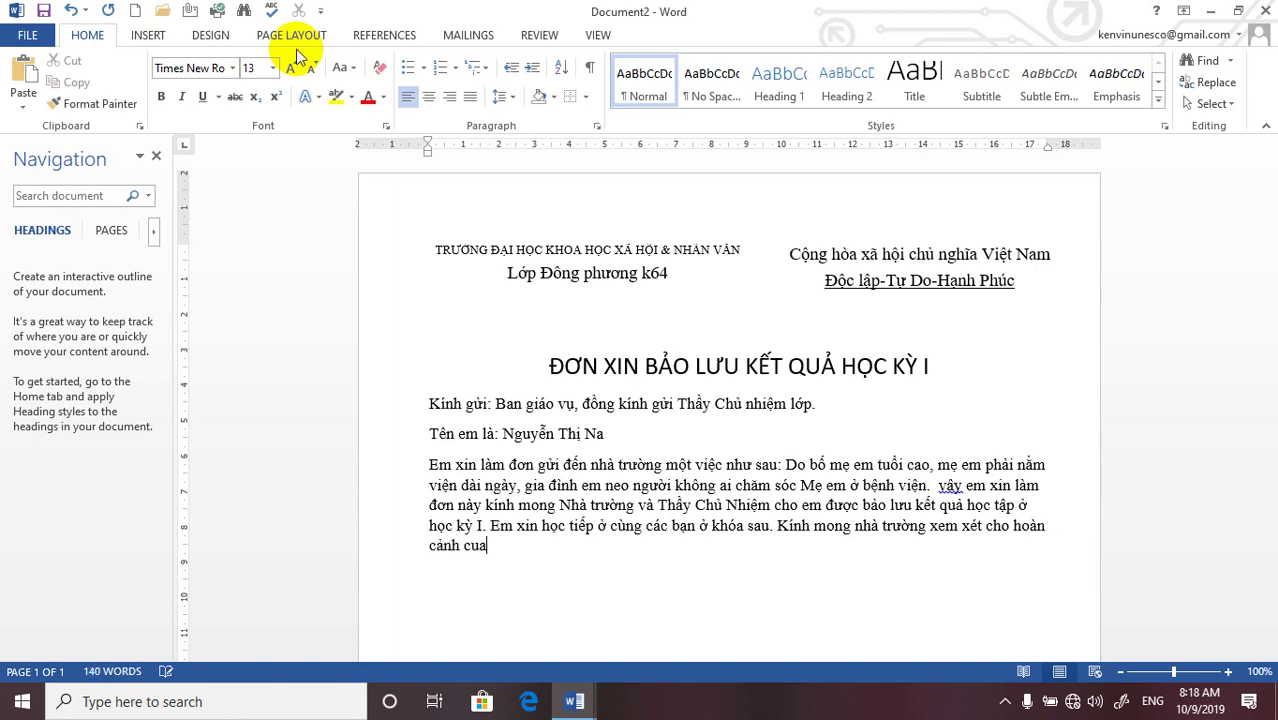
{"action": "type", "text": "r em"}
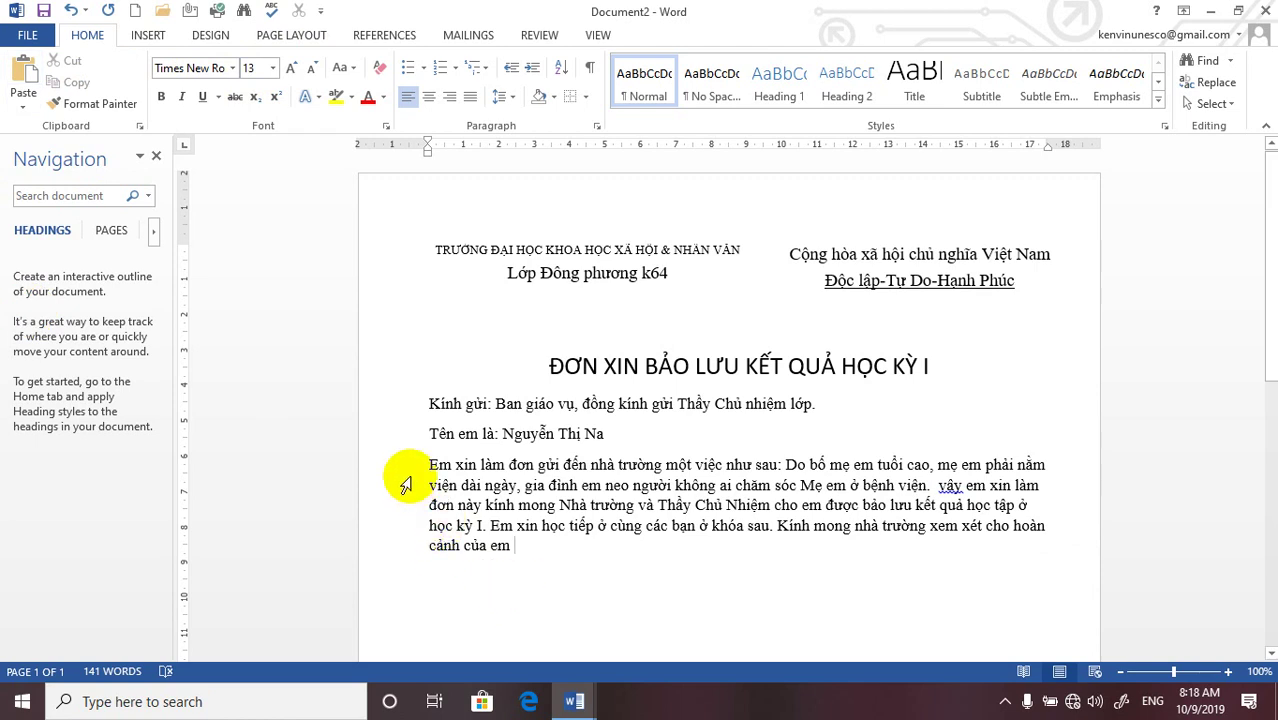
- Justify the reason paragraph and end it with a full stop after 'của em'
{"action": "left_click_drag", "start_coordinate": [425, 467], "coordinate": [515, 548]}
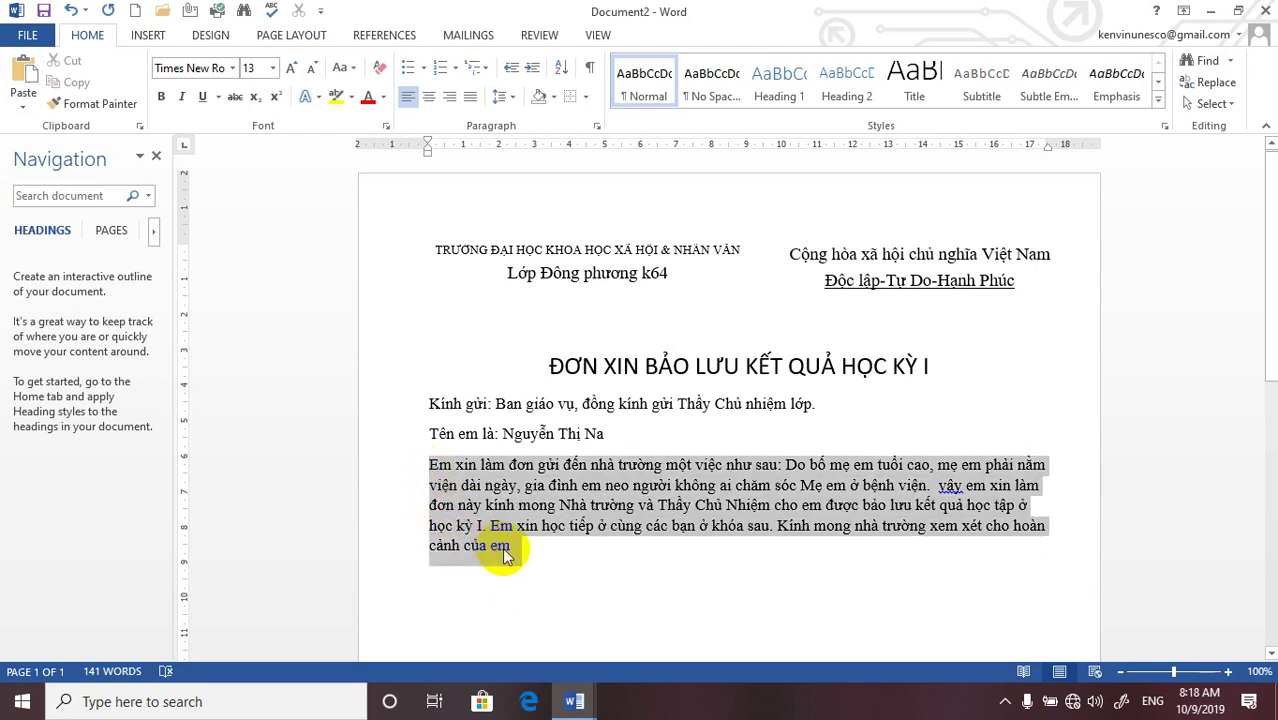
{"action": "left_click", "coordinate": [472, 97]}
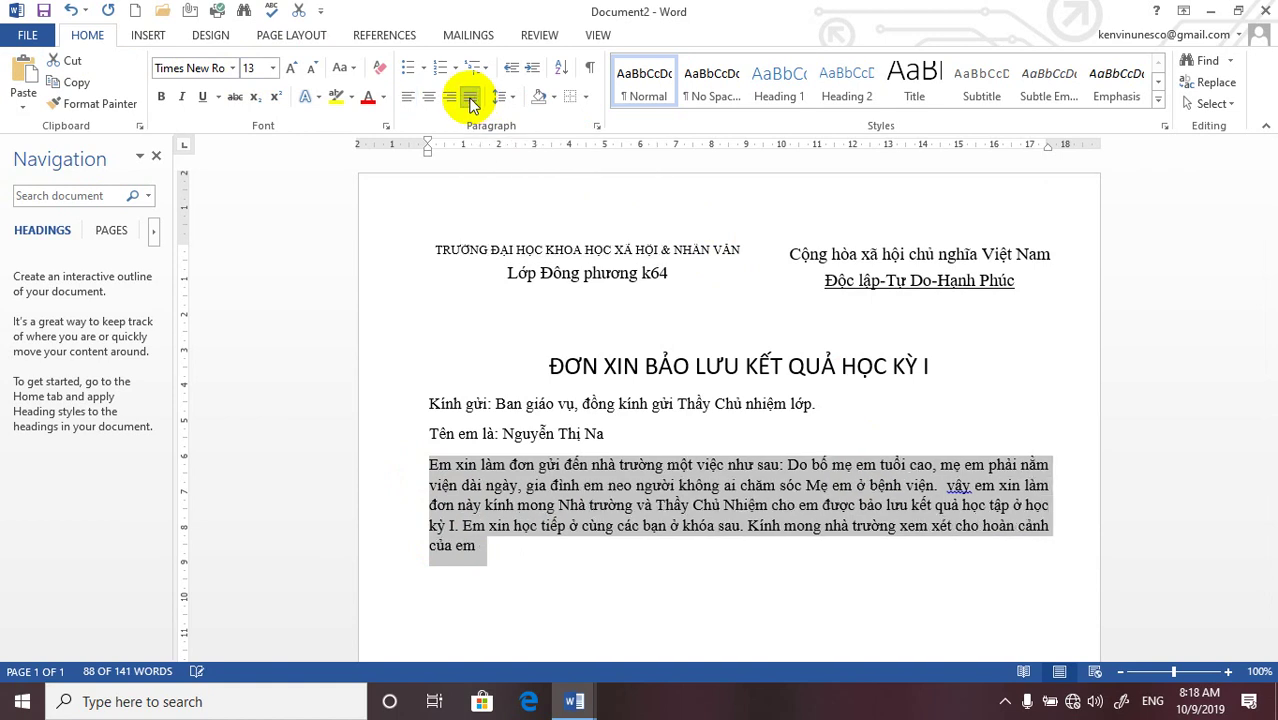
{"action": "left_click", "coordinate": [581, 562]}
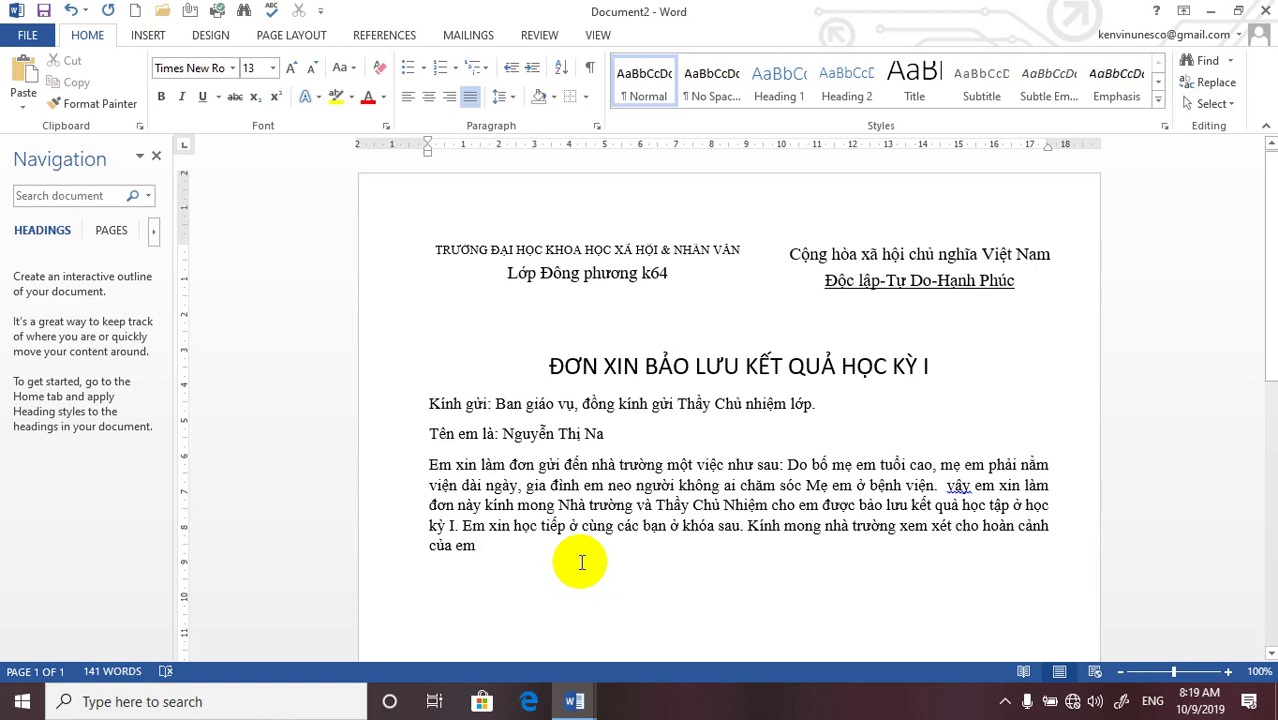
{"action": "type", "text": "."}
- Add the line 'Em xin chân thành cảm ơn Nhà trường và Thầy chủ nhiệm' below the paragraph
{"action": "key", "text": "Tab"}
{"action": "key", "text": "Tab"}
{"action": "key", "text": "Tab"}
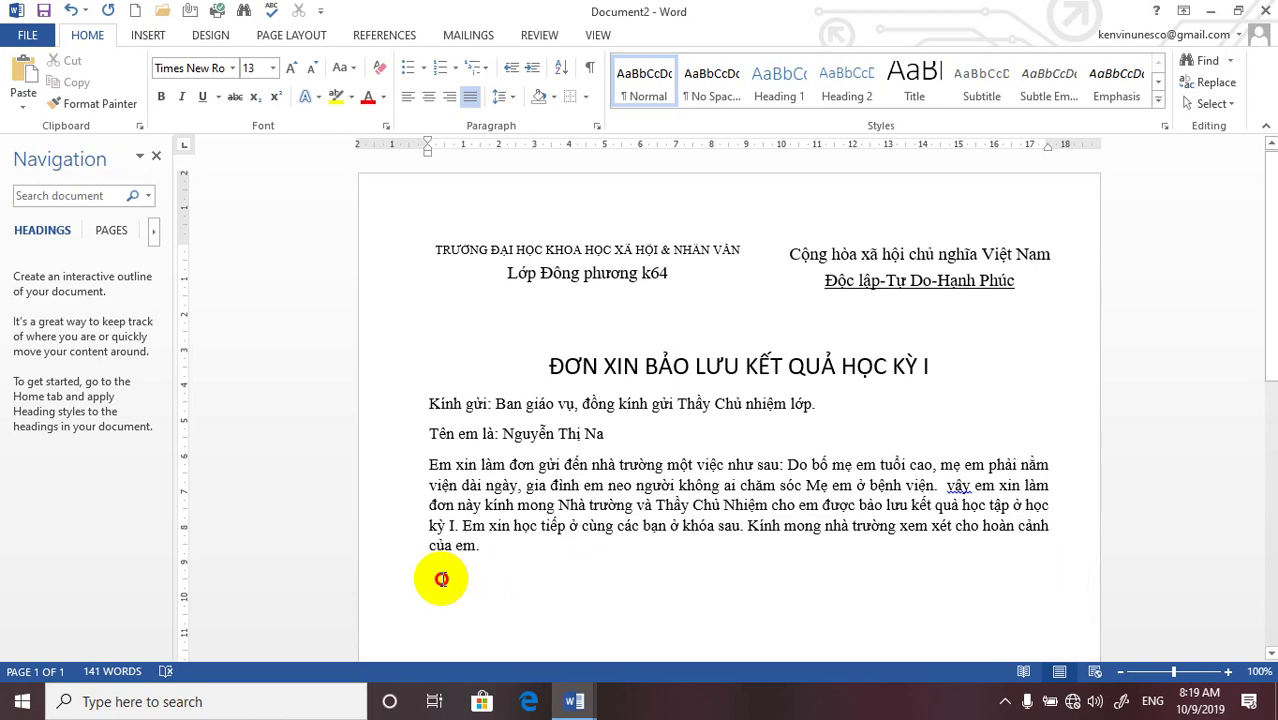
{"action": "left_click", "coordinate": [443, 579]}
{"action": "type", "text": "Em"}
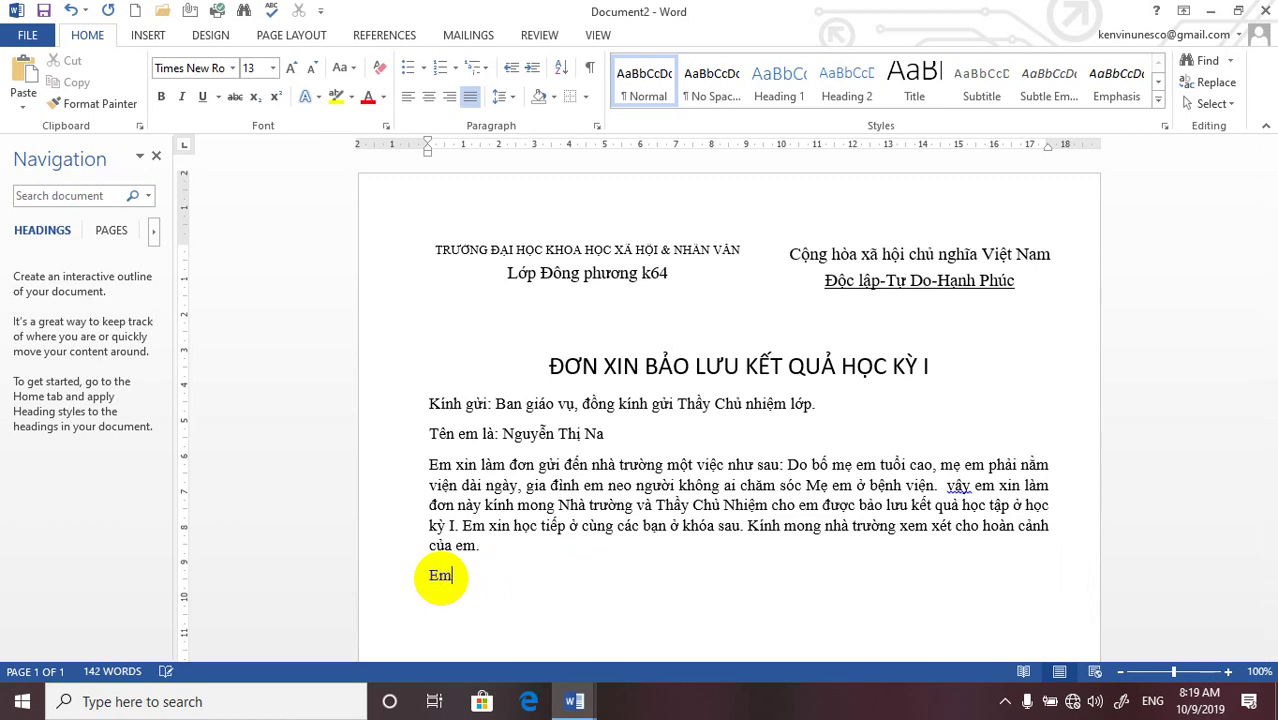
{"action": "type", "text": "xin"}
{"action": "type", "text": "chân than"}
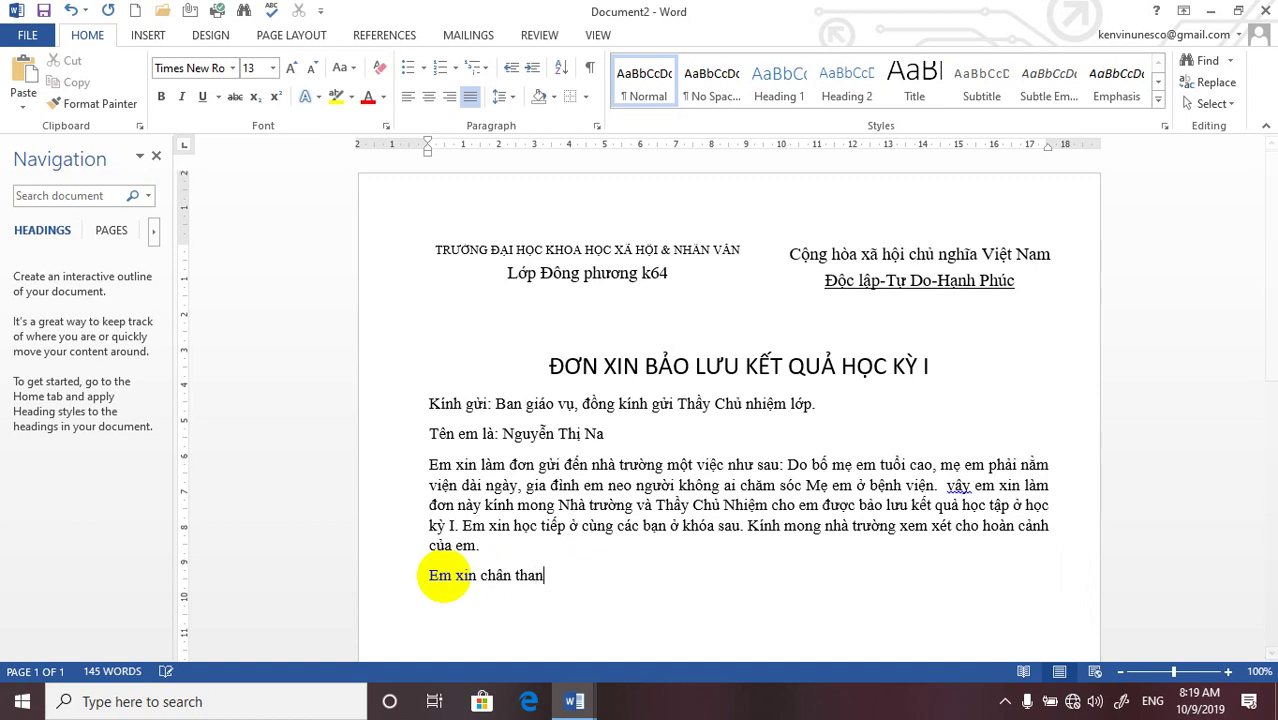
{"action": "type", "text": "h cảm"}
{"action": "type", "text": "ơ"}
{"action": "type", "text": "Thầ"}
{"action": "key", "text": "BackSpace"}
{"action": "key", "text": "BackSpace"}
{"action": "key", "text": "BackSpace"}
{"action": "type", "text": "Nha"}
{"action": "type", "text": "tr"}
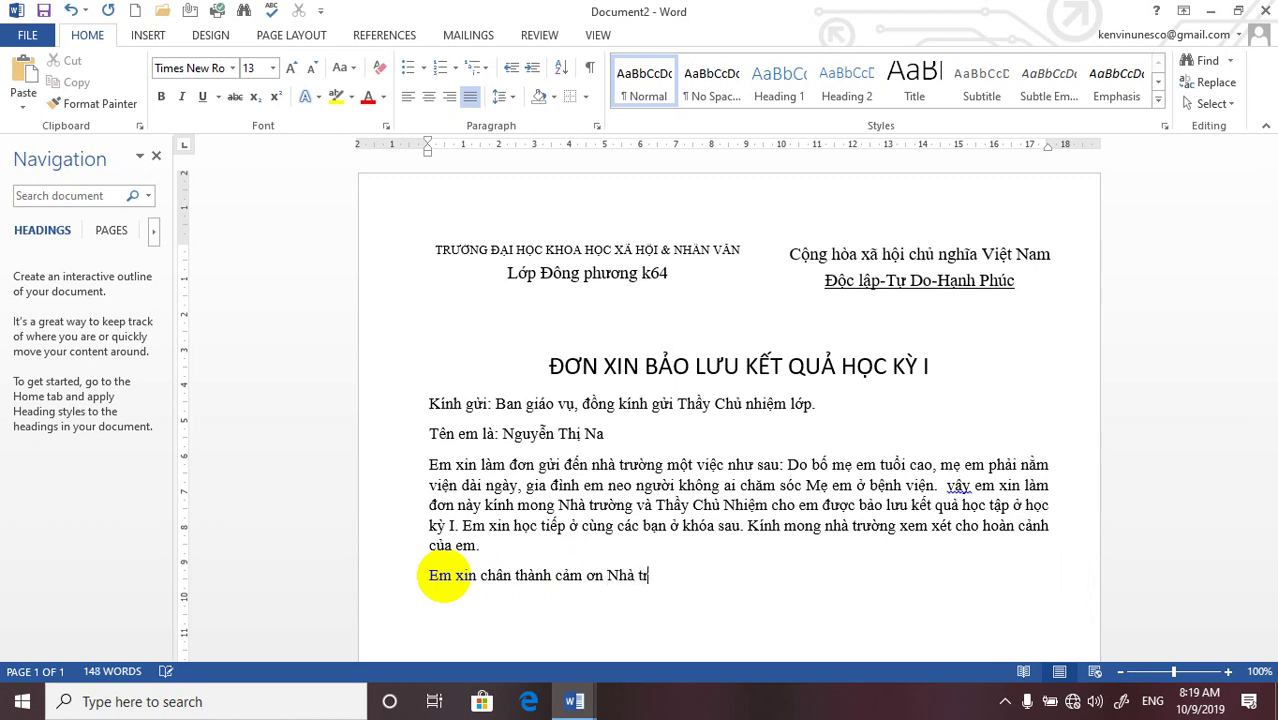
{"action": "type", "text": "ường v"}
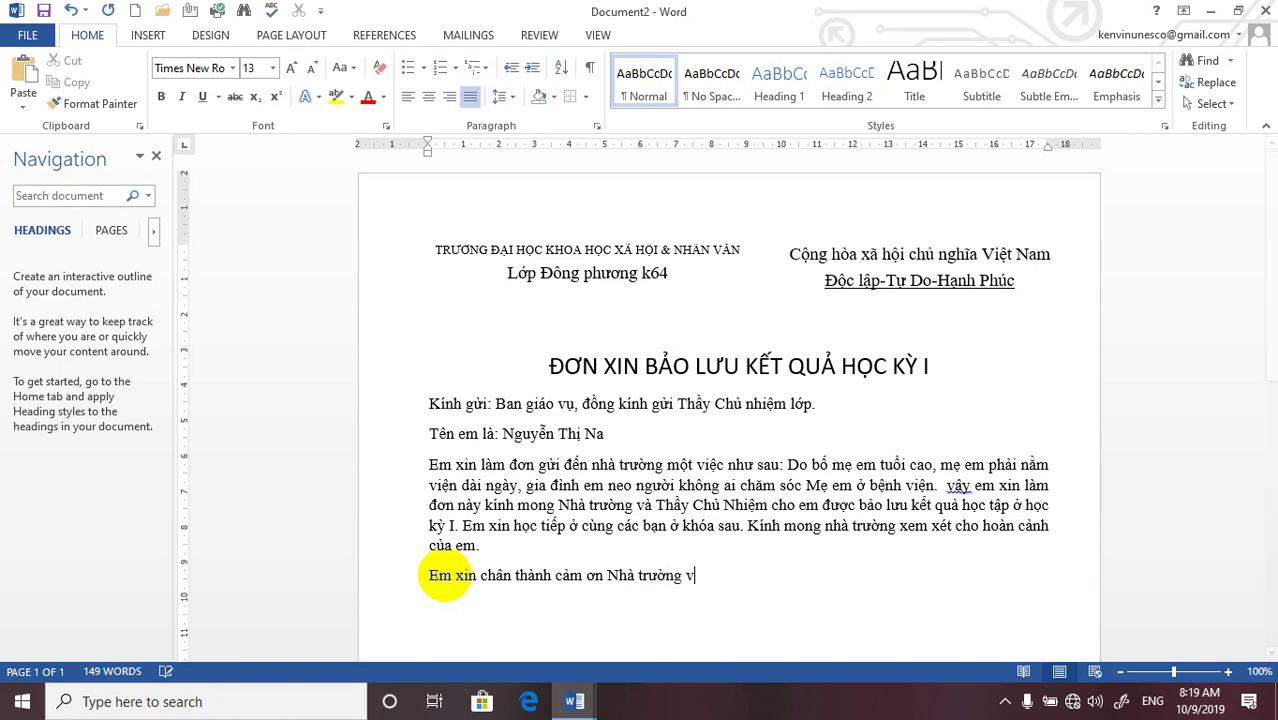
{"action": "type", "text": "à"}
{"action": "type", "text": "haầy"}
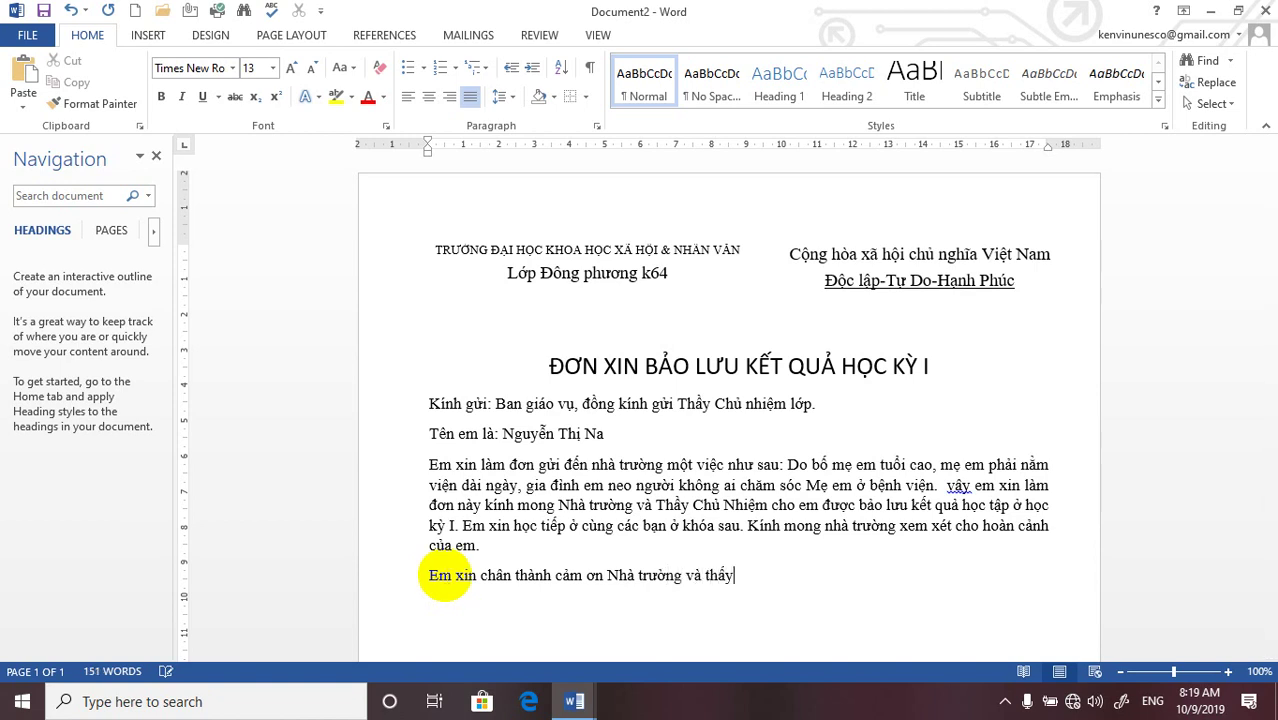
{"action": "type", "text": " c"}
{"action": "key", "text": "BackSpace"}
{"action": "key", "text": "BackSpace"}
{"action": "key", "text": "BackSpace"}
{"action": "key", "text": "BackSpace"}
{"action": "key", "text": "BackSpace"}
{"action": "type", "text": "Tha"}
{"action": "type", "text": "y"}
{"action": "type", "text": "chủ "}
{"action": "type", "text": "nh"}
{"action": "type", "text": "ệm"}
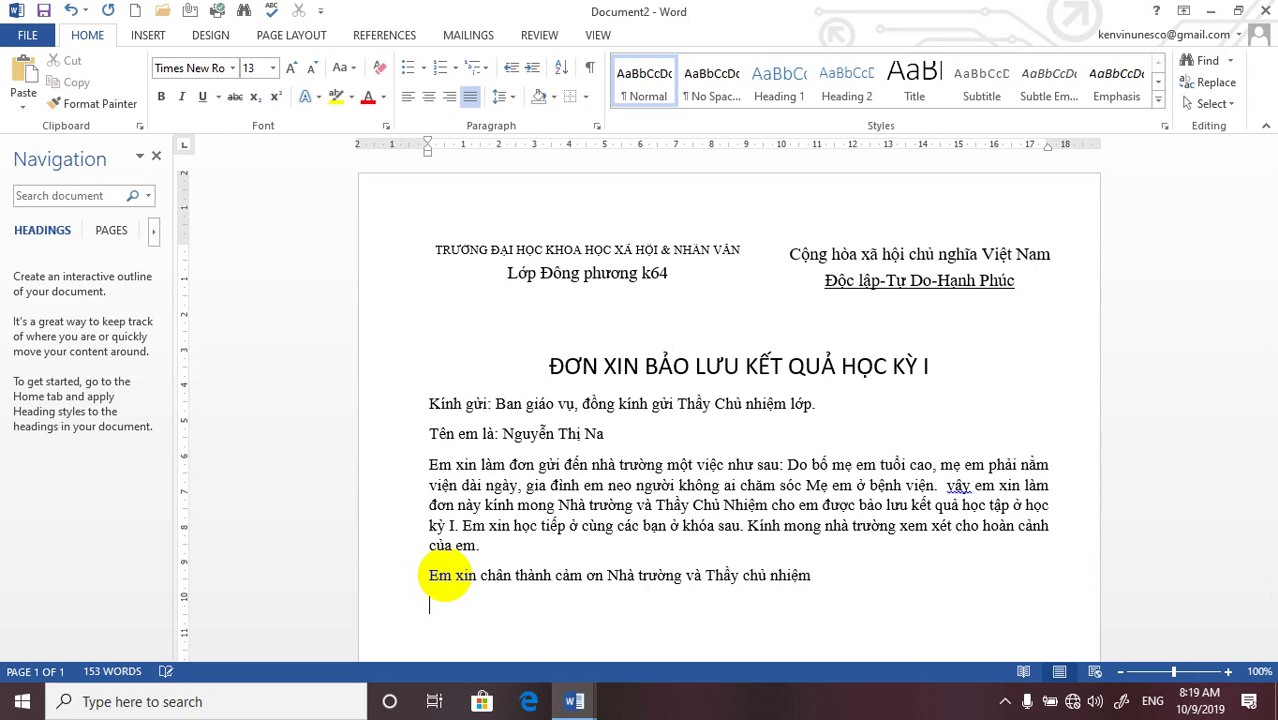
- Add the right-indented date line 'Hà nội ngày 09/10/2019.'
{"action": "key", "text": "Tab"}
{"action": "key", "text": "Tab"}
{"action": "key", "text": "Tab"}
{"action": "type", "text": "Ha"}
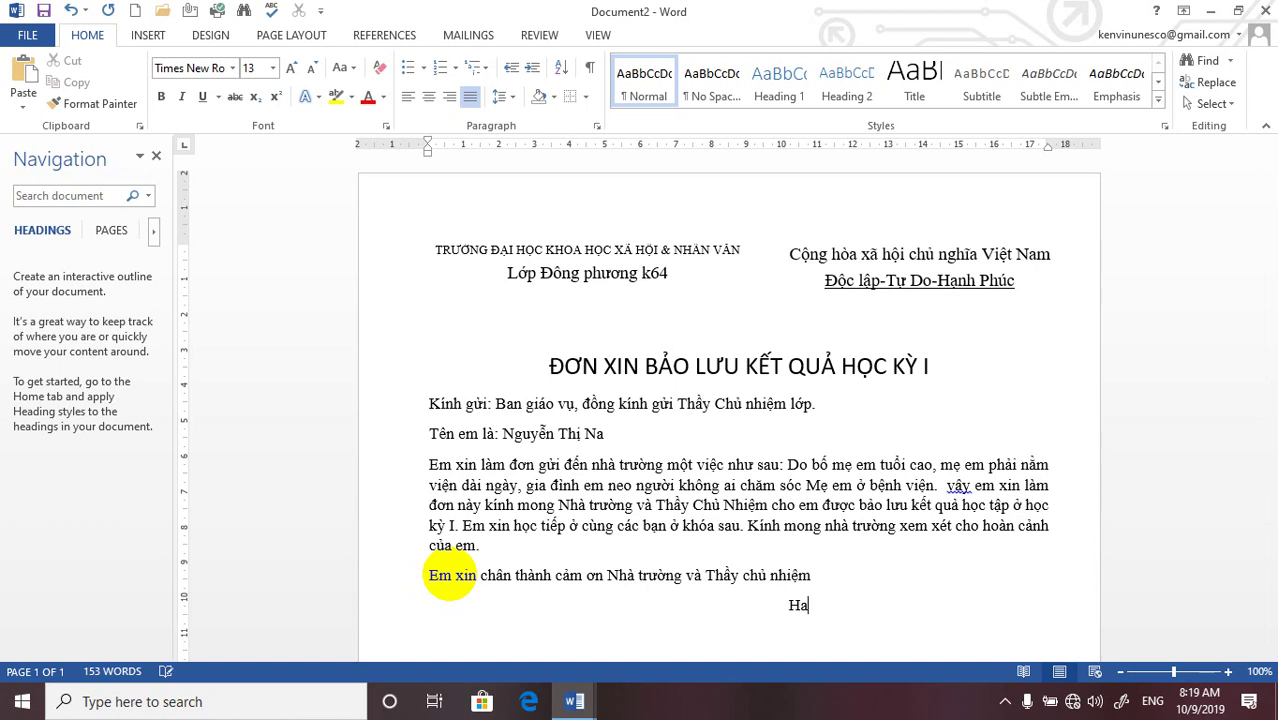
{"action": "type", "text": "nôi"}
{"action": "type", "text": "ngày "}
{"action": "type", "text": "09/1"}
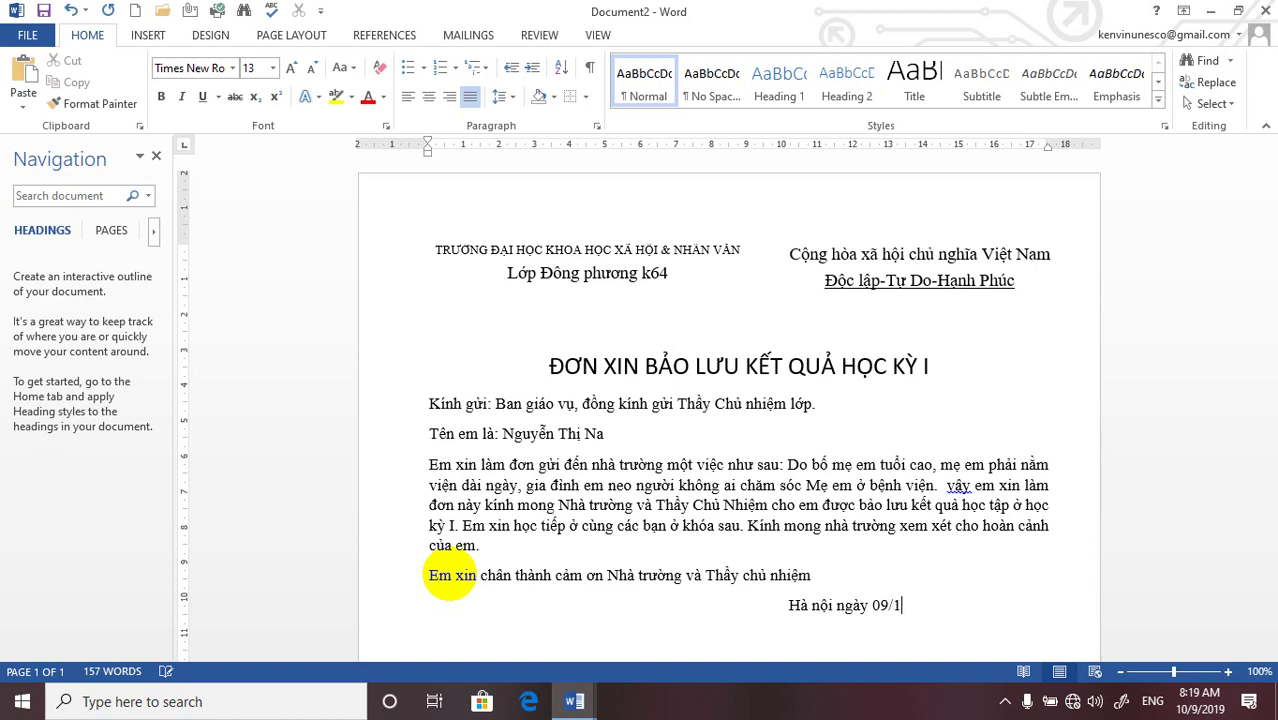
{"action": "type", "text": "0/20"}
{"action": "type", "text": "19"}
{"action": "type", "text": "."}
{"action": "scroll", "coordinate": [493, 542], "scroll_direction": "down", "scroll_amount": 2}
{"action": "scroll", "coordinate": [736, 536], "scroll_direction": "down", "scroll_amount": 2}
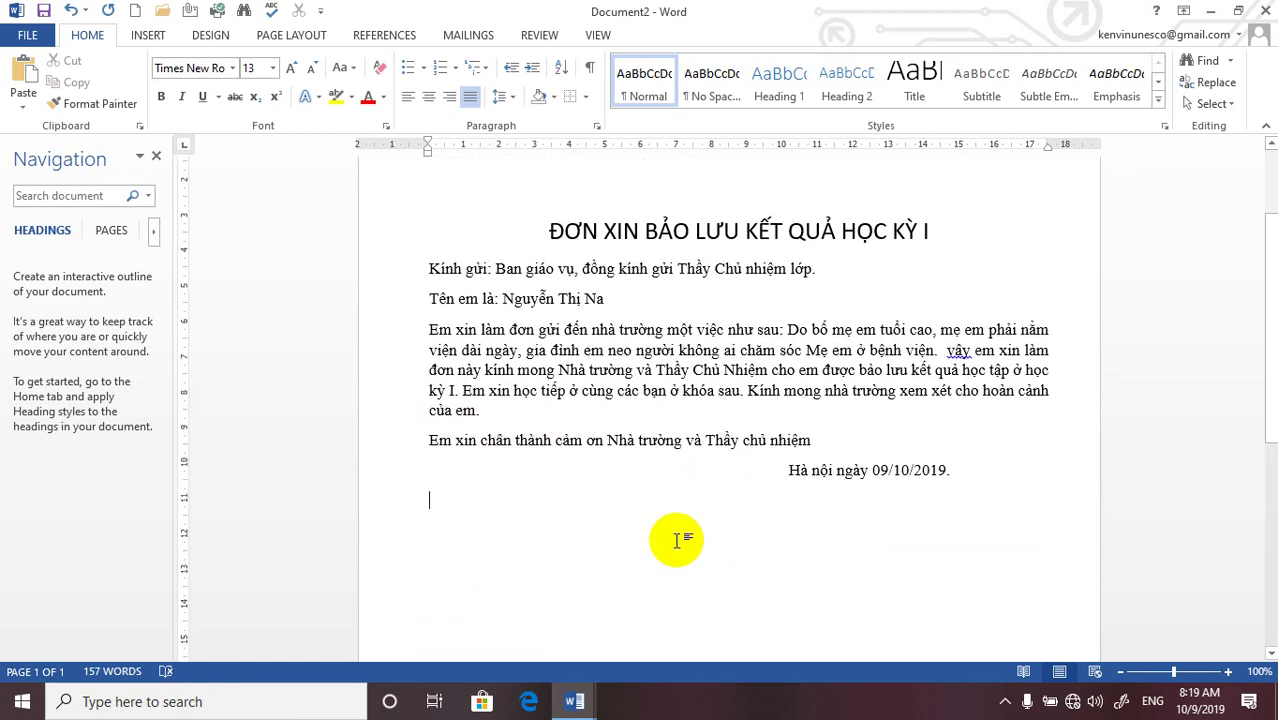
- Insert the saved Chủ lớp / Sinh viên signature block from Quick Parts, leaving a blank line after the date
{"action": "key", "text": "Return"}
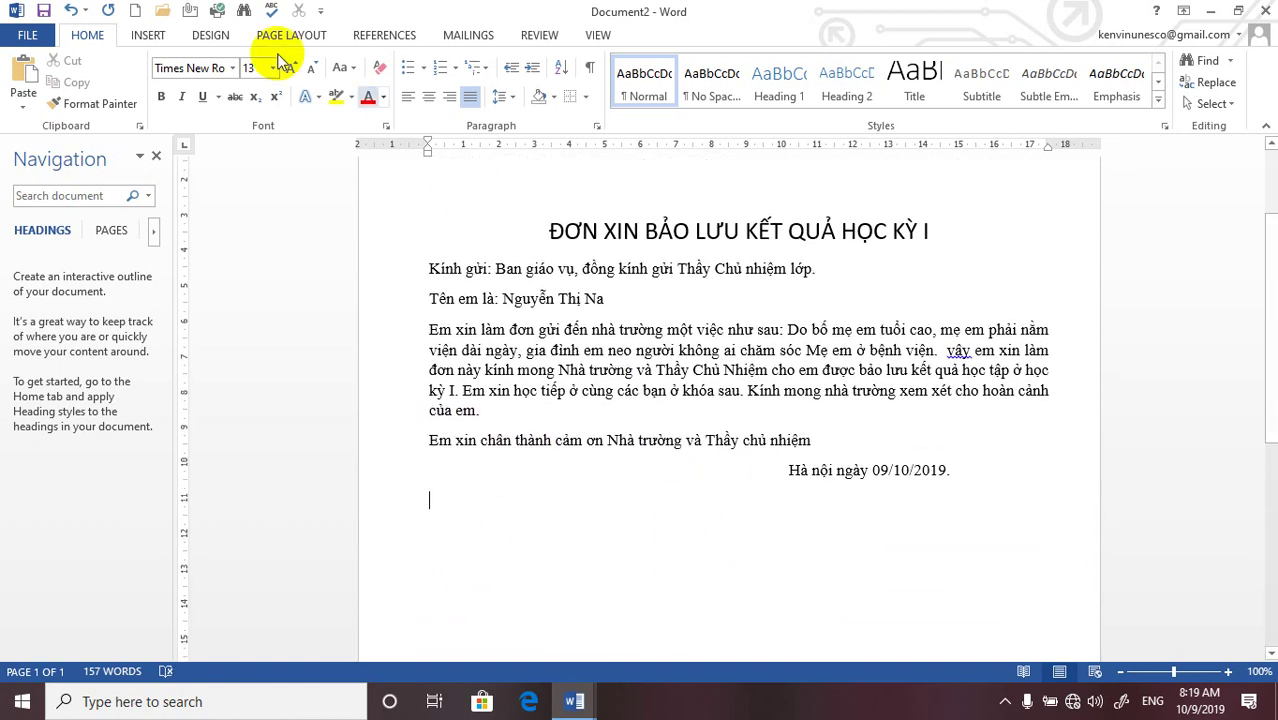
{"action": "left_click", "coordinate": [147, 36]}
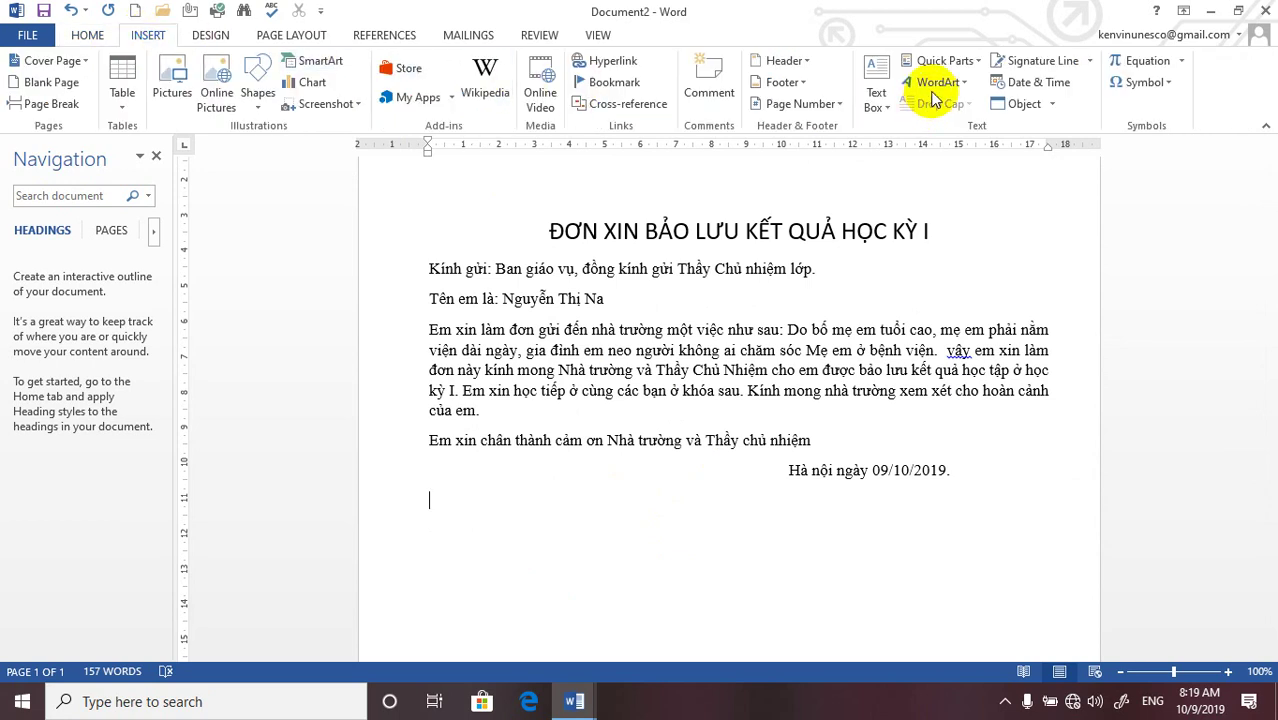
{"action": "left_click", "coordinate": [965, 64]}
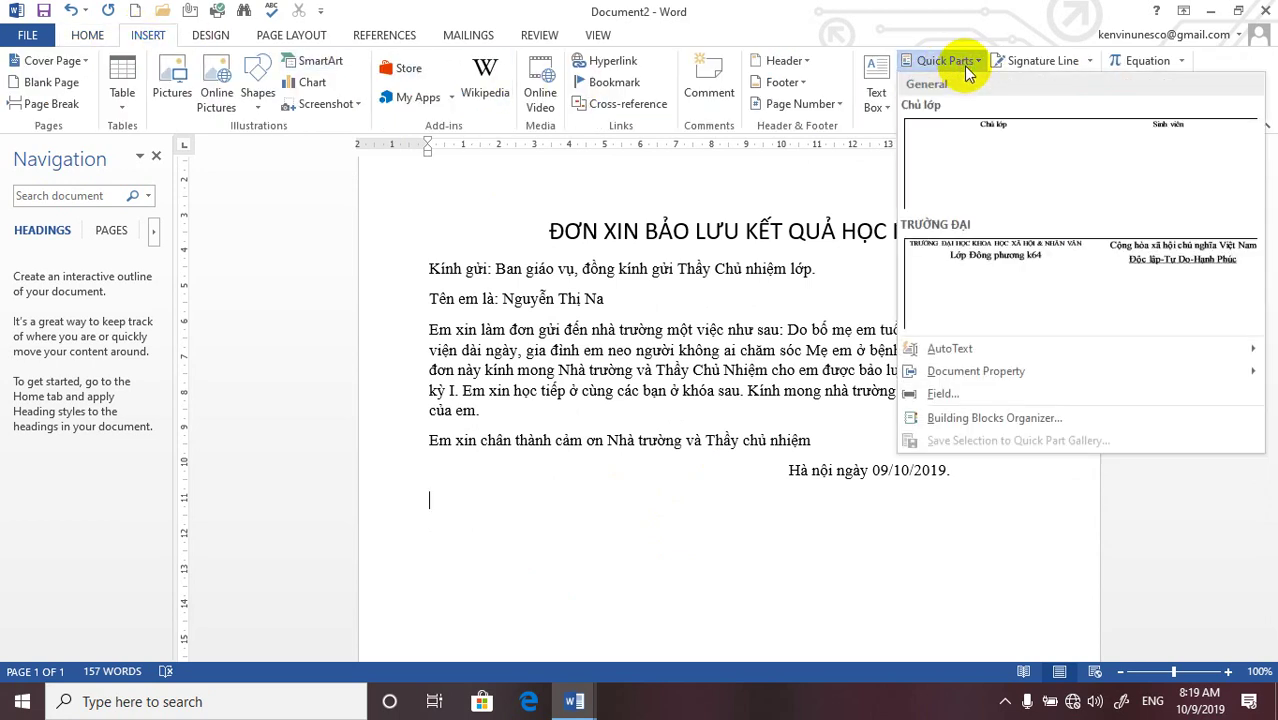
{"action": "left_click", "coordinate": [985, 155]}
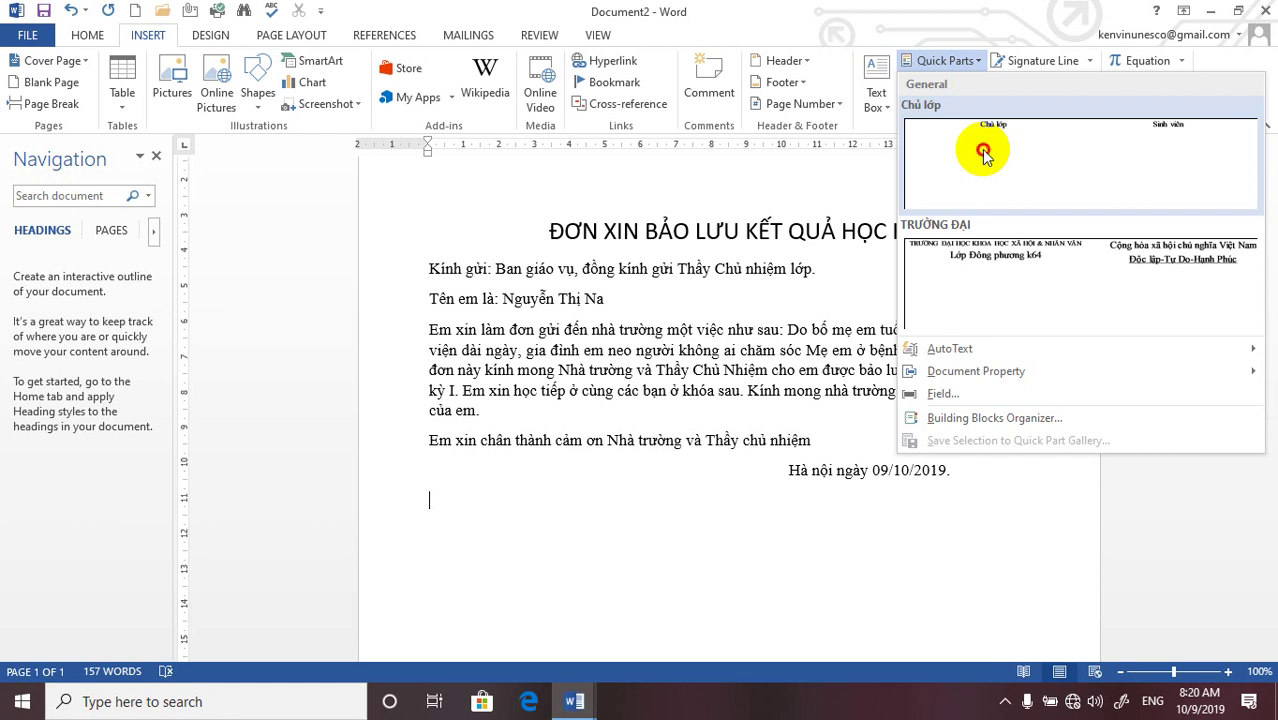
{"action": "left_click", "coordinate": [1025, 473]}
{"action": "key", "text": "Return"}
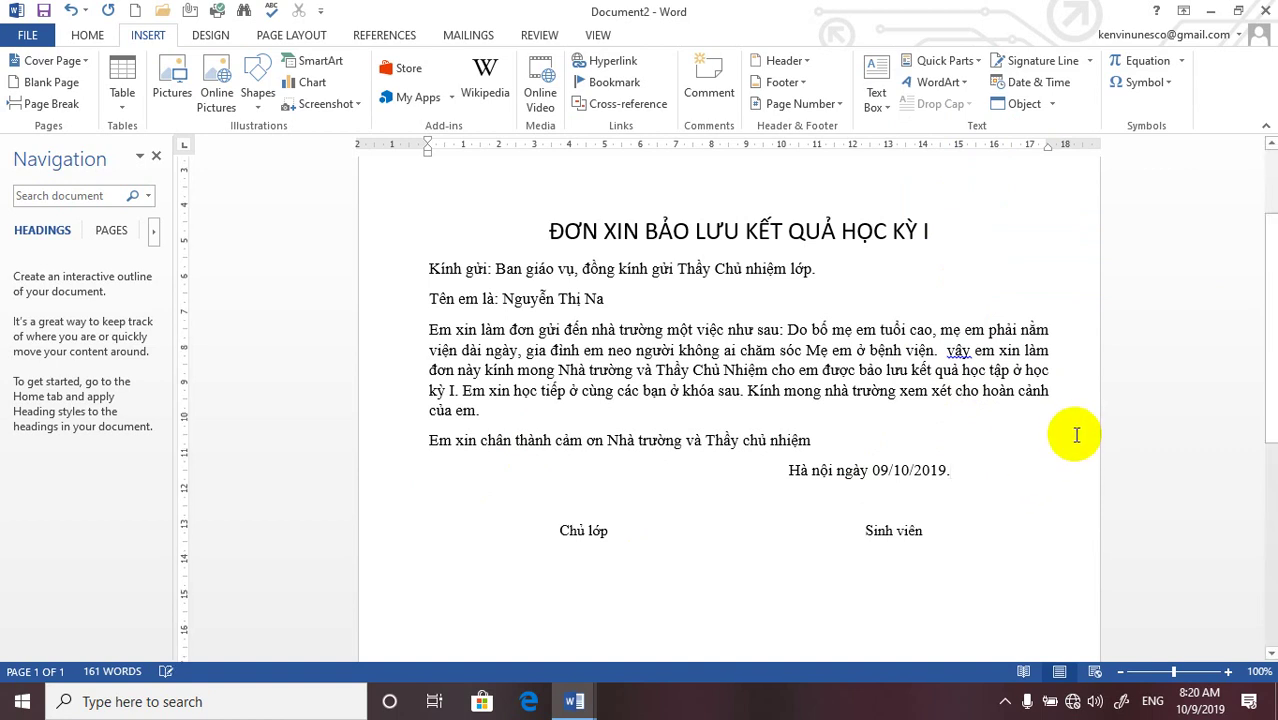
{"action": "scroll", "coordinate": [1075, 440], "scroll_direction": "down", "scroll_amount": 1}
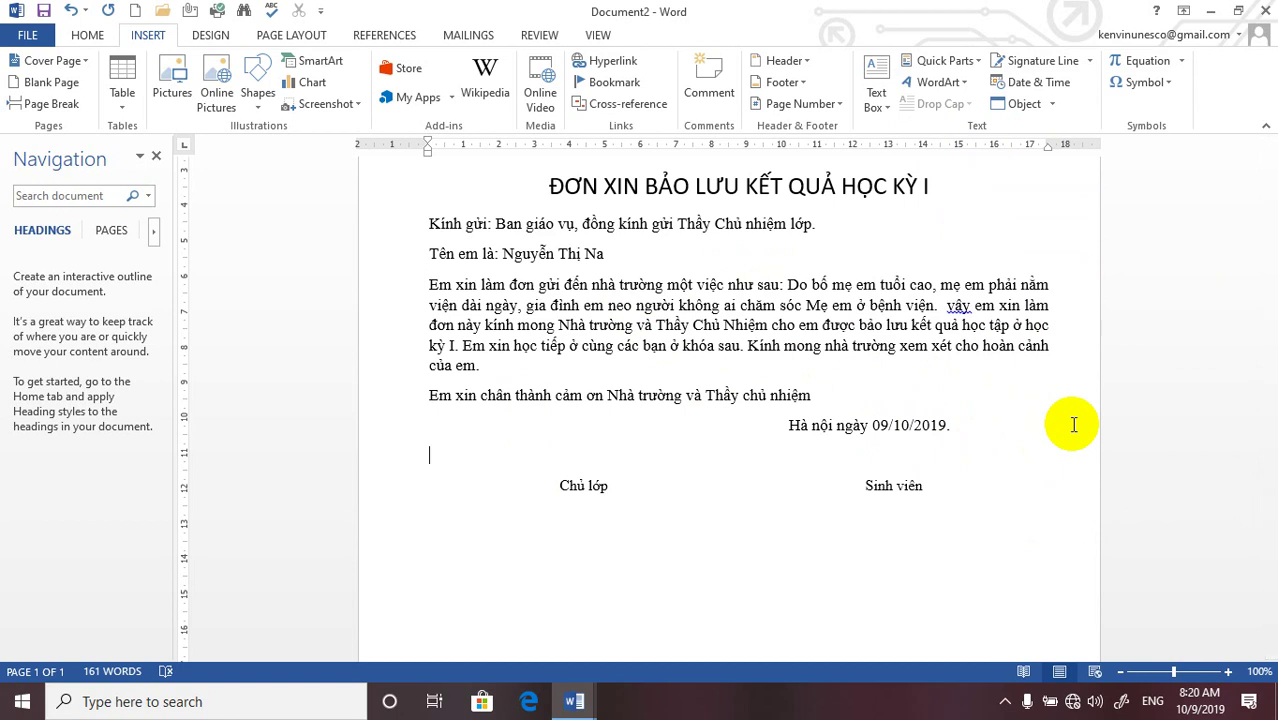
{"action": "scroll", "coordinate": [884, 300], "scroll_direction": "up", "scroll_amount": 3}
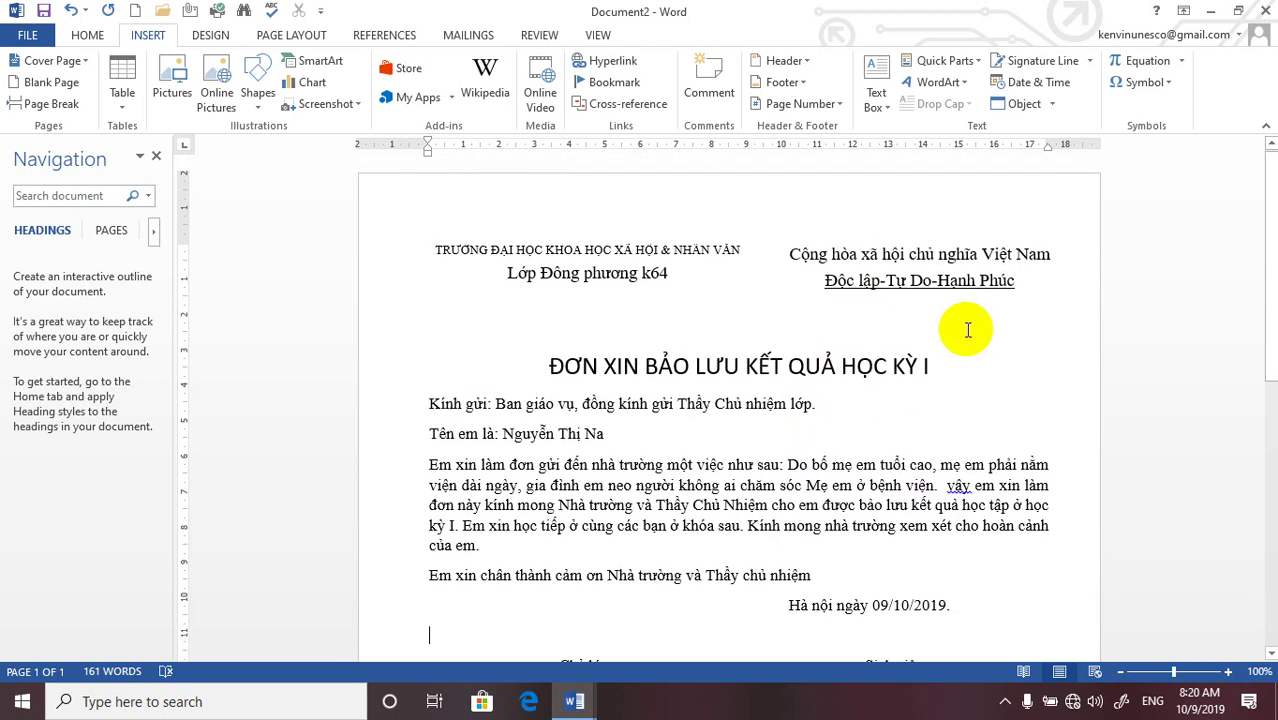
{"action": "scroll", "coordinate": [968, 330], "scroll_direction": "down", "scroll_amount": 1}
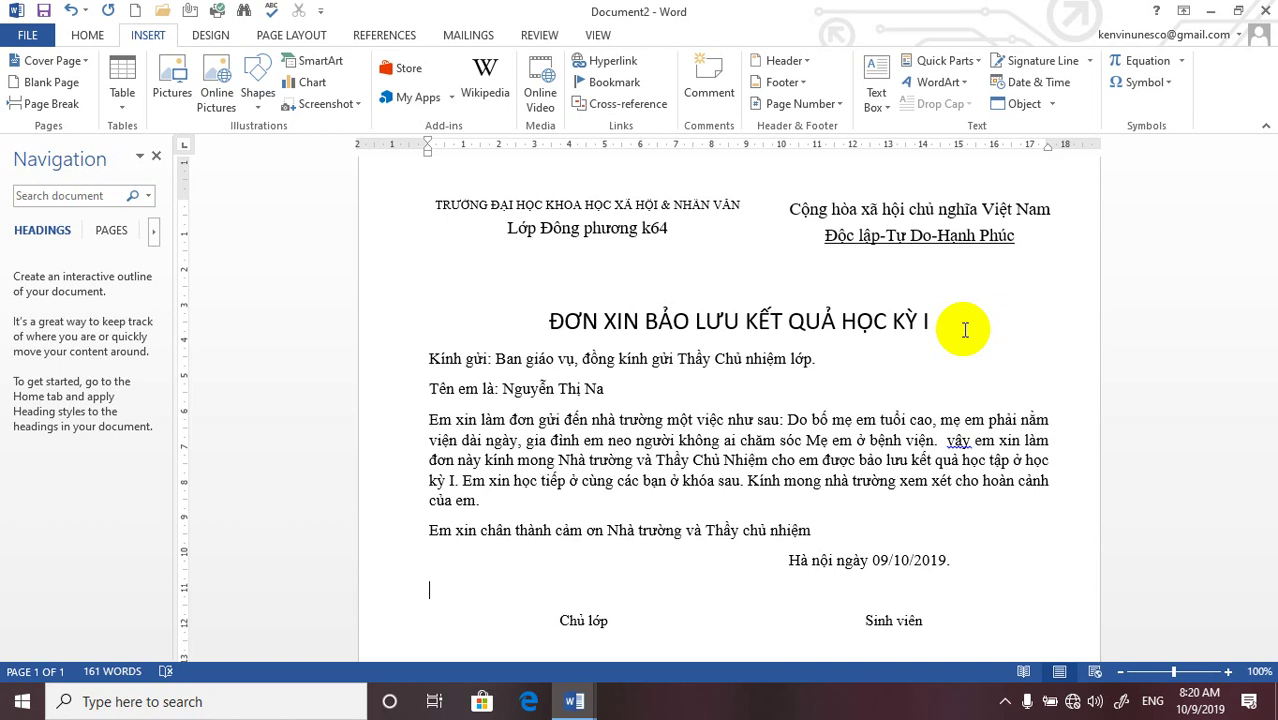
{"action": "scroll", "coordinate": [940, 395], "scroll_direction": "down", "scroll_amount": 2}
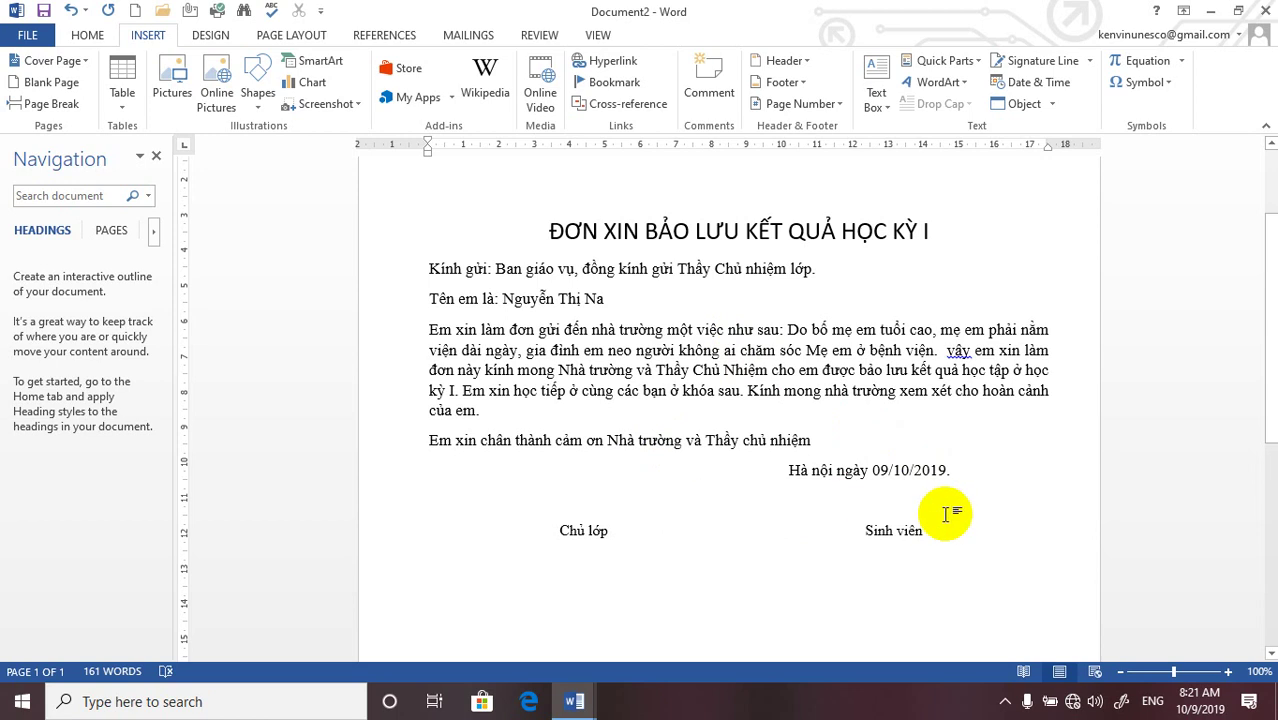
{"action": "scroll", "coordinate": [945, 515], "scroll_direction": "up", "scroll_amount": 3}
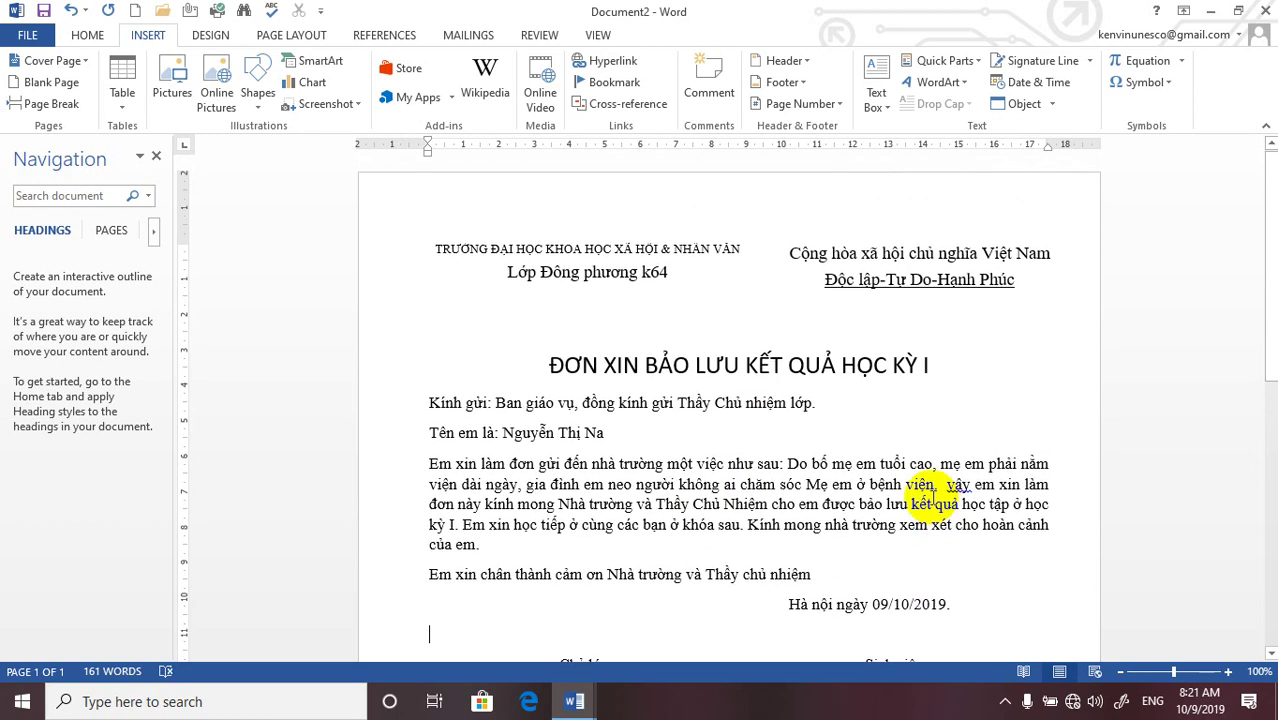
{"action": "left_click", "coordinate": [585, 273]}
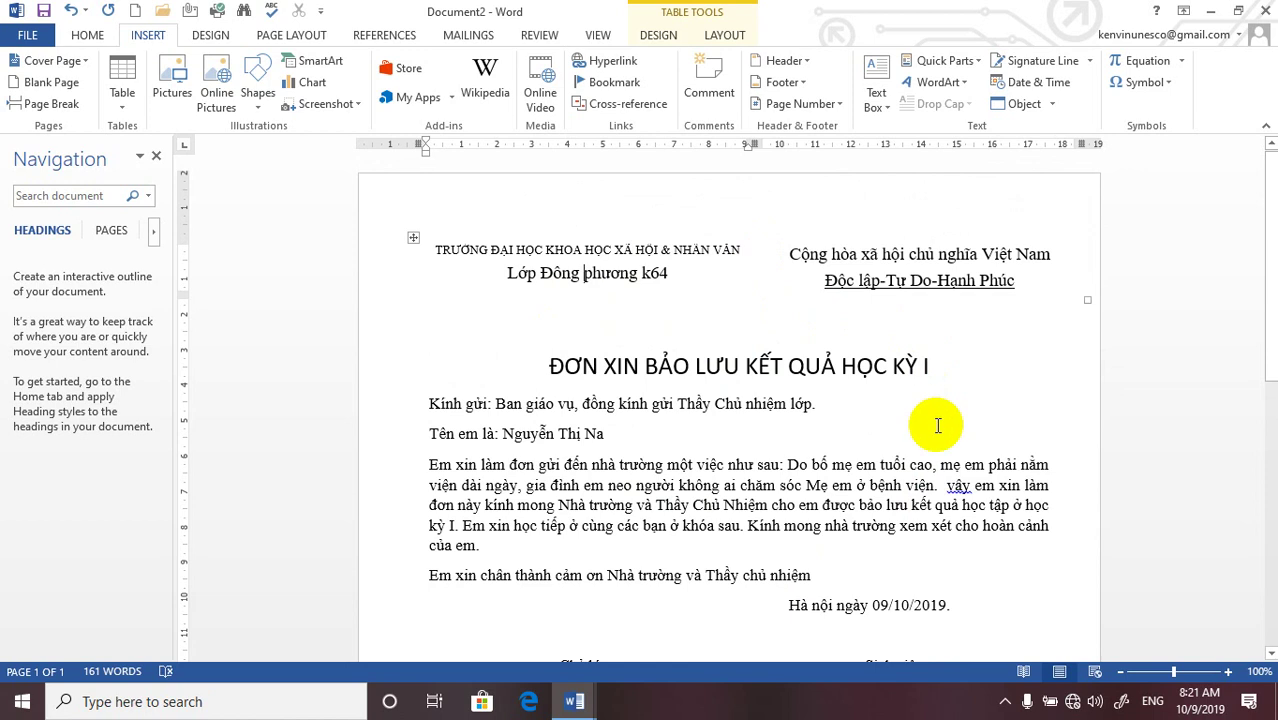
{"action": "scroll", "coordinate": [938, 426], "scroll_direction": "down", "scroll_amount": 1}
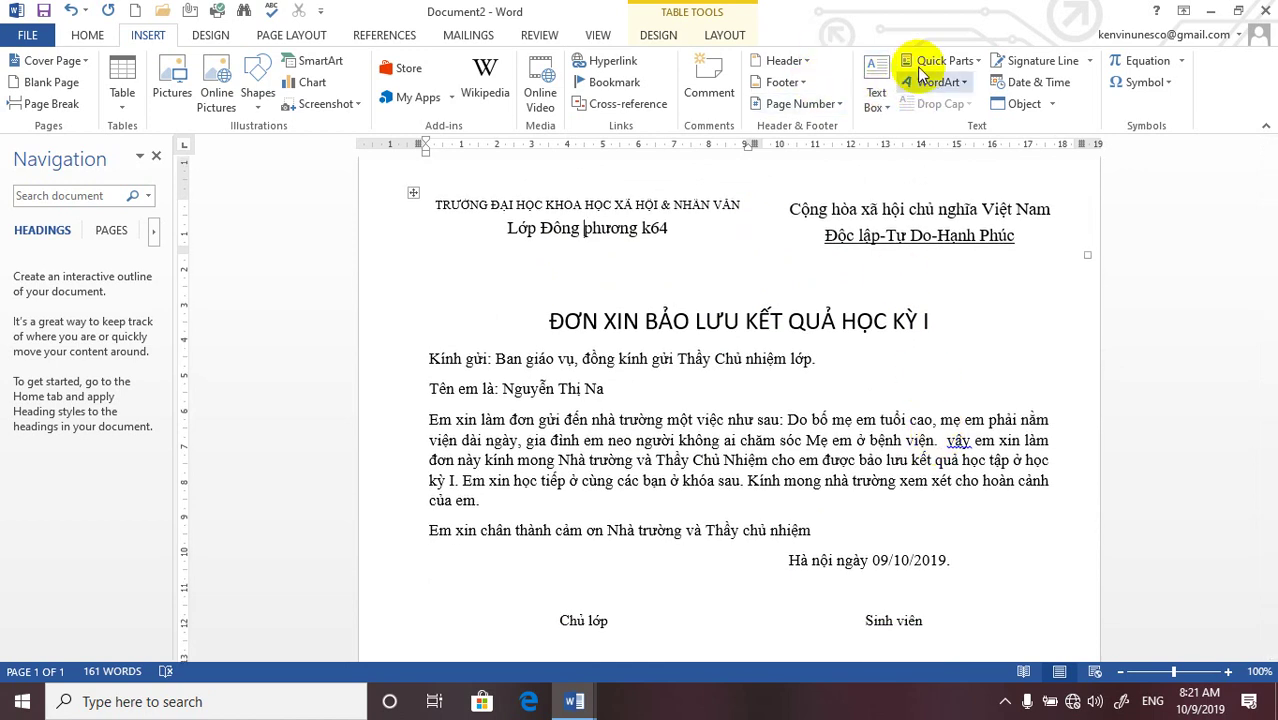
- Start a new empty line right after 'Sinh viên' in the signature table
{"action": "left_click", "coordinate": [970, 62]}
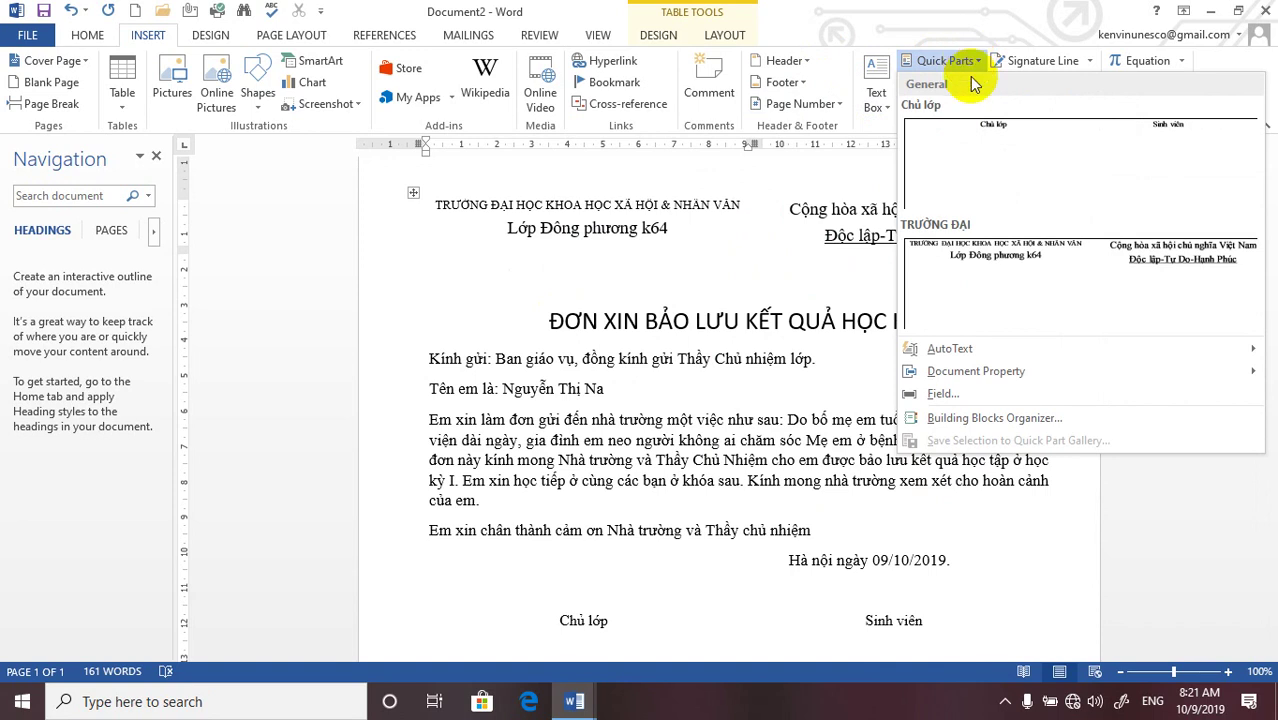
{"action": "left_click", "coordinate": [718, 268]}
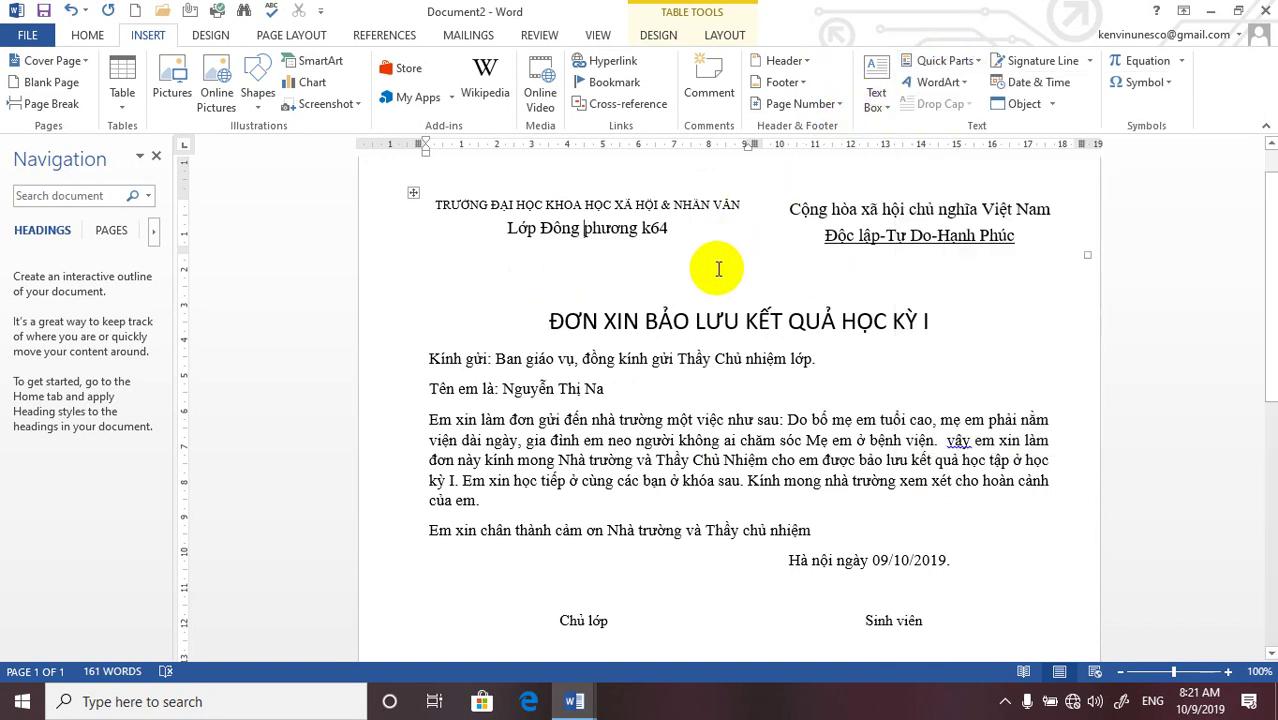
{"action": "scroll", "coordinate": [721, 268], "scroll_direction": "down", "scroll_amount": 2}
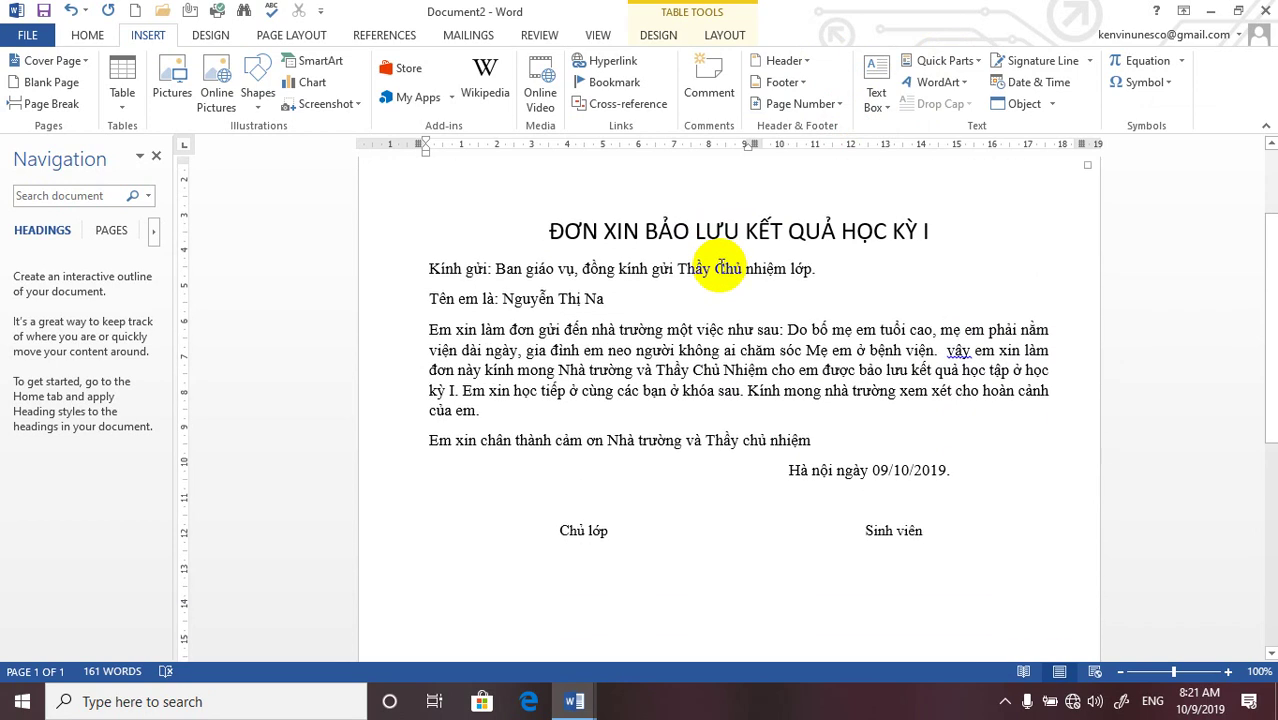
{"action": "scroll", "coordinate": [720, 268], "scroll_direction": "down", "scroll_amount": 2}
{"action": "scroll", "coordinate": [720, 268], "scroll_direction": "up", "scroll_amount": 4}
{"action": "scroll", "coordinate": [720, 268], "scroll_direction": "up", "scroll_amount": 1}
{"action": "scroll", "coordinate": [720, 266], "scroll_direction": "down", "scroll_amount": 3}
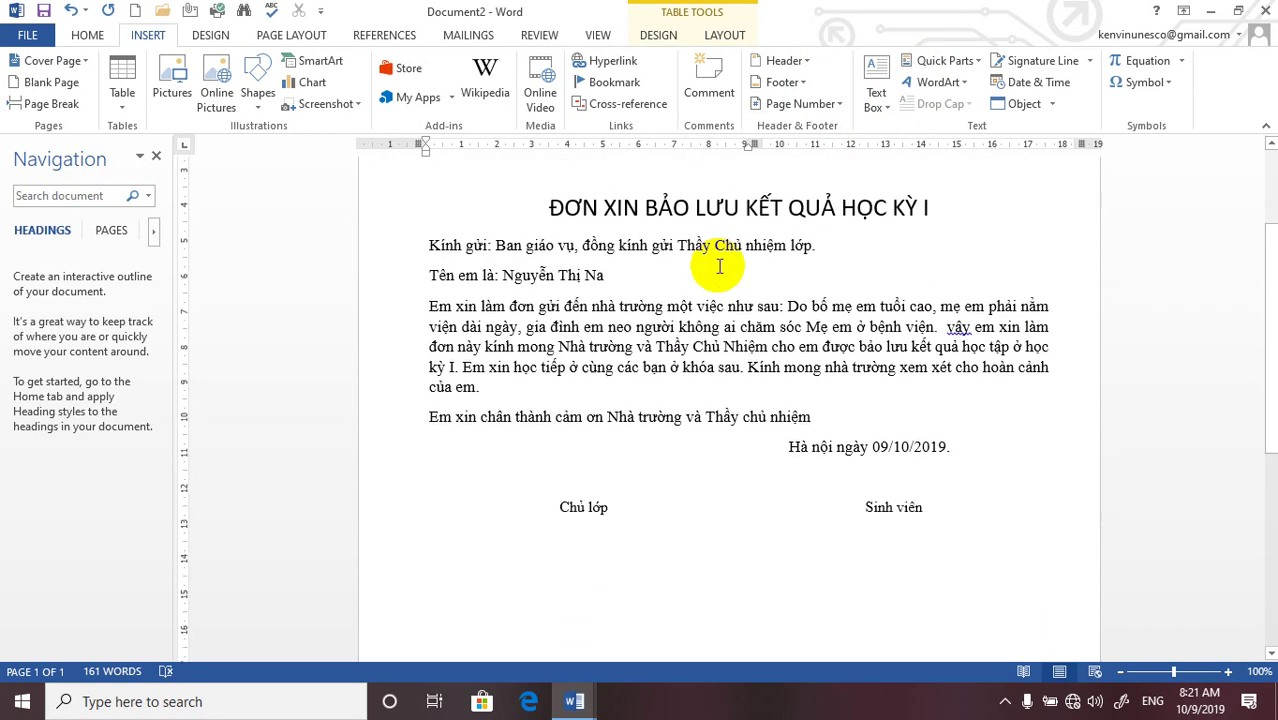
{"action": "scroll", "coordinate": [719, 266], "scroll_direction": "down", "scroll_amount": 3}
{"action": "scroll", "coordinate": [721, 290], "scroll_direction": "down", "scroll_amount": 2}
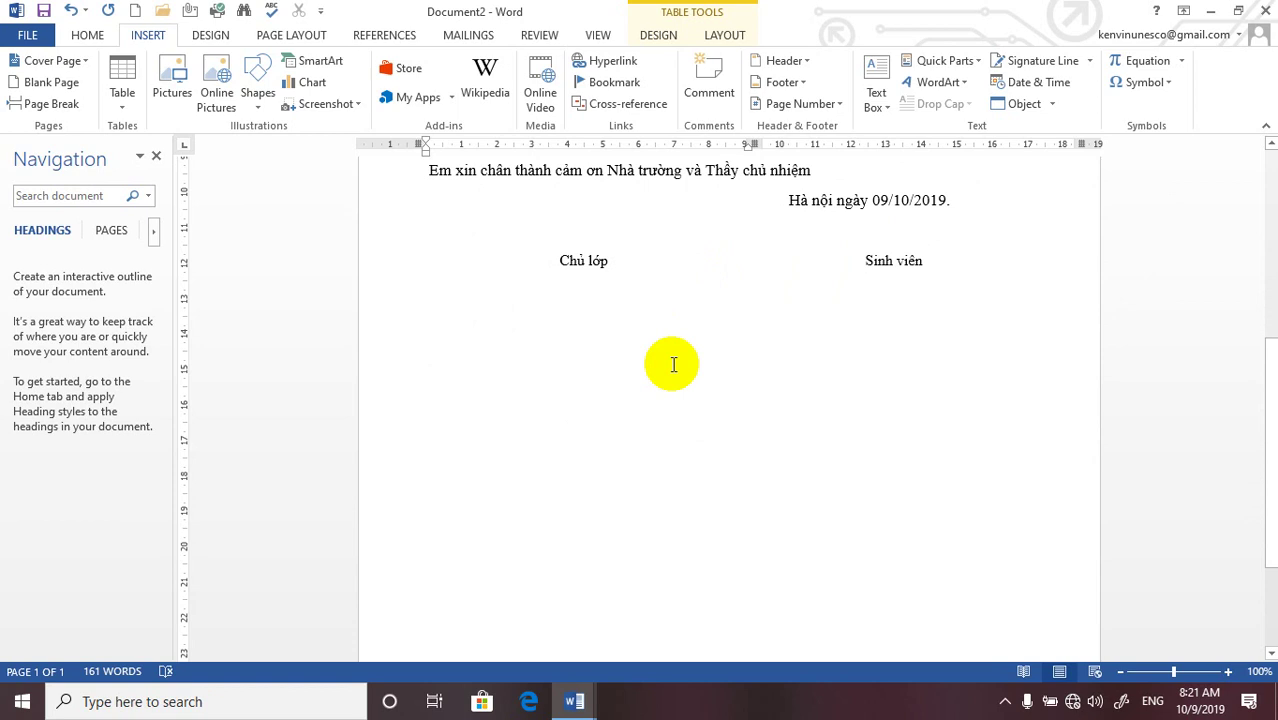
{"action": "left_click", "coordinate": [950, 256]}
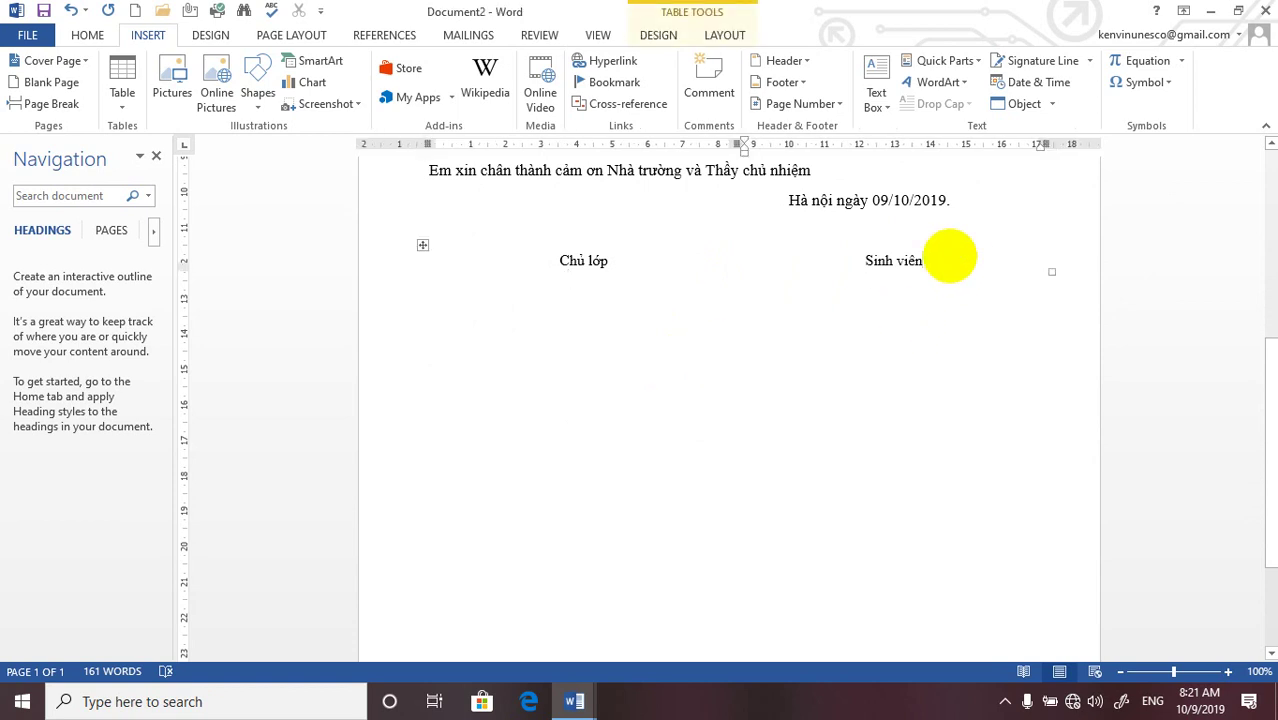
{"action": "key", "text": "Return"}
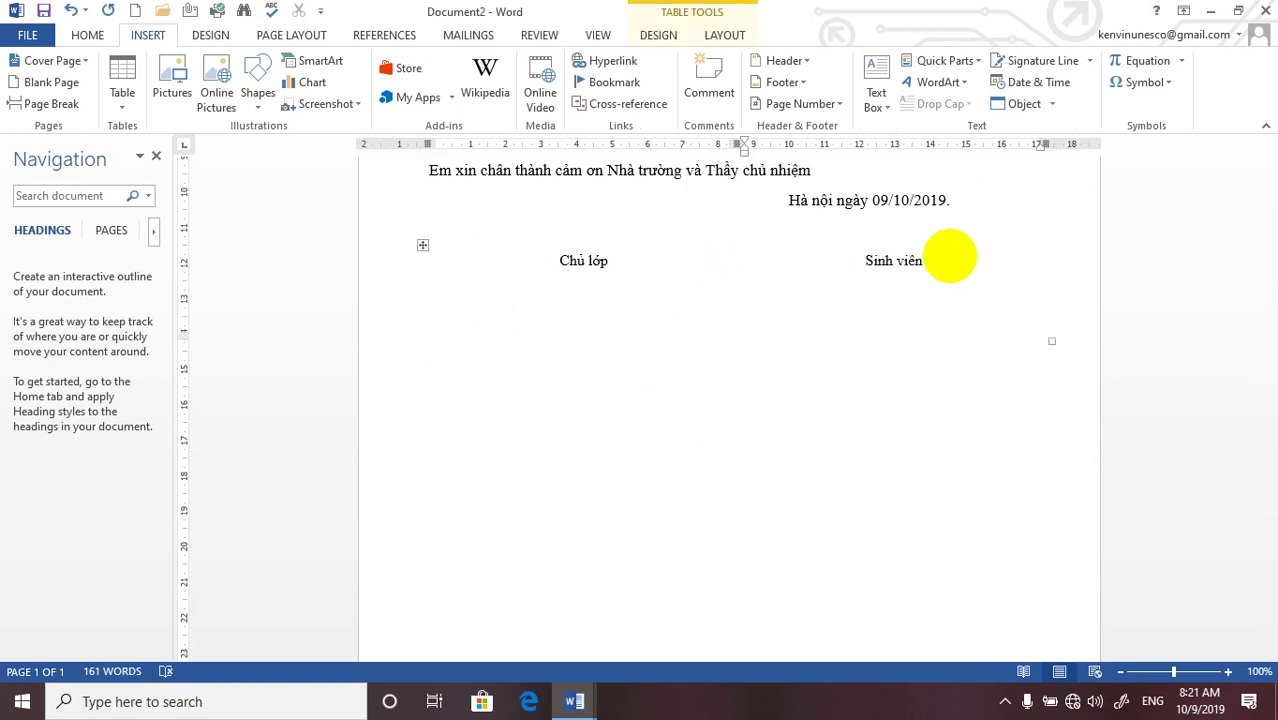
{"action": "left_click", "coordinate": [87, 38]}
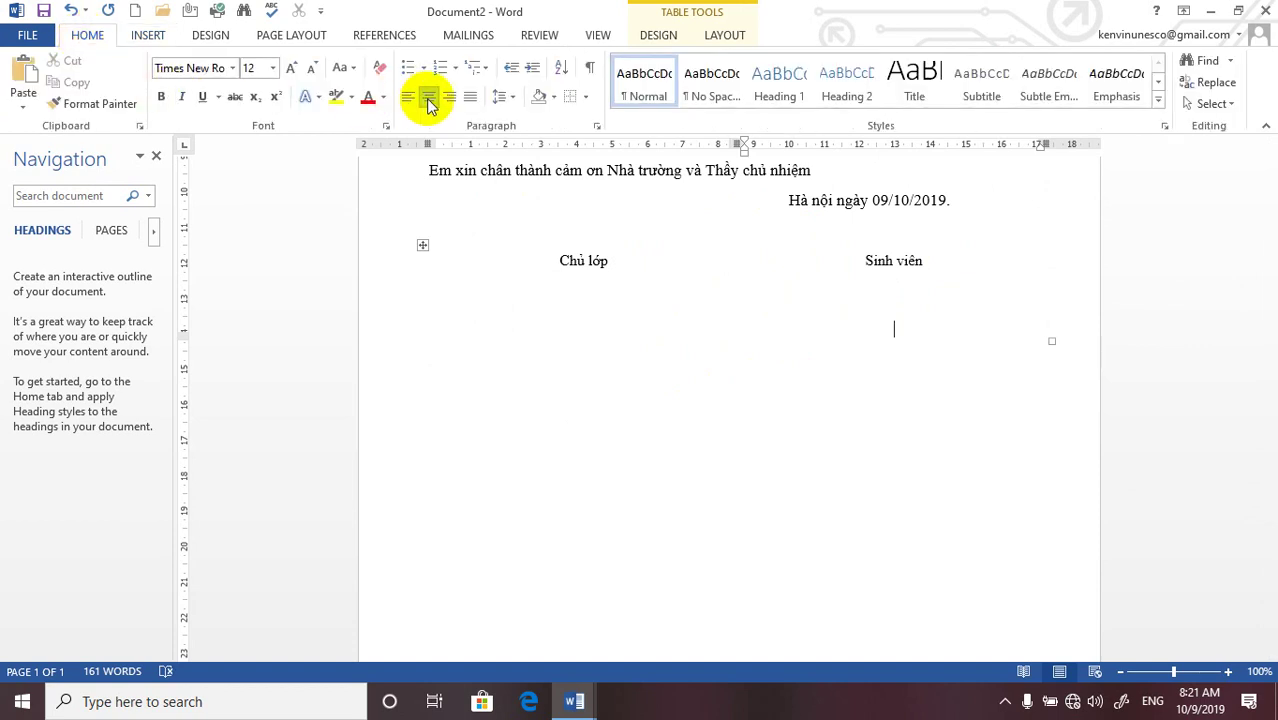
- Left-align the line below 'Sinh viên' and insert an orange outlined WordArt box there
{"action": "left_click", "coordinate": [866, 328]}
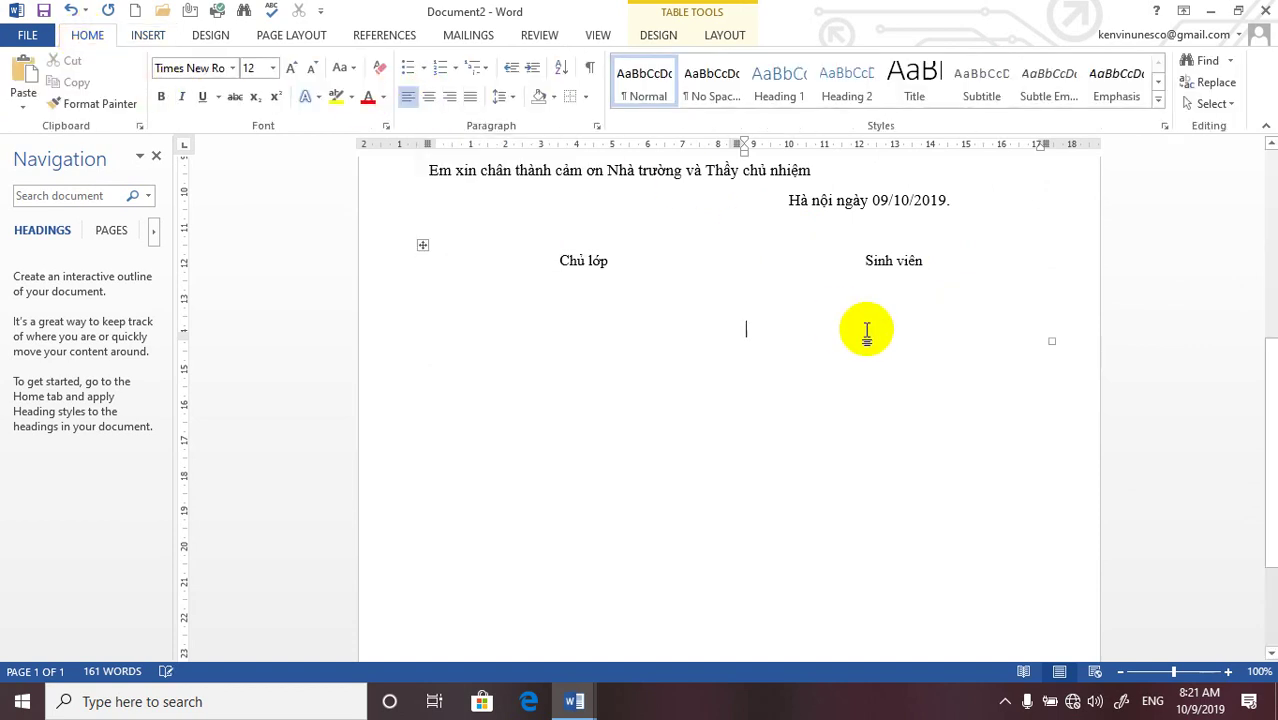
{"action": "key", "text": "Return"}
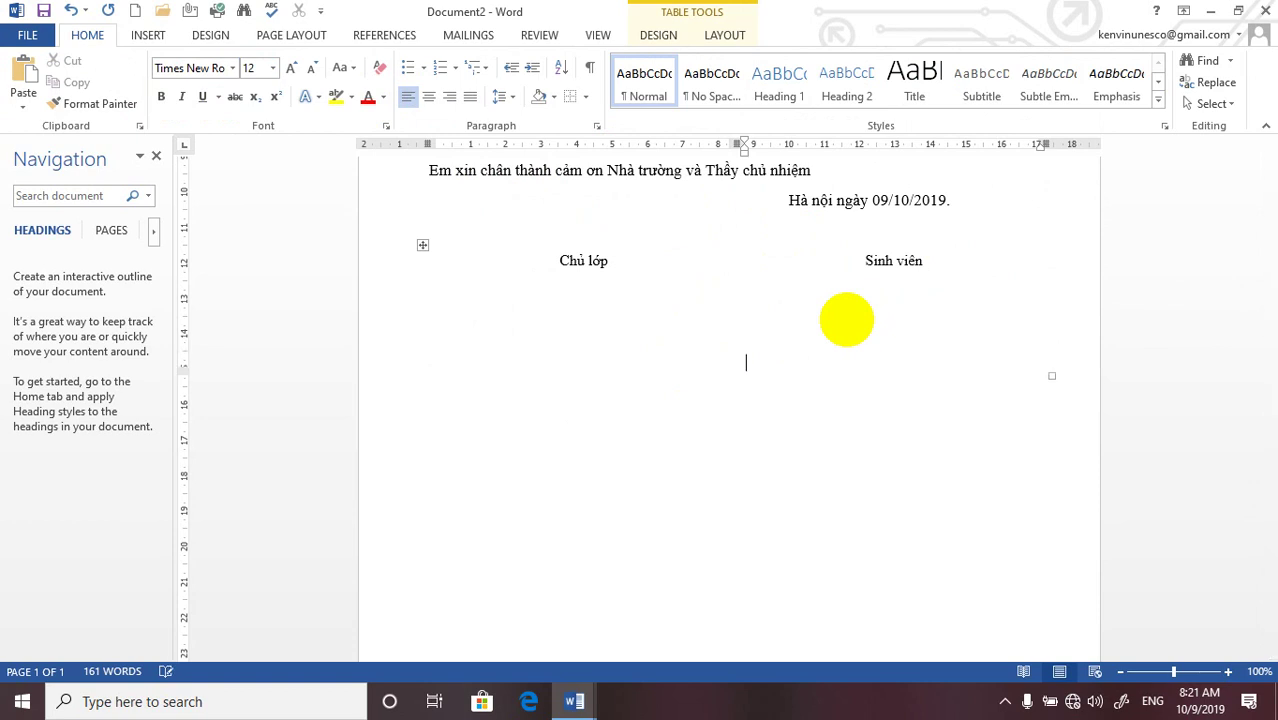
{"action": "left_click", "coordinate": [148, 37]}
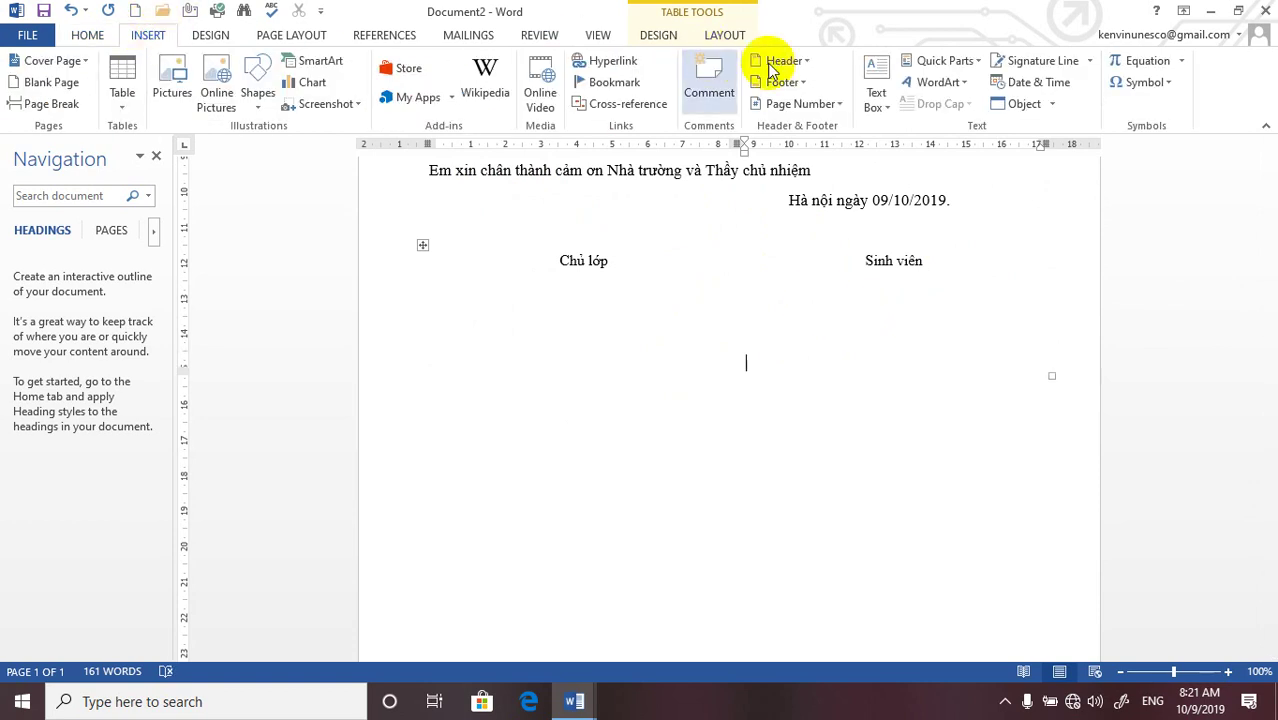
{"action": "left_click", "coordinate": [937, 85]}
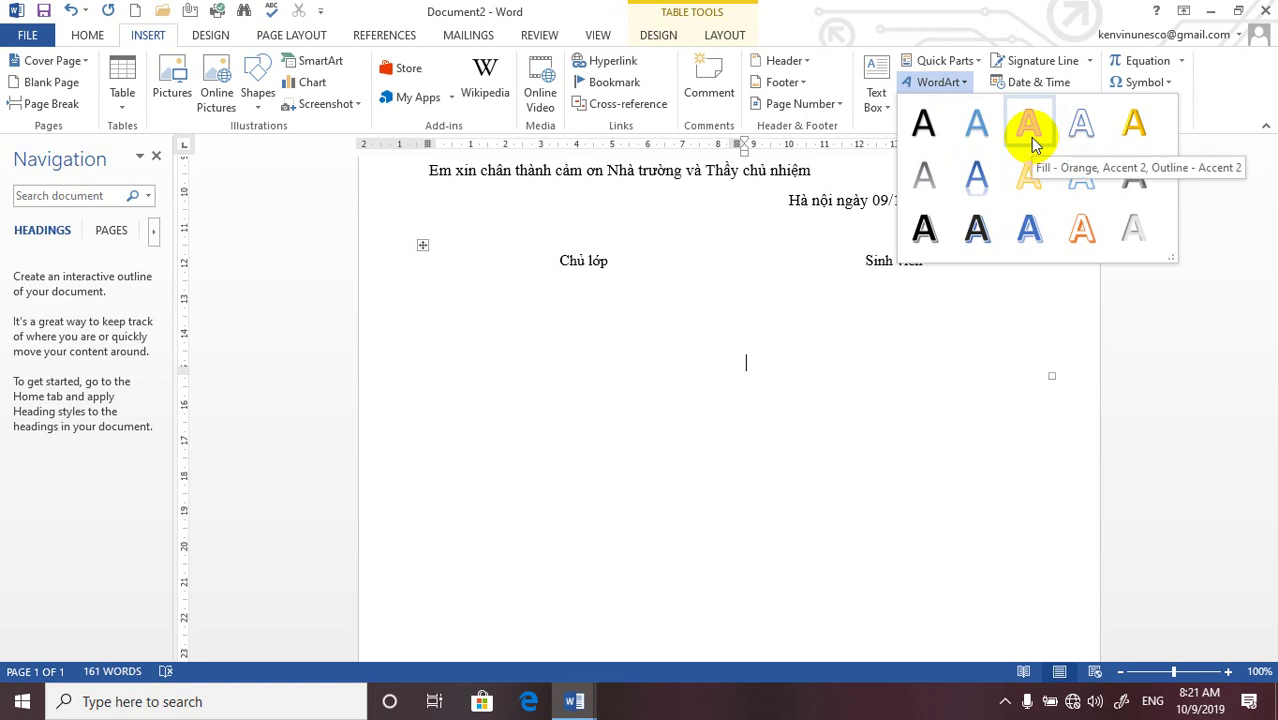
{"action": "left_click", "coordinate": [976, 124]}
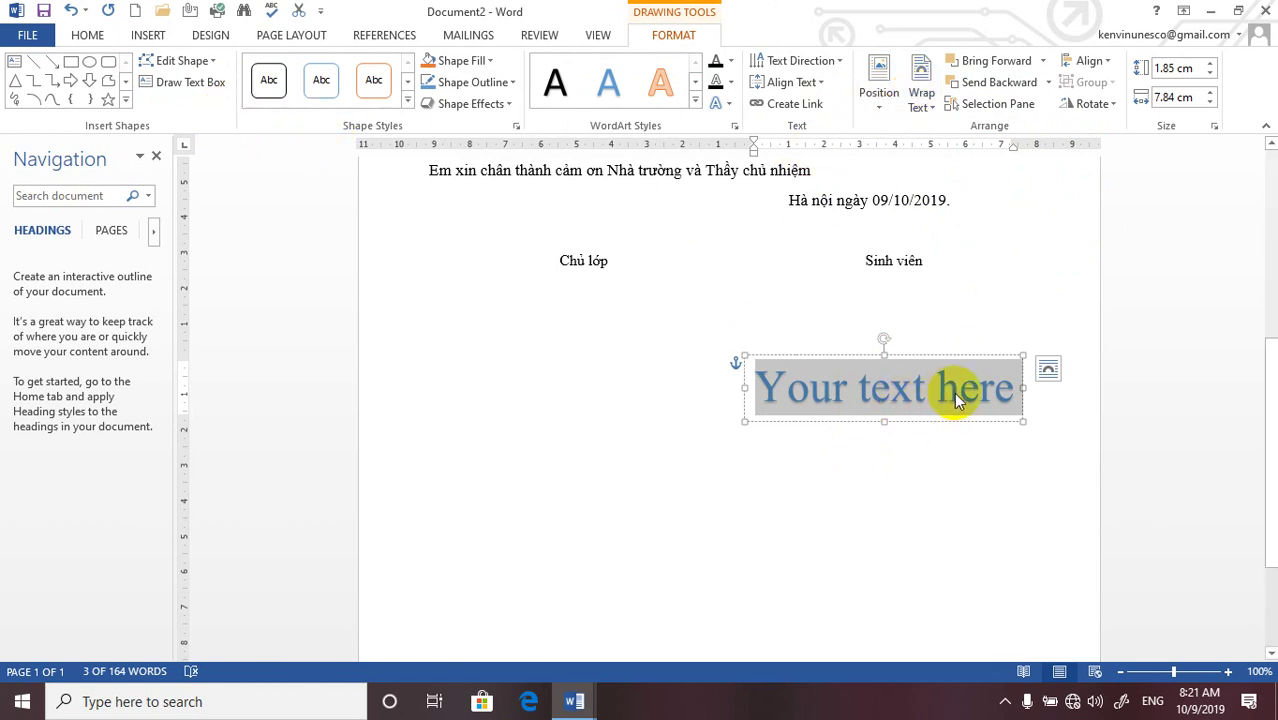
- Replace the WordArt placeholder with 'CHÀO MỪNG 20/11', centre it and widen it to 12.3 cm
{"action": "left_click", "coordinate": [992, 391]}
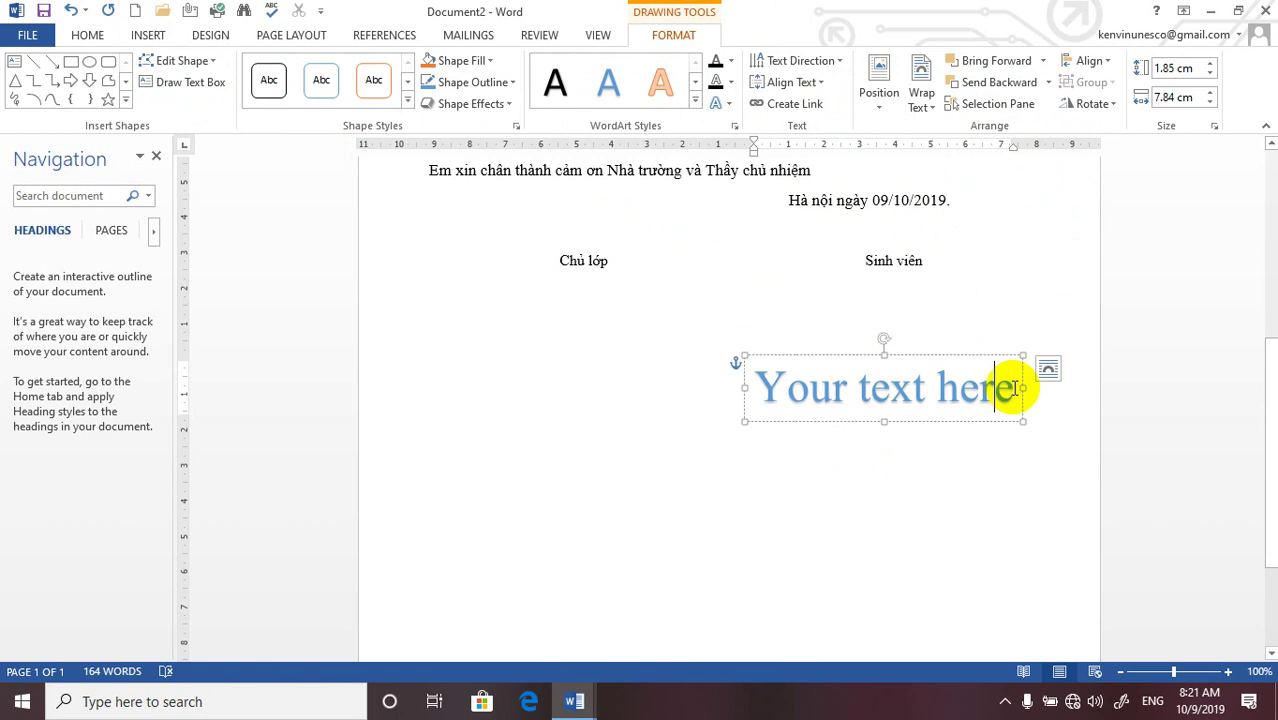
{"action": "left_click_drag", "start_coordinate": [1013, 390], "coordinate": [765, 392]}
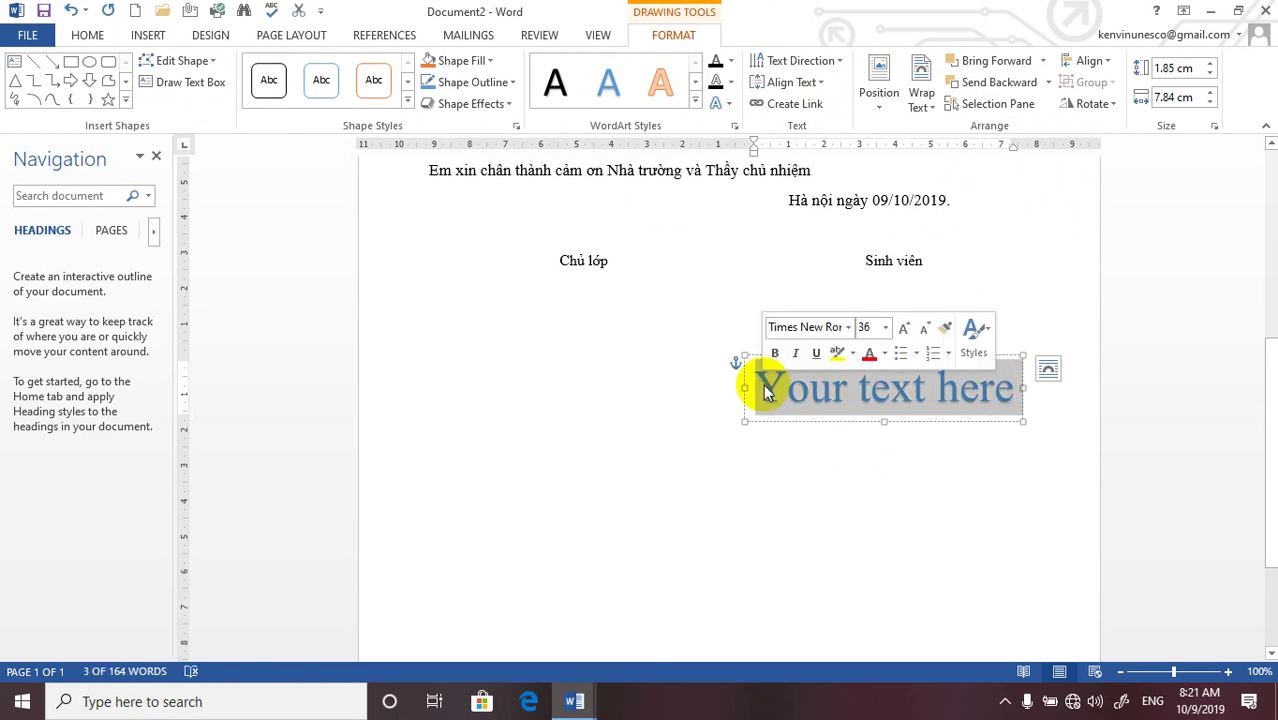
{"action": "key", "text": "BackSpace"}
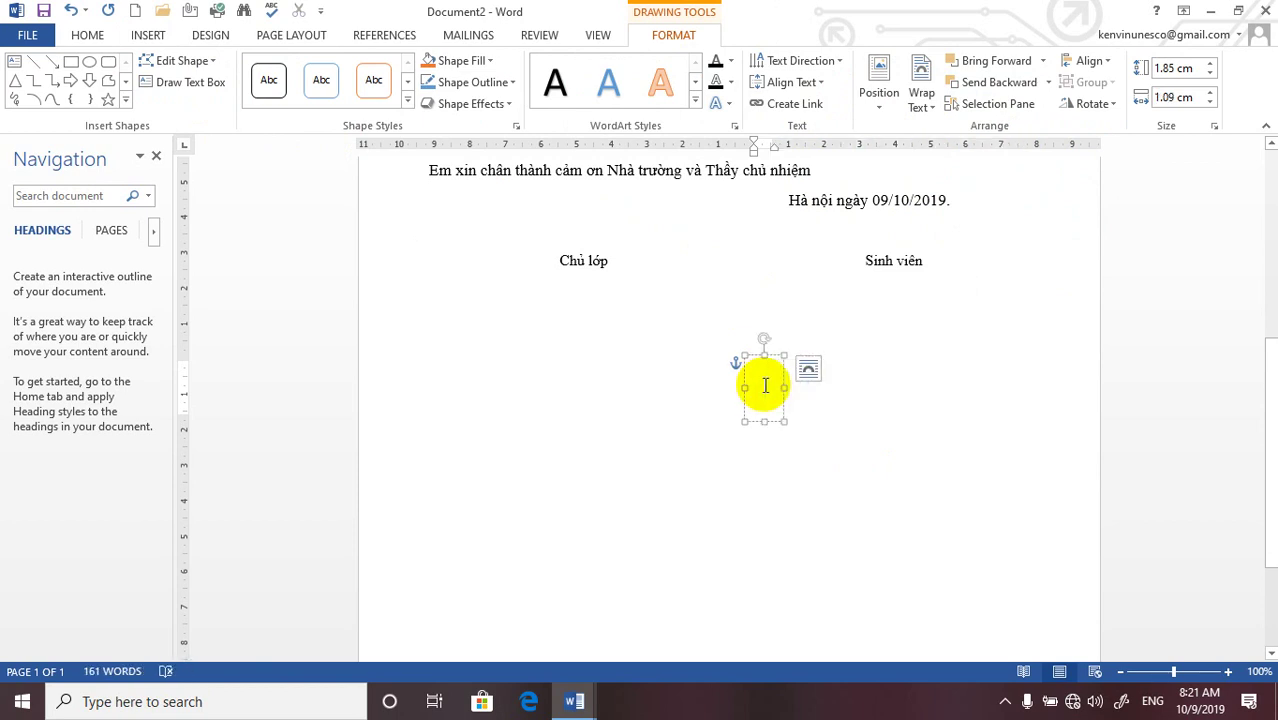
{"action": "type", "text": "CH"}
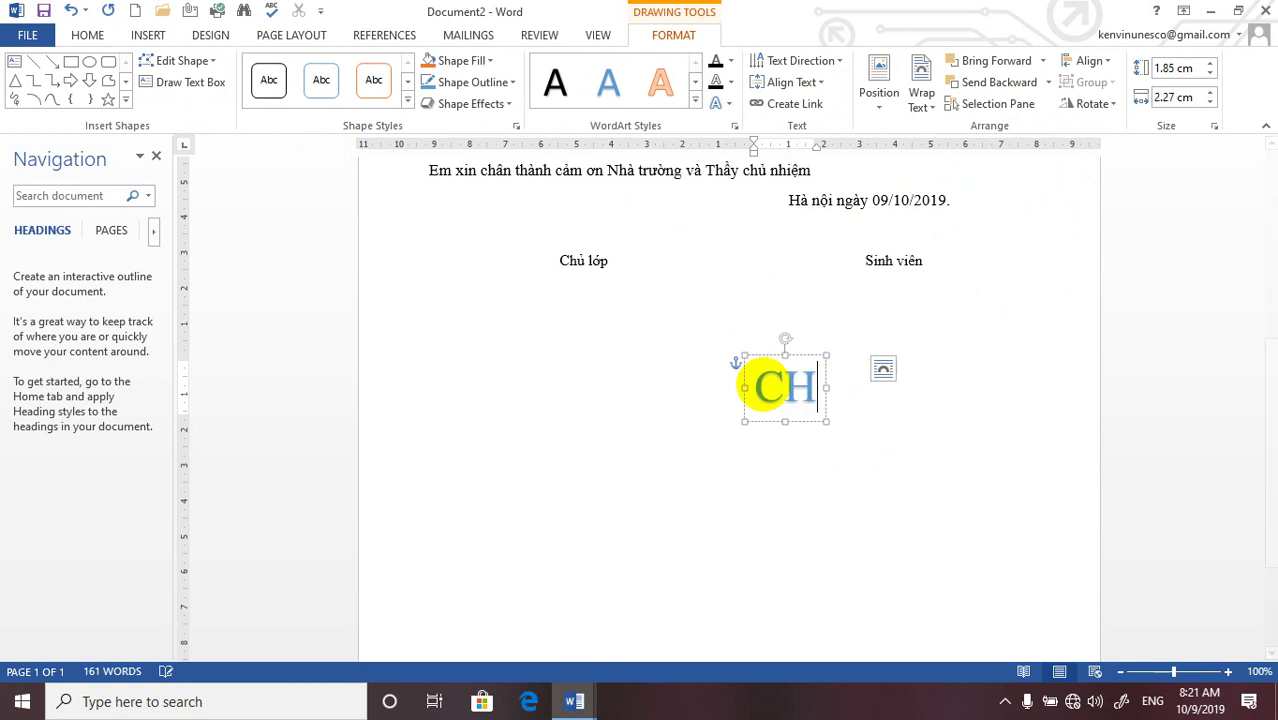
{"action": "type", "text": "ÀO MUN"}
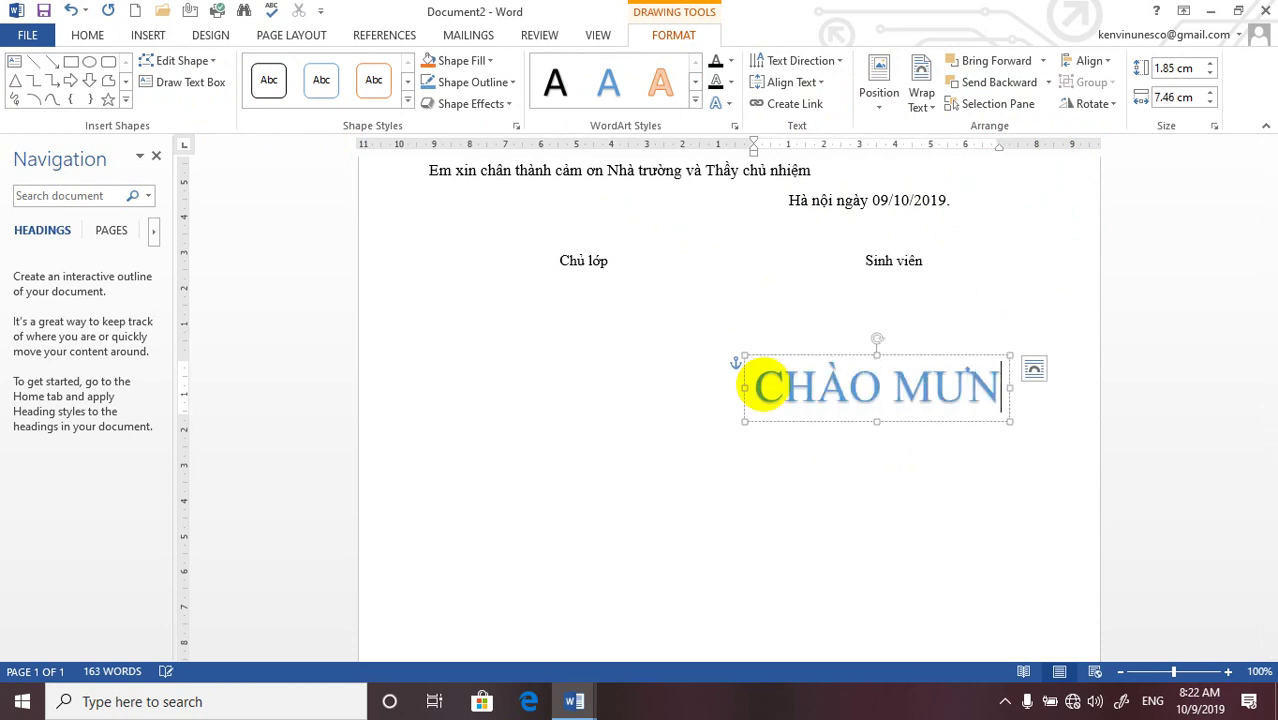
{"action": "type", "text": "G 2"}
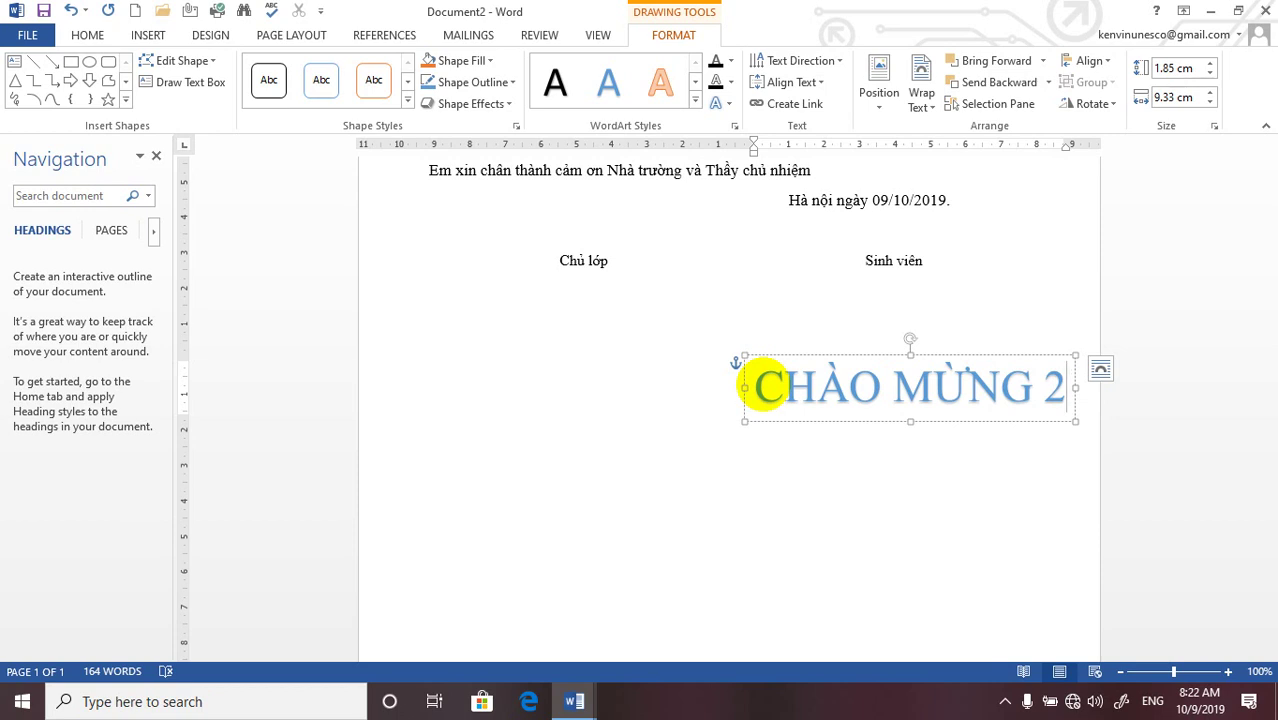
{"action": "type", "text": "0/"}
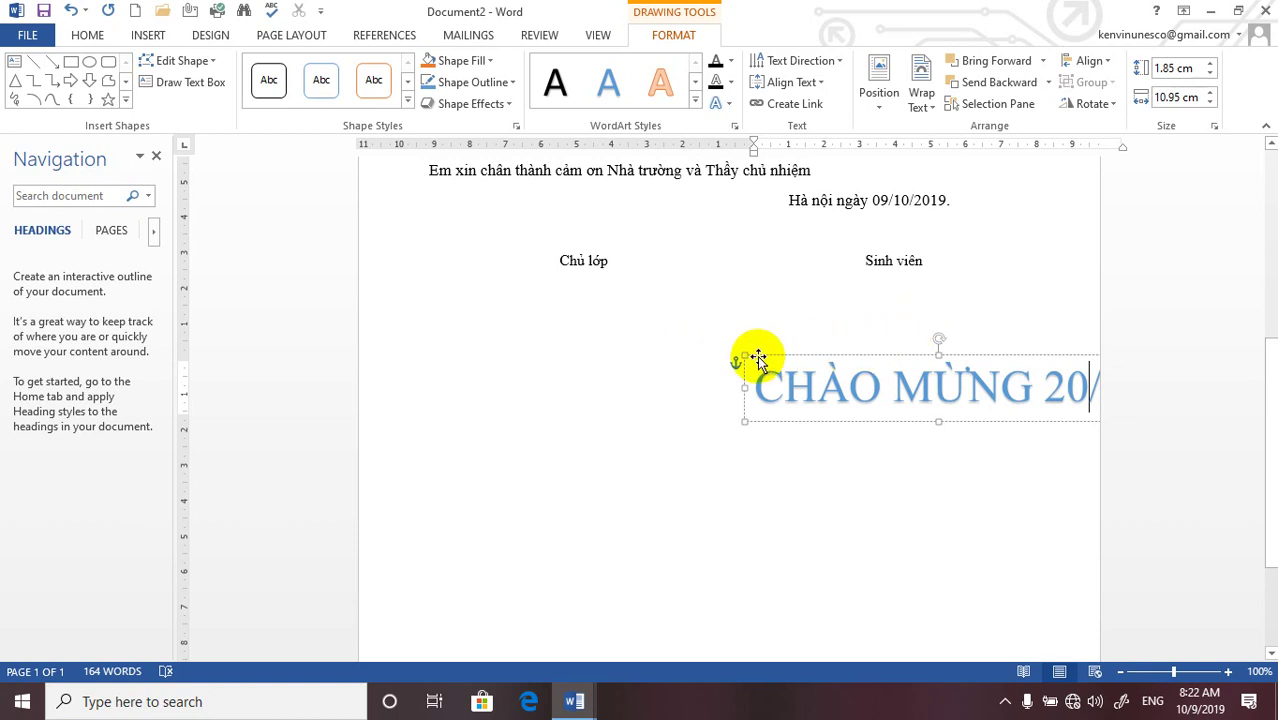
{"action": "left_click_drag", "start_coordinate": [762, 357], "coordinate": [533, 364]}
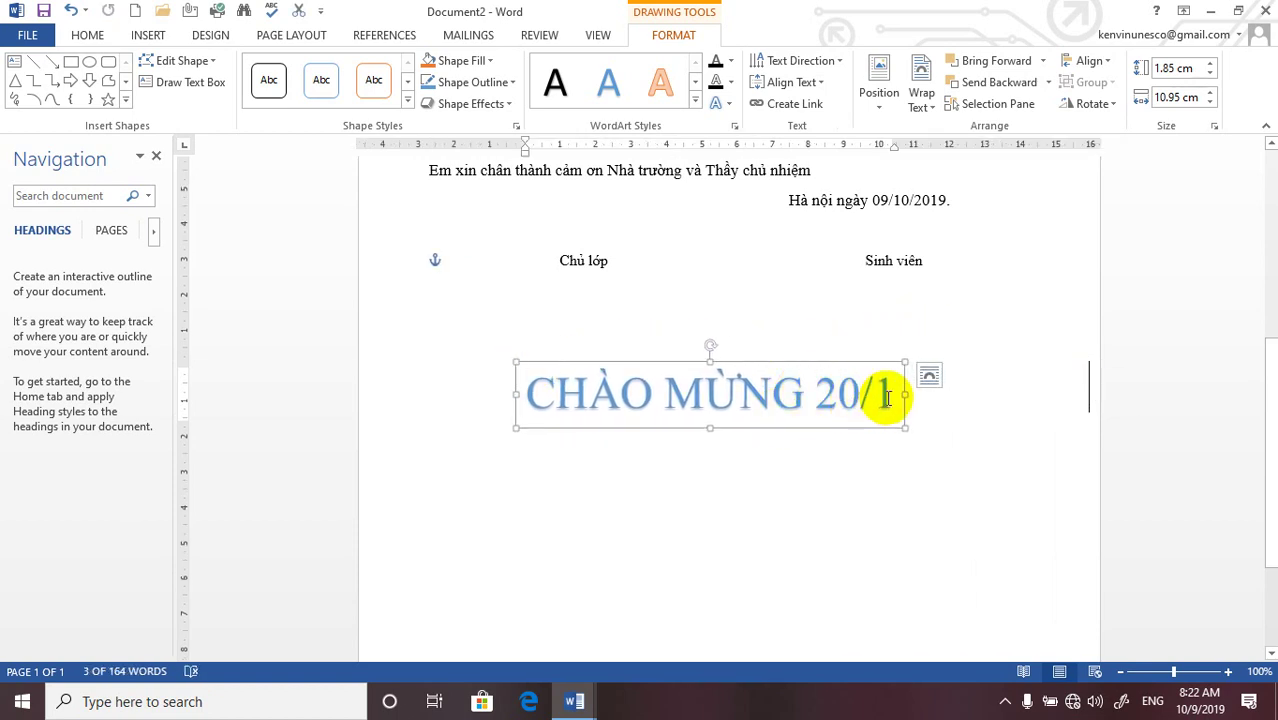
{"action": "left_click", "coordinate": [890, 392]}
{"action": "type", "text": "1"}
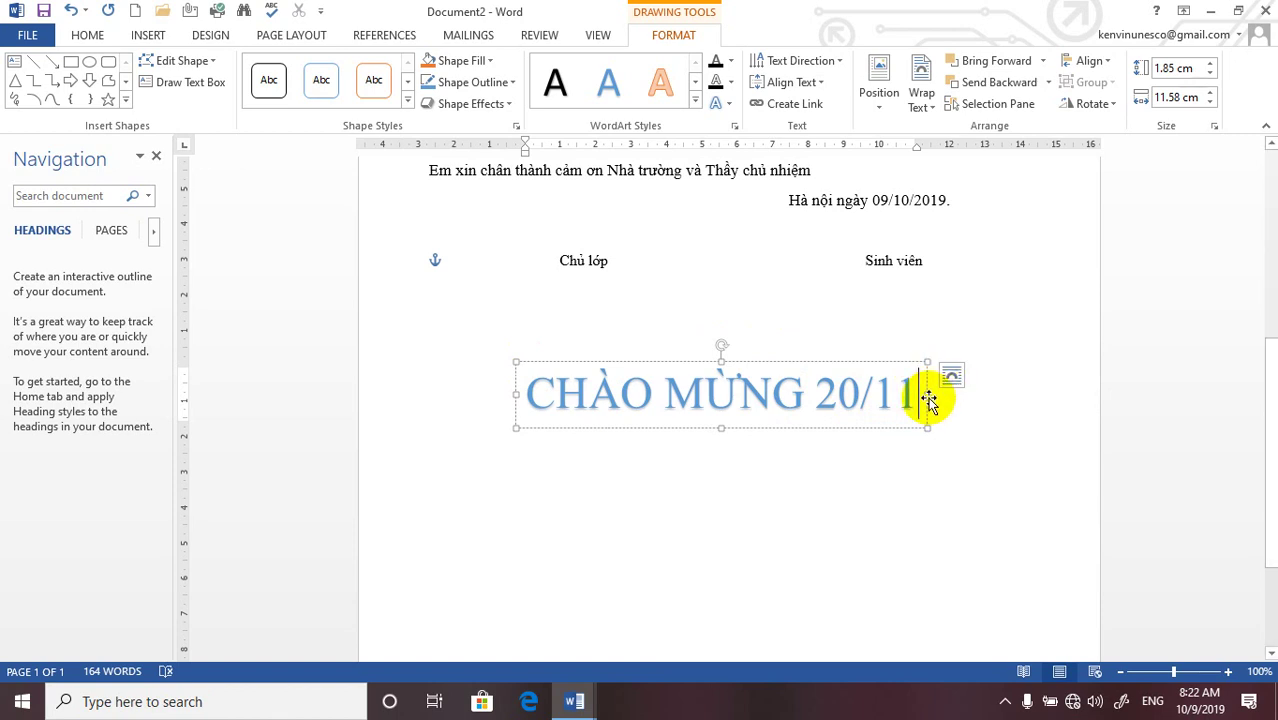
{"action": "left_click", "coordinate": [951, 395]}
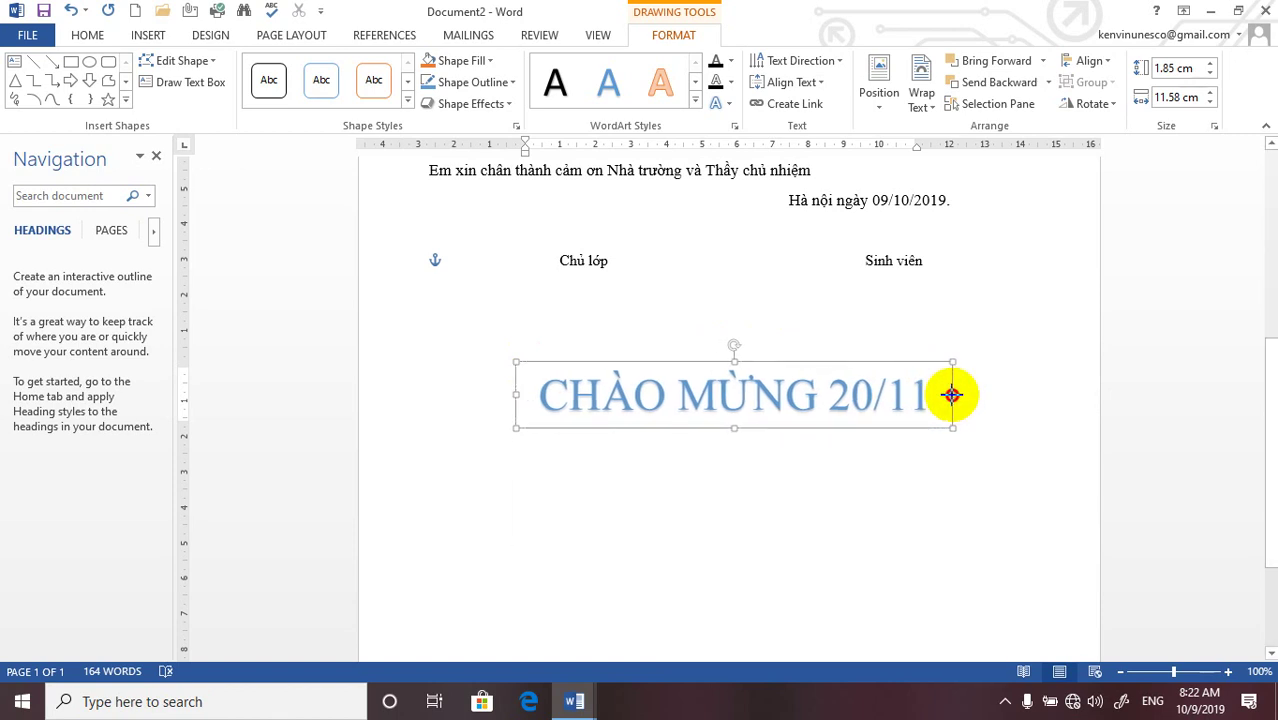
{"action": "left_click_drag", "start_coordinate": [951, 395], "coordinate": [952, 395]}
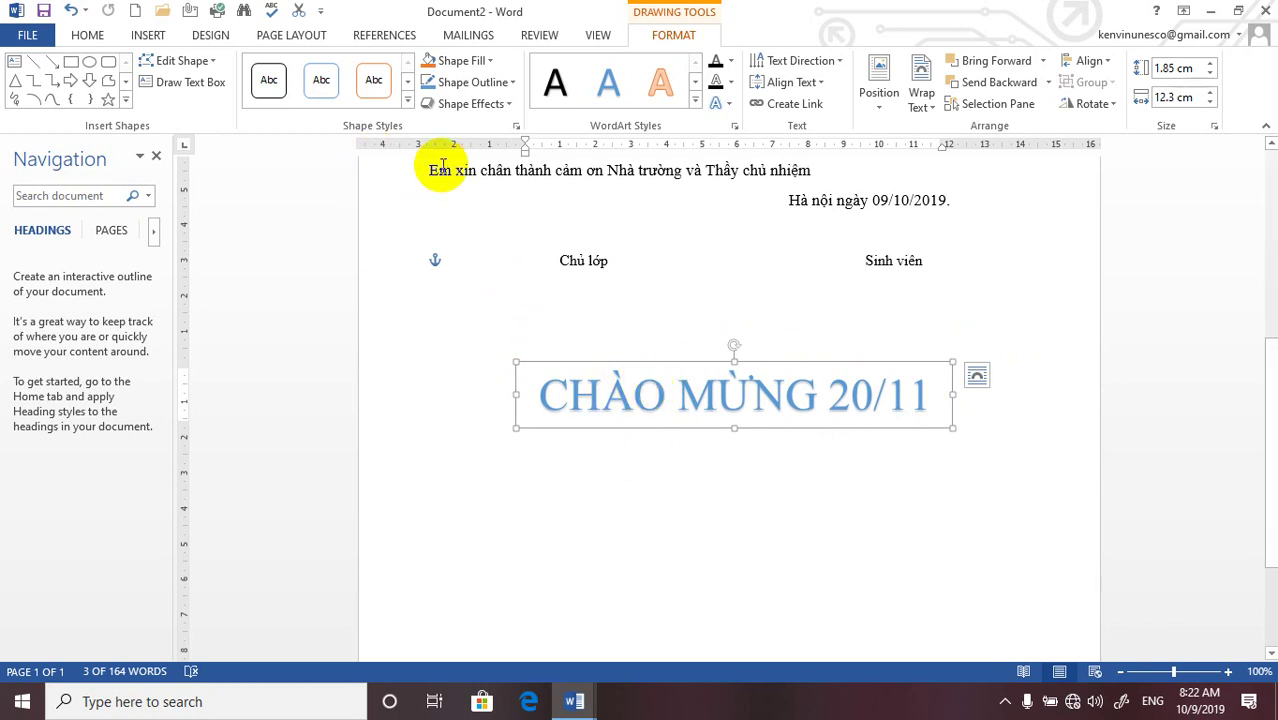
- Switch the 'CHÀO MỪNG 20/11' WordArt to the orange outlined style from the WordArt Styles gallery
{"action": "left_click", "coordinate": [156, 157]}
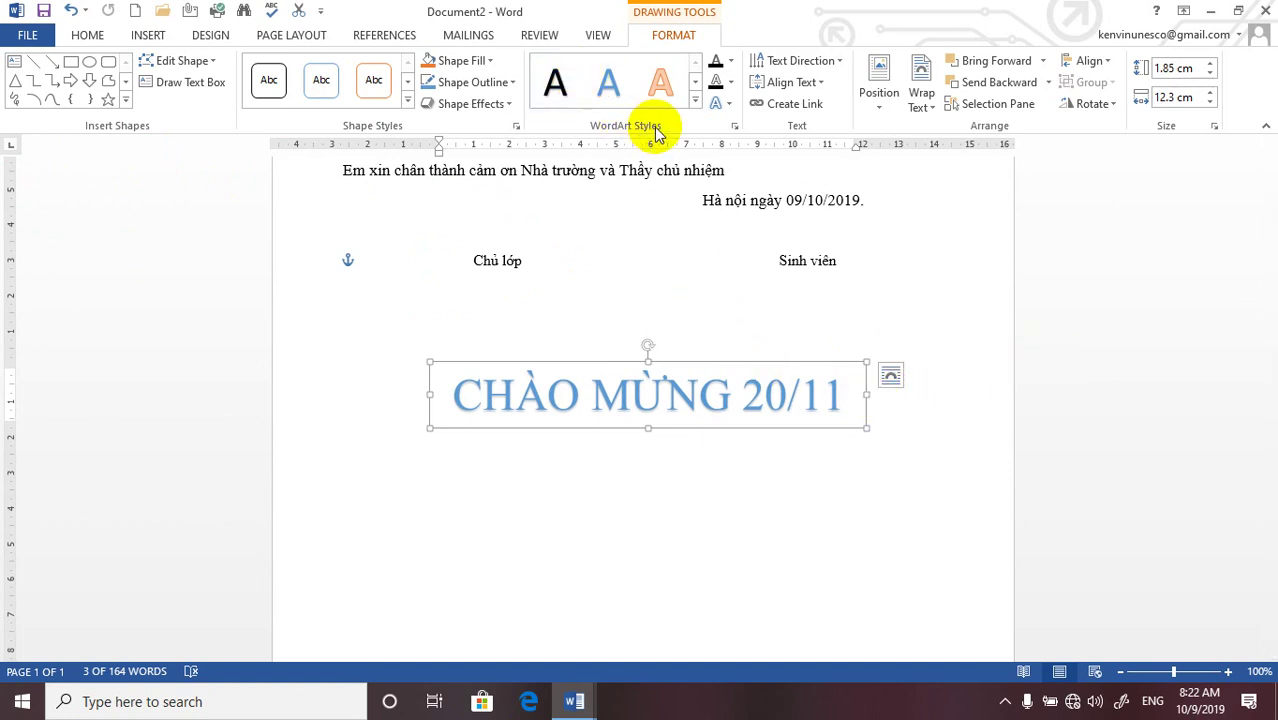
{"action": "left_click", "coordinate": [735, 131]}
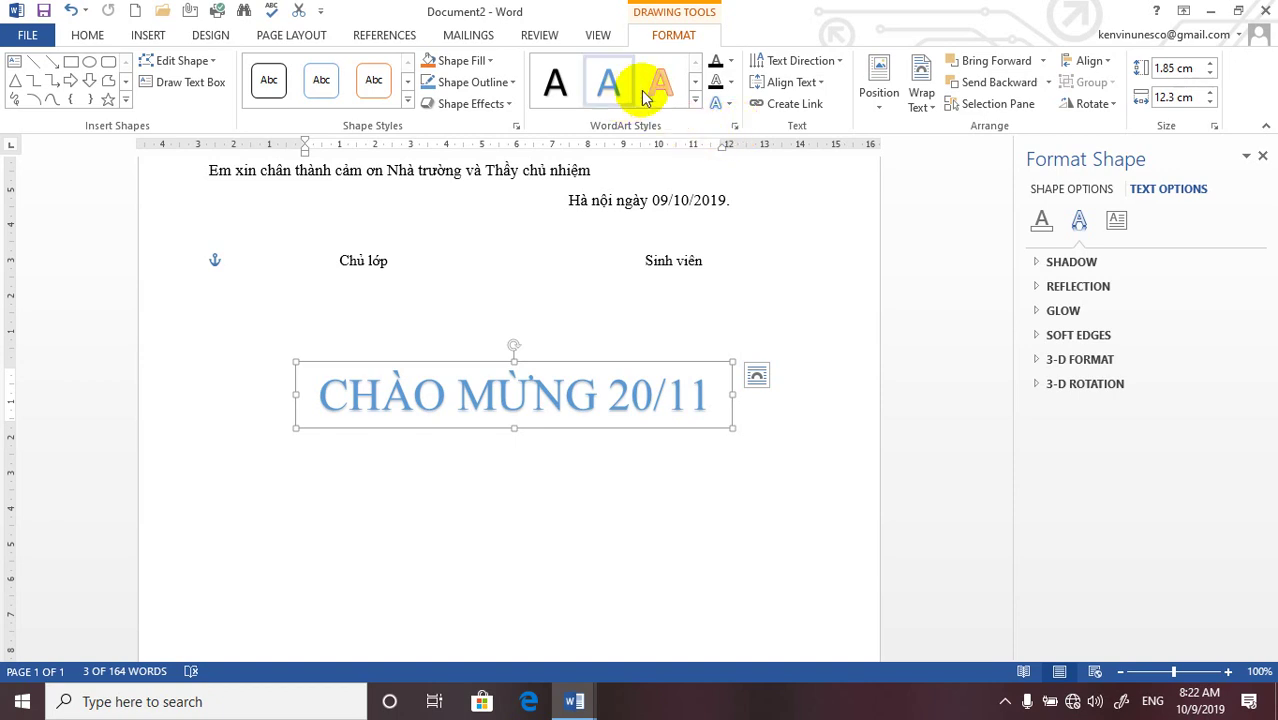
{"action": "left_click", "coordinate": [696, 104]}
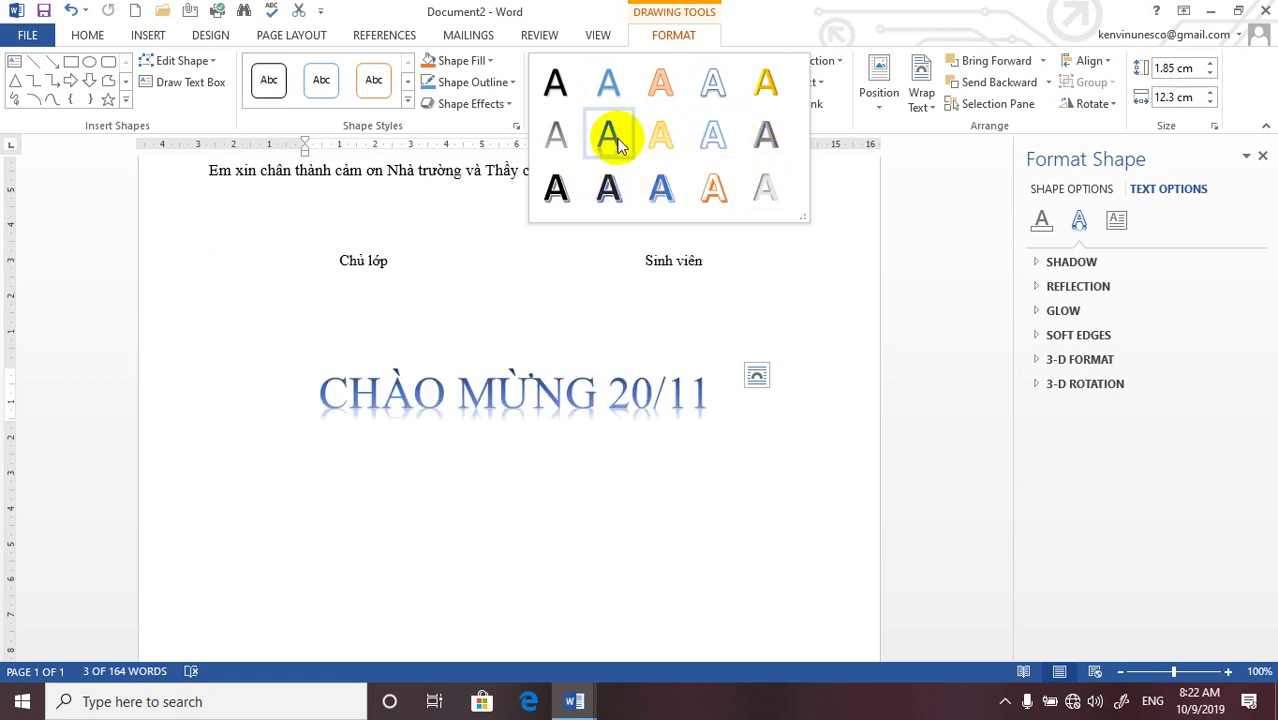
{"action": "left_click", "coordinate": [714, 193]}
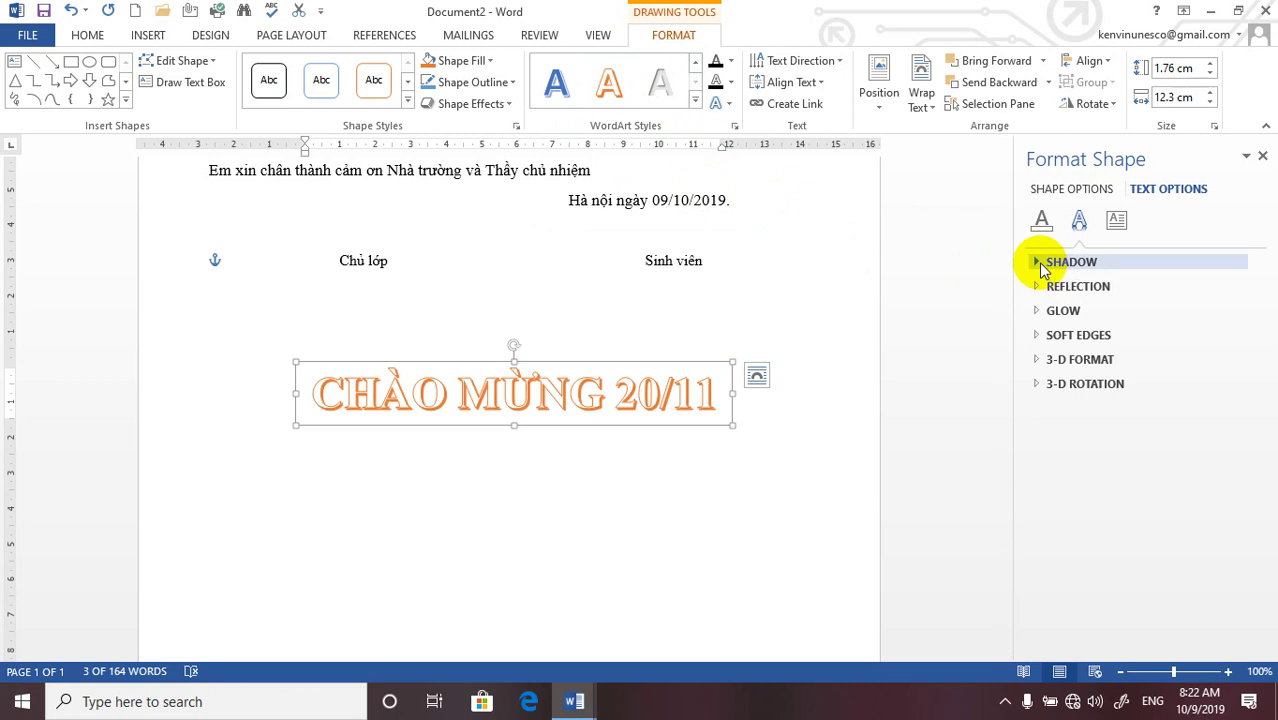
- Give the WordArt text a coloured shadow: 8% transparency, 9 pt blur, 99° angle, 3 pt distance
{"action": "left_click", "coordinate": [1043, 265]}
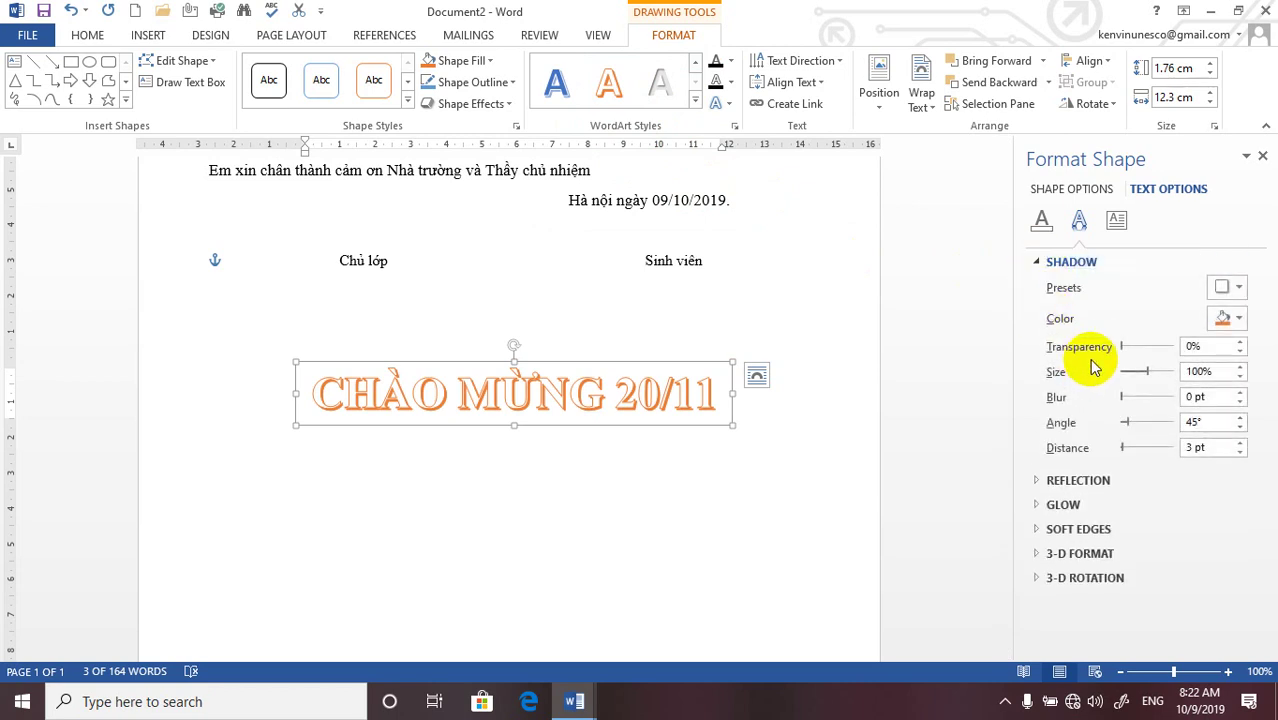
{"action": "left_click", "coordinate": [1240, 319]}
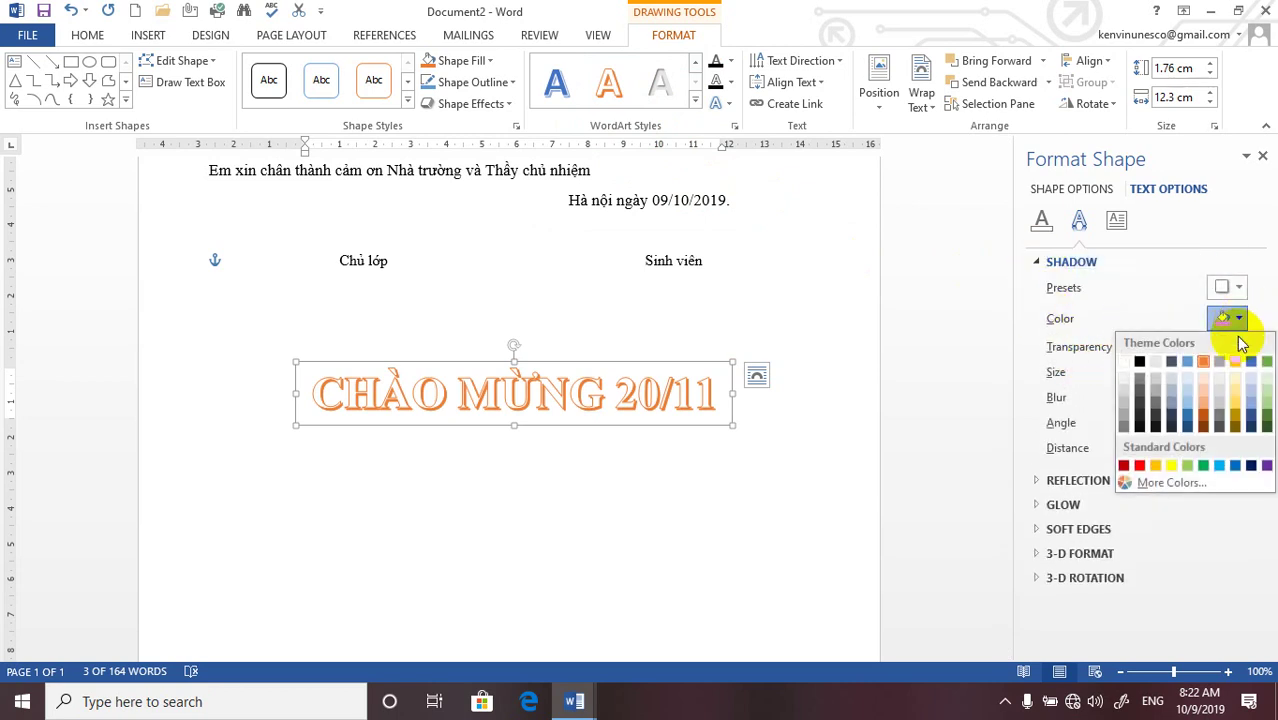
{"action": "left_click", "coordinate": [1248, 404]}
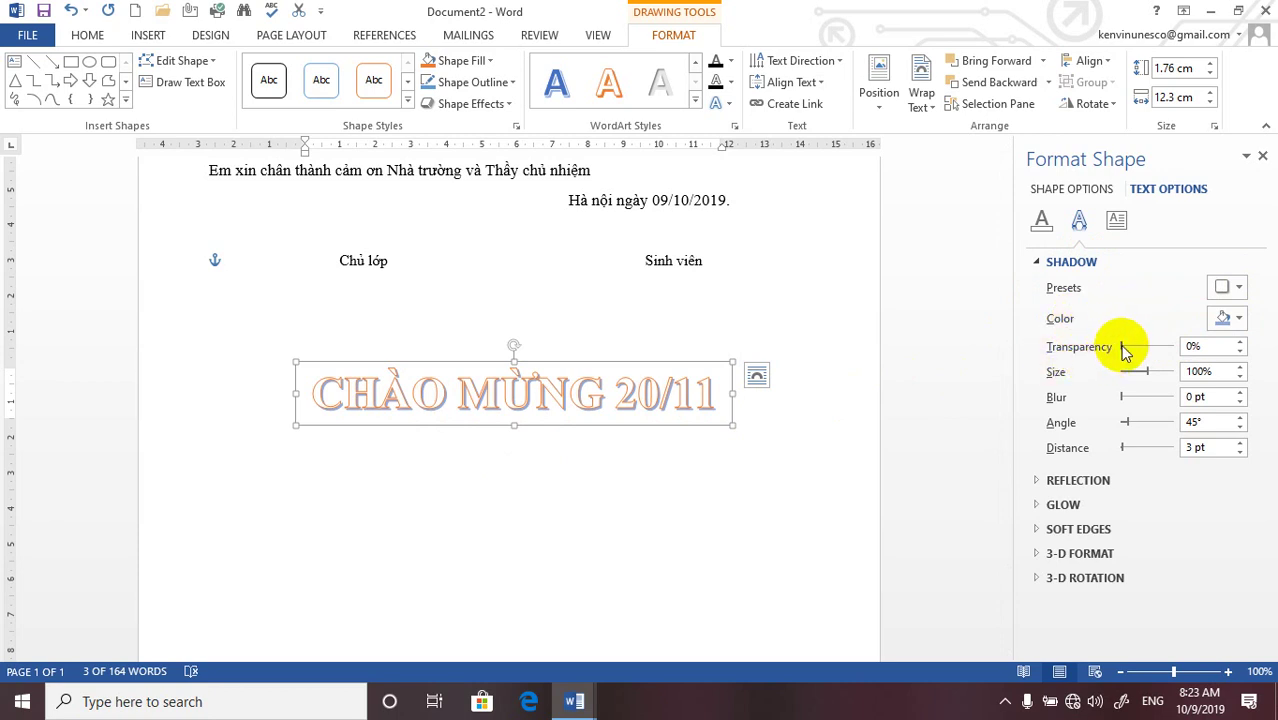
{"action": "mouse_move", "coordinate": [1122, 346]}
{"action": "left_mouse_down"}
{"action": "mouse_move", "coordinate": [1164, 346]}
{"action": "mouse_move", "coordinate": [1124, 354]}
{"action": "mouse_move", "coordinate": [1148, 378]}
{"action": "left_mouse_up"}
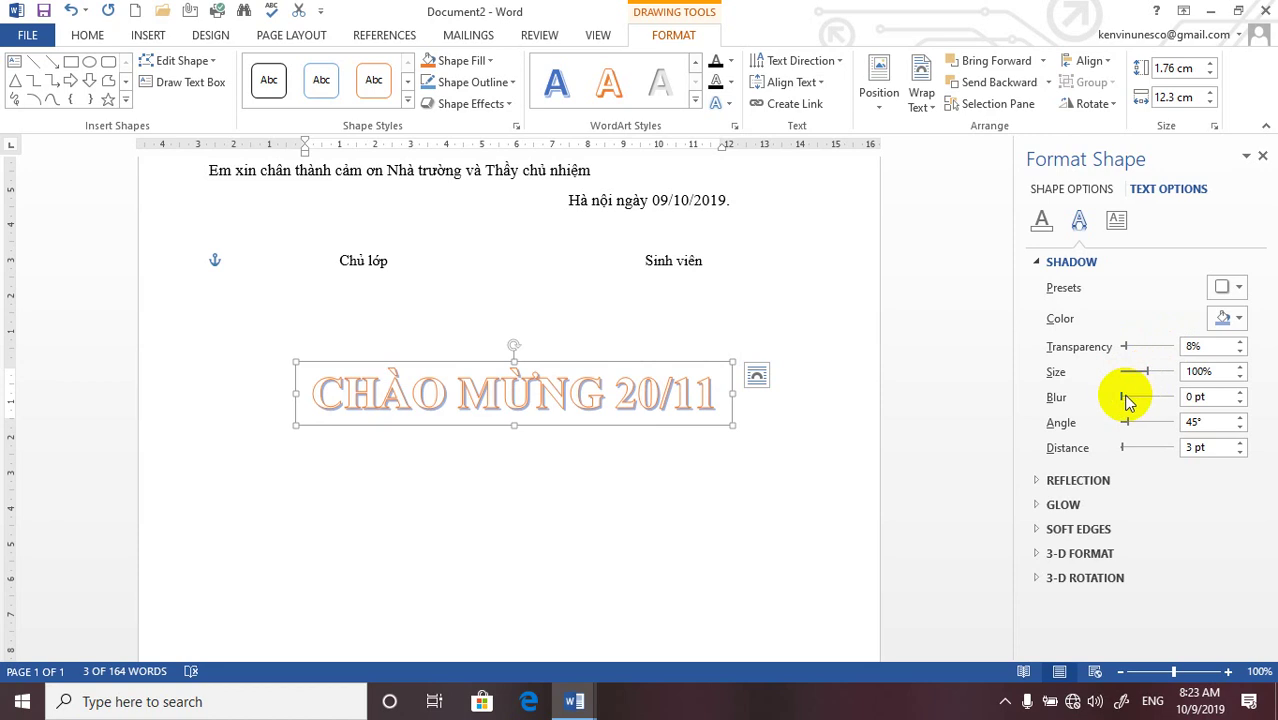
{"action": "left_click_drag", "start_coordinate": [1122, 400], "coordinate": [1126, 400]}
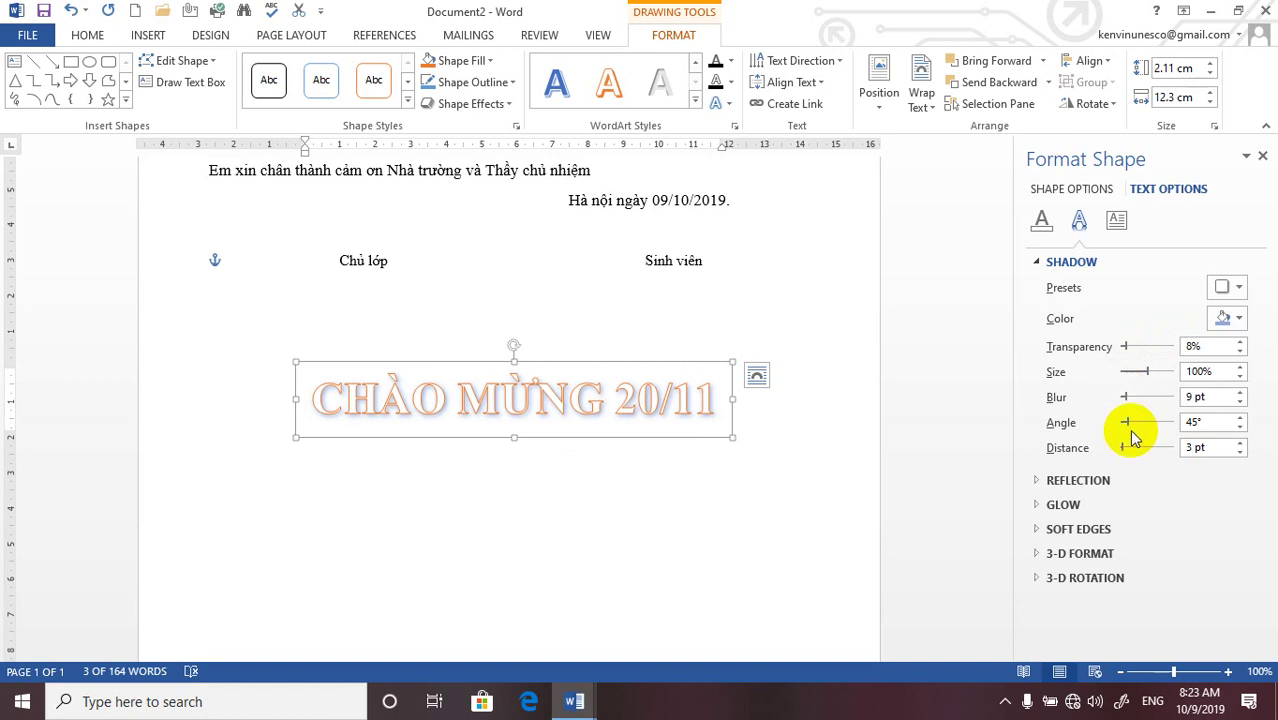
{"action": "mouse_move", "coordinate": [1127, 424]}
{"action": "left_mouse_down"}
{"action": "mouse_move", "coordinate": [1155, 428]}
{"action": "mouse_move", "coordinate": [1134, 430]}
{"action": "mouse_move", "coordinate": [1121, 452]}
{"action": "left_mouse_up"}
{"action": "left_click_drag", "start_coordinate": [1138, 450], "coordinate": [1130, 451]}
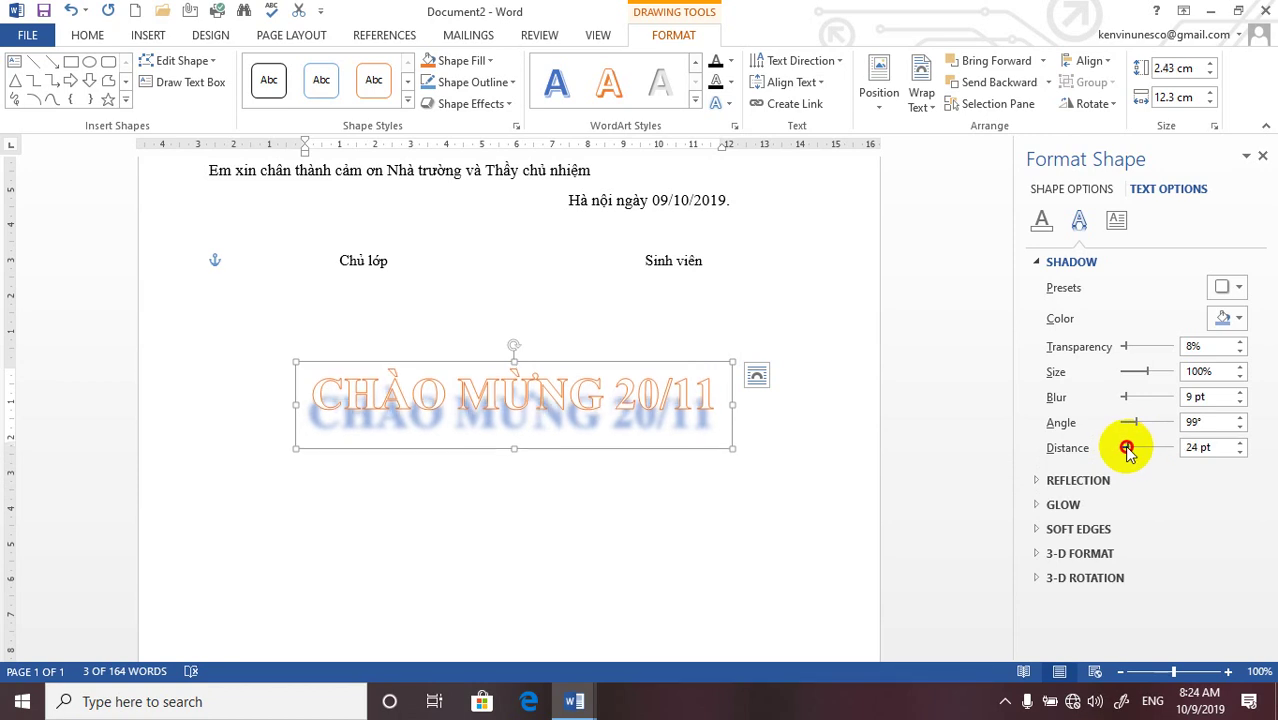
{"action": "left_click_drag", "start_coordinate": [1129, 451], "coordinate": [1122, 451]}
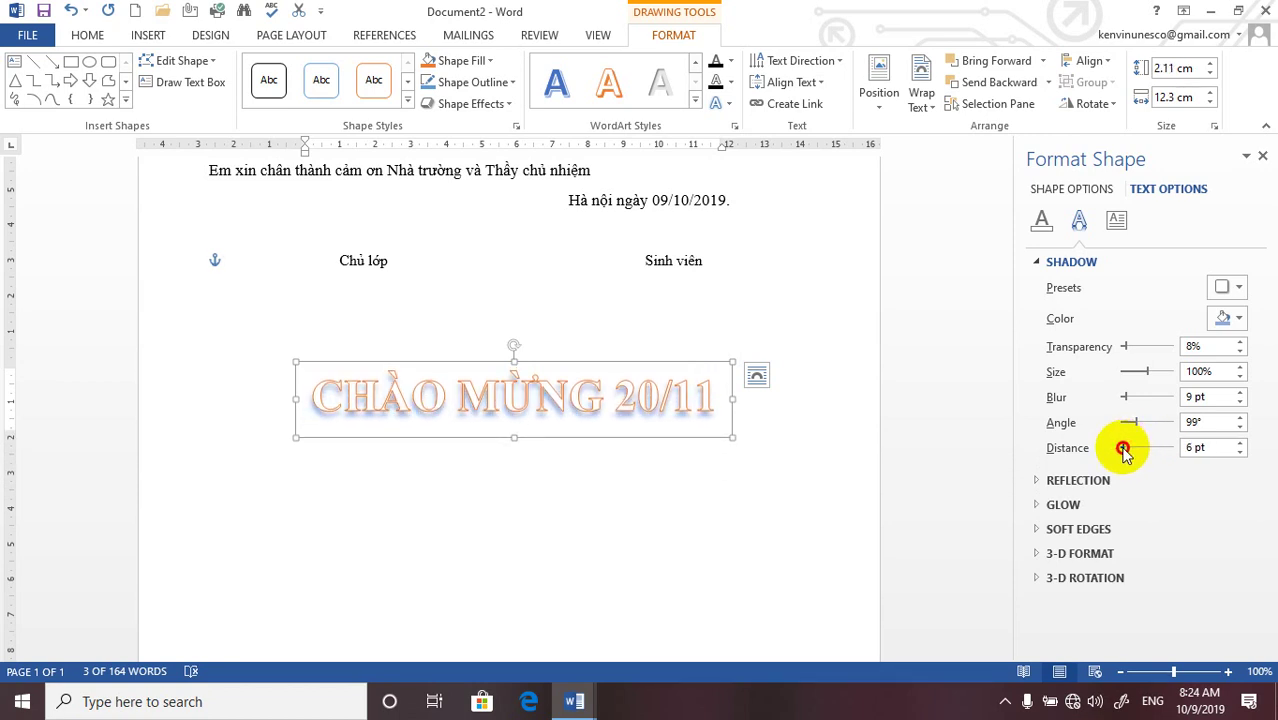
{"action": "left_click_drag", "start_coordinate": [1123, 449], "coordinate": [1125, 450]}
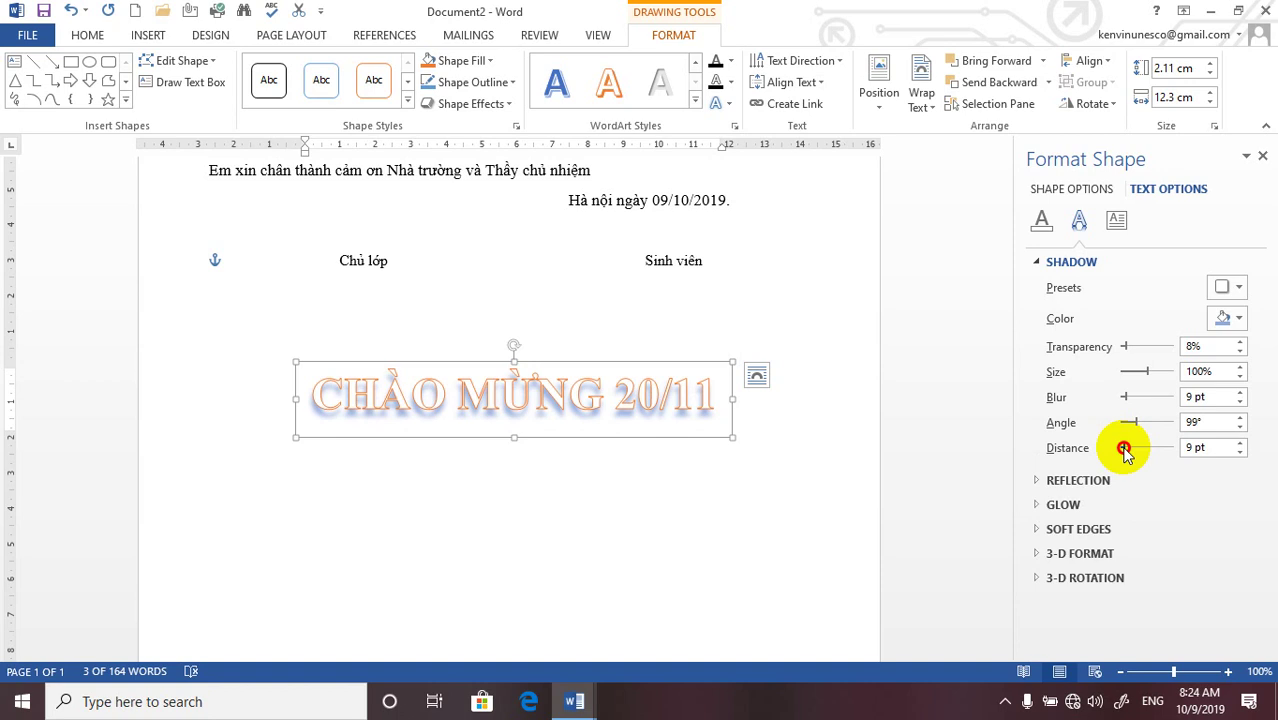
{"action": "left_click_drag", "start_coordinate": [1124, 450], "coordinate": [1122, 451]}
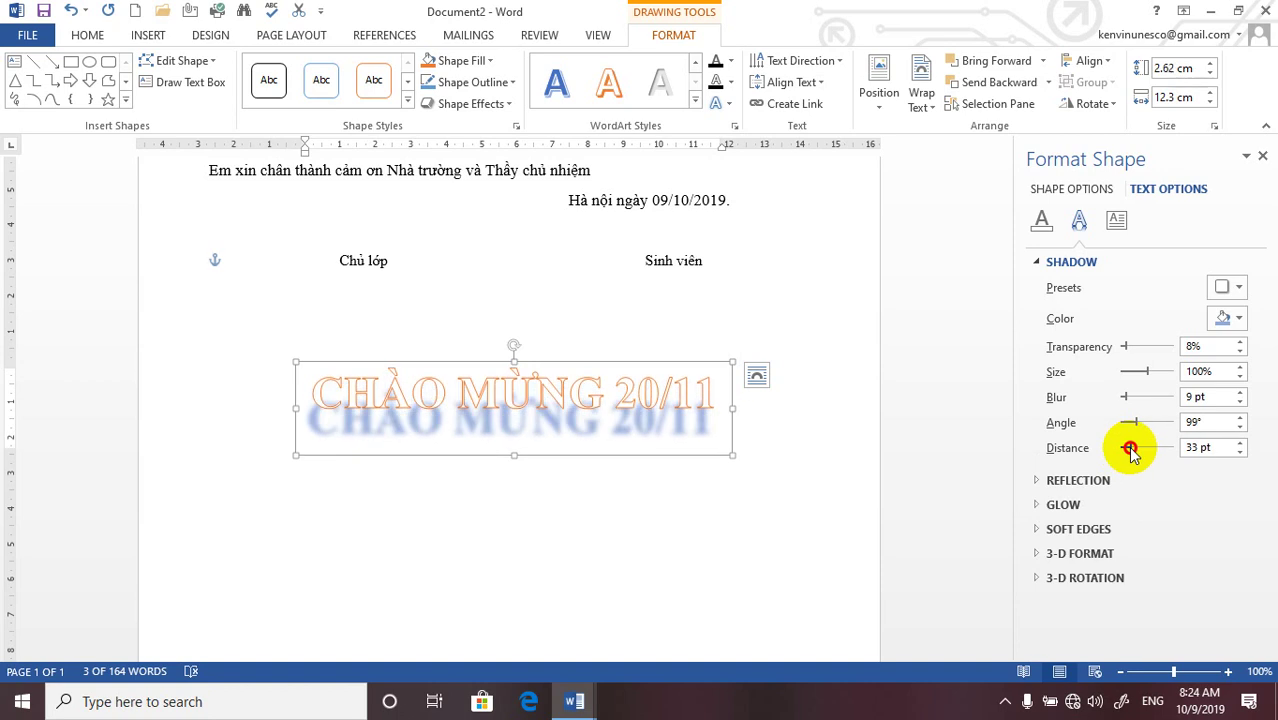
- Add a reflection to the WordArt text at 39% transparency and 25% size
{"action": "left_click", "coordinate": [1040, 482]}
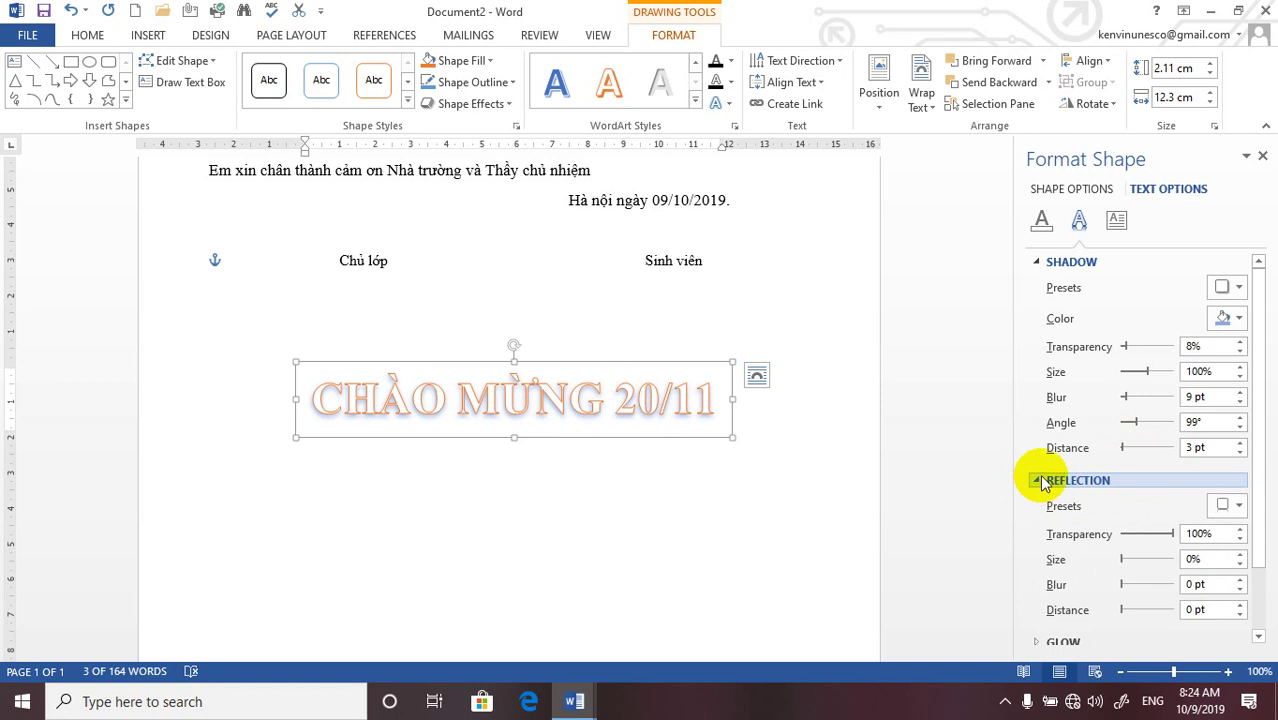
{"action": "scroll", "coordinate": [1200, 508], "scroll_direction": "down", "scroll_amount": 1}
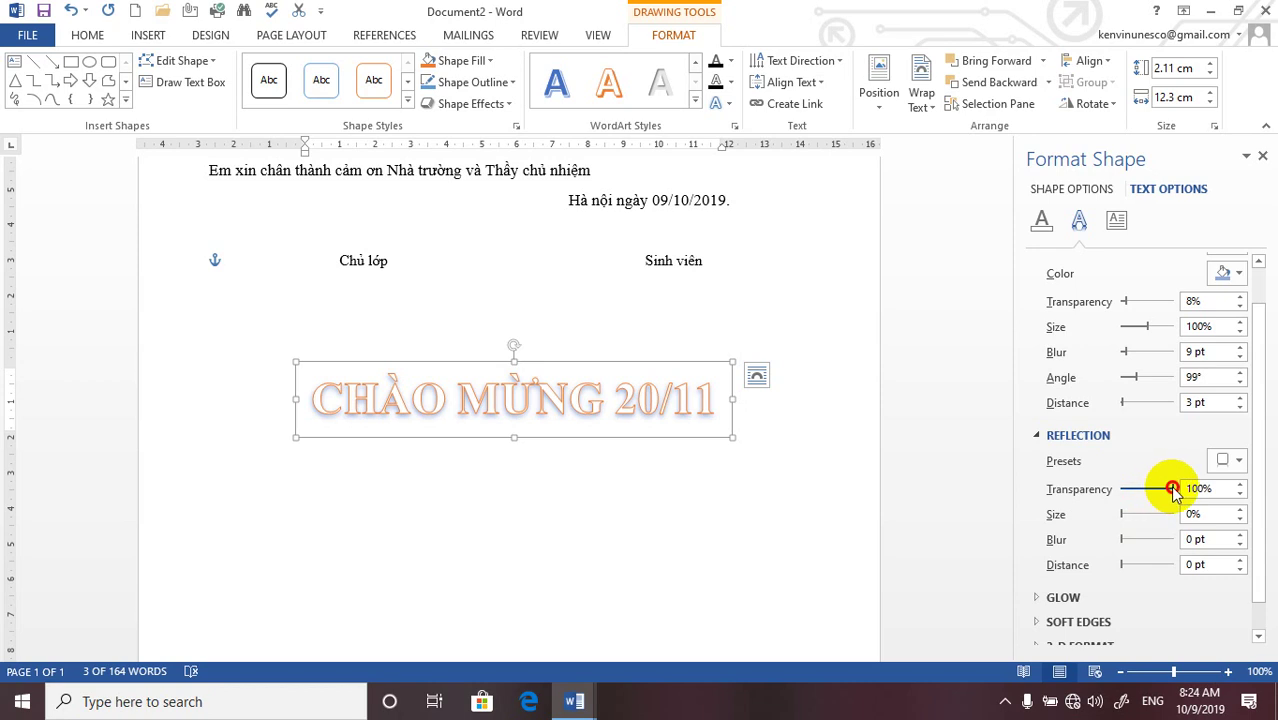
{"action": "mouse_move", "coordinate": [1172, 489]}
{"action": "left_mouse_down"}
{"action": "mouse_move", "coordinate": [1141, 490]}
{"action": "mouse_move", "coordinate": [1134, 514]}
{"action": "left_mouse_up"}
{"action": "scroll", "coordinate": [1132, 512], "scroll_direction": "down", "scroll_amount": 1}
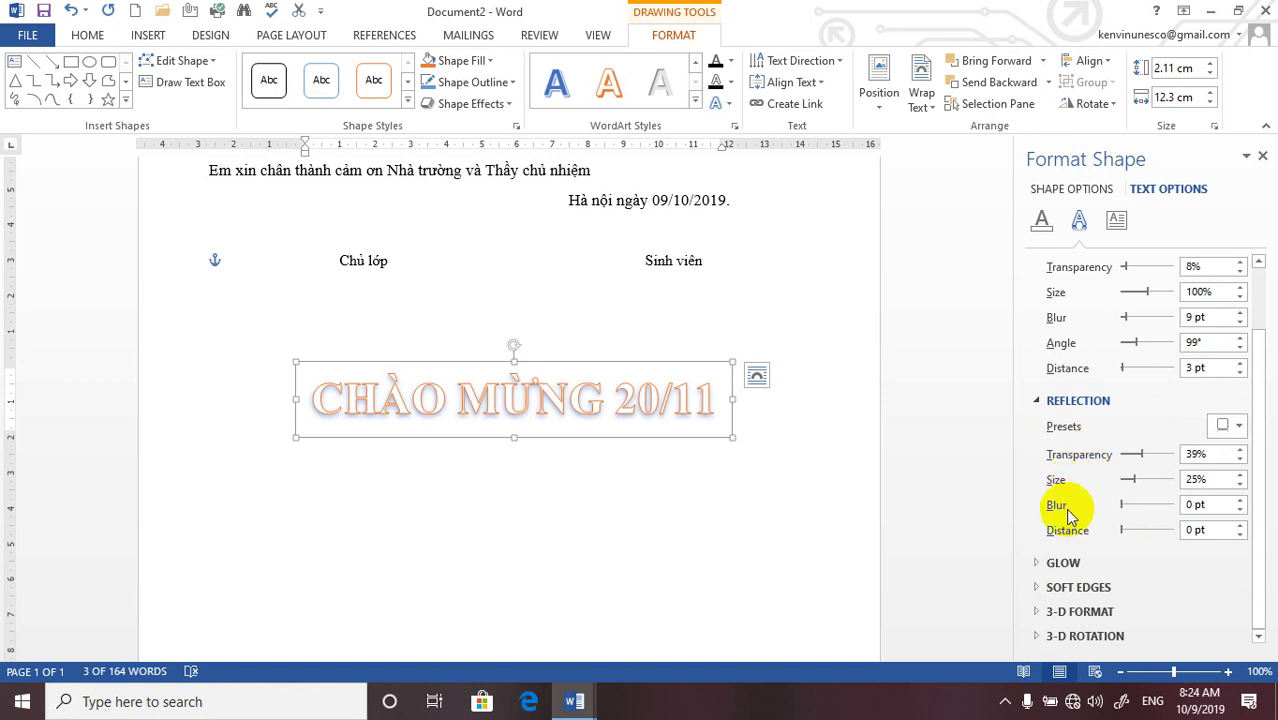
- Expand the Glow and Soft Edges settings in the Format Shape pane
{"action": "left_click", "coordinate": [1040, 566]}
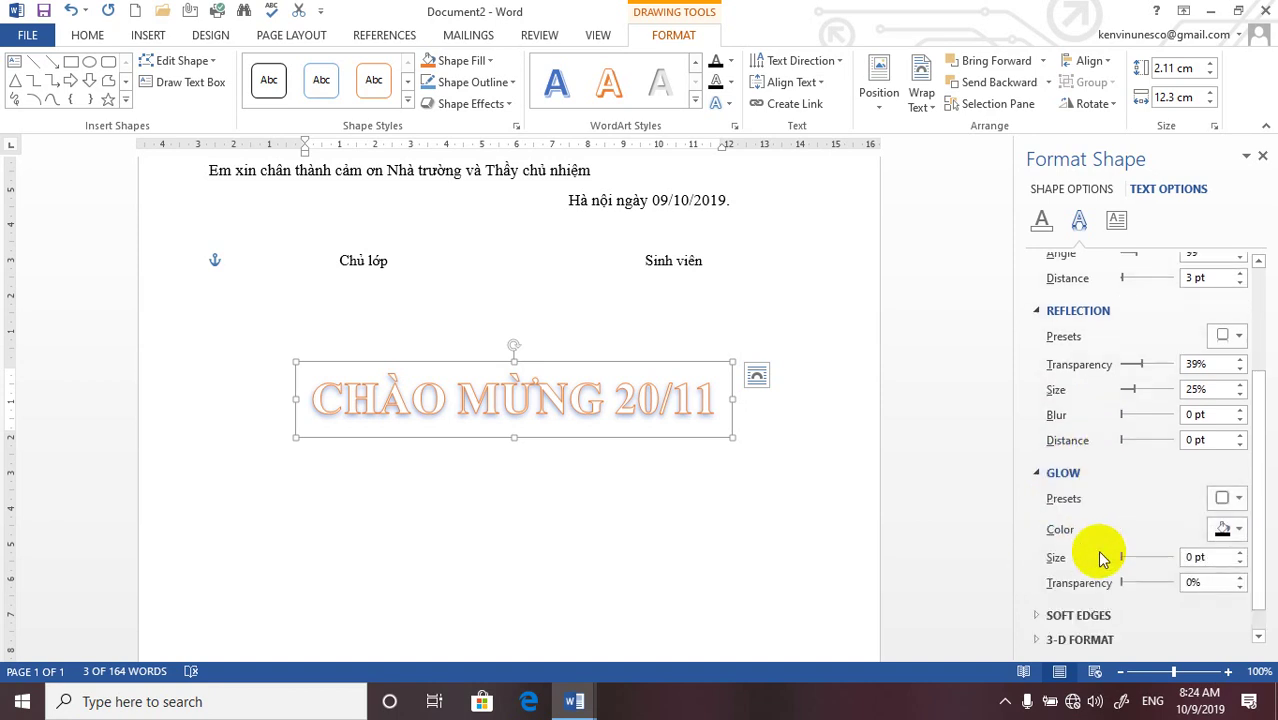
{"action": "scroll", "coordinate": [1107, 490], "scroll_direction": "down", "scroll_amount": 1}
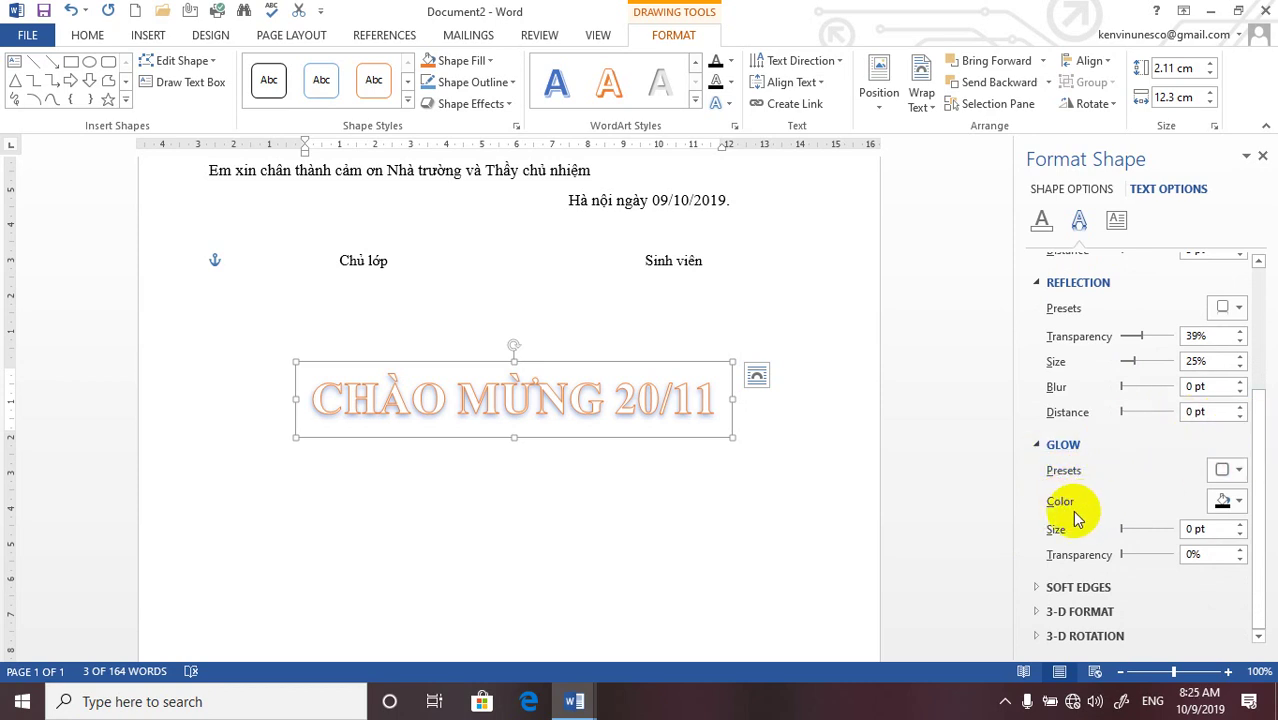
{"action": "left_click", "coordinate": [1115, 587]}
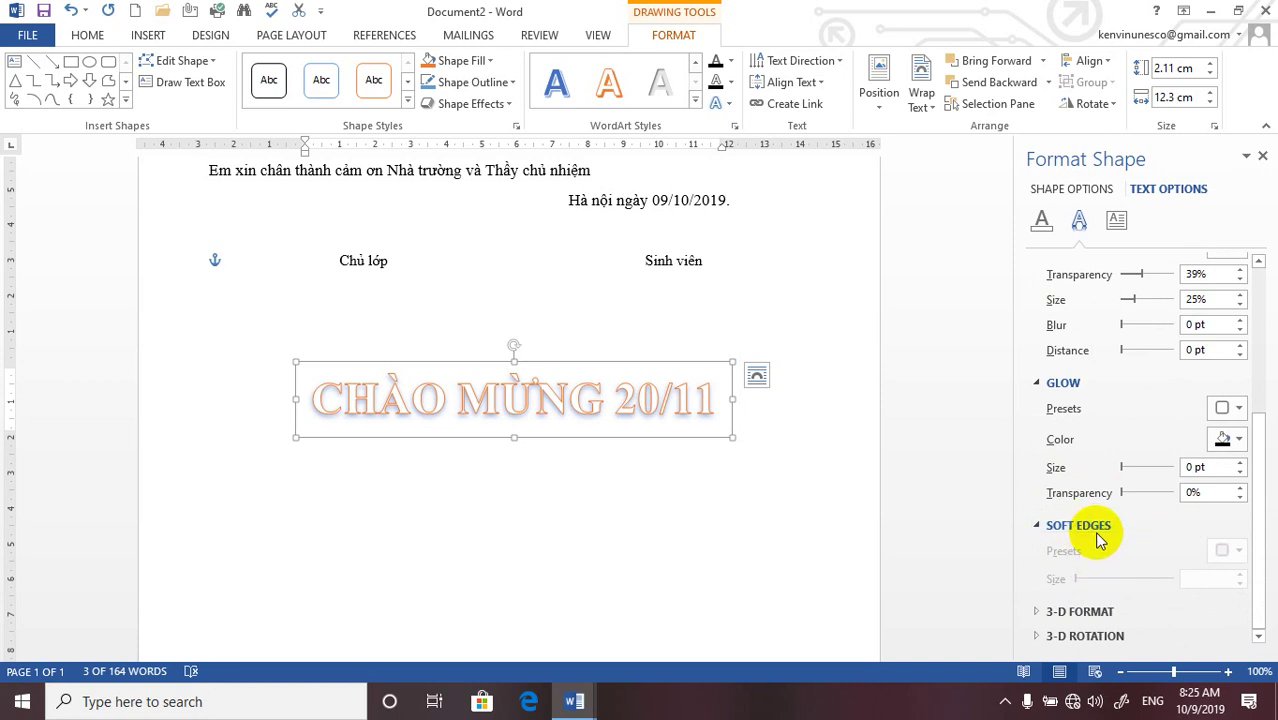
- Expand the WordArt's 3-D Rotation settings and set the X rotation to 30°
{"action": "left_click", "coordinate": [1040, 611]}
{"action": "scroll", "coordinate": [1140, 540], "scroll_direction": "down", "scroll_amount": 1}
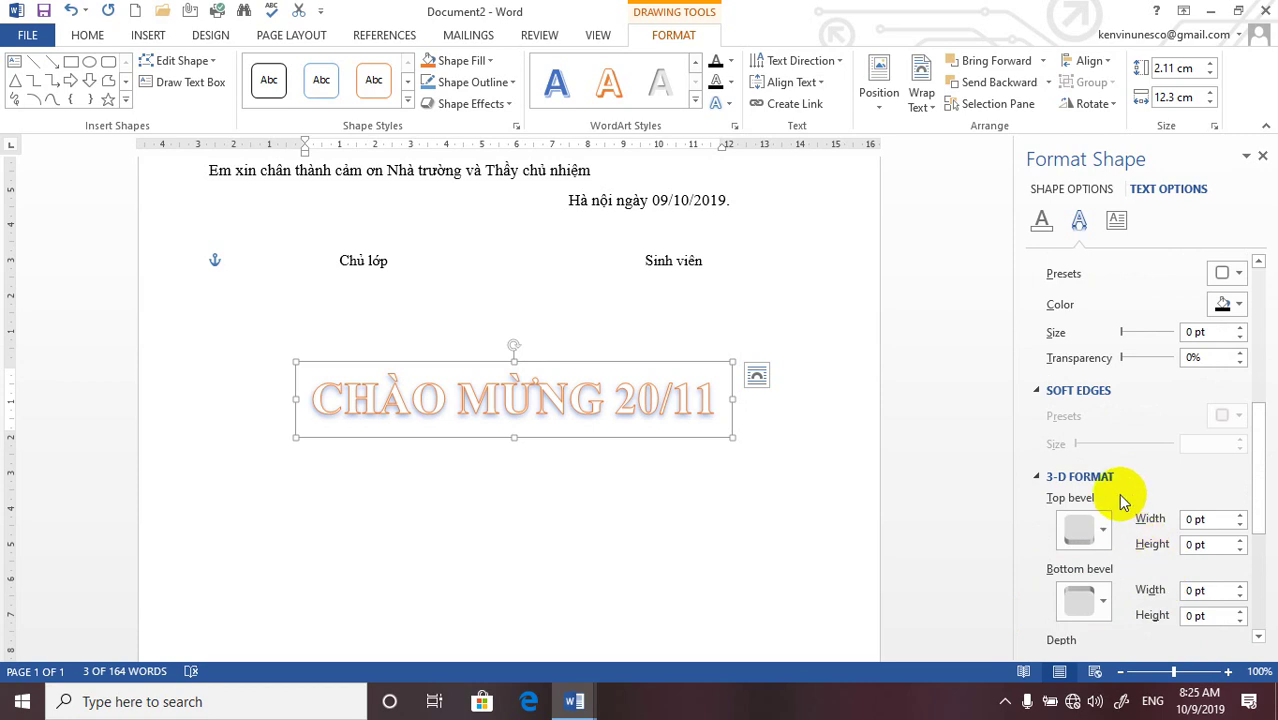
{"action": "scroll", "coordinate": [1135, 475], "scroll_direction": "down", "scroll_amount": 1}
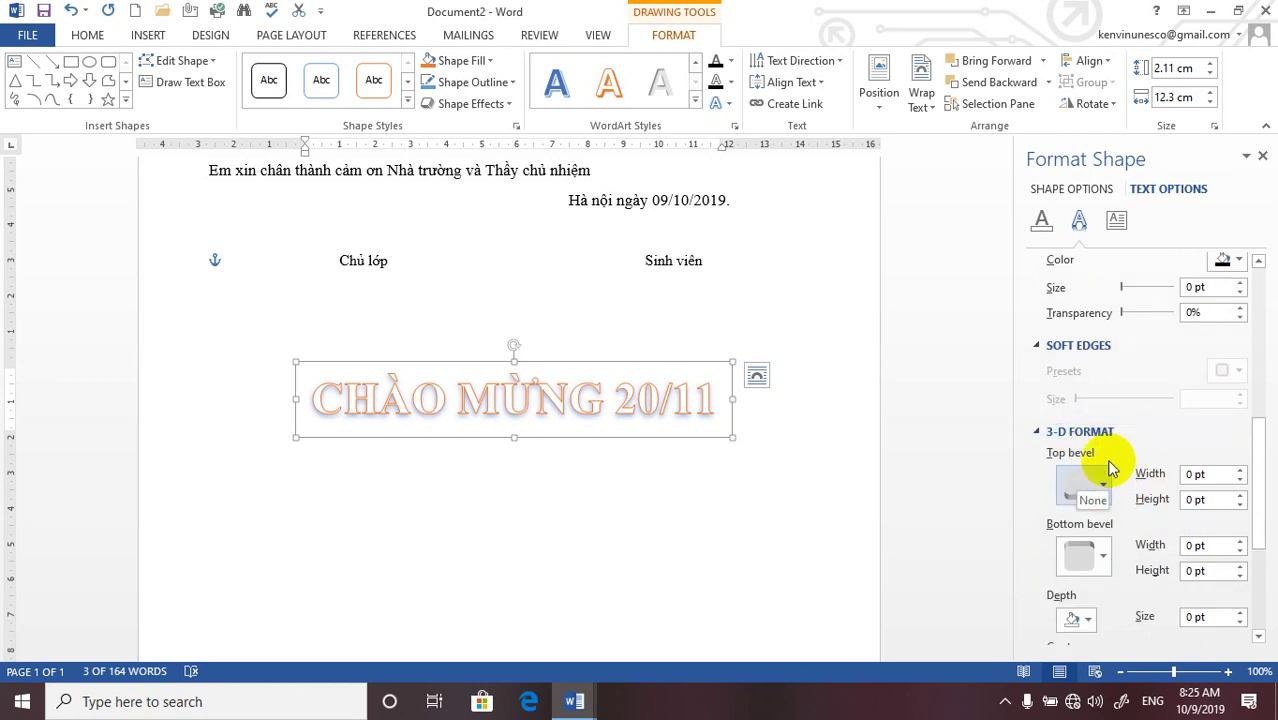
{"action": "scroll", "coordinate": [1105, 508], "scroll_direction": "down", "scroll_amount": 2}
{"action": "scroll", "coordinate": [1107, 537], "scroll_direction": "down", "scroll_amount": 3}
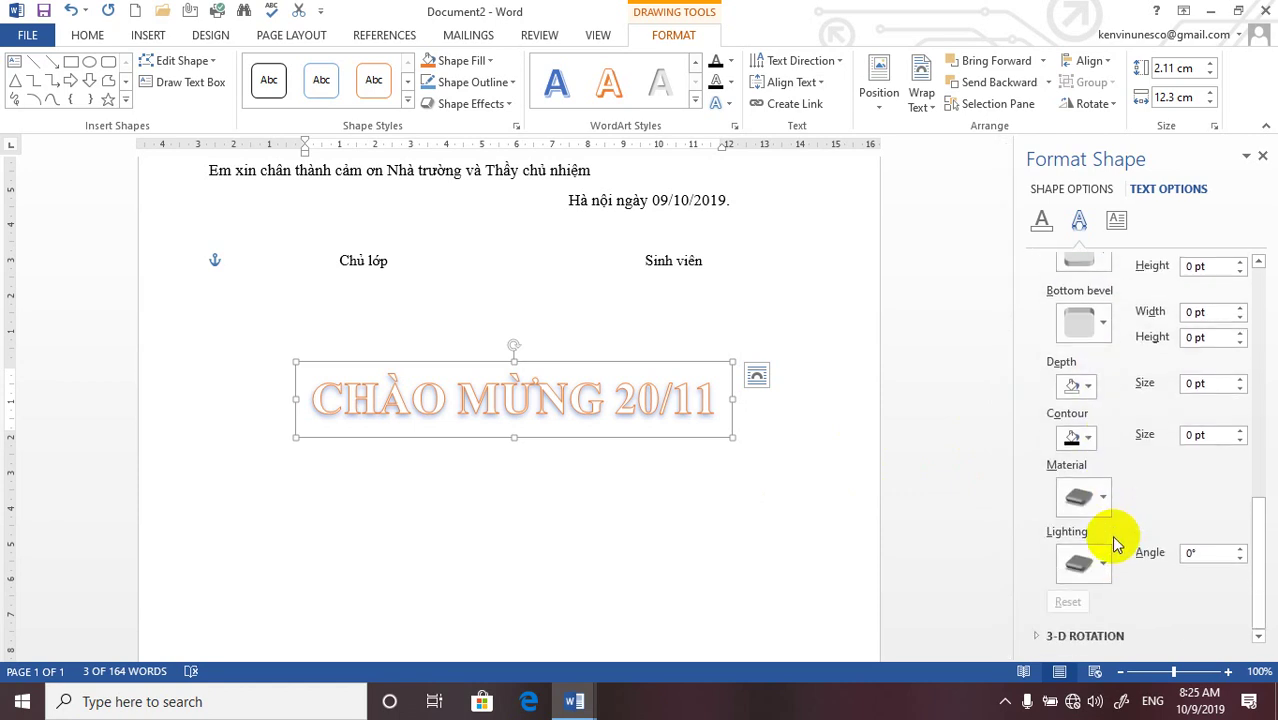
{"action": "left_click", "coordinate": [1080, 638]}
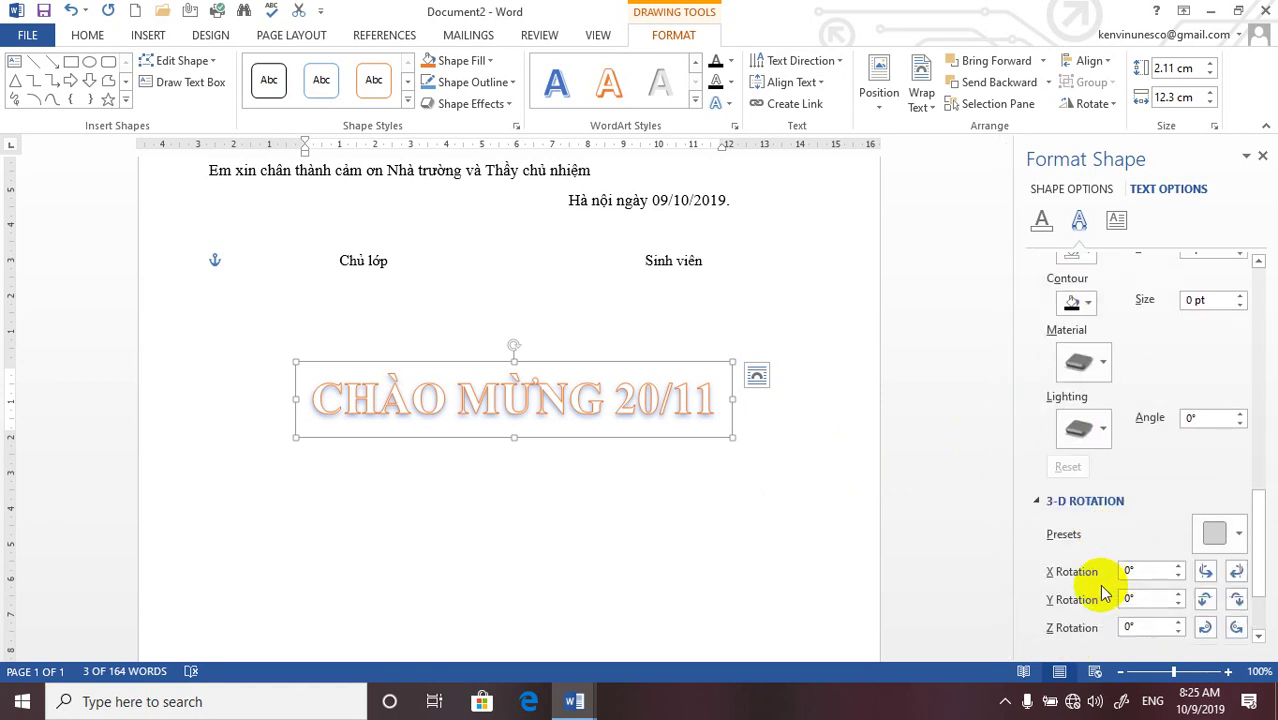
{"action": "scroll", "coordinate": [1118, 531], "scroll_direction": "down", "scroll_amount": 2}
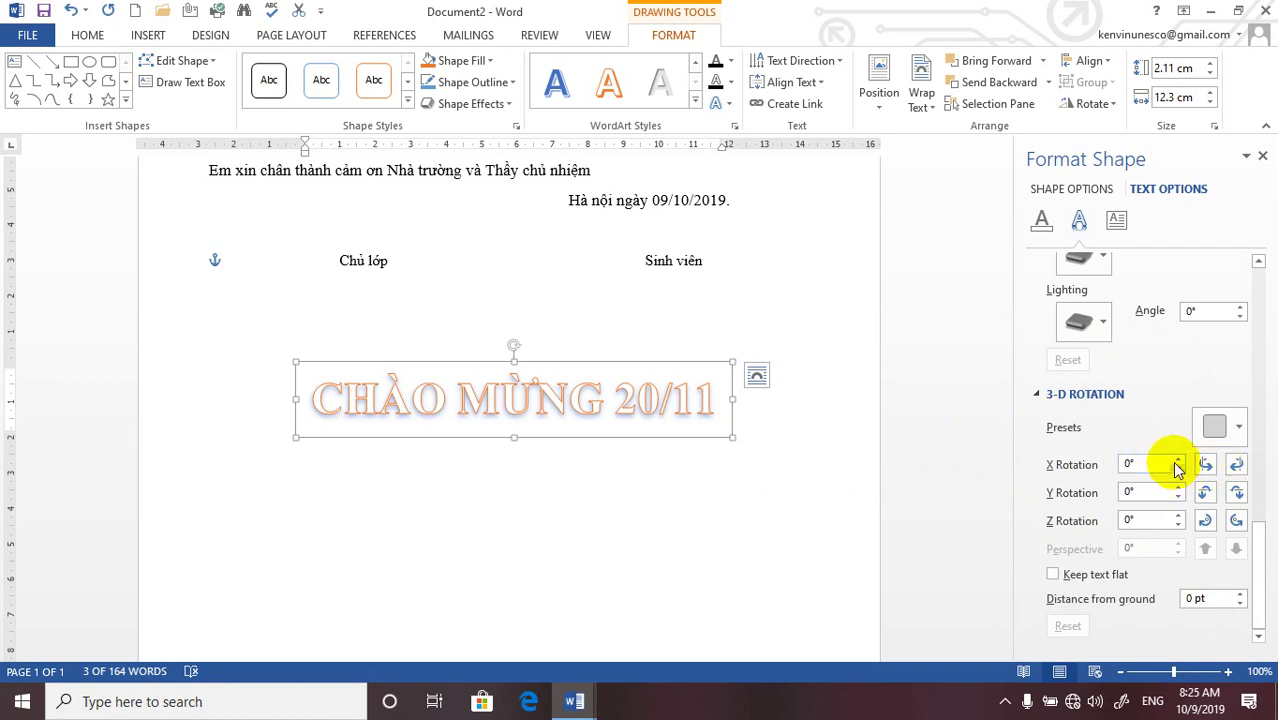
{"action": "left_click", "coordinate": [1177, 461]}
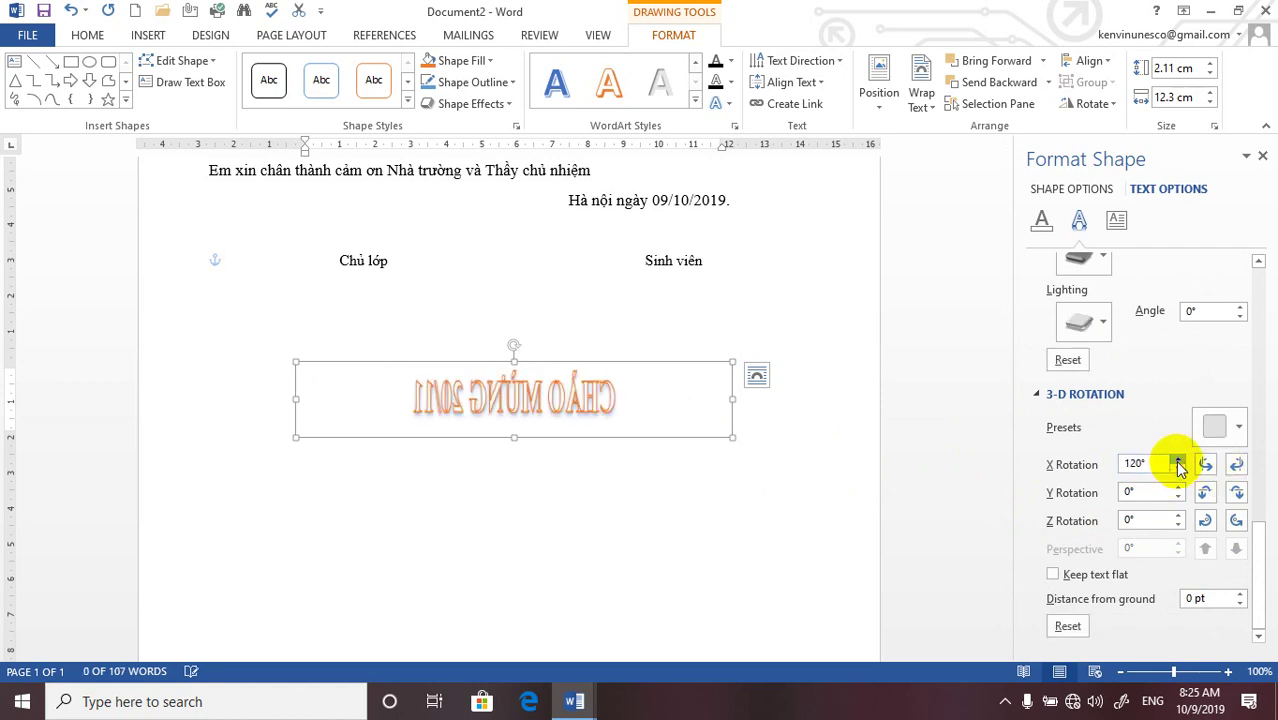
{"action": "left_click", "coordinate": [1179, 470]}
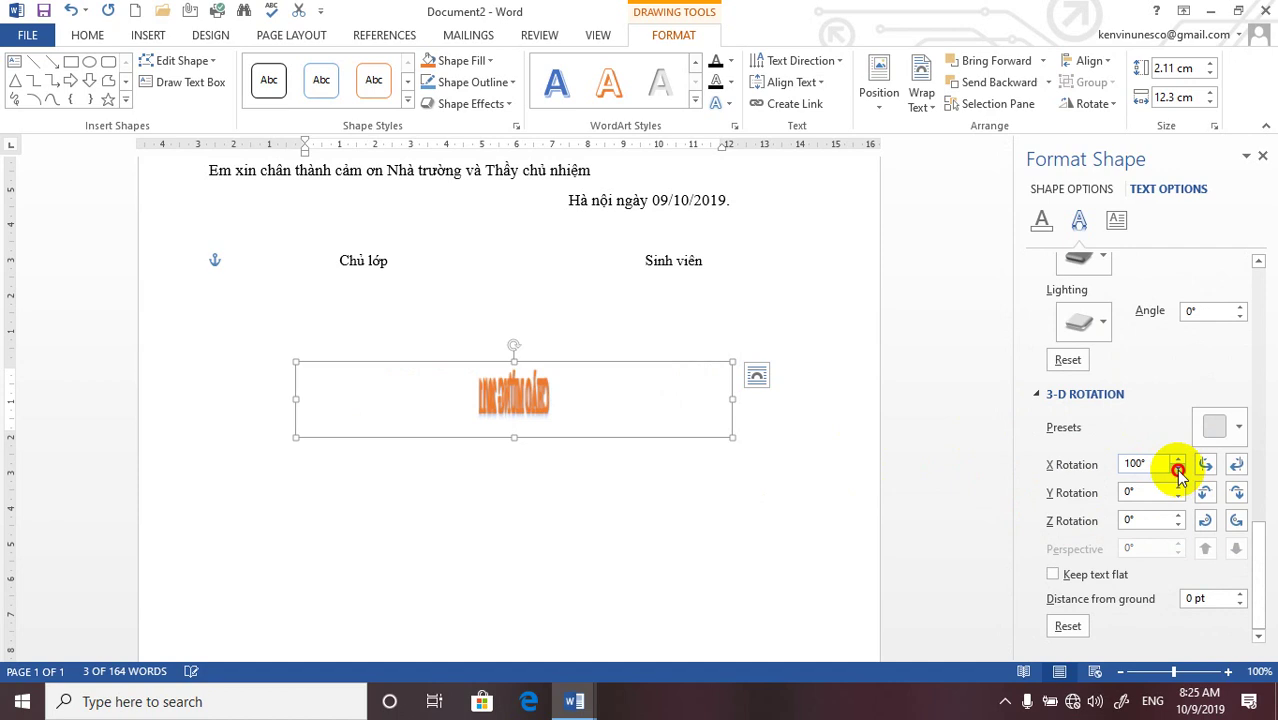
{"action": "left_click", "coordinate": [1179, 470]}
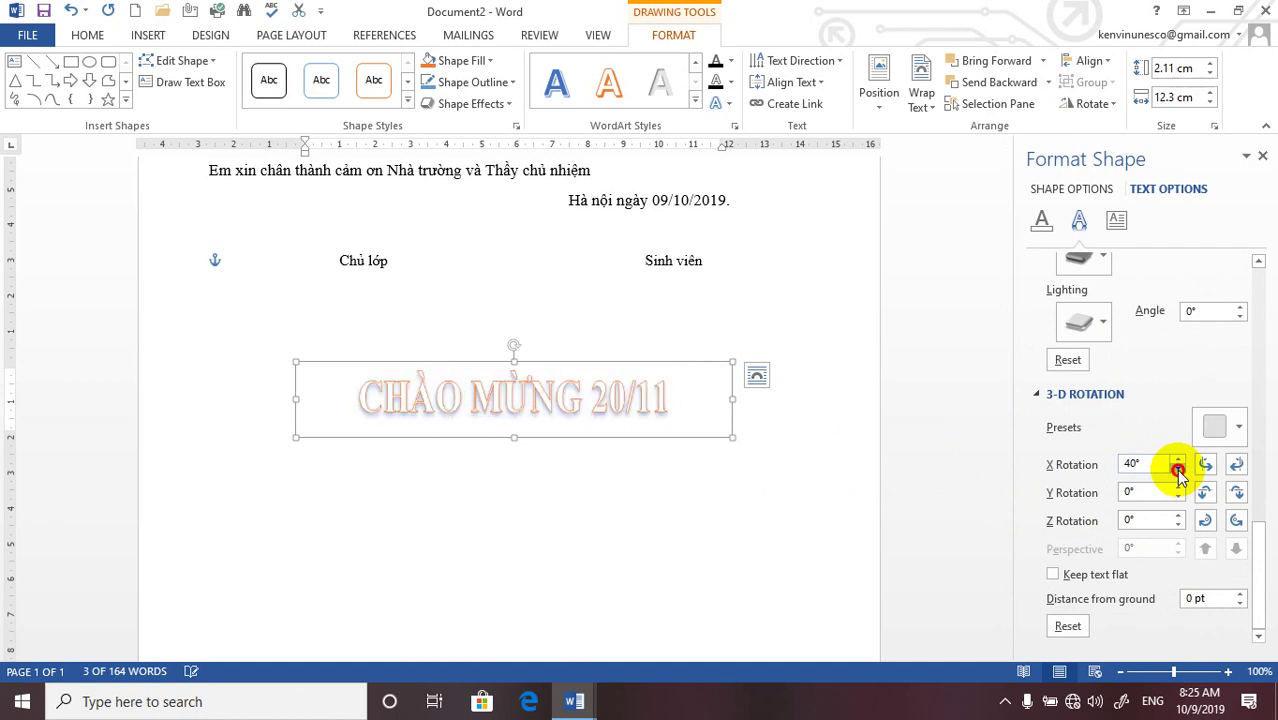
{"action": "left_click", "coordinate": [1179, 470]}
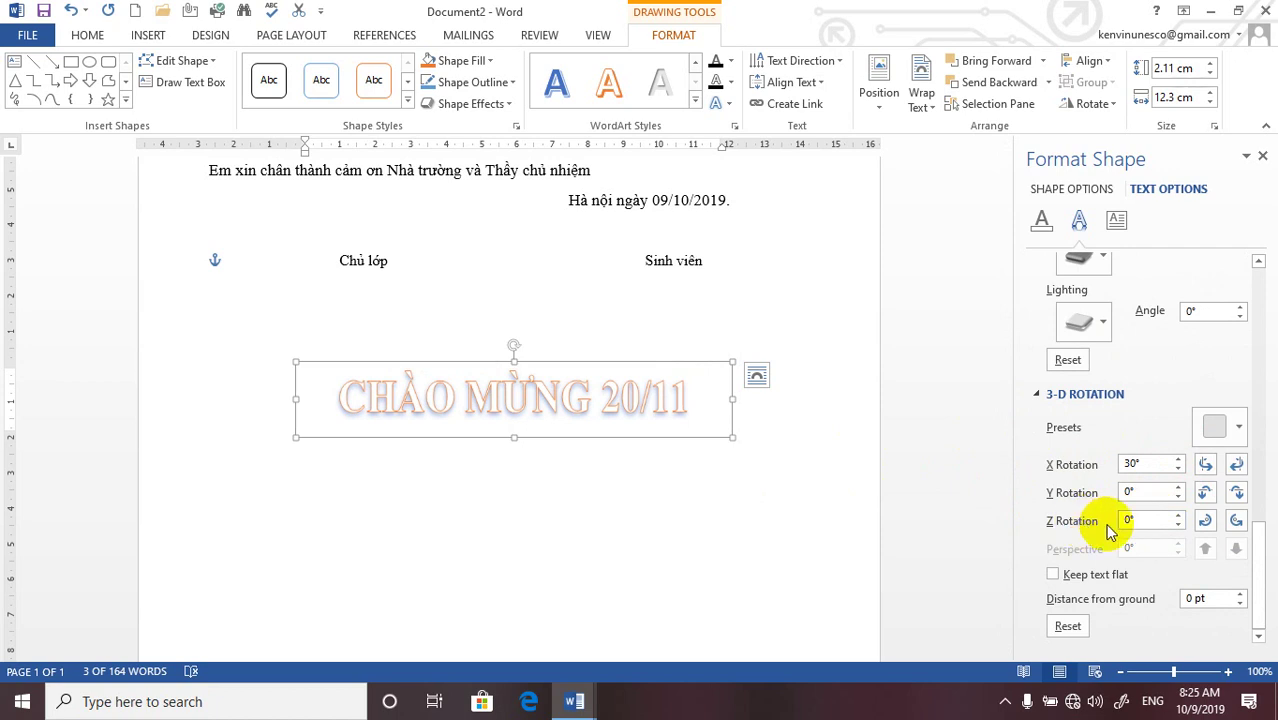
- Set the Z rotation to 20° and leave Keep Text Flat off so the text stays tilted
{"action": "left_click", "coordinate": [1178, 516]}
{"action": "left_click", "coordinate": [1178, 516]}
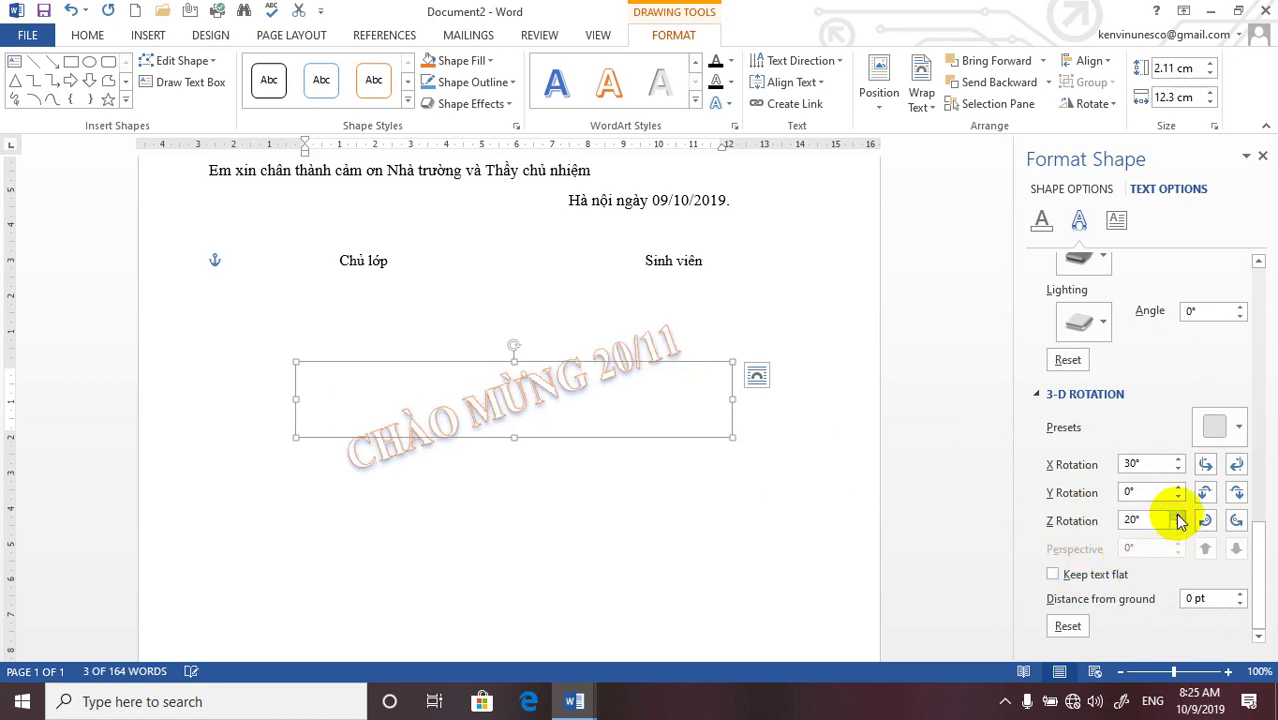
{"action": "left_click", "coordinate": [1178, 516]}
{"action": "left_click", "coordinate": [1178, 516]}
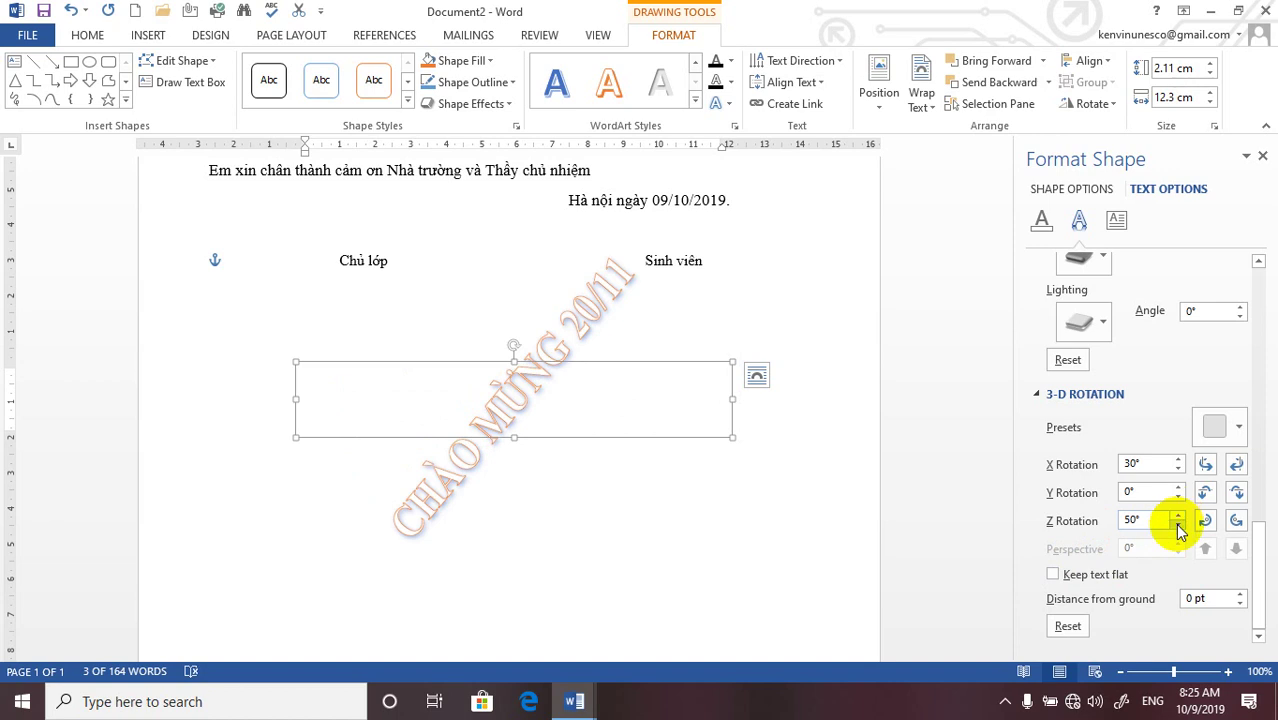
{"action": "left_click", "coordinate": [1178, 527]}
{"action": "left_click", "coordinate": [1178, 527]}
{"action": "left_click", "coordinate": [1178, 527]}
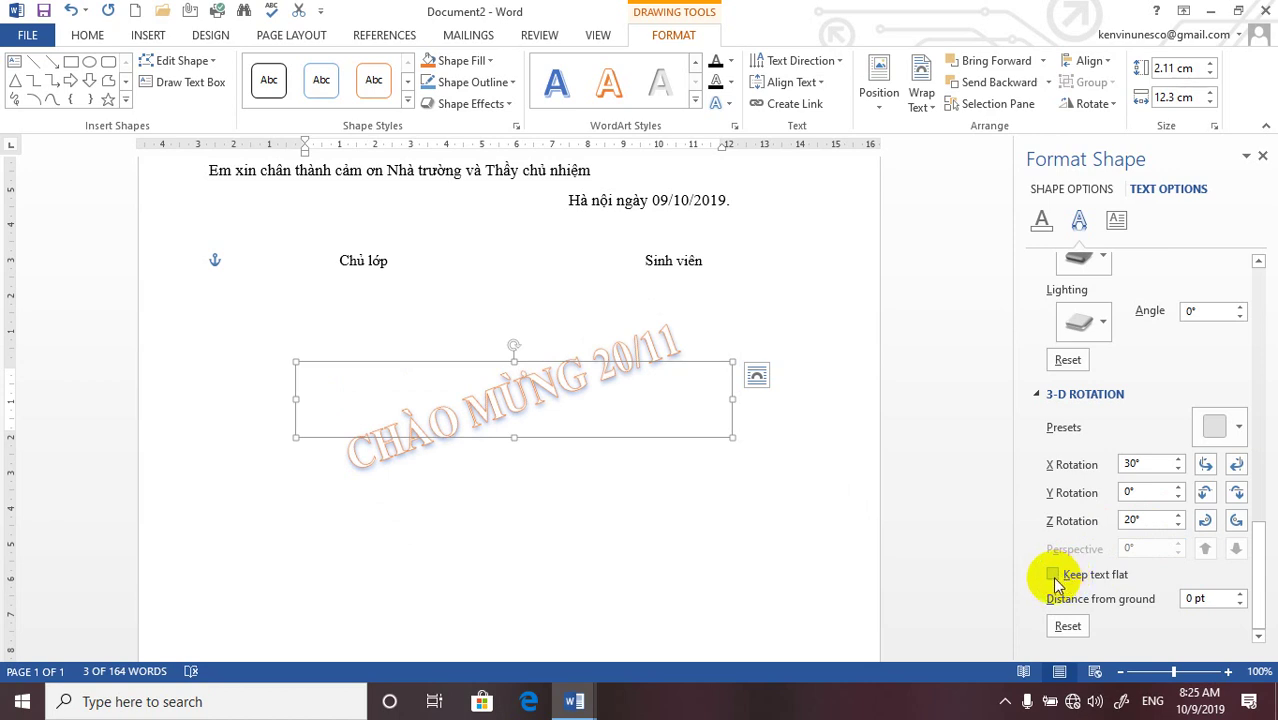
{"action": "left_click", "coordinate": [1053, 575]}
{"action": "left_click", "coordinate": [1053, 575]}
{"action": "left_click", "coordinate": [1053, 575]}
{"action": "left_click", "coordinate": [1053, 575]}
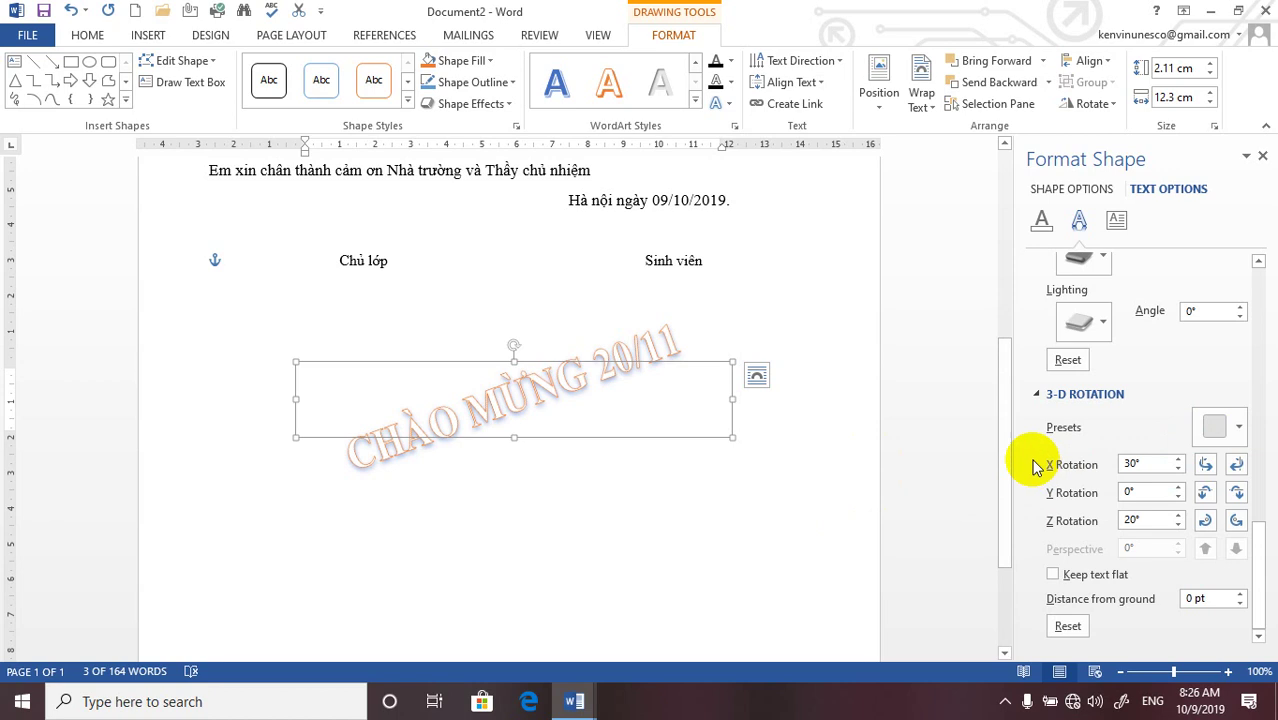
{"action": "scroll", "coordinate": [1070, 330], "scroll_direction": "up", "scroll_amount": 3}
{"action": "scroll", "coordinate": [1036, 386], "scroll_direction": "up", "scroll_amount": 3}
{"action": "scroll", "coordinate": [1036, 386], "scroll_direction": "up", "scroll_amount": 3}
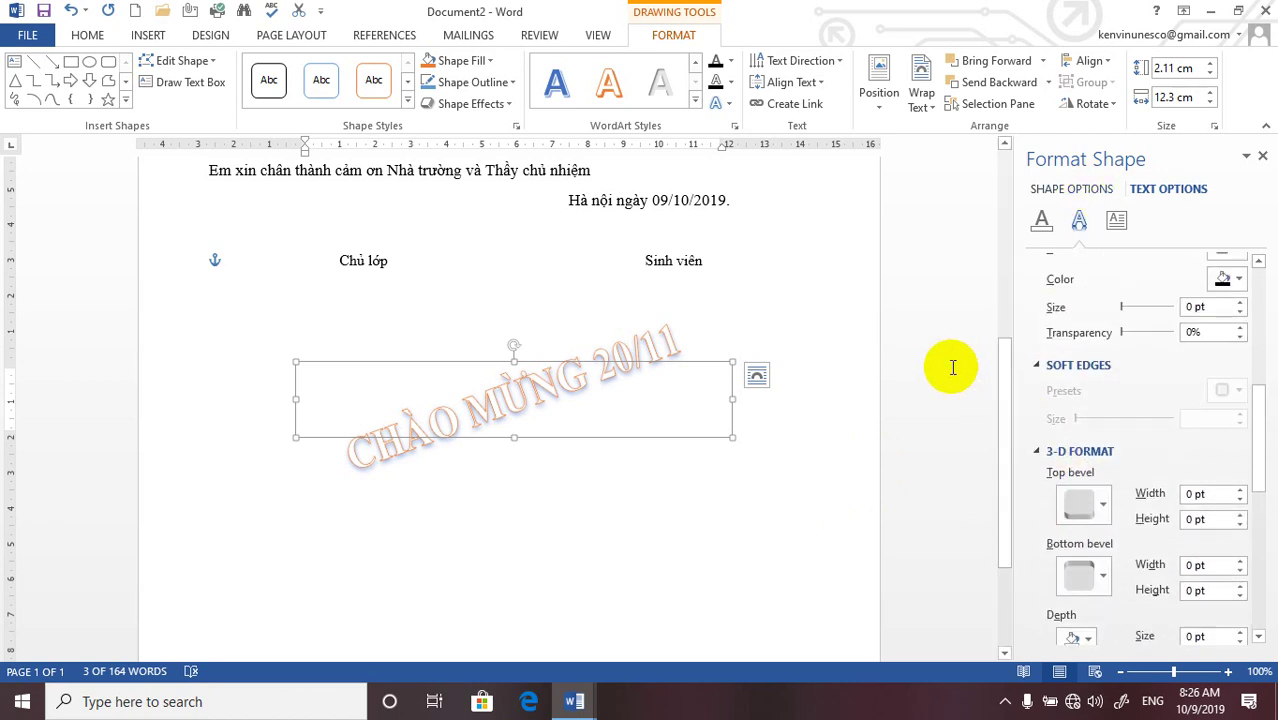
{"action": "scroll", "coordinate": [950, 368], "scroll_direction": "up", "scroll_amount": 2}
{"action": "scroll", "coordinate": [952, 374], "scroll_direction": "down", "scroll_amount": 2}
{"action": "scroll", "coordinate": [952, 374], "scroll_direction": "down", "scroll_amount": 1}
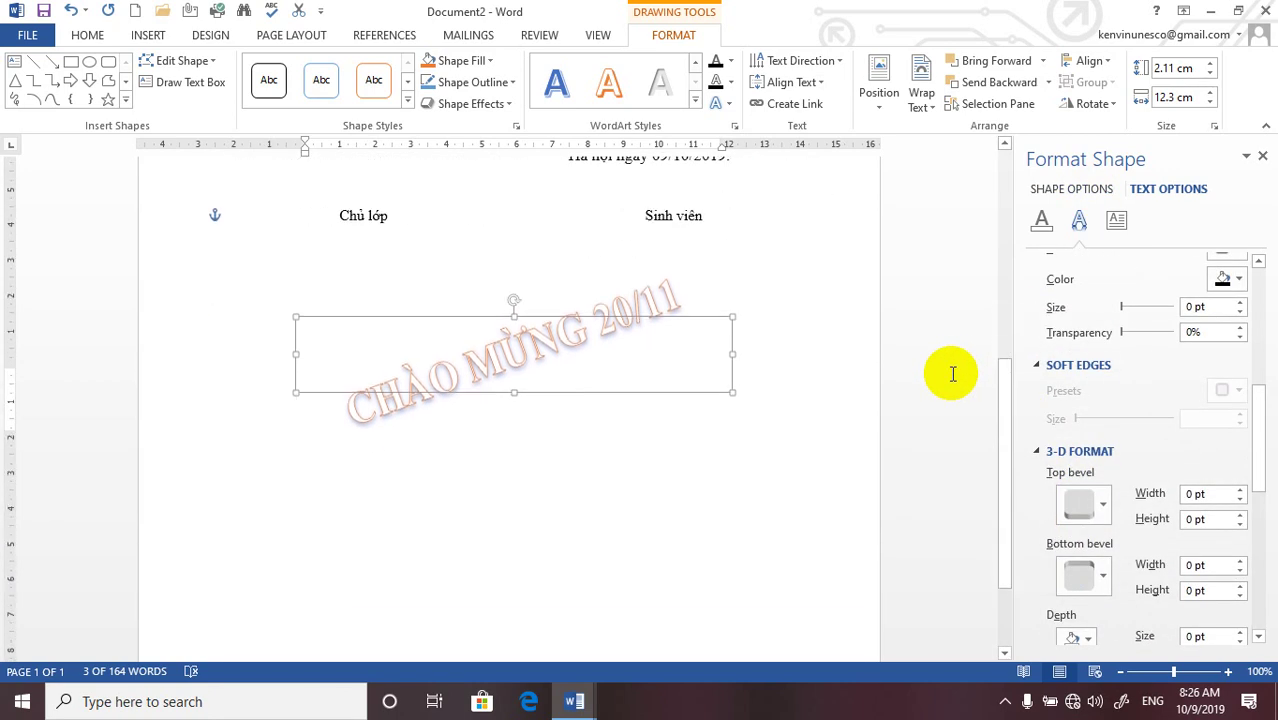
{"action": "scroll", "coordinate": [952, 374], "scroll_direction": "up", "scroll_amount": 2}
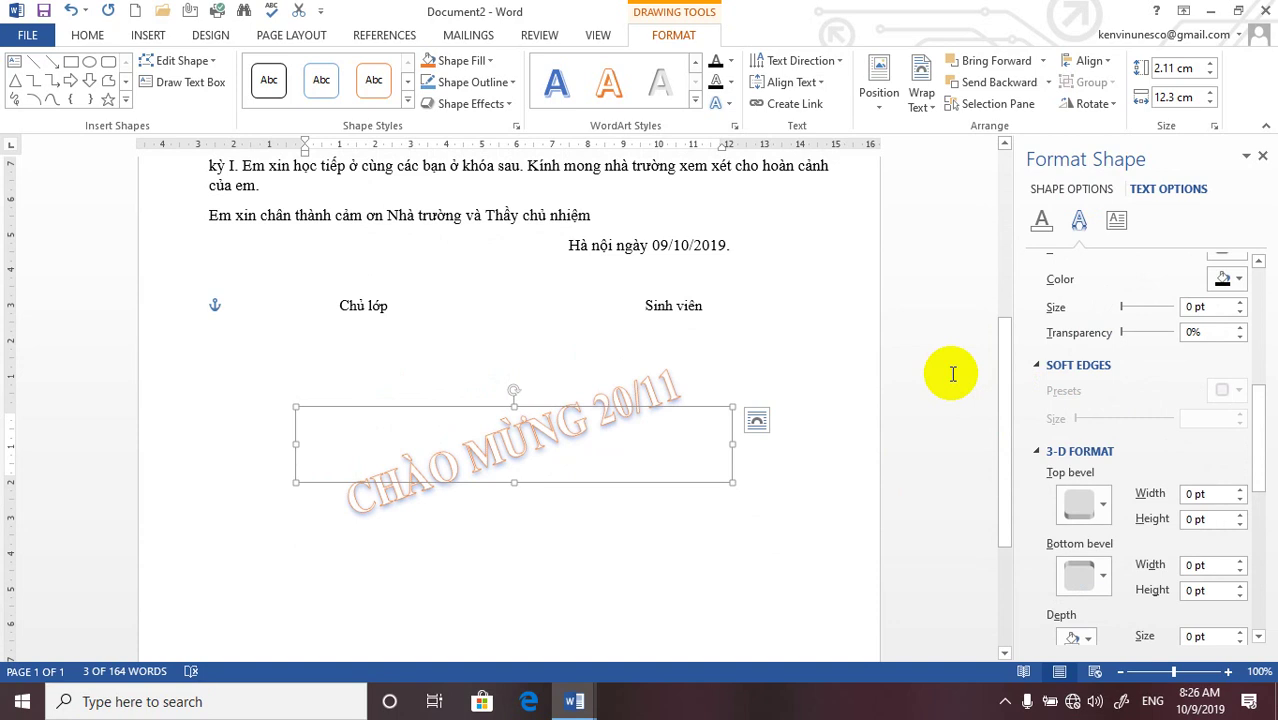
- In Shape Options' Fill and Line, try gradient and picture fills before choosing a light dotted pattern
{"action": "left_click", "coordinate": [518, 128]}
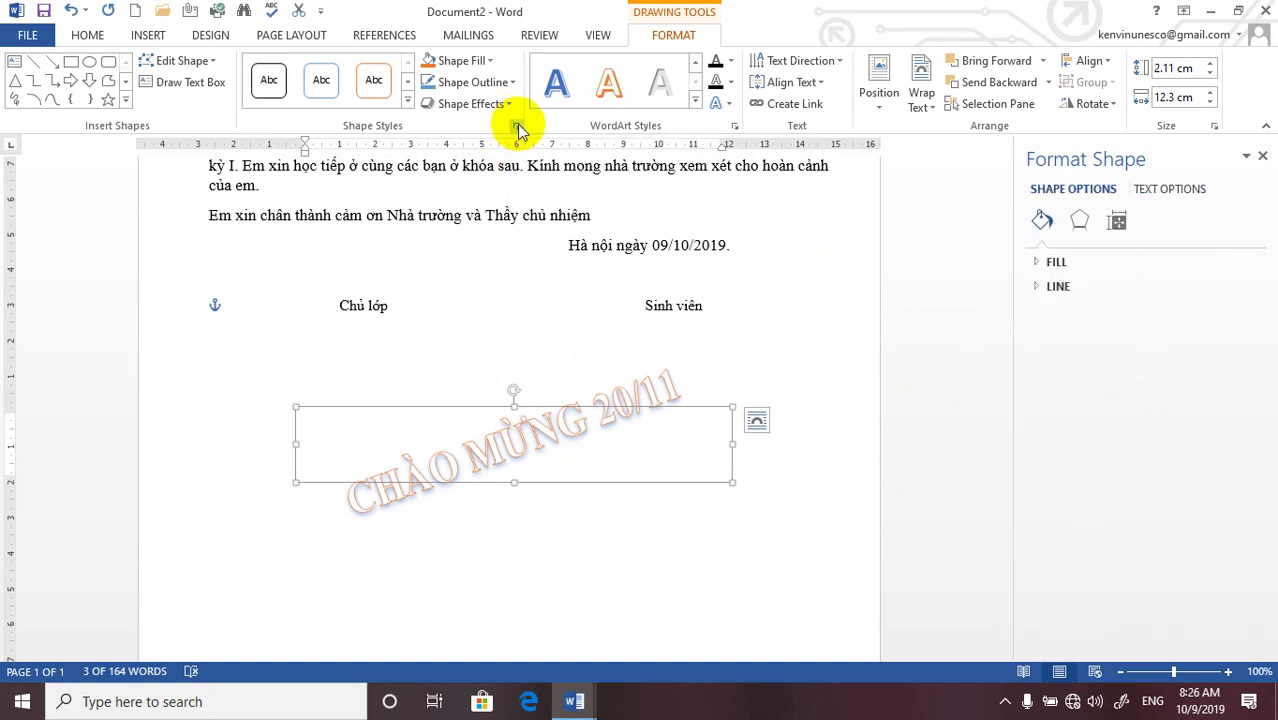
{"action": "left_click", "coordinate": [1040, 262]}
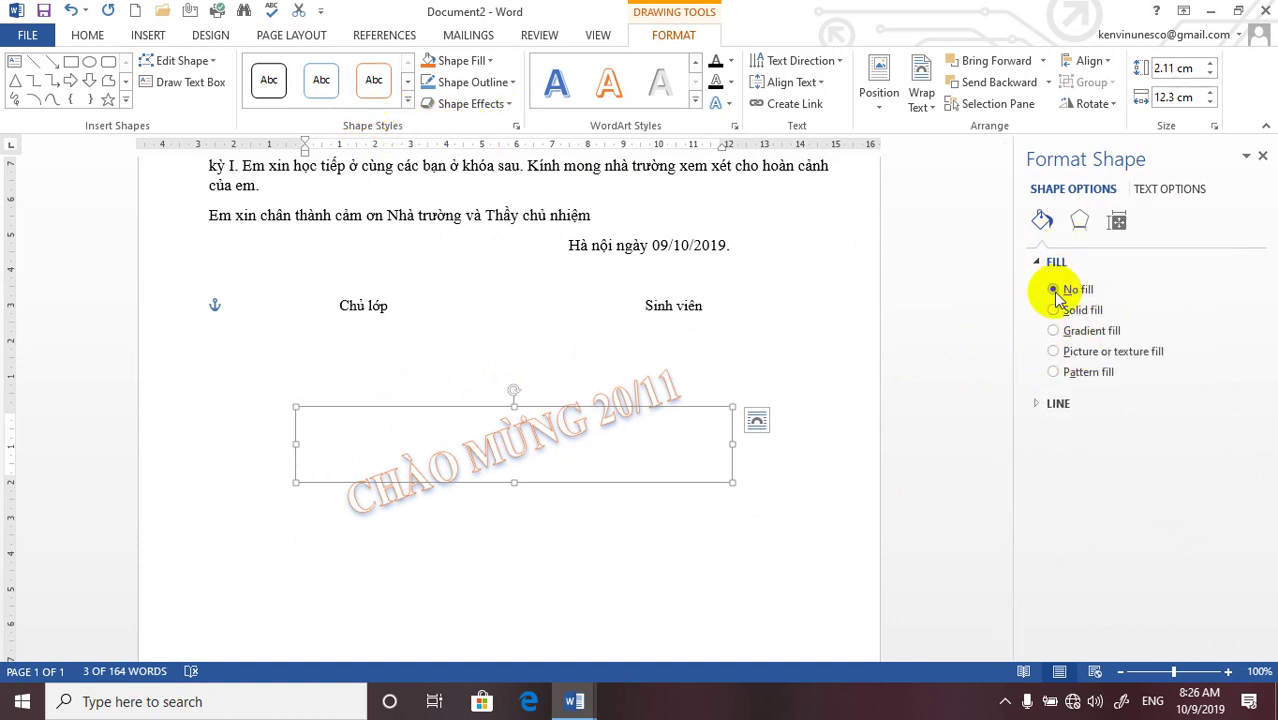
{"action": "left_click", "coordinate": [1043, 408]}
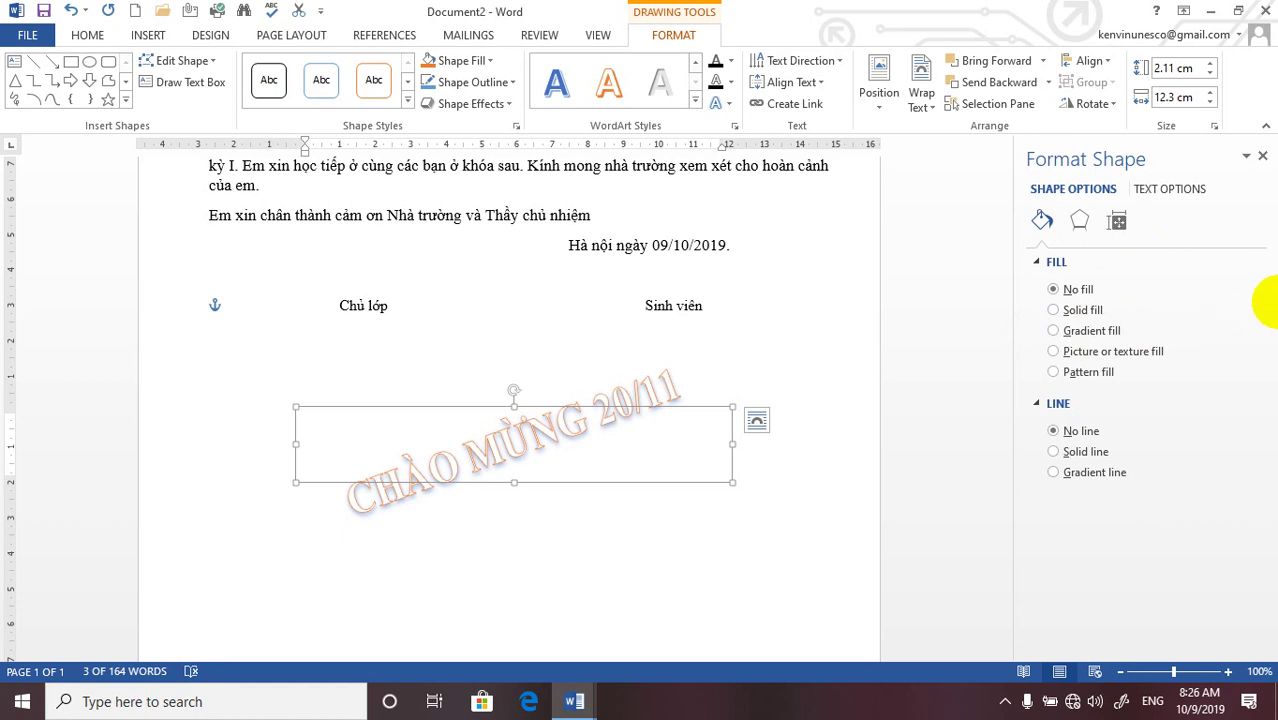
{"action": "left_click", "coordinate": [1058, 334]}
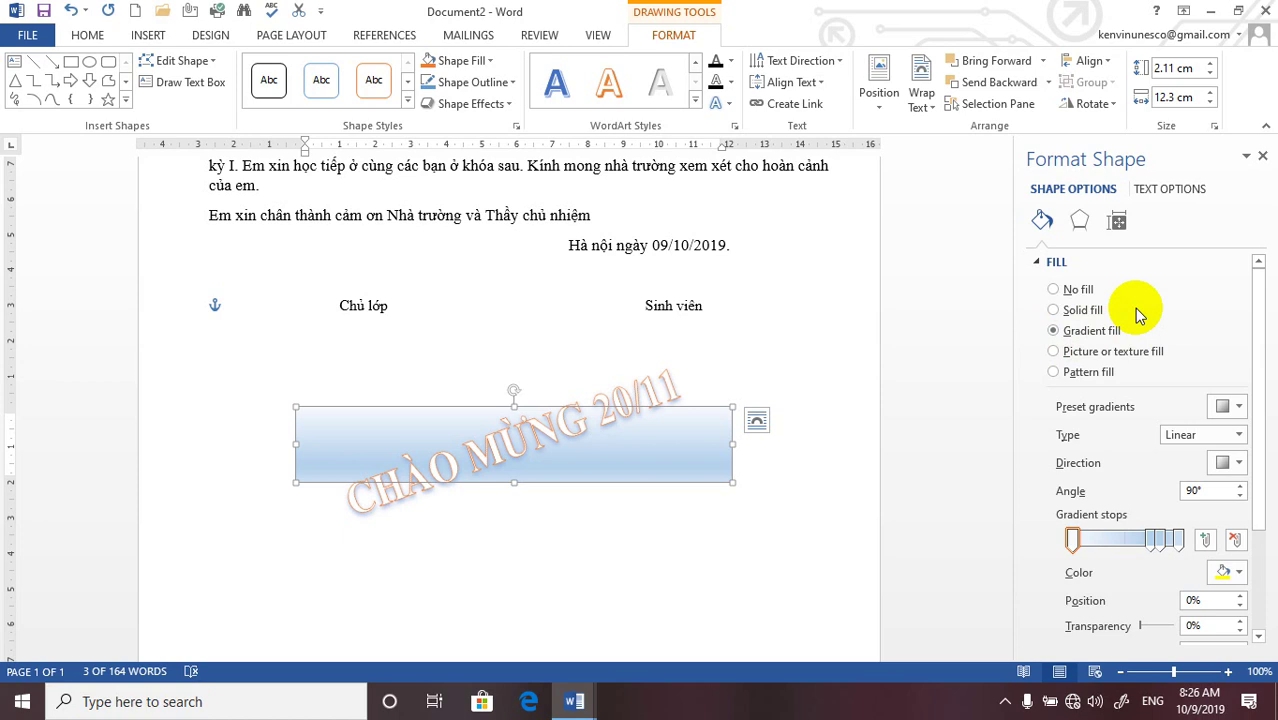
{"action": "left_click", "coordinate": [1055, 352]}
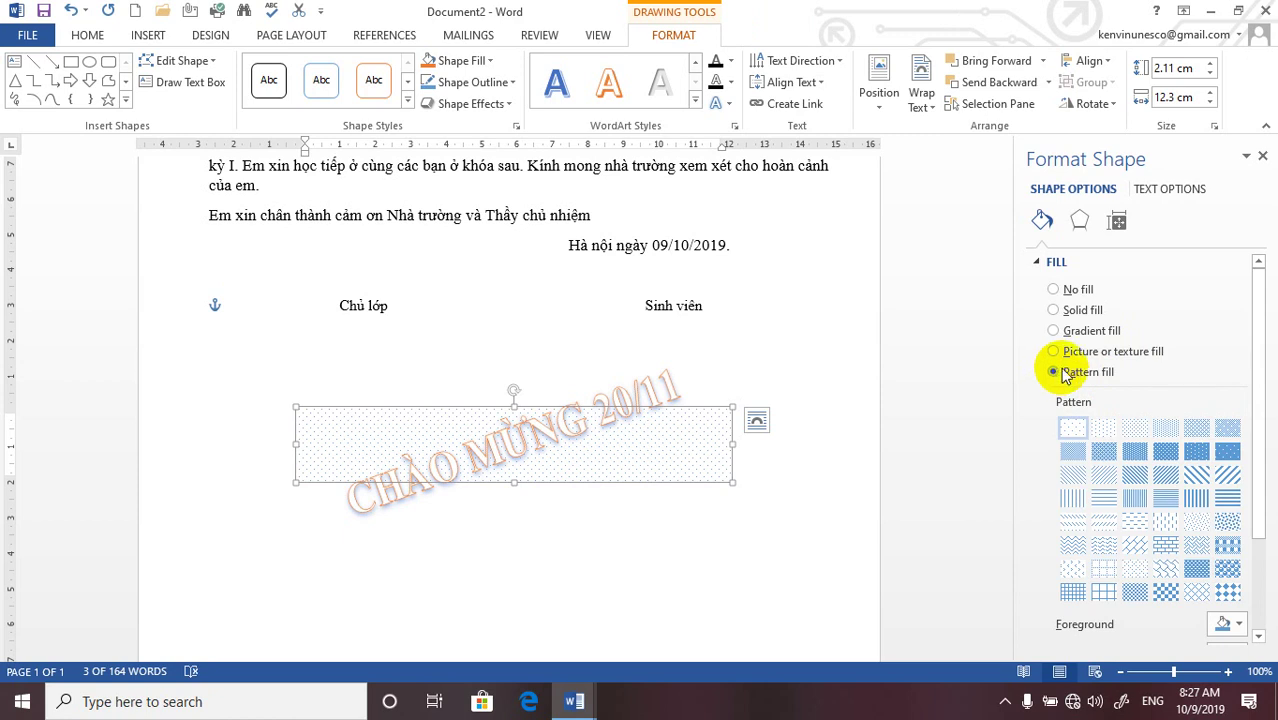
- Try hatching, weave, dot and dashed pattern swatches, ending on a fine blue lattice fill
{"action": "left_click", "coordinate": [1200, 478]}
{"action": "left_click", "coordinate": [1166, 498]}
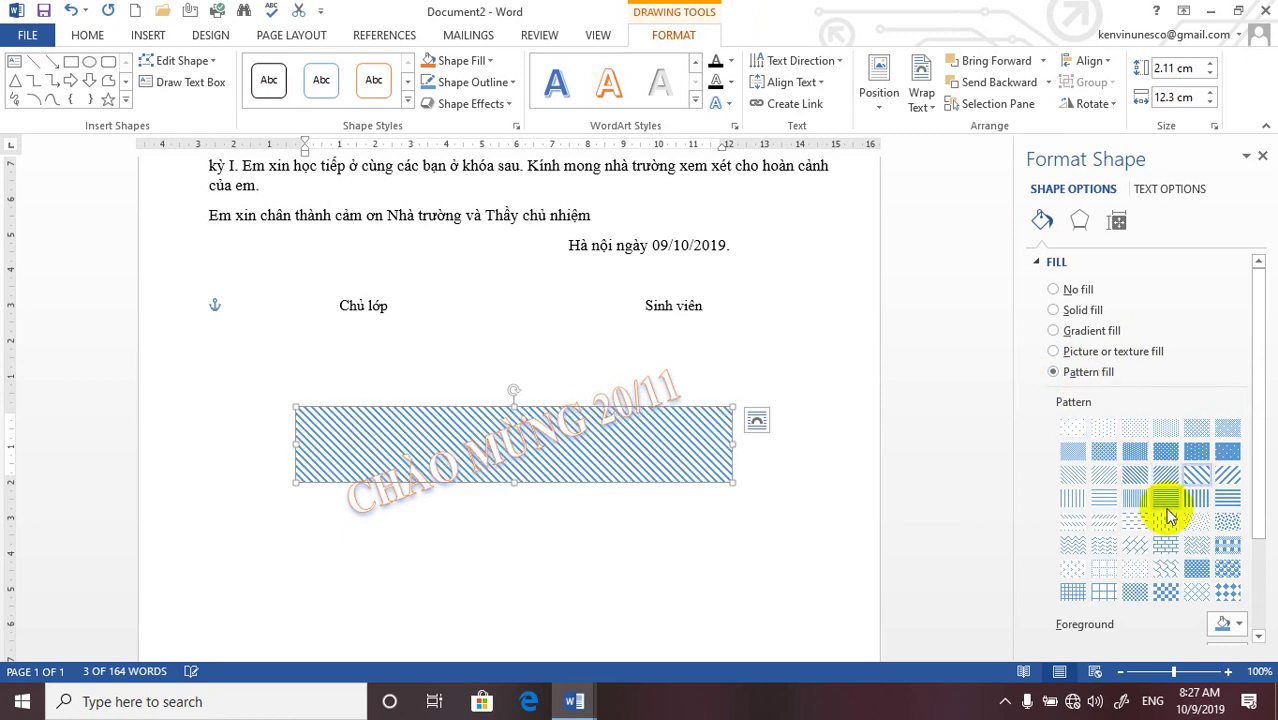
{"action": "left_click", "coordinate": [1134, 521]}
{"action": "left_click", "coordinate": [1134, 545]}
{"action": "left_click", "coordinate": [1168, 492]}
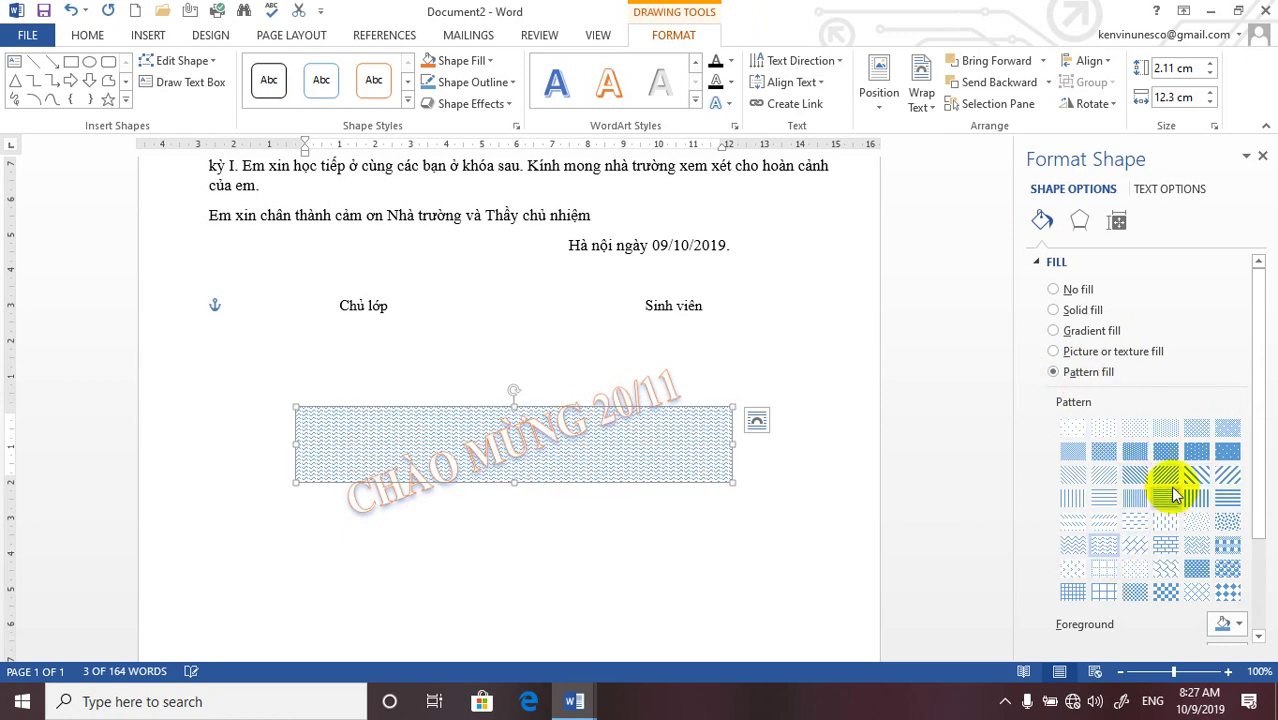
{"action": "left_click", "coordinate": [1164, 477]}
{"action": "left_click", "coordinate": [1197, 449]}
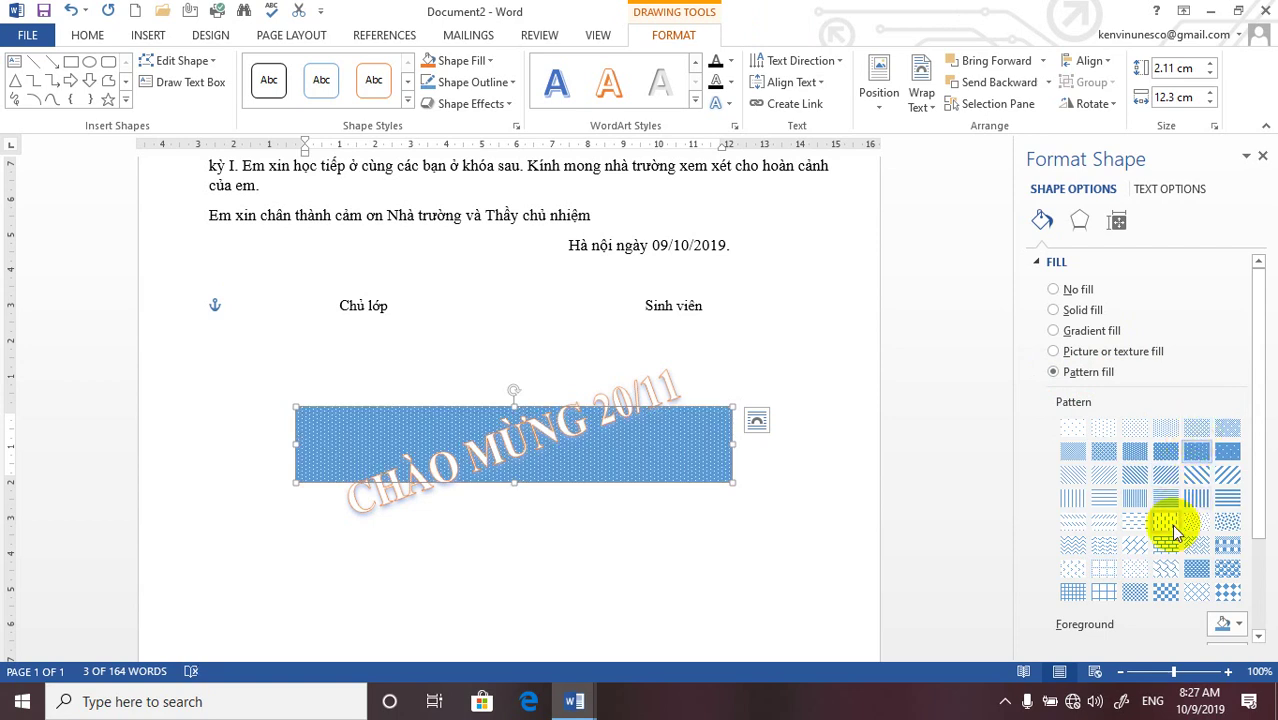
{"action": "scroll", "coordinate": [1166, 515], "scroll_direction": "down", "scroll_amount": 2}
{"action": "left_click", "coordinate": [1190, 488]}
{"action": "scroll", "coordinate": [1190, 490], "scroll_direction": "up", "scroll_amount": 1}
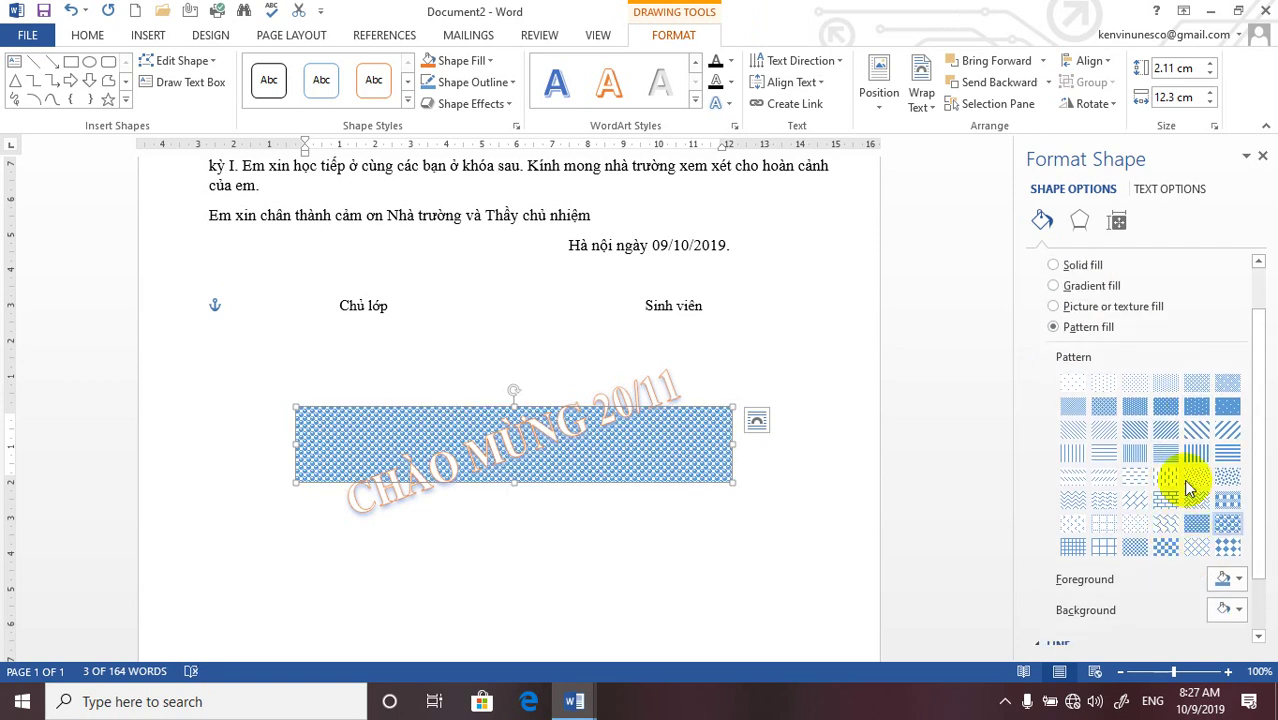
{"action": "left_click", "coordinate": [1166, 478]}
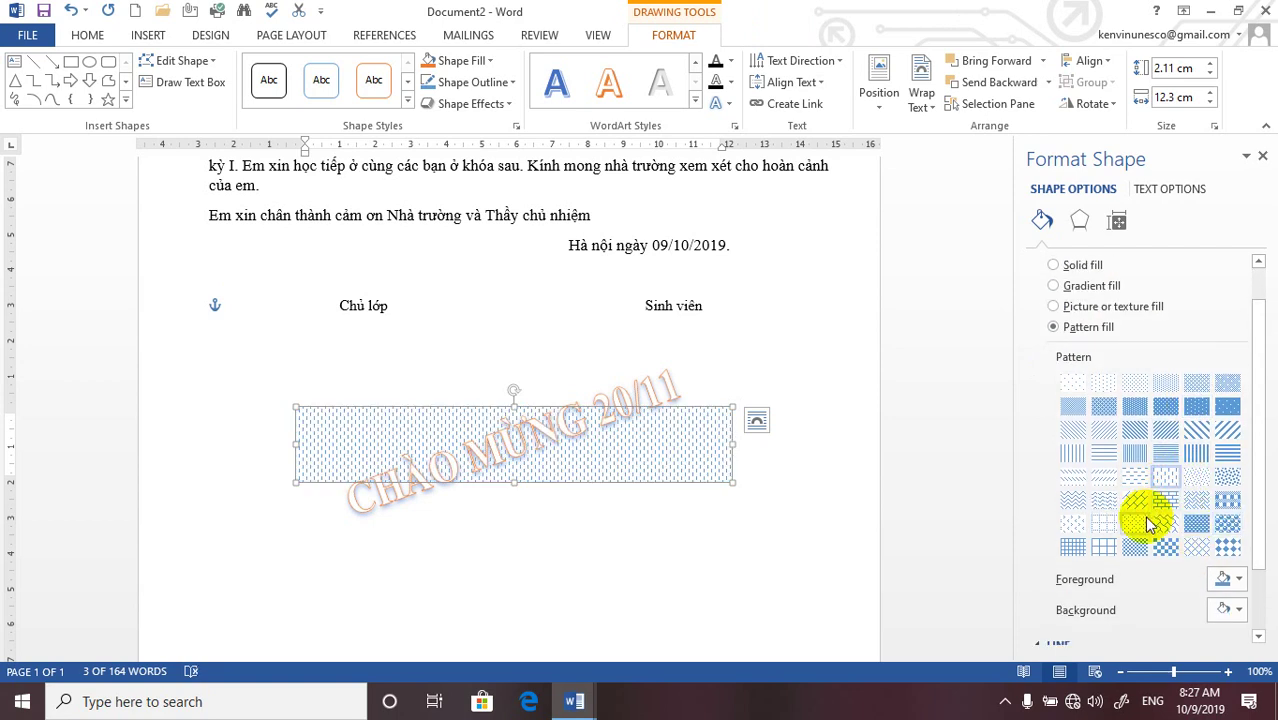
{"action": "scroll", "coordinate": [1141, 445], "scroll_direction": "down", "scroll_amount": 1}
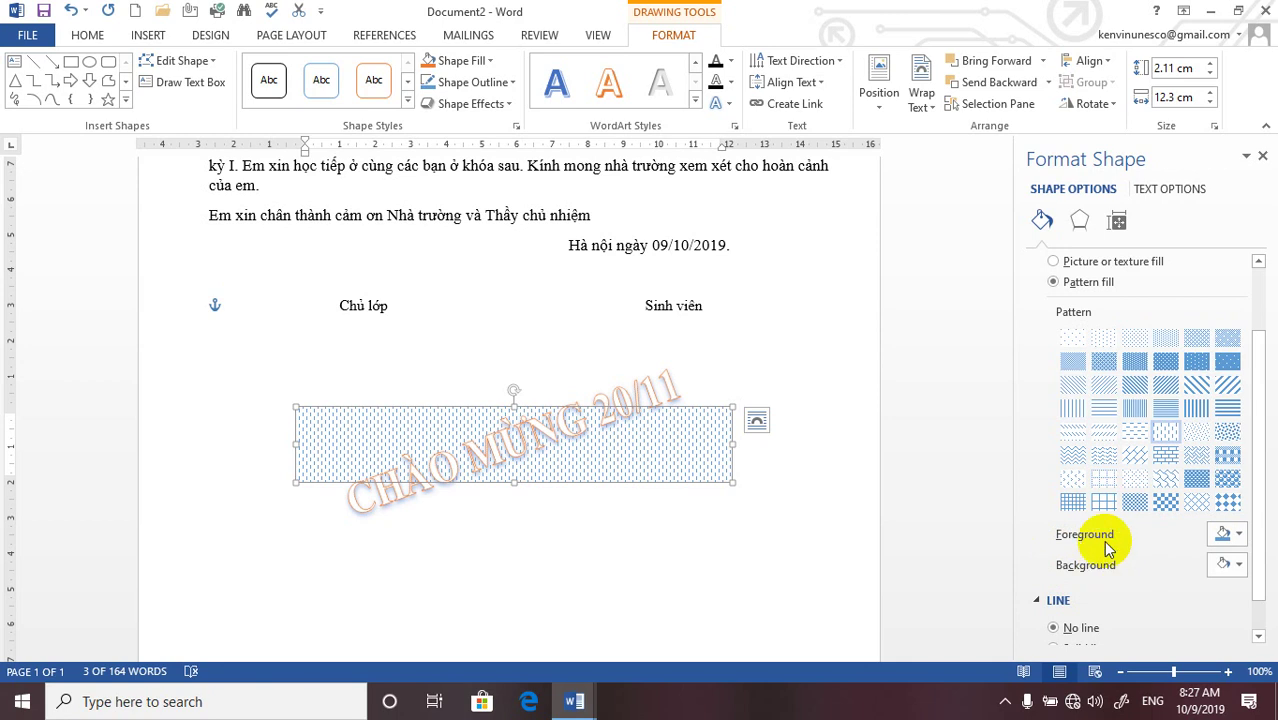
{"action": "scroll", "coordinate": [1130, 550], "scroll_direction": "down", "scroll_amount": 1}
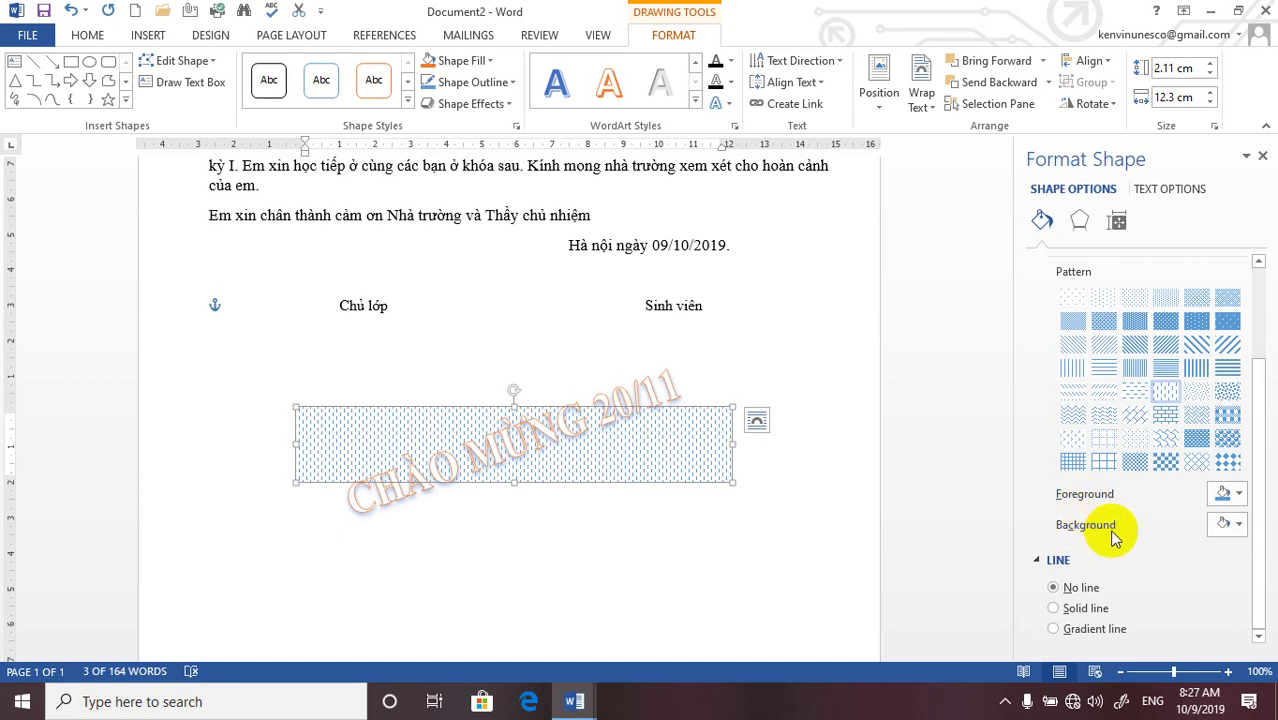
{"action": "scroll", "coordinate": [1112, 530], "scroll_direction": "up", "scroll_amount": 1}
{"action": "scroll", "coordinate": [929, 336], "scroll_direction": "up", "scroll_amount": 3}
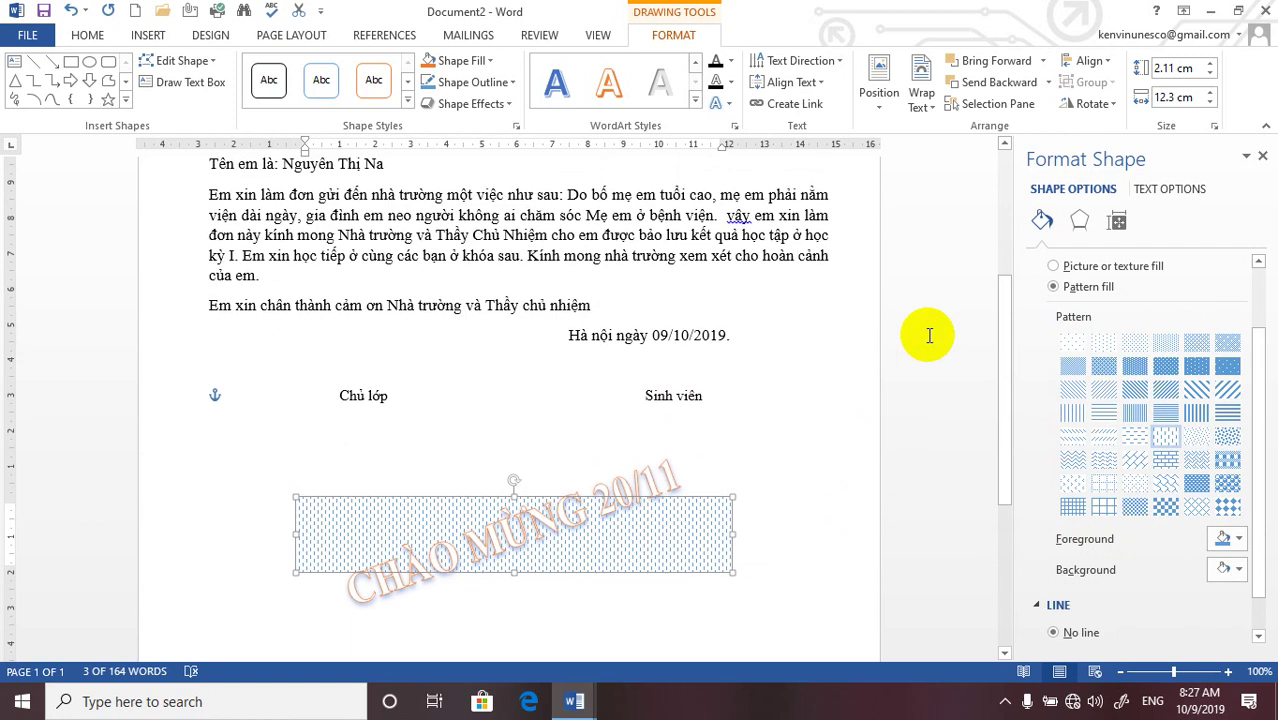
{"action": "scroll", "coordinate": [927, 388], "scroll_direction": "down", "scroll_amount": 1}
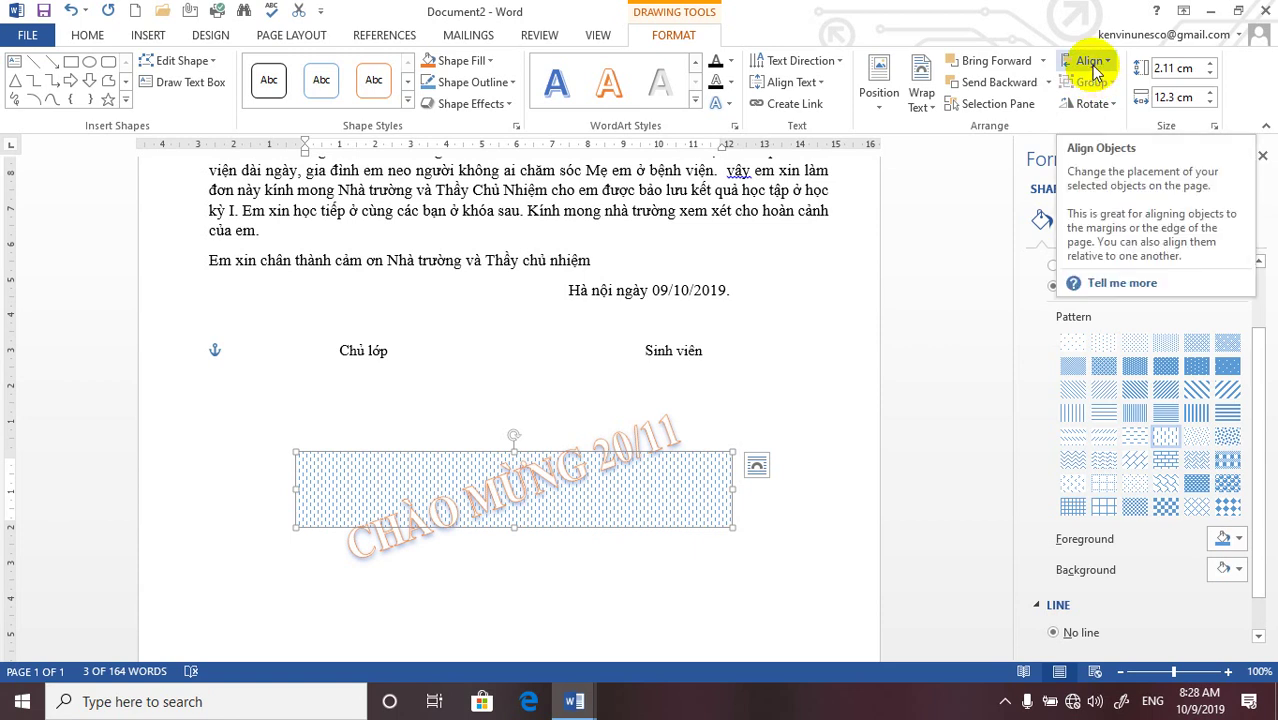
{"action": "left_click", "coordinate": [1092, 62]}
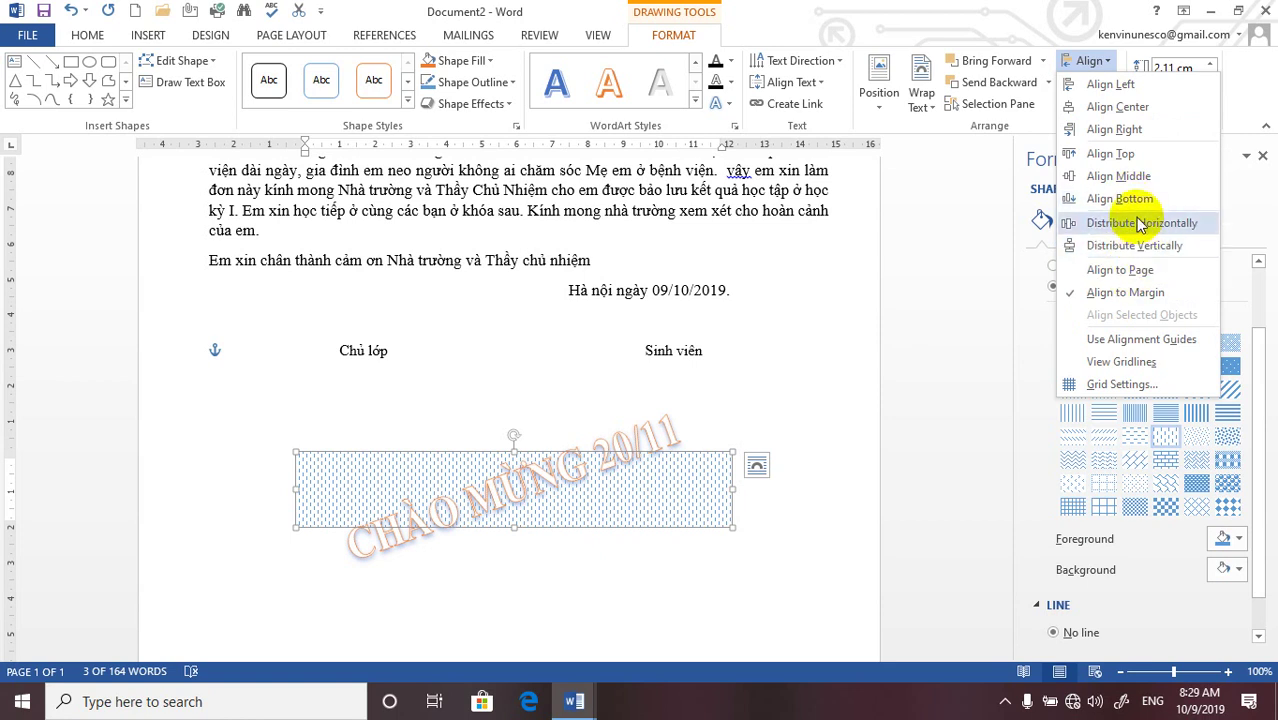
{"action": "left_click", "coordinate": [818, 86]}
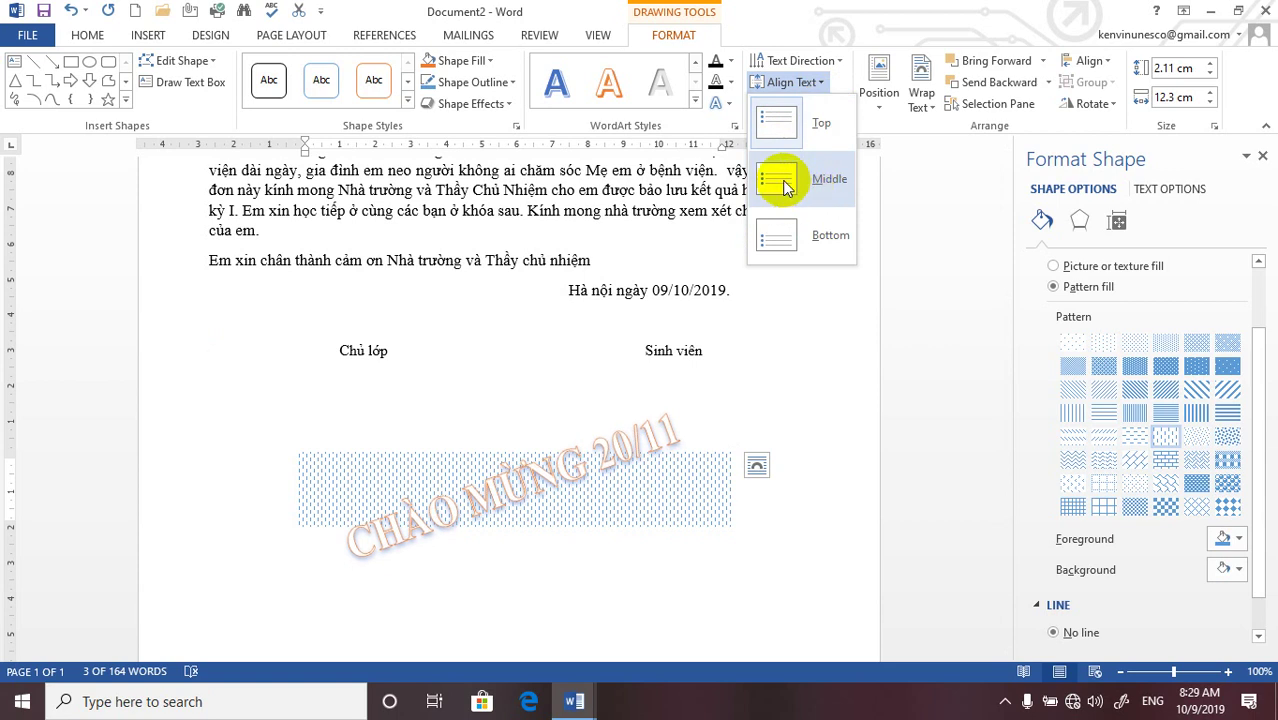
{"action": "left_click", "coordinate": [843, 84]}
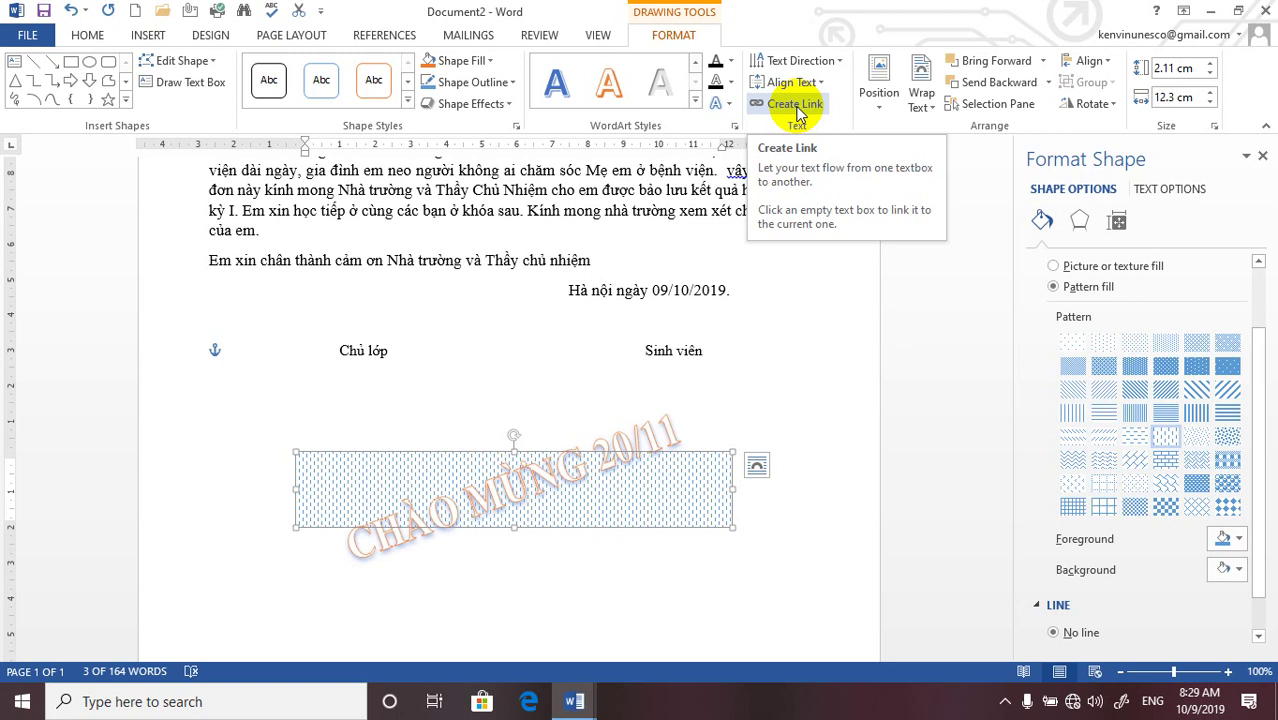
- Browse the Mailings, Review and References ribbons, ending on Page Layout
{"action": "left_click", "coordinate": [465, 40]}
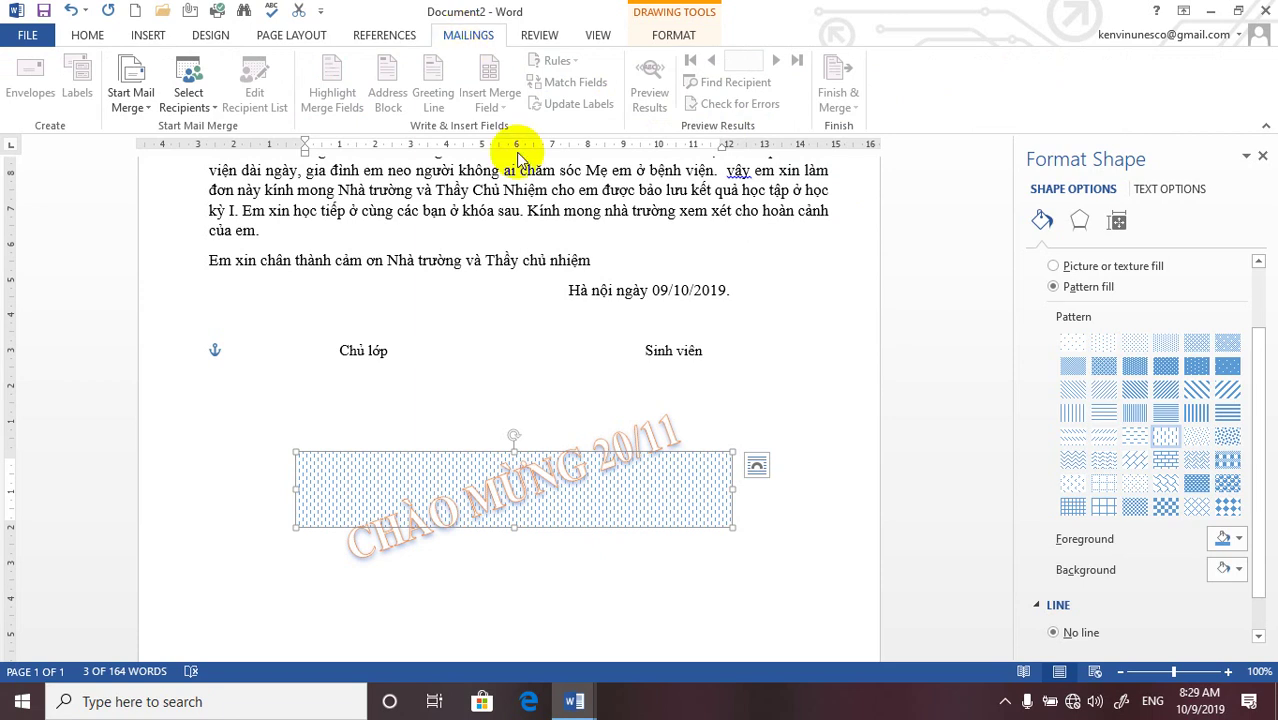
{"action": "left_click", "coordinate": [541, 40]}
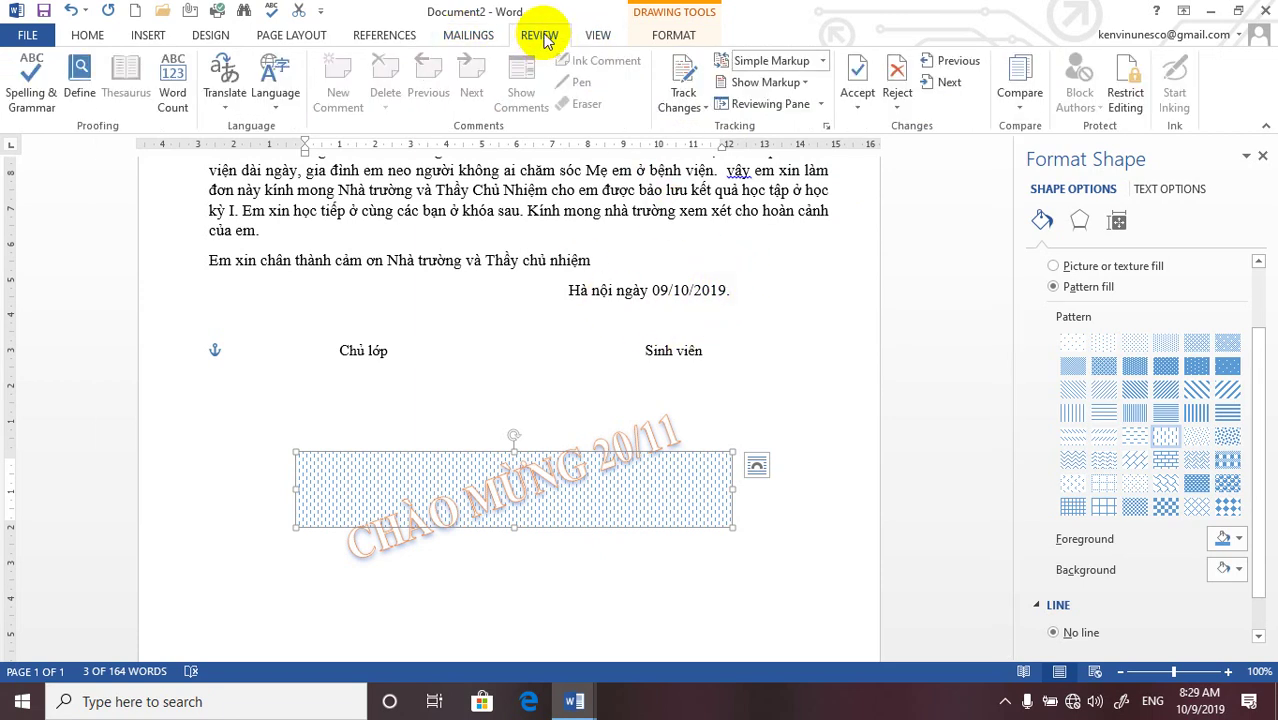
{"action": "left_click", "coordinate": [399, 38]}
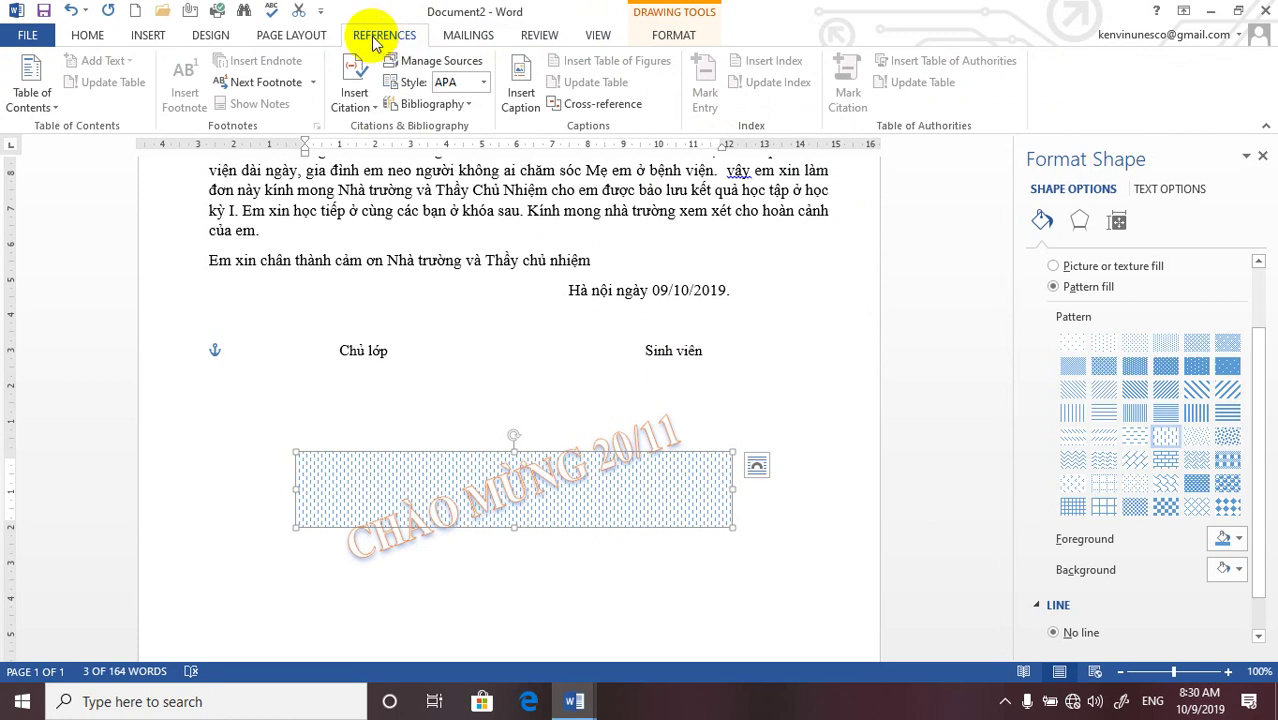
{"action": "left_click", "coordinate": [290, 38]}
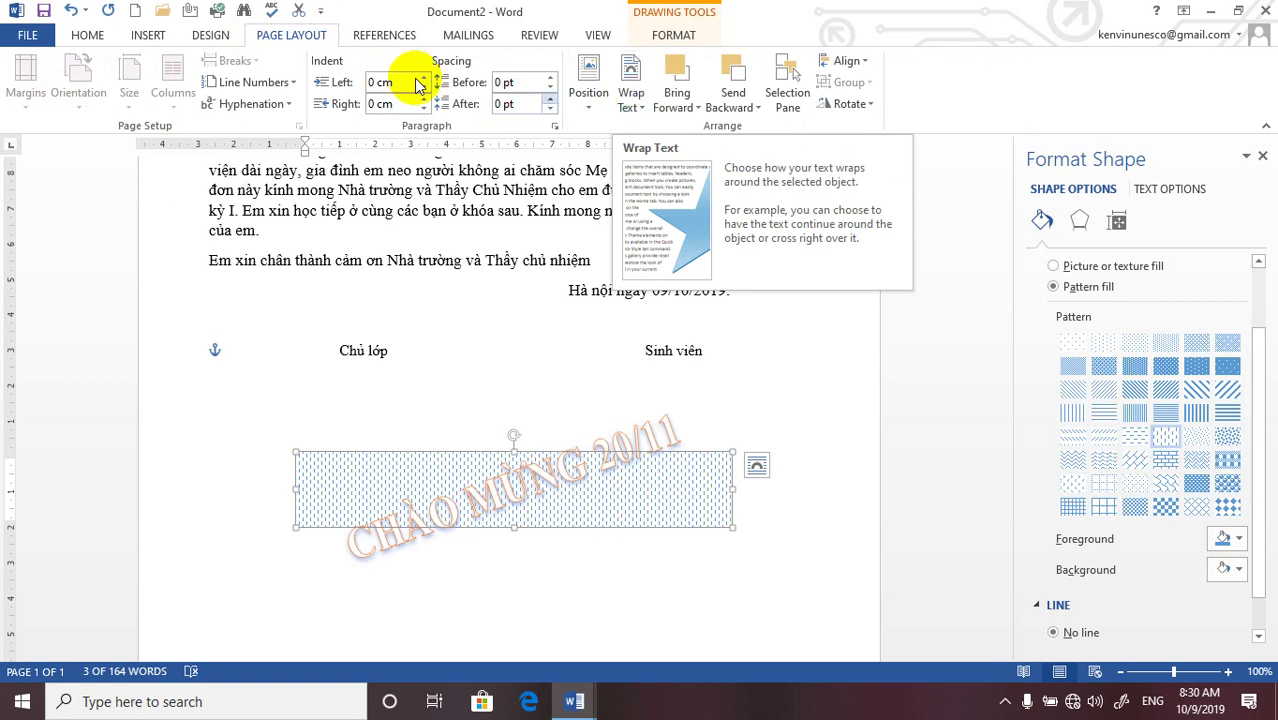
- Return to the letter below Sinh viên and scroll to review the finished page
{"action": "left_click", "coordinate": [767, 371]}
{"action": "scroll", "coordinate": [790, 410], "scroll_direction": "down", "scroll_amount": 3}
{"action": "scroll", "coordinate": [803, 425], "scroll_direction": "up", "scroll_amount": 6}
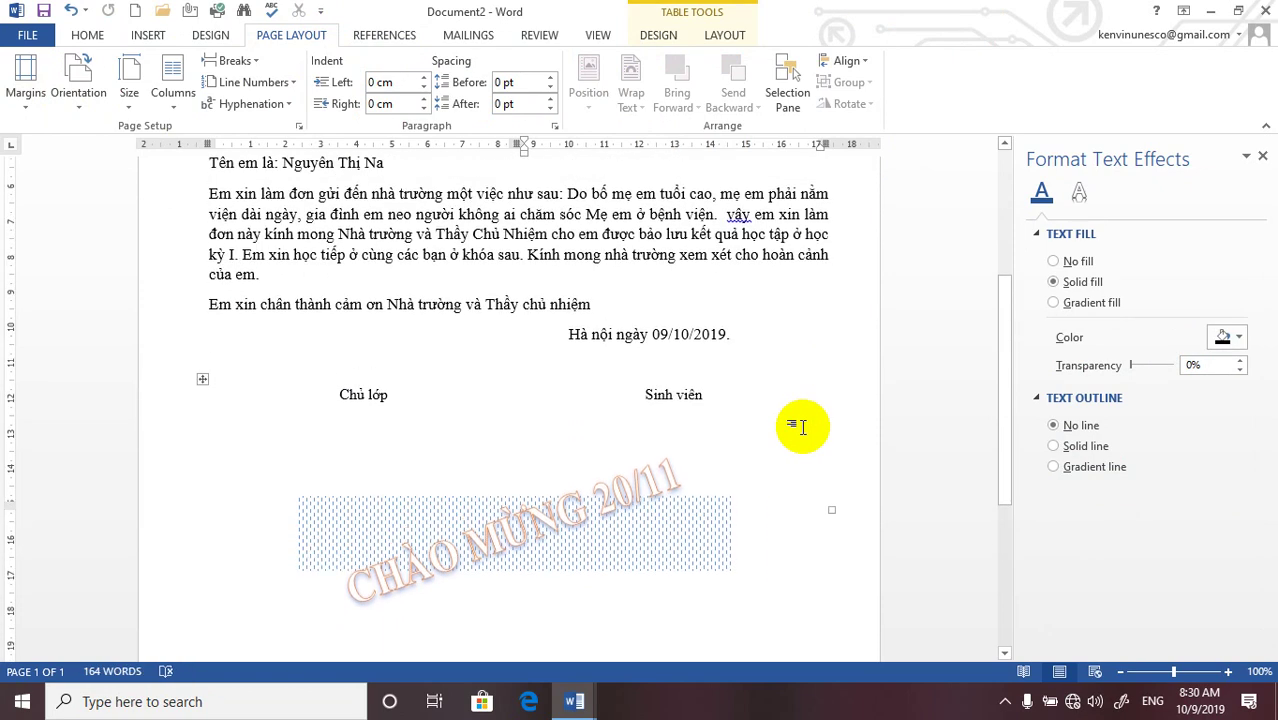
{"action": "scroll", "coordinate": [804, 422], "scroll_direction": "up", "scroll_amount": 3}
{"action": "scroll", "coordinate": [808, 410], "scroll_direction": "up", "scroll_amount": 1}
{"action": "scroll", "coordinate": [810, 403], "scroll_direction": "down", "scroll_amount": 8}
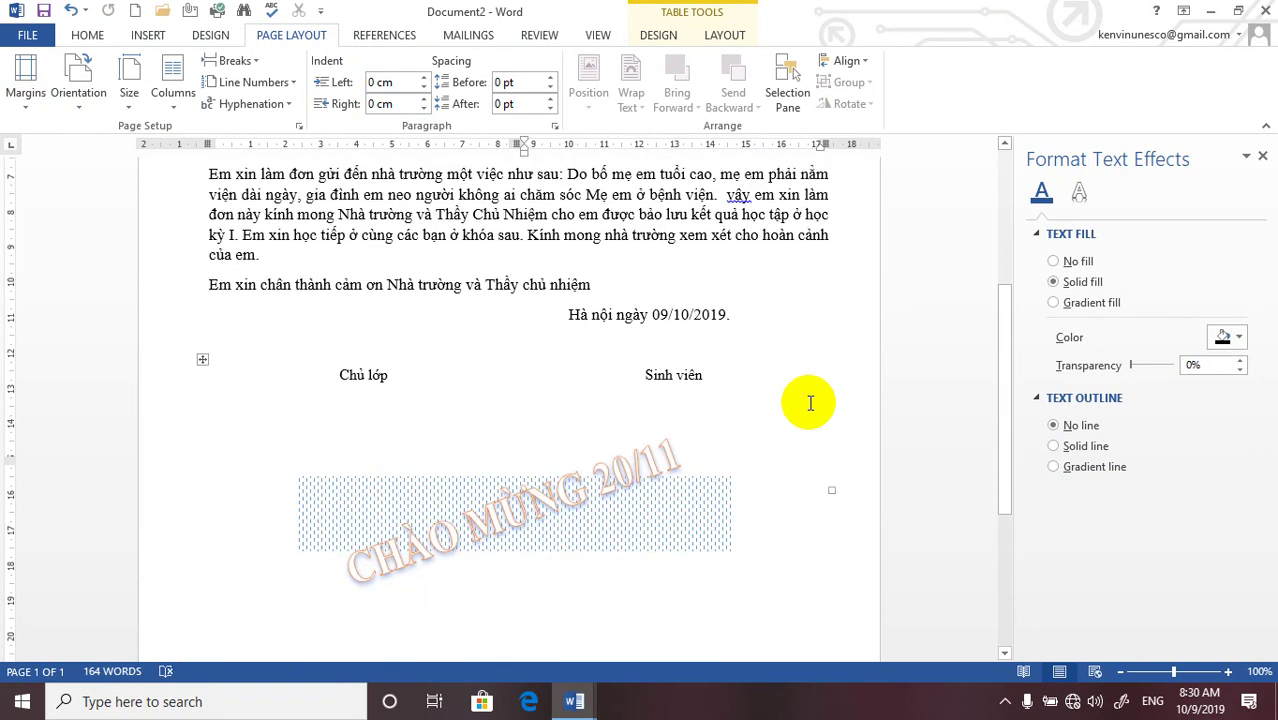
{"action": "scroll", "coordinate": [810, 402], "scroll_direction": "up", "scroll_amount": 2}
{"action": "scroll", "coordinate": [811, 401], "scroll_direction": "up", "scroll_amount": 4}
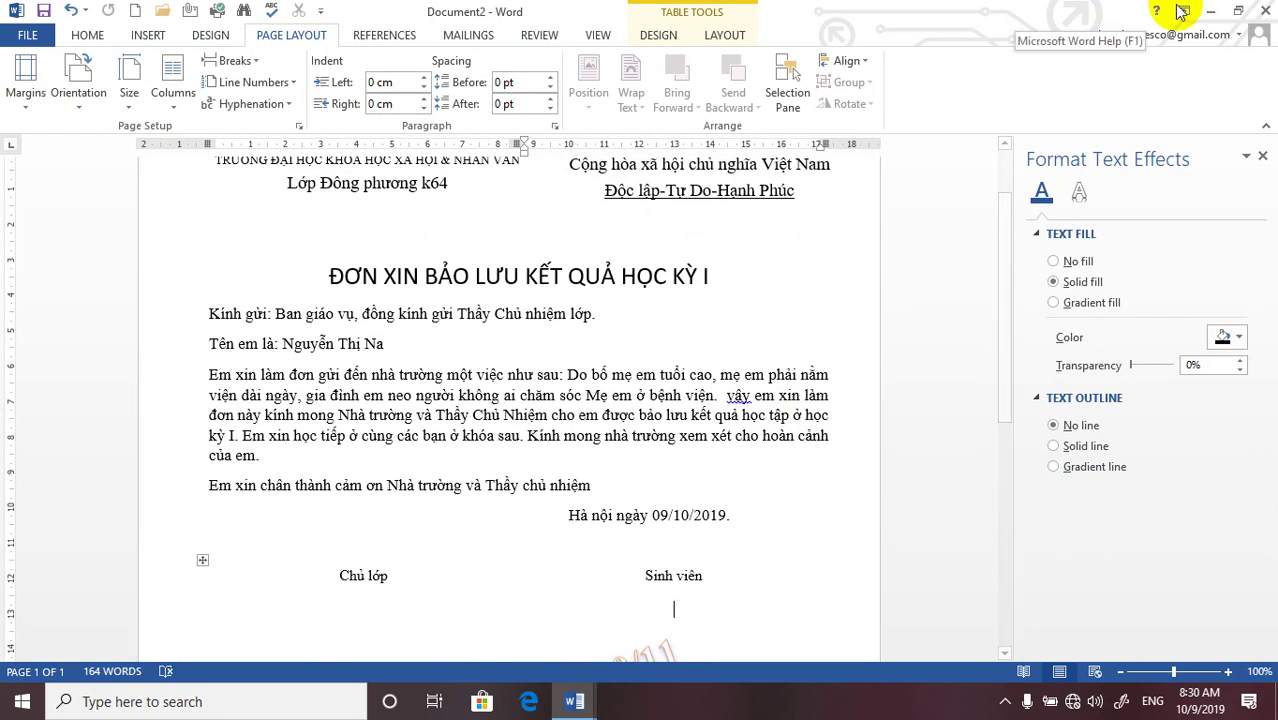
- Exit Word, discarding changes to the letter, Document1 and Building Blocks
{"action": "left_click", "coordinate": [1264, 12]}
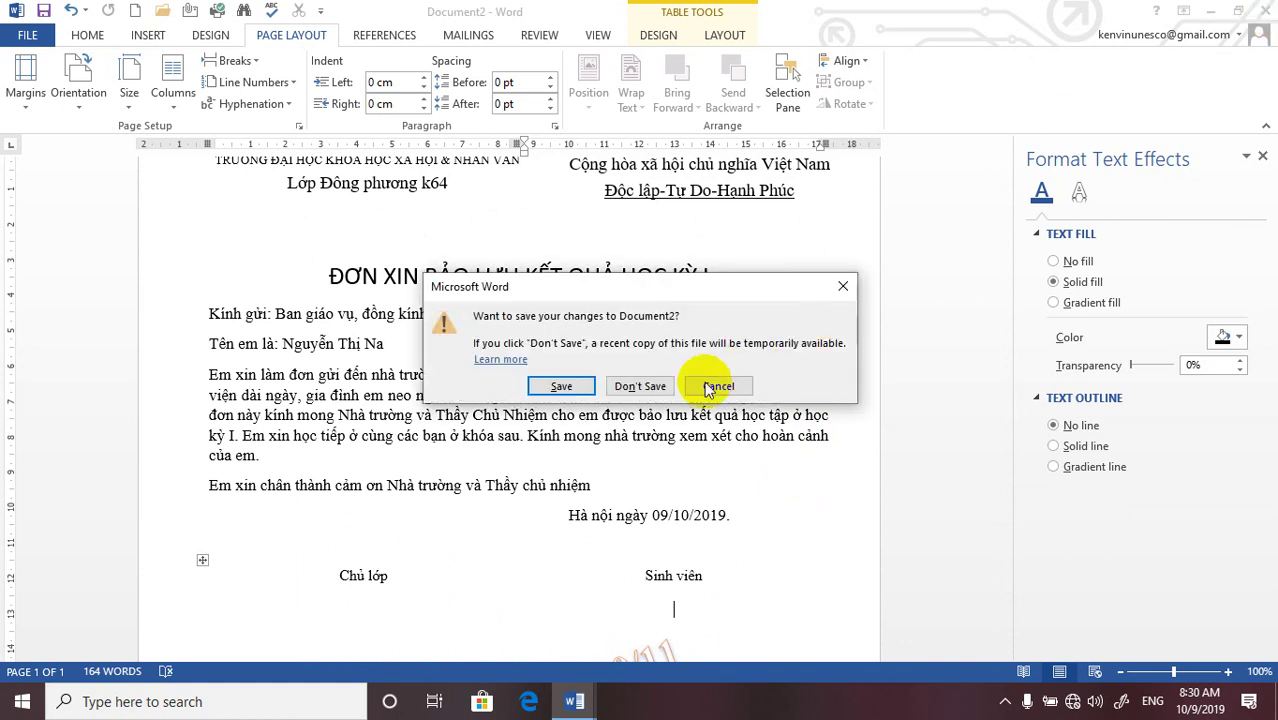
{"action": "left_click", "coordinate": [641, 388]}
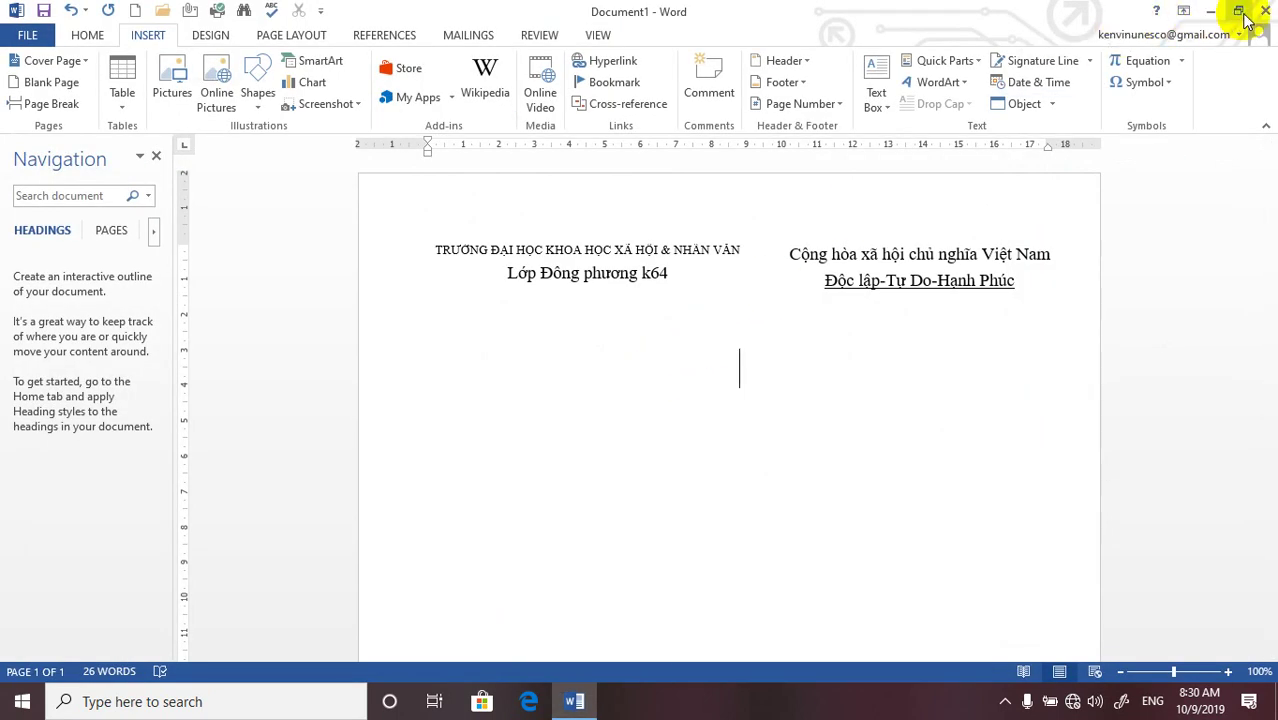
{"action": "left_click", "coordinate": [1265, 11]}
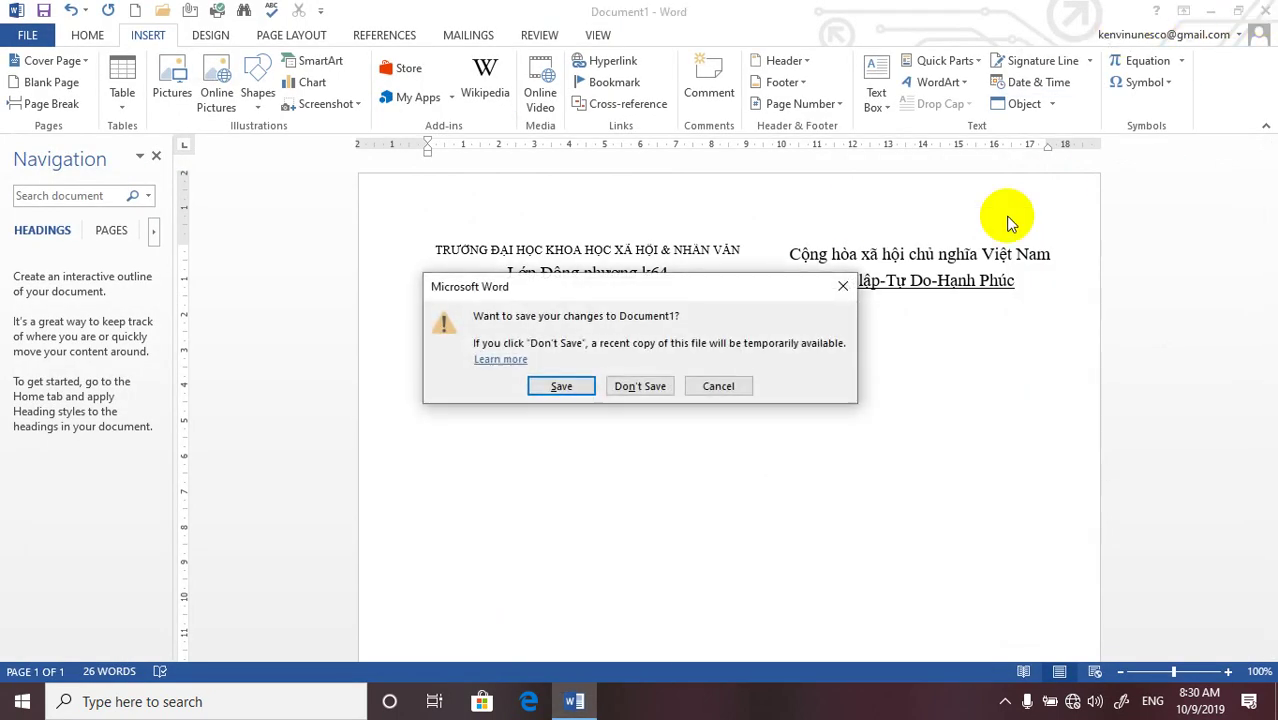
{"action": "left_click", "coordinate": [638, 386]}
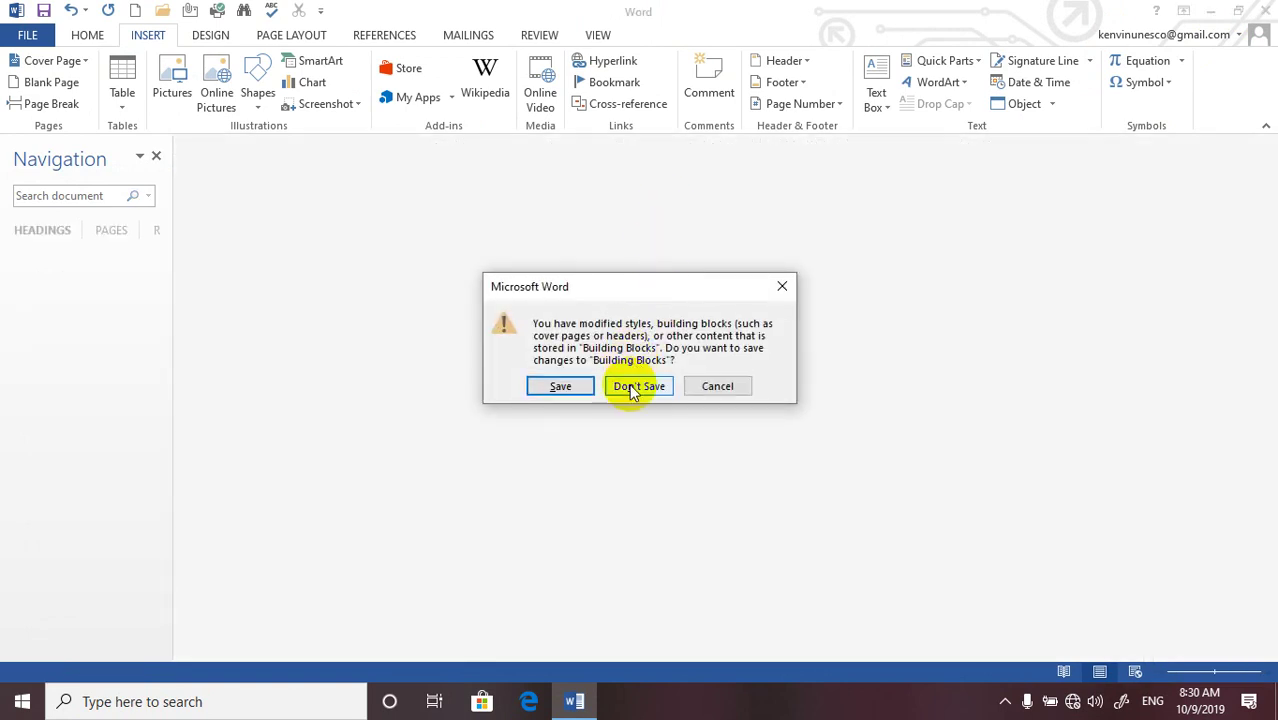
{"action": "left_click", "coordinate": [629, 386]}
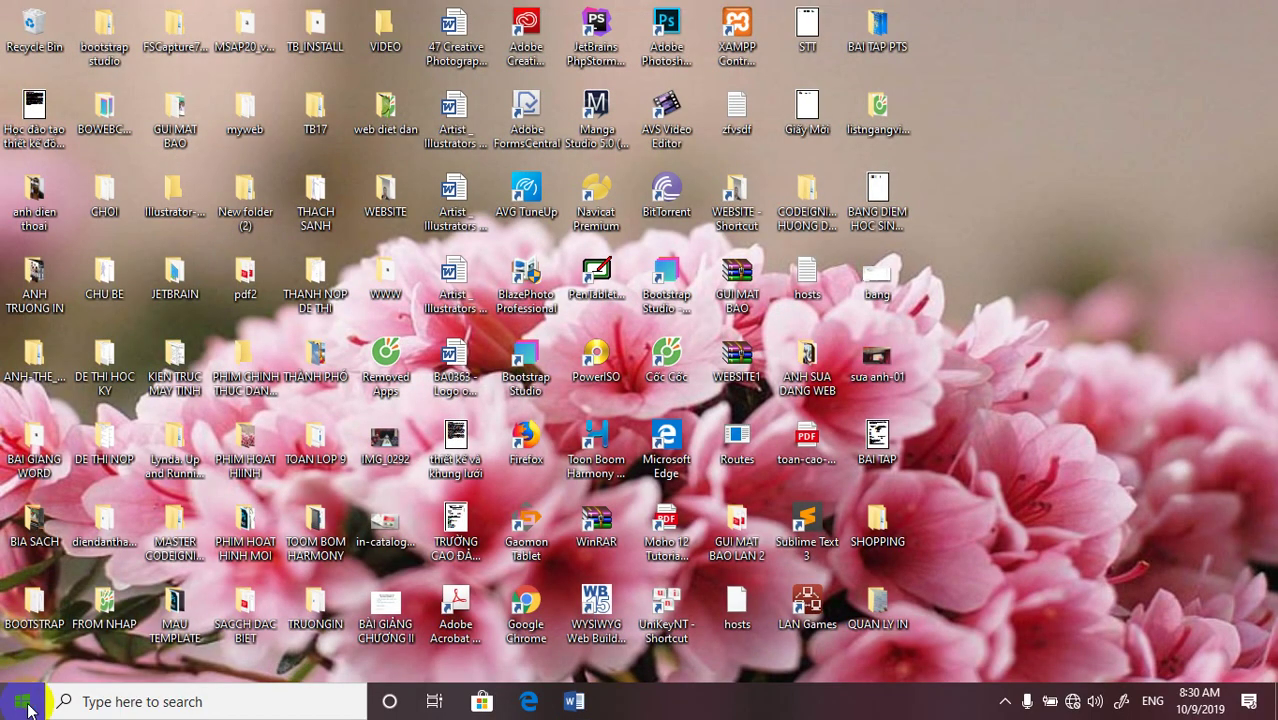
- Launch Word 2013 from the Start menu's Microsoft Office 2013 group, then dismiss the activation notice and close Word
{"action": "left_click", "coordinate": [22, 701]}
{"action": "scroll", "coordinate": [171, 457], "scroll_direction": "down", "scroll_amount": 3}
{"action": "scroll", "coordinate": [150, 505], "scroll_direction": "down", "scroll_amount": 2}
{"action": "scroll", "coordinate": [150, 505], "scroll_direction": "down", "scroll_amount": 5}
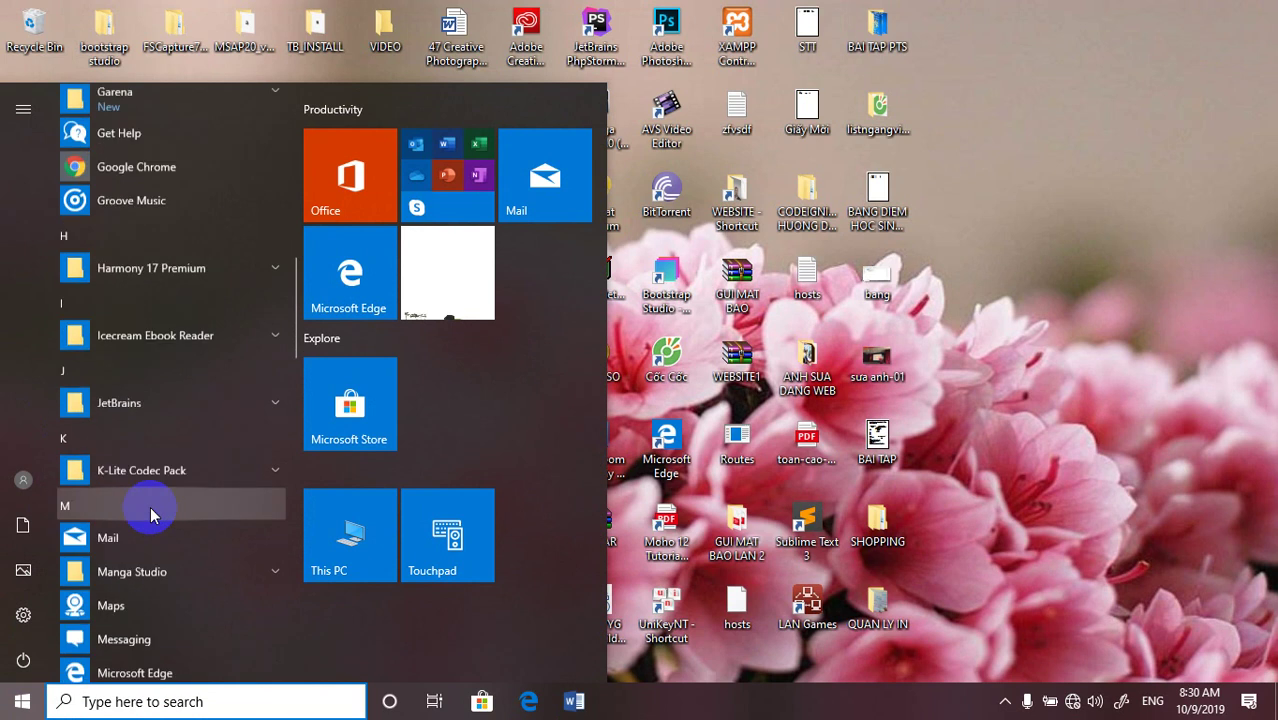
{"action": "scroll", "coordinate": [160, 508], "scroll_direction": "down", "scroll_amount": 3}
{"action": "scroll", "coordinate": [157, 420], "scroll_direction": "down", "scroll_amount": 1}
{"action": "left_click", "coordinate": [157, 350]}
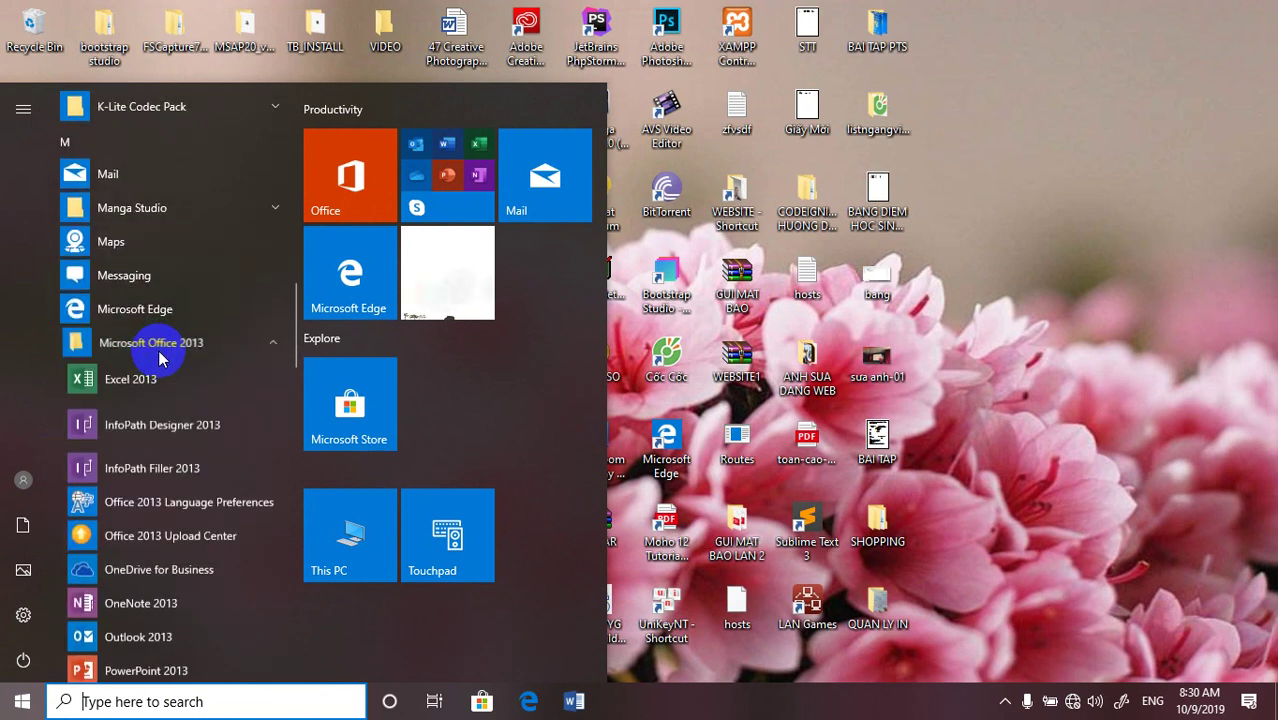
{"action": "scroll", "coordinate": [180, 490], "scroll_direction": "down", "scroll_amount": 1}
{"action": "scroll", "coordinate": [228, 493], "scroll_direction": "down", "scroll_amount": 3}
{"action": "scroll", "coordinate": [217, 497], "scroll_direction": "down", "scroll_amount": 1}
{"action": "scroll", "coordinate": [210, 497], "scroll_direction": "down", "scroll_amount": 1}
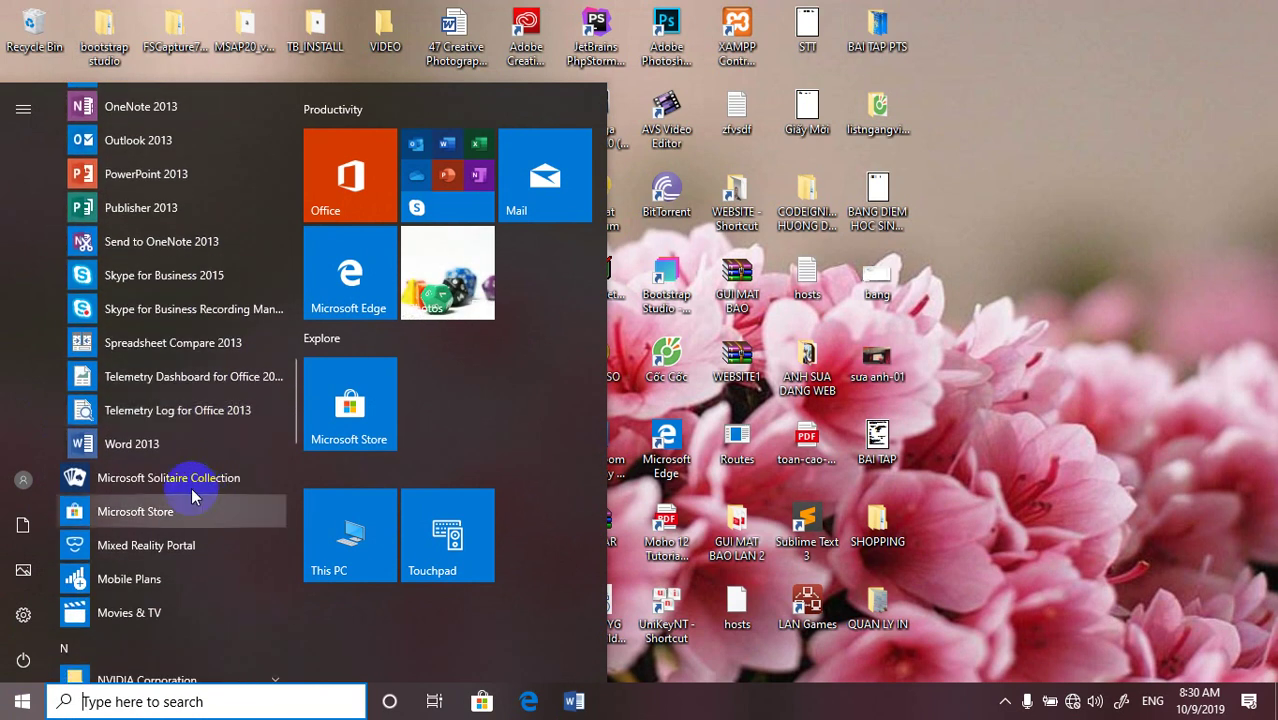
{"action": "left_click", "coordinate": [146, 453]}
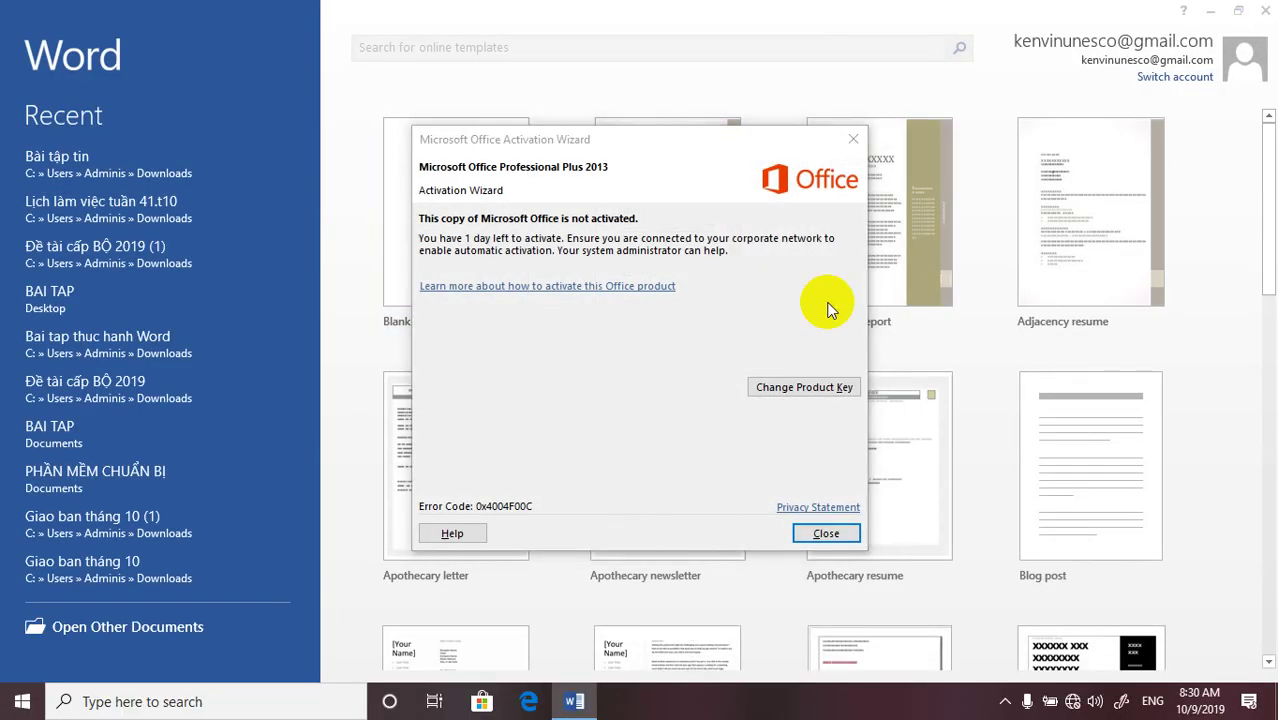
{"action": "left_click", "coordinate": [816, 533]}
{"action": "left_click", "coordinate": [1265, 9]}
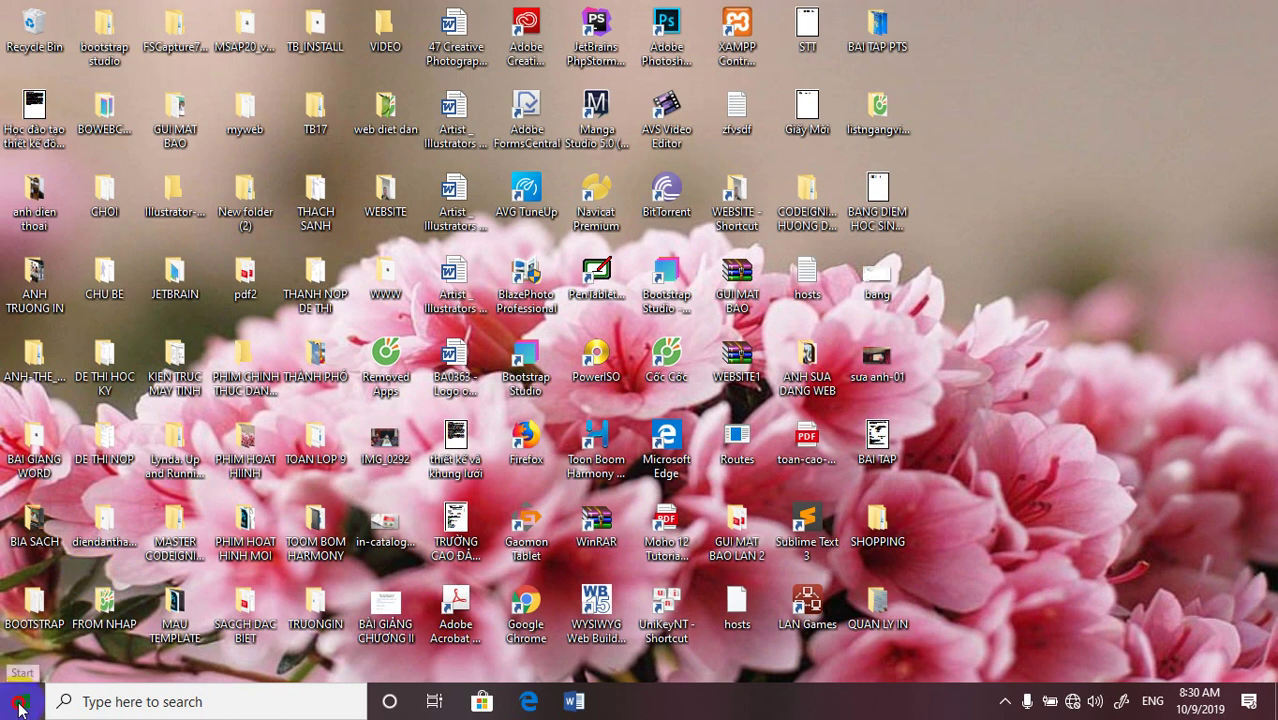
- Reopen the Start menu and expand the Microsoft Office 2013 group again
{"action": "left_click", "coordinate": [10, 705]}
{"action": "scroll", "coordinate": [162, 447], "scroll_direction": "down", "scroll_amount": 1}
{"action": "scroll", "coordinate": [170, 490], "scroll_direction": "down", "scroll_amount": 3}
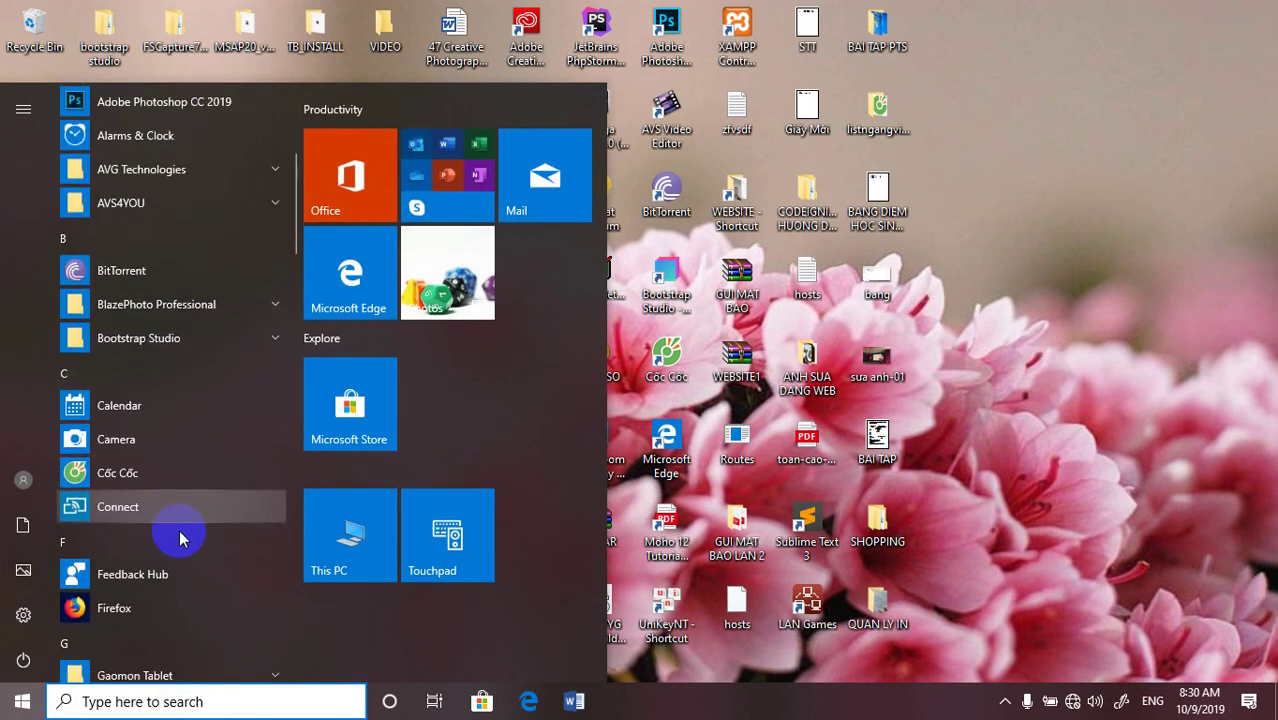
{"action": "scroll", "coordinate": [180, 515], "scroll_direction": "down", "scroll_amount": 3}
{"action": "scroll", "coordinate": [180, 465], "scroll_direction": "down", "scroll_amount": 2}
{"action": "scroll", "coordinate": [185, 480], "scroll_direction": "down", "scroll_amount": 3}
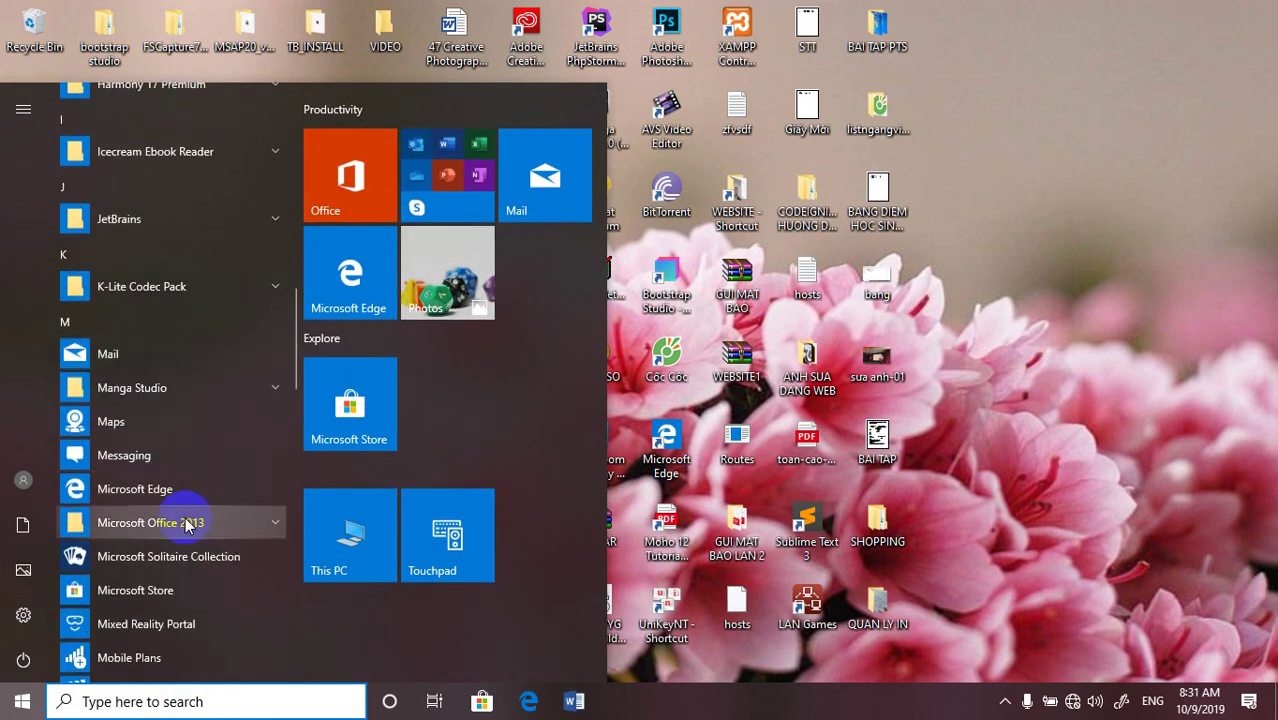
{"action": "scroll", "coordinate": [185, 490], "scroll_direction": "down", "scroll_amount": 1}
{"action": "left_click", "coordinate": [186, 440]}
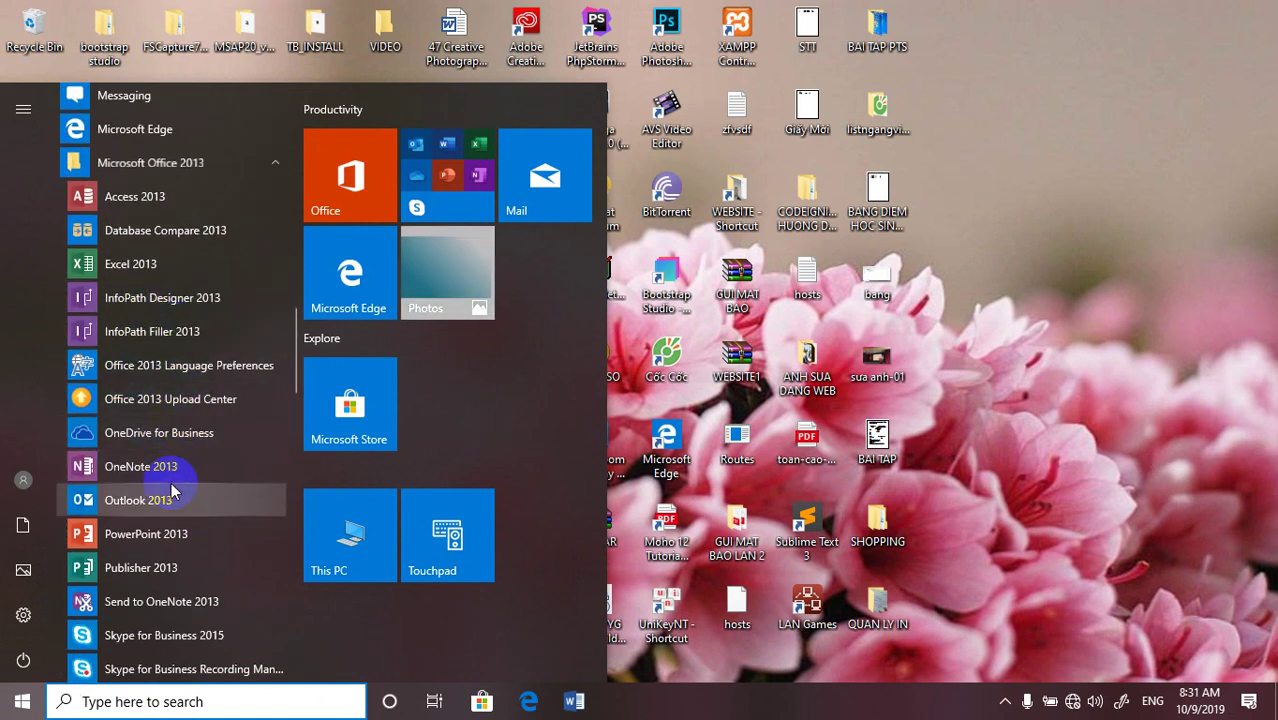
{"action": "scroll", "coordinate": [170, 485], "scroll_direction": "down", "scroll_amount": 2}
- Launch PowerPoint 2013 and close the Office Activation Wizard
{"action": "left_click", "coordinate": [150, 453]}
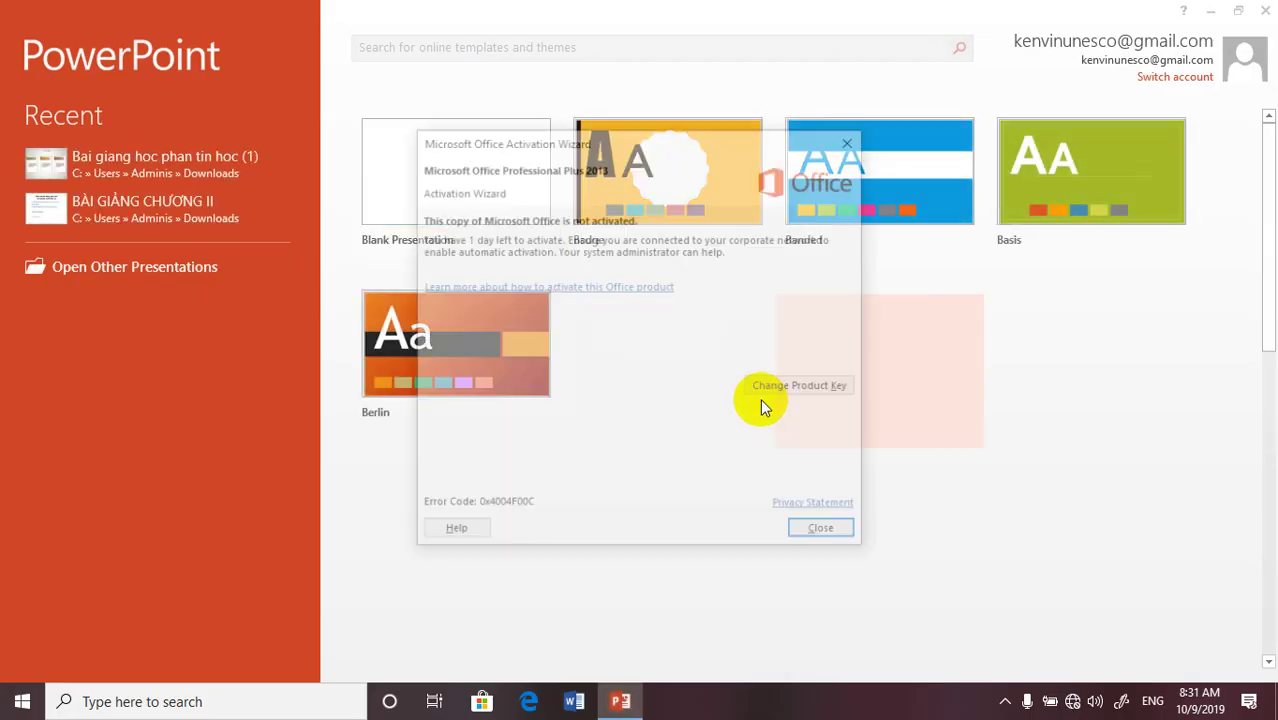
{"action": "left_click", "coordinate": [821, 533]}
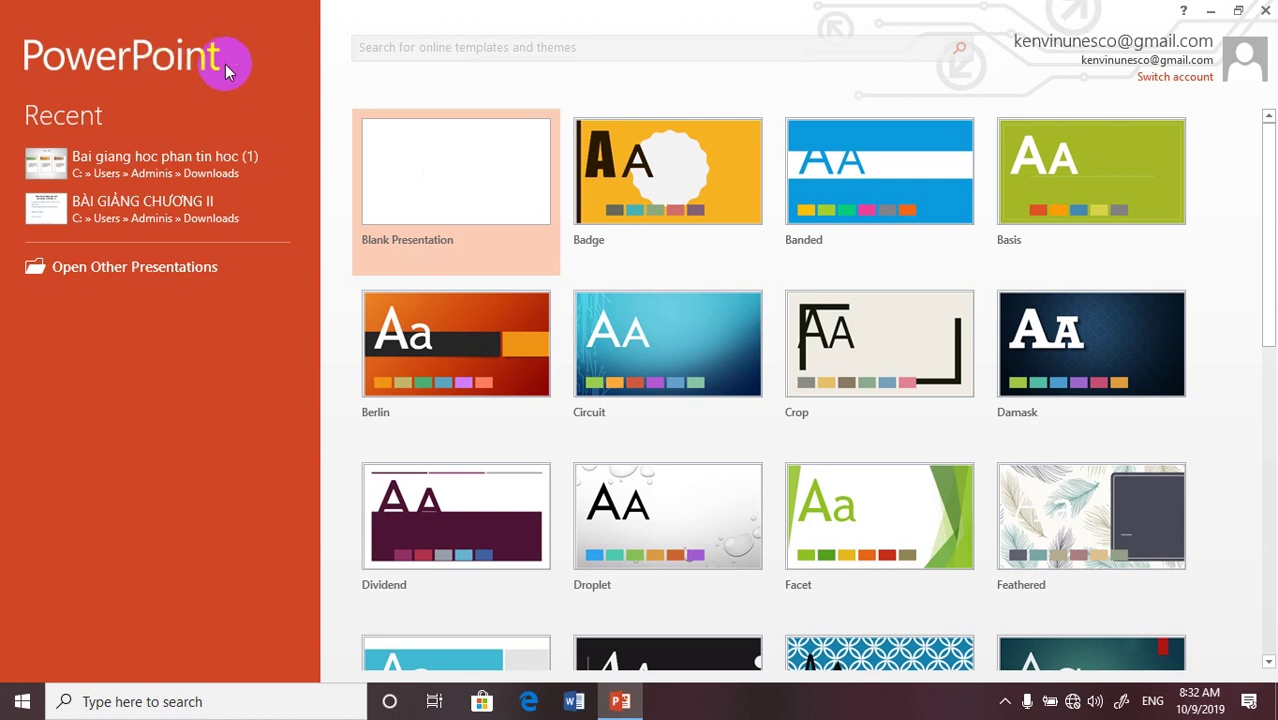
- Browse the template gallery and open the Badge theme preview
{"action": "scroll", "coordinate": [978, 320], "scroll_direction": "down", "scroll_amount": 3}
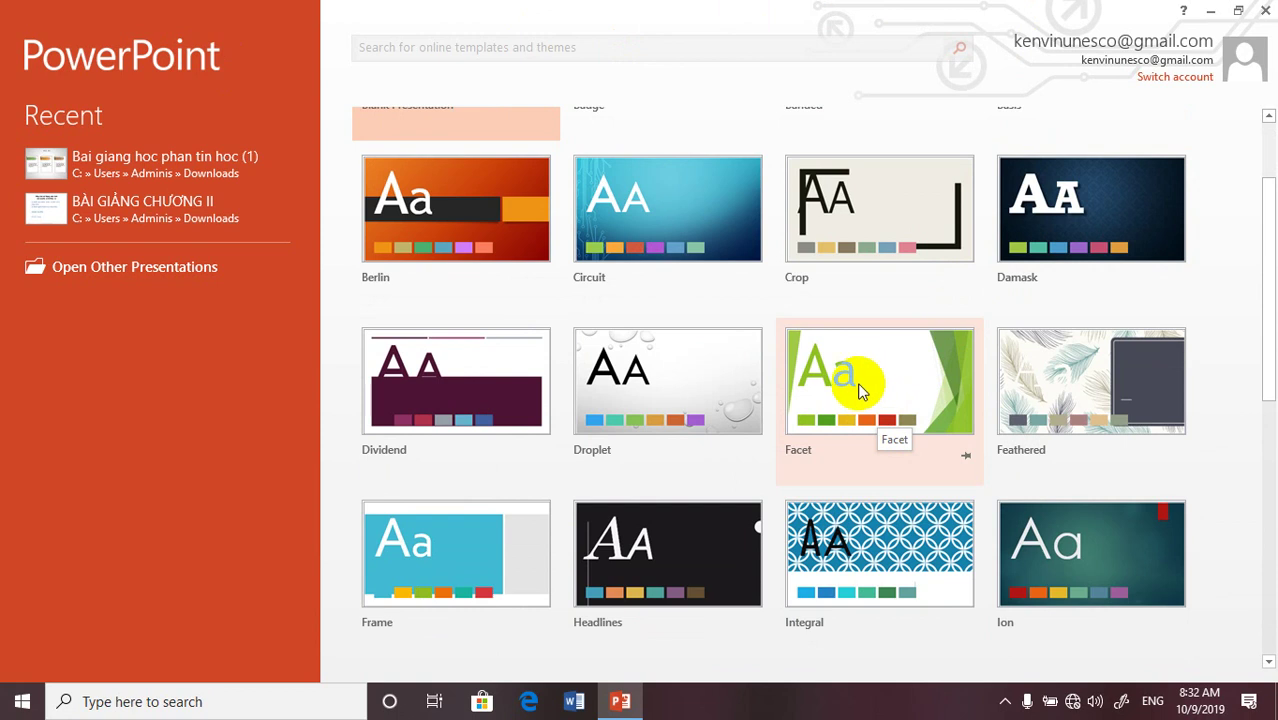
{"action": "scroll", "coordinate": [857, 390], "scroll_direction": "up", "scroll_amount": 2}
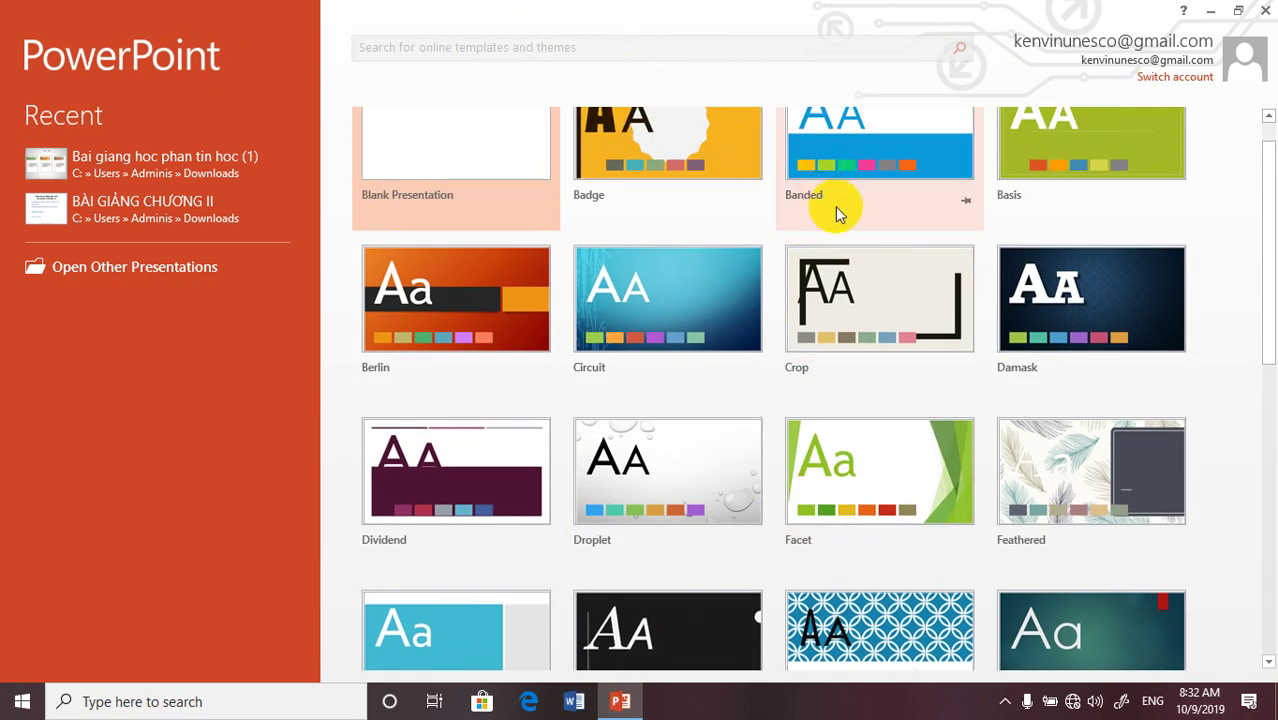
{"action": "scroll", "coordinate": [840, 240], "scroll_direction": "up", "scroll_amount": 1}
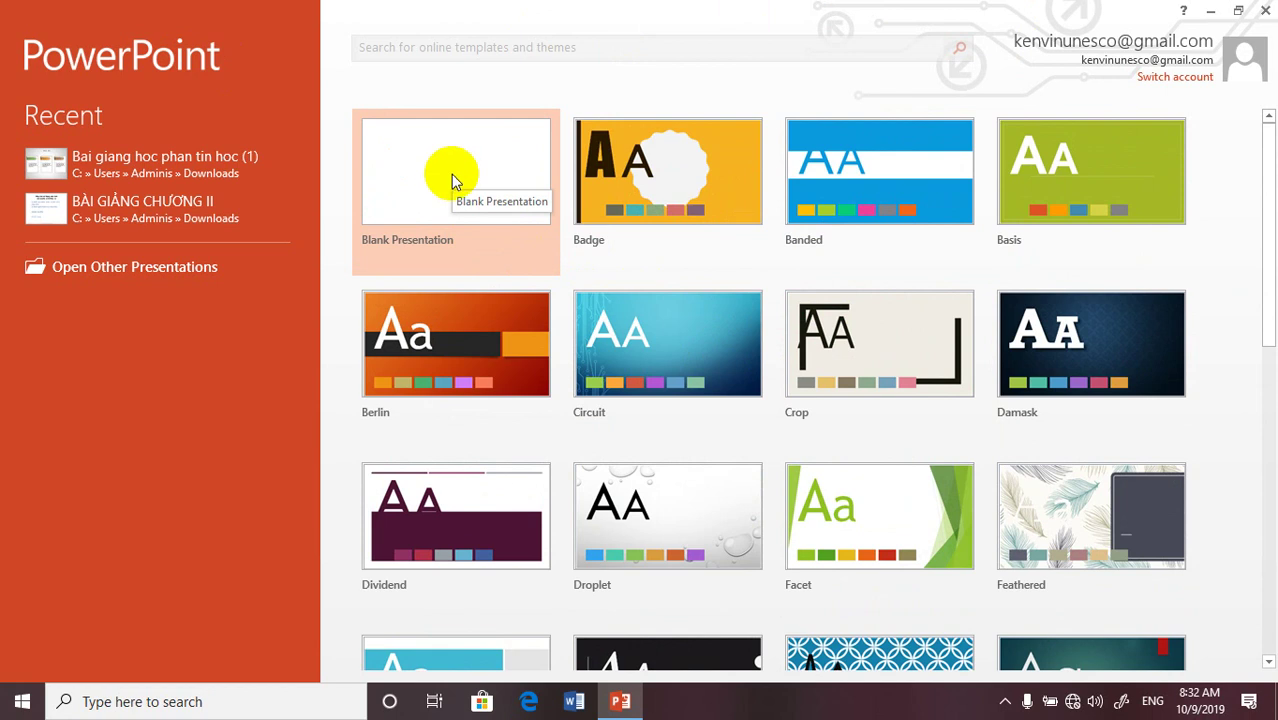
{"action": "left_click", "coordinate": [666, 192]}
- Create a Badge presentation and type the title ĐỒ ÁN TỐT NGHIỆP on the title slide
{"action": "left_click", "coordinate": [665, 194]}
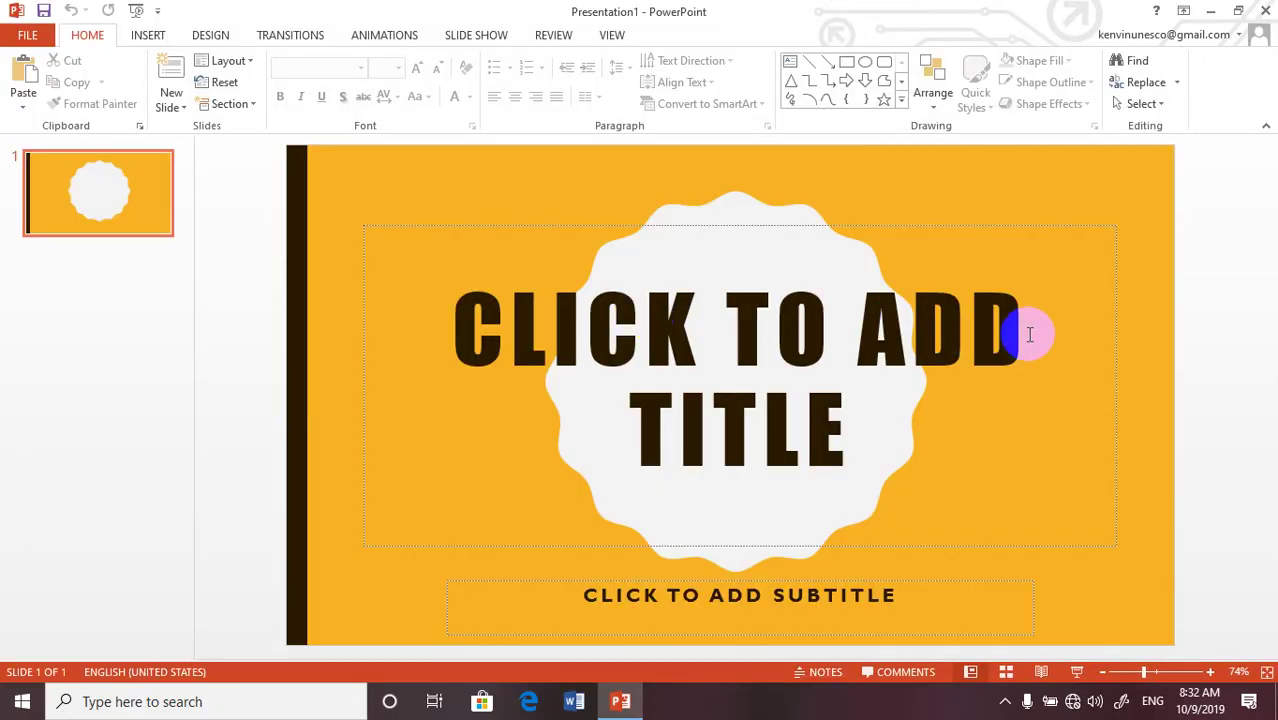
{"action": "left_click", "coordinate": [673, 347]}
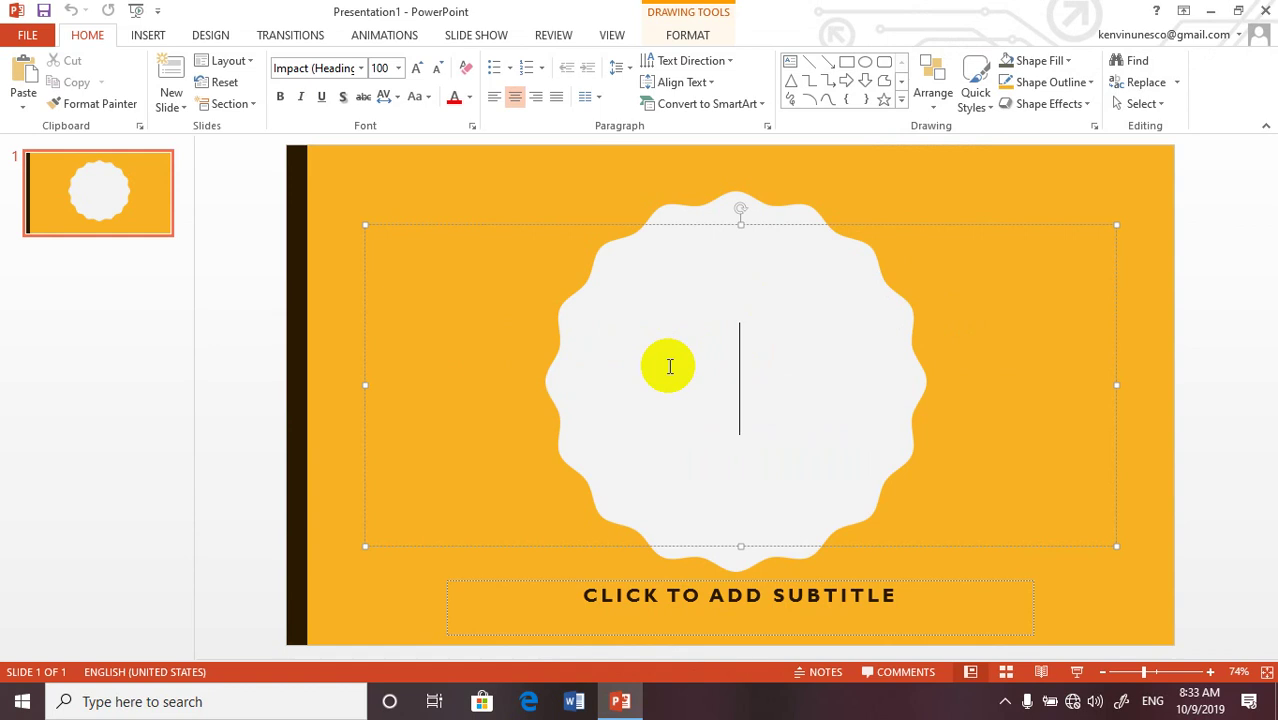
{"action": "type", "text": "D"}
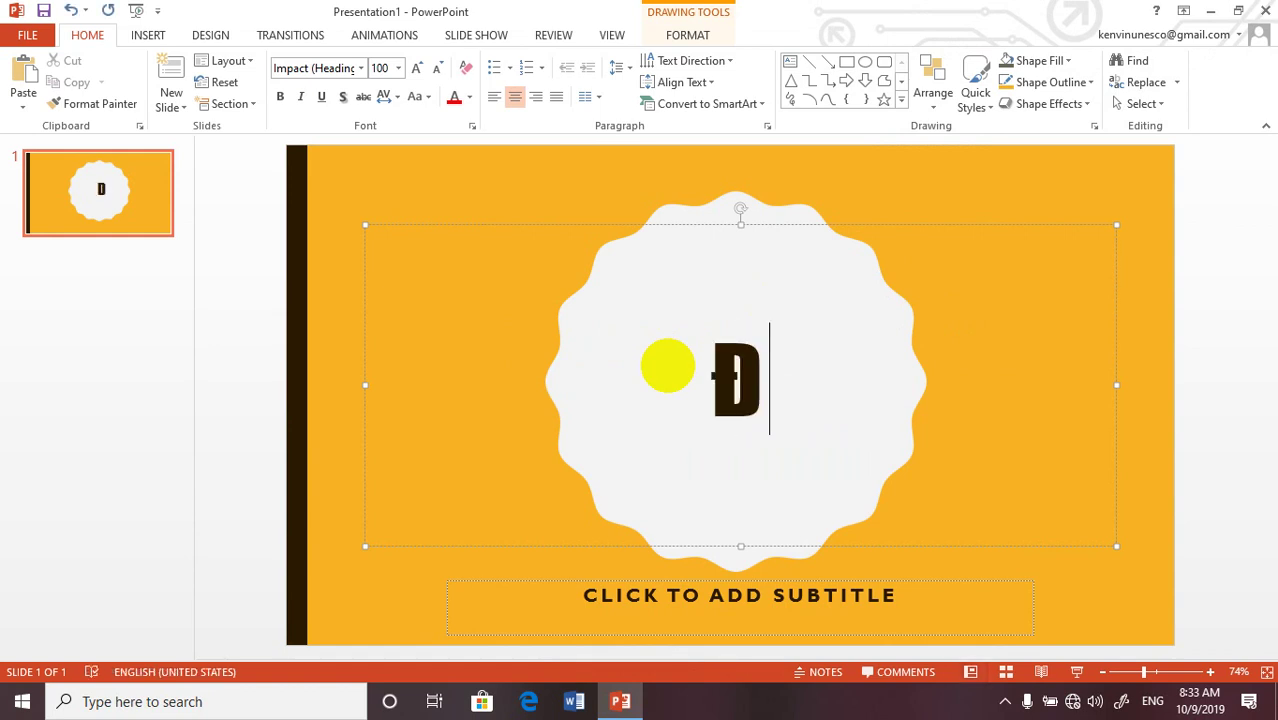
{"action": "type", "text": "ồ ÁN"}
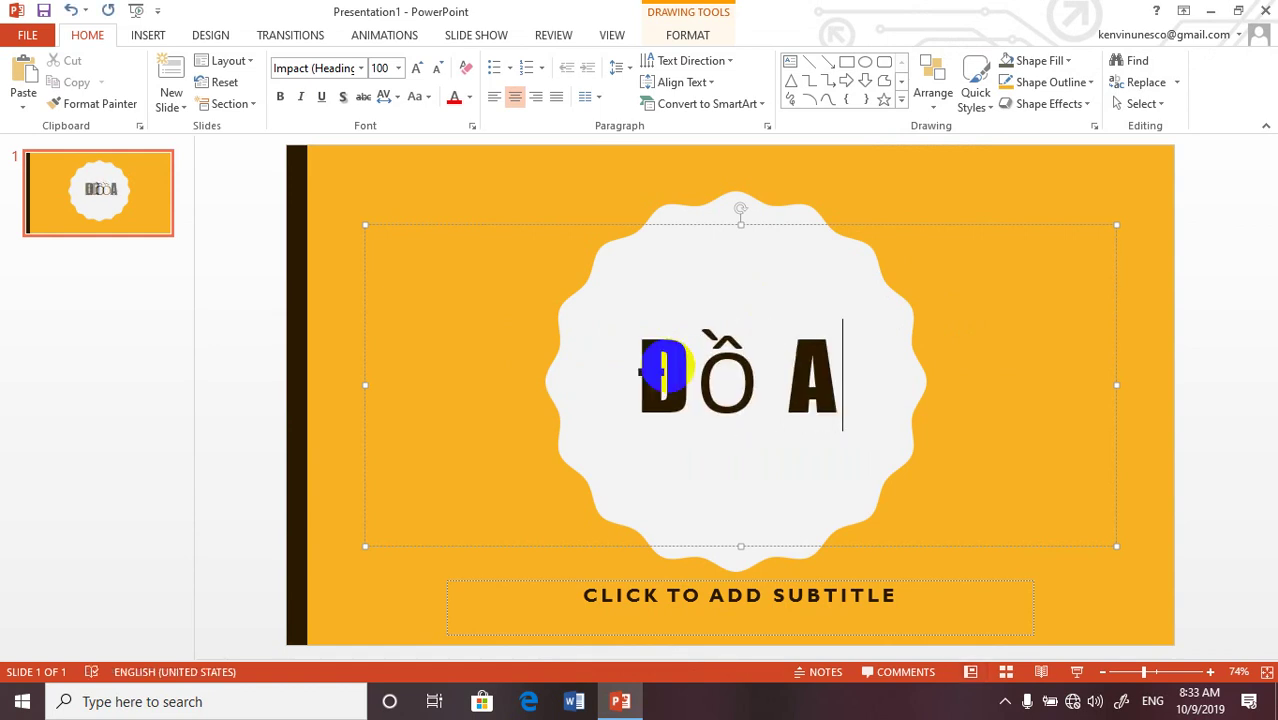
{"action": "type", "text": " TÔ"}
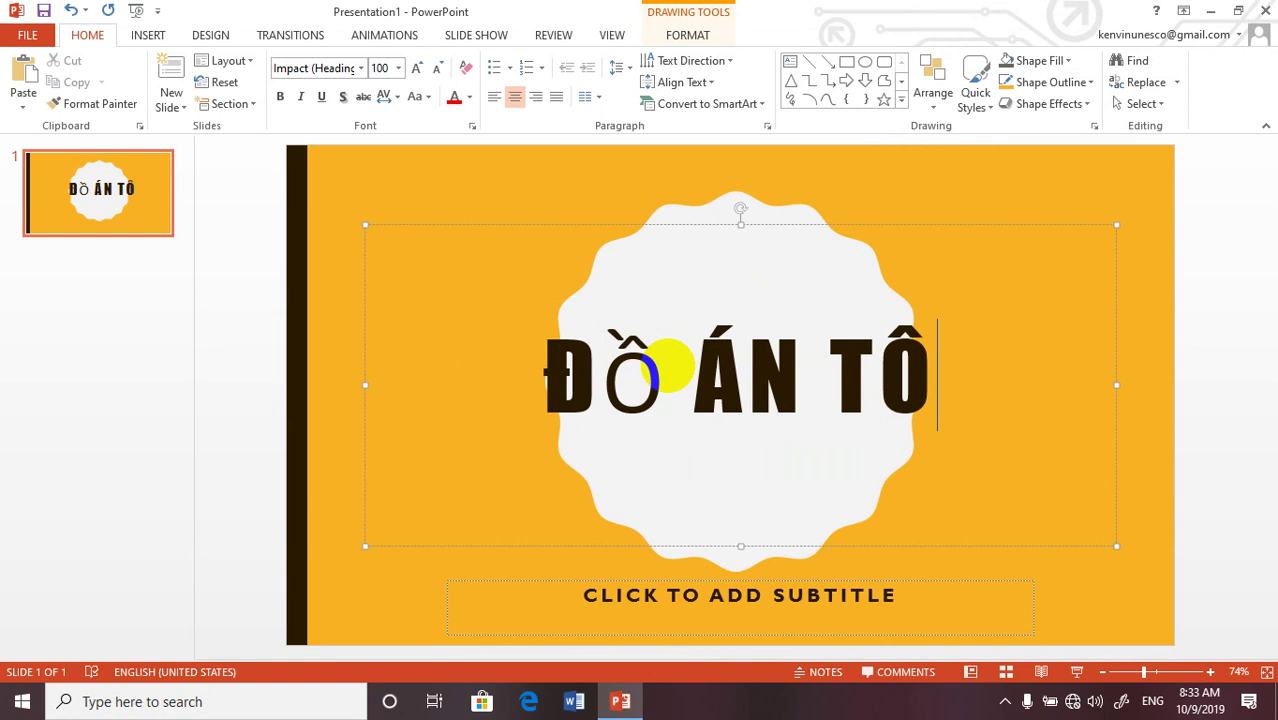
{"action": "type", "text": "T NGHI"}
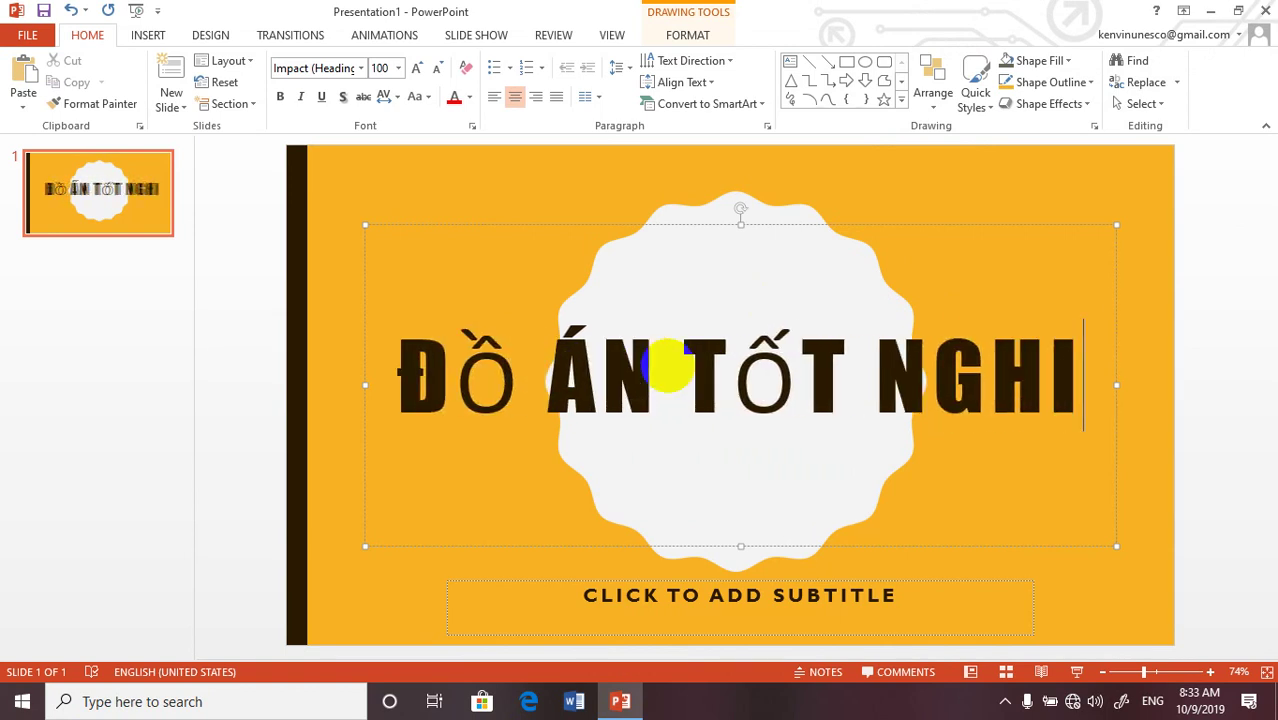
{"action": "type", "text": "Ê"}
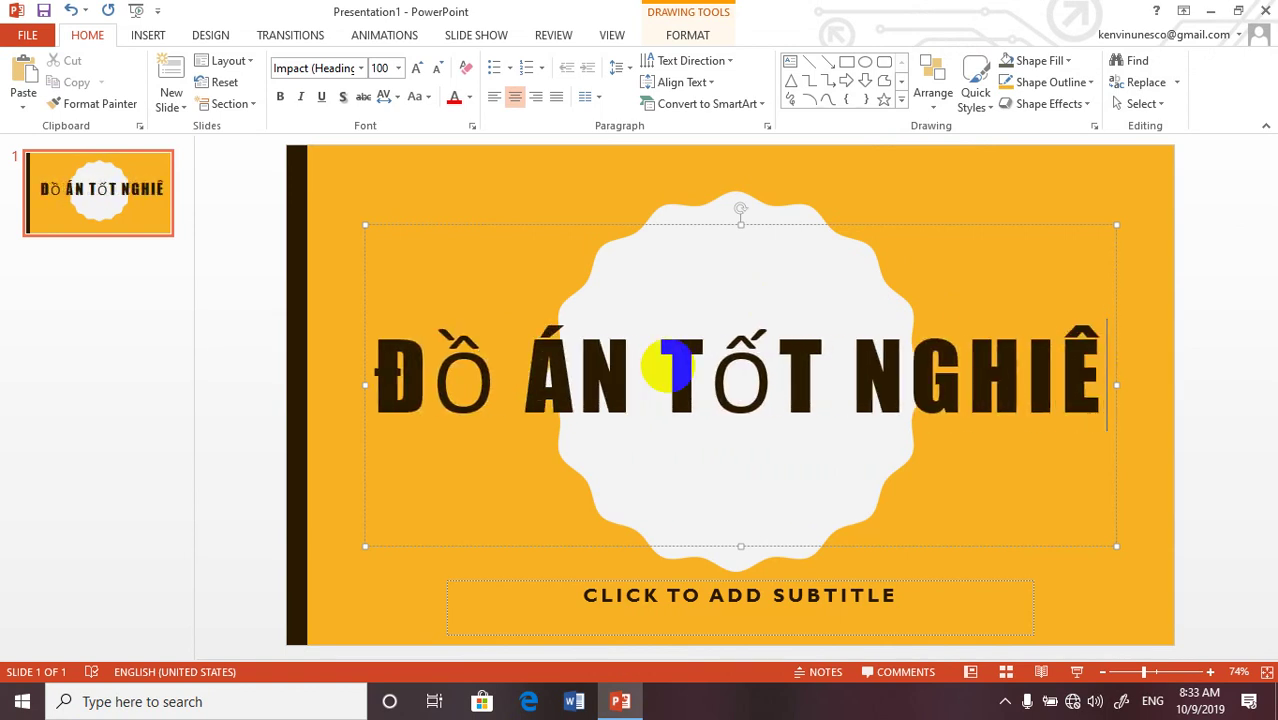
{"action": "type", "text": "Pj"}
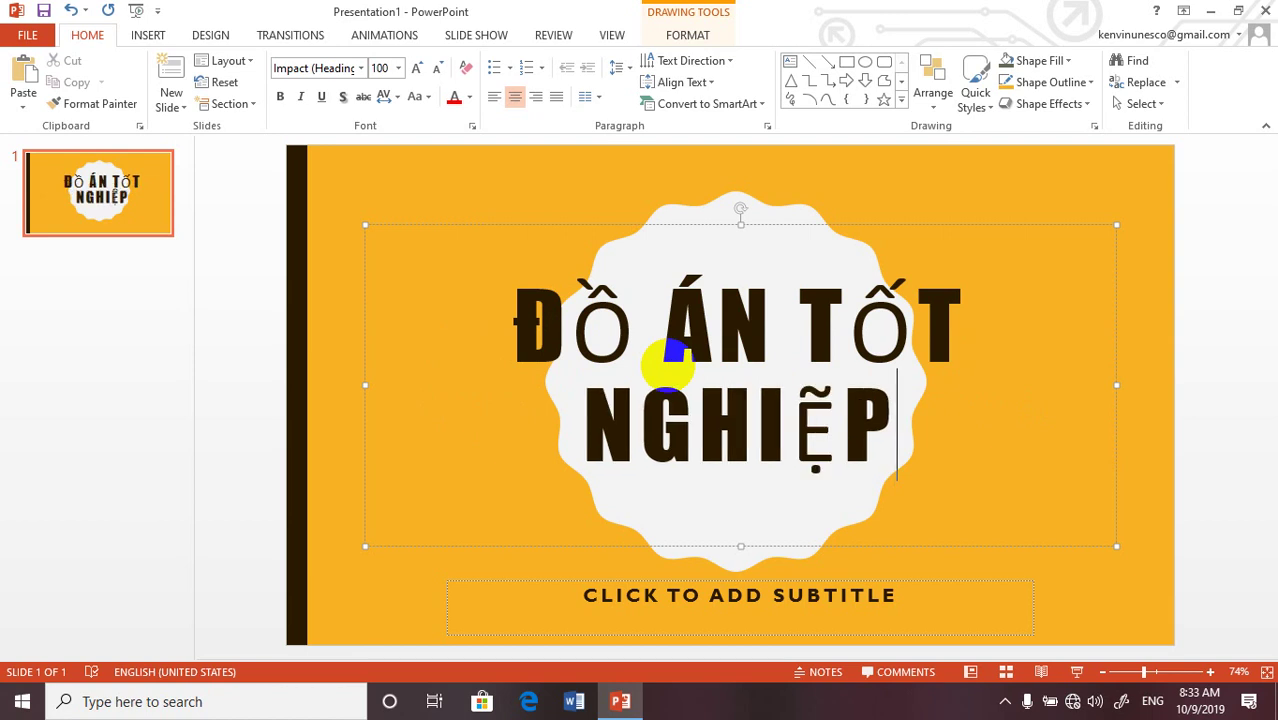
- Select the whole title and change its font from Impact to Tahoma
{"action": "left_click", "coordinate": [510, 307]}
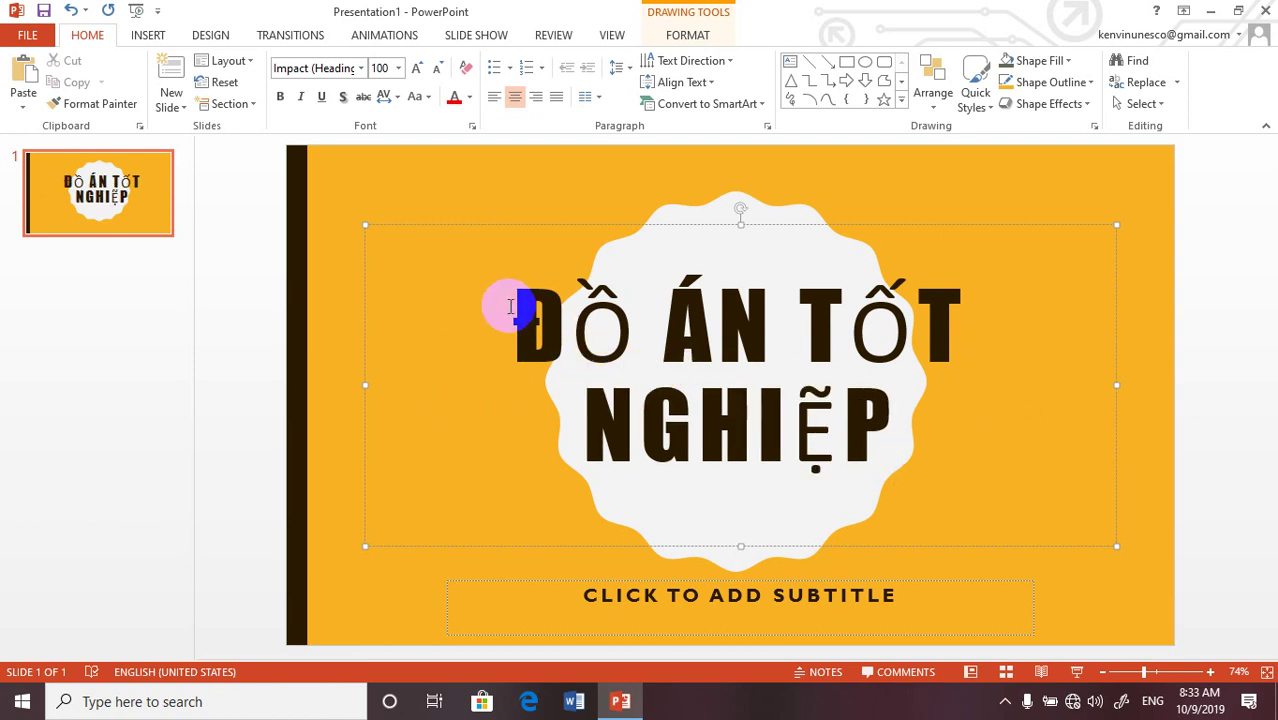
{"action": "left_click_drag", "start_coordinate": [510, 307], "coordinate": [822, 420]}
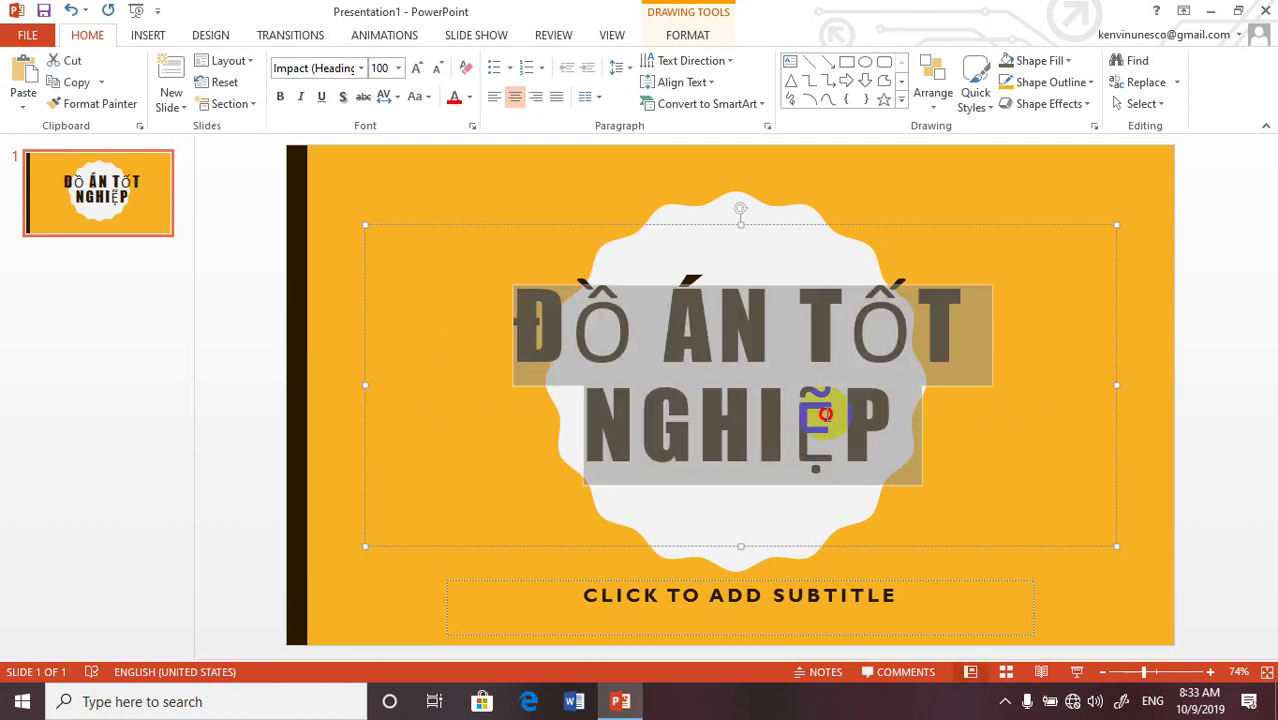
{"action": "left_click", "coordinate": [361, 68]}
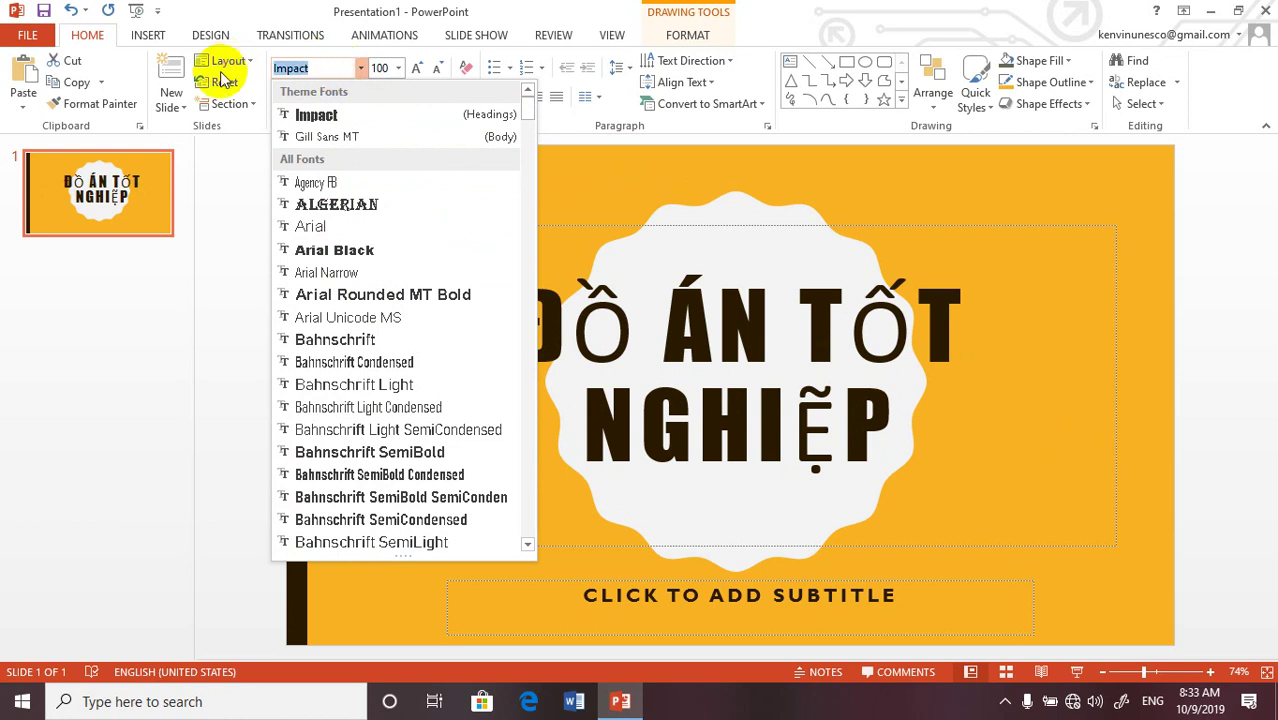
{"action": "type", "text": "Tahoma"}
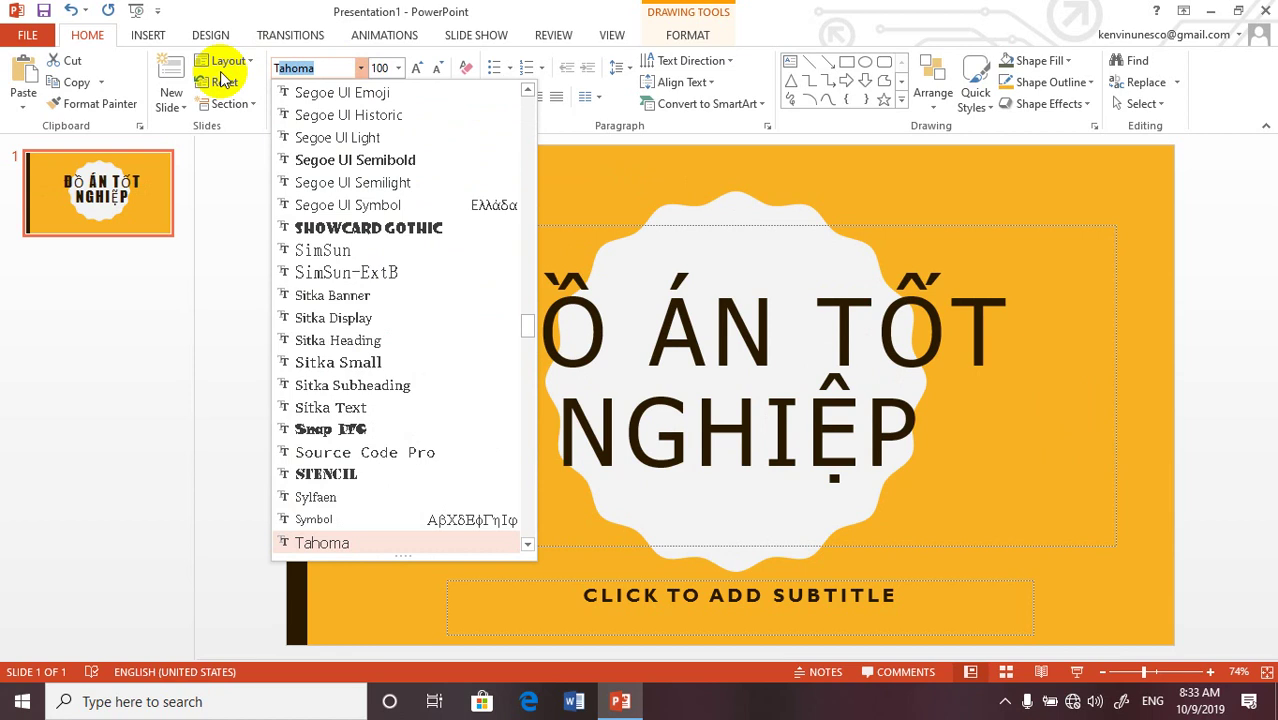
{"action": "key", "text": "Return"}
{"action": "left_click", "coordinate": [448, 452]}
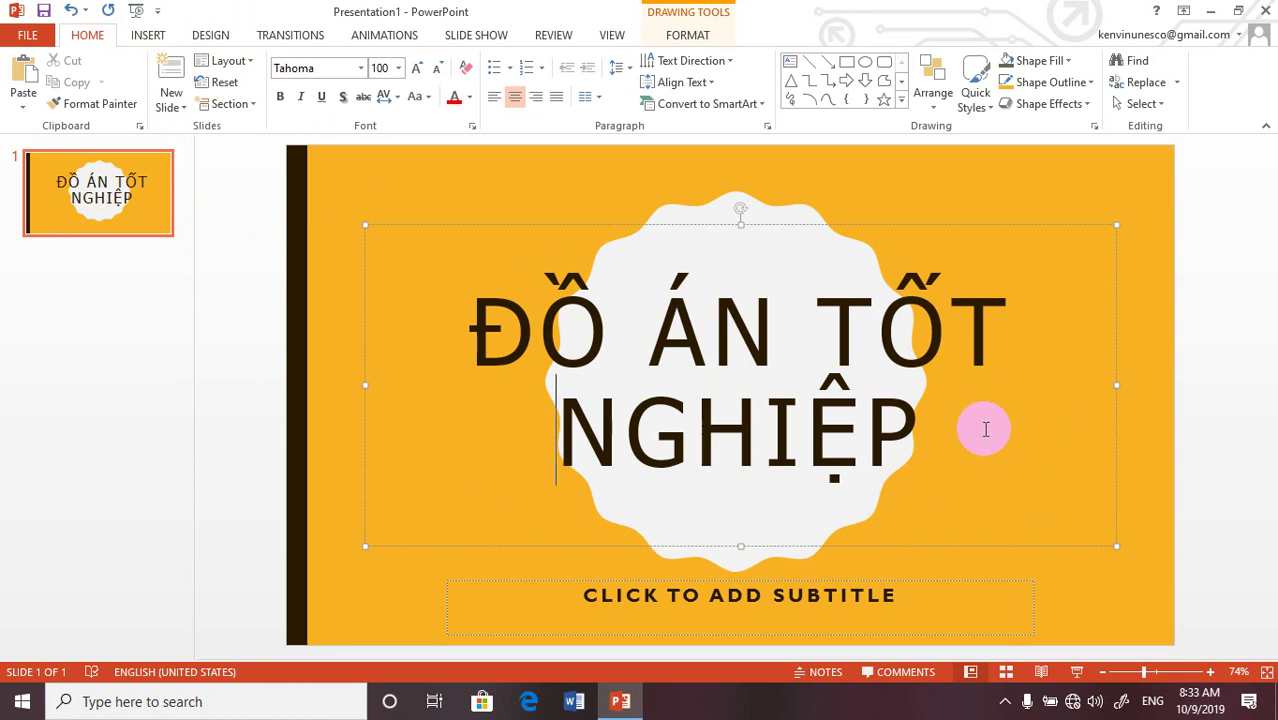
- Finish the subtitle with the author's name, then 'LỚP QUẢN TRỊ NHÂN LỰC-K64' on a second line
{"action": "left_click", "coordinate": [856, 426]}
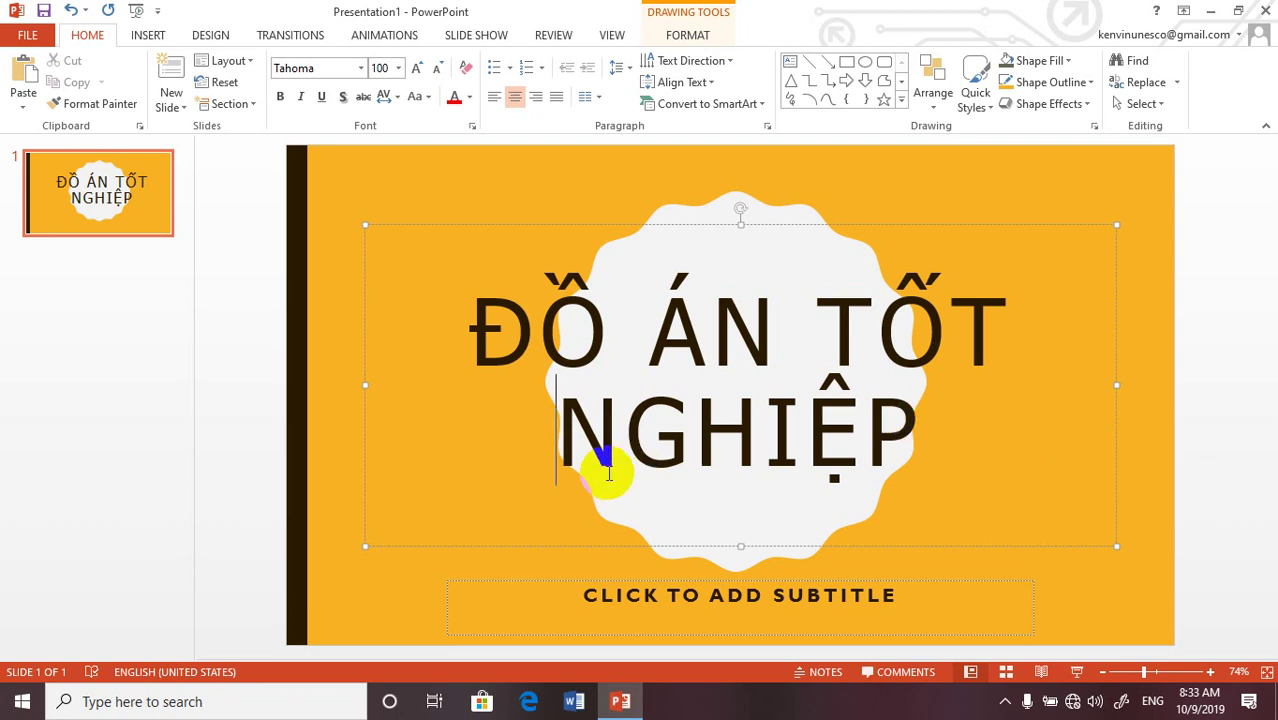
{"action": "left_click", "coordinate": [575, 606]}
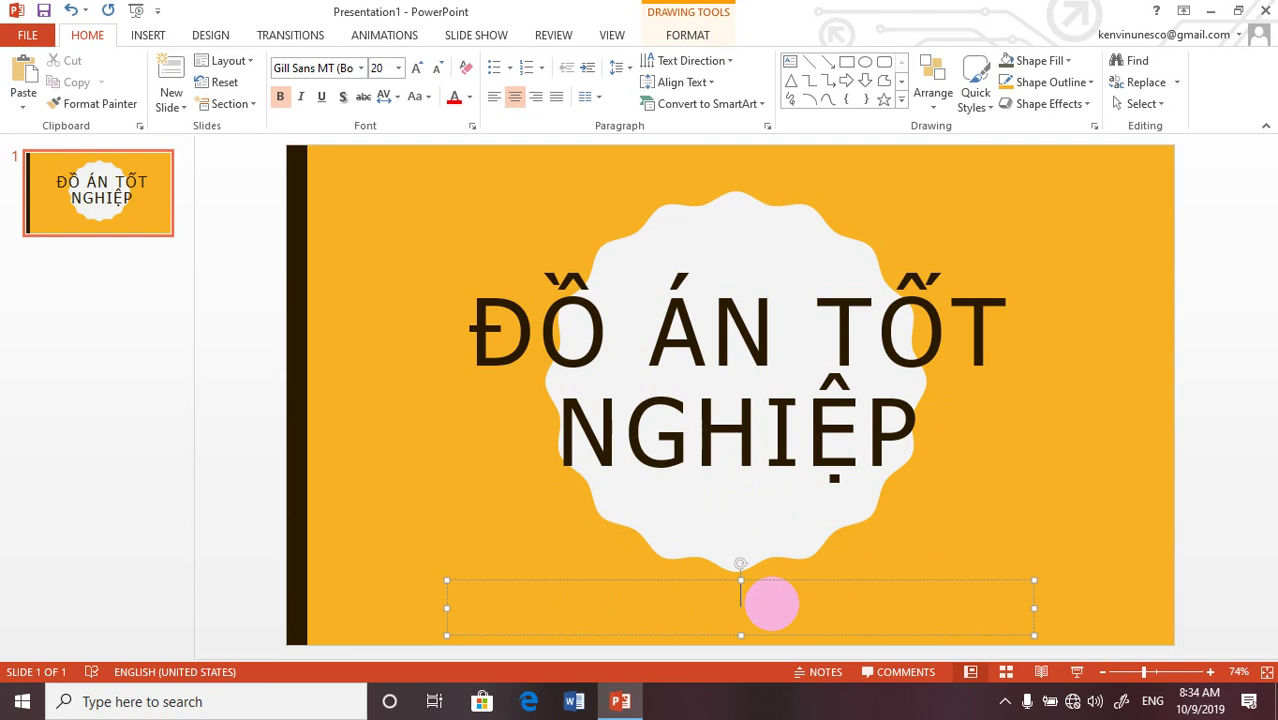
{"action": "type", "text": "LA"}
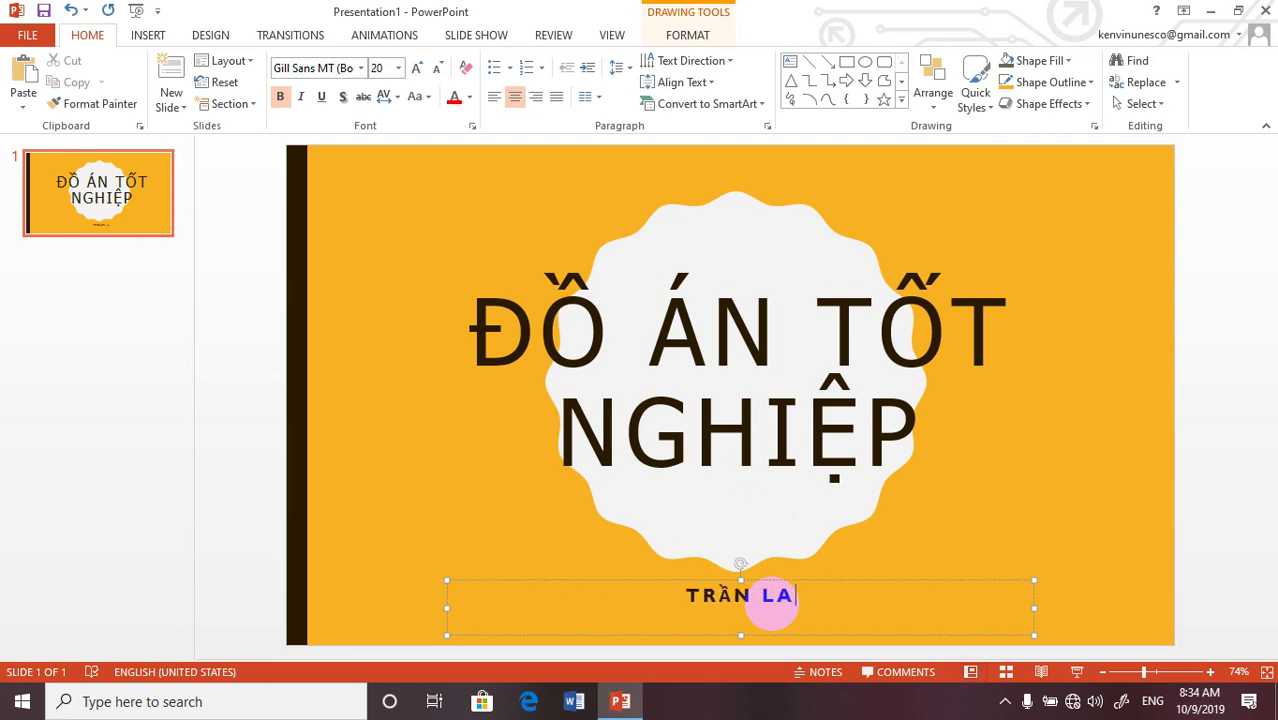
{"action": "type", "text": "N ANH"}
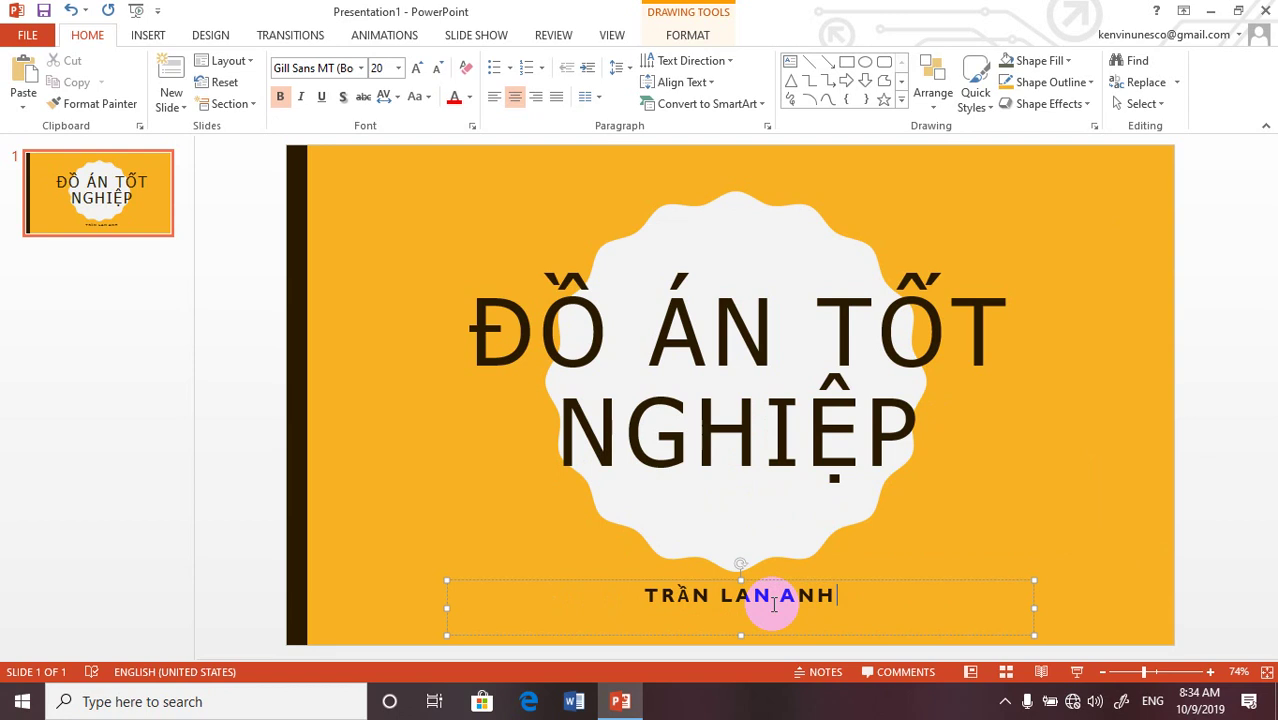
{"action": "key", "text": "Return"}
{"action": "type", "text": "LỚP"}
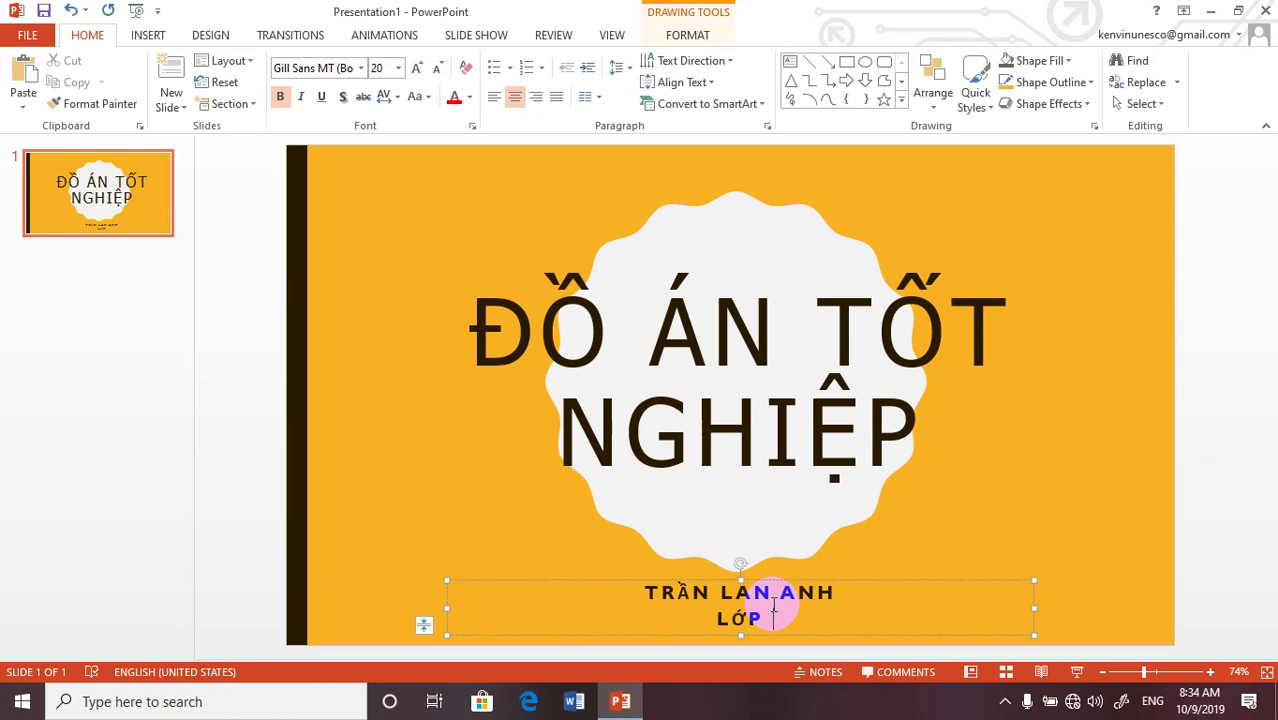
{"action": "type", "text": "UANR "}
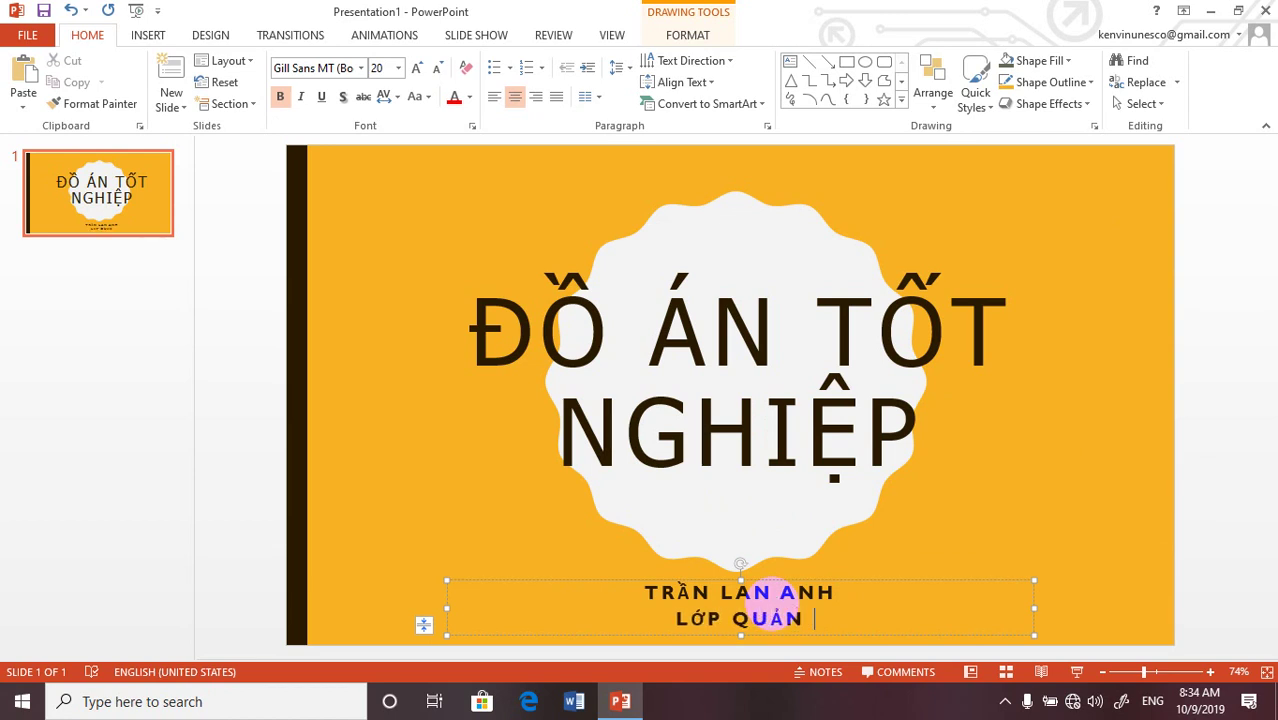
{"action": "type", "text": "TRỊ N"}
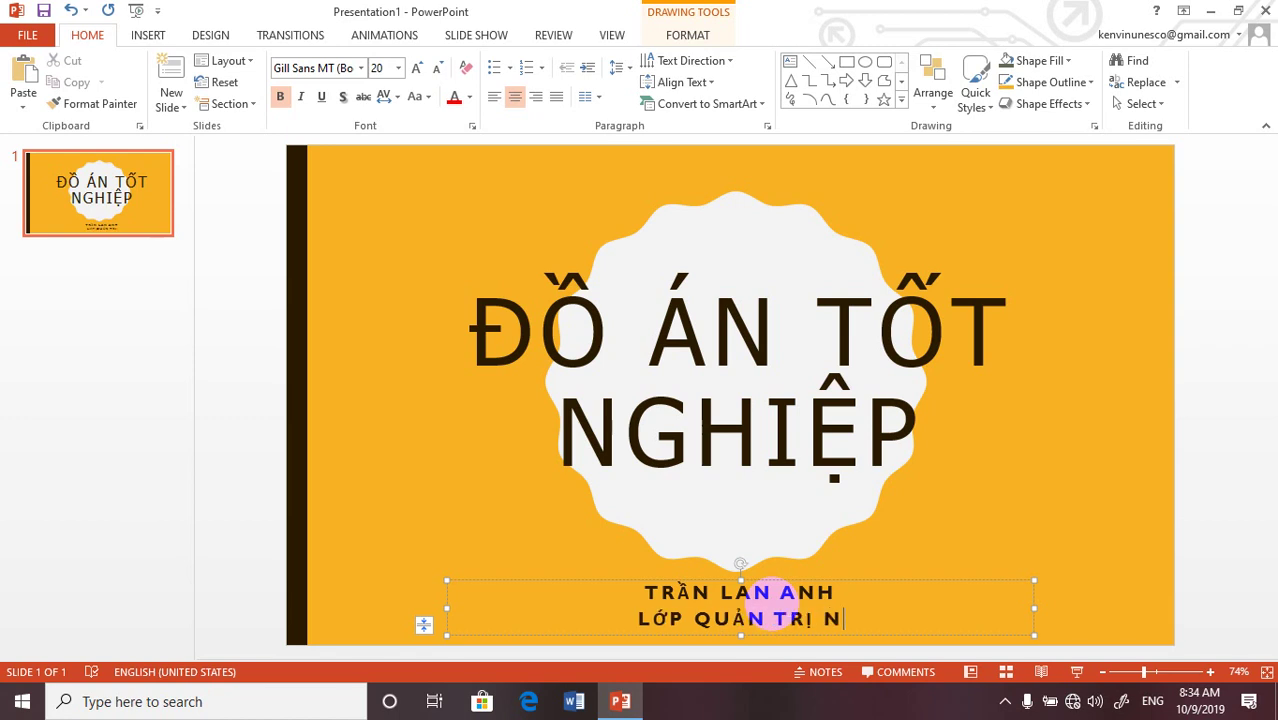
{"action": "type", "text": "HA"}
{"action": "type", "text": "N L"}
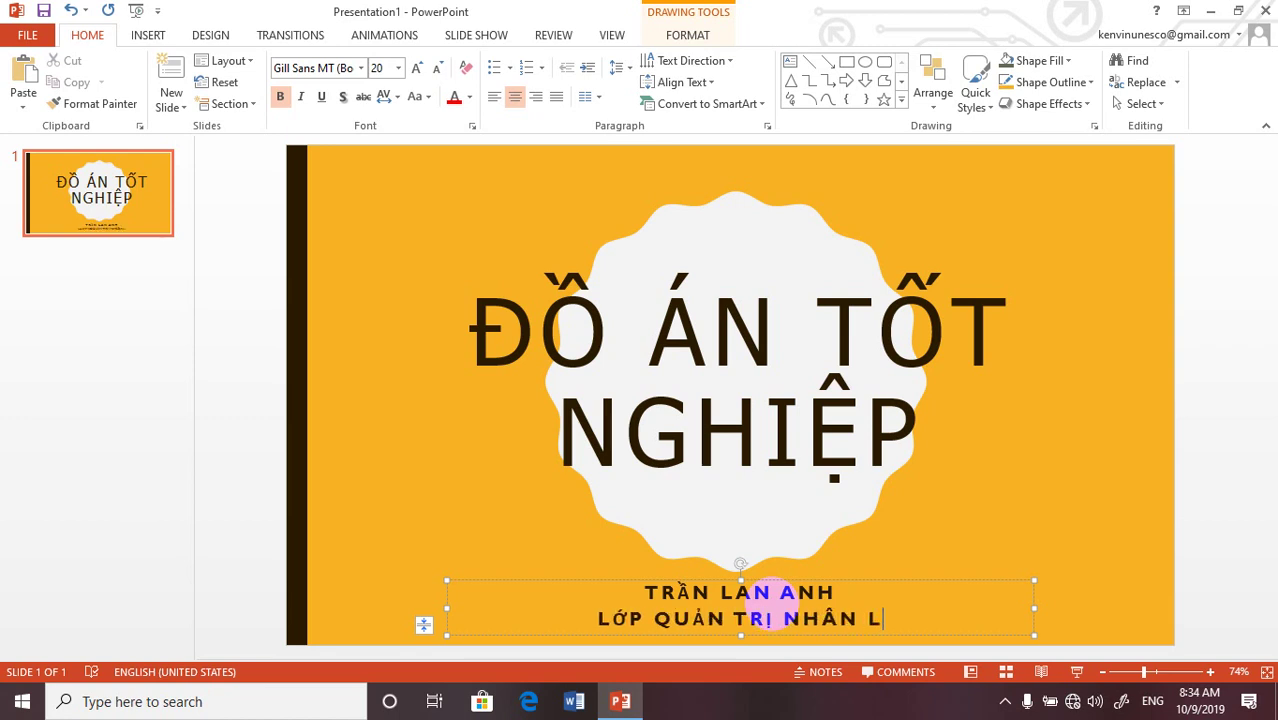
{"action": "type", "text": "ƯC"}
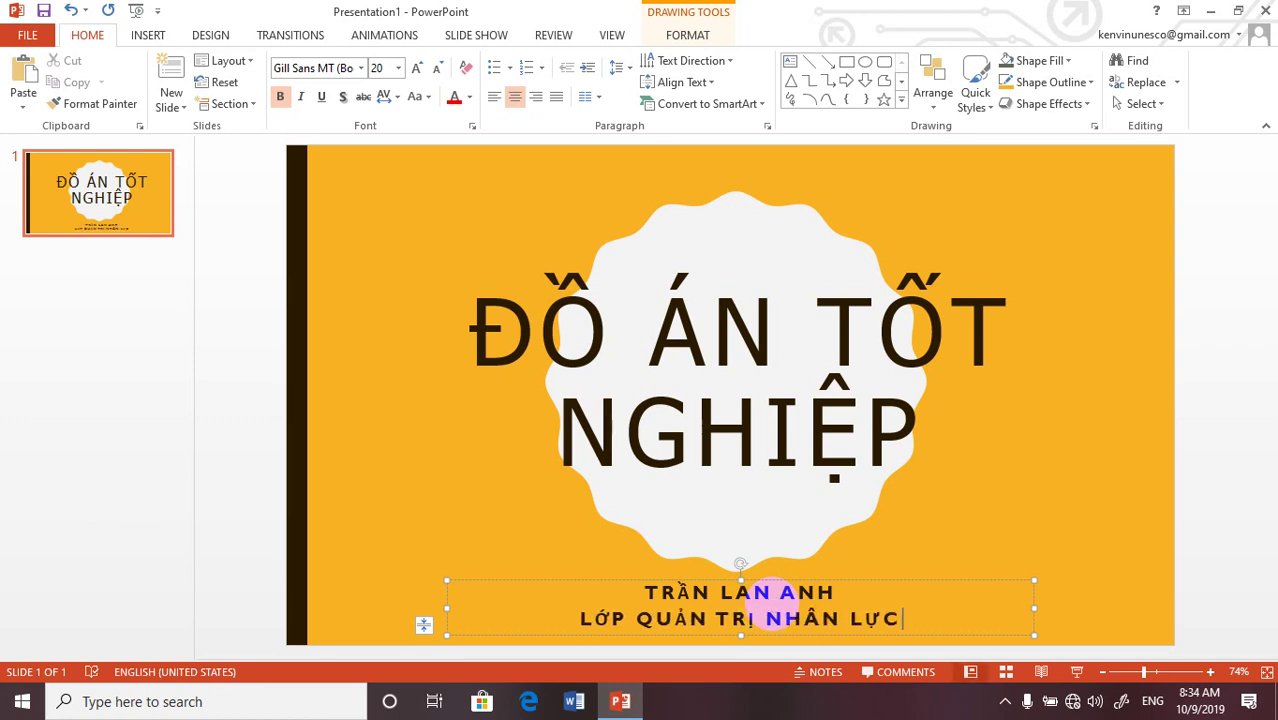
{"action": "type", "text": "-K"}
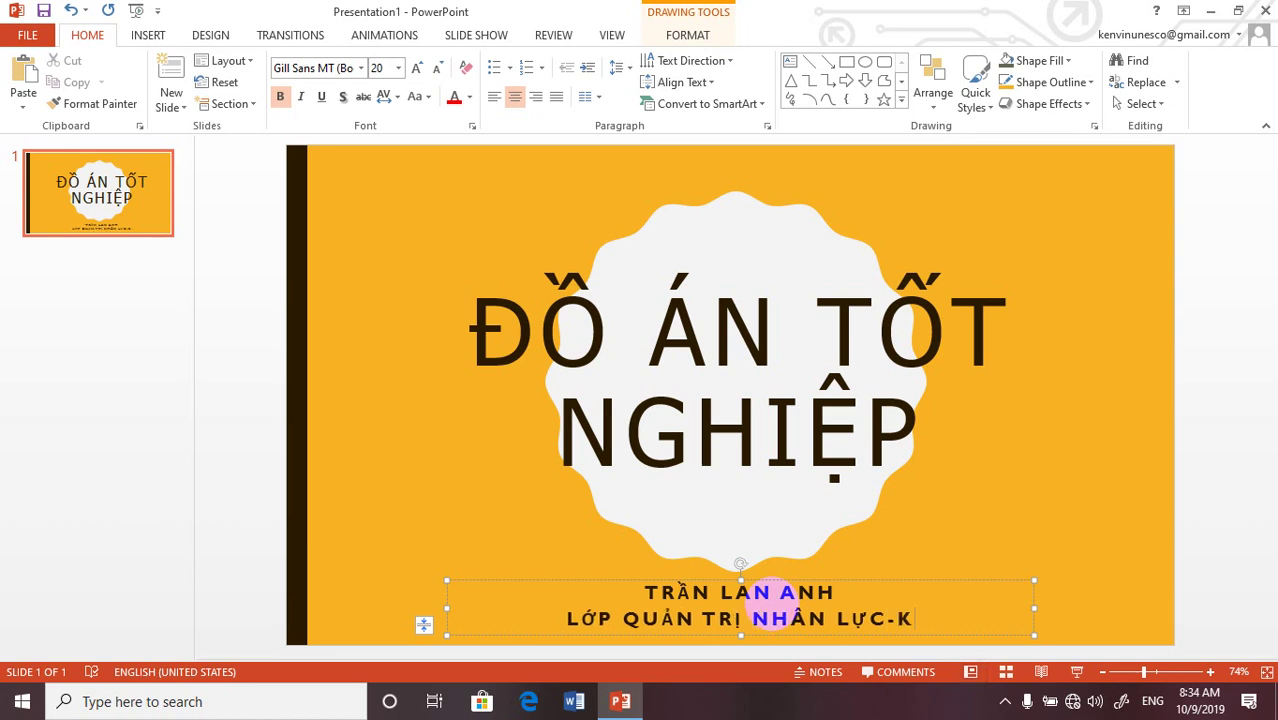
{"action": "type", "text": "64"}
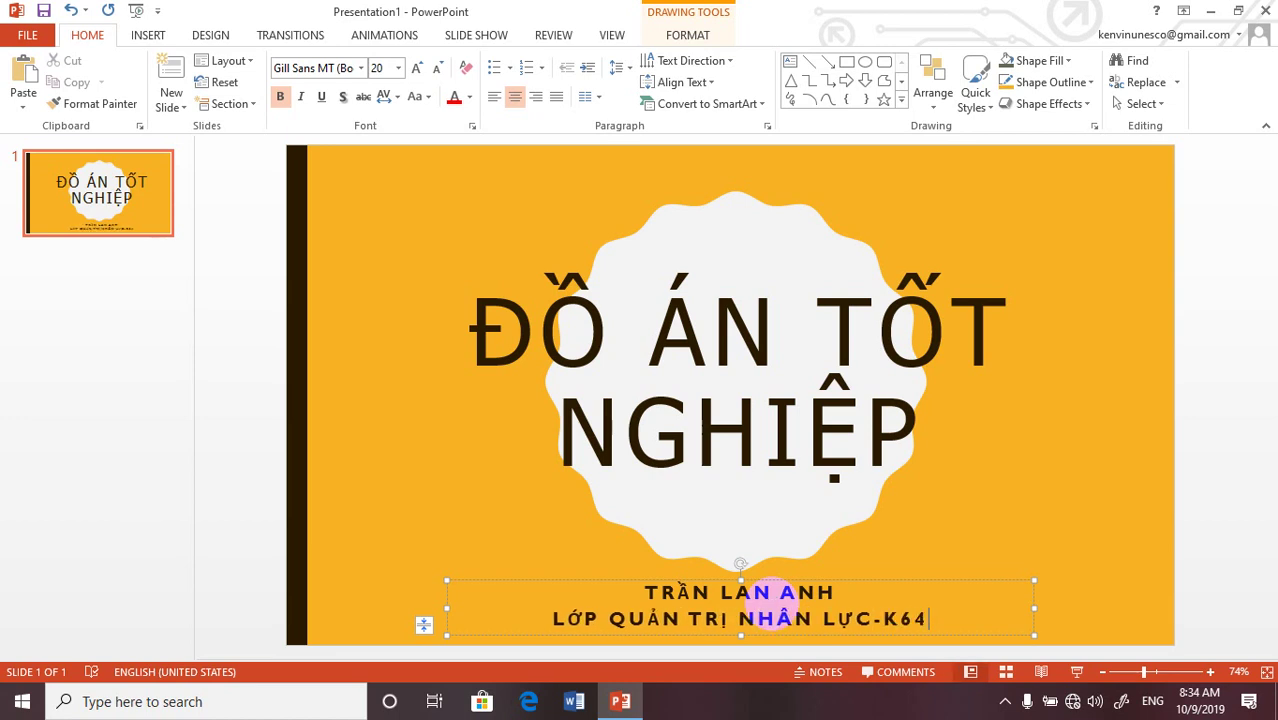
{"action": "left_click", "coordinate": [983, 449]}
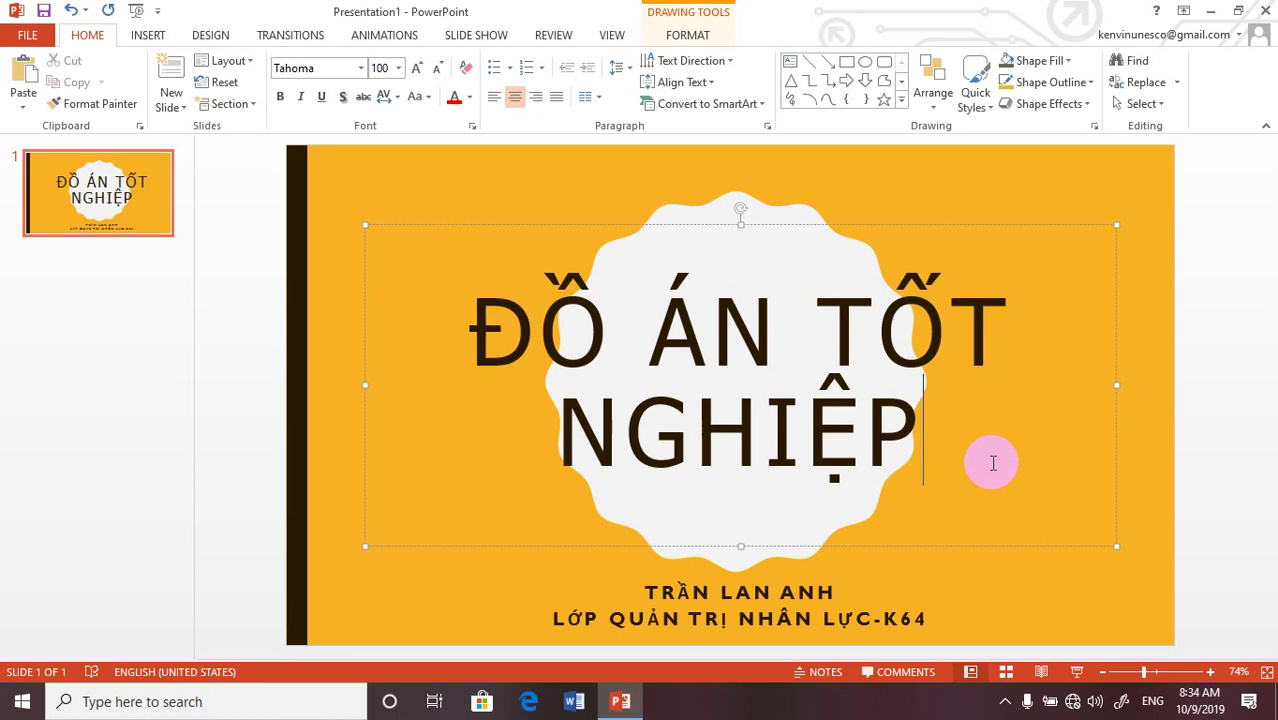
{"action": "left_click", "coordinate": [1011, 586]}
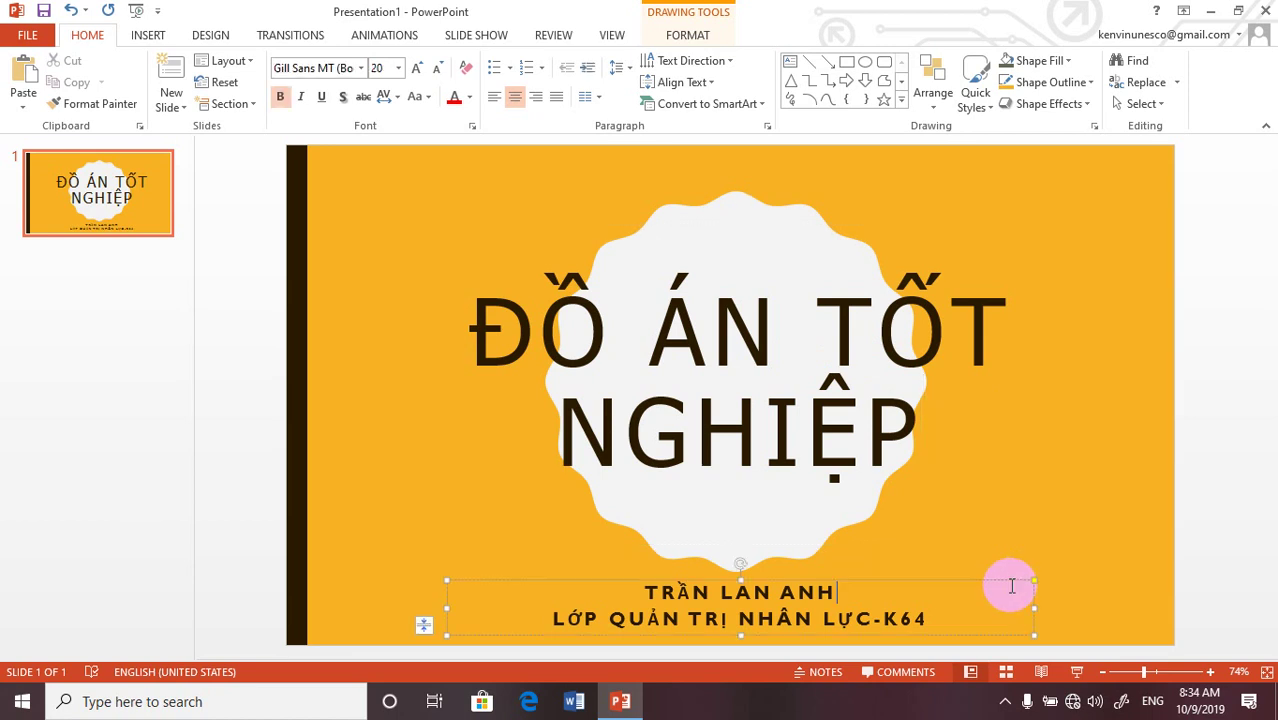
{"action": "left_click", "coordinate": [1095, 447]}
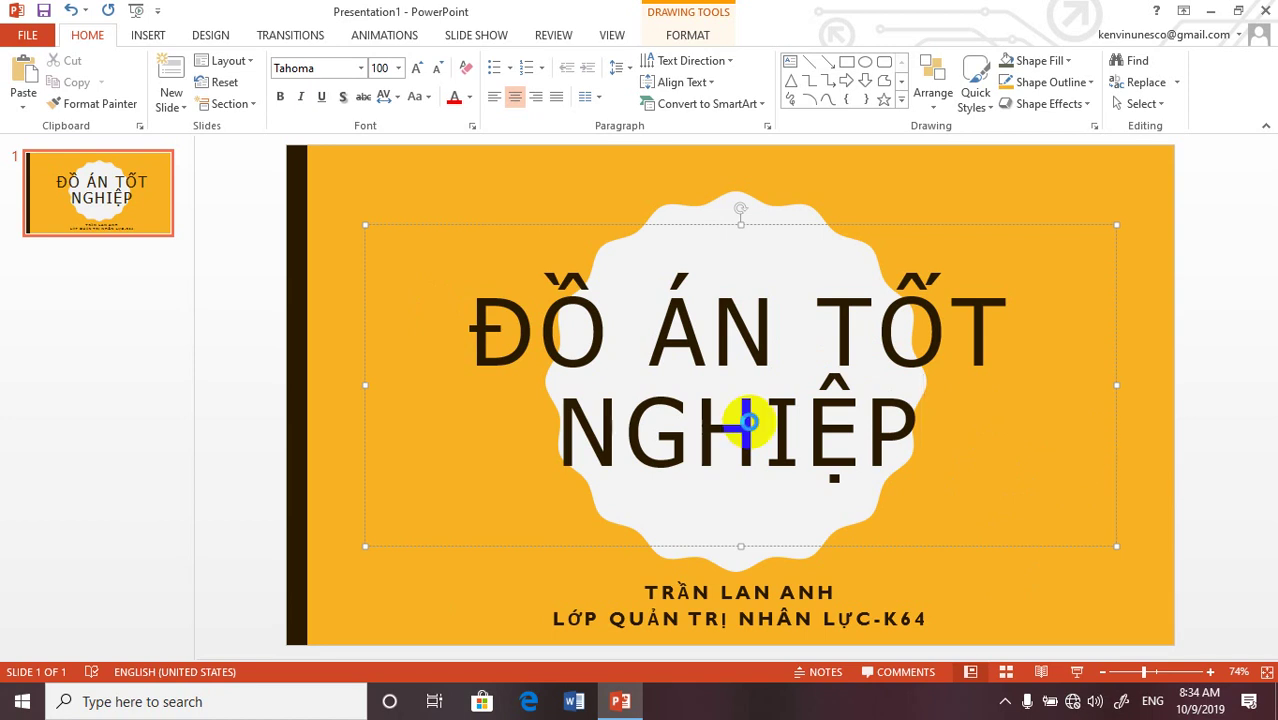
{"action": "key", "text": "alt+F5"}
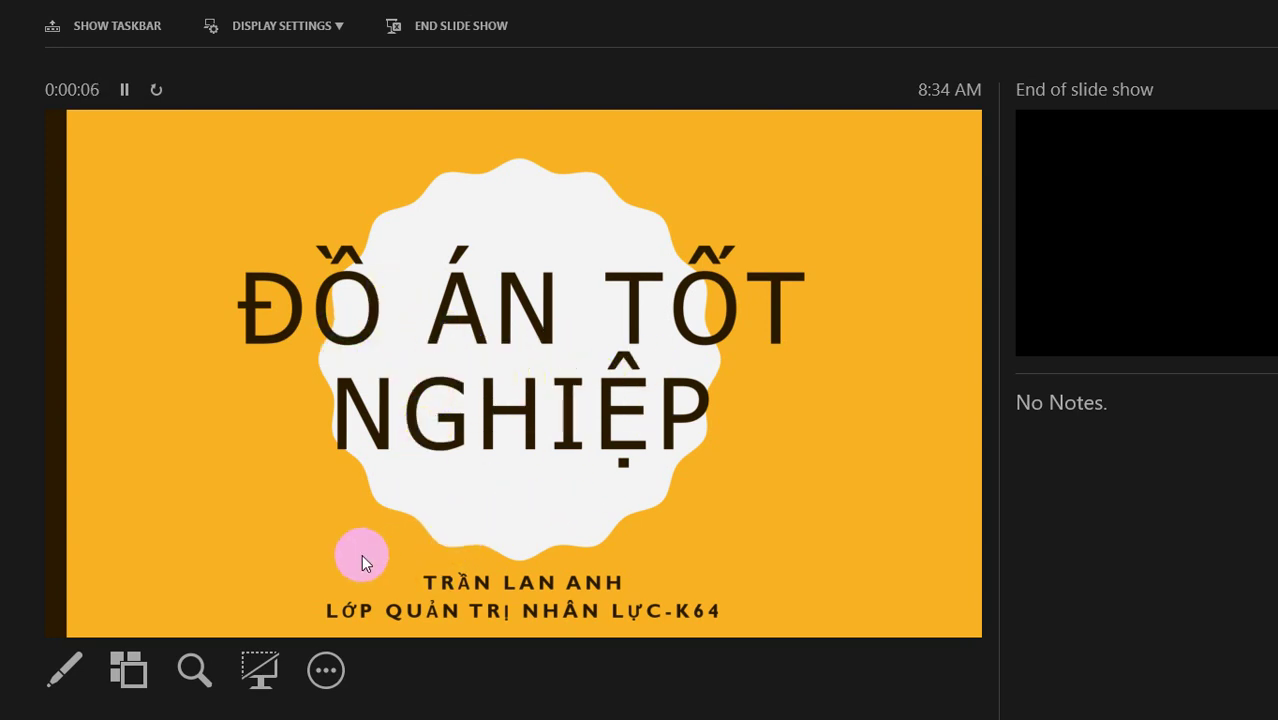
{"action": "left_click", "coordinate": [194, 670]}
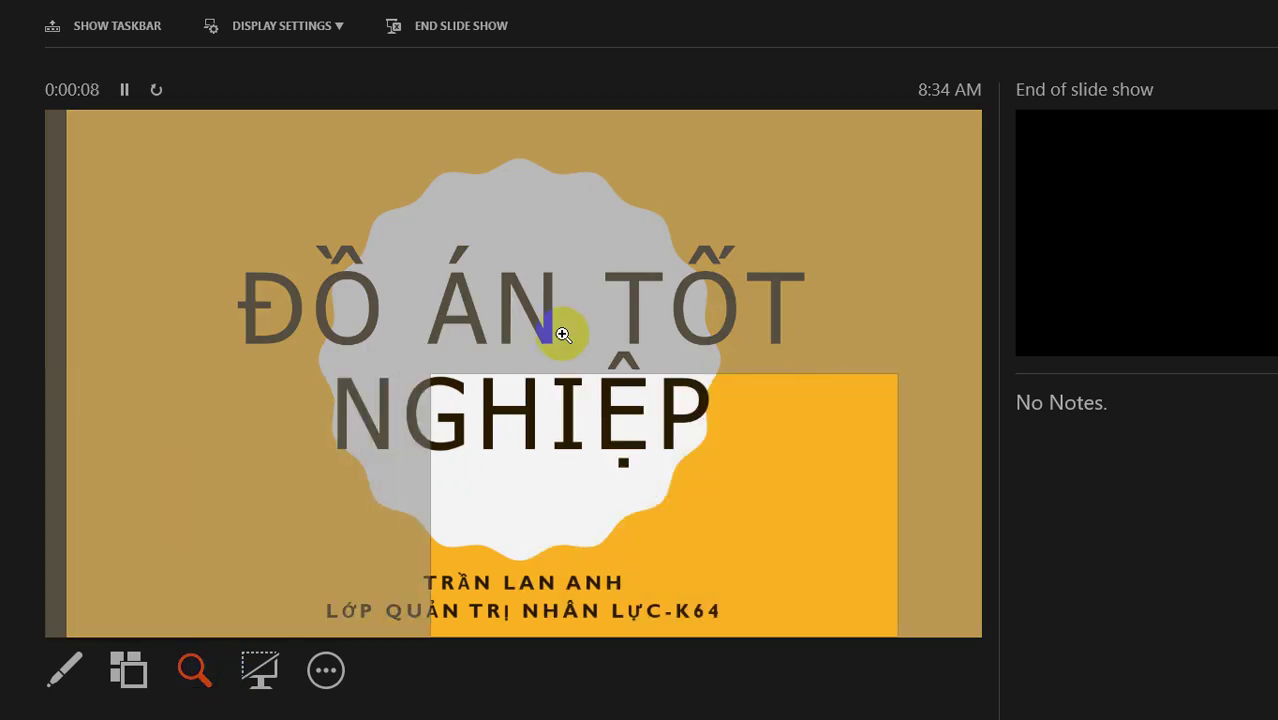
{"action": "key", "text": "Escape"}
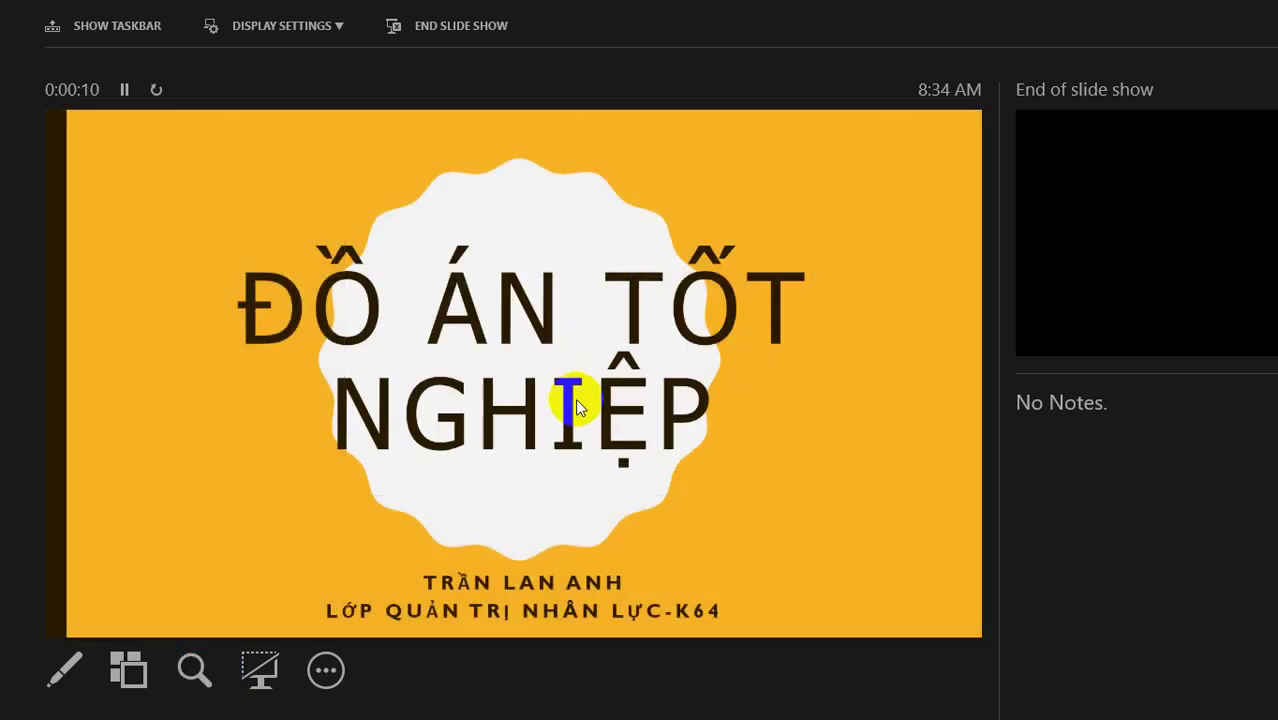
{"action": "key", "text": "Right"}
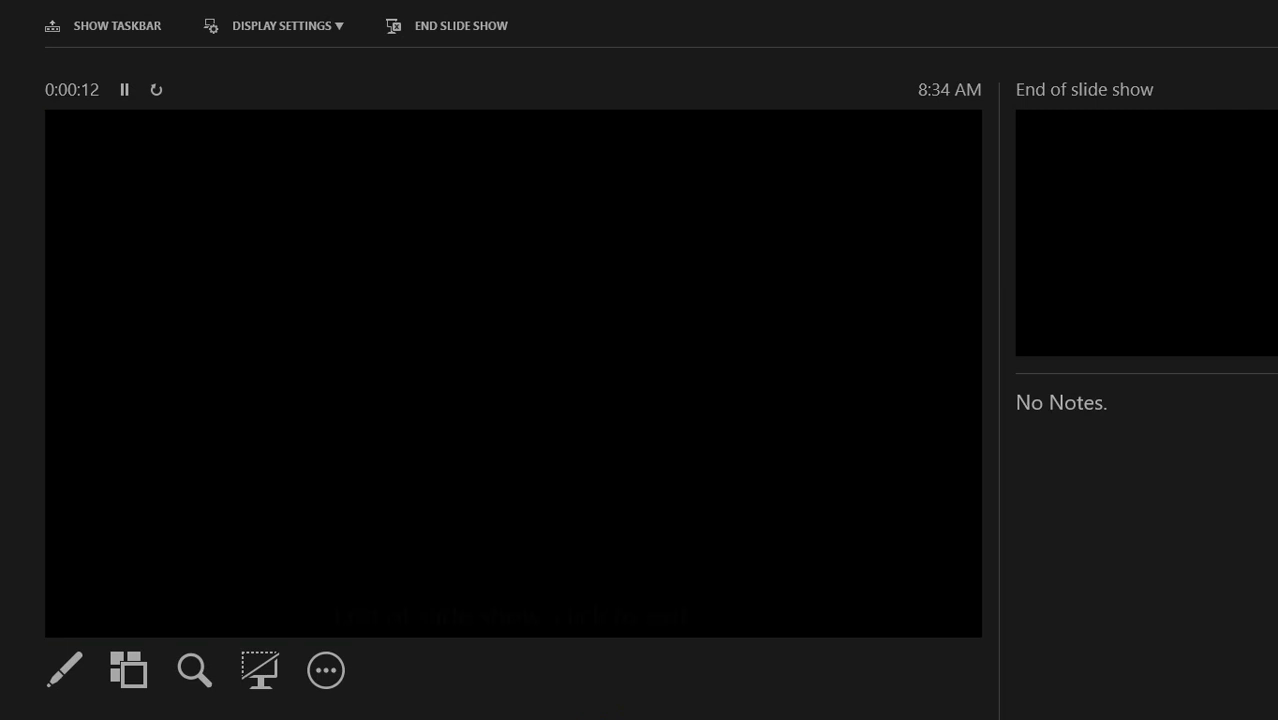
{"action": "key", "text": "Left"}
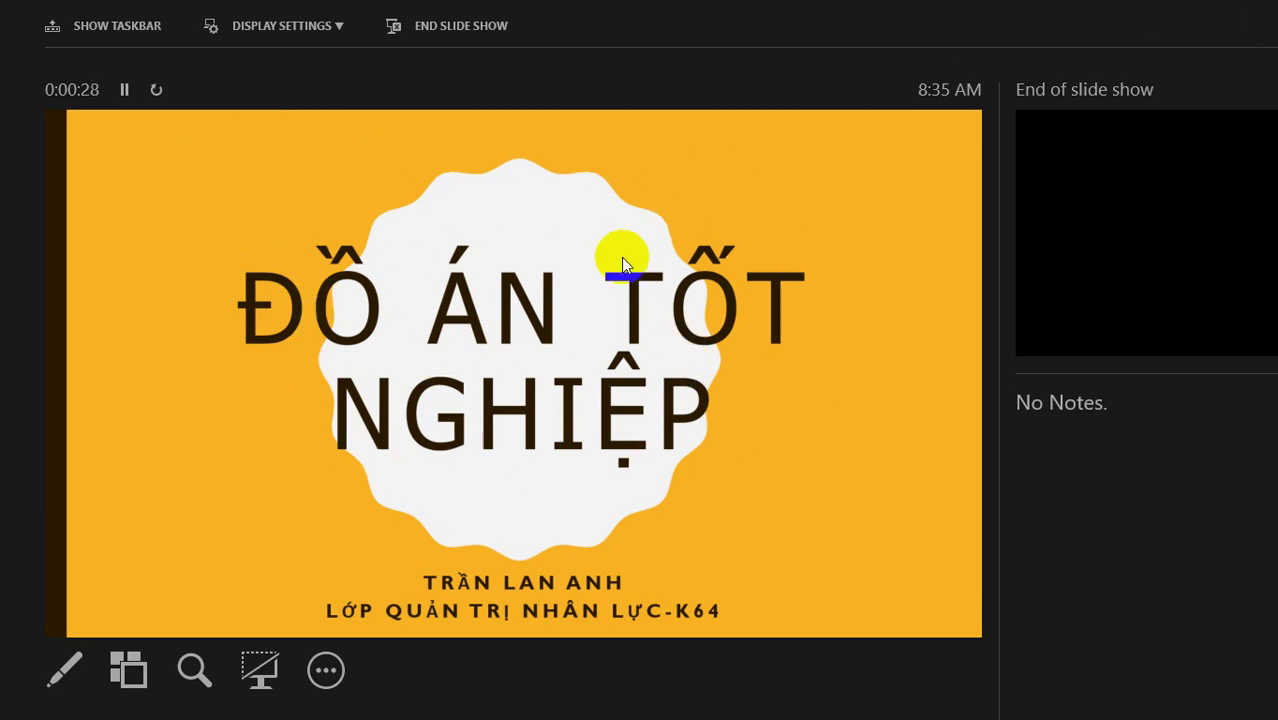
{"action": "left_click", "coordinate": [585, 310]}
{"action": "left_click", "coordinate": [587, 312]}
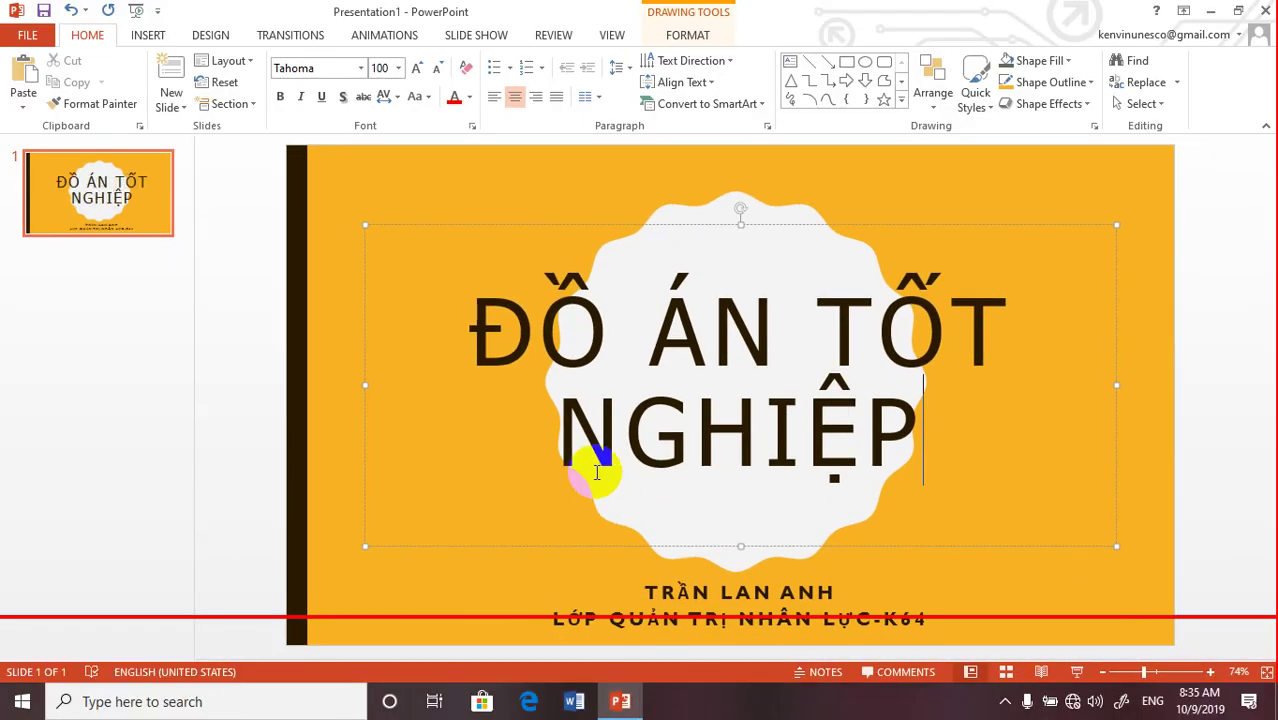
{"action": "left_click", "coordinate": [611, 36]}
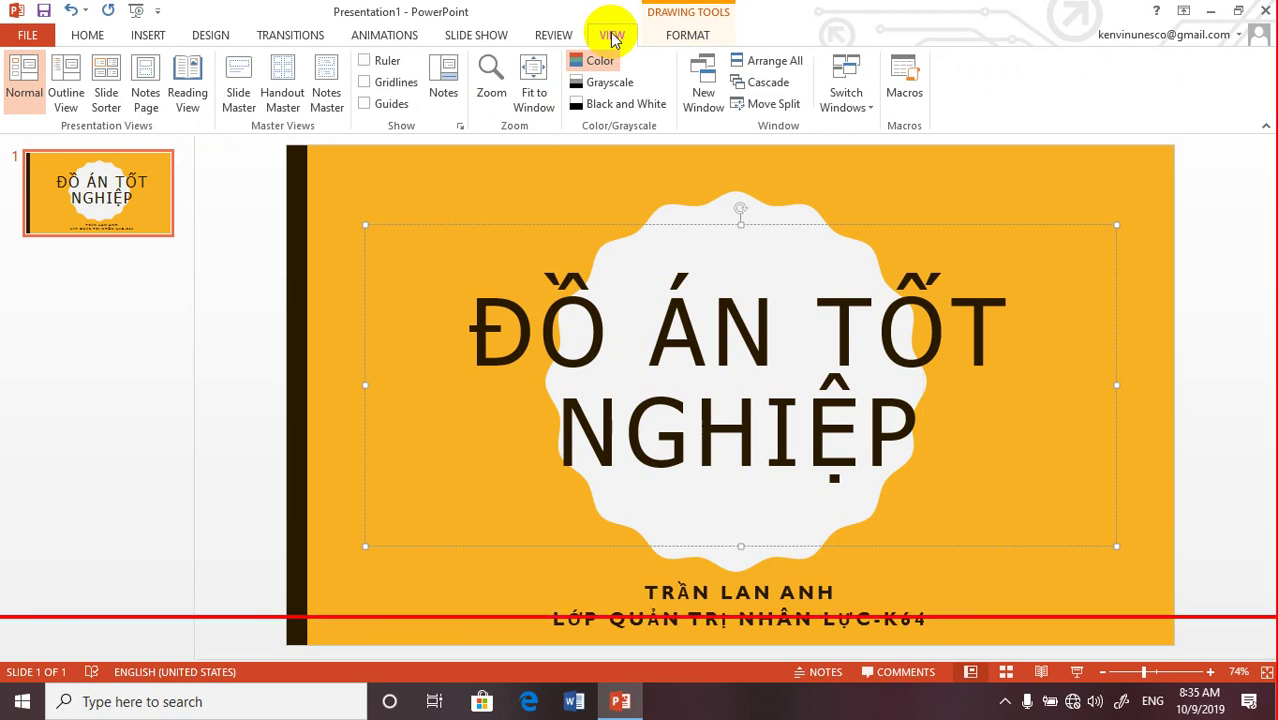
{"action": "left_click", "coordinate": [474, 37]}
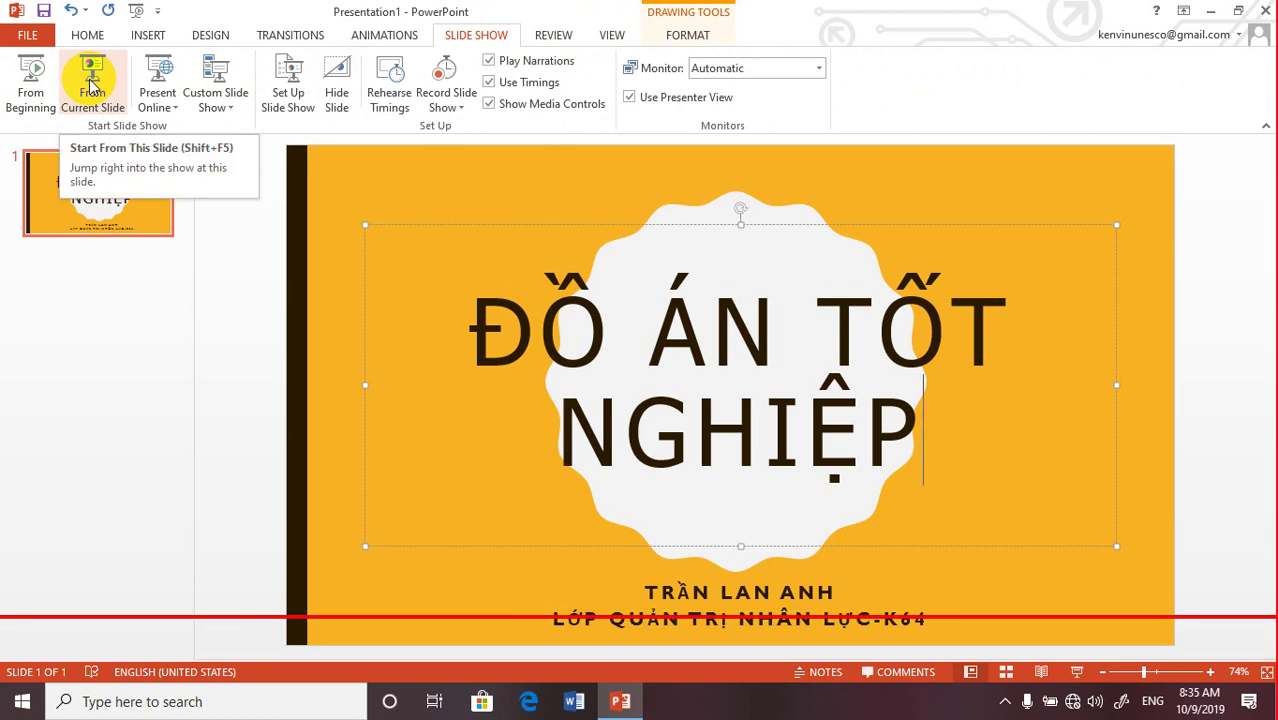
{"action": "left_click", "coordinate": [610, 37]}
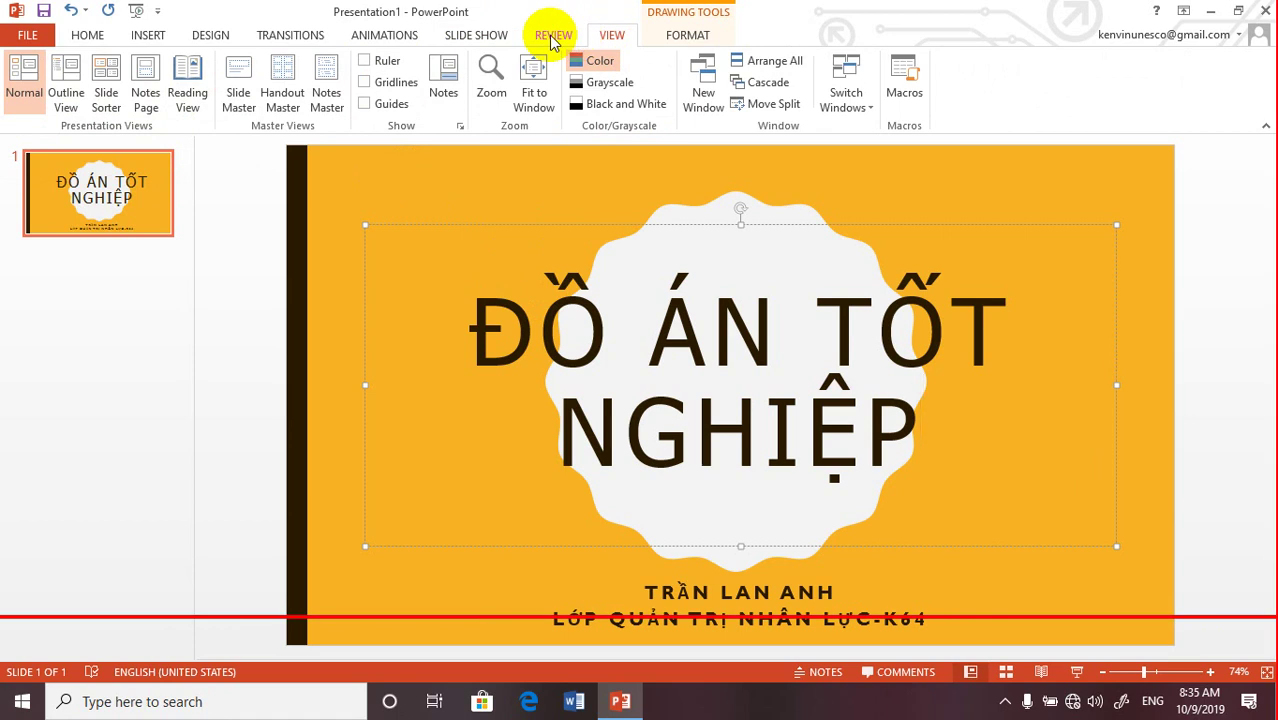
{"action": "left_click", "coordinate": [553, 38]}
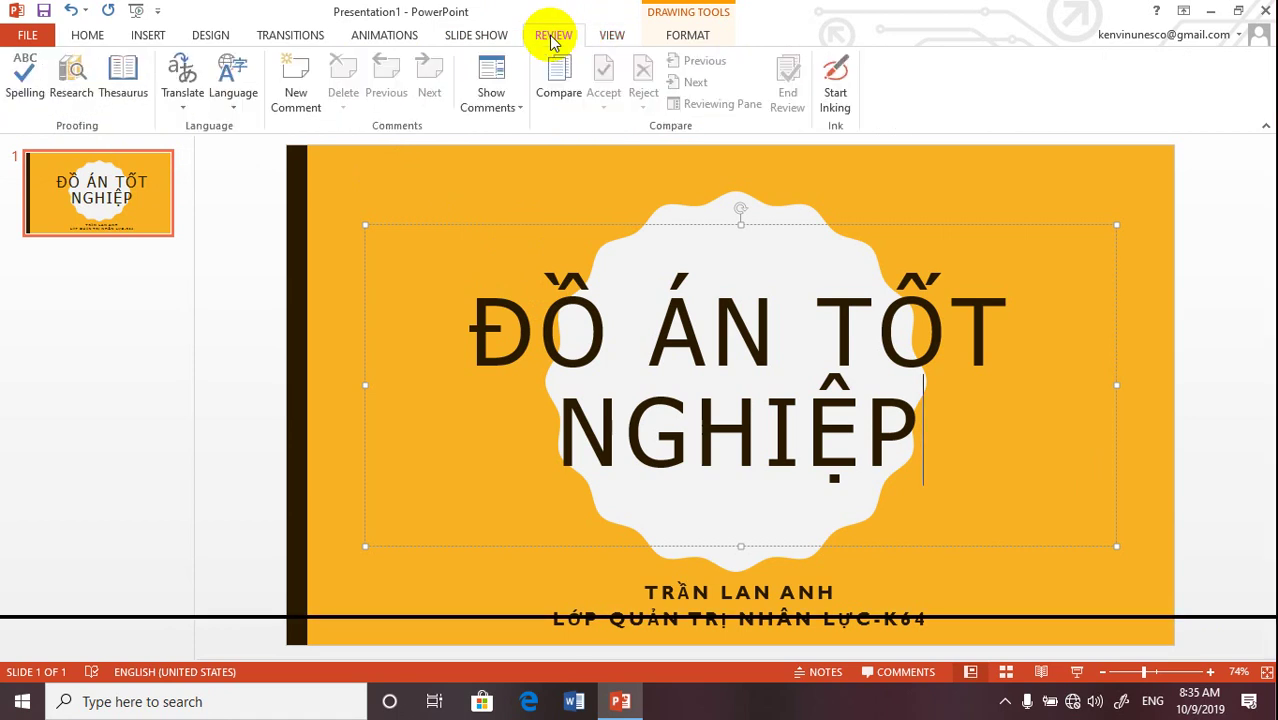
{"action": "left_click", "coordinate": [237, 510]}
{"action": "left_click", "coordinate": [132, 205]}
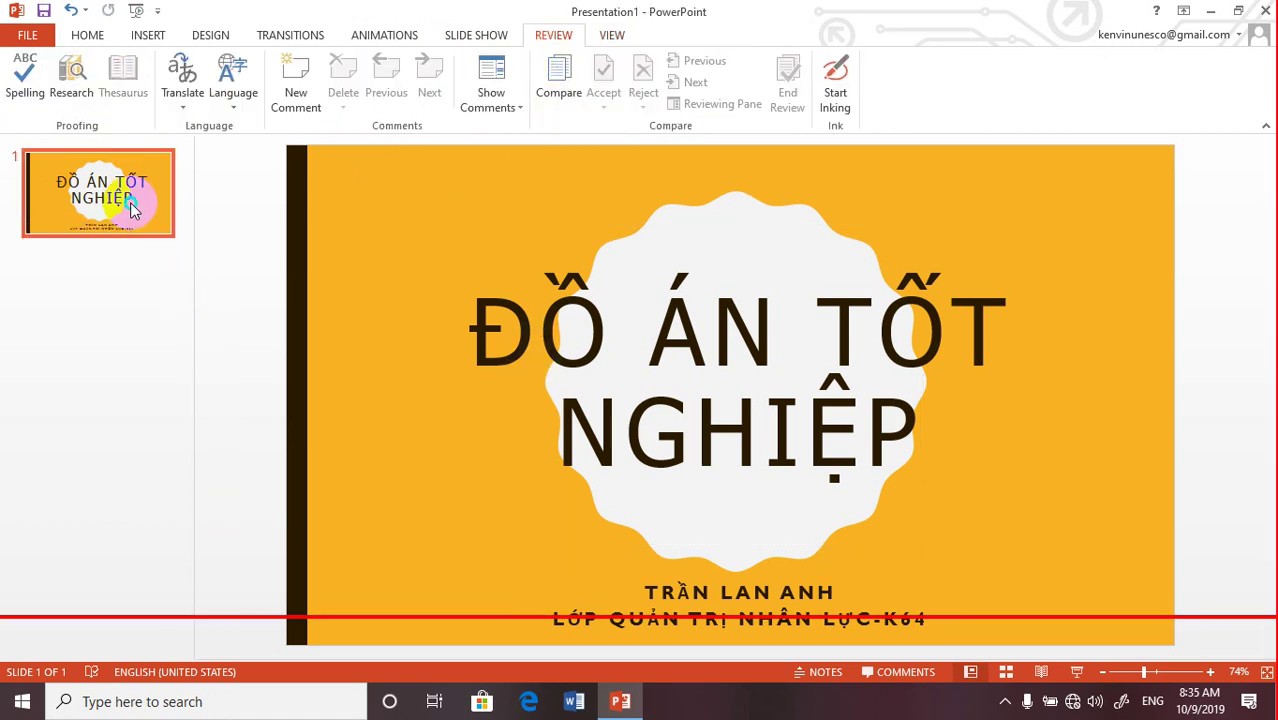
- Add a new blank slide after the title slide, then delete it so only slide 1 remains
{"action": "right_click", "coordinate": [130, 202]}
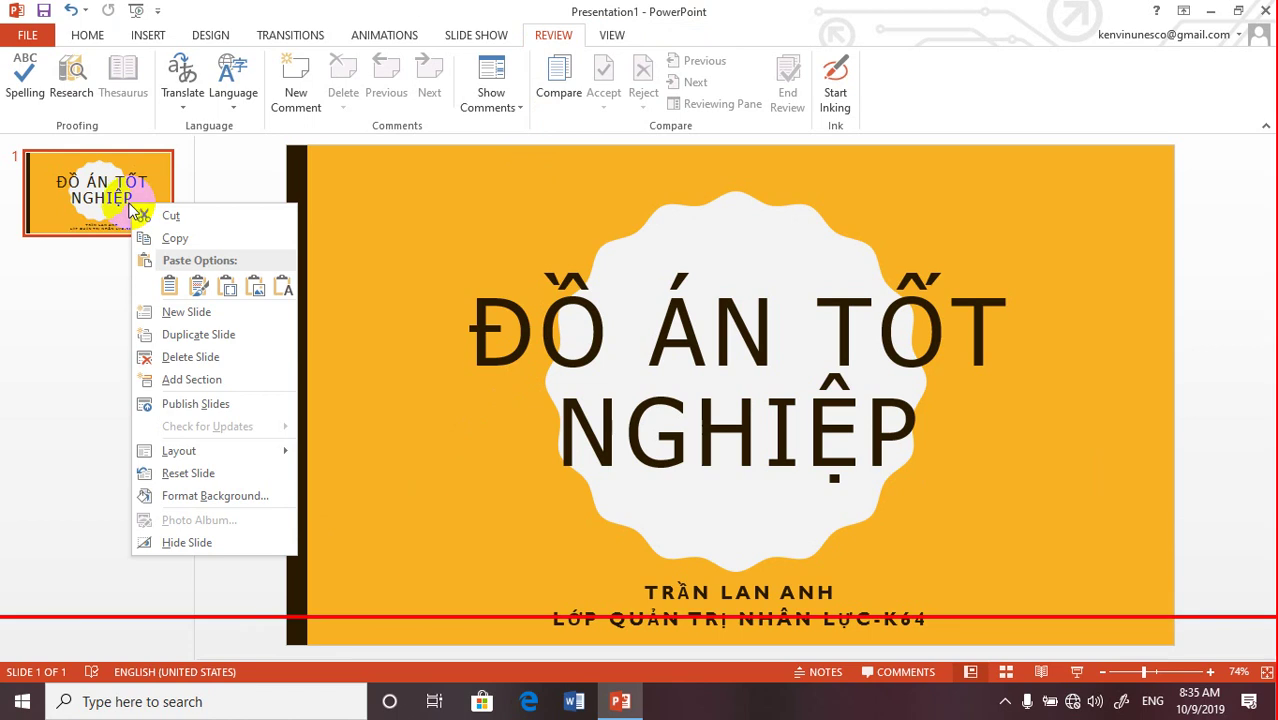
{"action": "right_click", "coordinate": [56, 202]}
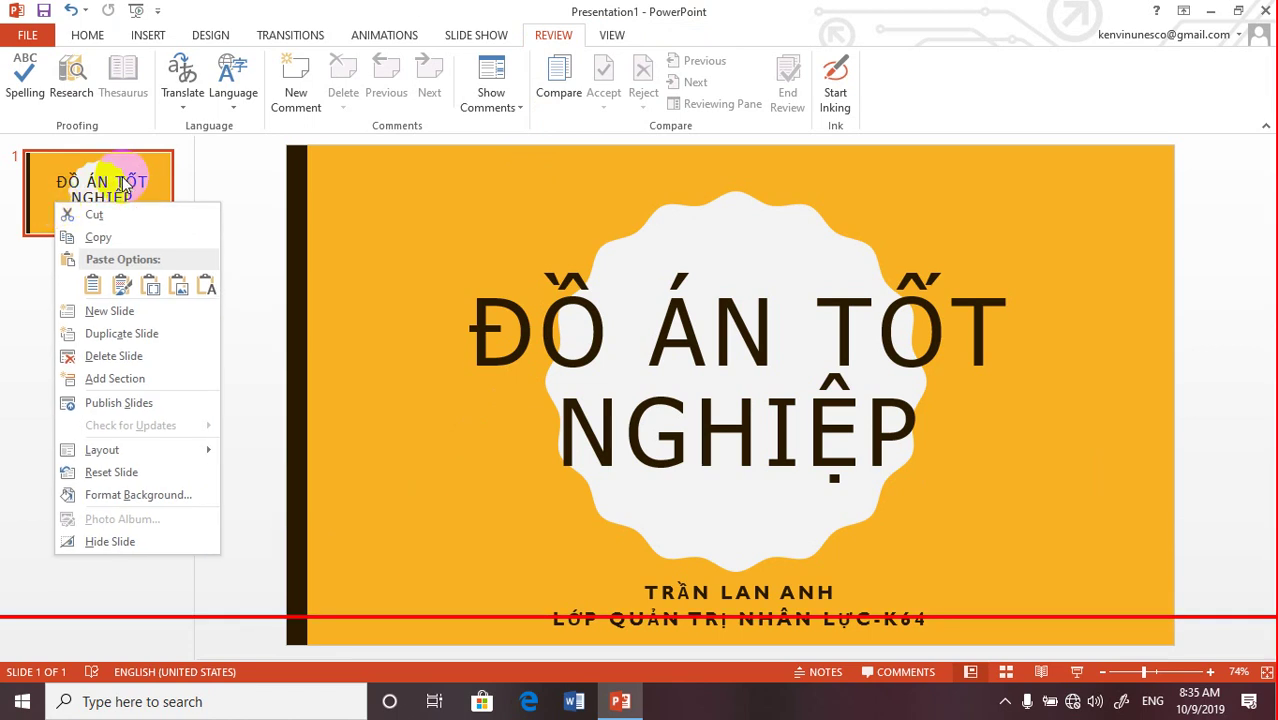
{"action": "right_click", "coordinate": [123, 180]}
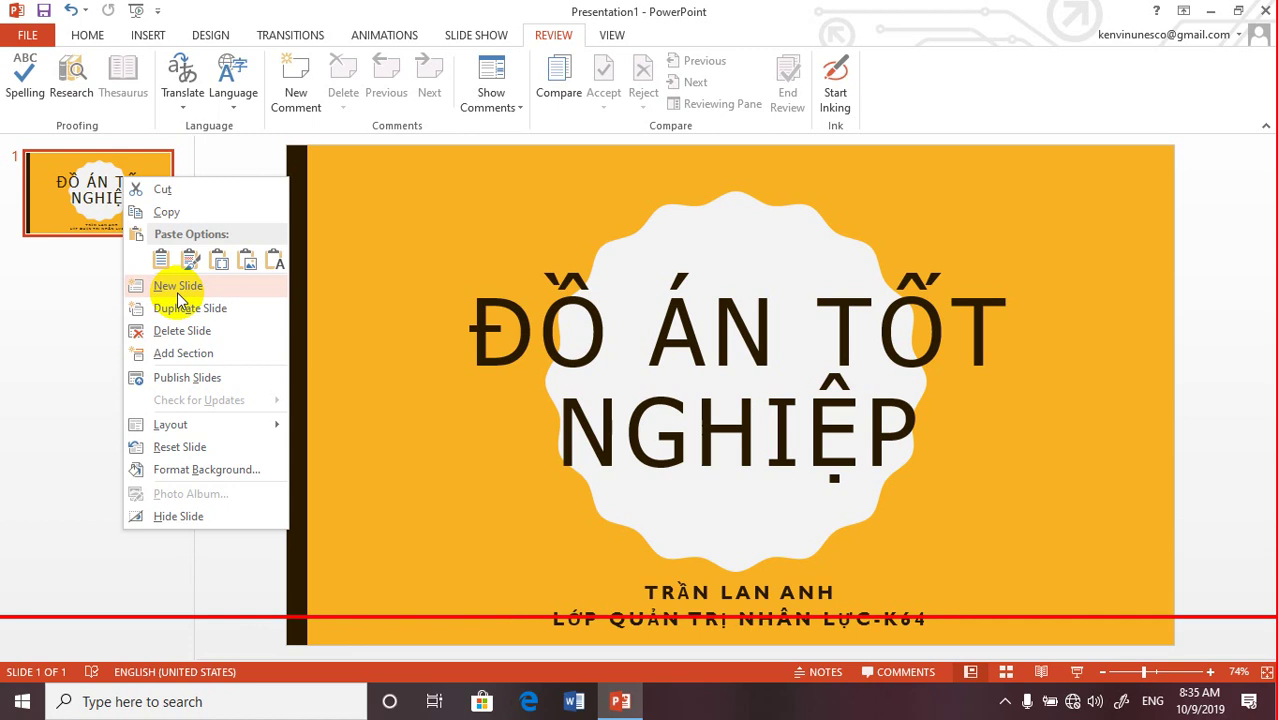
{"action": "left_click", "coordinate": [178, 287]}
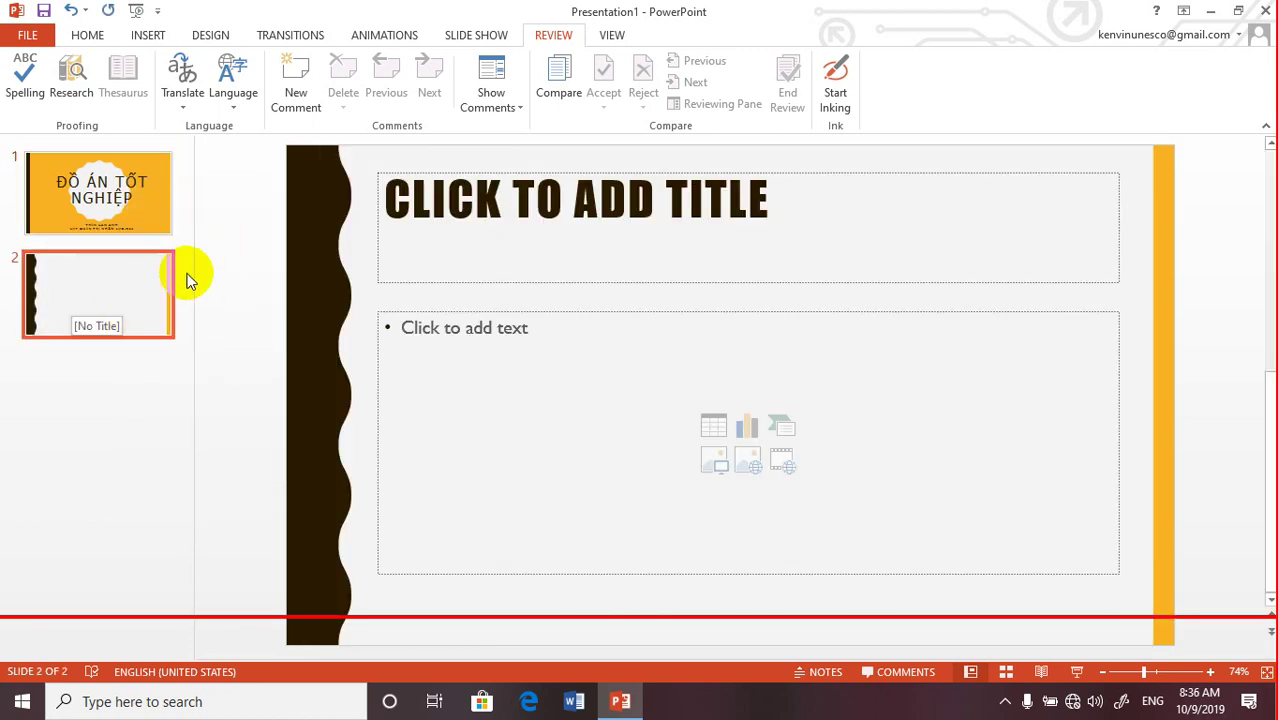
{"action": "left_click", "coordinate": [320, 210]}
{"action": "left_click_drag", "start_coordinate": [307, 482], "coordinate": [322, 337]}
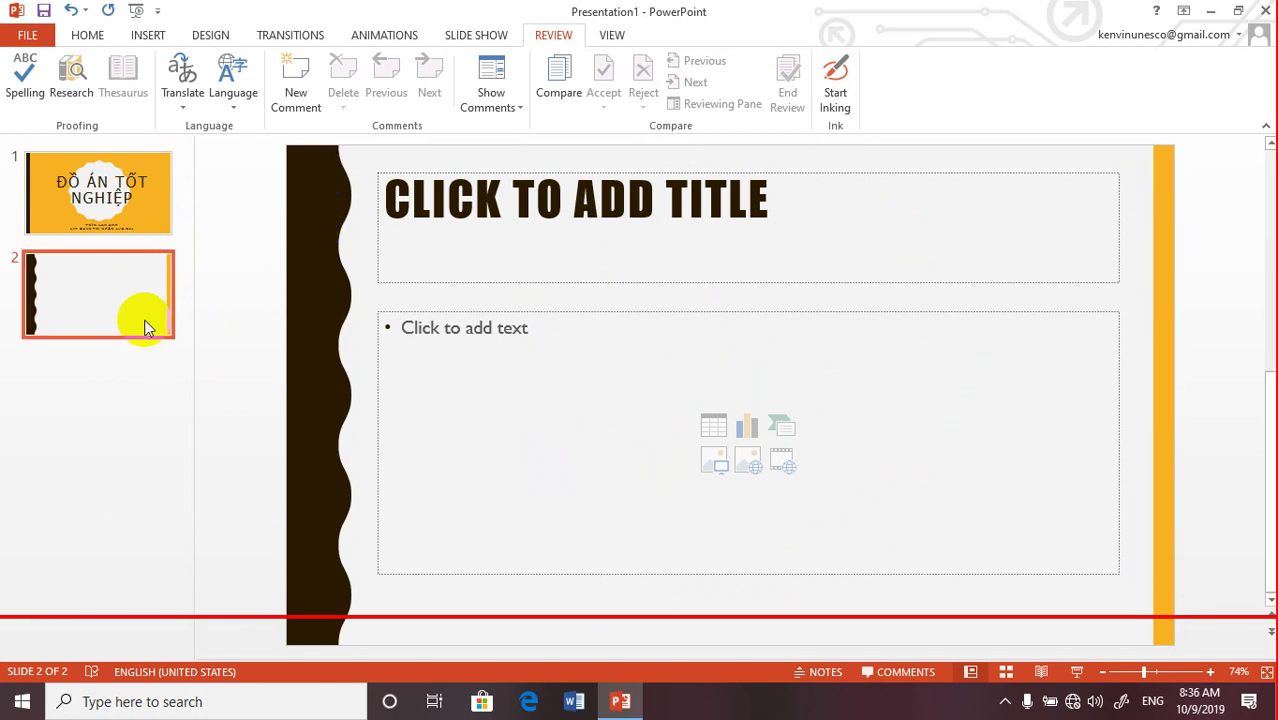
{"action": "key", "text": "Delete"}
{"action": "right_click", "coordinate": [137, 238]}
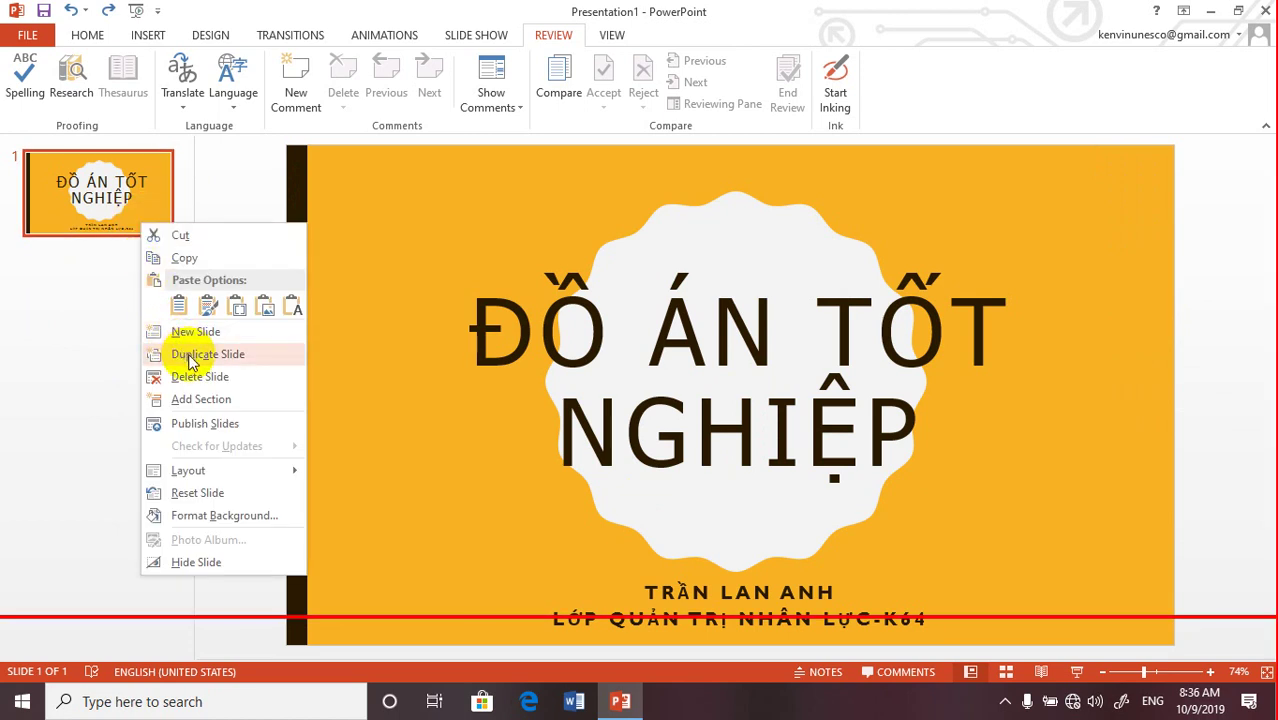
- Duplicate the title slide and set the copy's 'ĐỒ ÁN TỐT NGHIỆP' title to 24 pt
{"action": "left_click", "coordinate": [190, 360]}
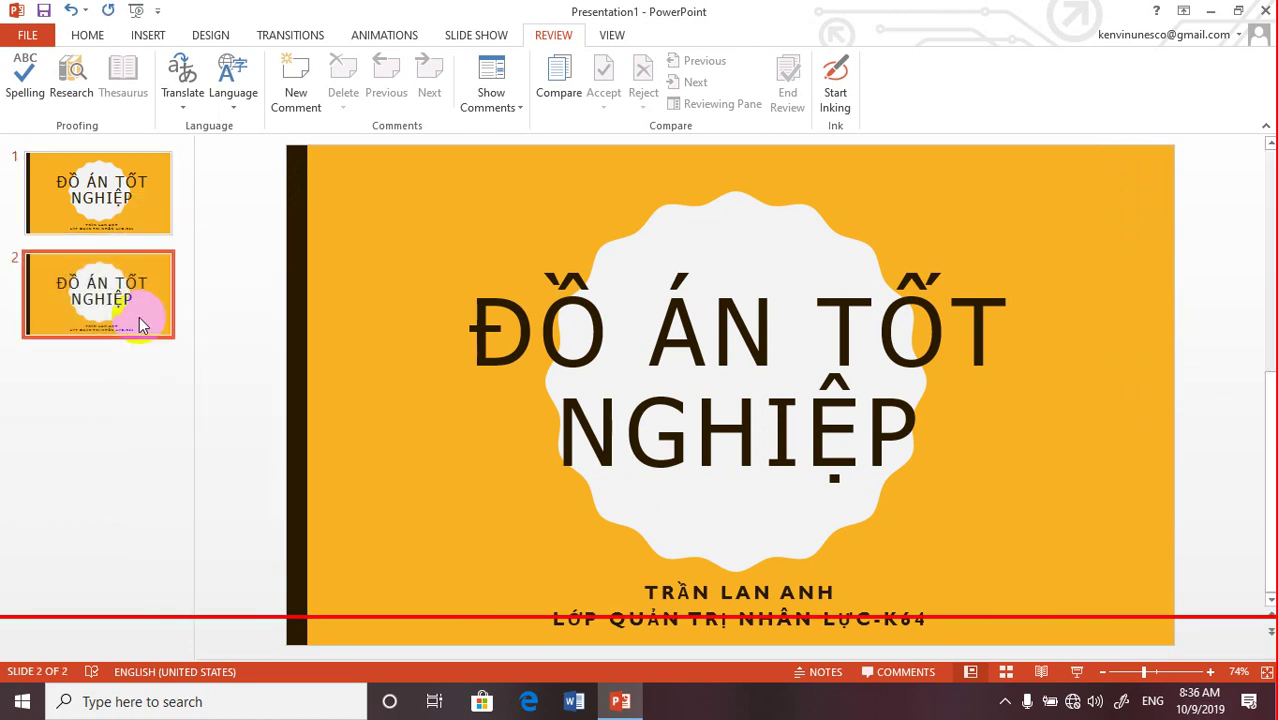
{"action": "left_click", "coordinate": [479, 340]}
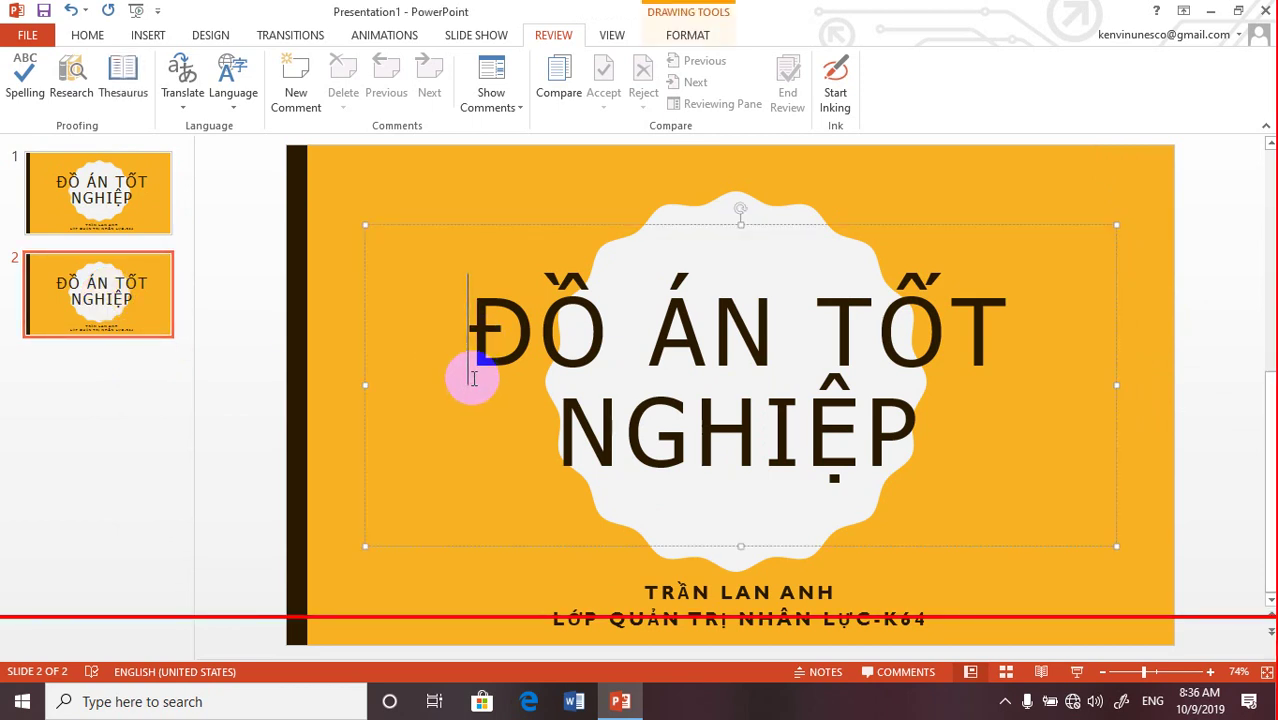
{"action": "left_click_drag", "start_coordinate": [466, 314], "coordinate": [860, 452]}
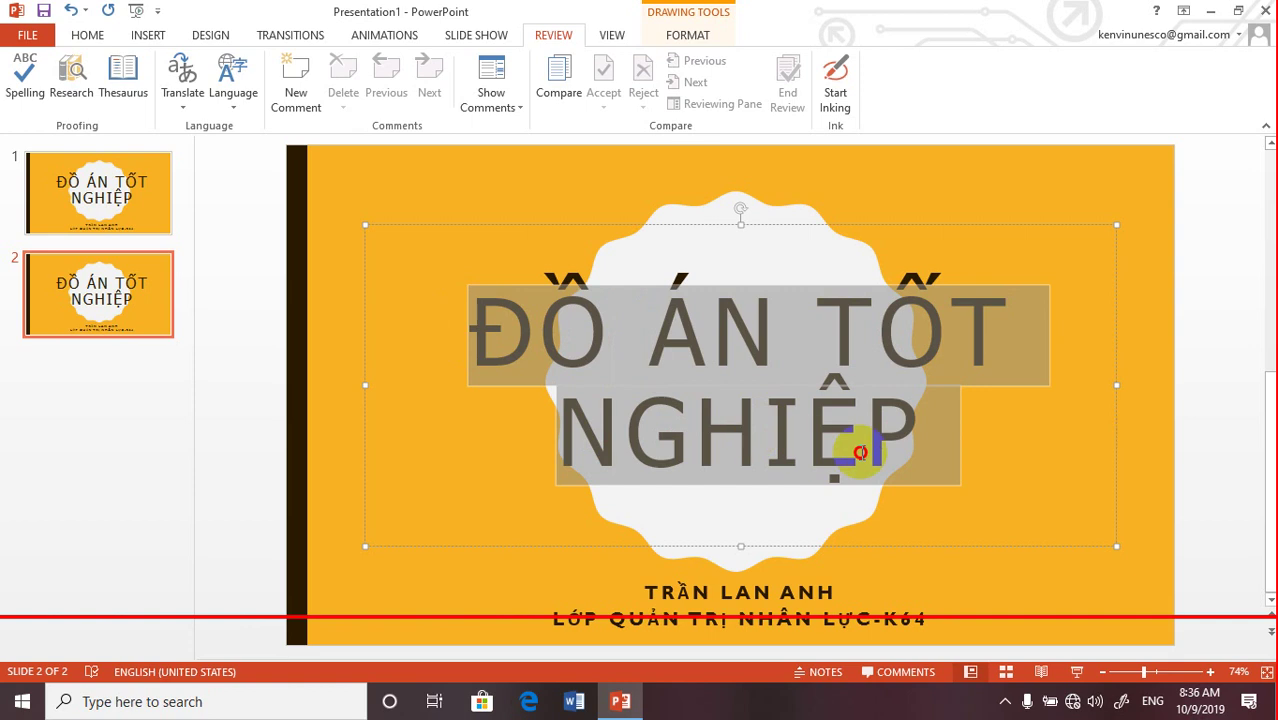
{"action": "left_click", "coordinate": [87, 35]}
{"action": "left_click", "coordinate": [399, 68]}
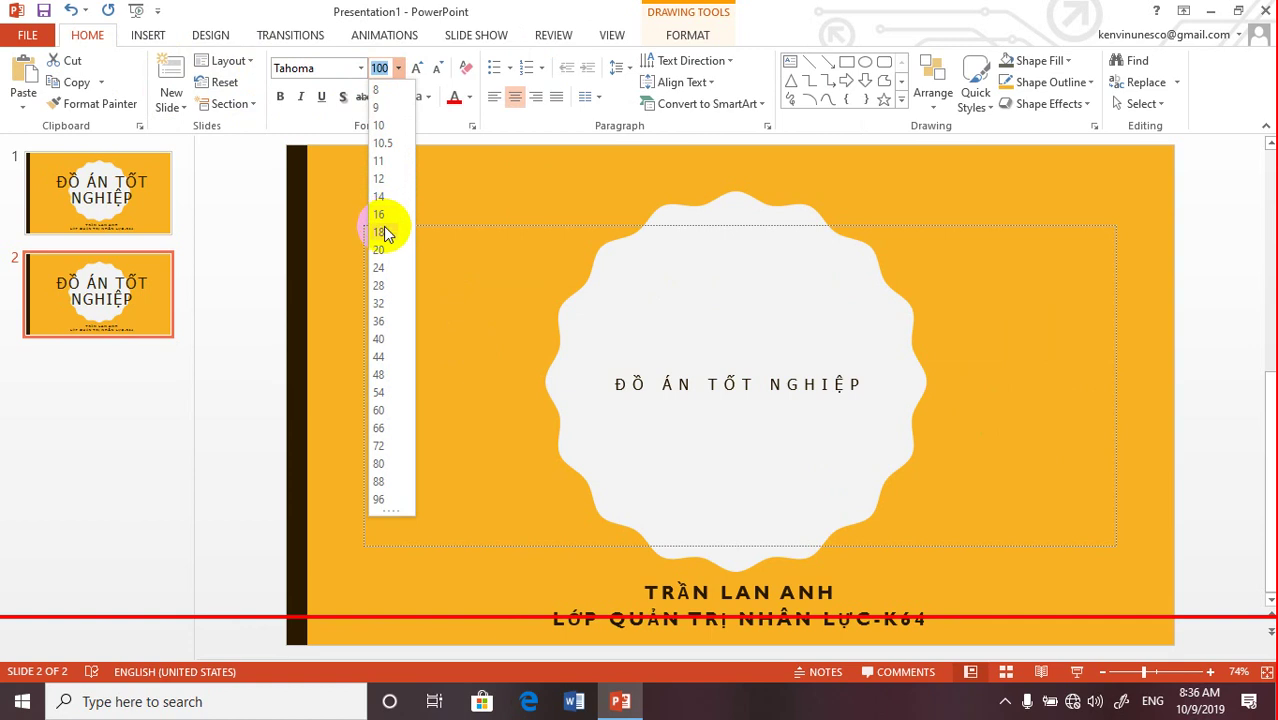
{"action": "left_click", "coordinate": [379, 267]}
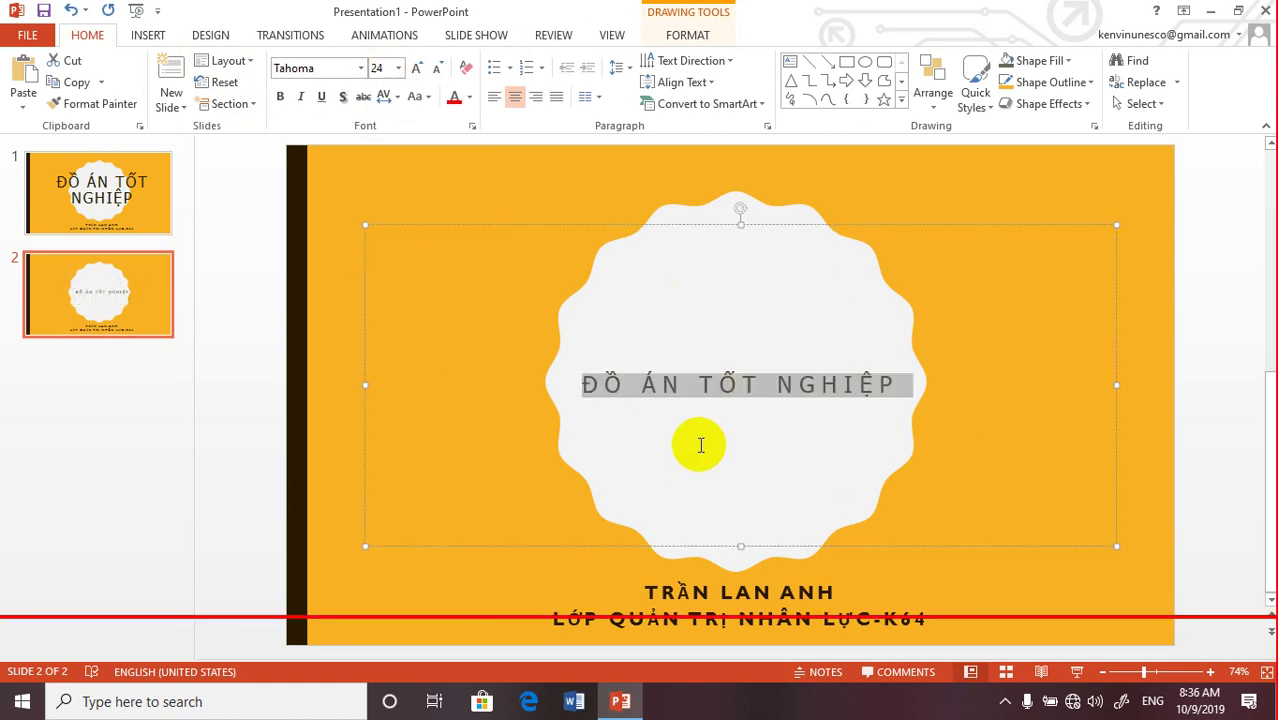
{"action": "key", "text": "Right"}
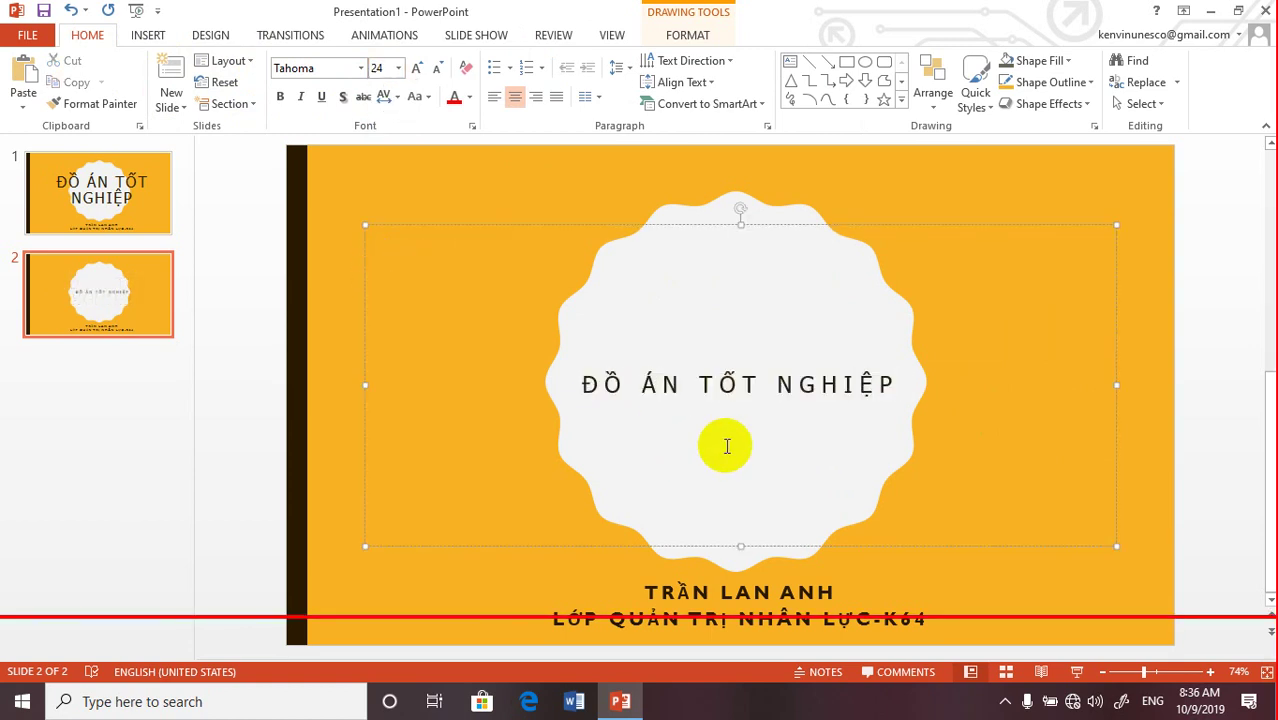
- Delete slide 2's subtitle text and its empty placeholder
{"action": "left_click", "coordinate": [697, 592]}
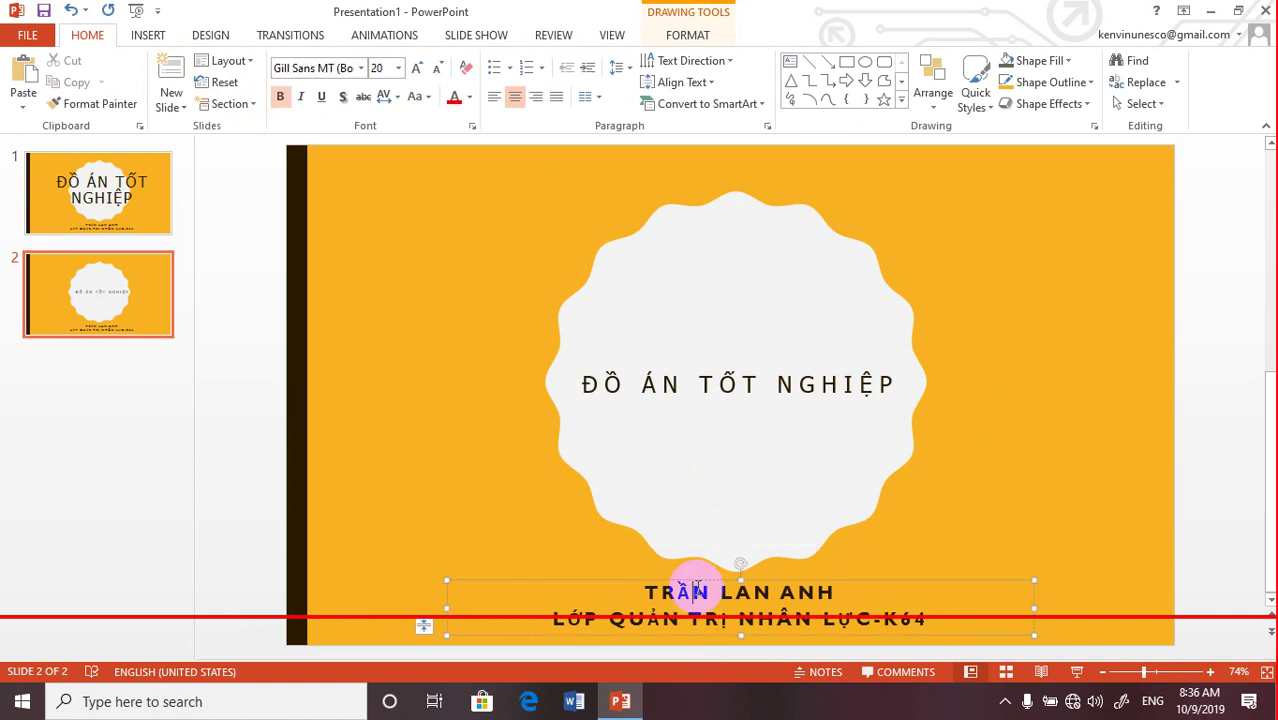
{"action": "left_click", "coordinate": [523, 580]}
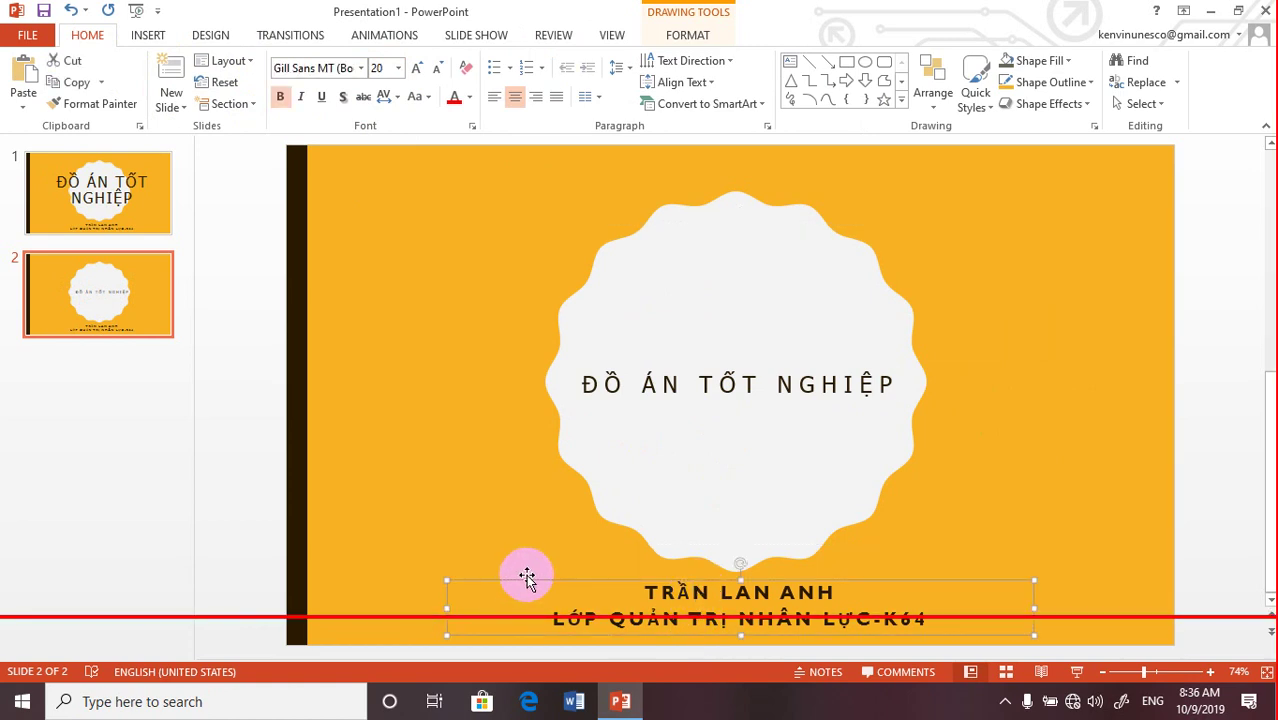
{"action": "key", "text": "Delete"}
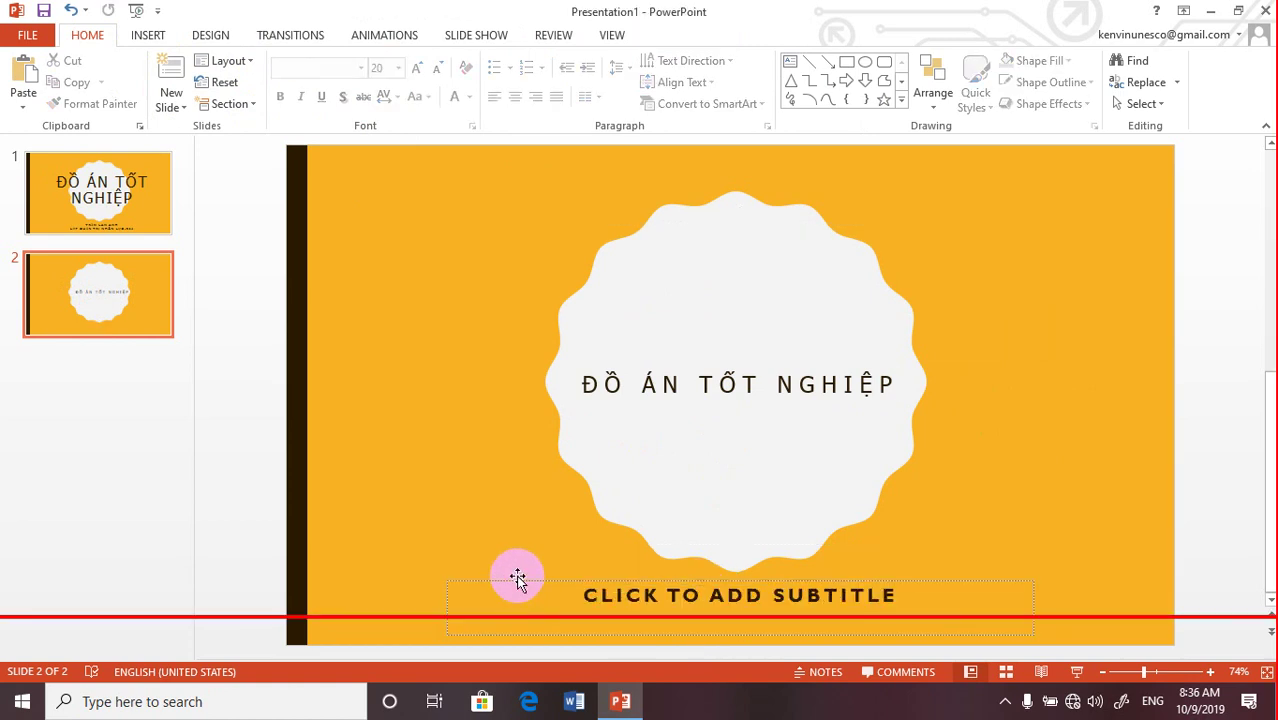
{"action": "left_click", "coordinate": [517, 578]}
{"action": "key", "text": "Delete"}
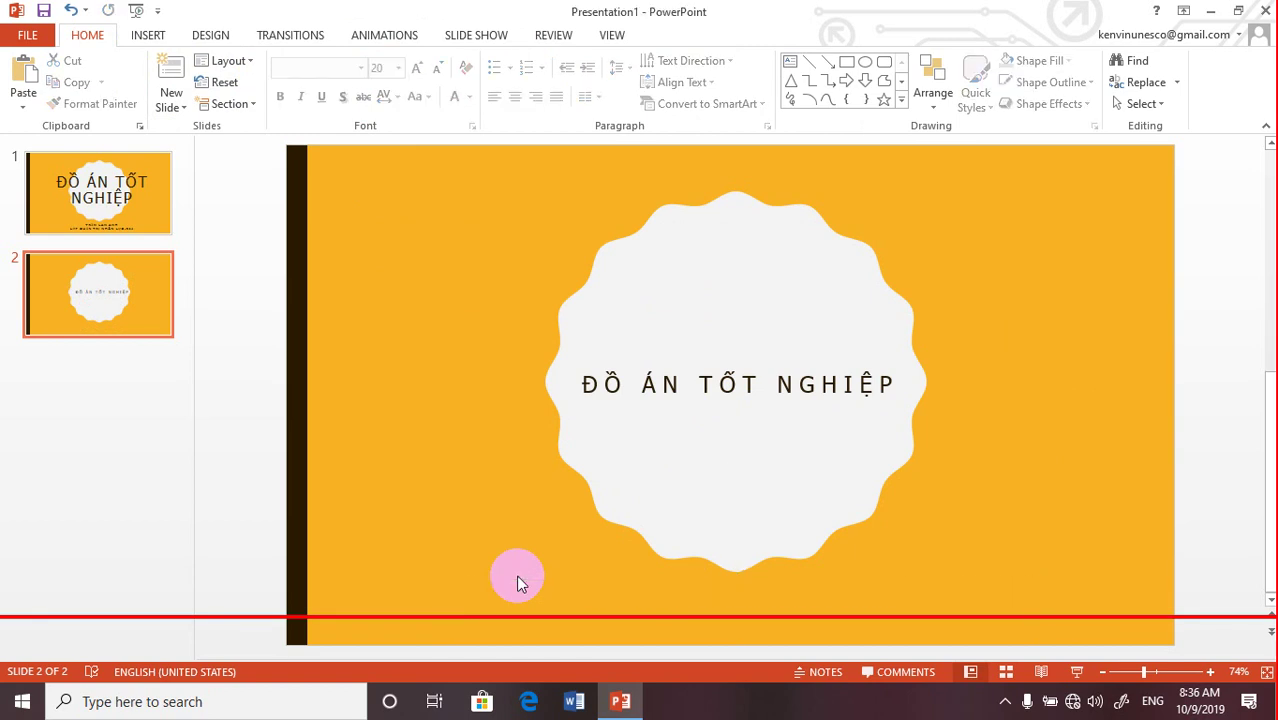
- Drag the bottom of slide 2's title box upward so the title sits near the badge top
{"action": "double_click", "coordinate": [650, 383]}
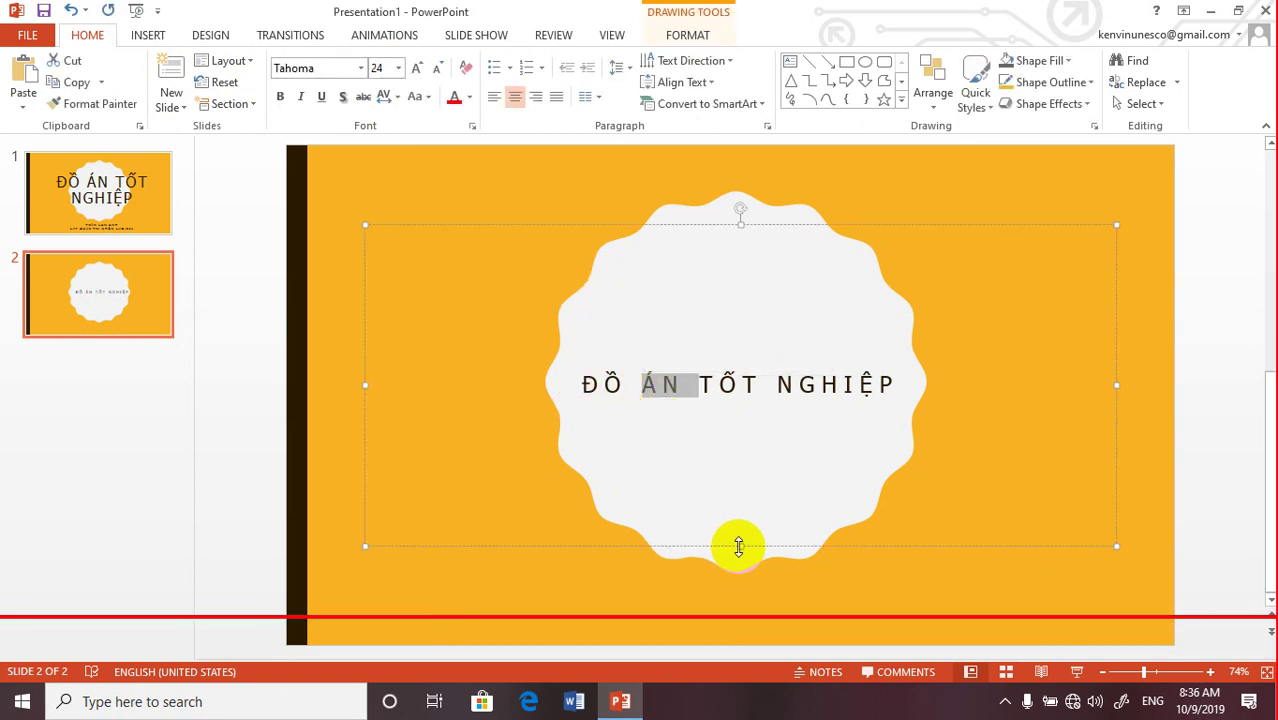
{"action": "left_click_drag", "start_coordinate": [738, 546], "coordinate": [745, 322]}
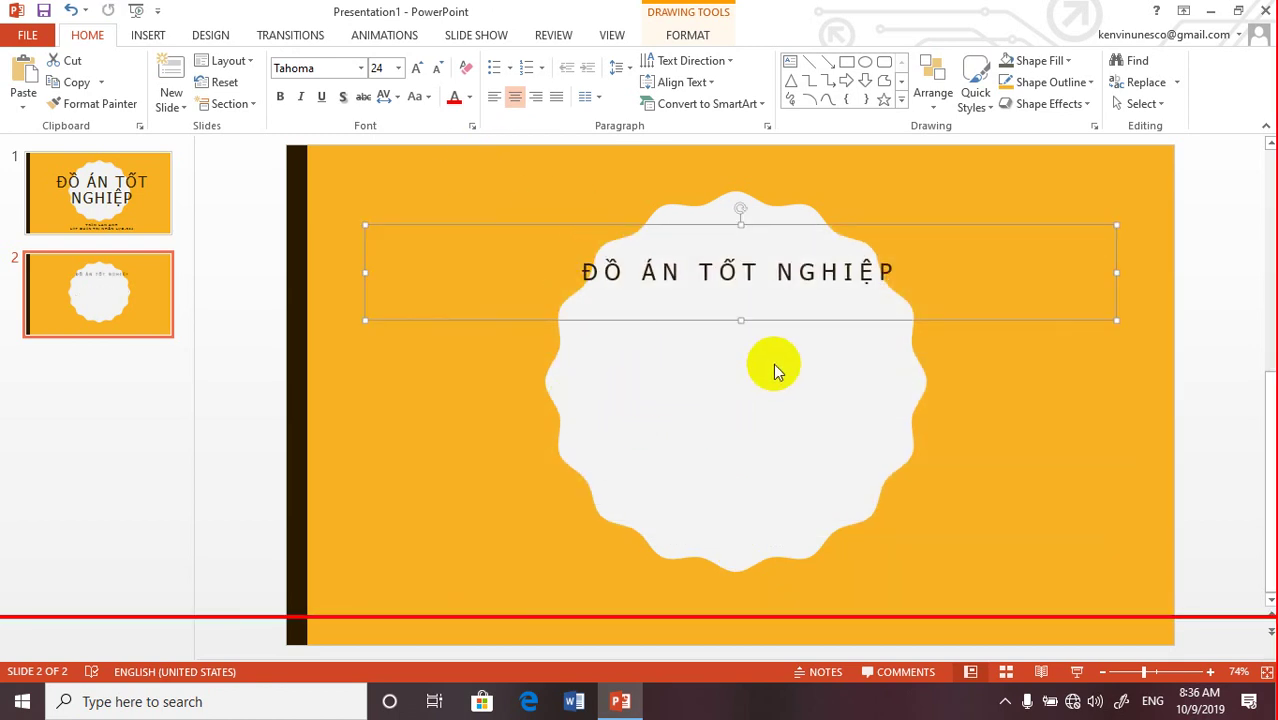
{"action": "left_click", "coordinate": [791, 66]}
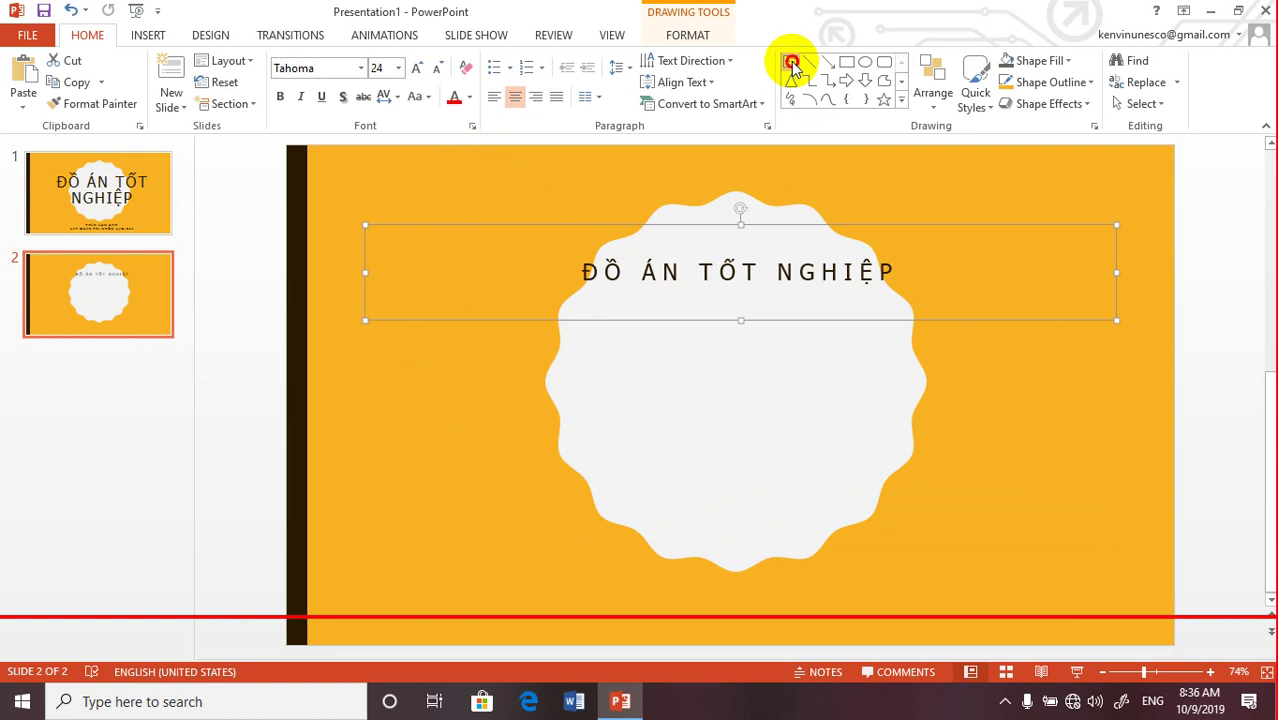
- Add a text box reading 'QUẢN TRỊ NHÂN LỰC TẠI XÃ PHƯỜNG' and centre it in the badge below the title
{"action": "left_click", "coordinate": [368, 372]}
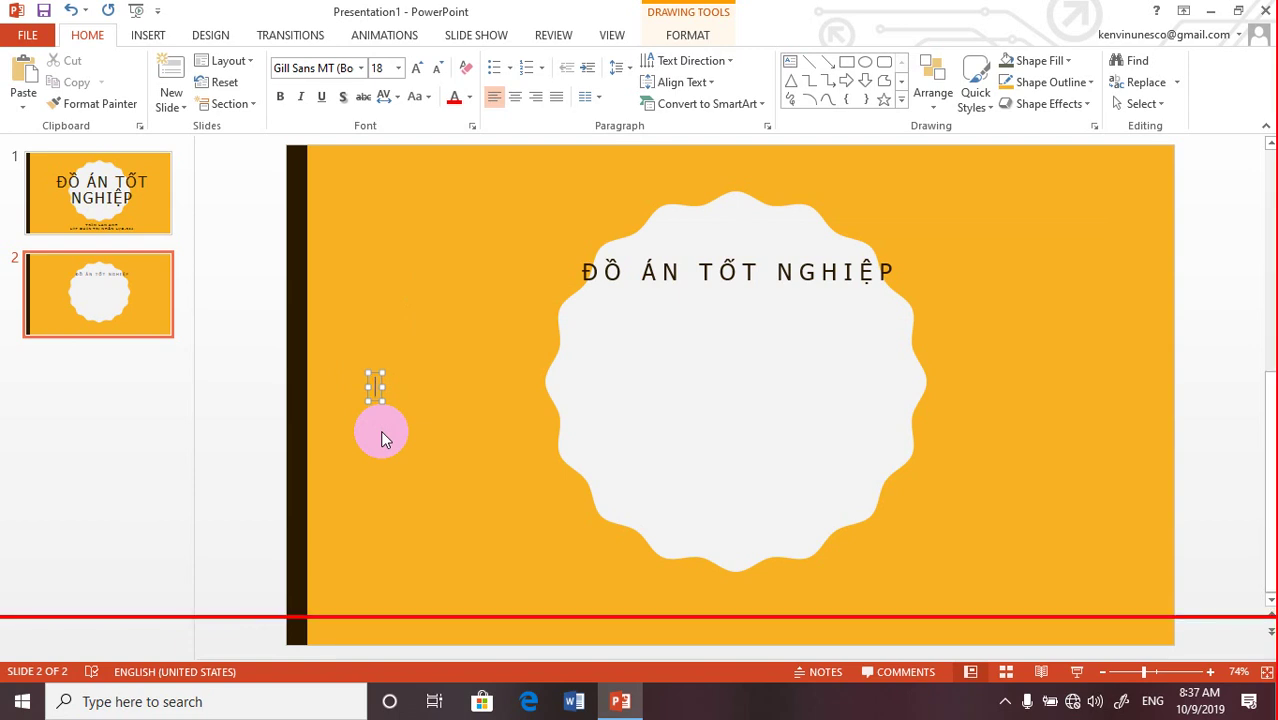
{"action": "type", "text": "QUAN"}
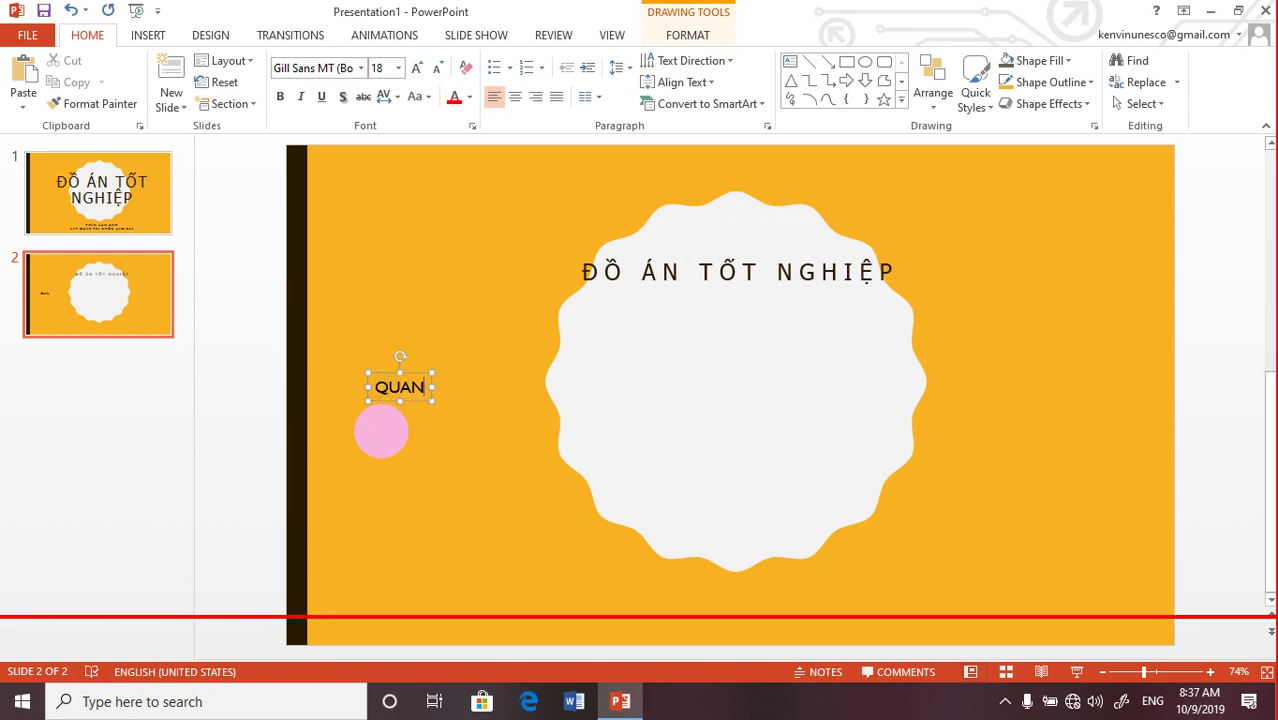
{"action": "type", "text": "r"}
{"action": "type", "text": "N"}
{"action": "type", "text": "HA"}
{"action": "type", "text": " LỰC"}
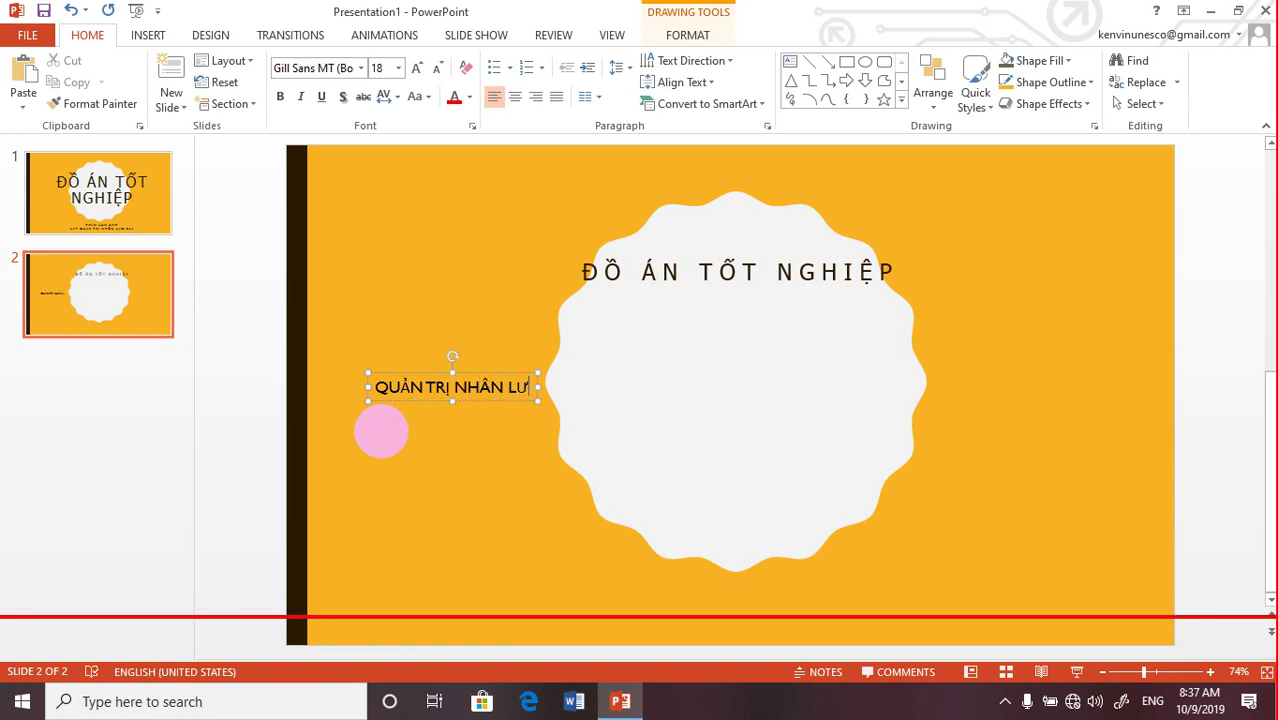
{"action": "type", "text": " TAẠI"}
{"action": "type", "text": " XA"}
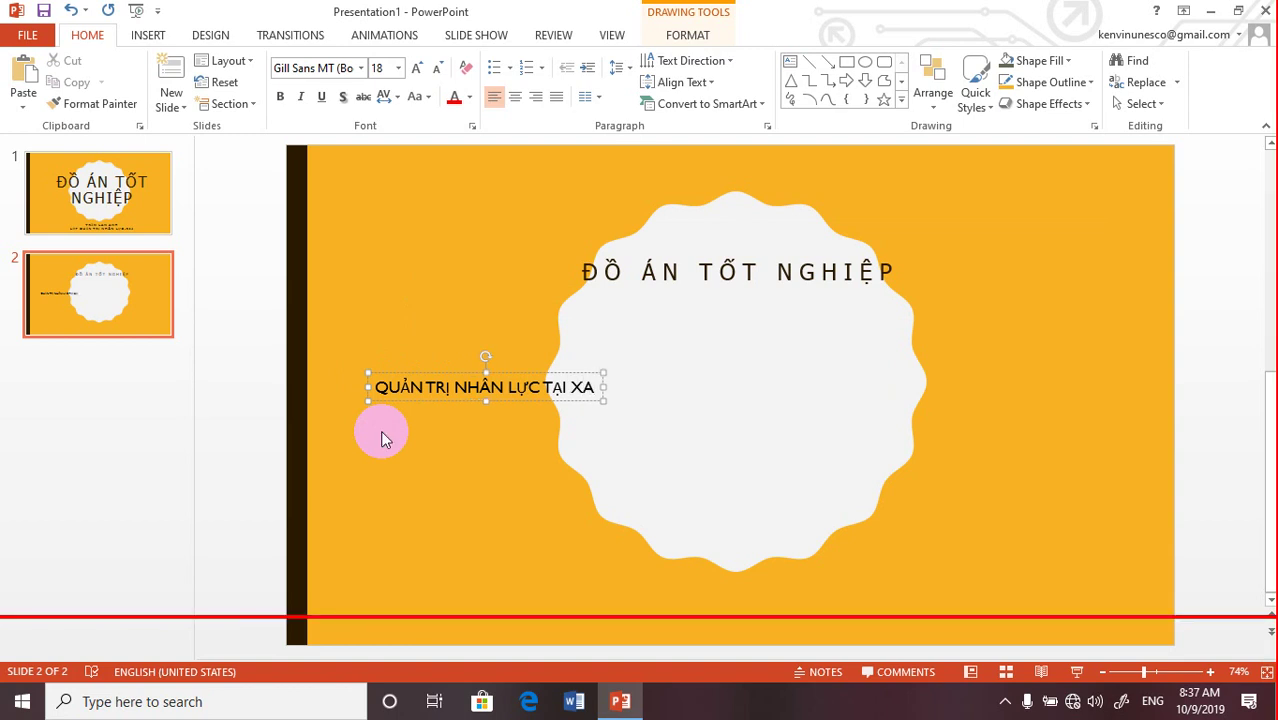
{"action": "type", "text": "x"}
{"action": "type", "text": " PH"}
{"action": "type", "text": "ƯƠNG"}
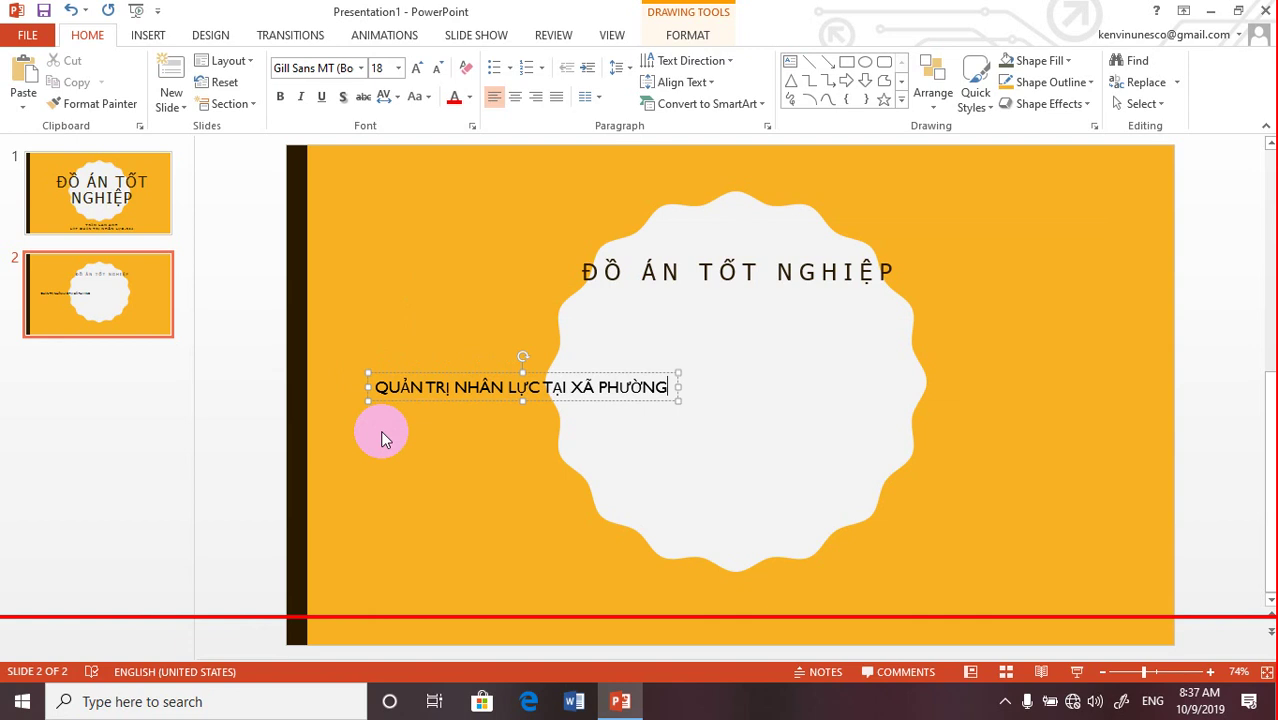
{"action": "type", "text": "f"}
{"action": "left_click_drag", "start_coordinate": [370, 373], "coordinate": [388, 369]}
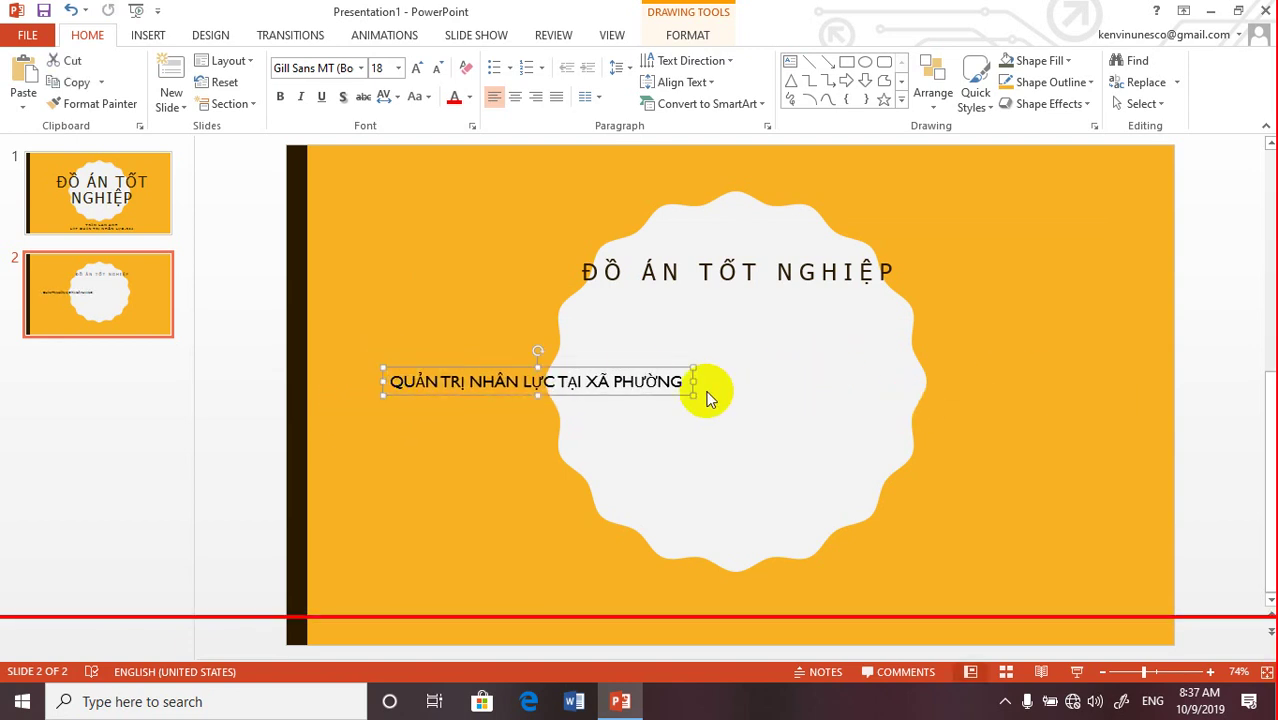
{"action": "left_click_drag", "start_coordinate": [491, 364], "coordinate": [855, 347]}
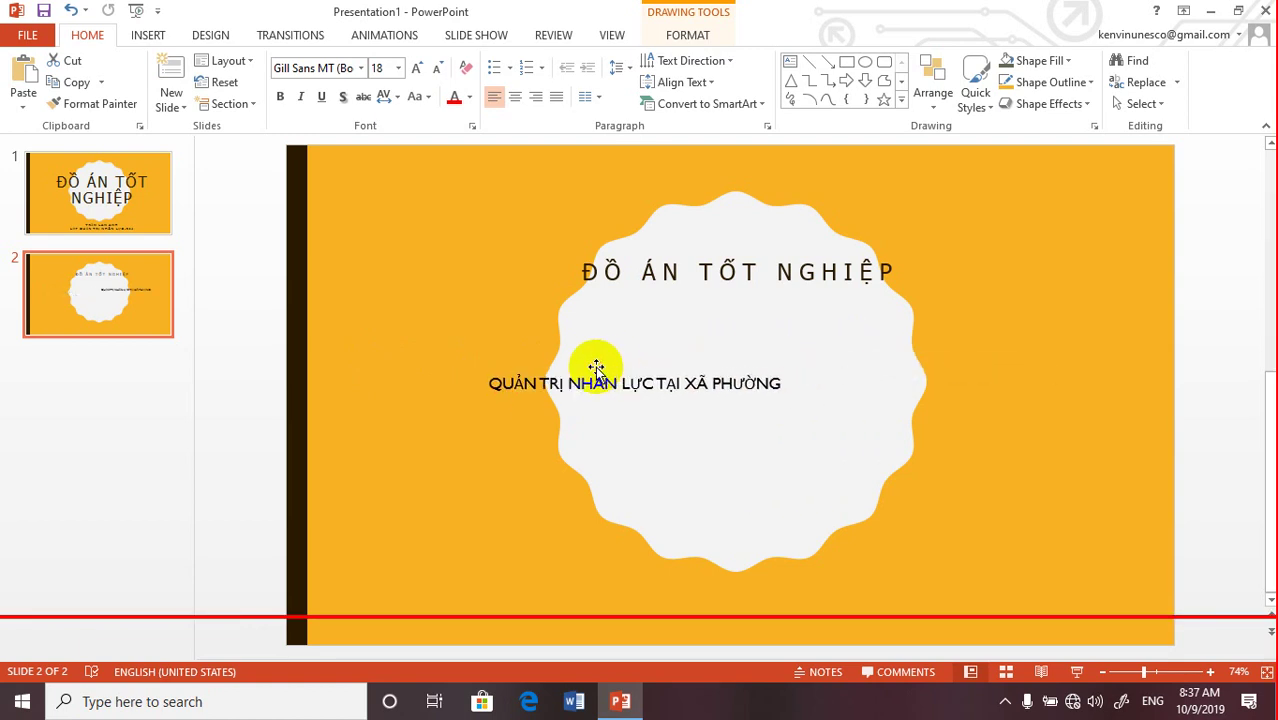
{"action": "mouse_move", "coordinate": [855, 347]}
{"action": "left_mouse_down"}
{"action": "mouse_move", "coordinate": [570, 367]}
{"action": "mouse_move", "coordinate": [648, 365]}
{"action": "left_mouse_up"}
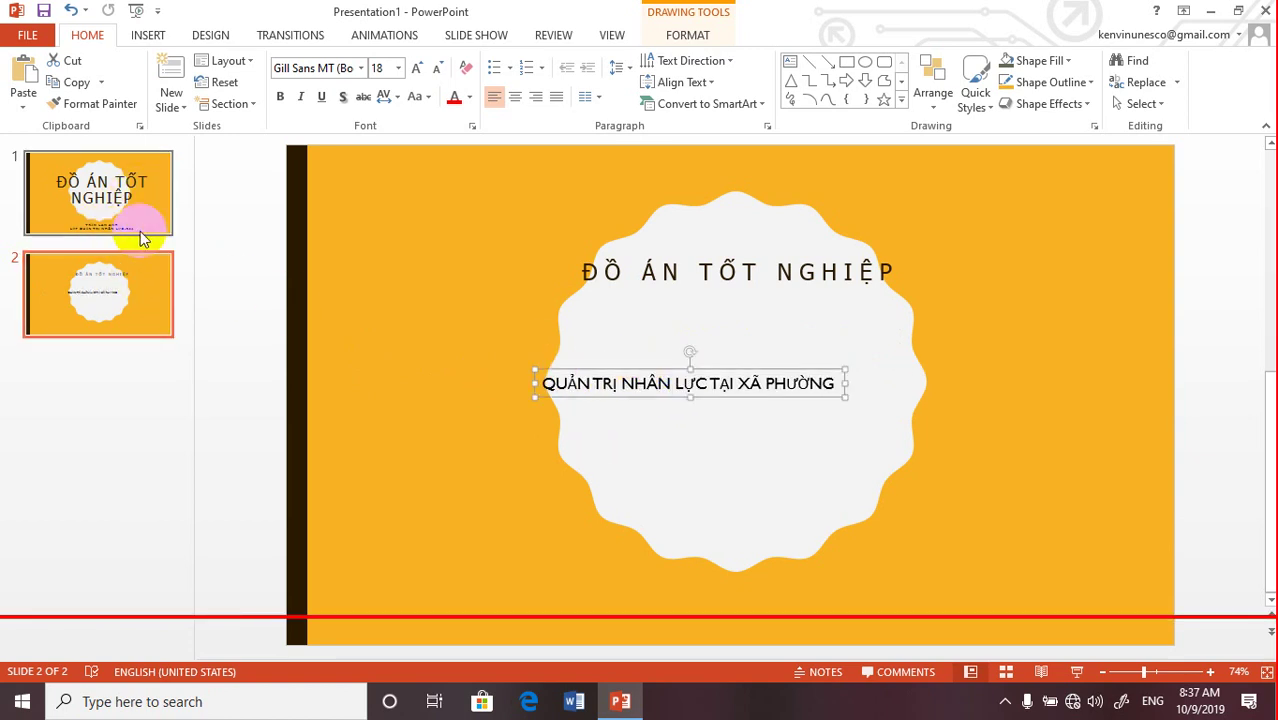
- Open slide 1's slide actions, dismiss them unused, and return to slide 2
{"action": "left_click", "coordinate": [65, 290]}
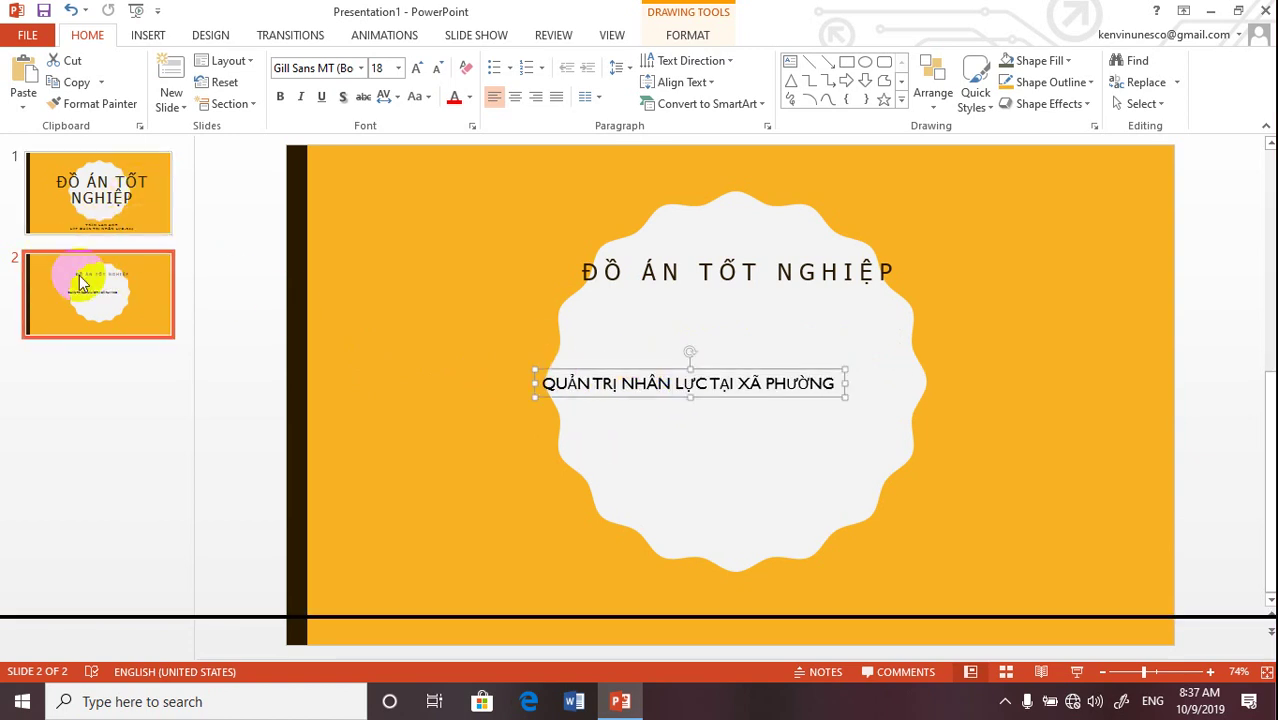
{"action": "right_click", "coordinate": [120, 218]}
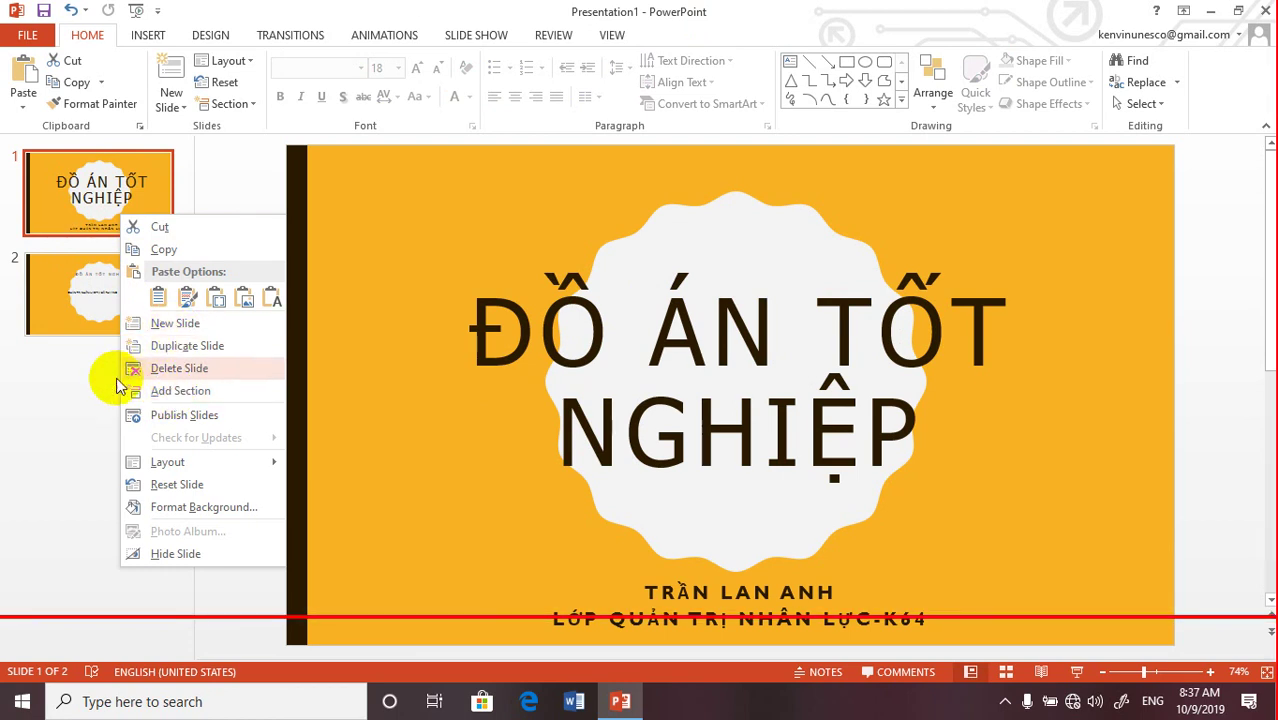
{"action": "left_click", "coordinate": [80, 408]}
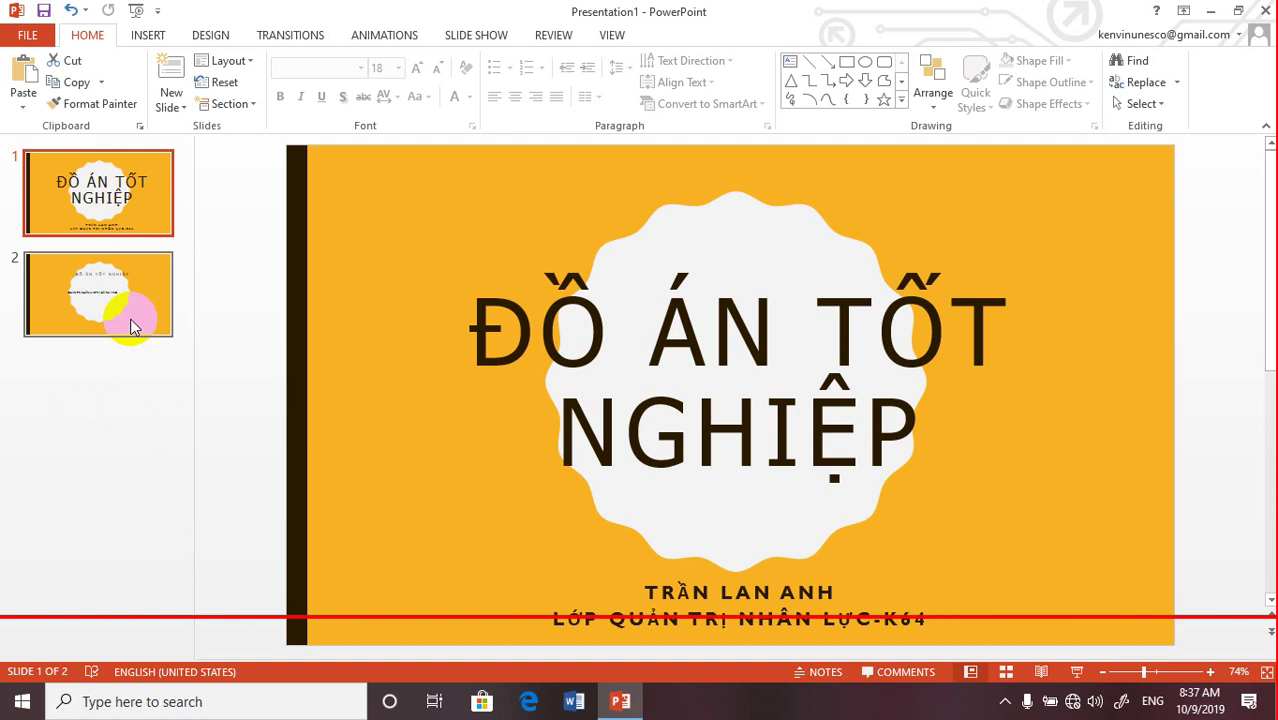
{"action": "left_click", "coordinate": [133, 326]}
- Widen the 'QUẢN TRỊ NHÂN LỰC TẠI XÃ PHƯỜNG' text box slightly to the right
{"action": "left_click", "coordinate": [683, 385]}
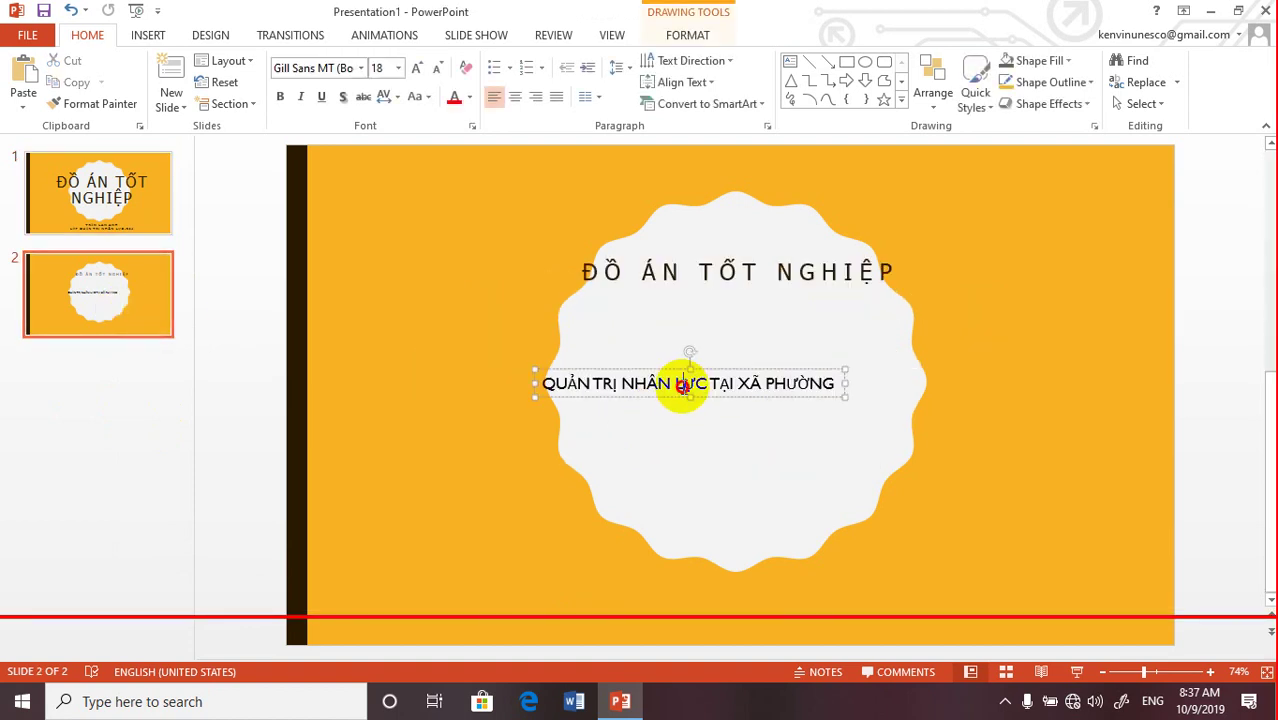
{"action": "triple_click", "coordinate": [683, 385]}
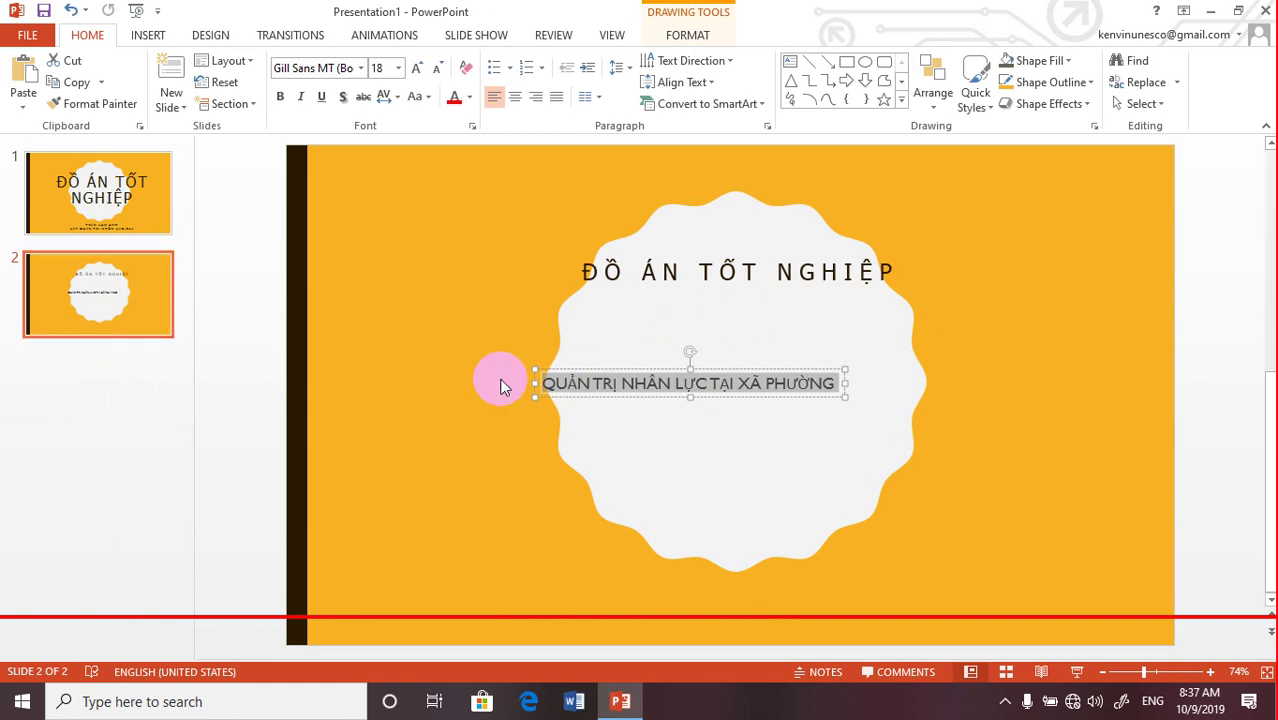
{"action": "left_click", "coordinate": [502, 420]}
{"action": "left_click", "coordinate": [670, 385]}
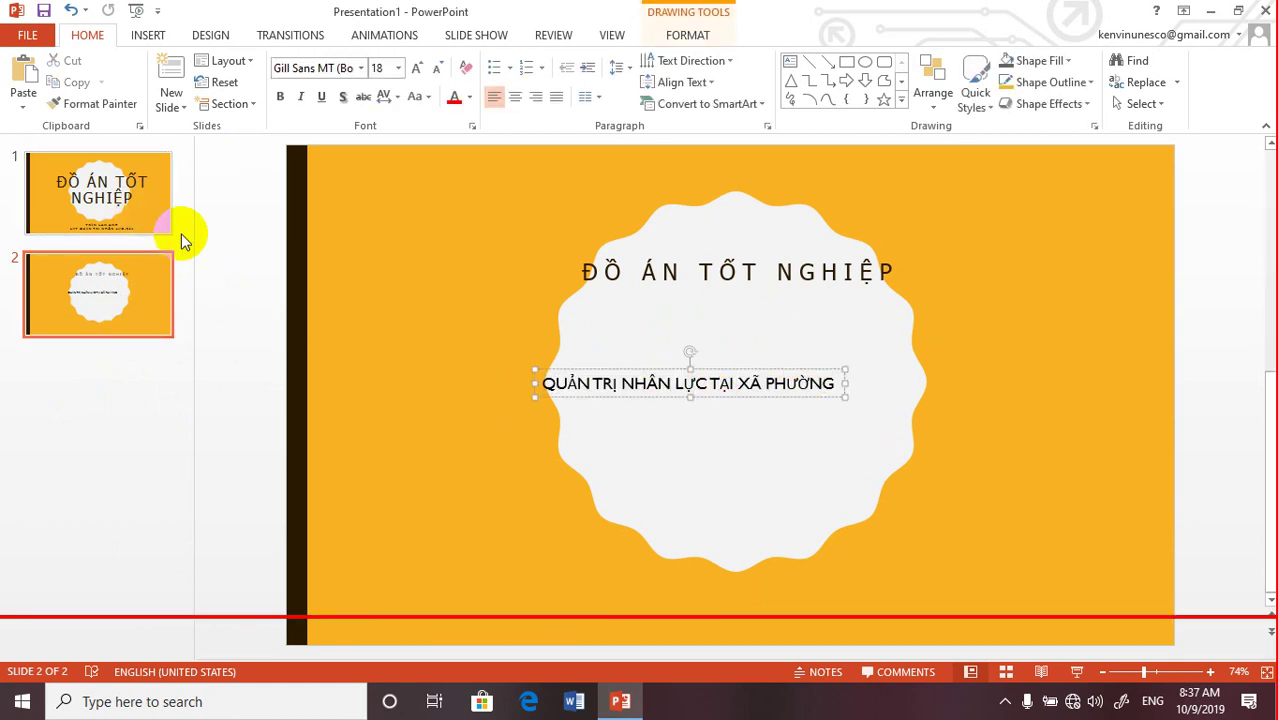
{"action": "mouse_move", "coordinate": [847, 383]}
{"action": "left_mouse_down"}
{"action": "mouse_move", "coordinate": [929, 383]}
{"action": "mouse_move", "coordinate": [849, 383]}
{"action": "left_mouse_up"}
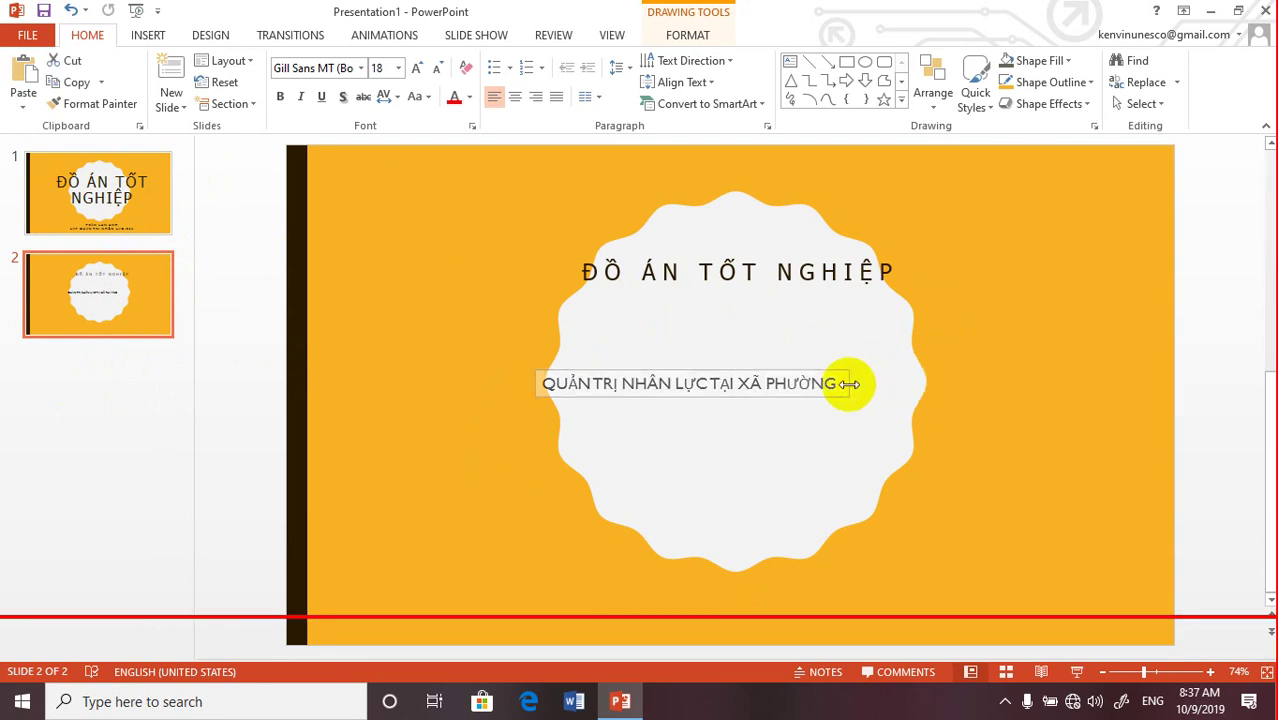
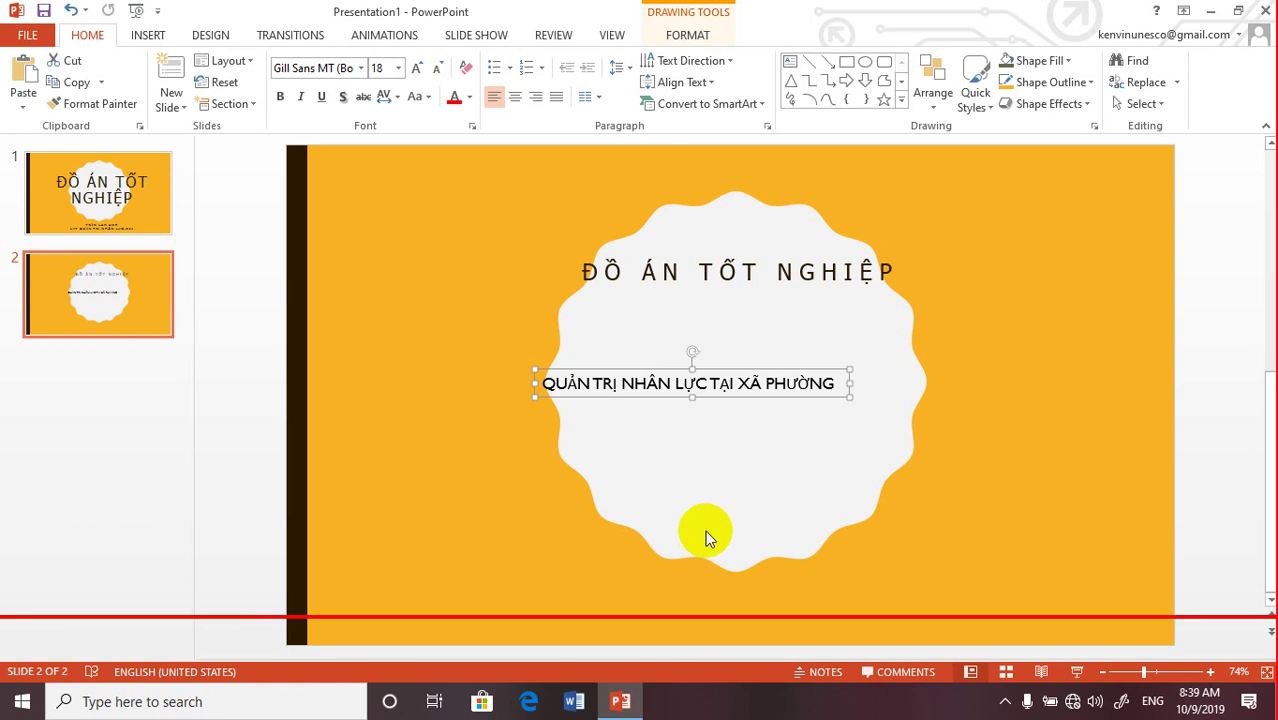
- Move the subtitle box up toward the title and widen it to the right
{"action": "left_click", "coordinate": [815, 202]}
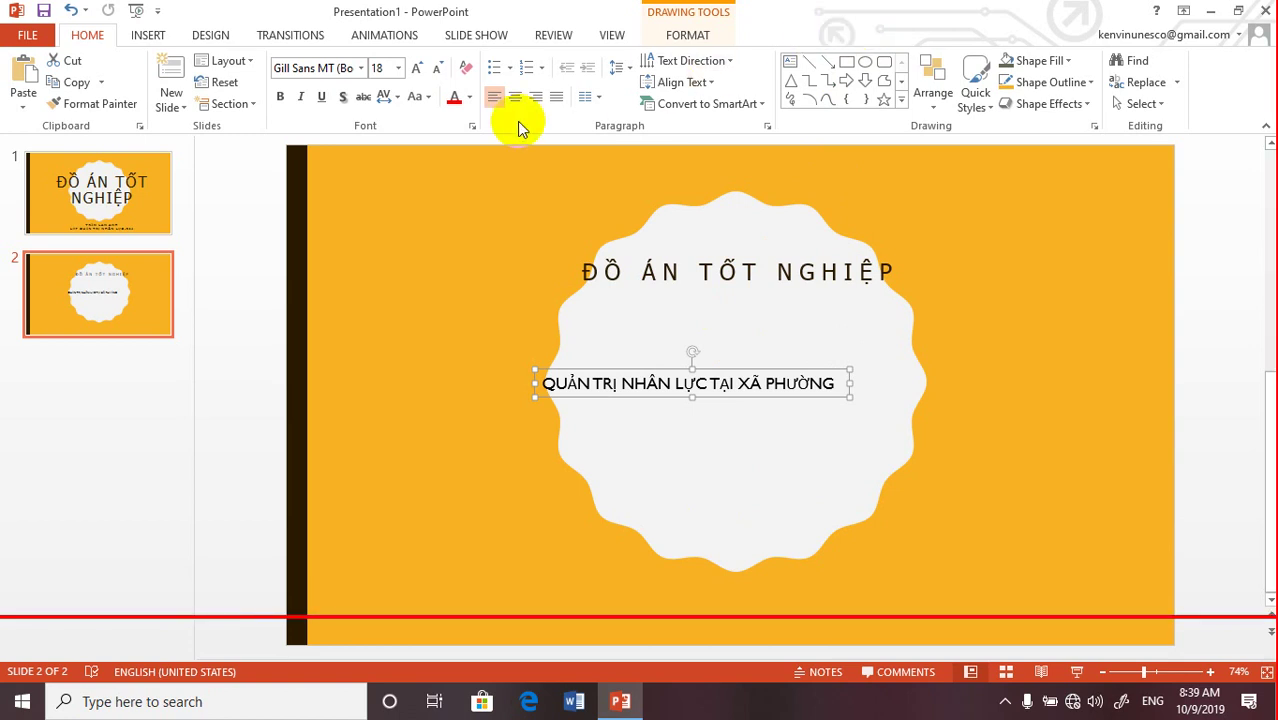
{"action": "left_click_drag", "start_coordinate": [651, 379], "coordinate": [656, 314]}
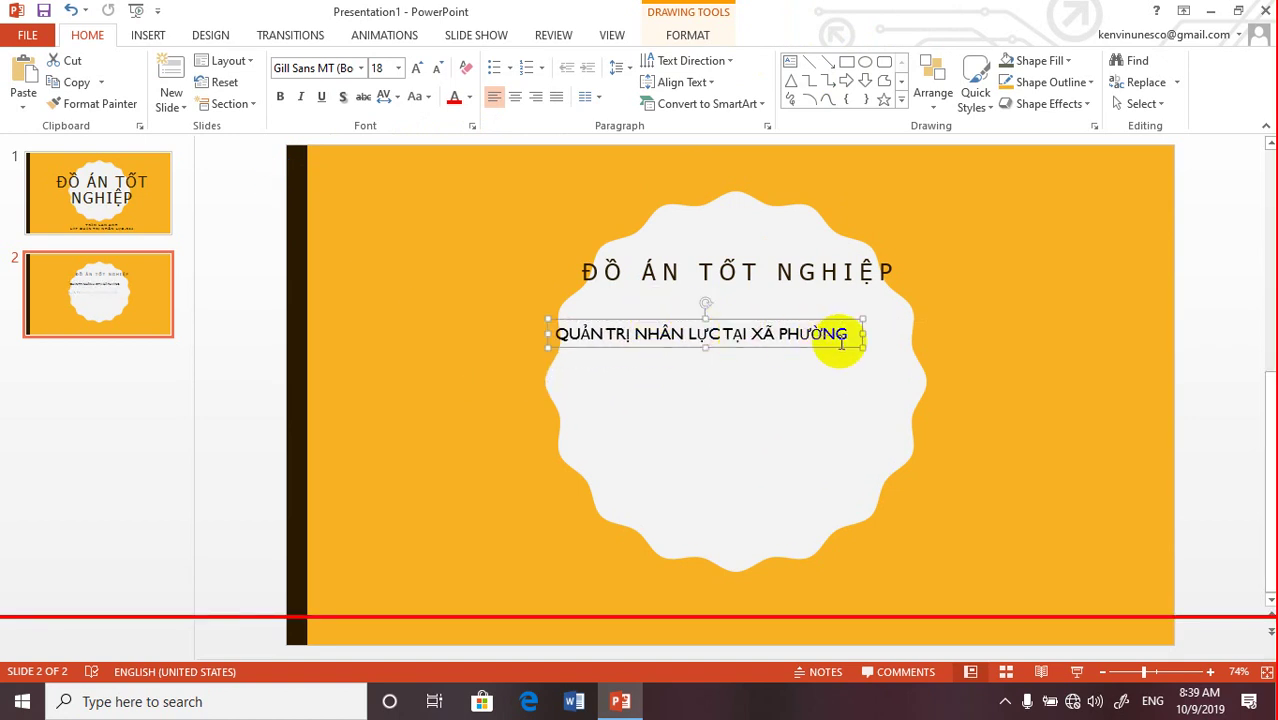
{"action": "left_click_drag", "start_coordinate": [866, 348], "coordinate": [960, 382]}
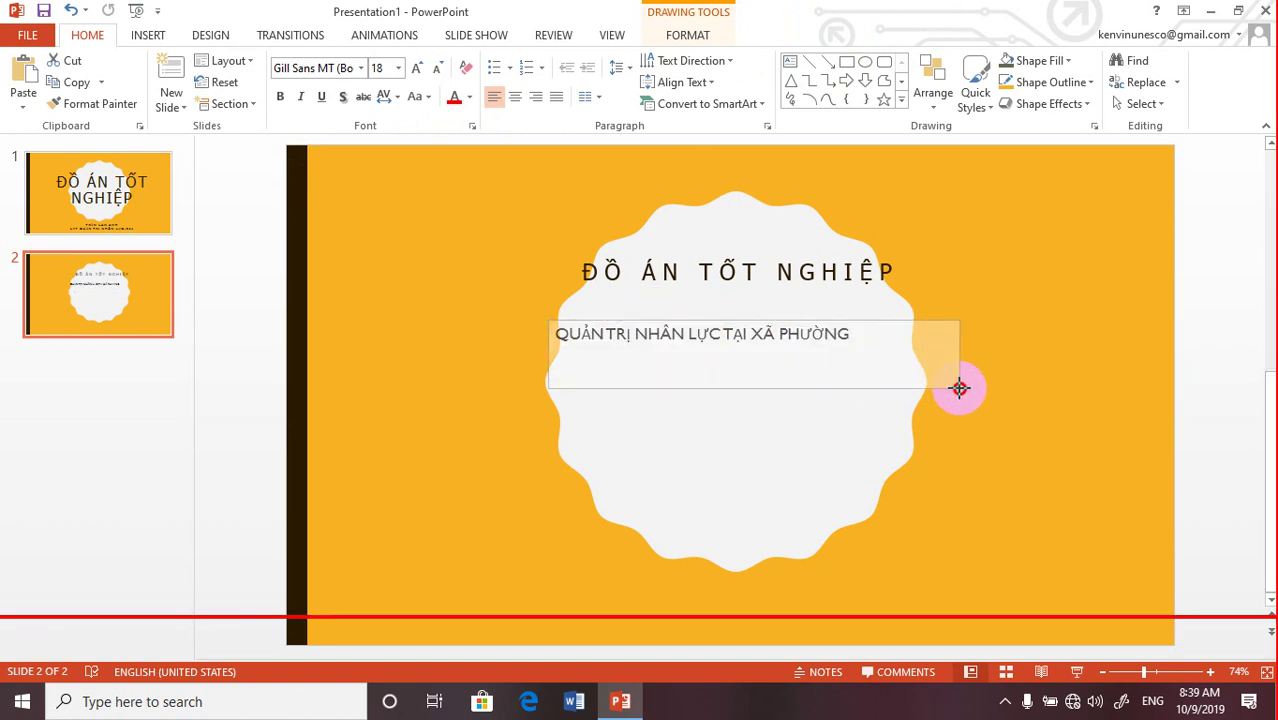
- Set the subtitle 'QUẢN TRỊ NHÂN LỰC TẠI XÃ PHƯỜNG' to 24 pt
{"action": "triple_click", "coordinate": [815, 338]}
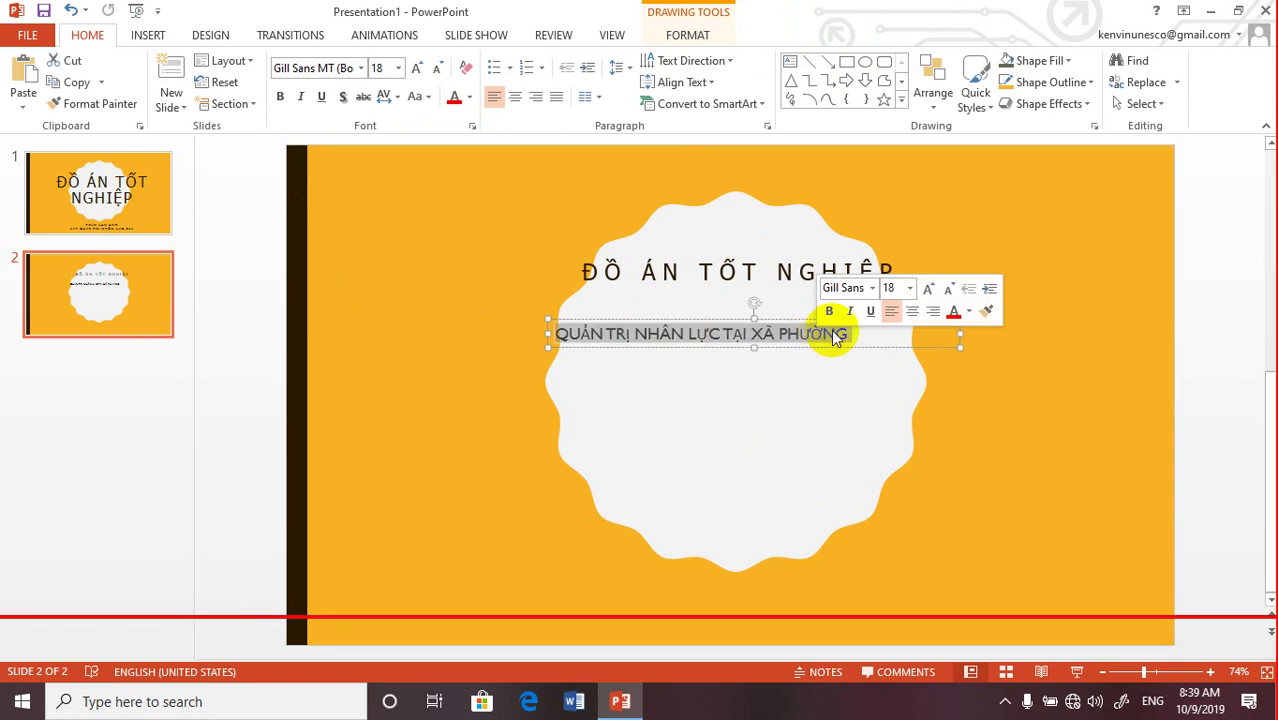
{"action": "key", "text": "ctrl+shift+period"}
{"action": "key", "text": "ctrl+shift+period"}
{"action": "key", "text": "ctrl+shift+comma"}
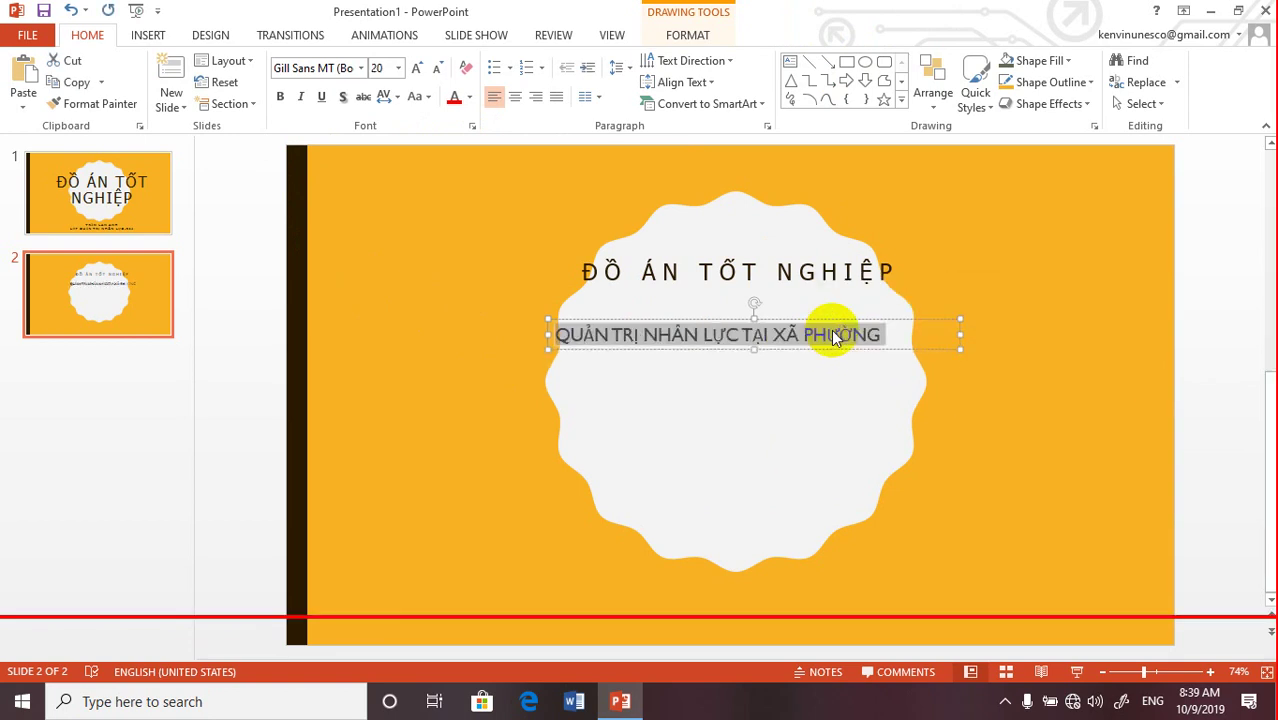
{"action": "key", "text": "ctrl+shift+period"}
{"action": "key", "text": "ctrl+shift+period"}
{"action": "key", "text": "ctrl+shift+comma"}
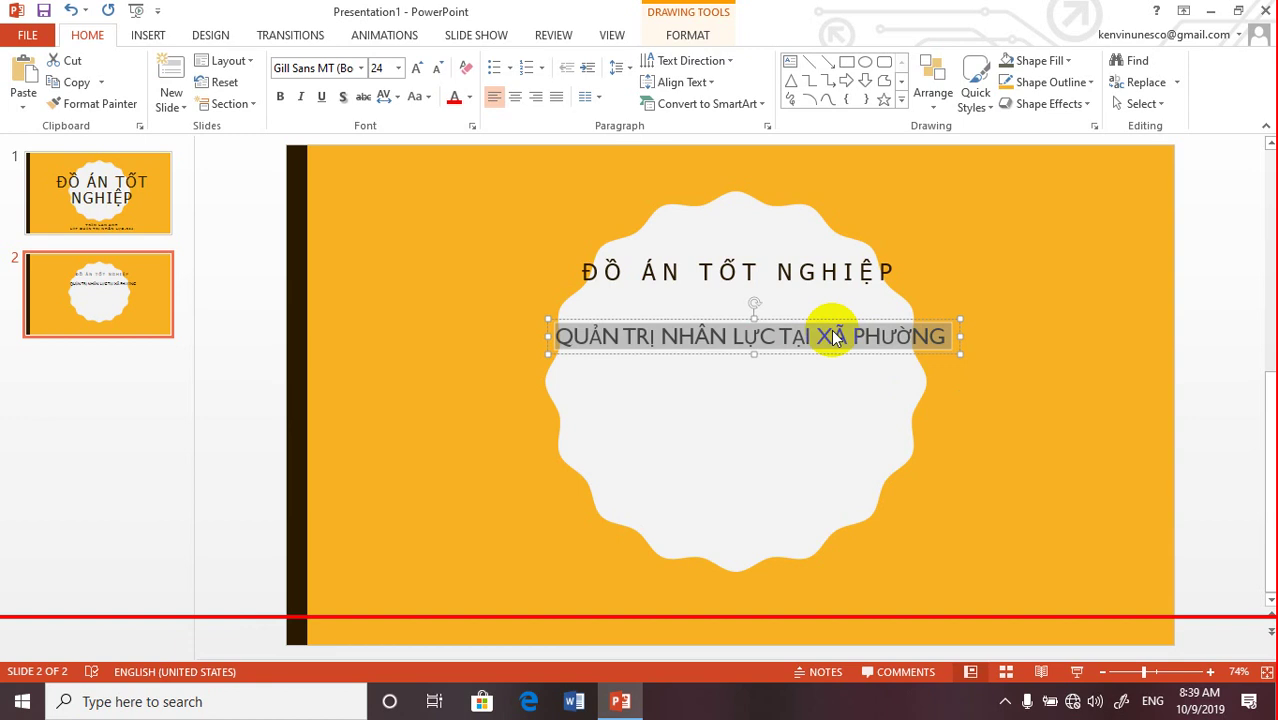
{"action": "key", "text": "ctrl+shift+period"}
{"action": "key", "text": "ctrl+shift+comma"}
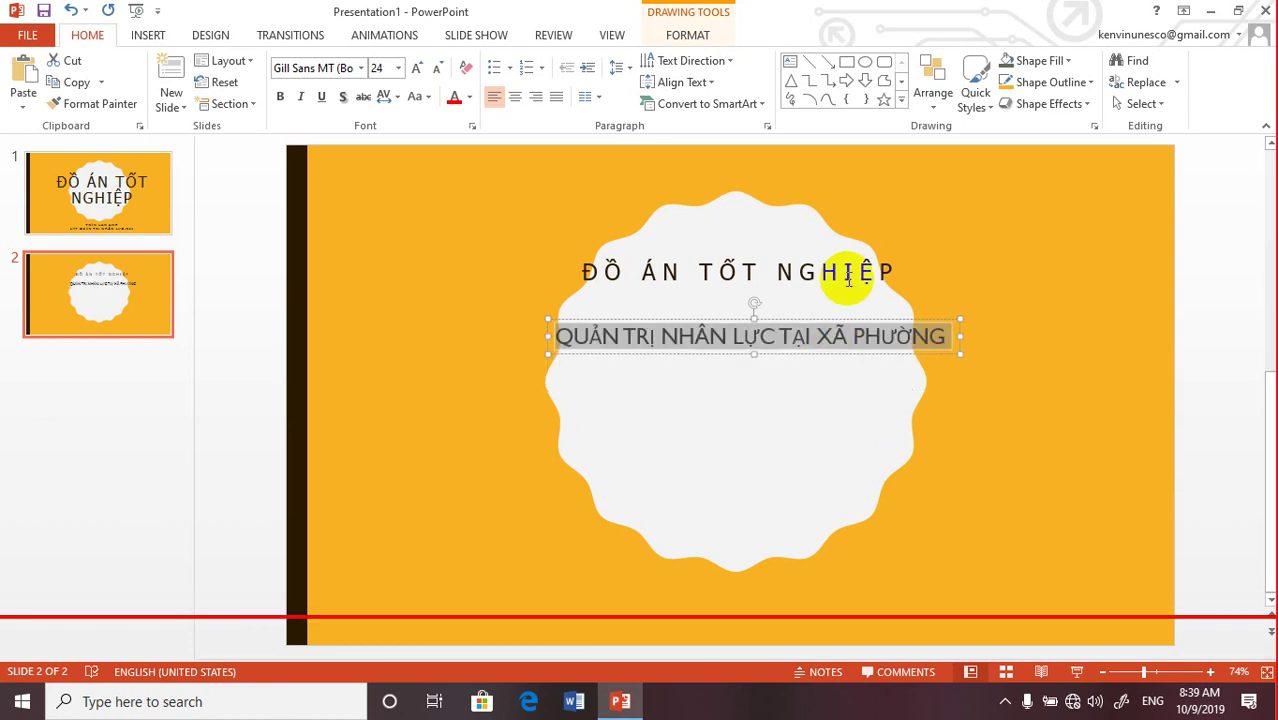
- Shift the subtitle box up and left so it sits directly under the title
{"action": "left_click_drag", "start_coordinate": [702, 319], "coordinate": [693, 318]}
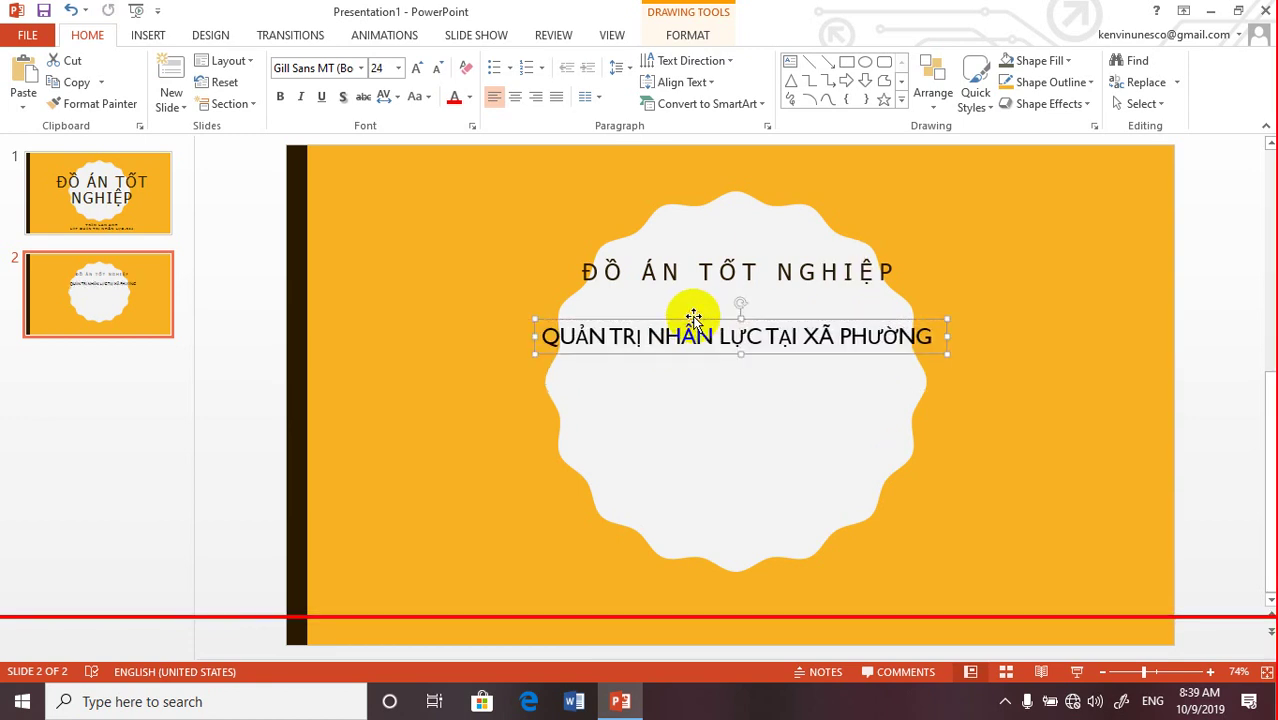
{"action": "triple_click", "coordinate": [695, 334]}
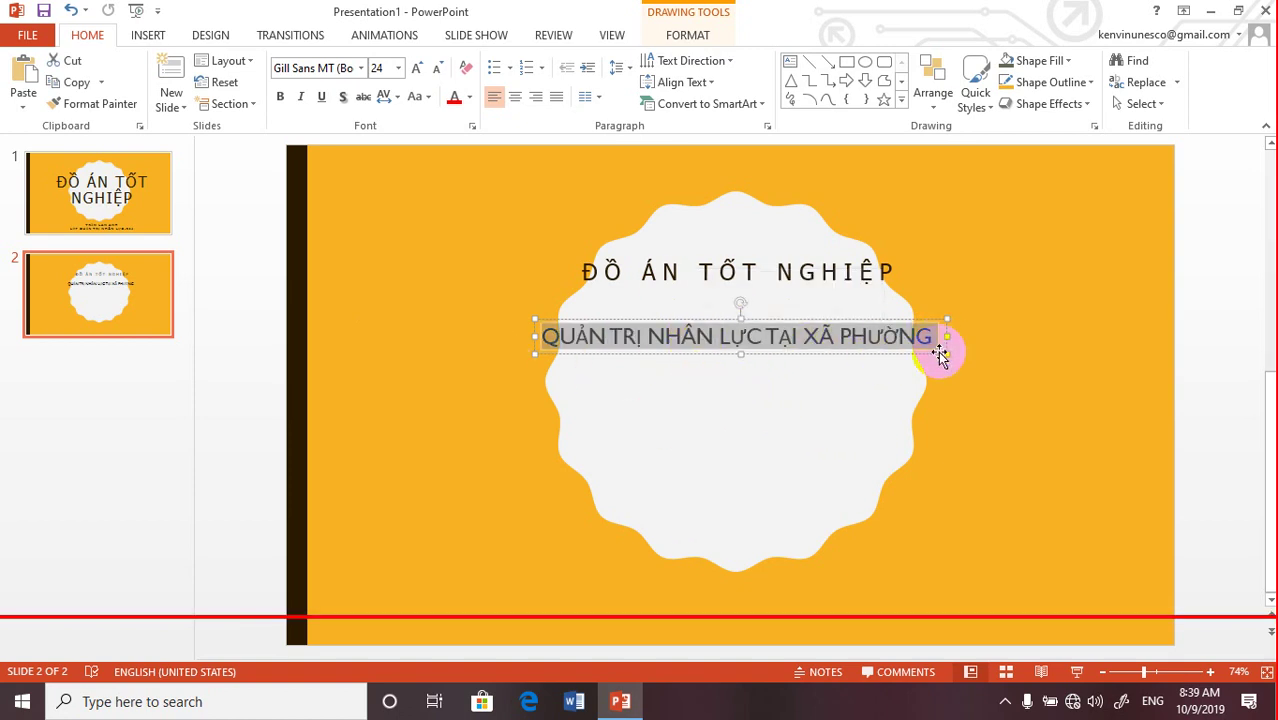
{"action": "left_click", "coordinate": [676, 376]}
{"action": "double_click", "coordinate": [666, 335]}
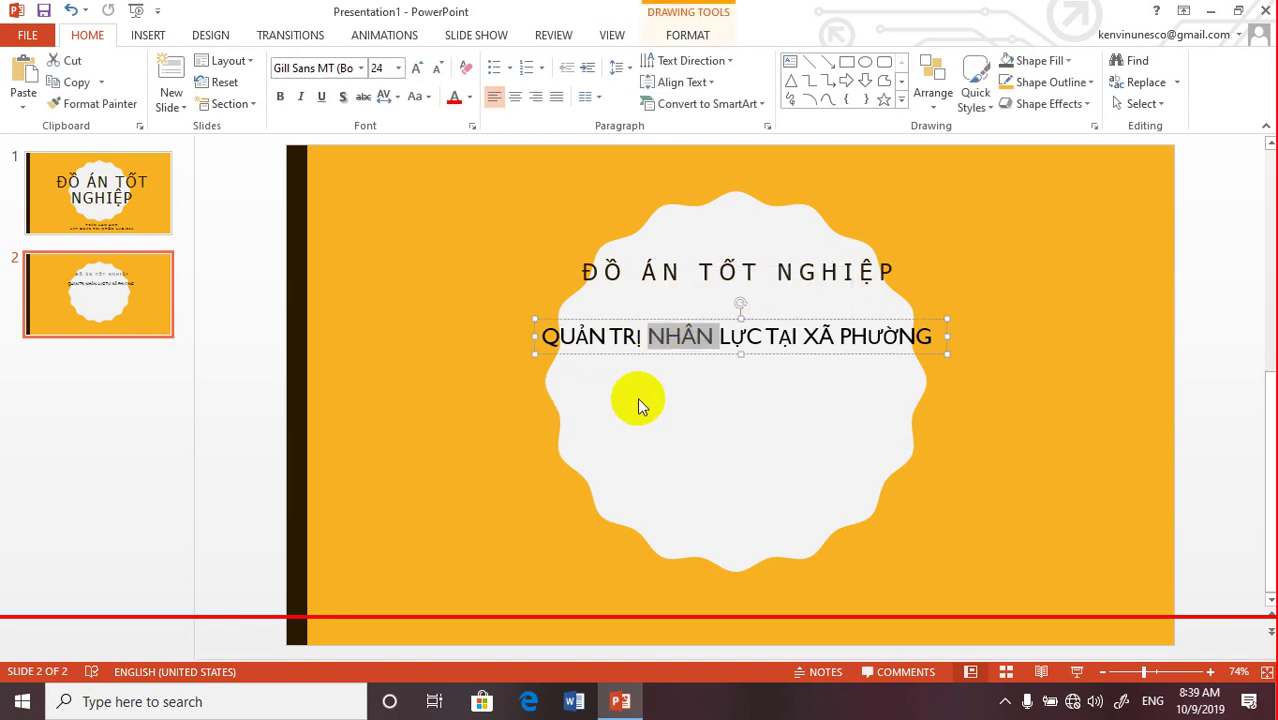
{"action": "mouse_move", "coordinate": [556, 334]}
{"action": "left_mouse_down"}
{"action": "mouse_move", "coordinate": [540, 304]}
{"action": "mouse_move", "coordinate": [500, 304]}
{"action": "left_mouse_up"}
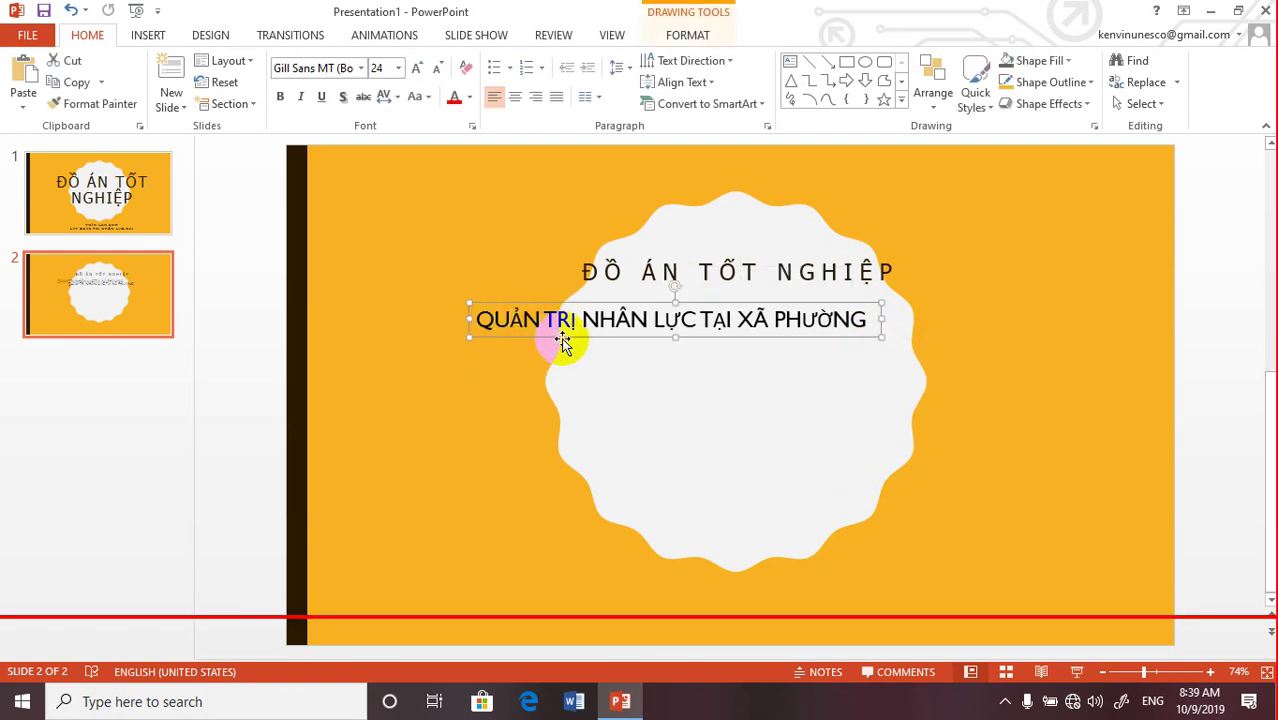
- Move the title ĐỒ ÁN TỐT NGHIỆP higher and give it the green outlined WordArt style
{"action": "double_click", "coordinate": [871, 326]}
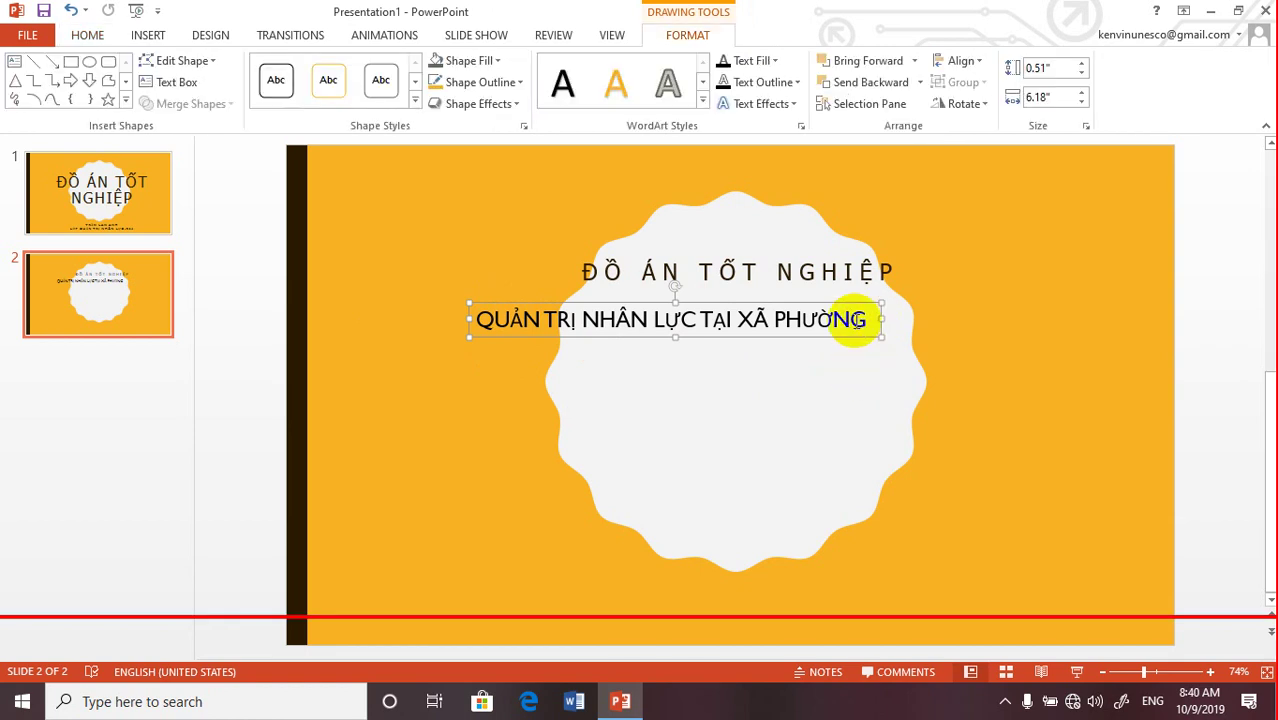
{"action": "left_click", "coordinate": [593, 251]}
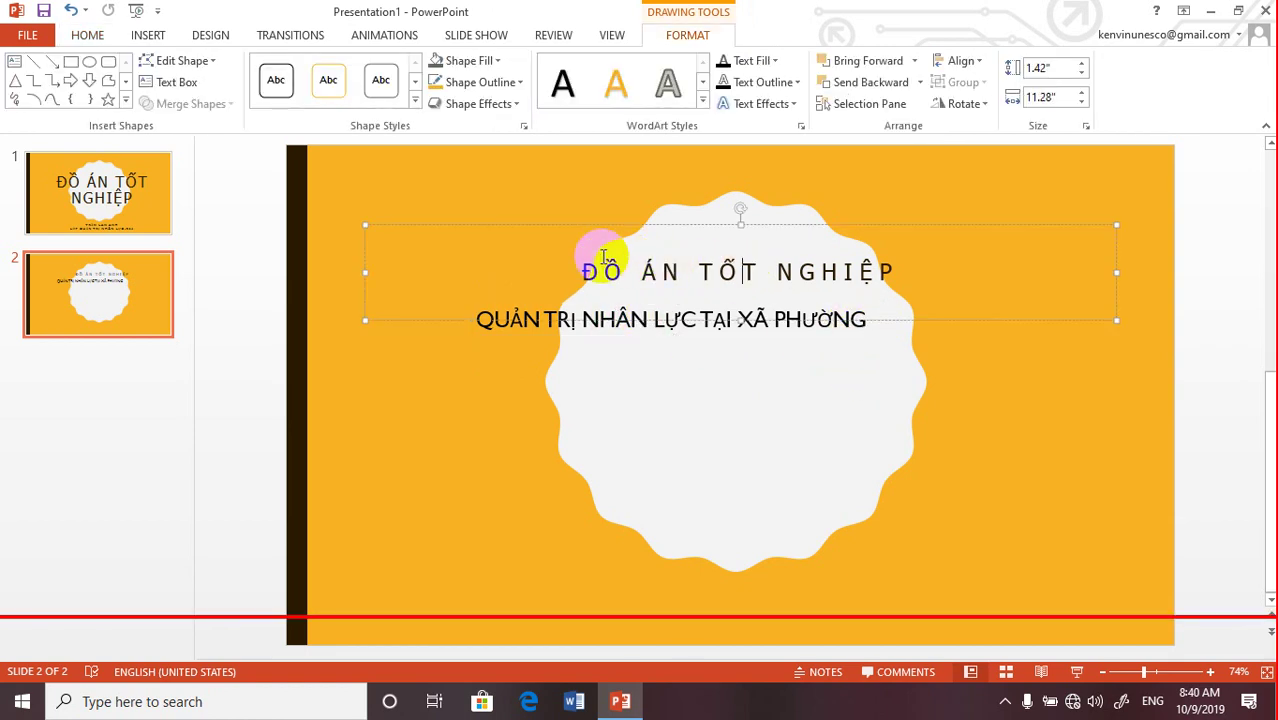
{"action": "left_click_drag", "start_coordinate": [626, 229], "coordinate": [595, 192]}
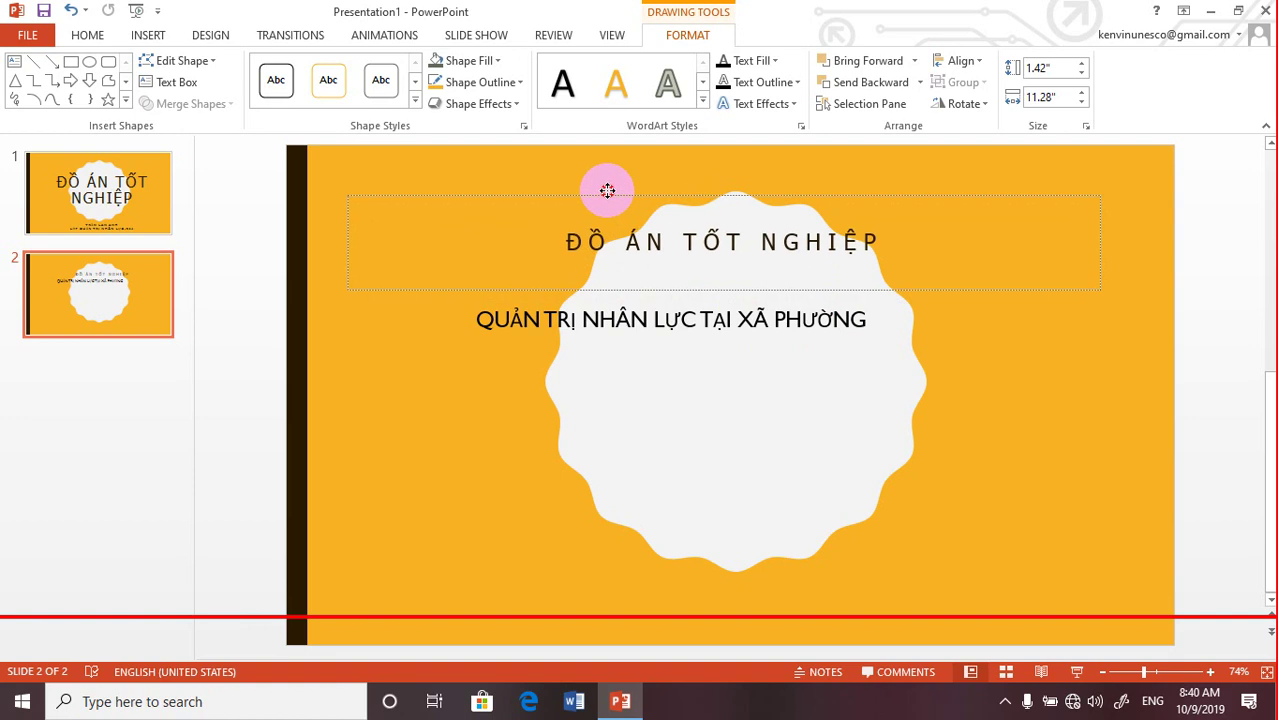
{"action": "left_click", "coordinate": [660, 90]}
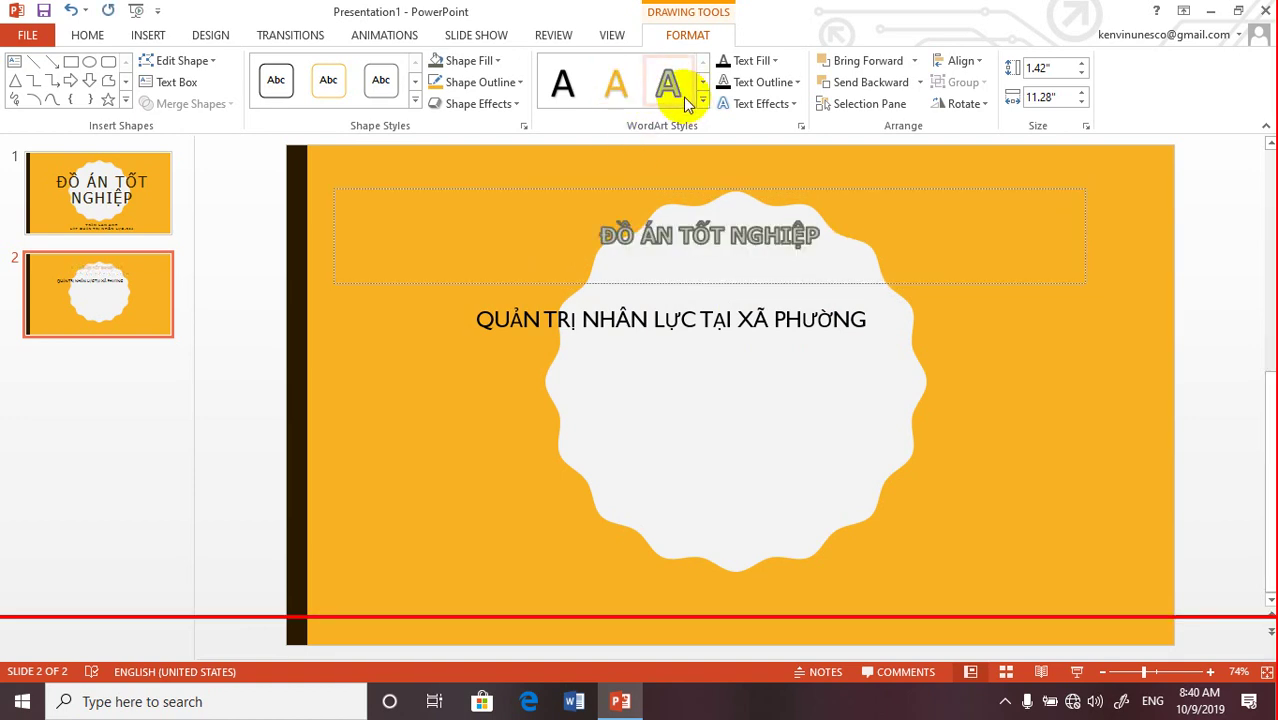
{"action": "left_click", "coordinate": [703, 100]}
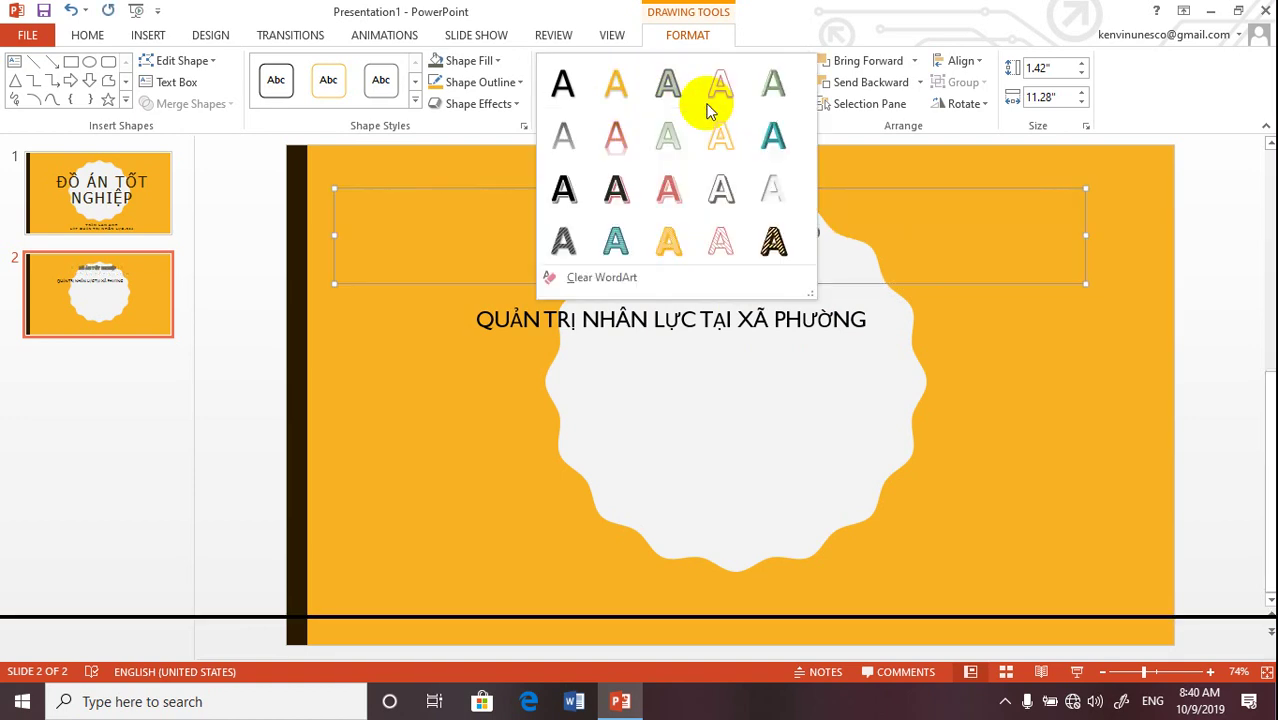
{"action": "left_click", "coordinate": [615, 240]}
- Nudge the subtitle box up just beneath the title
{"action": "left_click", "coordinate": [717, 324]}
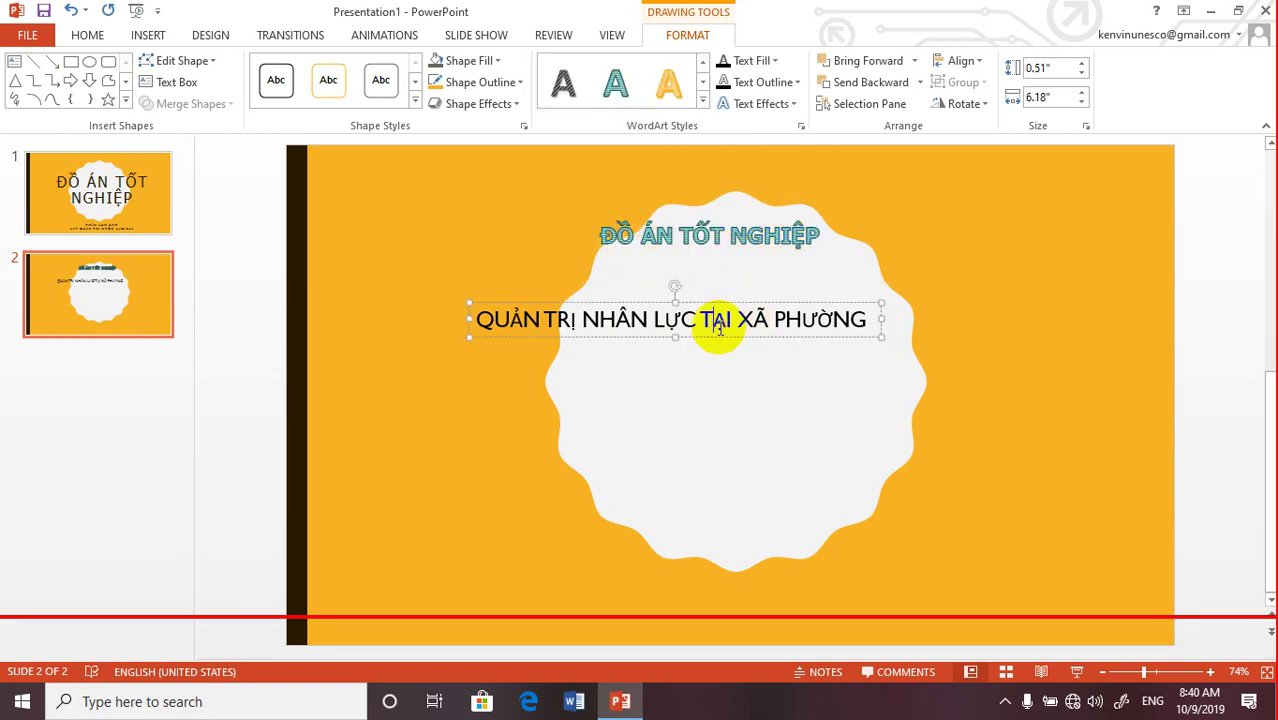
{"action": "left_click", "coordinate": [473, 316]}
{"action": "left_click_drag", "start_coordinate": [508, 297], "coordinate": [508, 278]}
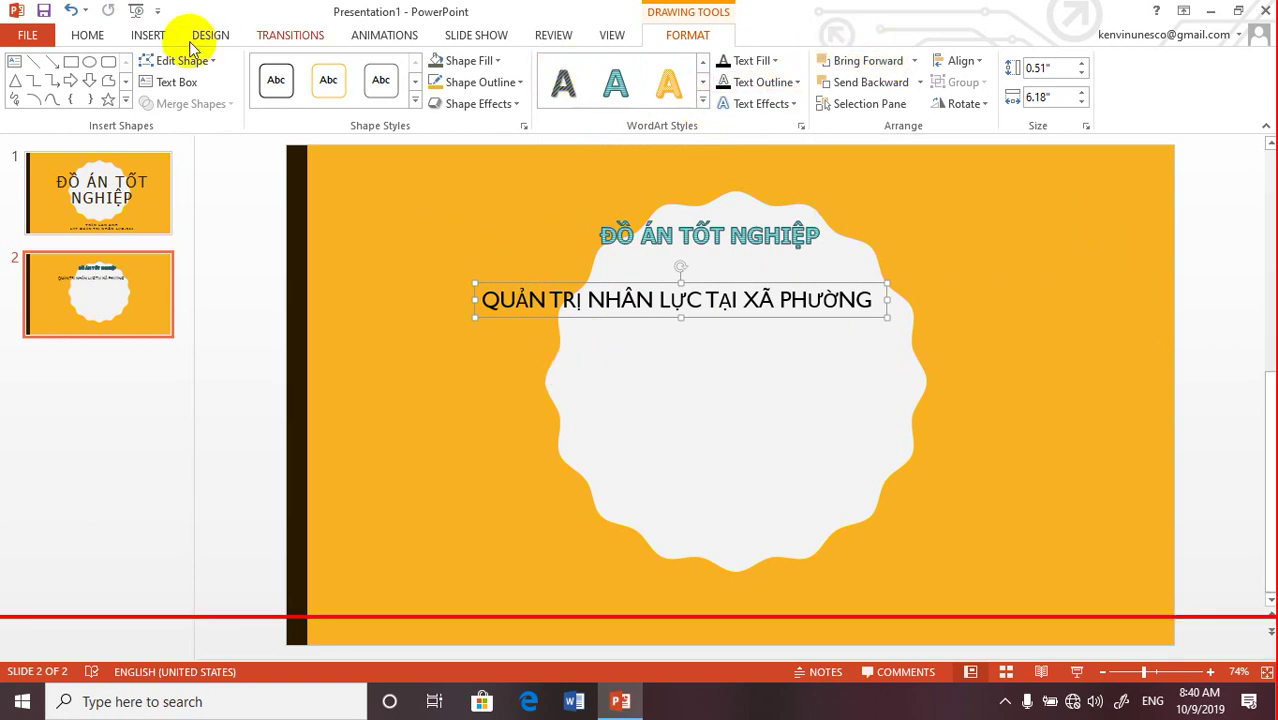
- Add a new text box left of the shape with Roman numeral numbering
{"action": "left_click", "coordinate": [87, 35]}
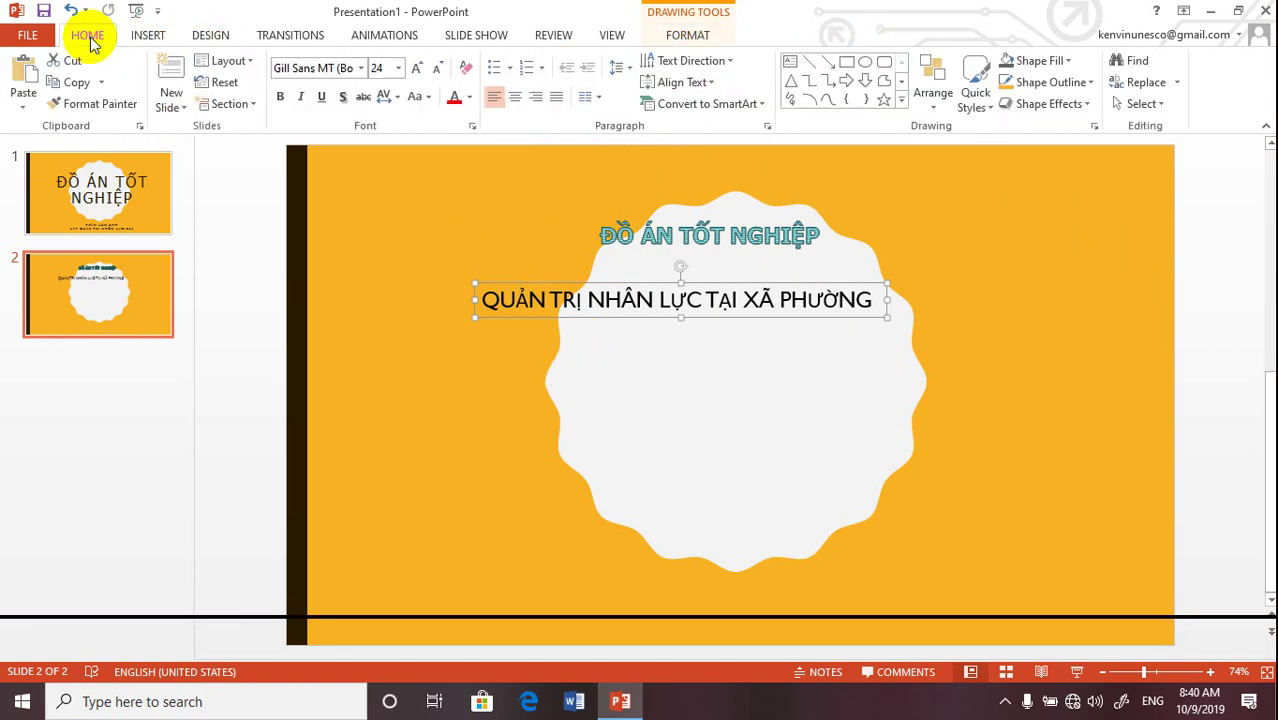
{"action": "left_click", "coordinate": [790, 61]}
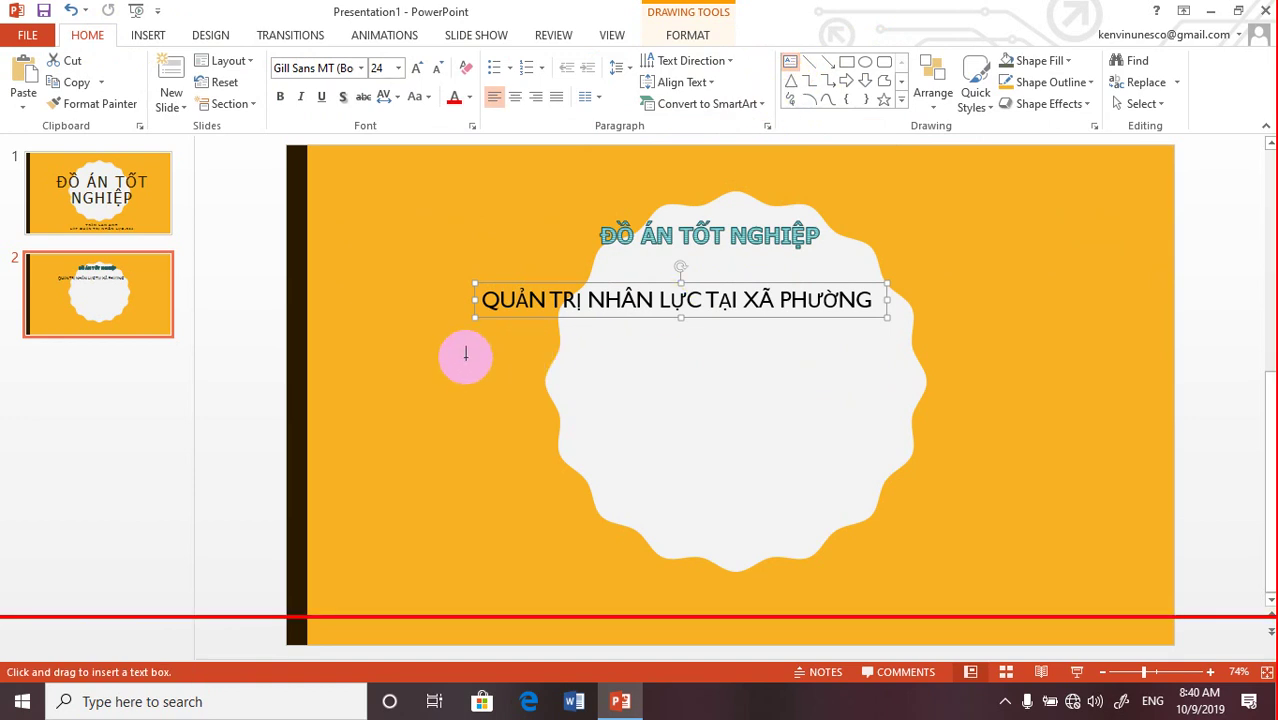
{"action": "left_click", "coordinate": [420, 357]}
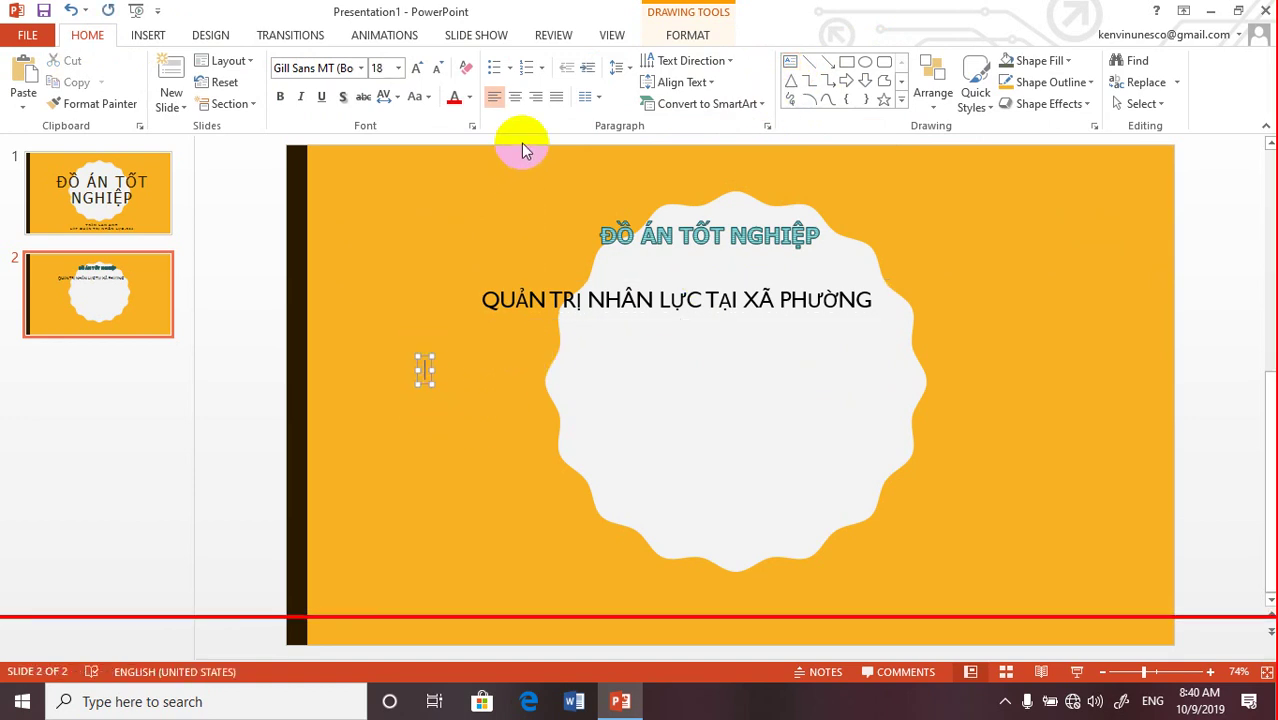
{"action": "left_click", "coordinate": [541, 69]}
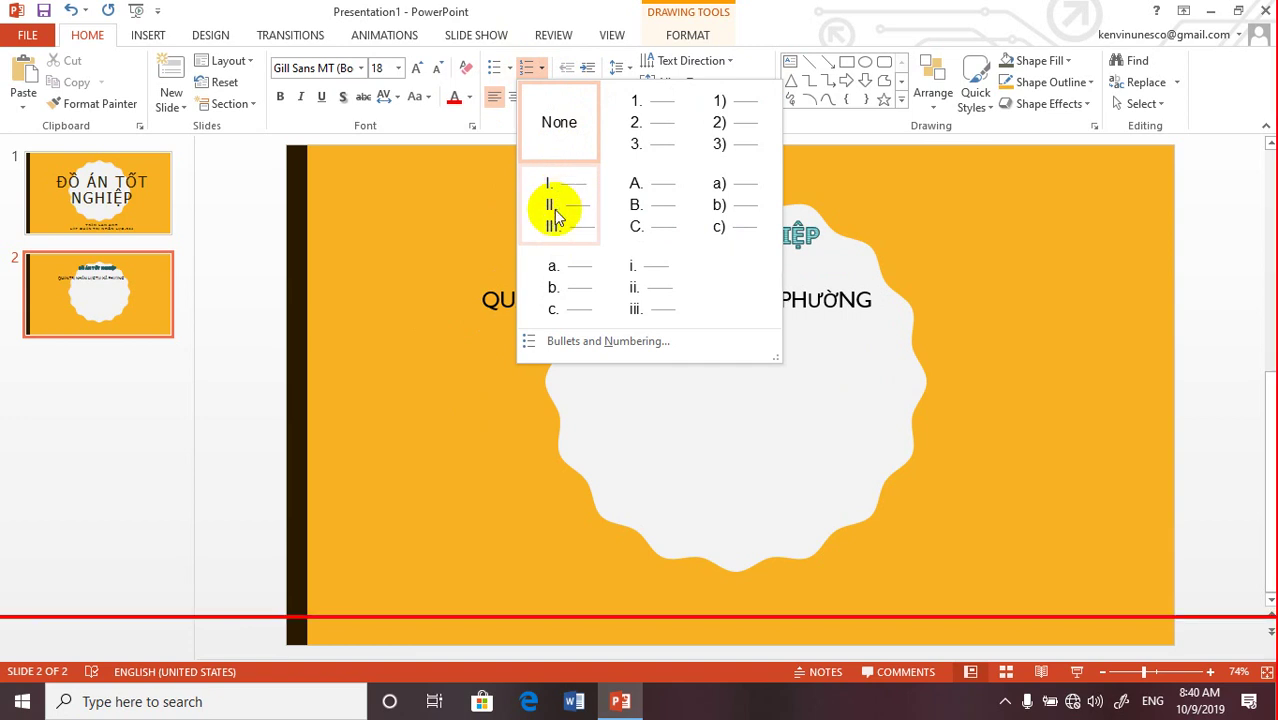
{"action": "left_click", "coordinate": [557, 215]}
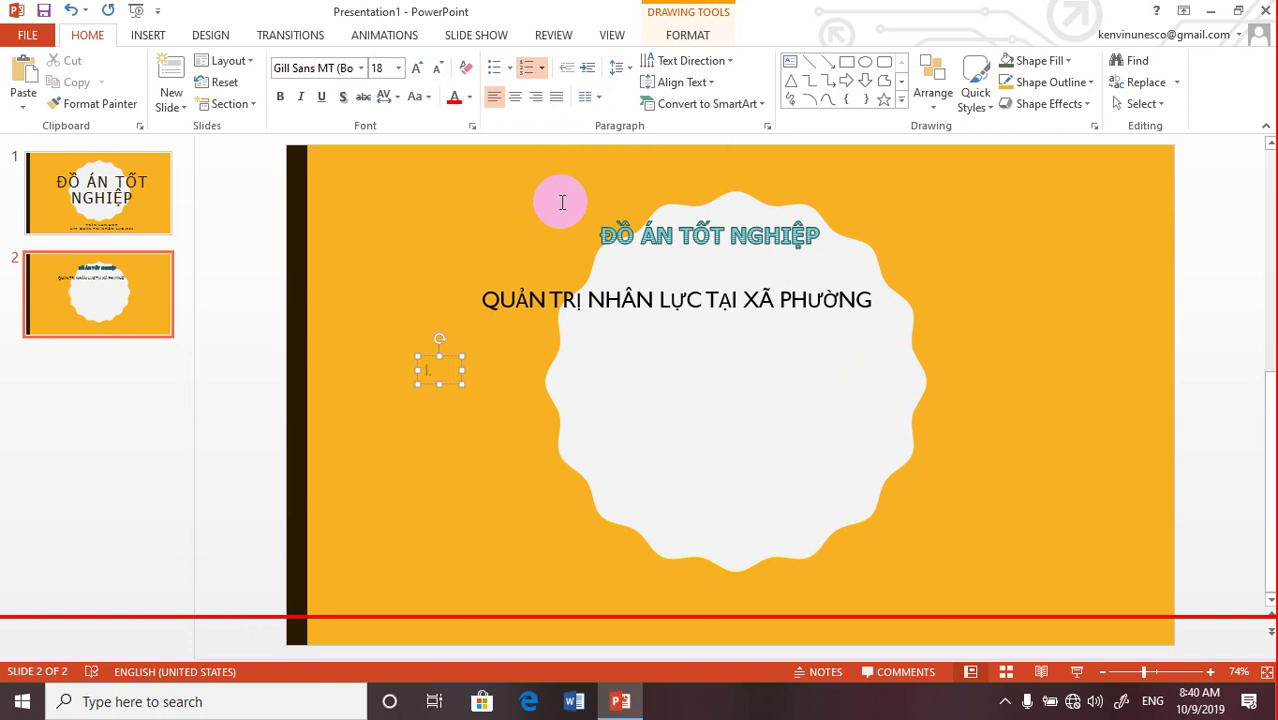
- Type the first three list items, starting with 'Đặt Vấn đề'
{"action": "type", "text": "Đả"}
{"action": "type", "text": "jVa"}
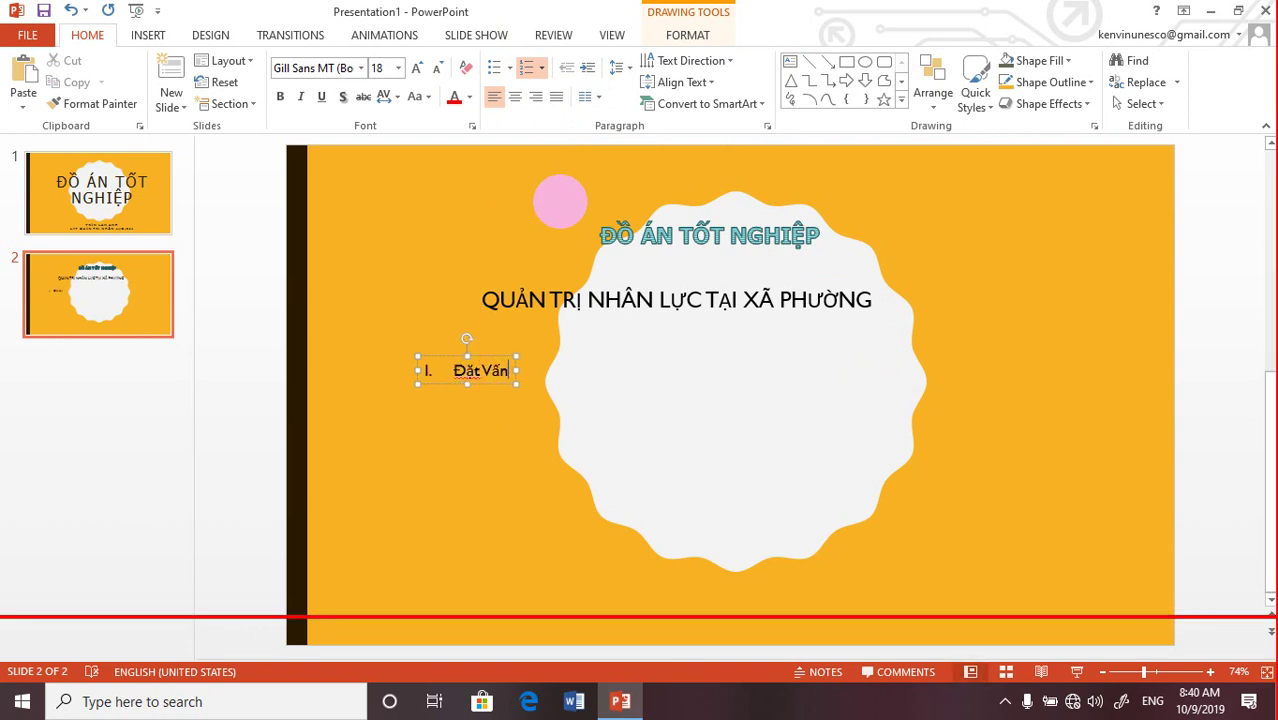
{"action": "type", "text": " eef"}
{"action": "key", "text": "Return"}
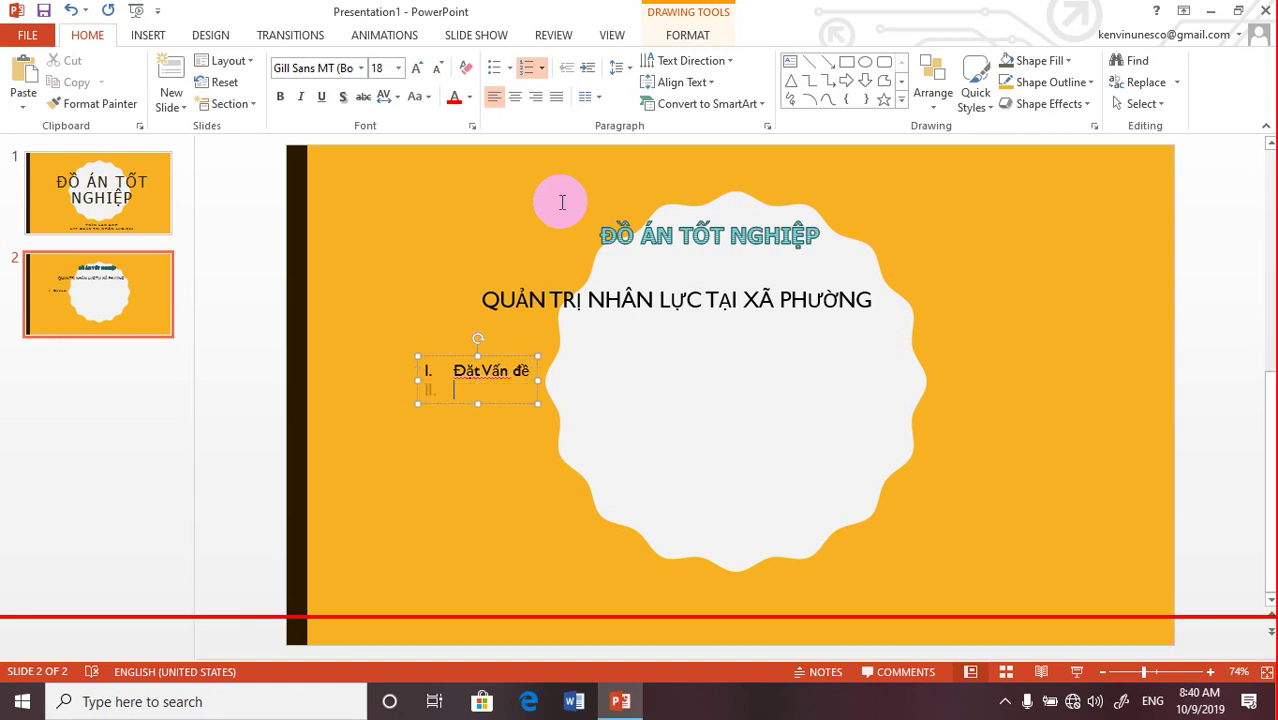
{"action": "type", "text": "G"}
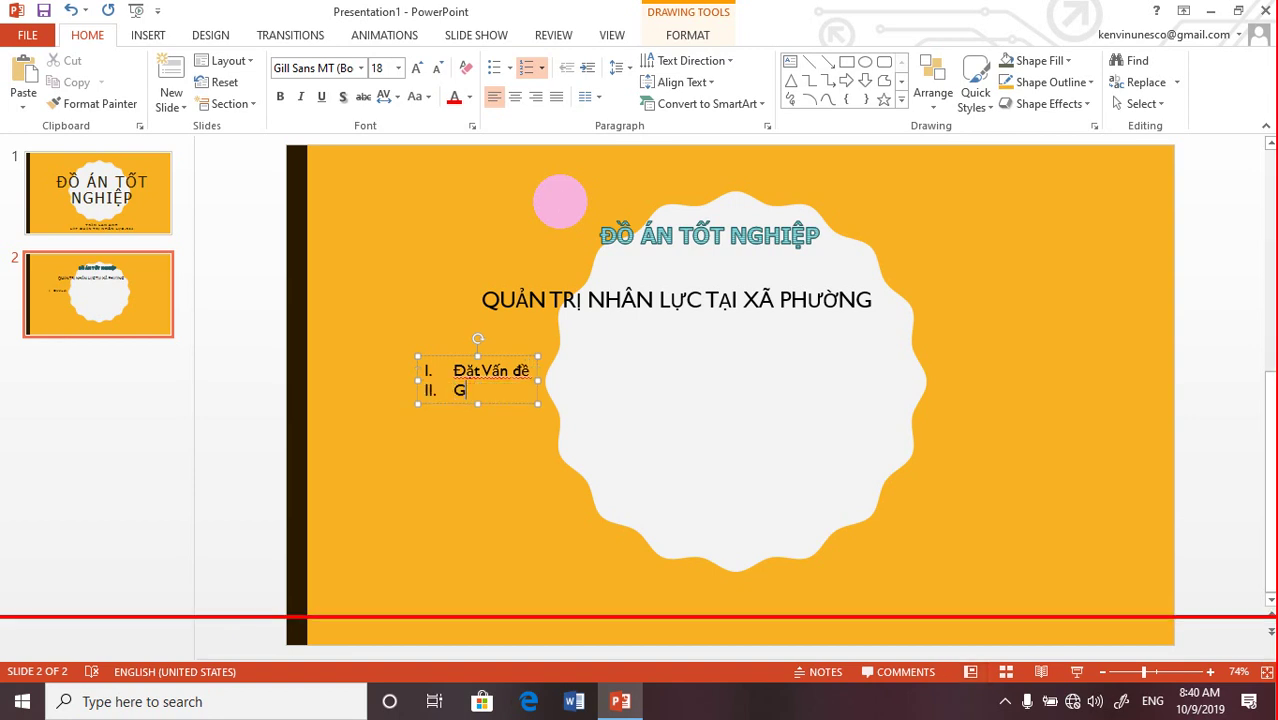
{"action": "type", "text": "ai"}
{"action": "key", "text": "BackSpace"}
{"action": "key", "text": "BackSpace"}
{"action": "type", "text": "ia"}
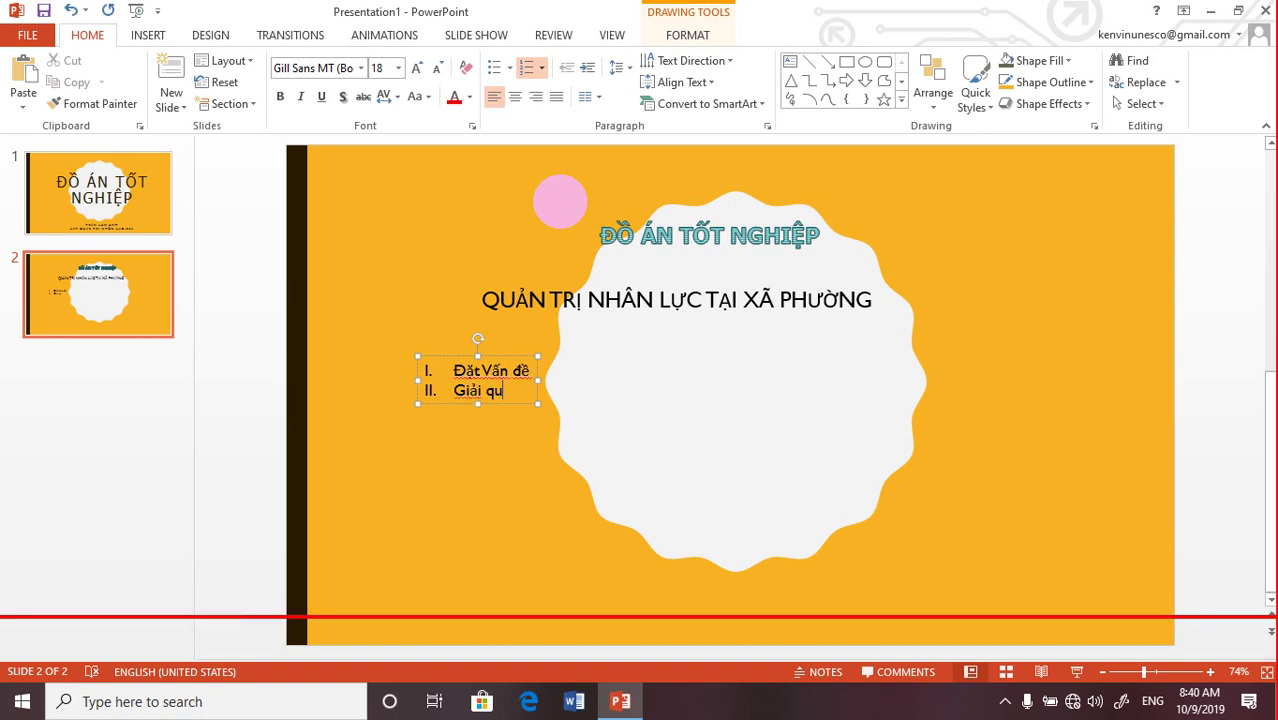
{"action": "type", "text": " ye"}
{"action": "type", "text": " vấn đ"}
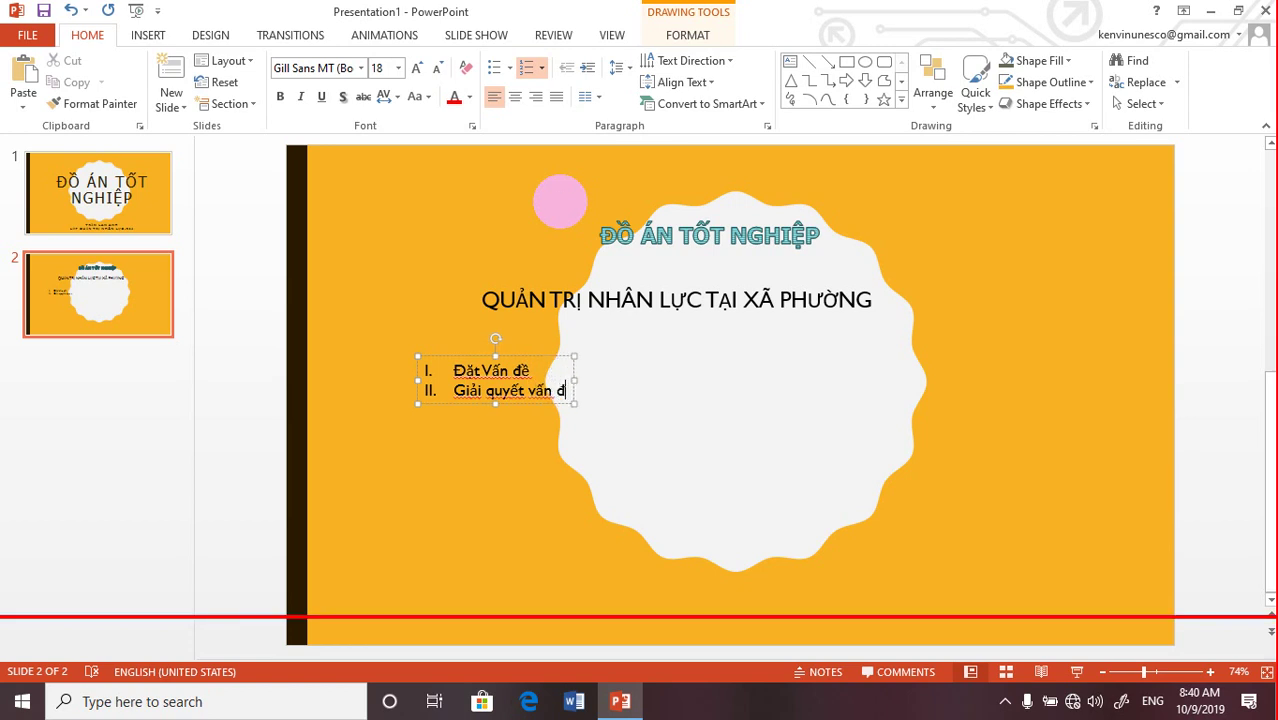
{"action": "type", "text": "e"}
{"action": "key", "text": "Return"}
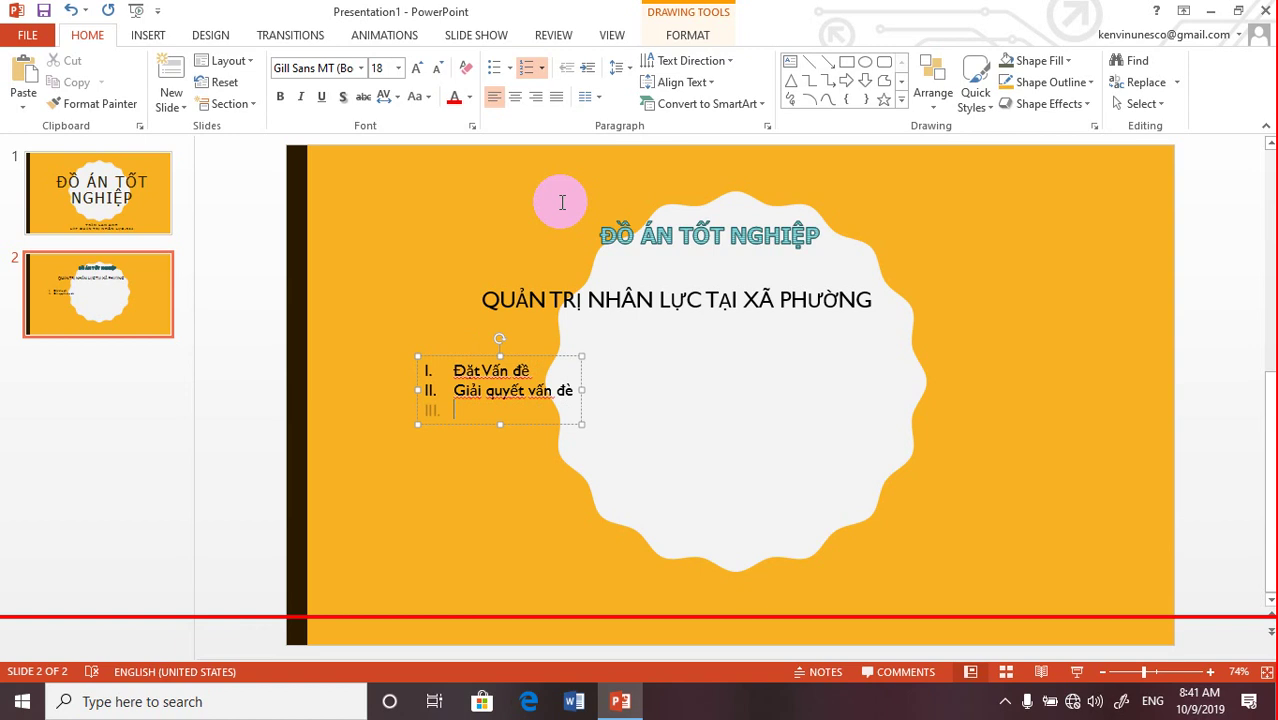
{"action": "type", "text": "Đ"}
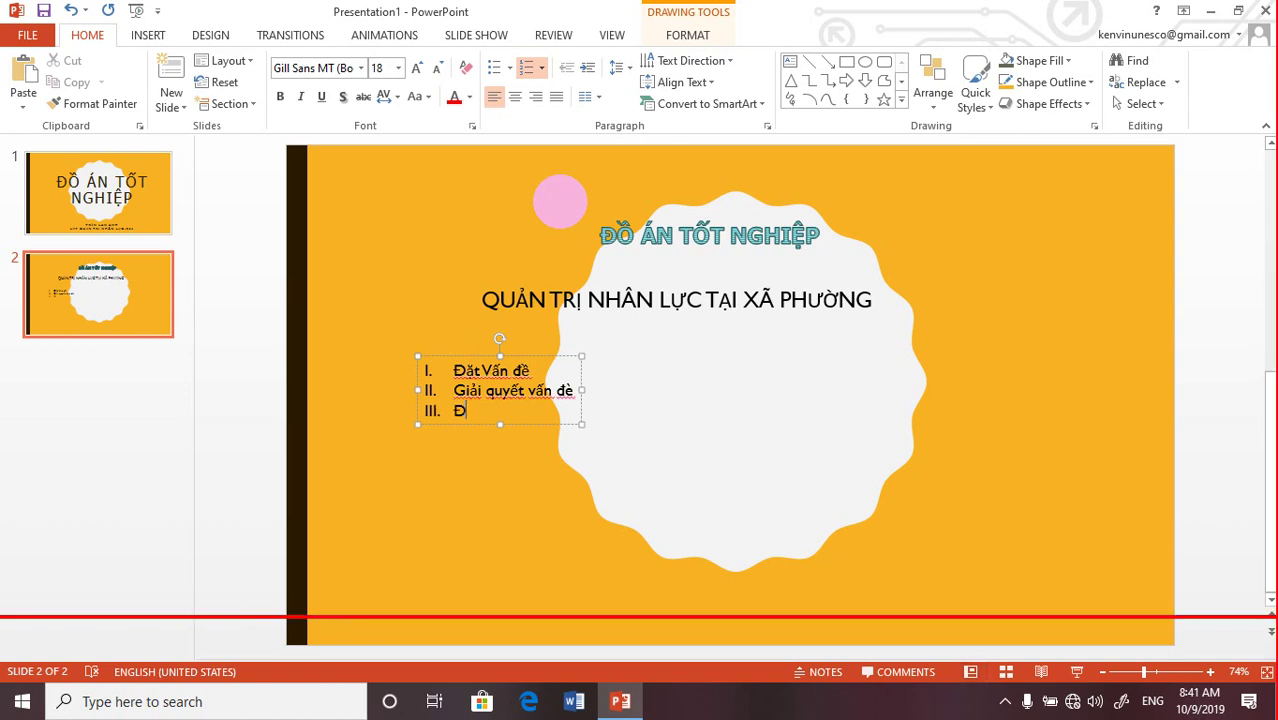
{"action": "type", "text": "ưa ra cá"}
{"action": "type", "text": " các"}
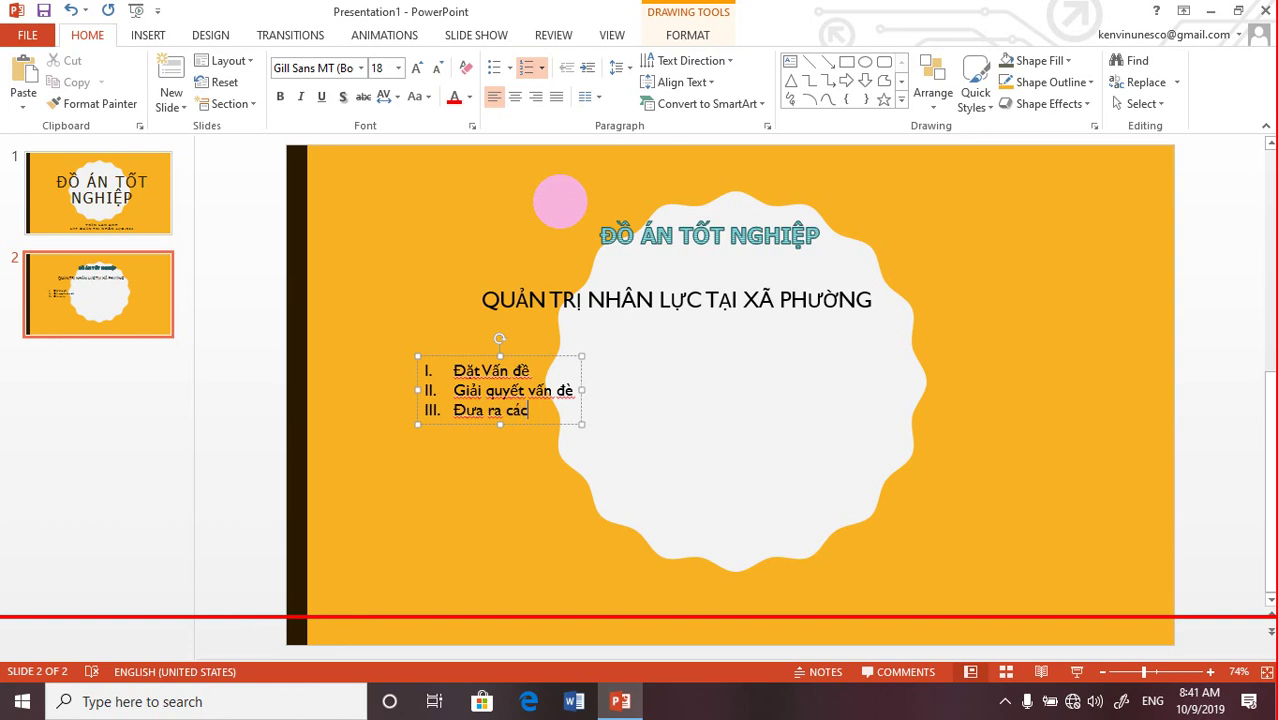
{"action": "type", "text": "hư"}
{"action": "type", "text": "ơng án "}
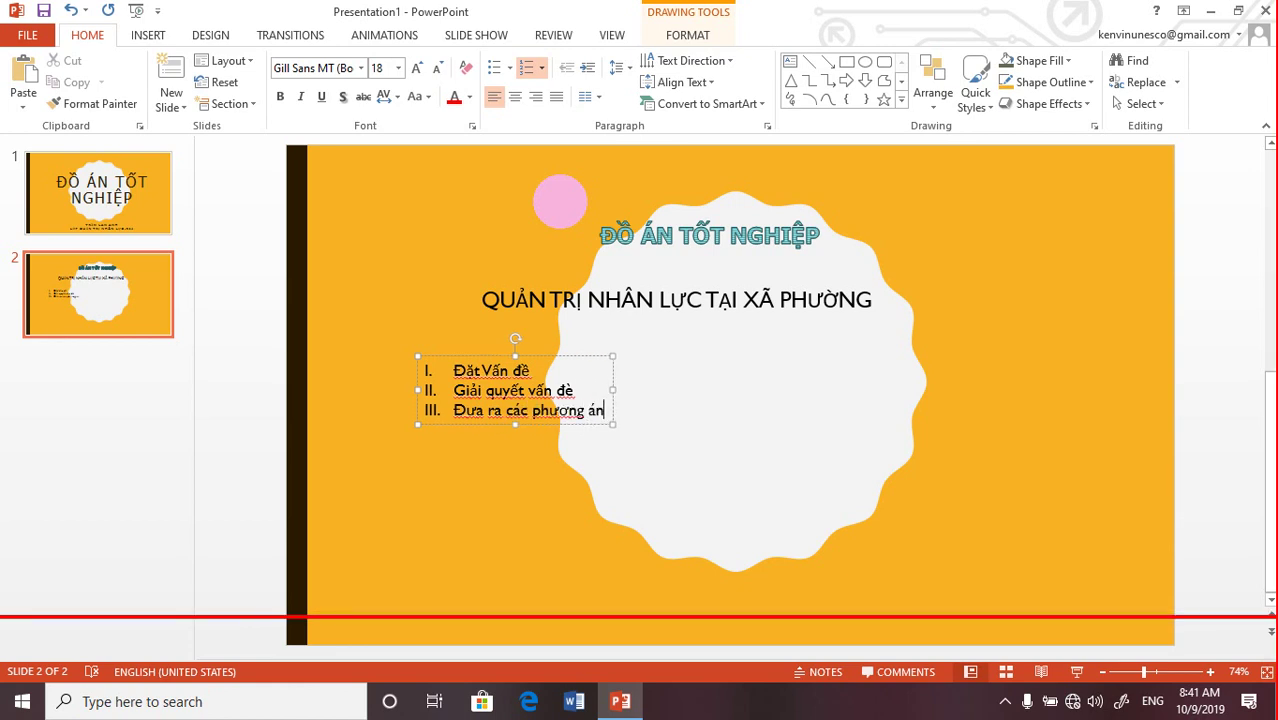
{"action": "type", "text": "giai"}
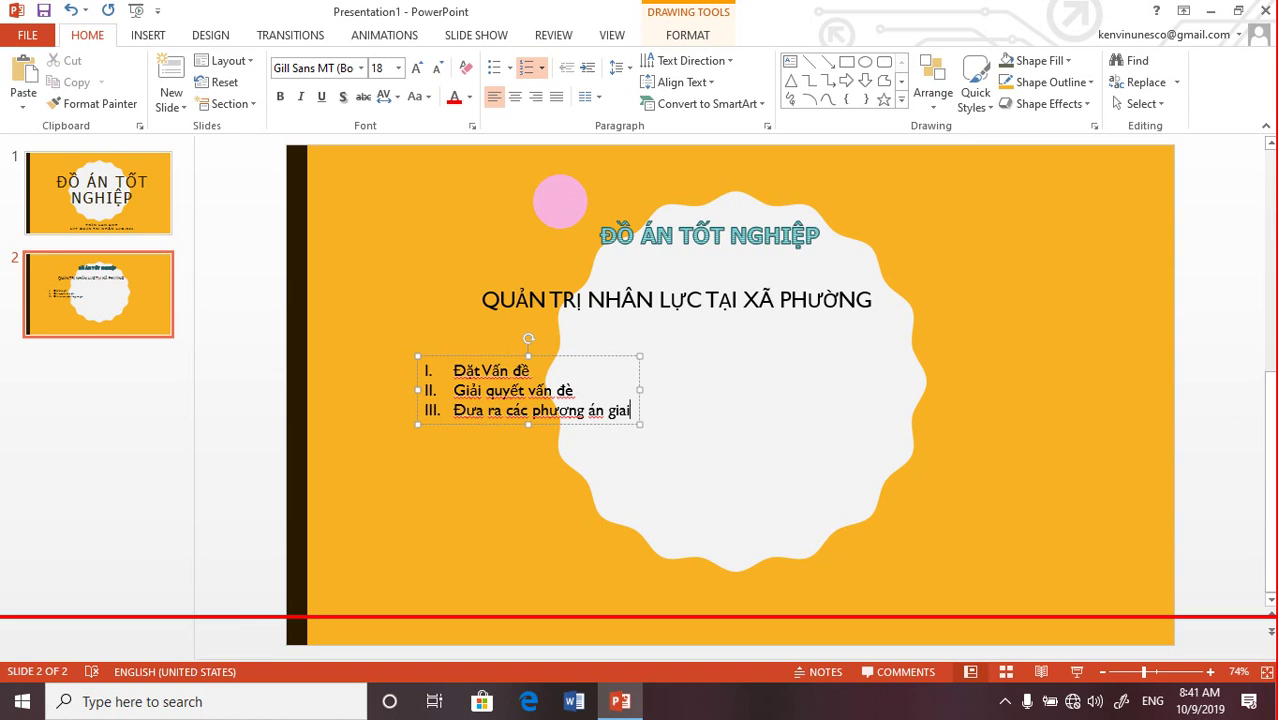
{"action": "type", "text": "r"}
{"action": "type", "text": " qu"}
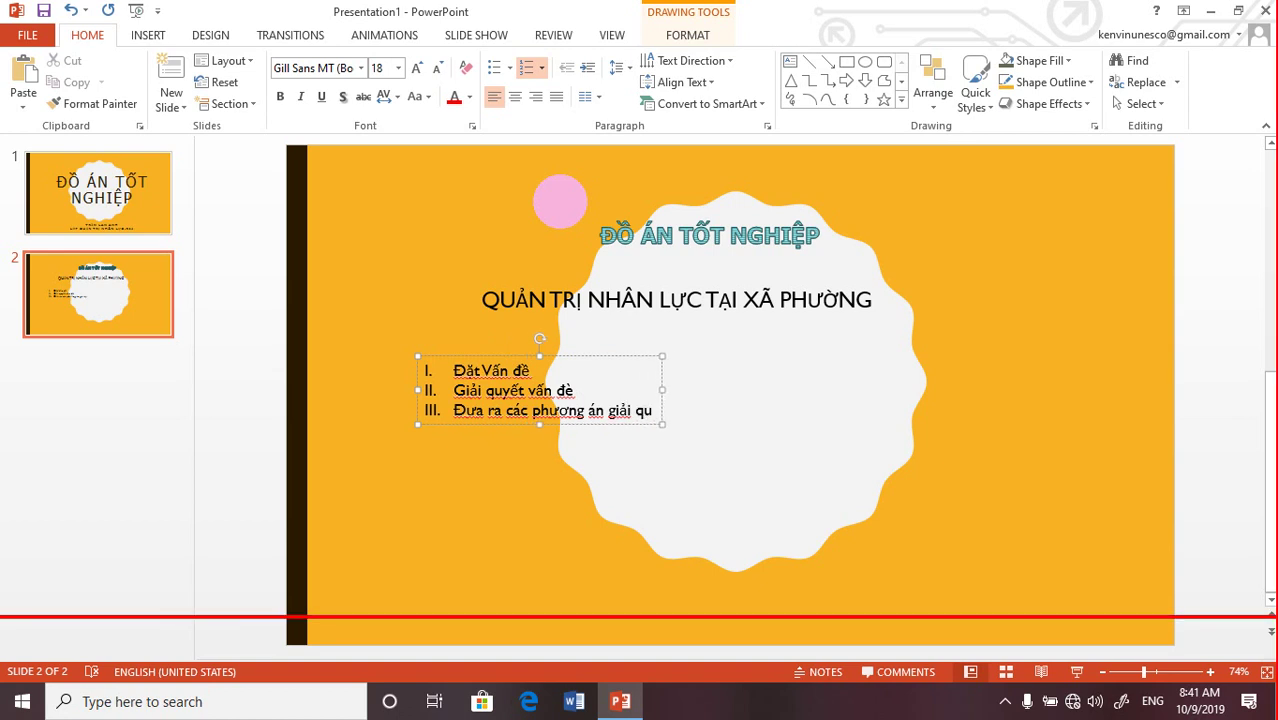
{"action": "type", "text": "yees"}
- Type items IV–VI, including 'Phương án thực hiện' and 'Kết luật thu được'
{"action": "key", "text": "Return"}
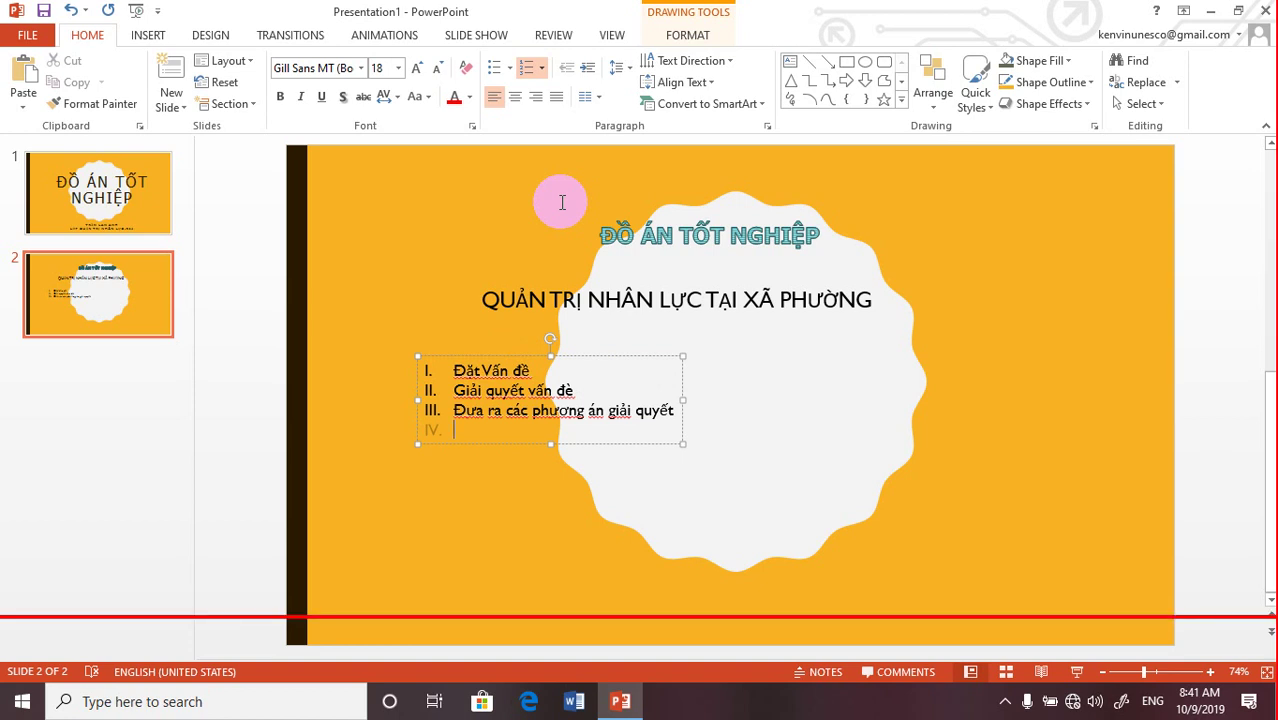
{"action": "type", "text": "T"}
{"action": "type", "text": "êp"}
{"action": "type", "text": "thu cac"}
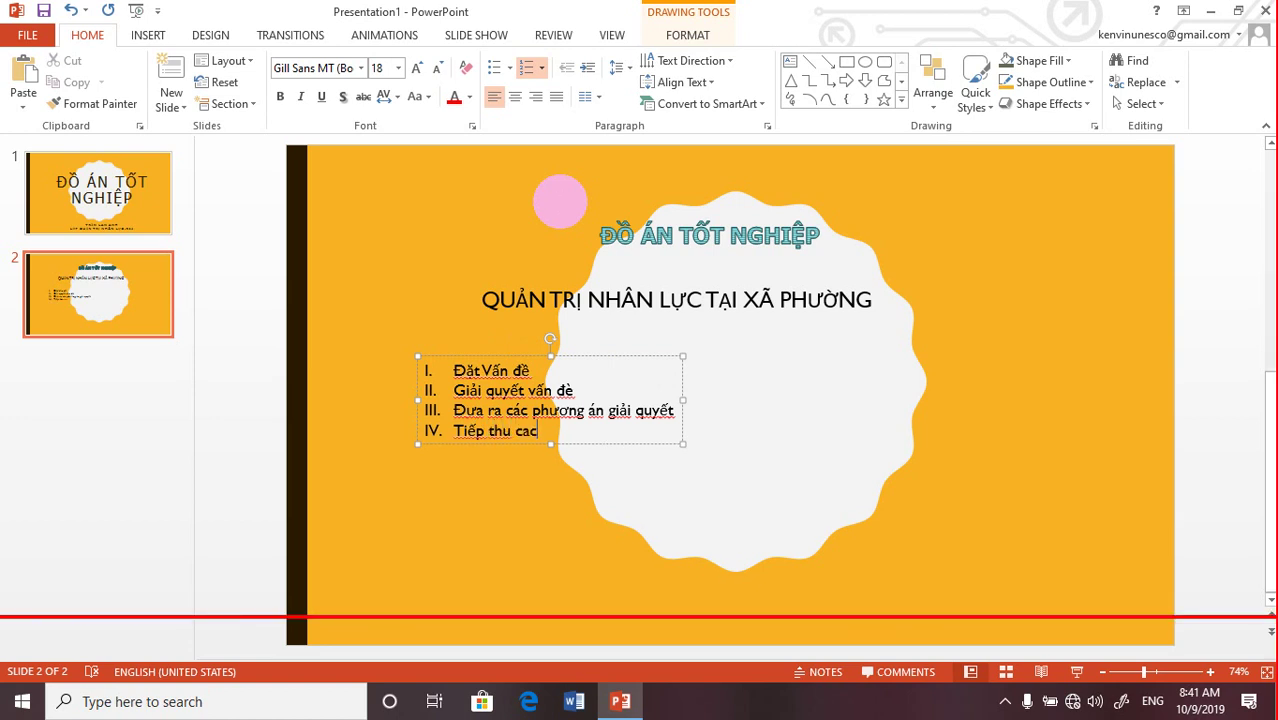
{"action": "type", "text": " s "}
{"action": "type", "text": " ên"}
{"action": "type", "text": " sso"}
{"action": "key", "text": "BackSpace"}
{"action": "key", "text": "BackSpace"}
{"action": "key", "text": "BackSpace"}
{"action": "key", "text": "Return"}
{"action": "type", "text": "K"}
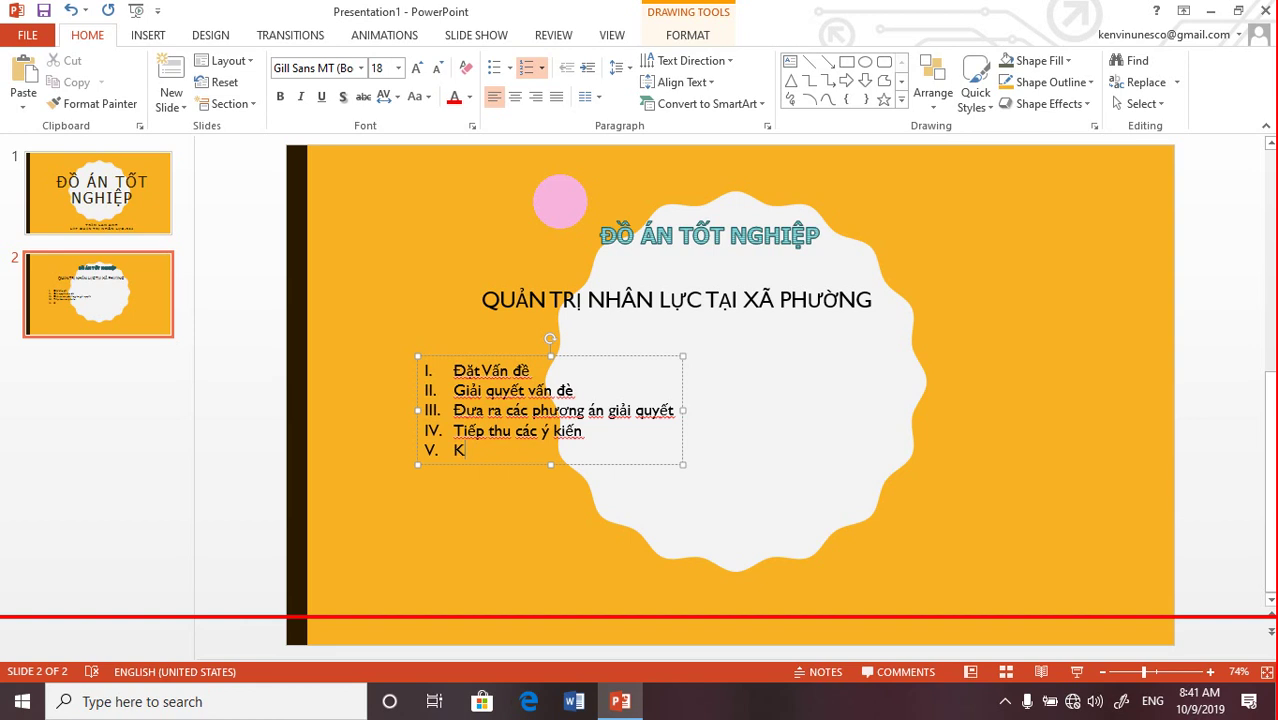
{"action": "key", "text": "BackSpace"}
{"action": "type", "text": "hươ "}
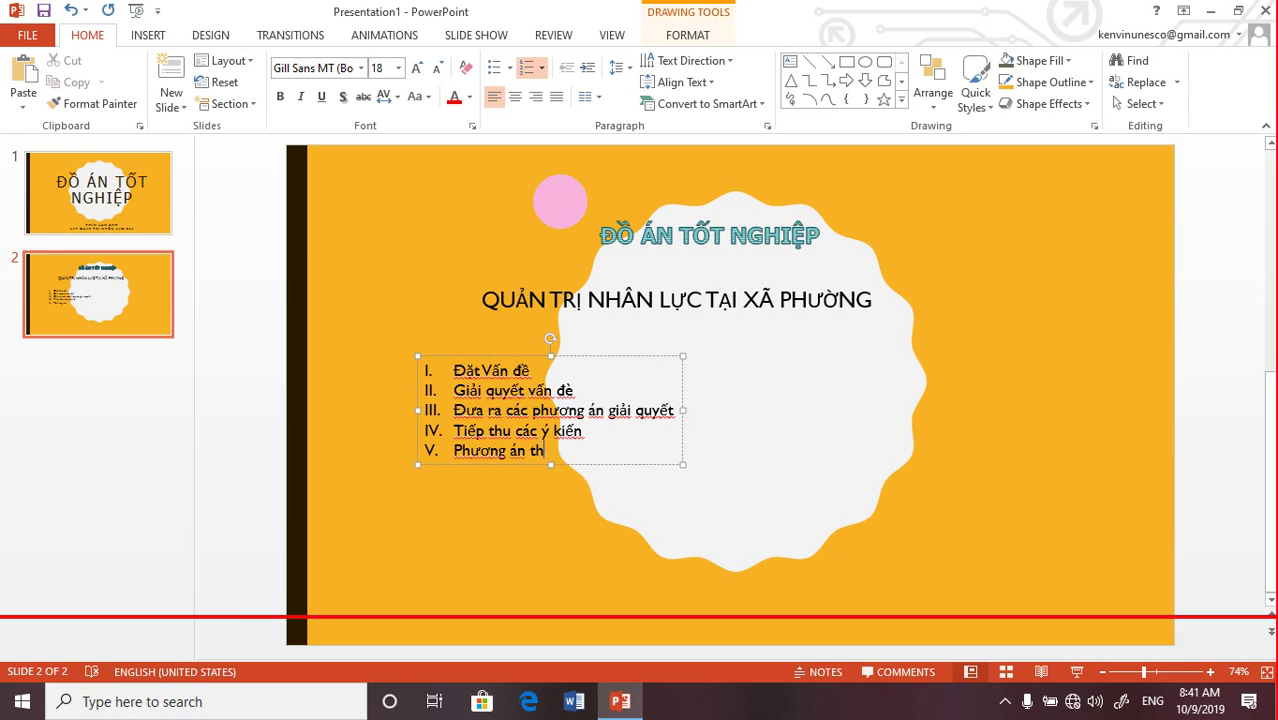
{"action": "type", "text": " ực"}
{"action": "type", "text": "hi"}
{"action": "type", "text": "j"}
{"action": "key", "text": "Return"}
{"action": "type", "text": "Ke"}
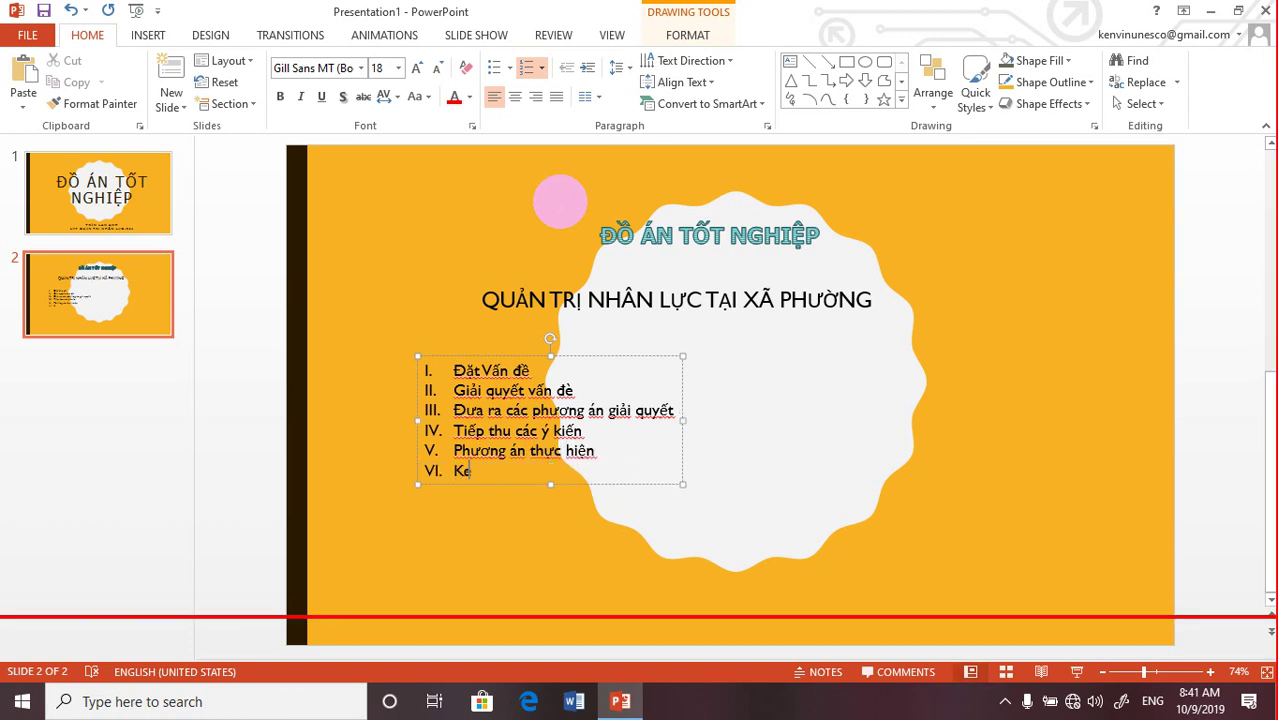
{"action": "type", "text": "et"}
{"action": "type", "text": "aaj"}
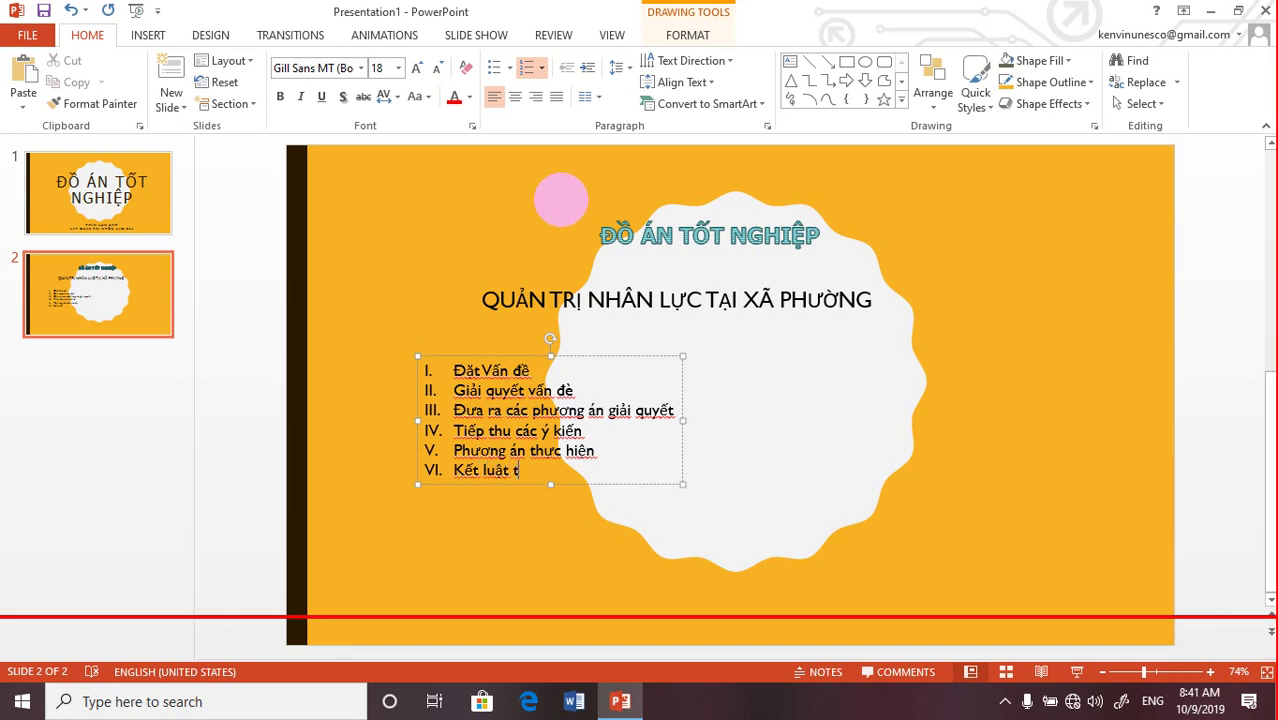
{"action": "type", "text": "hu"}
{"action": "type", "text": " d"}
{"action": "type", "text": "cj"}
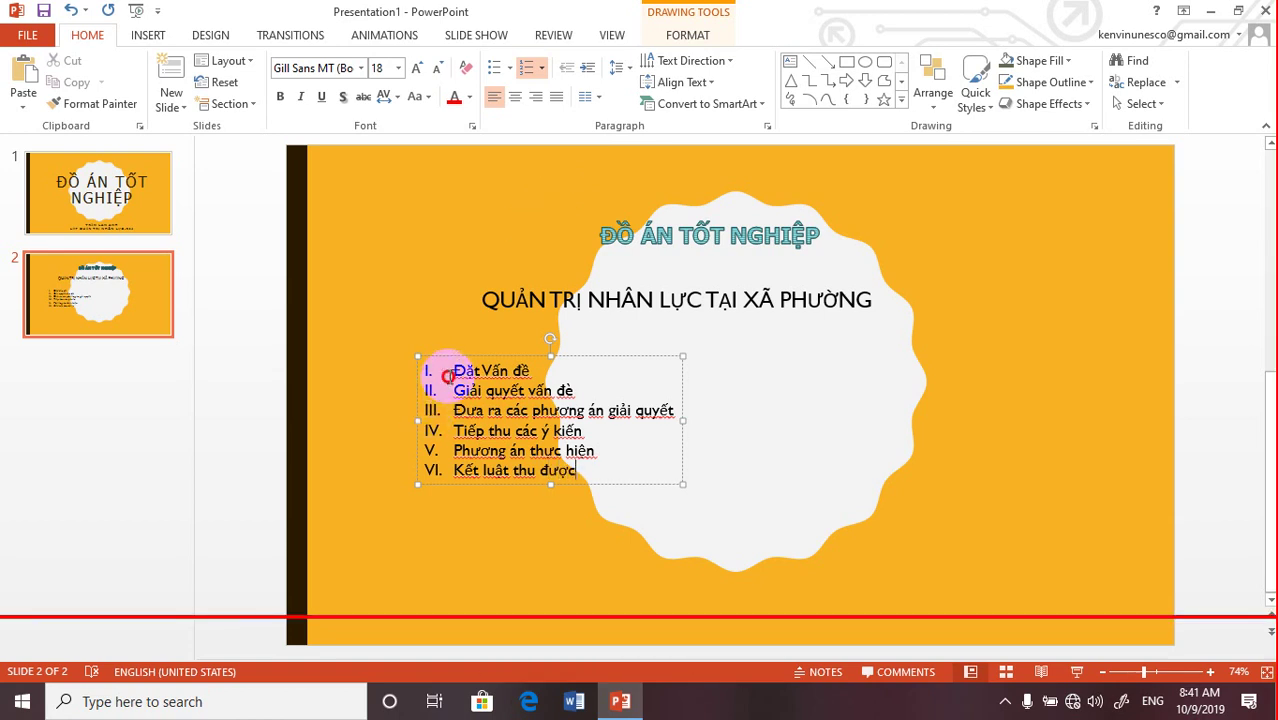
- Widen the list box and set all six items to 24 pt Times New Roman
{"action": "mouse_move", "coordinate": [447, 376]}
{"action": "left_mouse_down"}
{"action": "mouse_move", "coordinate": [679, 483]}
{"action": "mouse_move", "coordinate": [1033, 573]}
{"action": "left_mouse_up"}
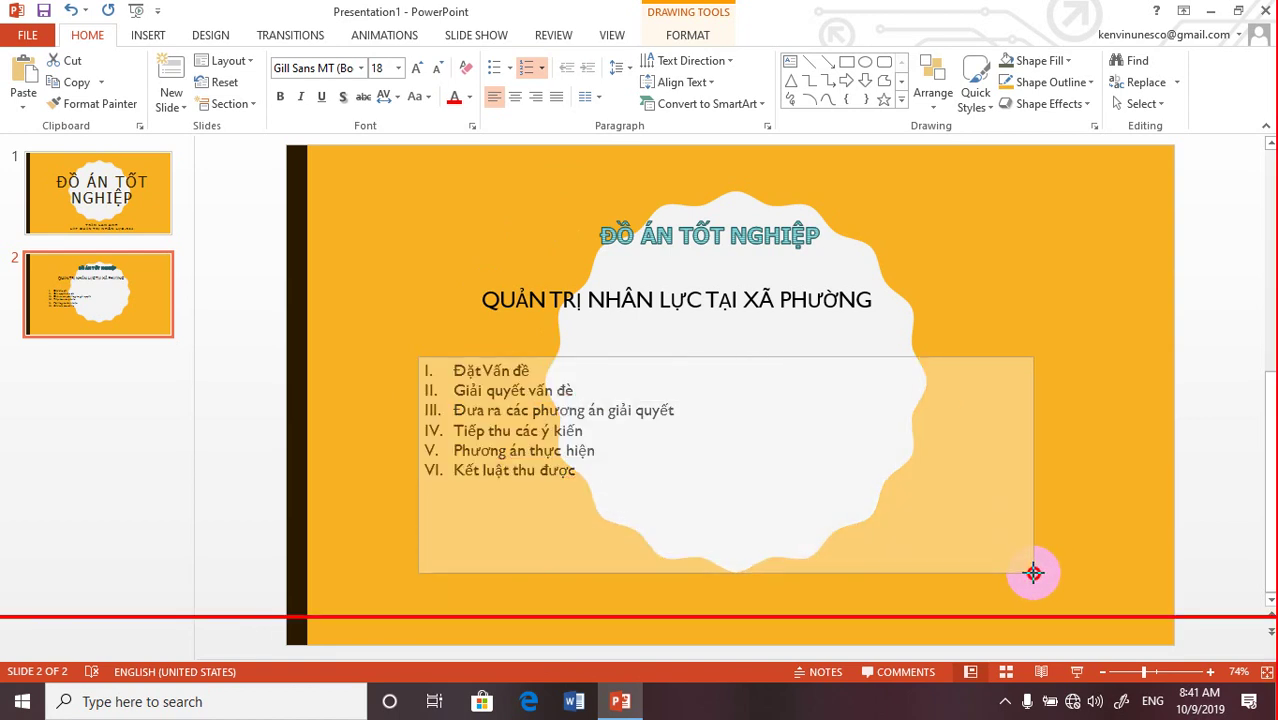
{"action": "left_click", "coordinate": [611, 463]}
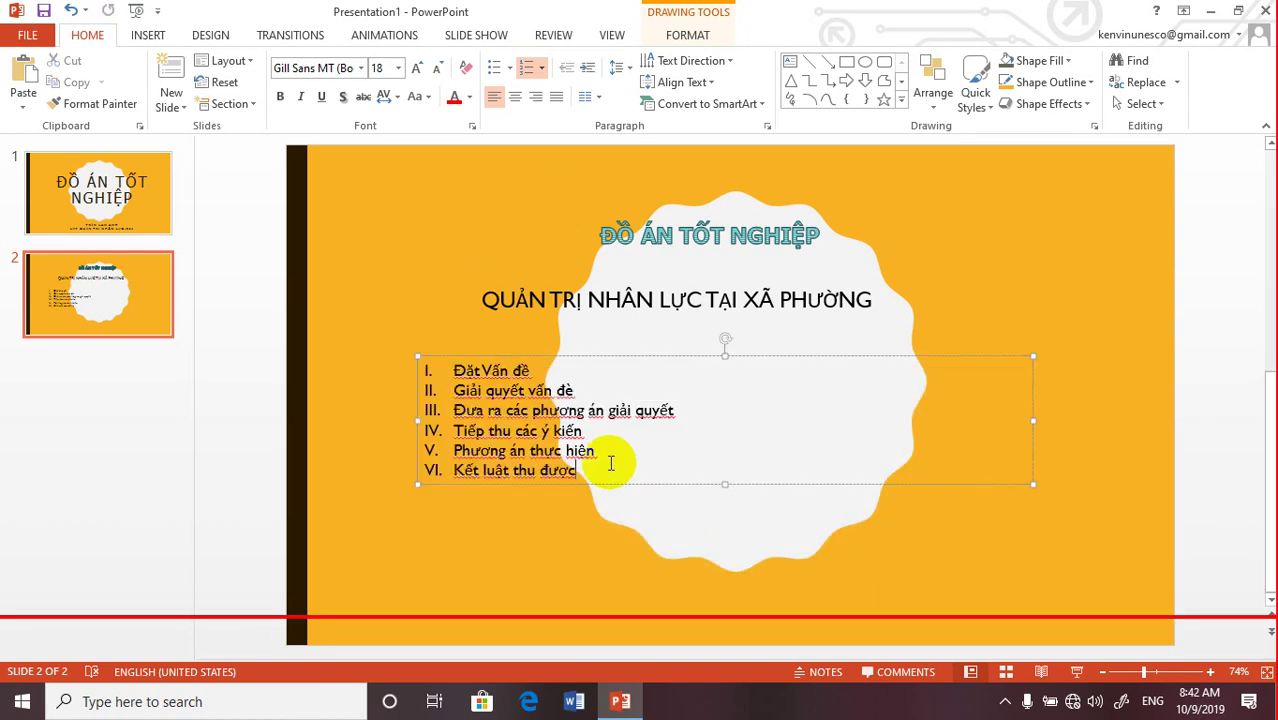
{"action": "key", "text": "ctrl+a"}
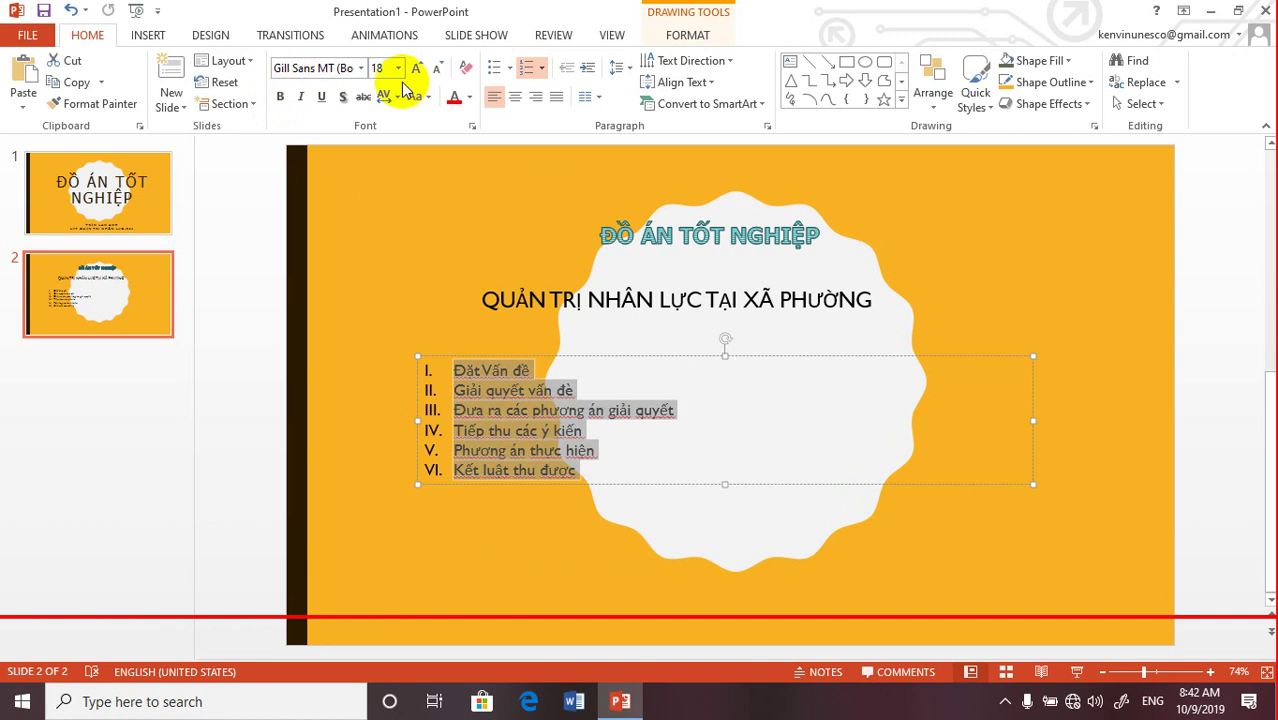
{"action": "left_click", "coordinate": [398, 68]}
{"action": "left_click", "coordinate": [378, 265]}
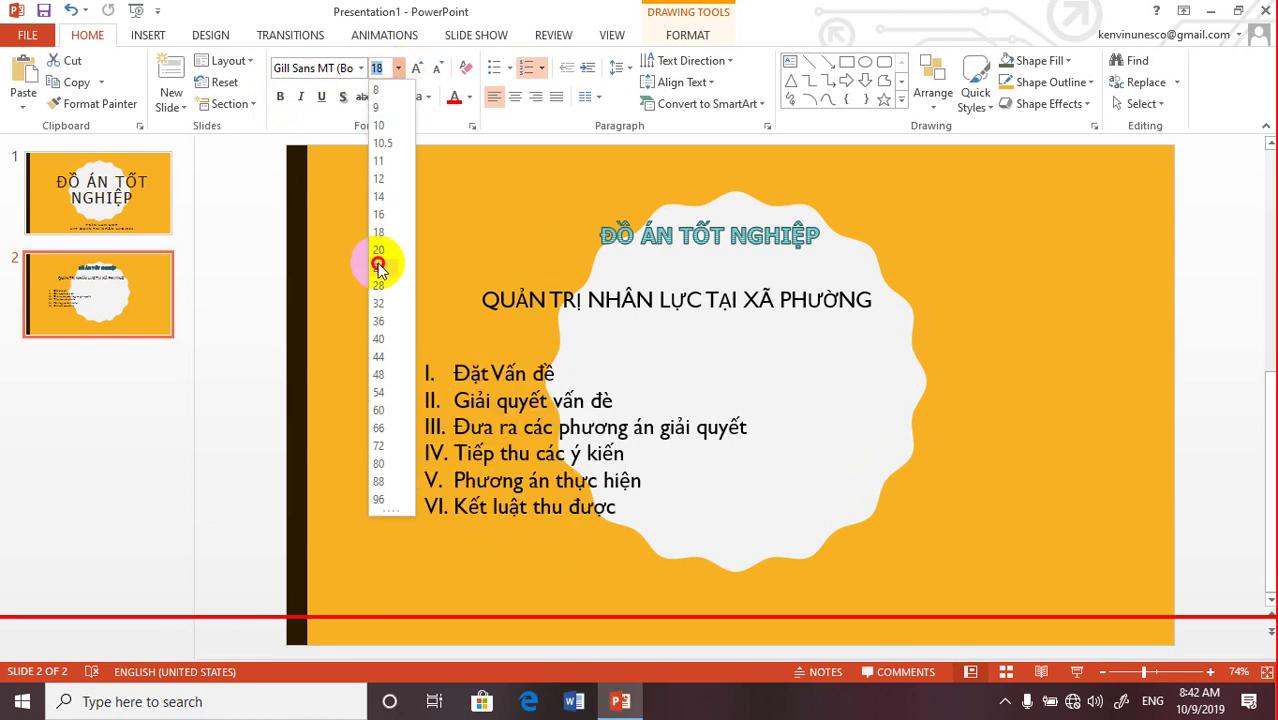
{"action": "left_click", "coordinate": [360, 68]}
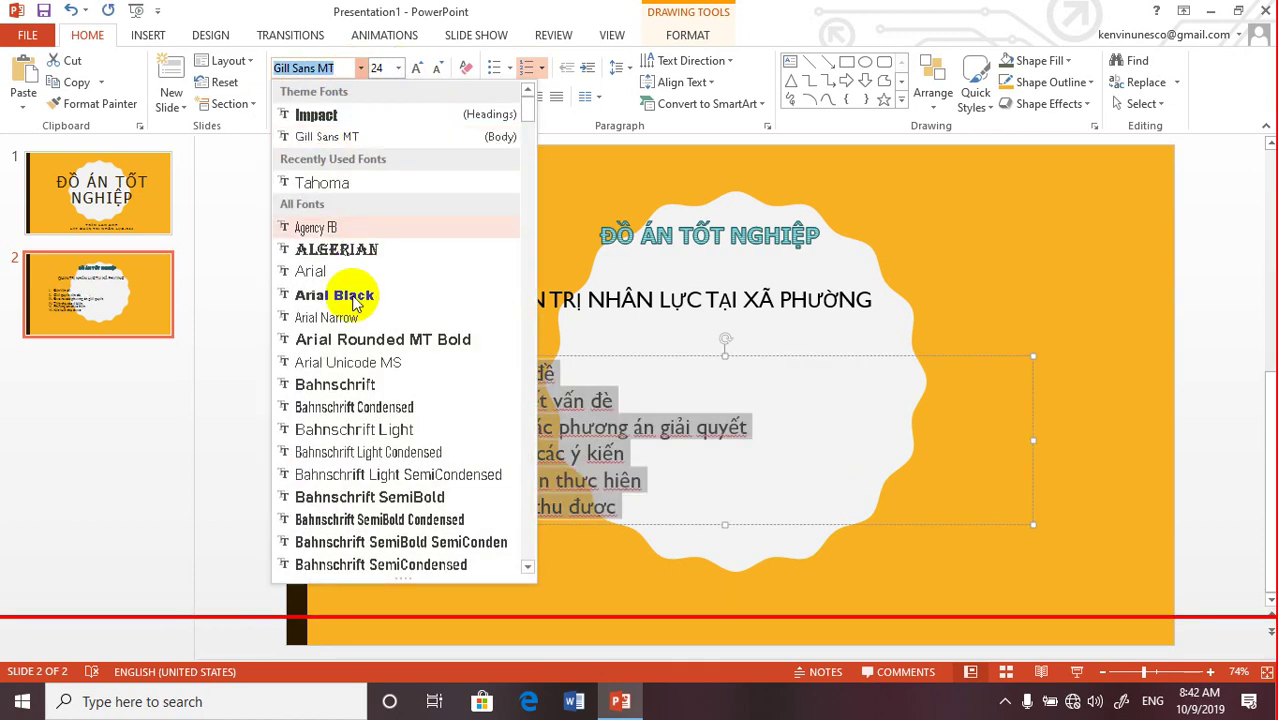
{"action": "scroll", "coordinate": [432, 215], "scroll_direction": "down", "scroll_amount": 4}
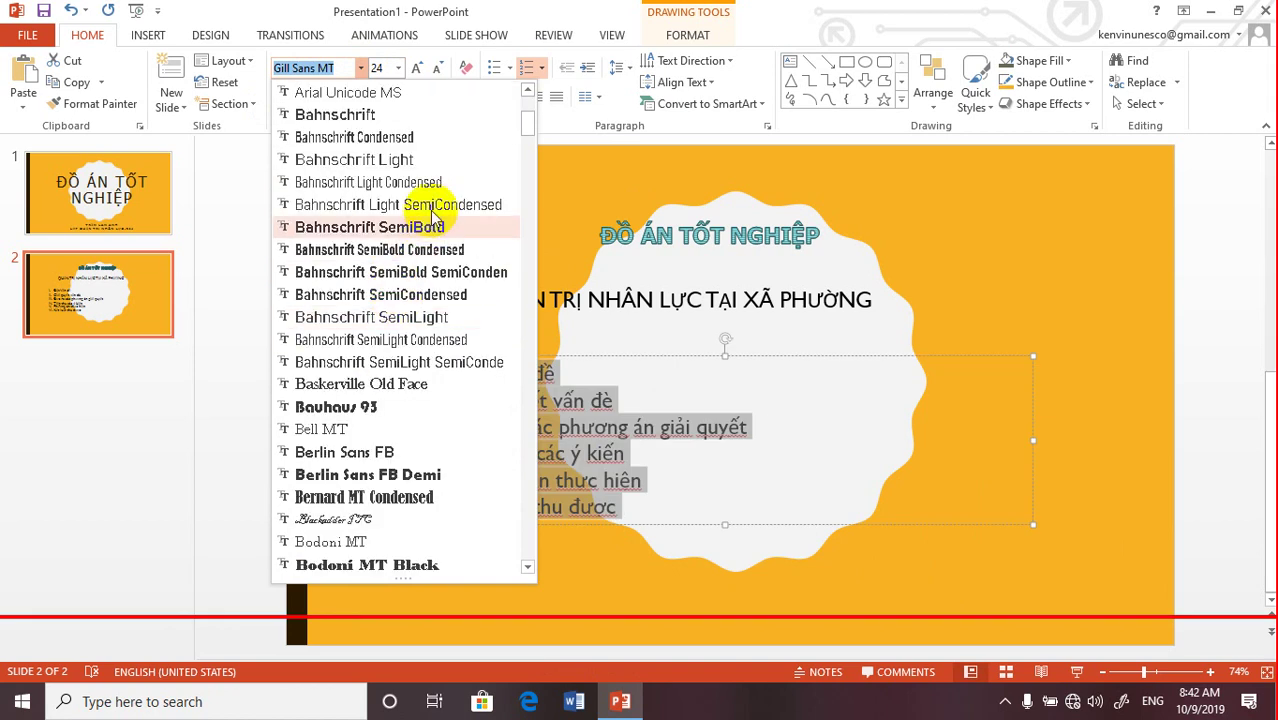
{"action": "scroll", "coordinate": [410, 345], "scroll_direction": "down", "scroll_amount": 4}
{"action": "scroll", "coordinate": [409, 330], "scroll_direction": "up", "scroll_amount": 3}
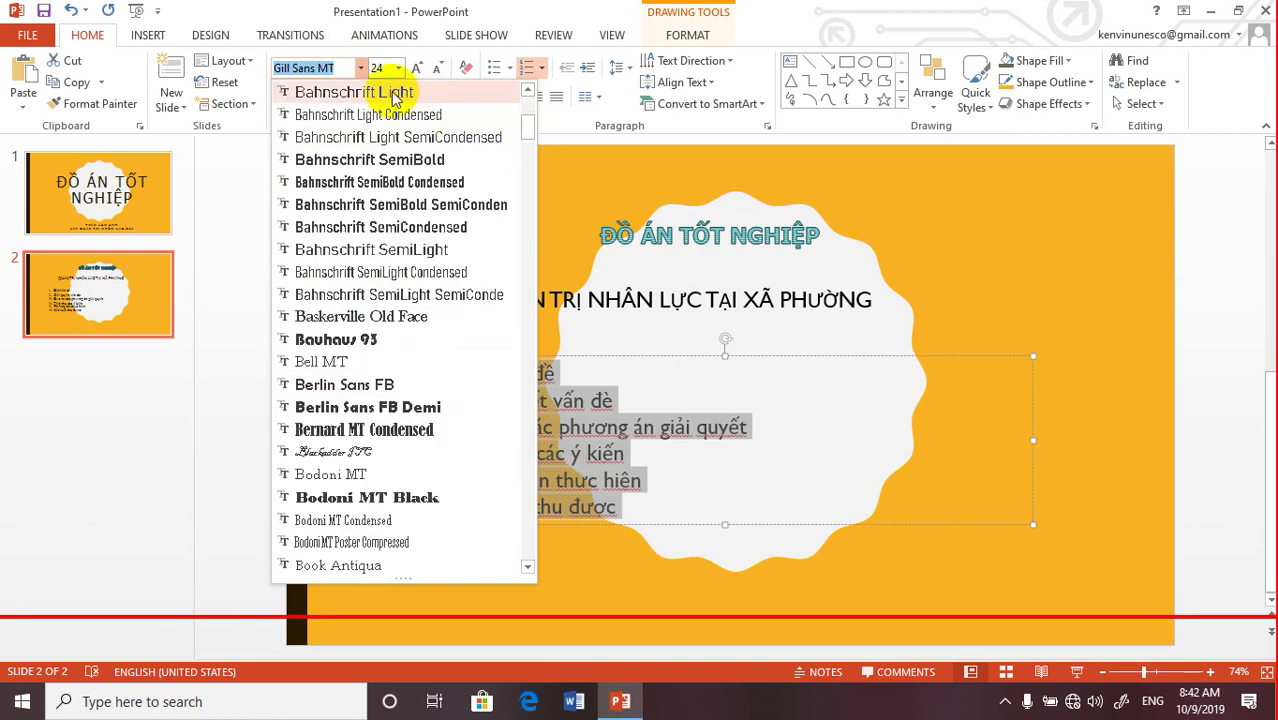
{"action": "type", "text": "T"}
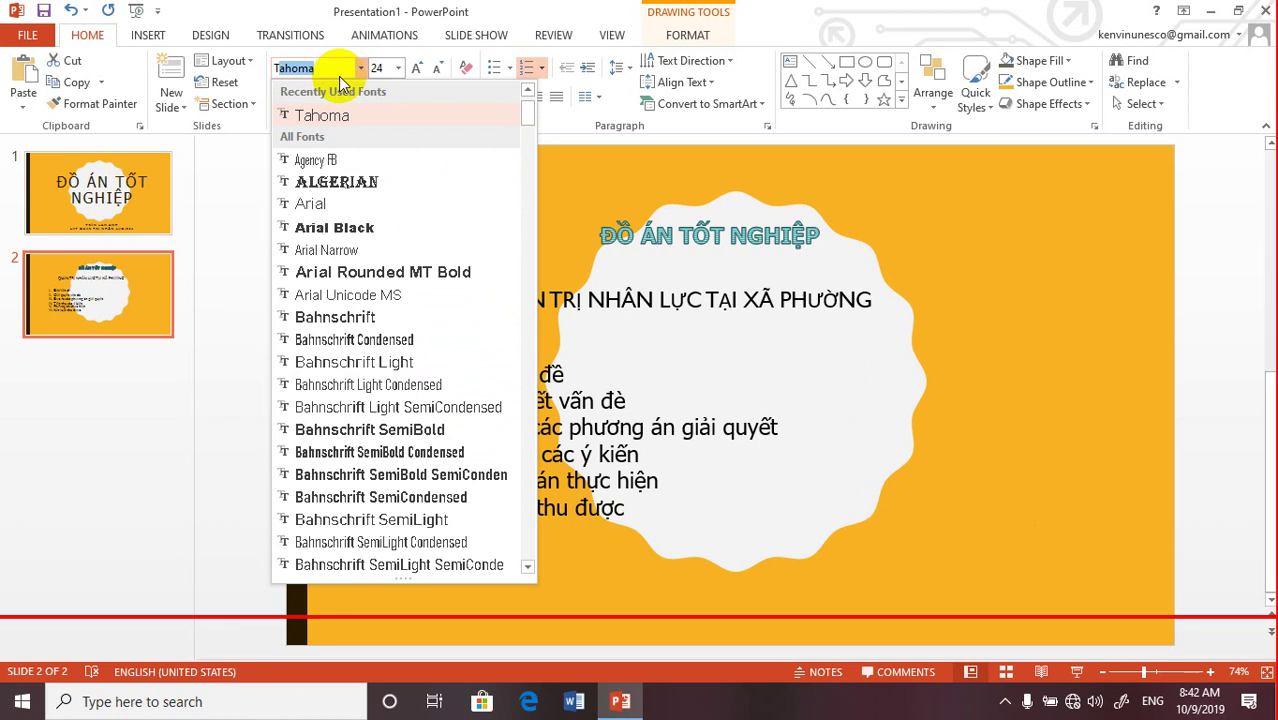
{"action": "type", "text": "imes New R"}
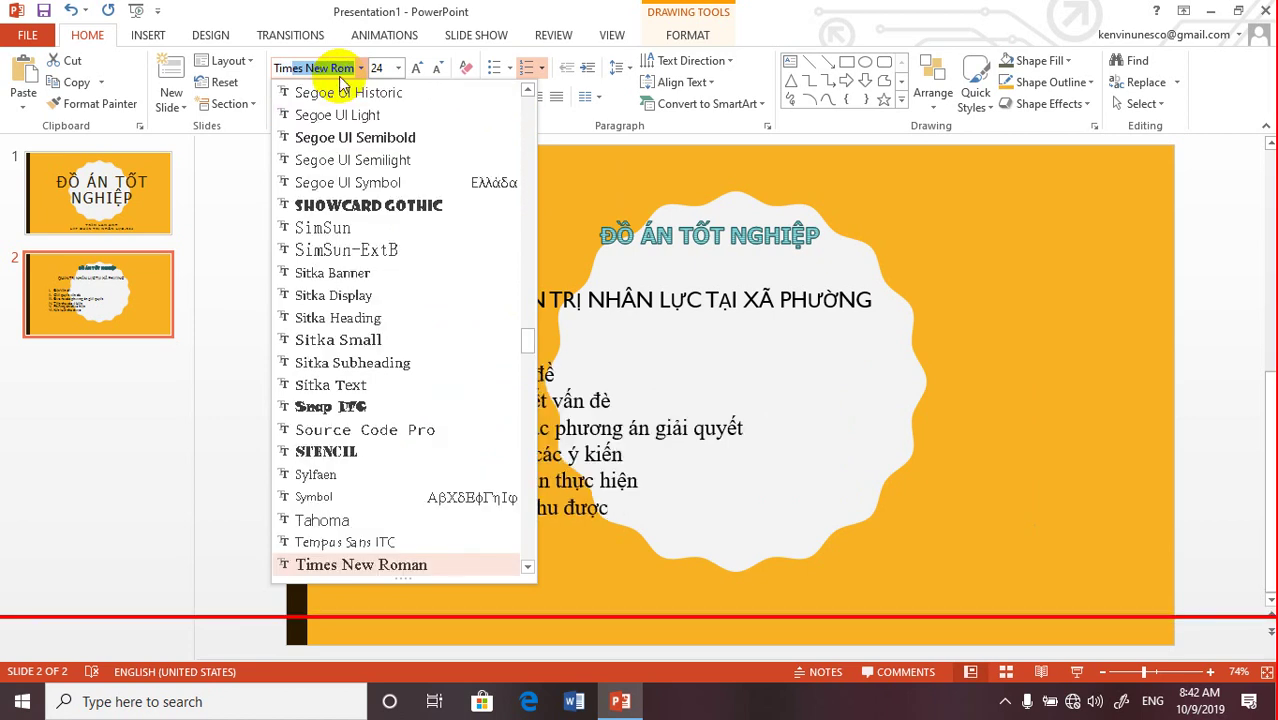
{"action": "key", "text": "Return"}
{"action": "left_click", "coordinate": [863, 579]}
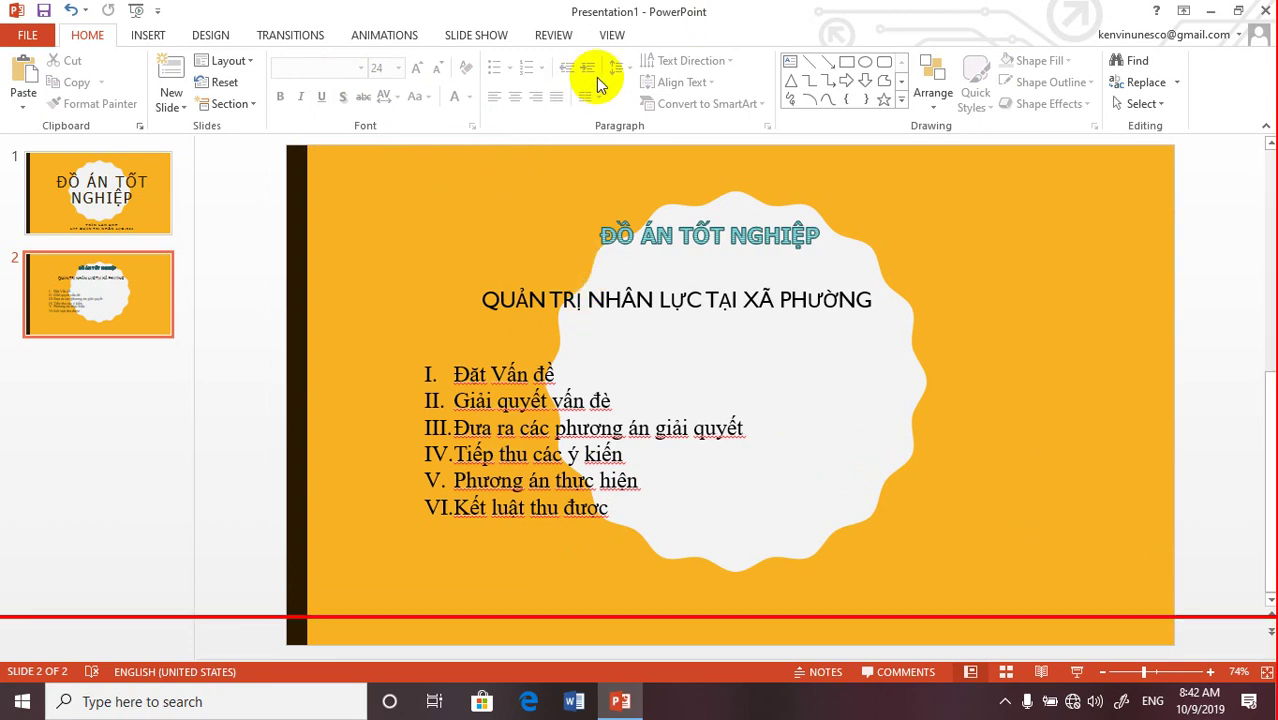
- Switch to Normal view to show the notes pane, then select the numbered list box
{"action": "left_click", "coordinate": [611, 35]}
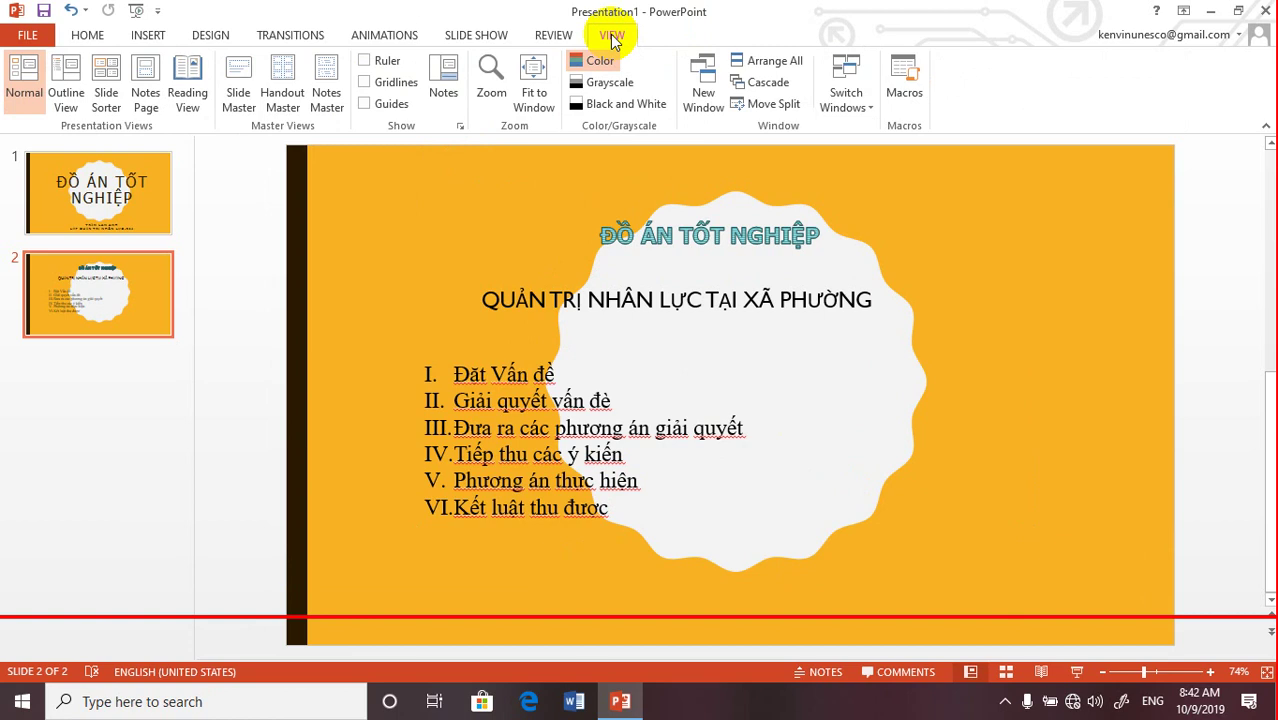
{"action": "left_click", "coordinate": [22, 88]}
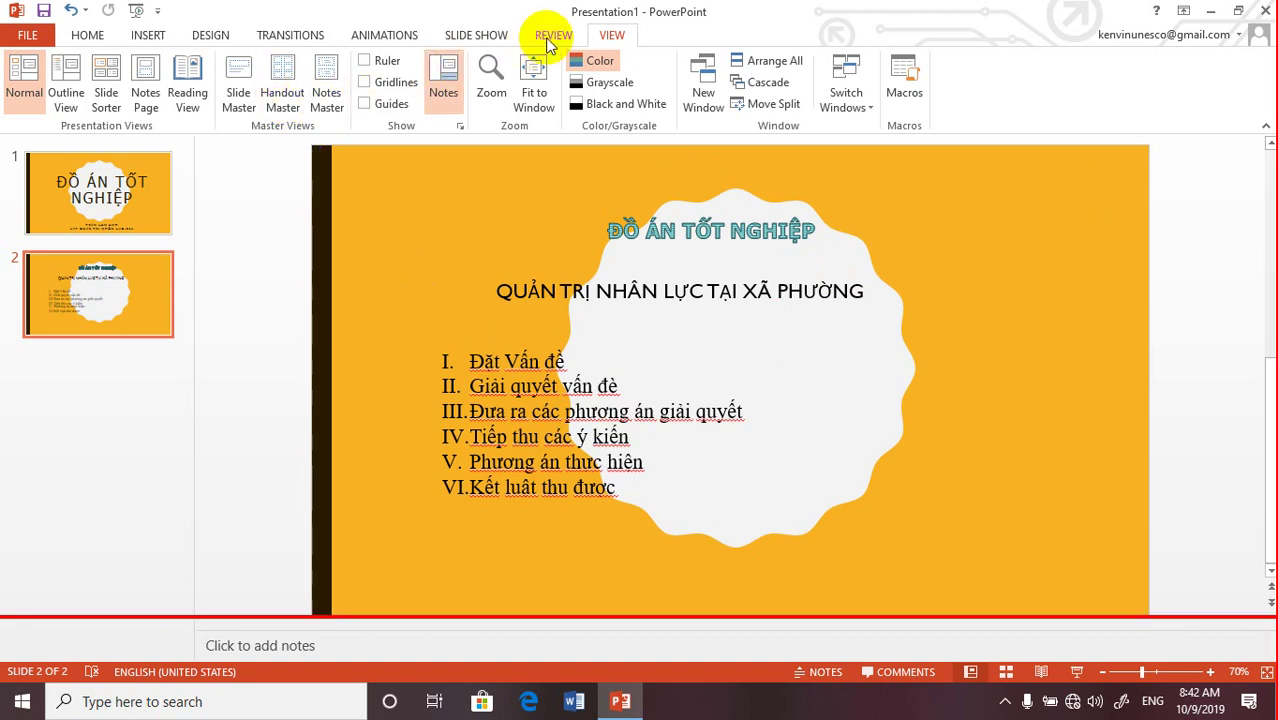
{"action": "left_click", "coordinate": [538, 76]}
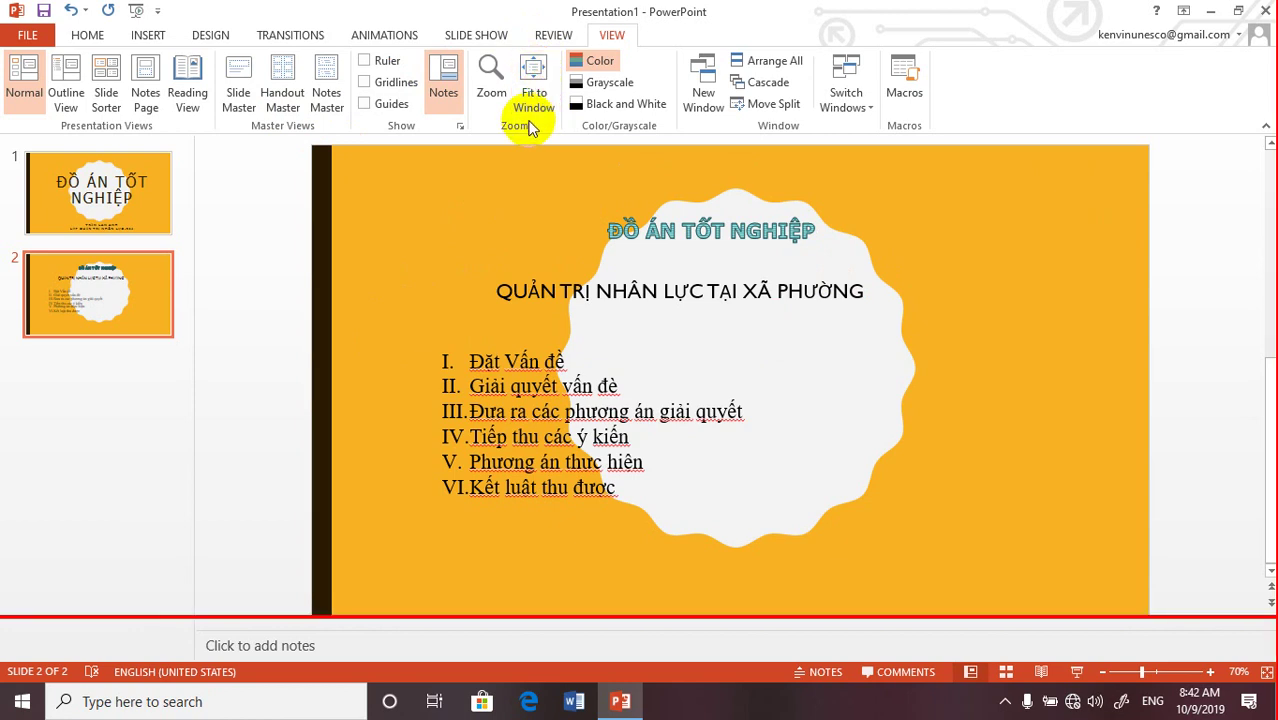
{"action": "left_click", "coordinate": [660, 504]}
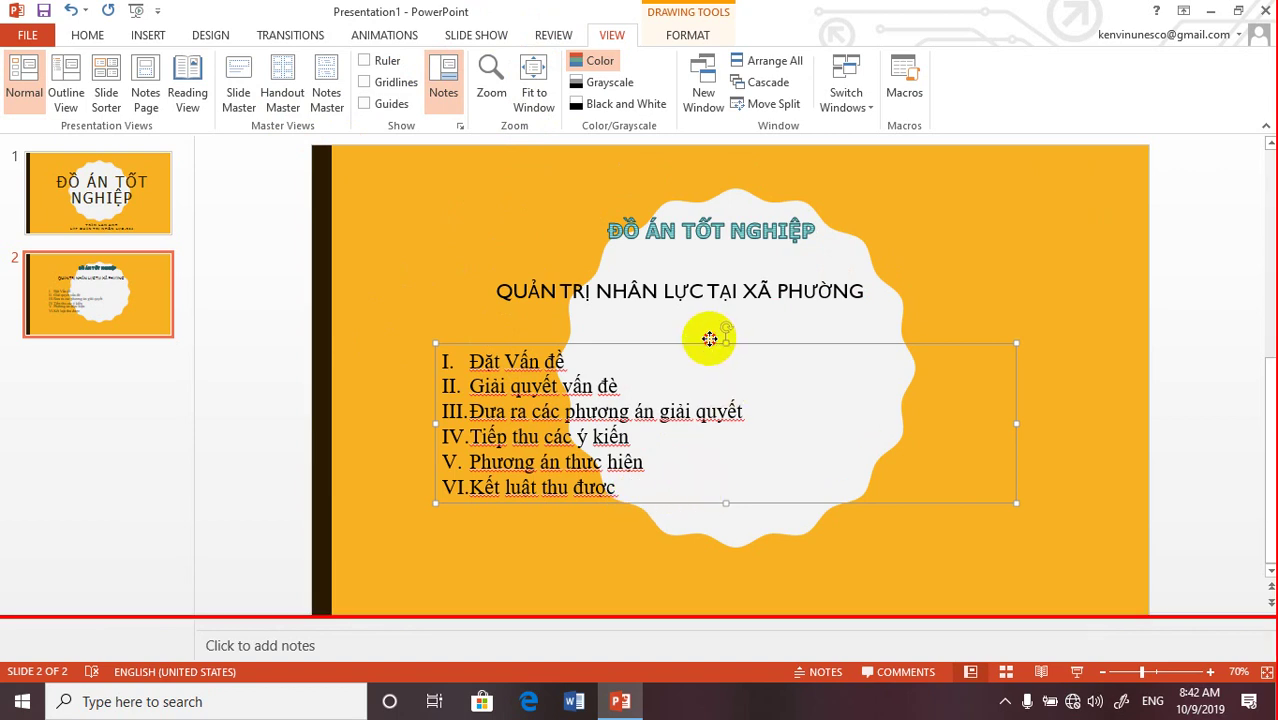
- Nudge the list box up and color all six agenda lines purple
{"action": "left_click_drag", "start_coordinate": [709, 339], "coordinate": [710, 327]}
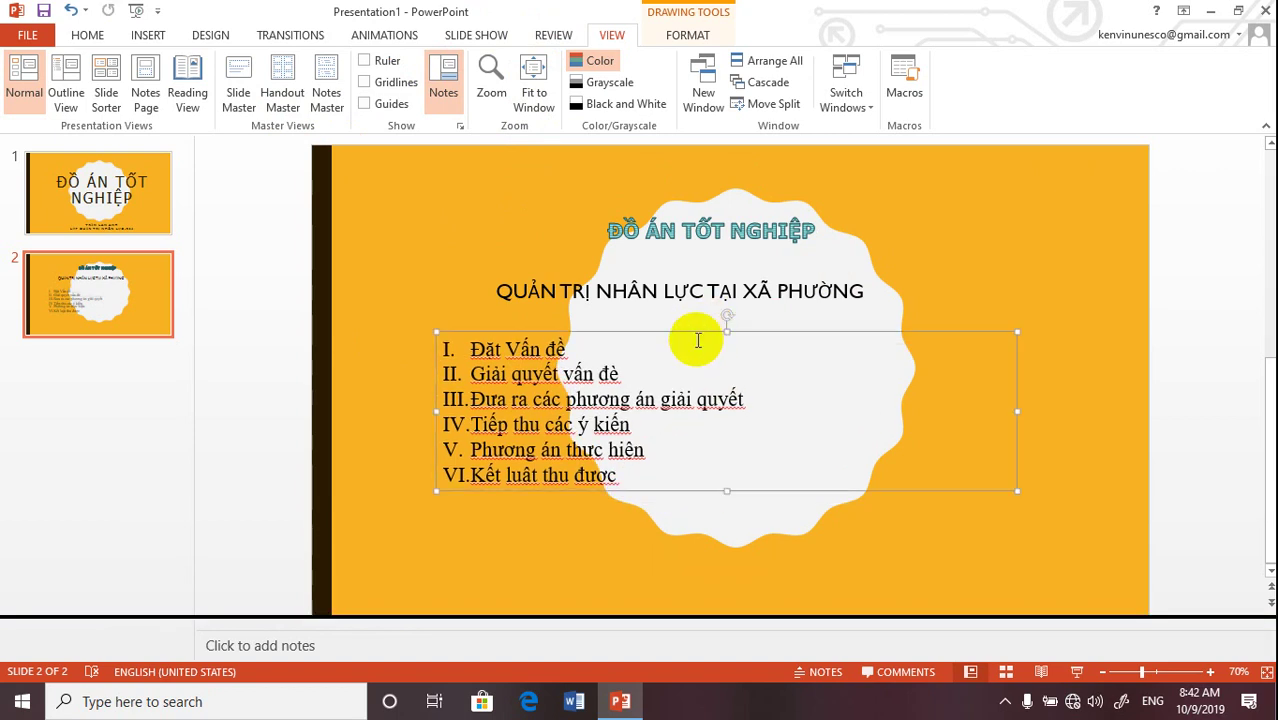
{"action": "triple_click", "coordinate": [492, 449]}
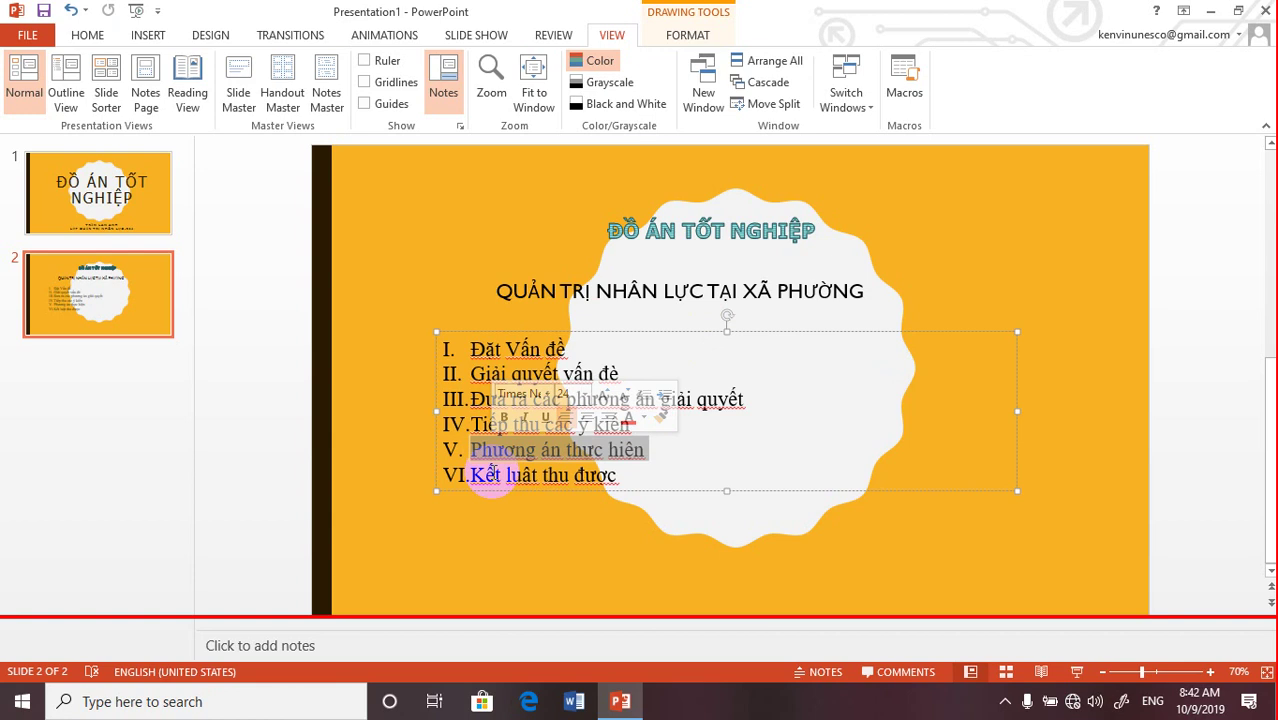
{"action": "key", "text": "ctrl+a"}
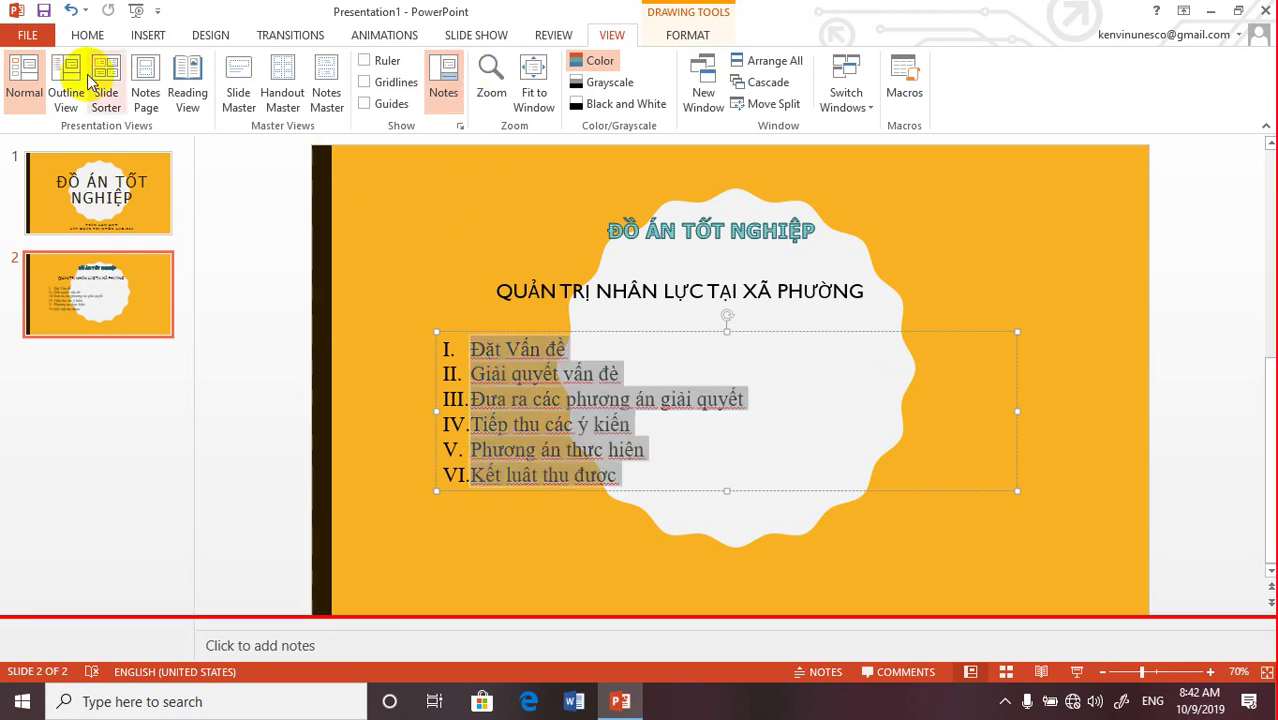
{"action": "left_click", "coordinate": [87, 35]}
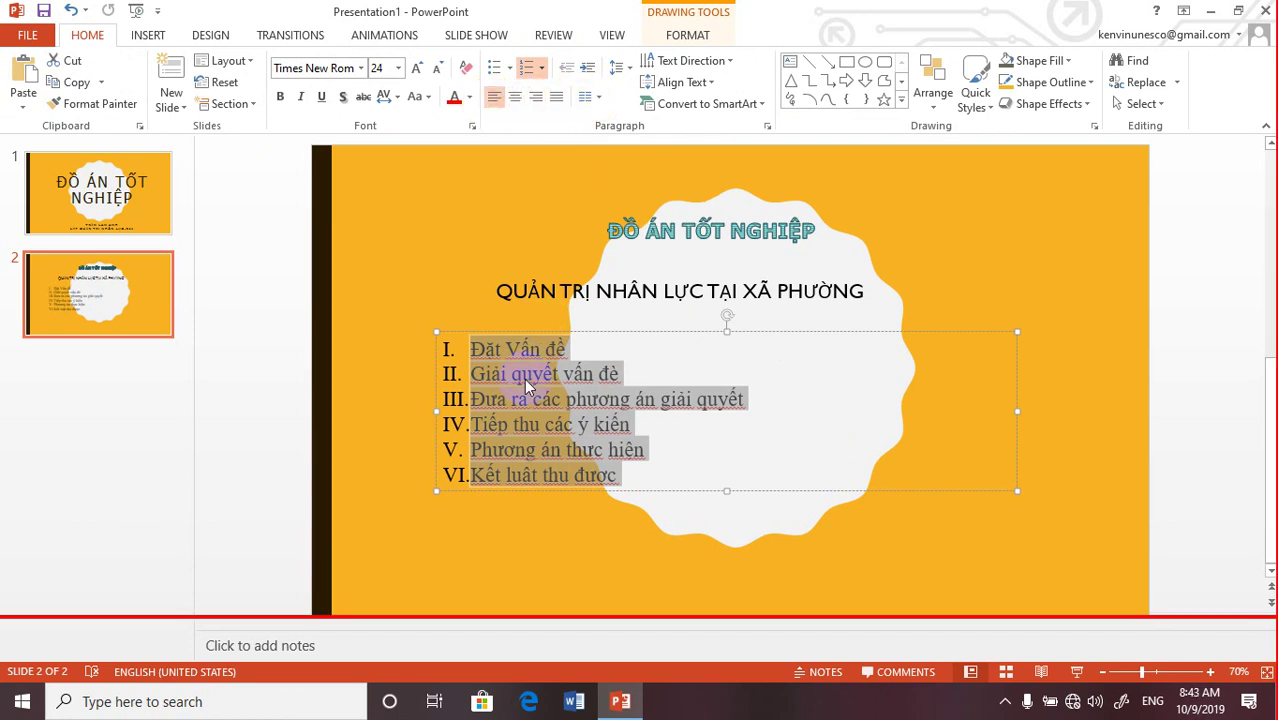
{"action": "left_click", "coordinate": [488, 398]}
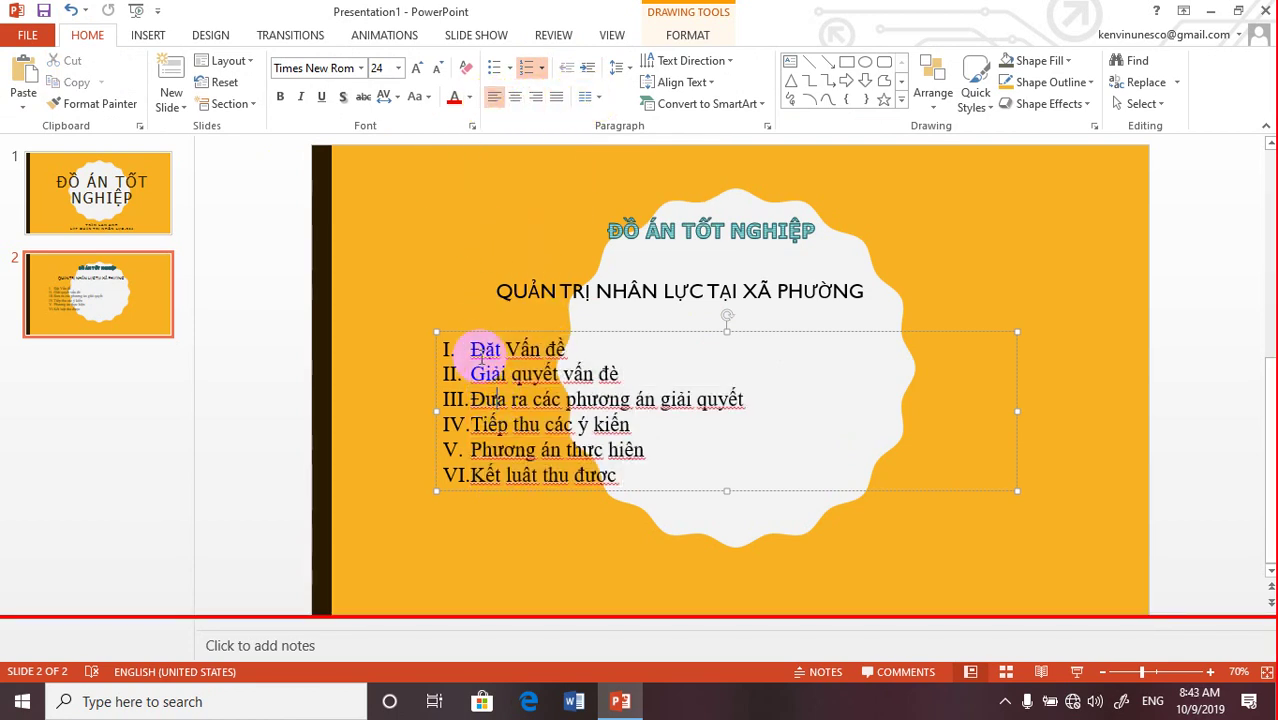
{"action": "left_click_drag", "start_coordinate": [482, 355], "coordinate": [622, 476]}
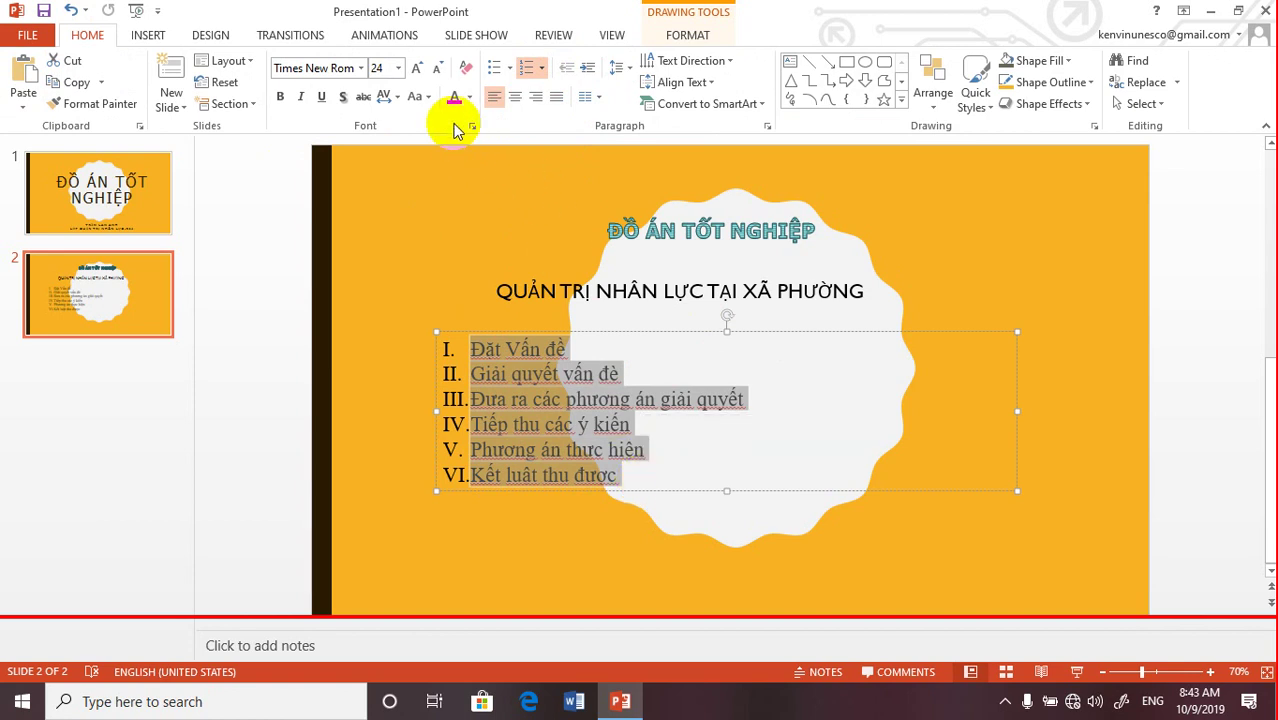
{"action": "left_click", "coordinate": [468, 97]}
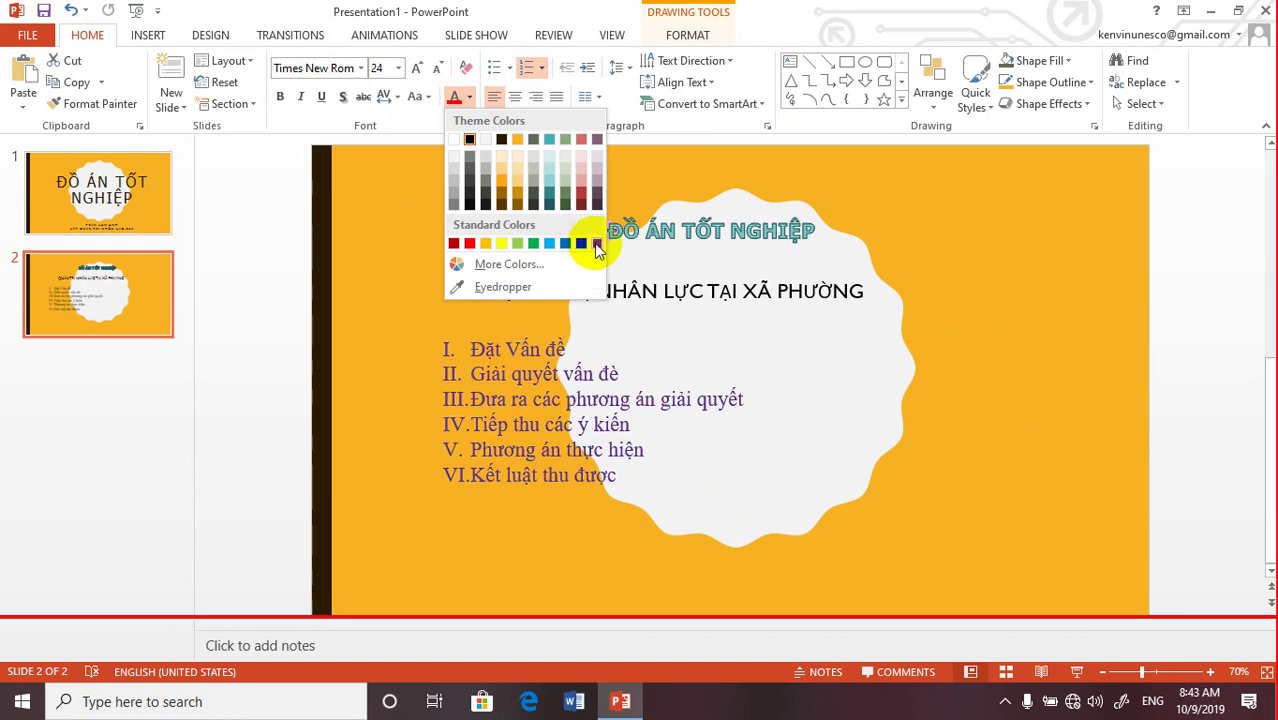
{"action": "left_click", "coordinate": [596, 246]}
{"action": "left_click", "coordinate": [785, 430]}
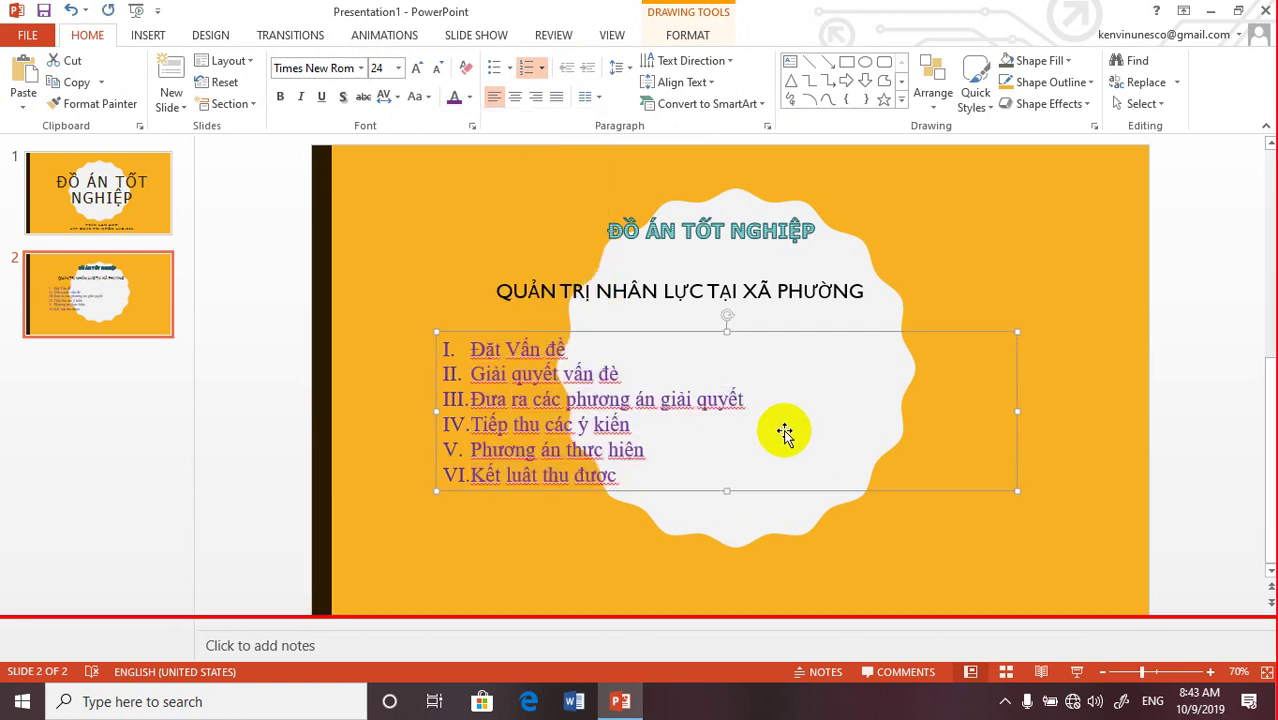
{"action": "left_click", "coordinate": [469, 97]}
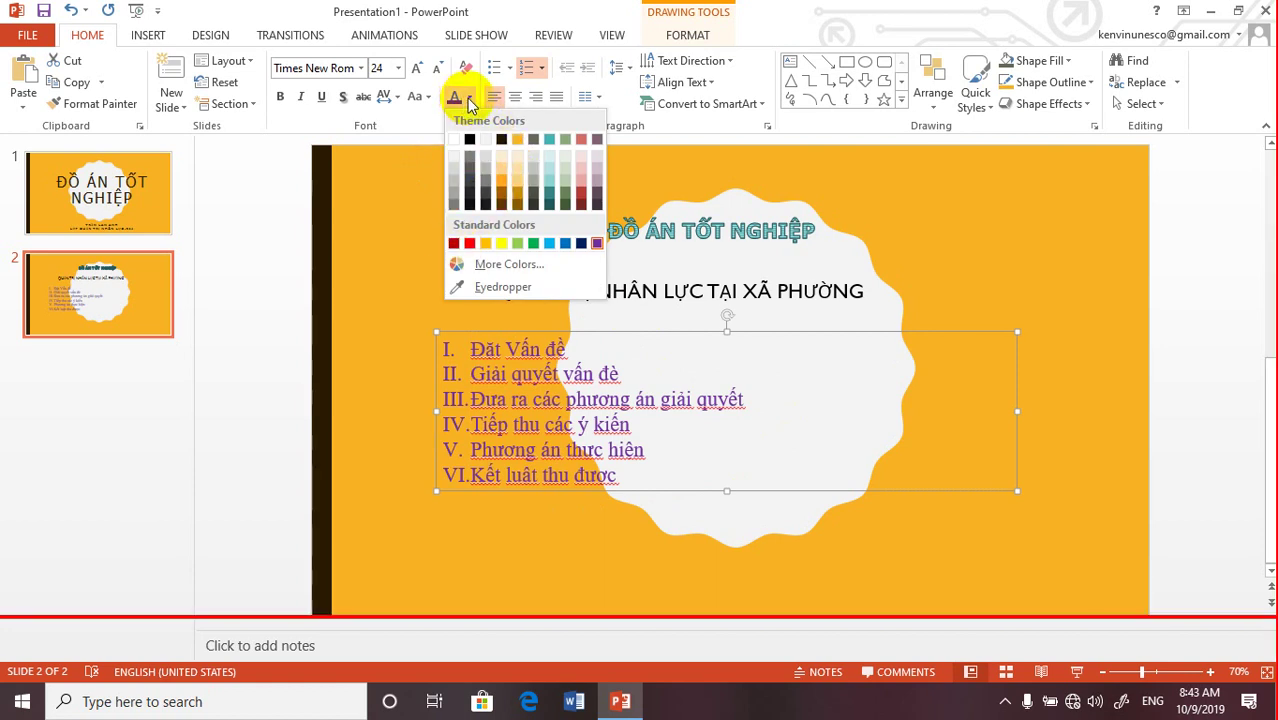
{"action": "left_click", "coordinate": [384, 422]}
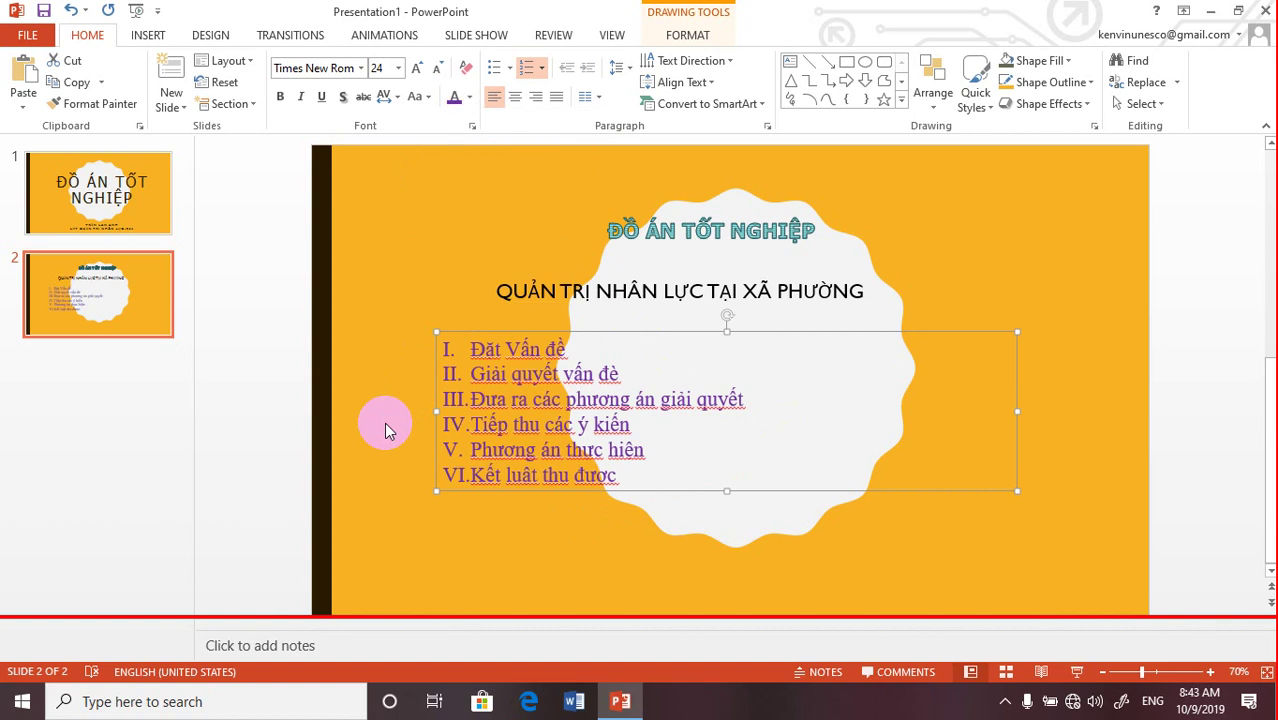
- Start the slide show from the beginning and enlarge the slide in presenter view
{"action": "left_click", "coordinate": [484, 33]}
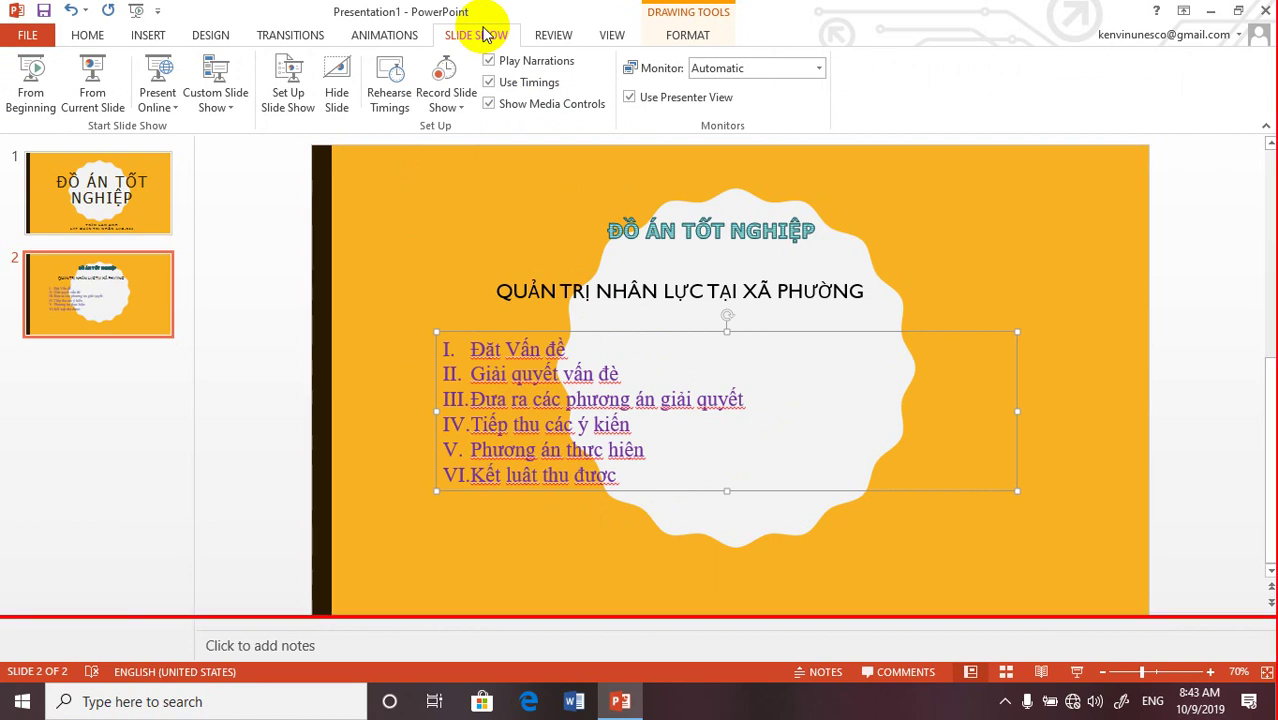
{"action": "left_click", "coordinate": [31, 80]}
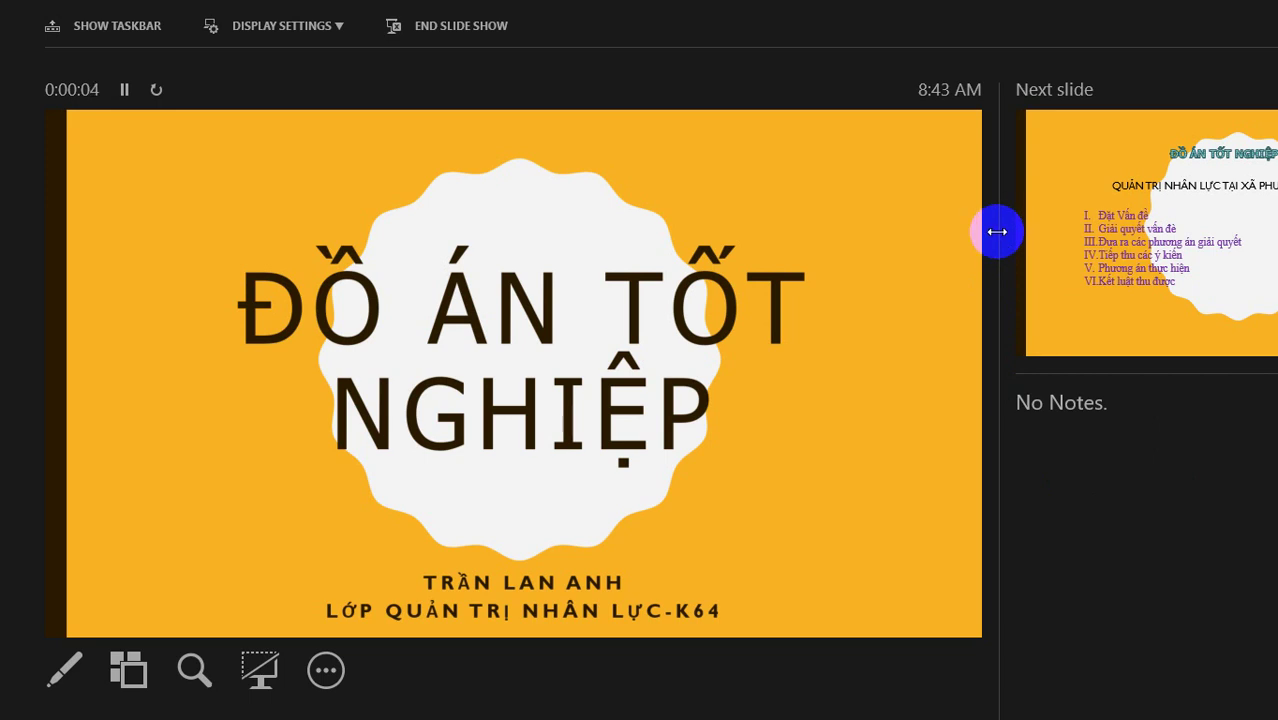
{"action": "left_click_drag", "start_coordinate": [998, 230], "coordinate": [1258, 223]}
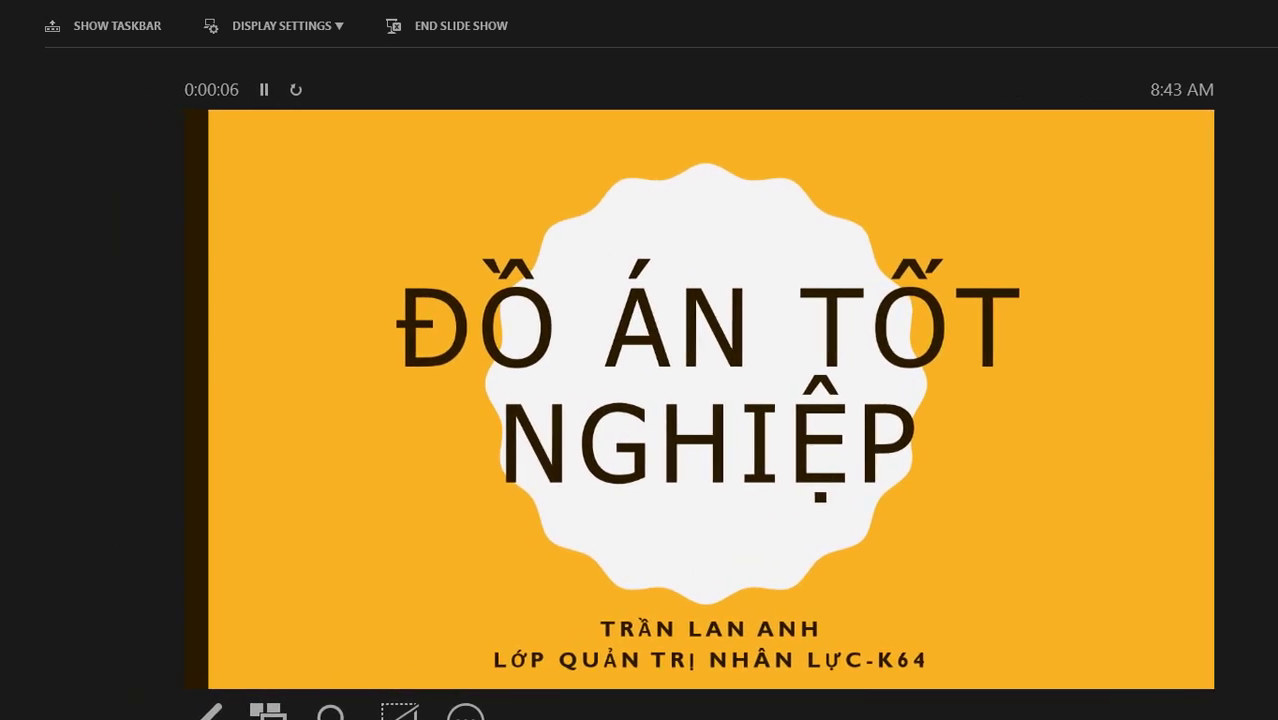
{"action": "left_click_drag", "start_coordinate": [1260, 251], "coordinate": [1270, 243]}
- Step back and forth between the title and agenda slides, then end the show
{"action": "key", "text": "Right"}
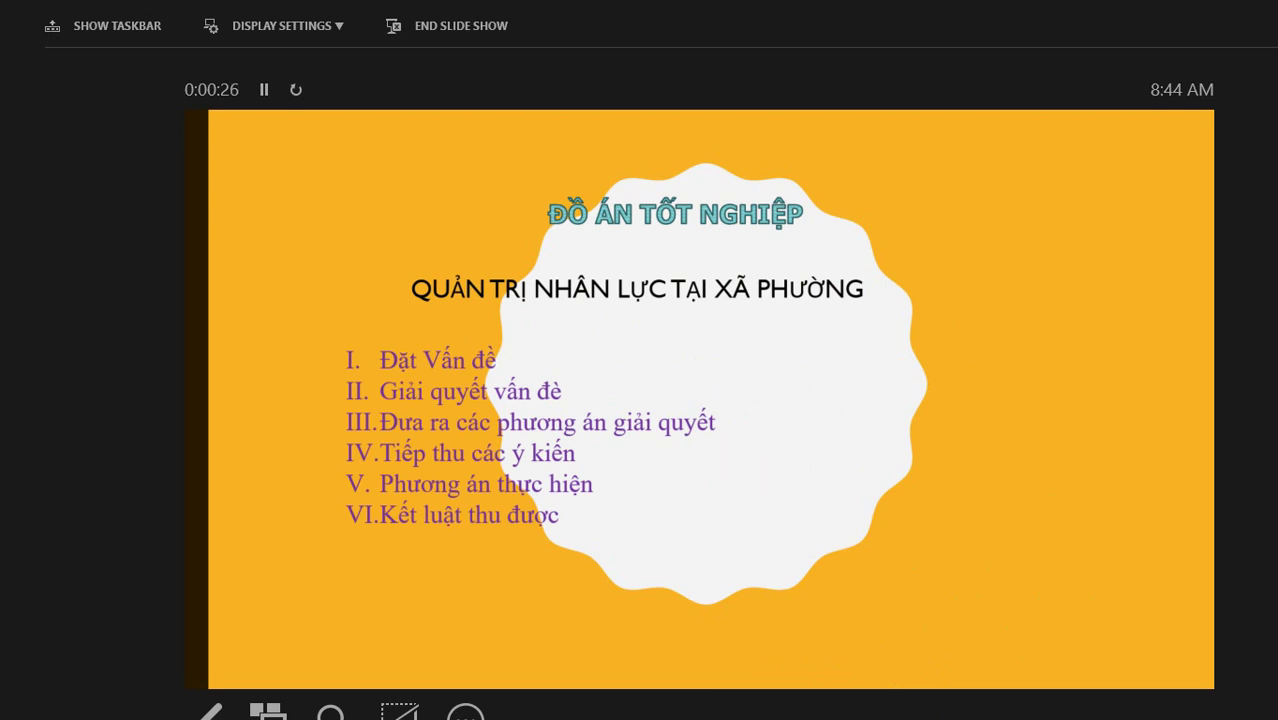
{"action": "key", "text": "Left"}
{"action": "key", "text": "Right"}
{"action": "key", "text": "Left"}
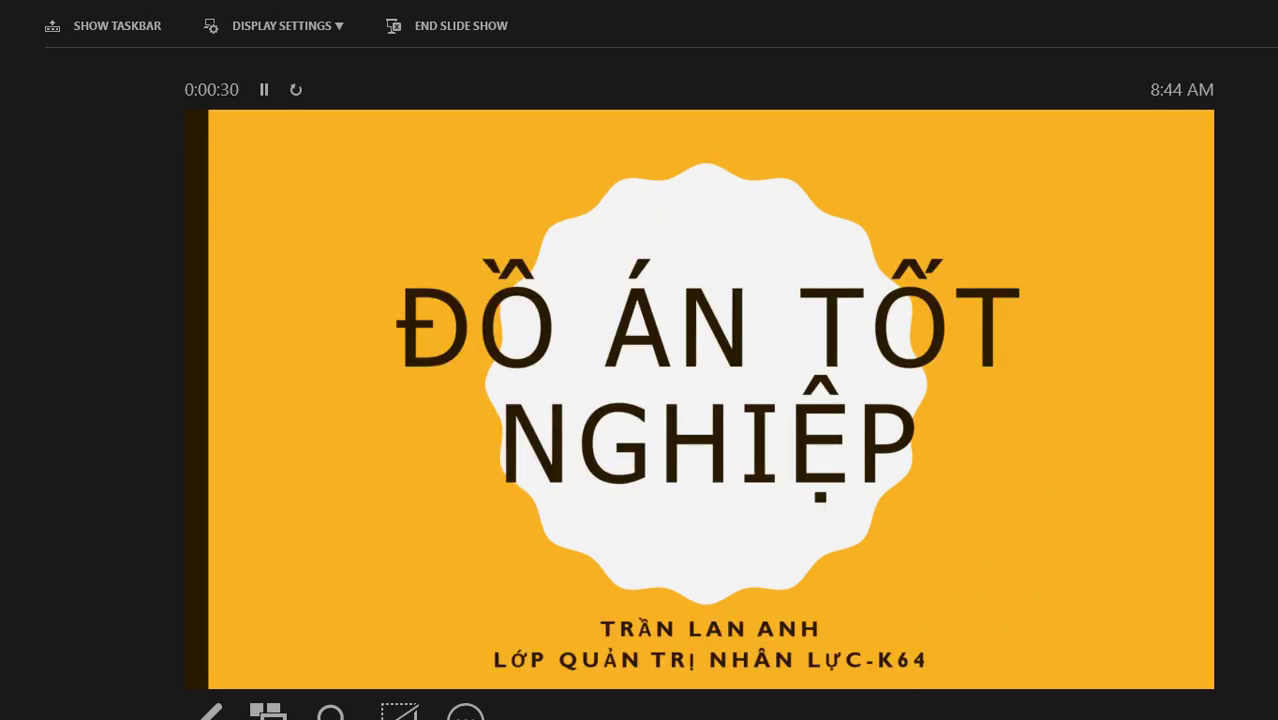
{"action": "key", "text": "Right"}
{"action": "key", "text": "Left"}
{"action": "key", "text": "Right"}
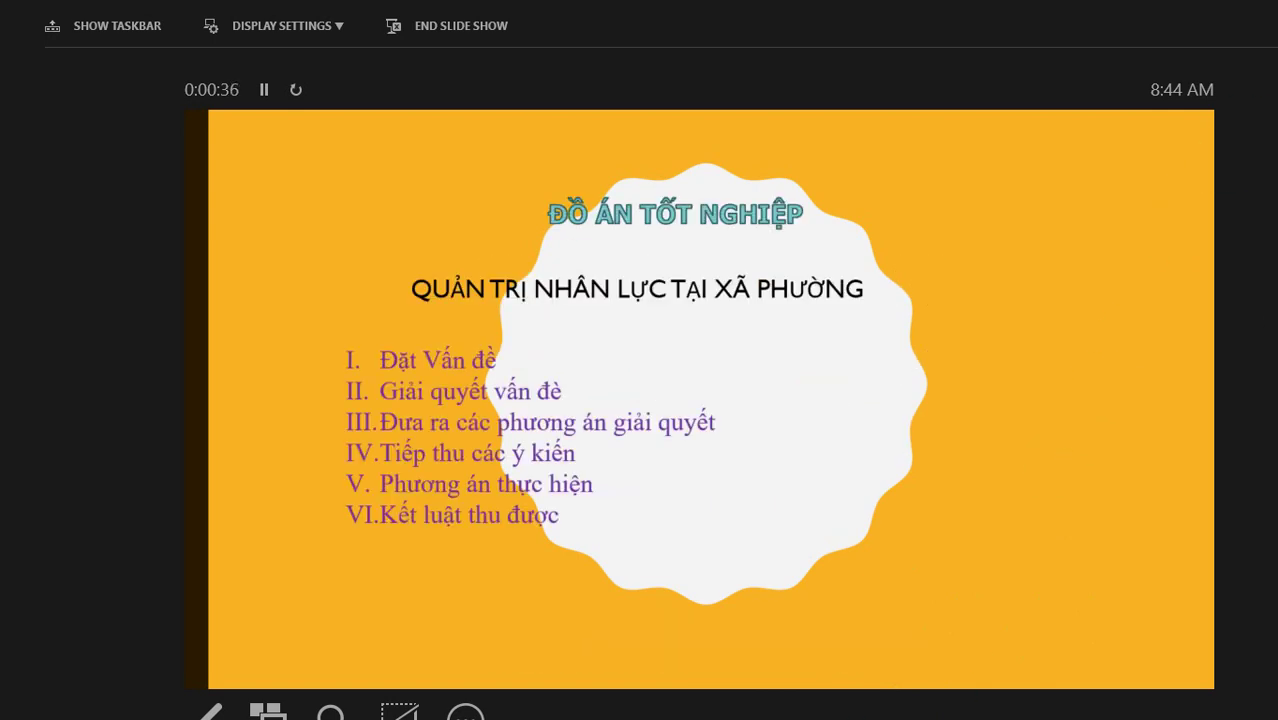
{"action": "key", "text": "Escape"}
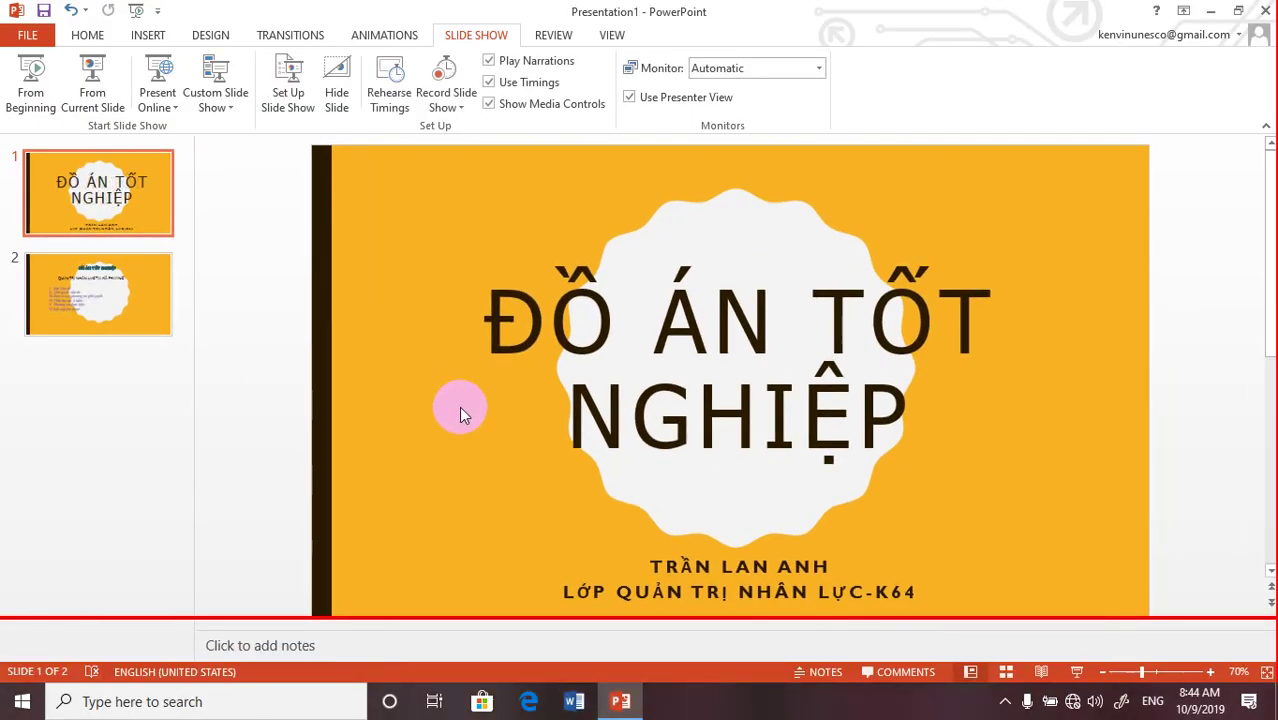
- Display slide 1 in the editor
{"action": "left_click", "coordinate": [87, 30]}
{"action": "left_click", "coordinate": [152, 243]}
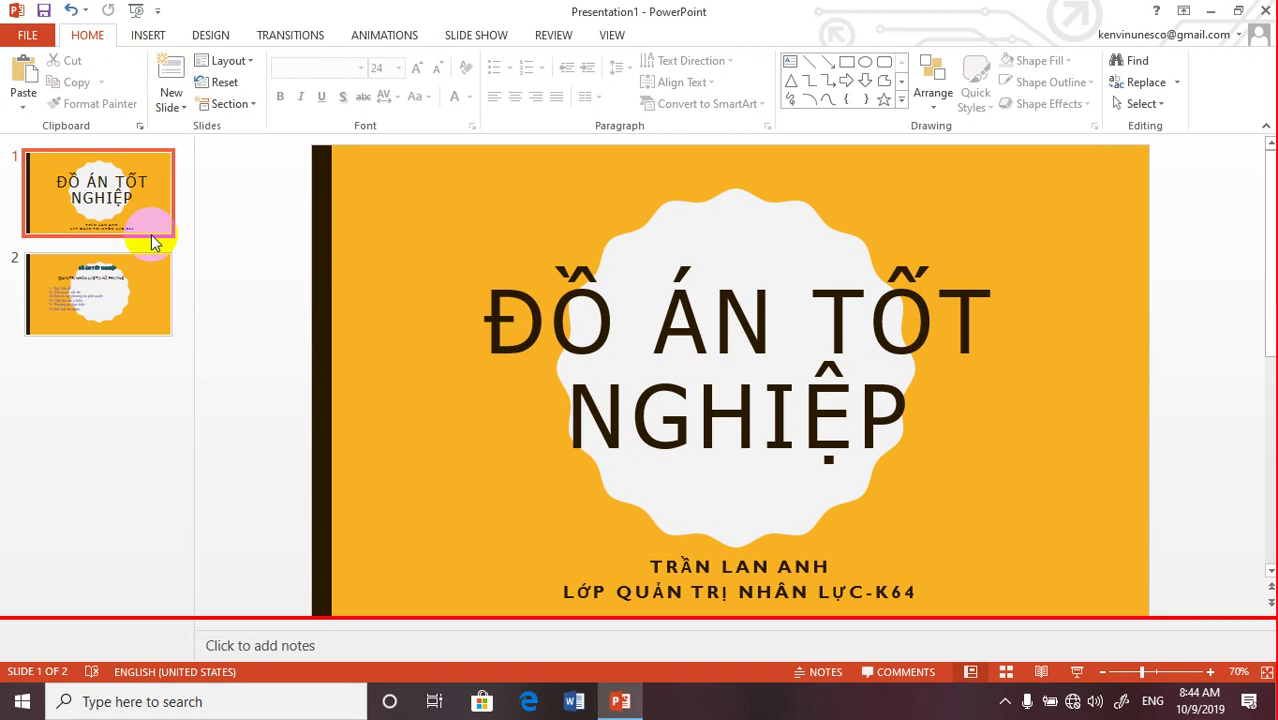
{"action": "left_click", "coordinate": [534, 358]}
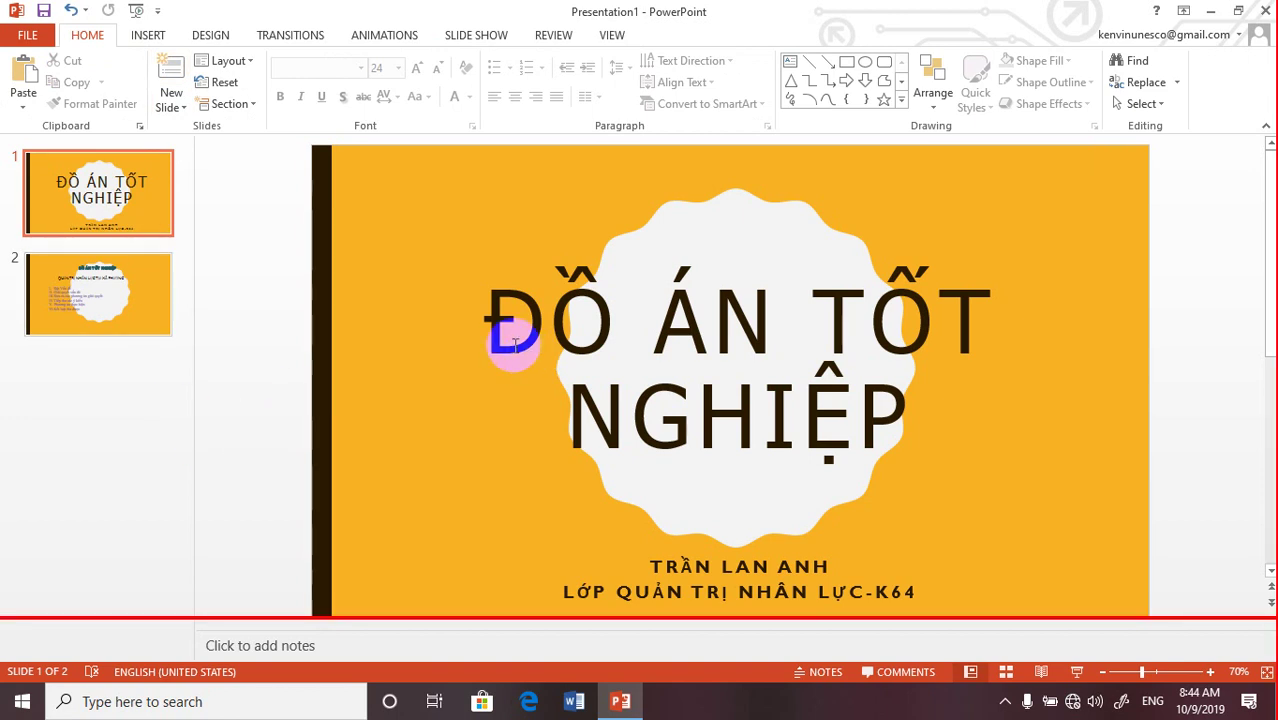
- Browse the Insert, Design, Transitions and Animations options, then select slide 1's title
{"action": "left_click", "coordinate": [148, 35]}
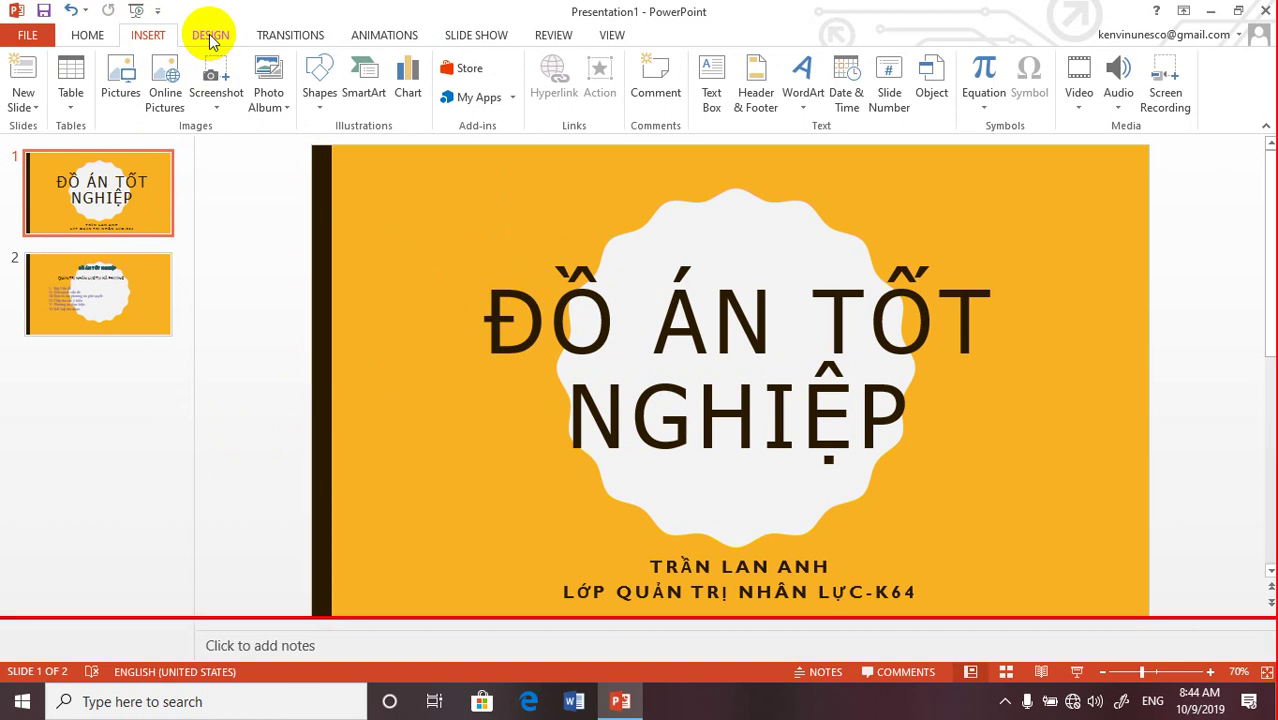
{"action": "left_click", "coordinate": [210, 38]}
{"action": "left_click", "coordinate": [278, 37]}
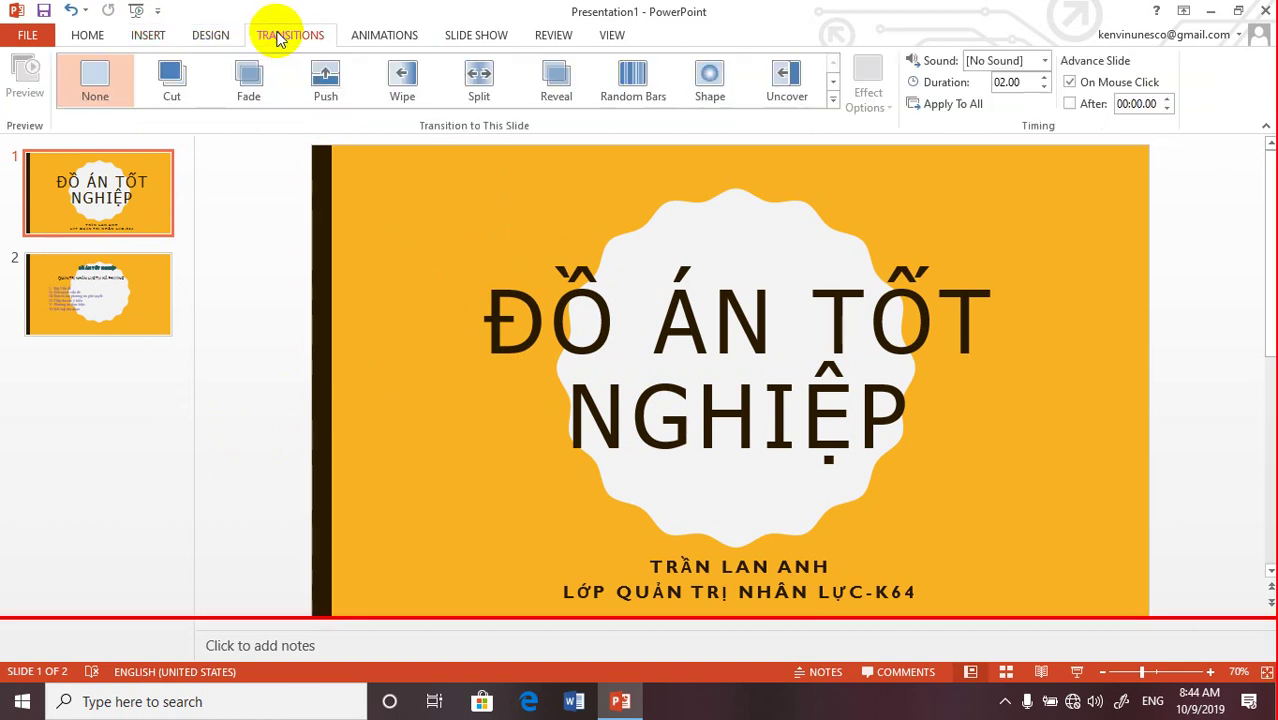
{"action": "left_click", "coordinate": [372, 35]}
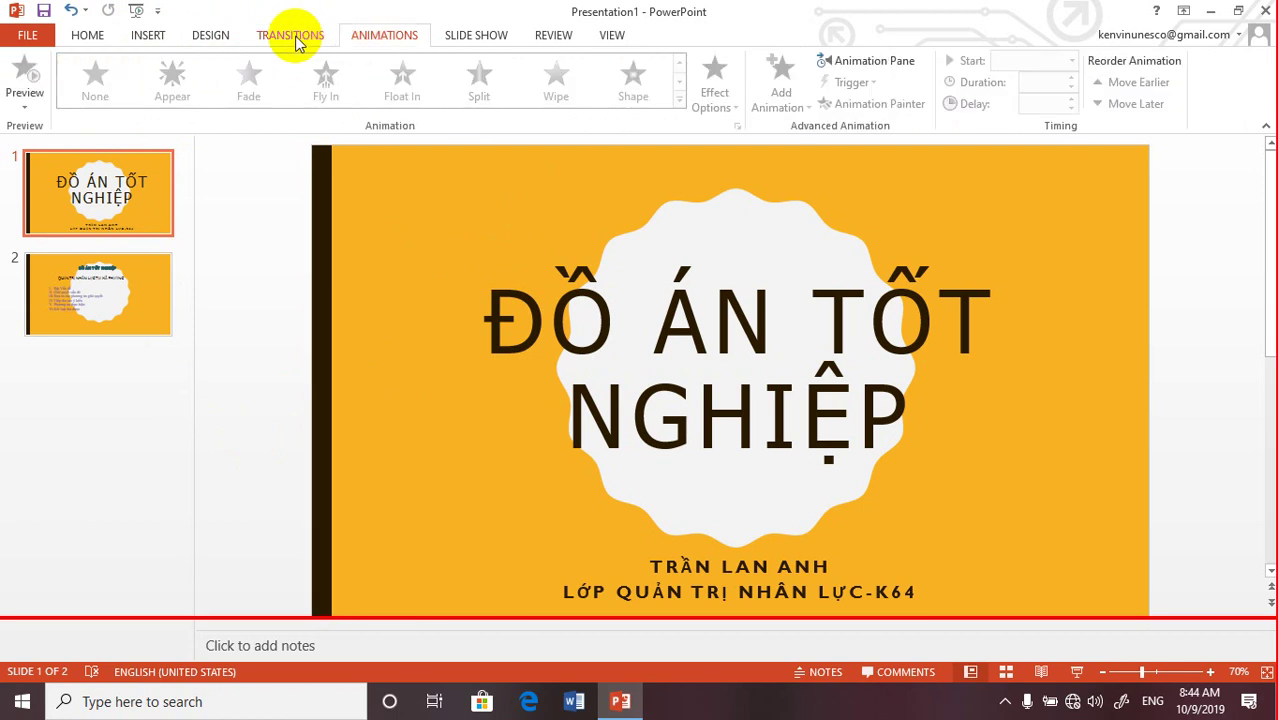
{"action": "left_click", "coordinate": [296, 40]}
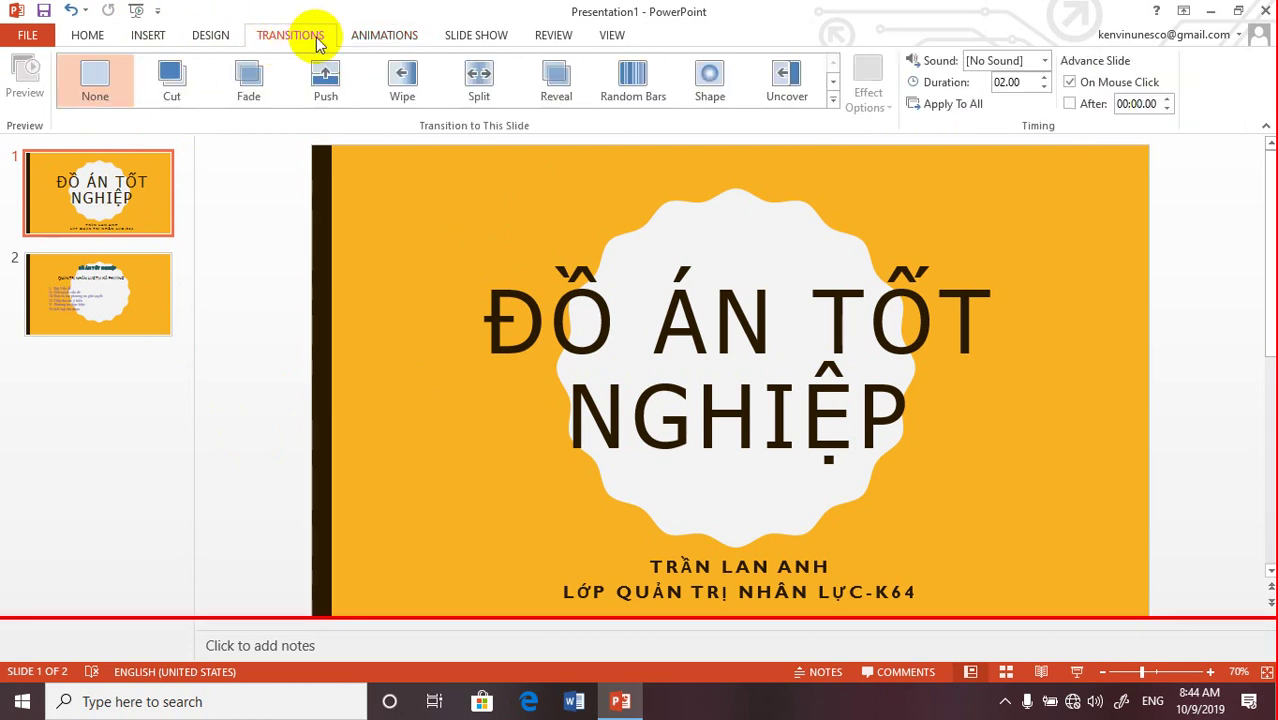
{"action": "left_click", "coordinate": [381, 40]}
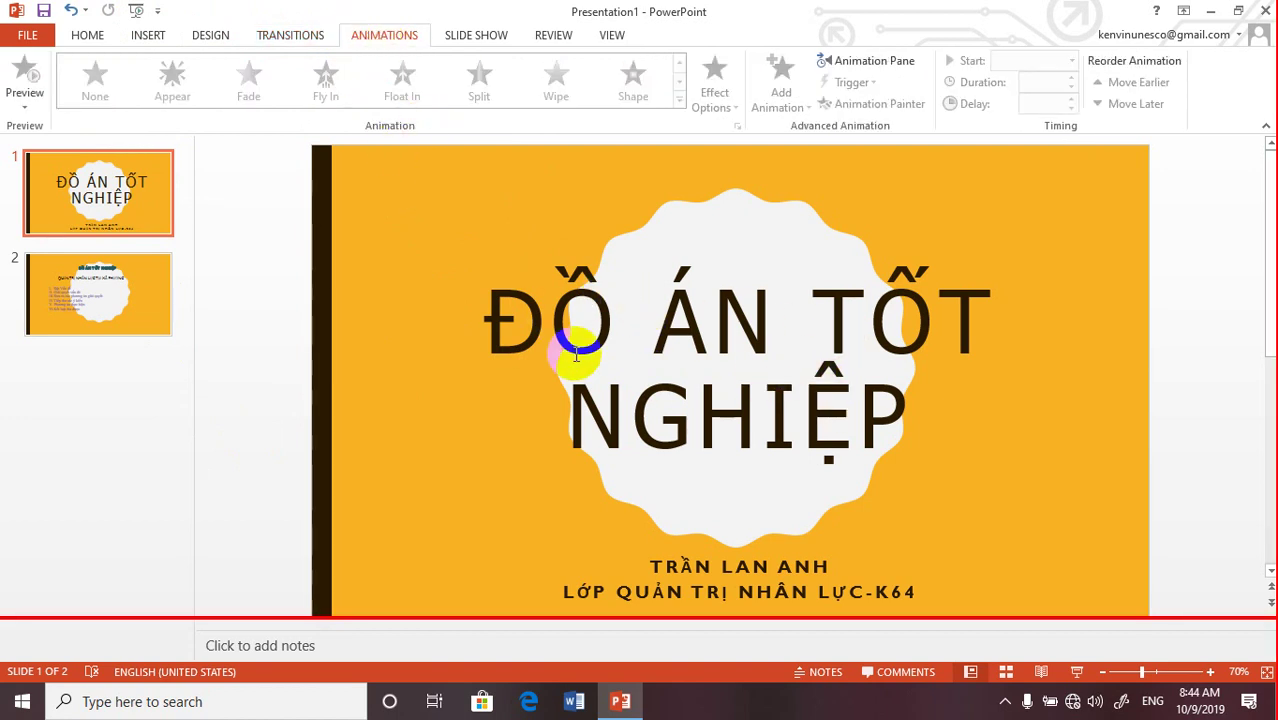
{"action": "scroll", "coordinate": [600, 340], "scroll_direction": "down", "scroll_amount": 1}
{"action": "scroll", "coordinate": [617, 303], "scroll_direction": "up", "scroll_amount": 1}
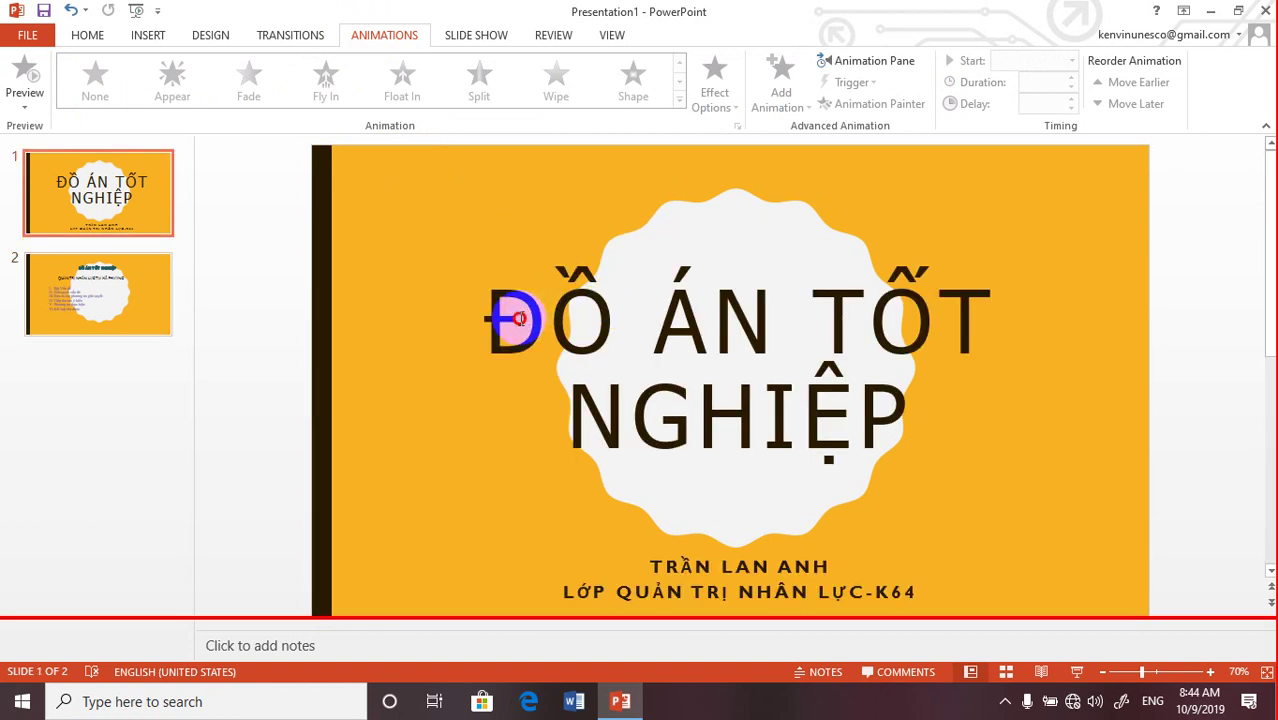
{"action": "left_click", "coordinate": [505, 318]}
- Preview Wipe, Split, Random Bars and Shape transitions on slide 1, settling on Uncover
{"action": "left_click", "coordinate": [262, 34]}
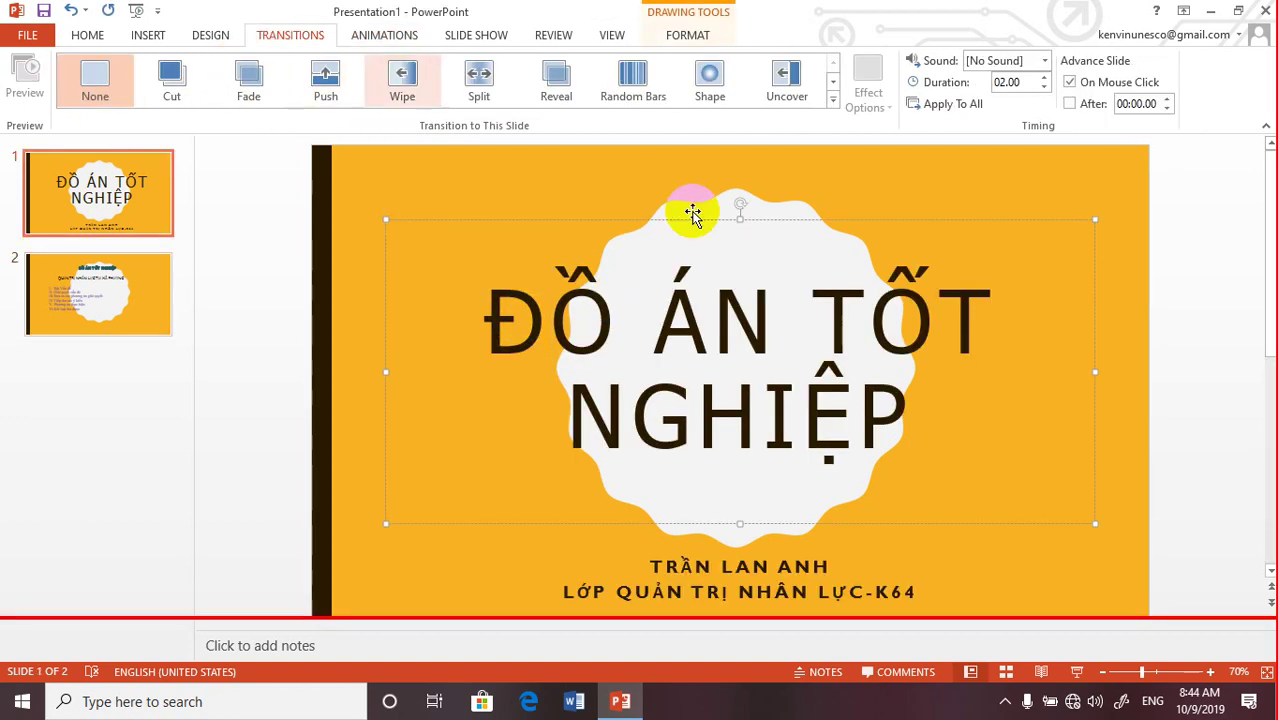
{"action": "left_click", "coordinate": [768, 311]}
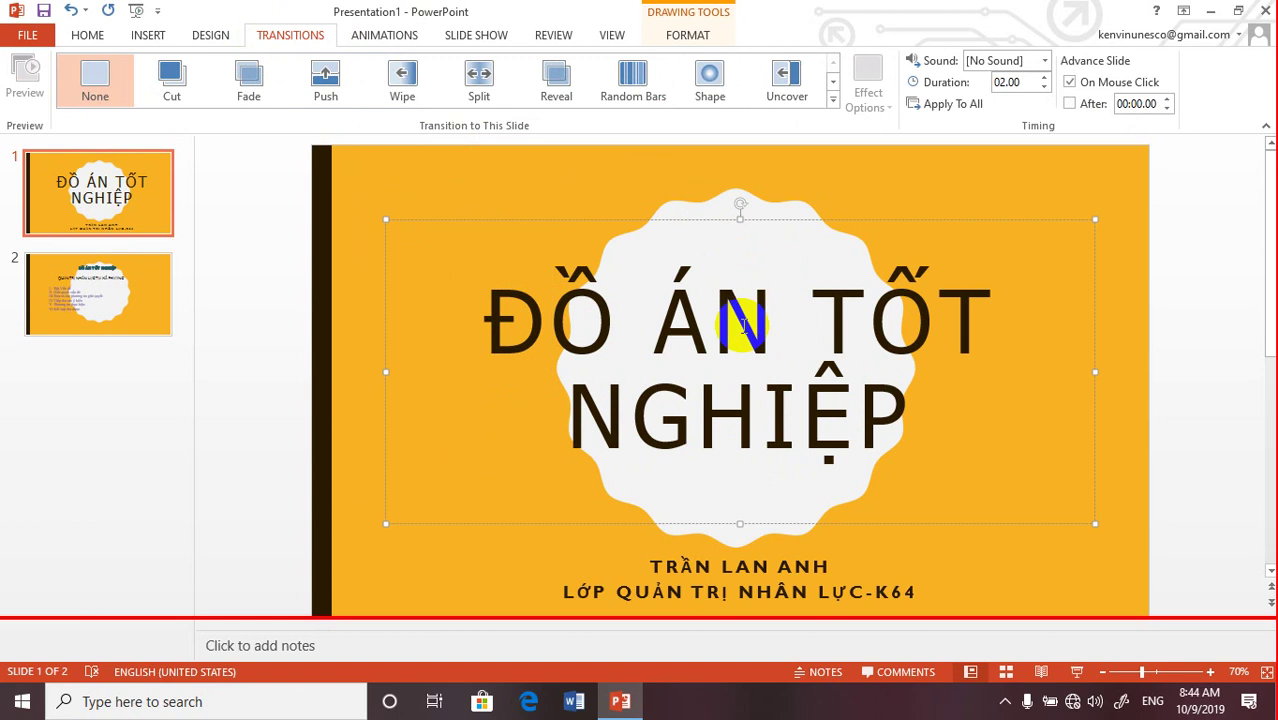
{"action": "key", "text": "Left"}
{"action": "key", "text": "Left"}
{"action": "key", "text": "Left"}
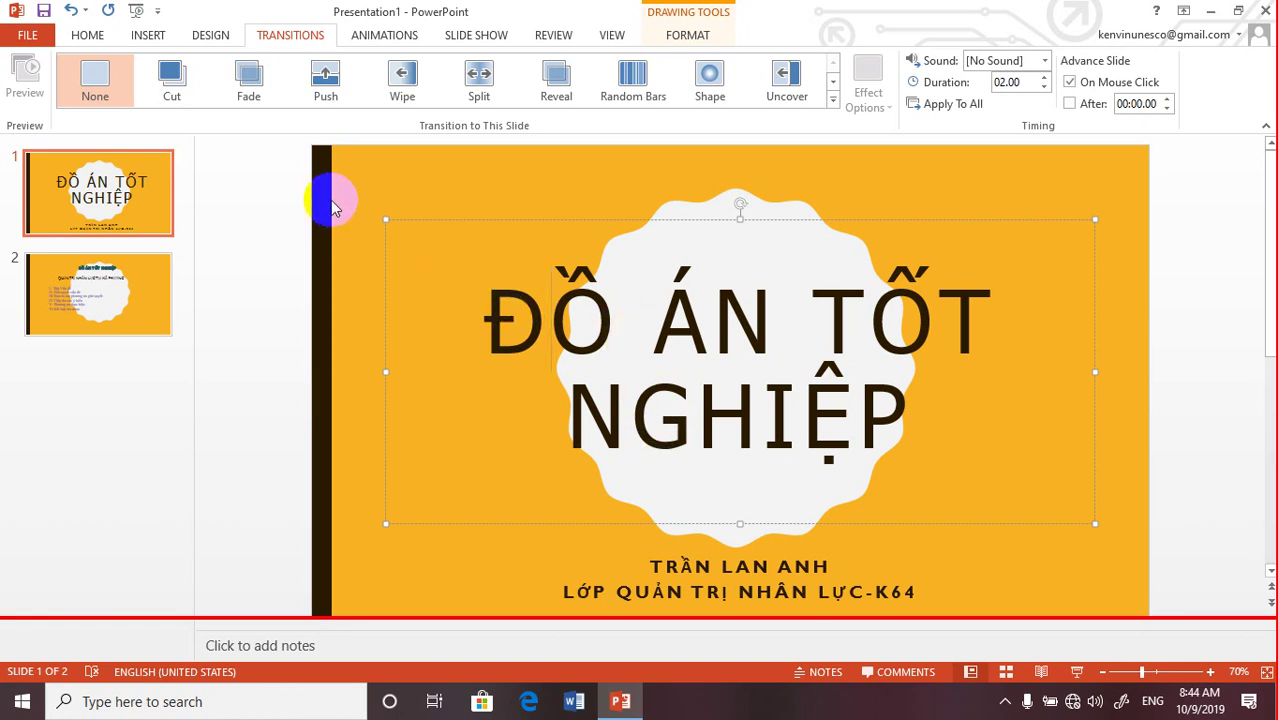
{"action": "left_click", "coordinate": [403, 80]}
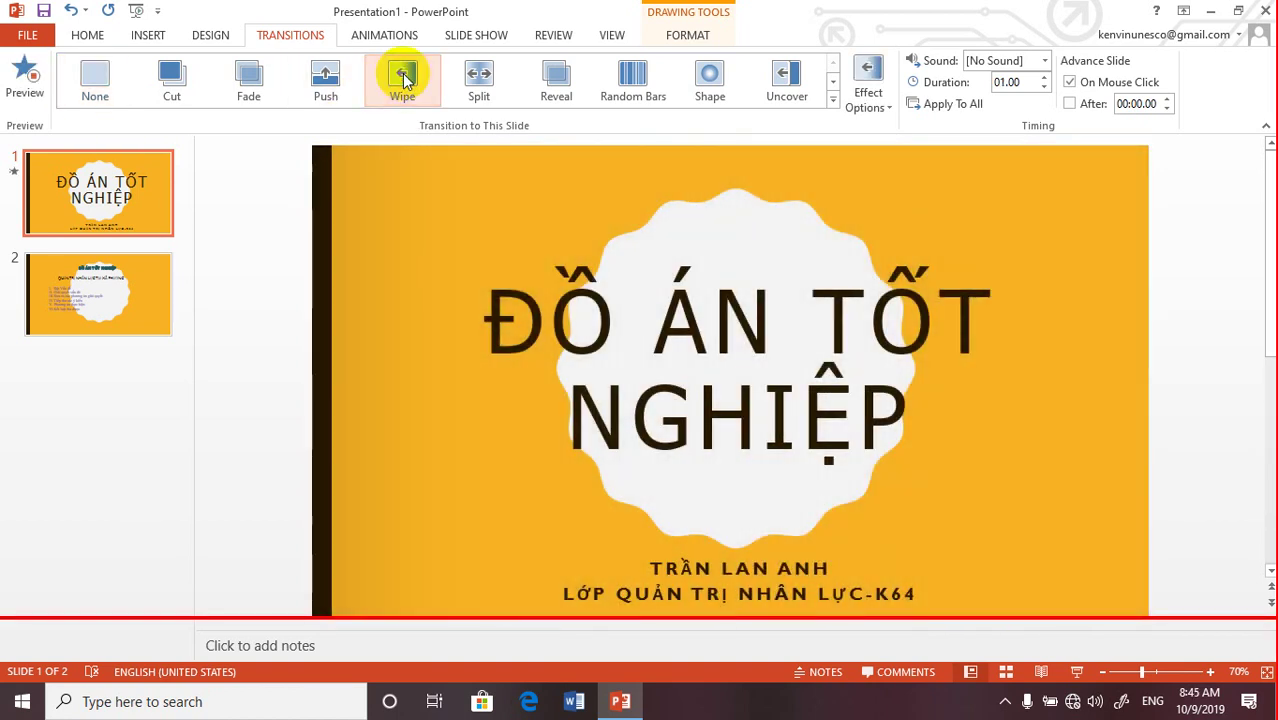
{"action": "left_click", "coordinate": [403, 80]}
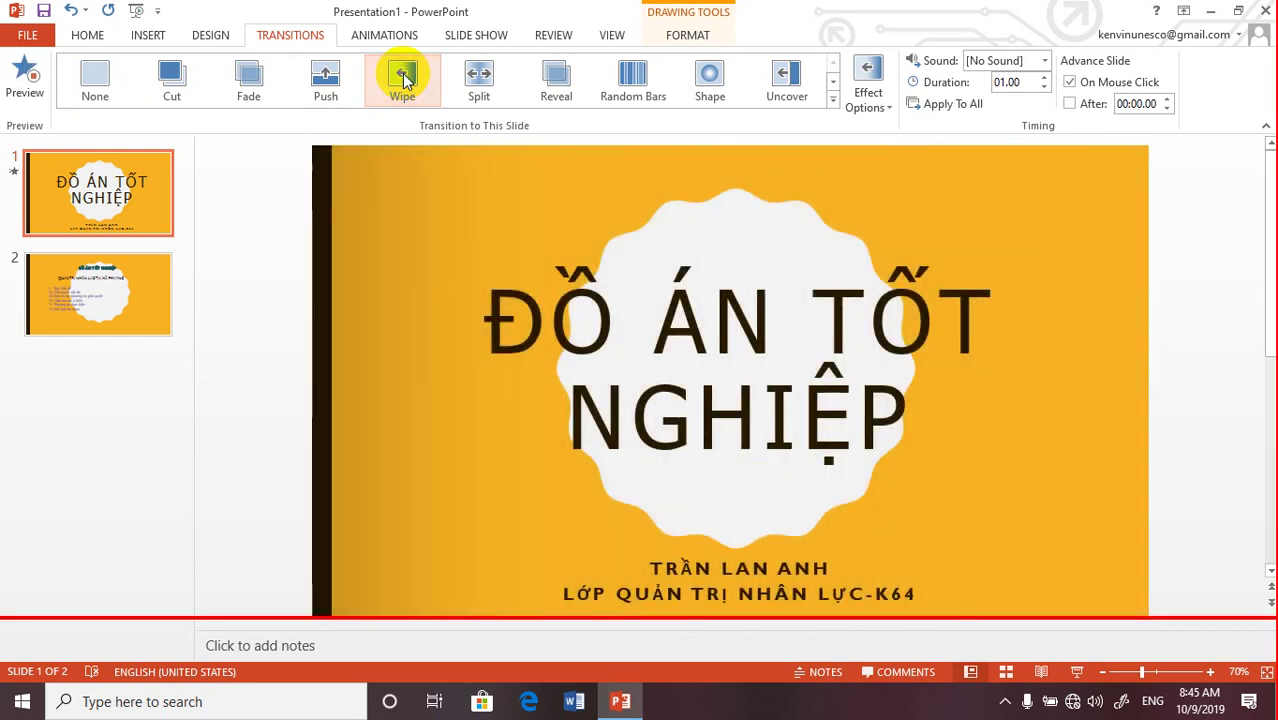
{"action": "left_click", "coordinate": [480, 85]}
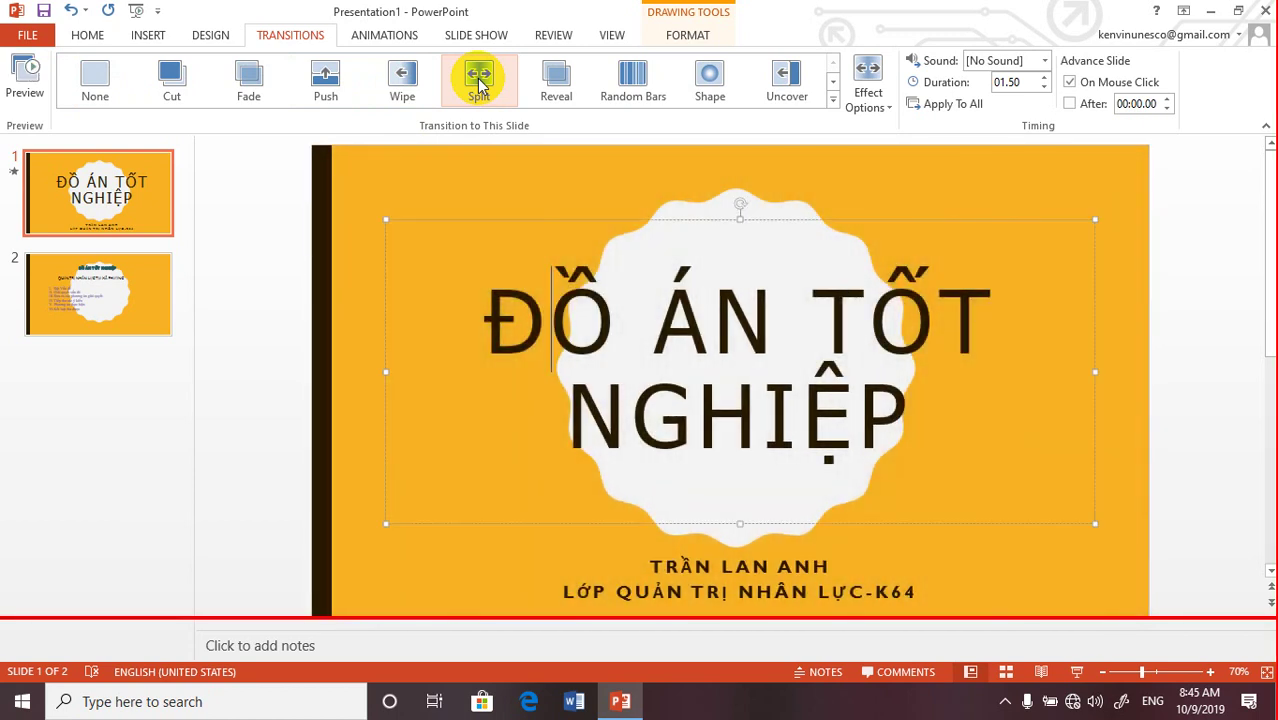
{"action": "left_click", "coordinate": [630, 83]}
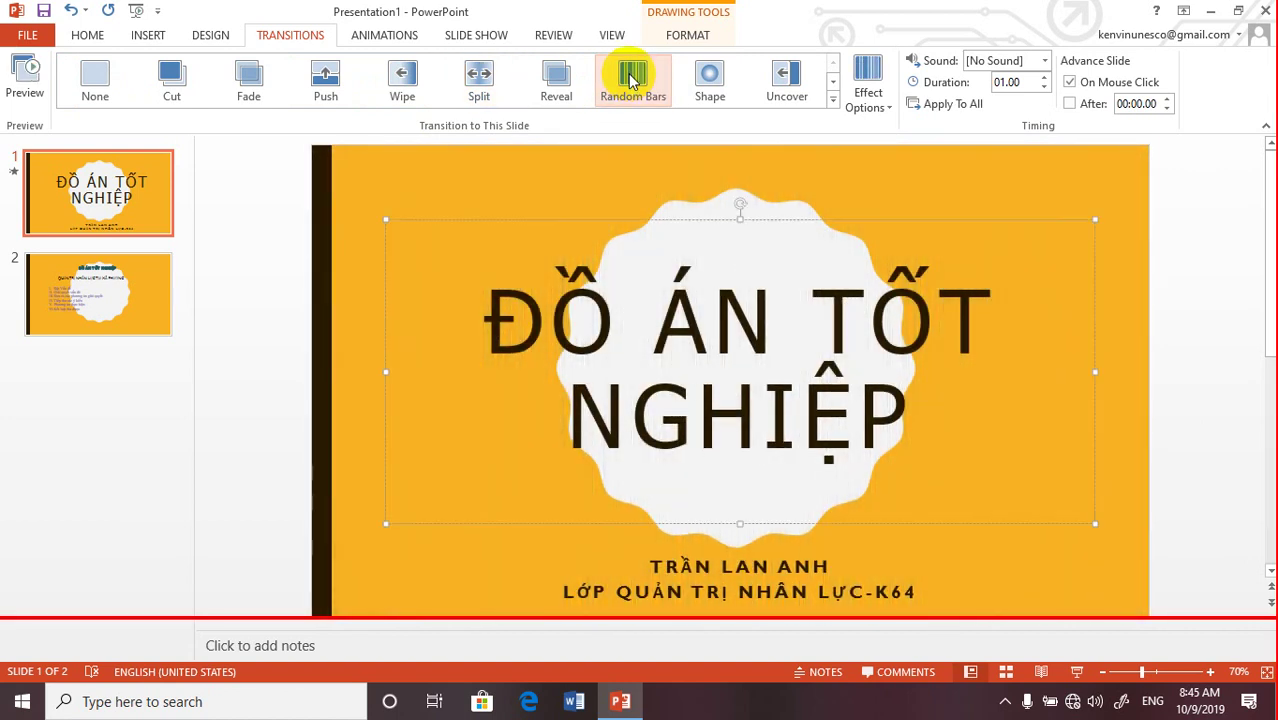
{"action": "left_click", "coordinate": [631, 81]}
{"action": "left_click", "coordinate": [712, 80]}
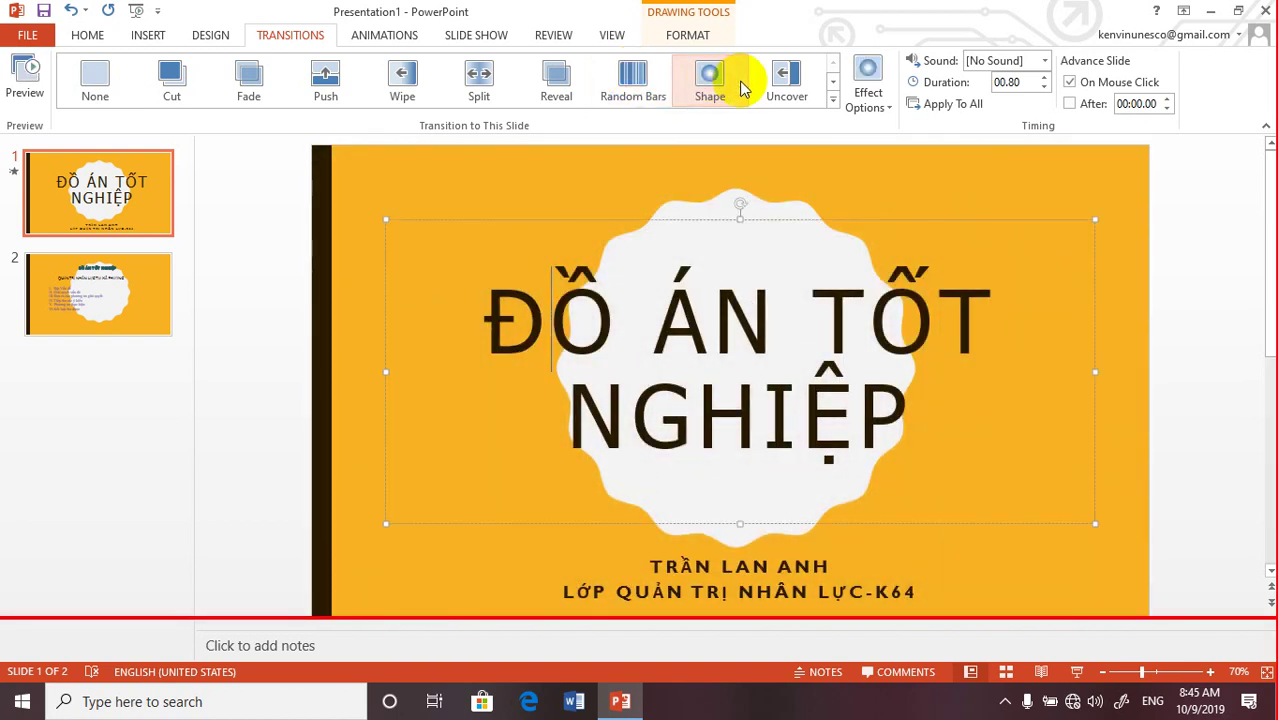
{"action": "left_click", "coordinate": [789, 78]}
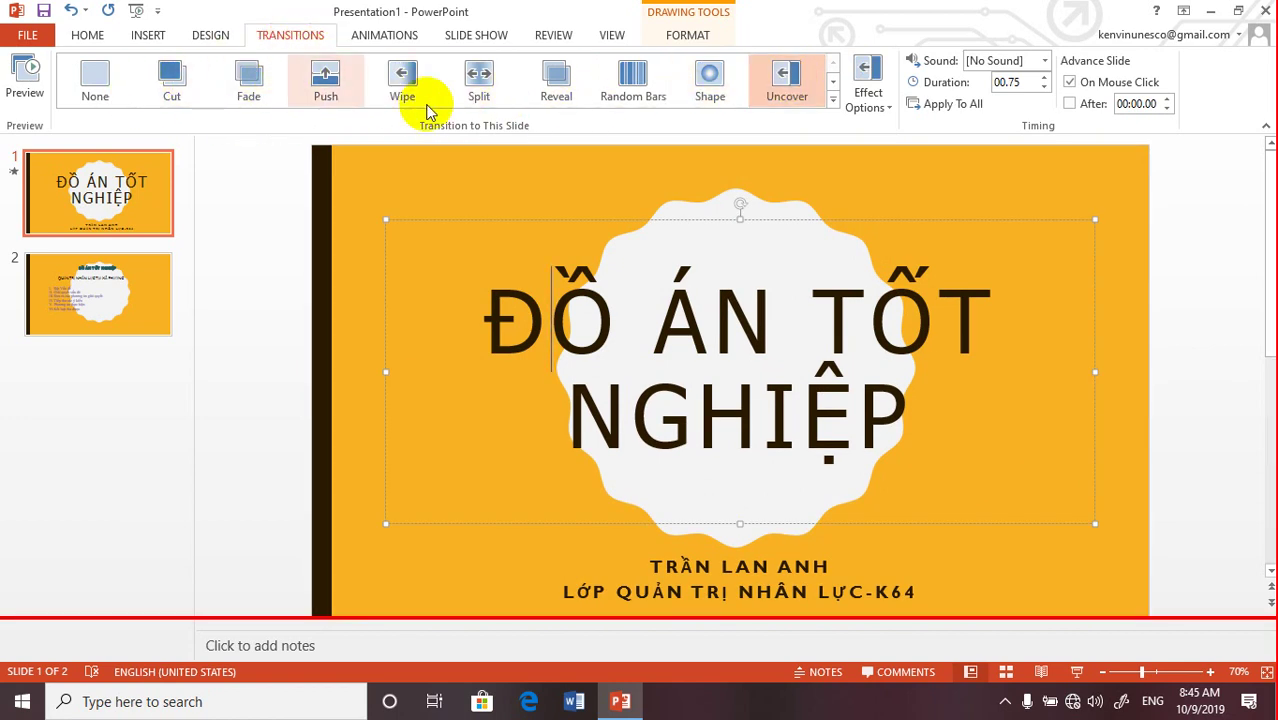
{"action": "left_click", "coordinate": [374, 38]}
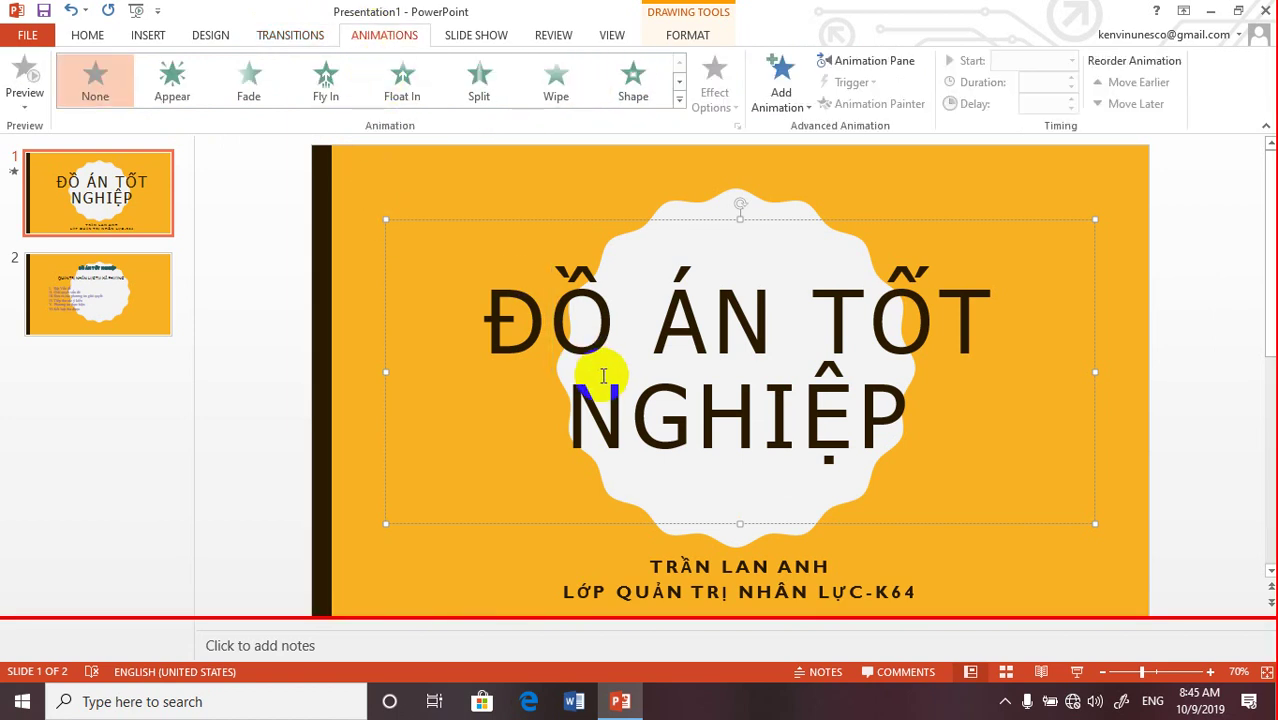
- Try Fly In, Float In and Split on the title box, then apply Wipe
{"action": "left_click", "coordinate": [422, 228]}
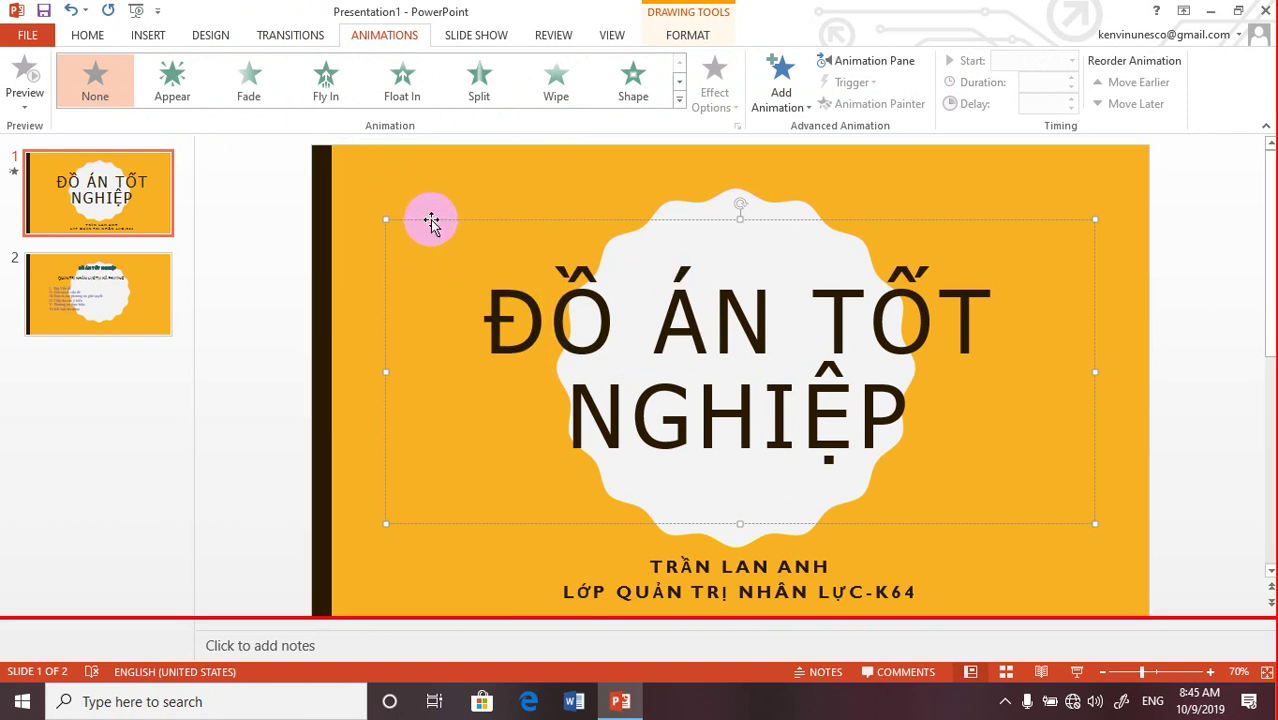
{"action": "left_click", "coordinate": [431, 222]}
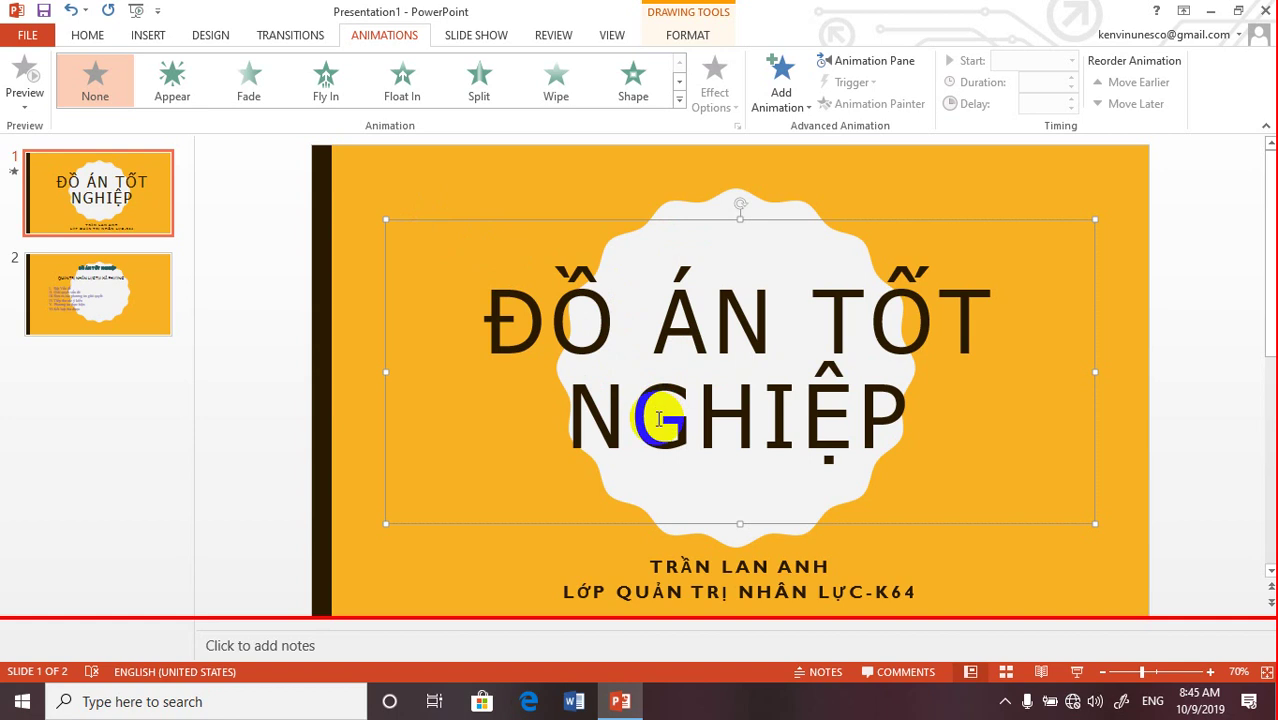
{"action": "left_click", "coordinate": [328, 90]}
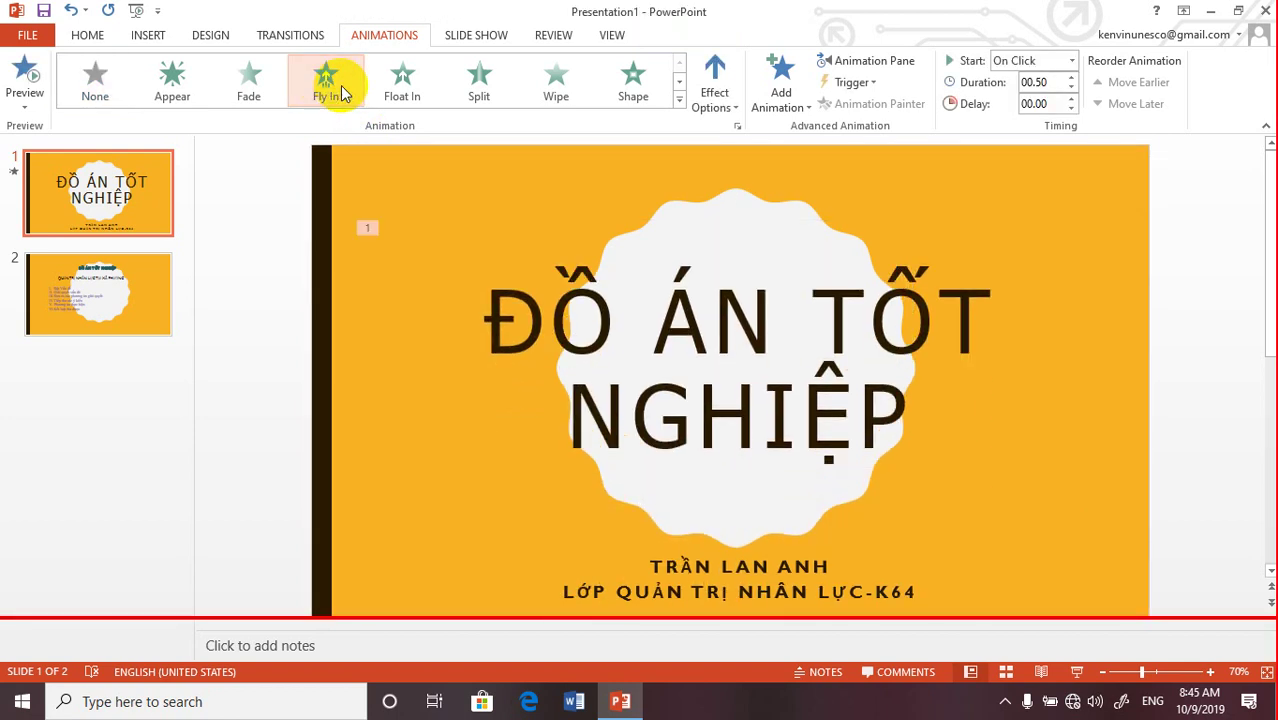
{"action": "left_click", "coordinate": [401, 88]}
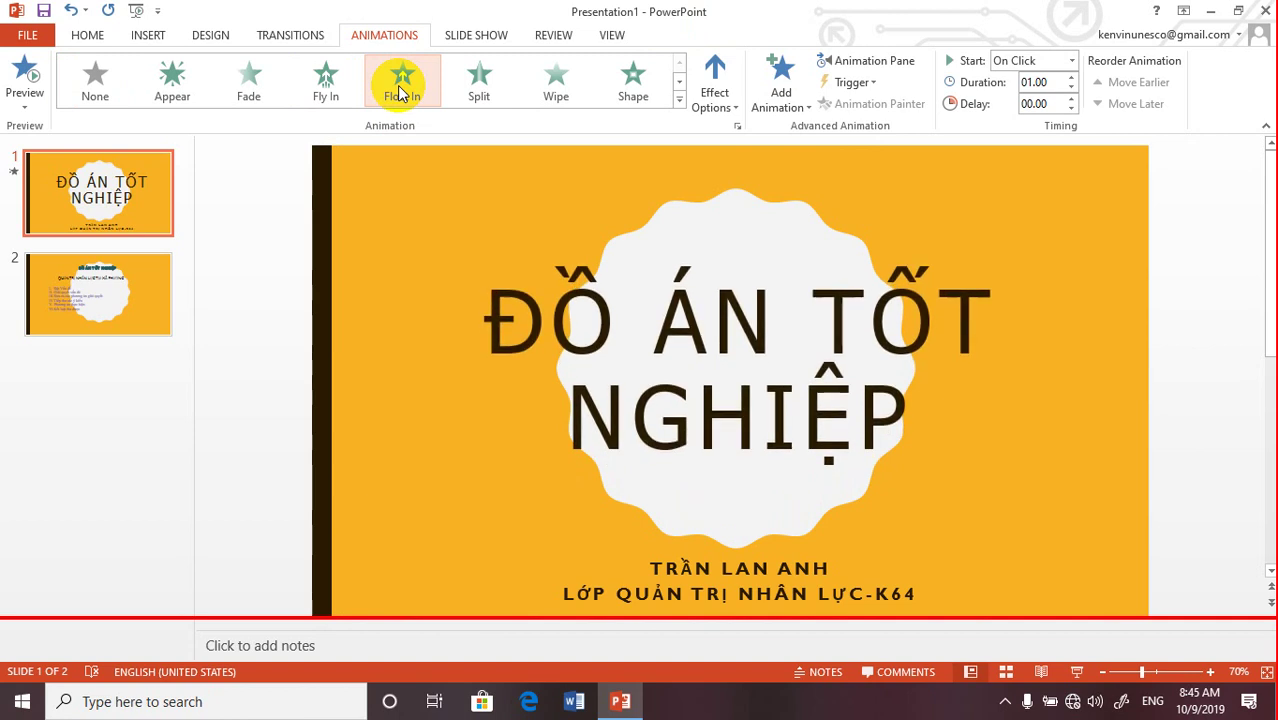
{"action": "left_click", "coordinate": [478, 84]}
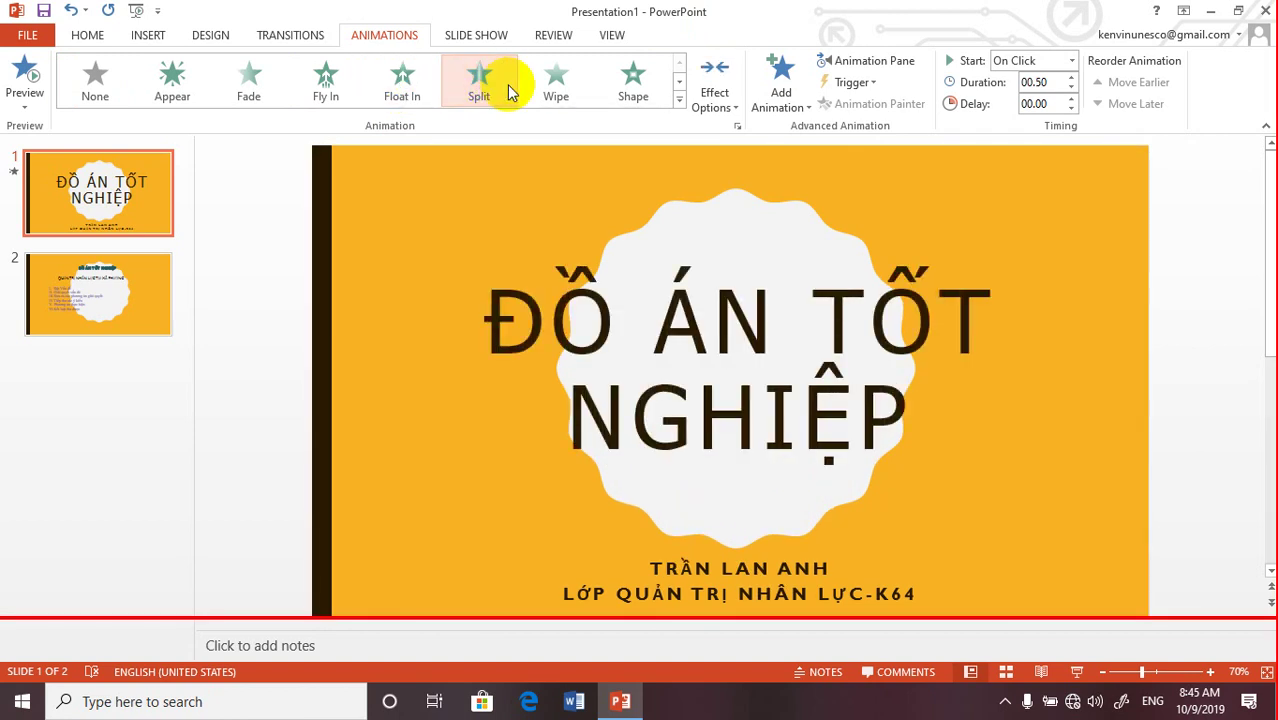
{"action": "left_click", "coordinate": [546, 82]}
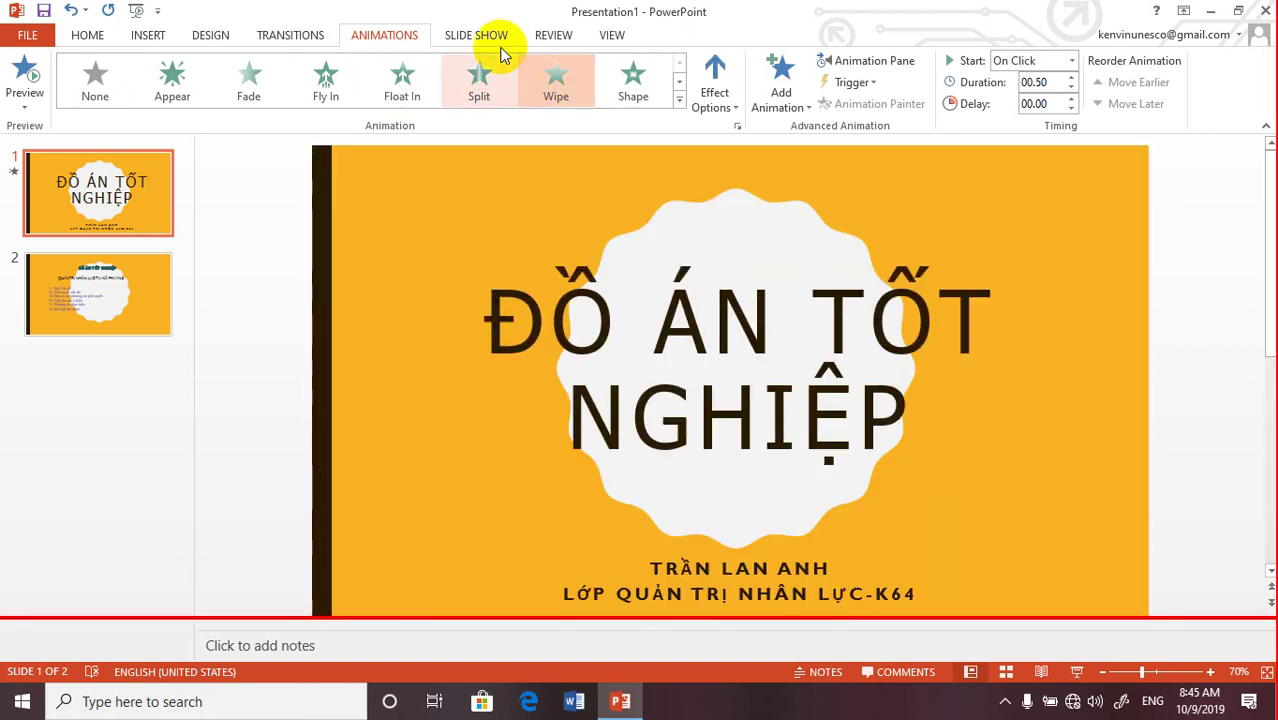
- Adjust the Wipe animation's duration and delay values
{"action": "left_click", "coordinate": [1058, 82]}
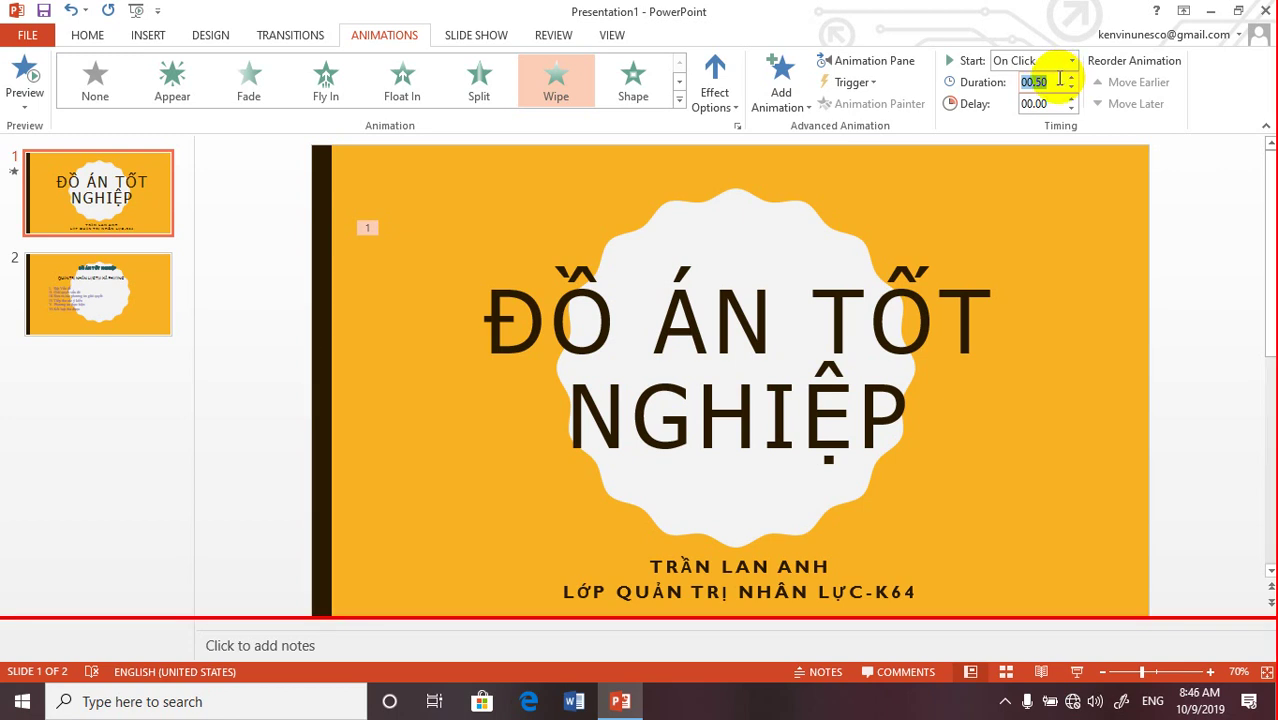
{"action": "left_click", "coordinate": [1061, 104]}
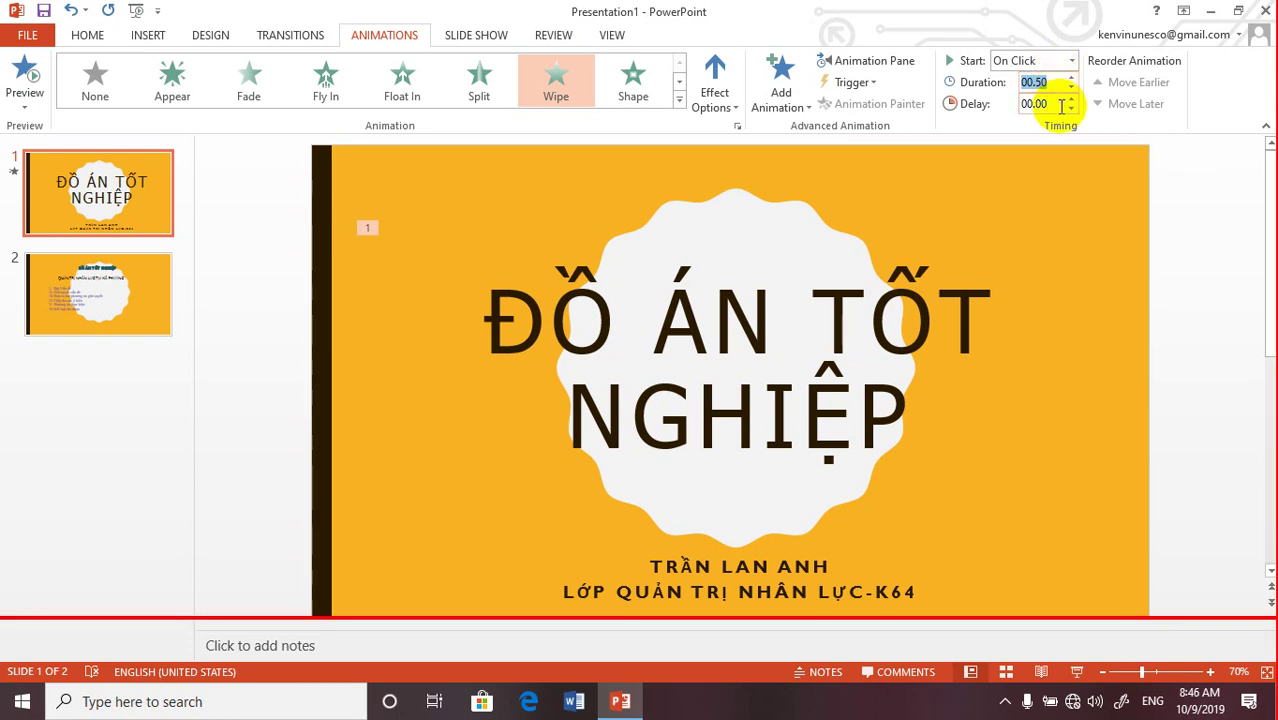
{"action": "left_click", "coordinate": [1071, 99]}
{"action": "left_click", "coordinate": [1071, 99]}
{"action": "left_click", "coordinate": [1071, 99]}
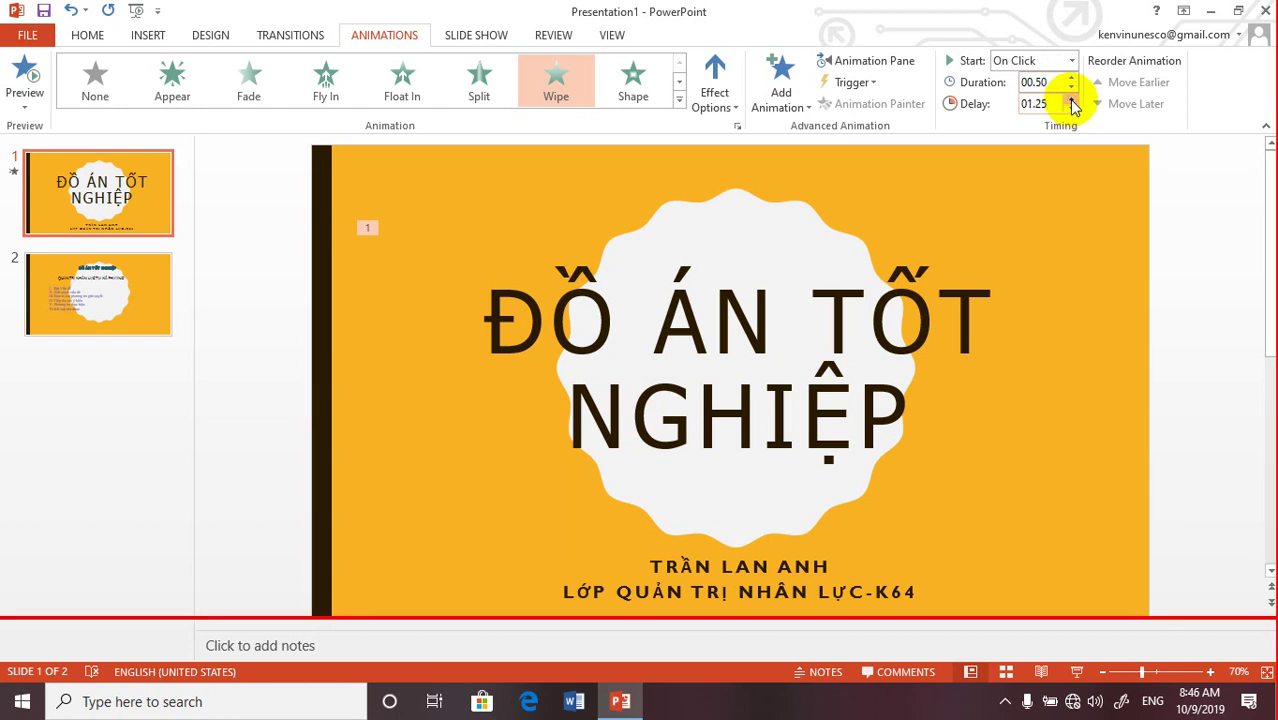
{"action": "left_click", "coordinate": [1071, 99]}
{"action": "left_click", "coordinate": [1071, 100]}
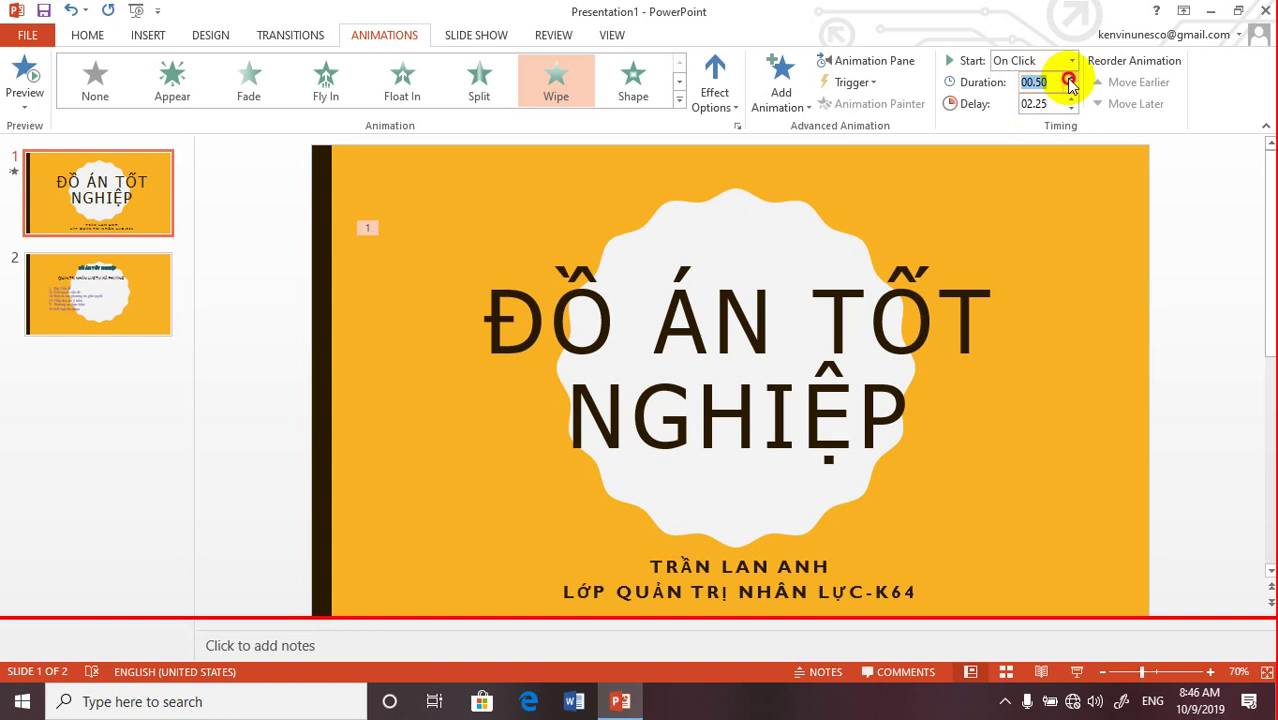
{"action": "left_click", "coordinate": [1069, 78]}
{"action": "left_click", "coordinate": [1069, 78]}
{"action": "left_click", "coordinate": [1069, 78]}
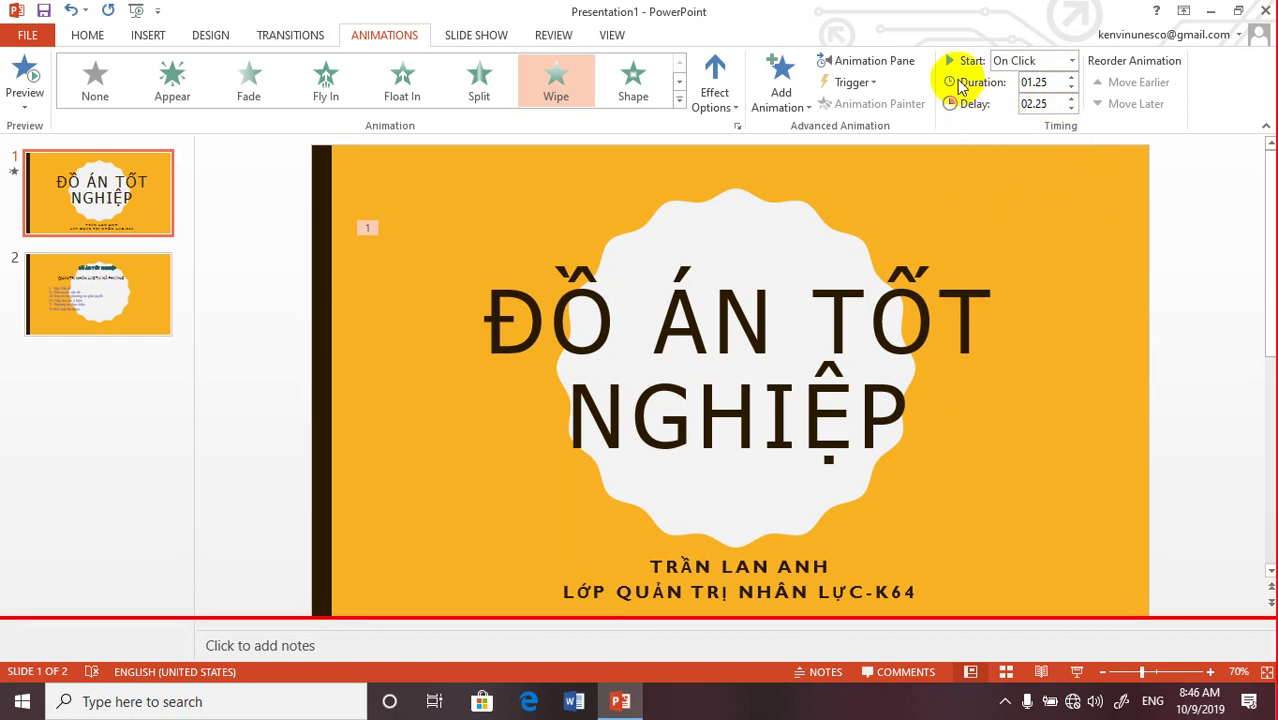
- Reapply Wipe to the title so it starts on click, lasting 00.50 with no delay
{"action": "left_click", "coordinate": [950, 64]}
{"action": "left_click", "coordinate": [719, 334]}
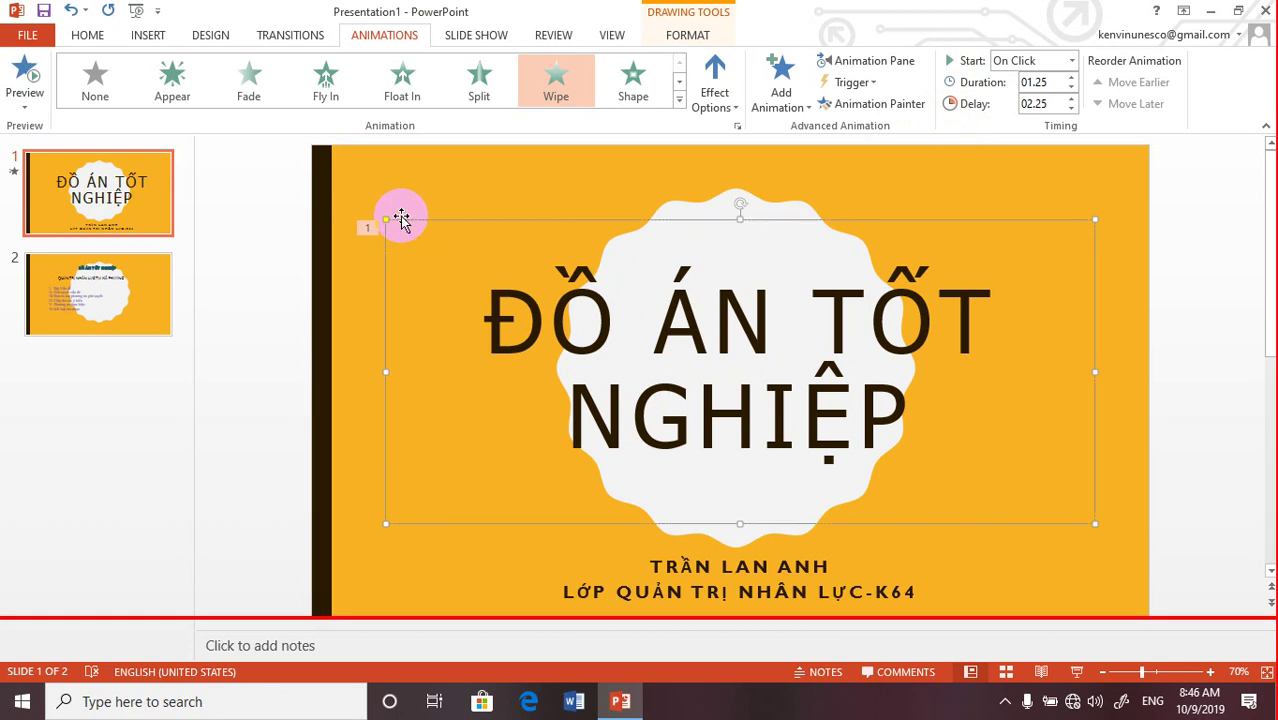
{"action": "left_click", "coordinate": [560, 98]}
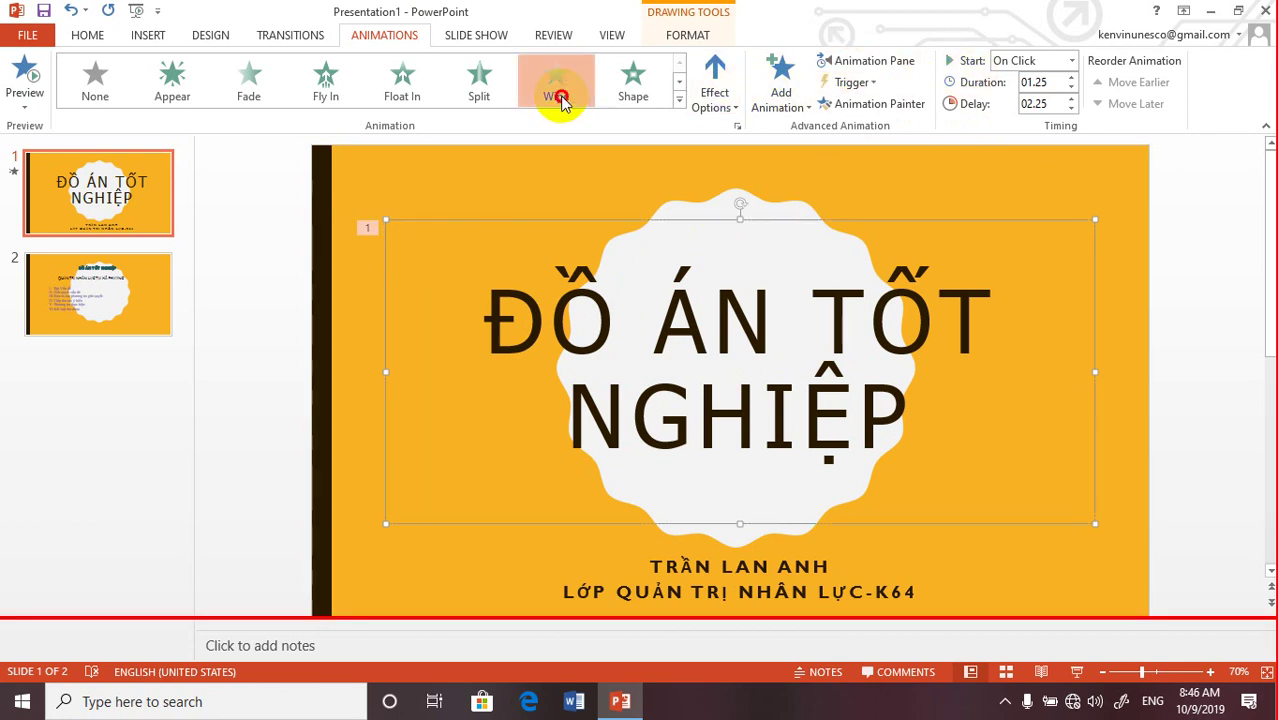
{"action": "left_click", "coordinate": [611, 358]}
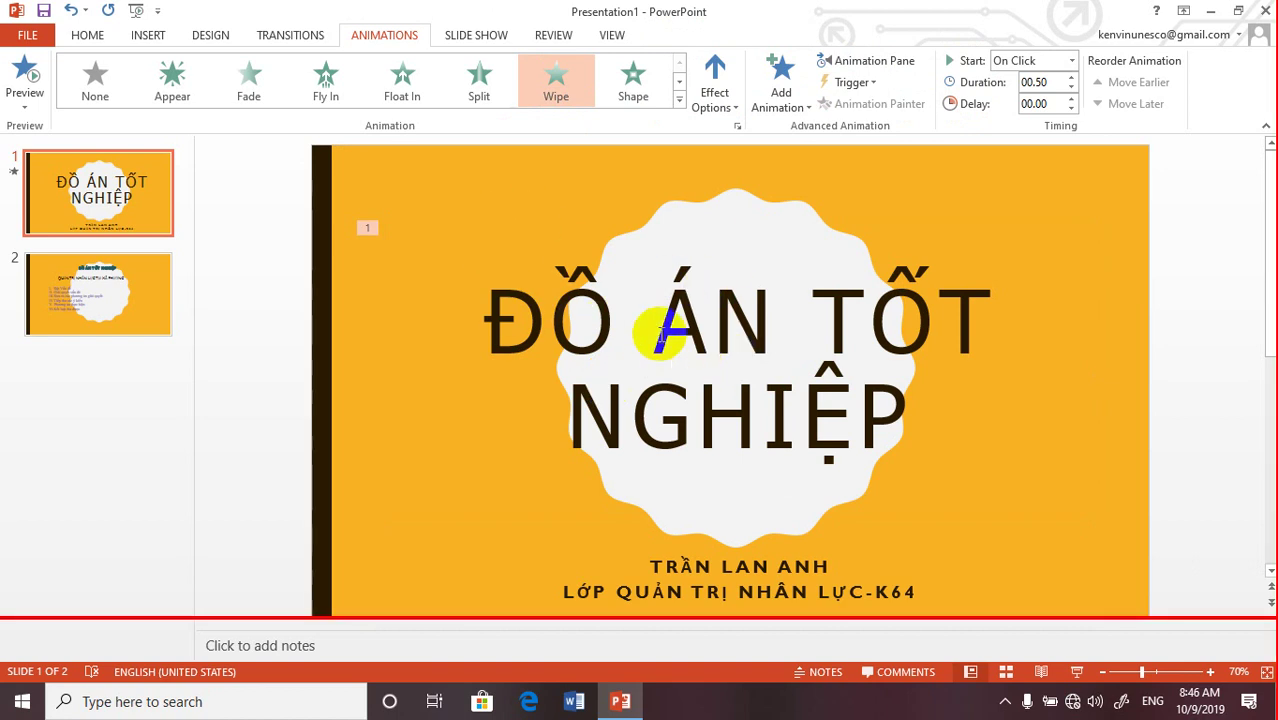
{"action": "left_click", "coordinate": [1000, 416]}
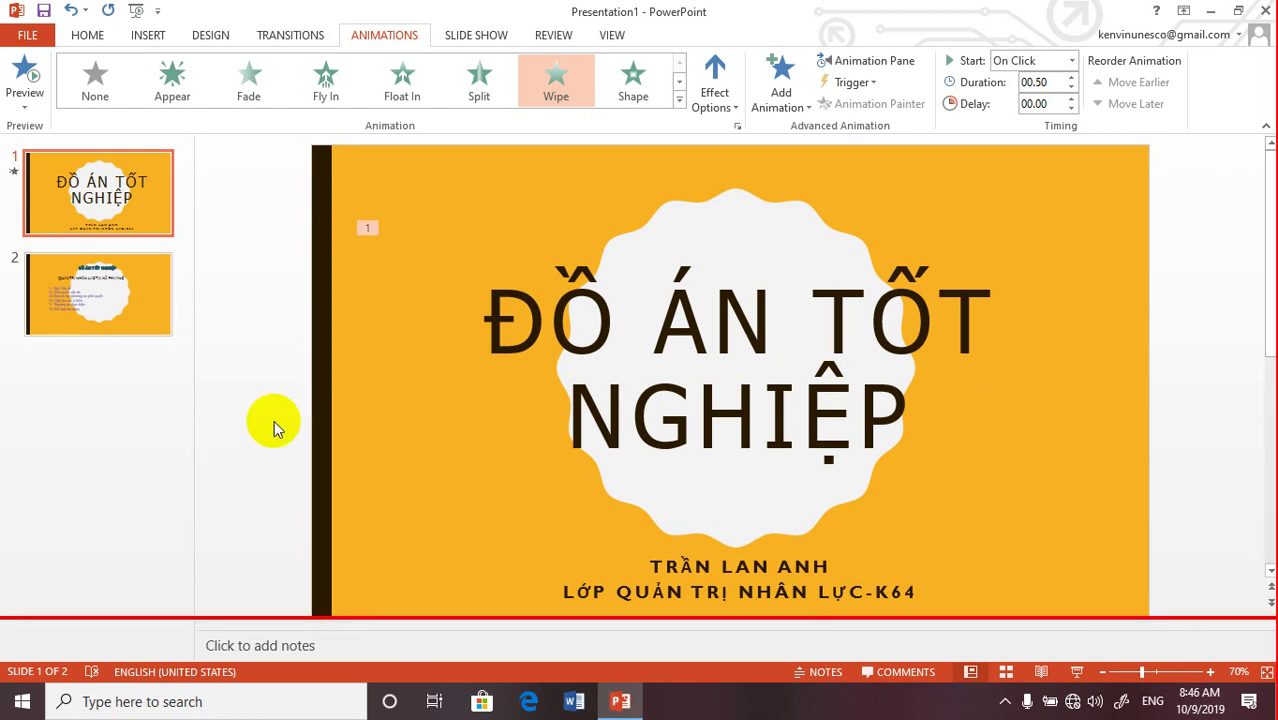
- Add a new Title and Content slide after slide 2, opening and cancelling Insert Table
{"action": "right_click", "coordinate": [93, 288]}
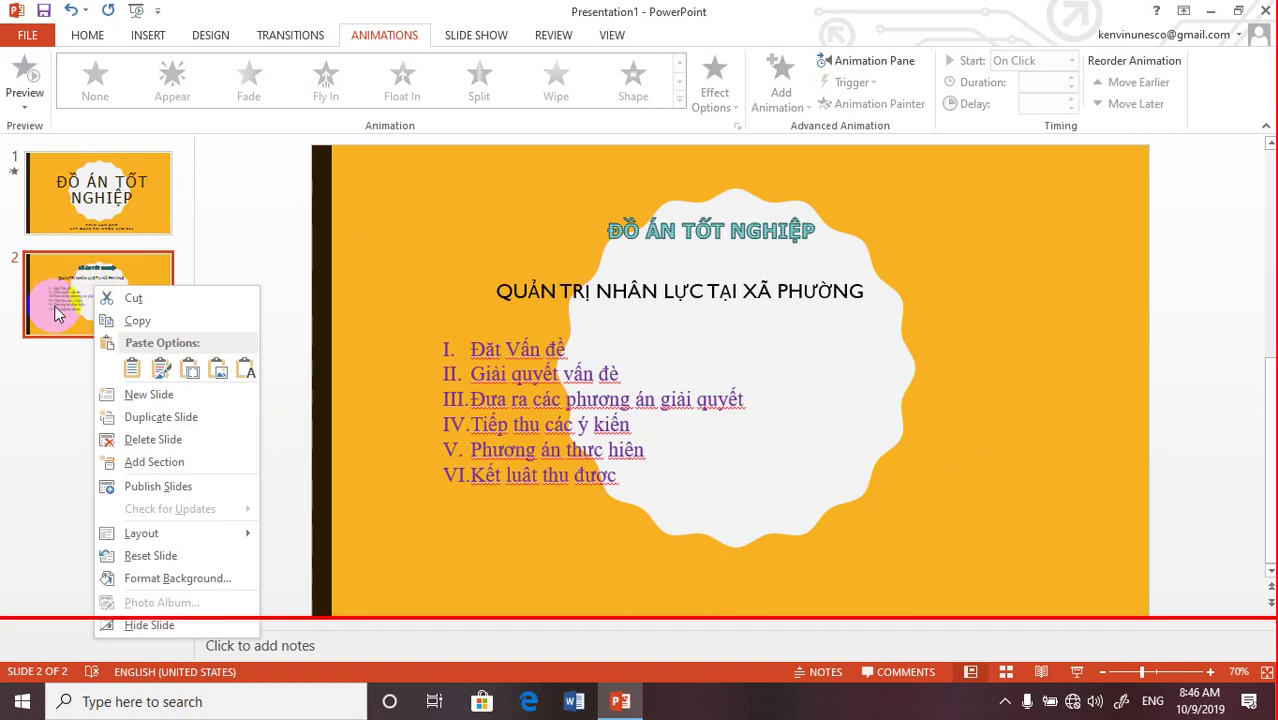
{"action": "left_click", "coordinate": [160, 396]}
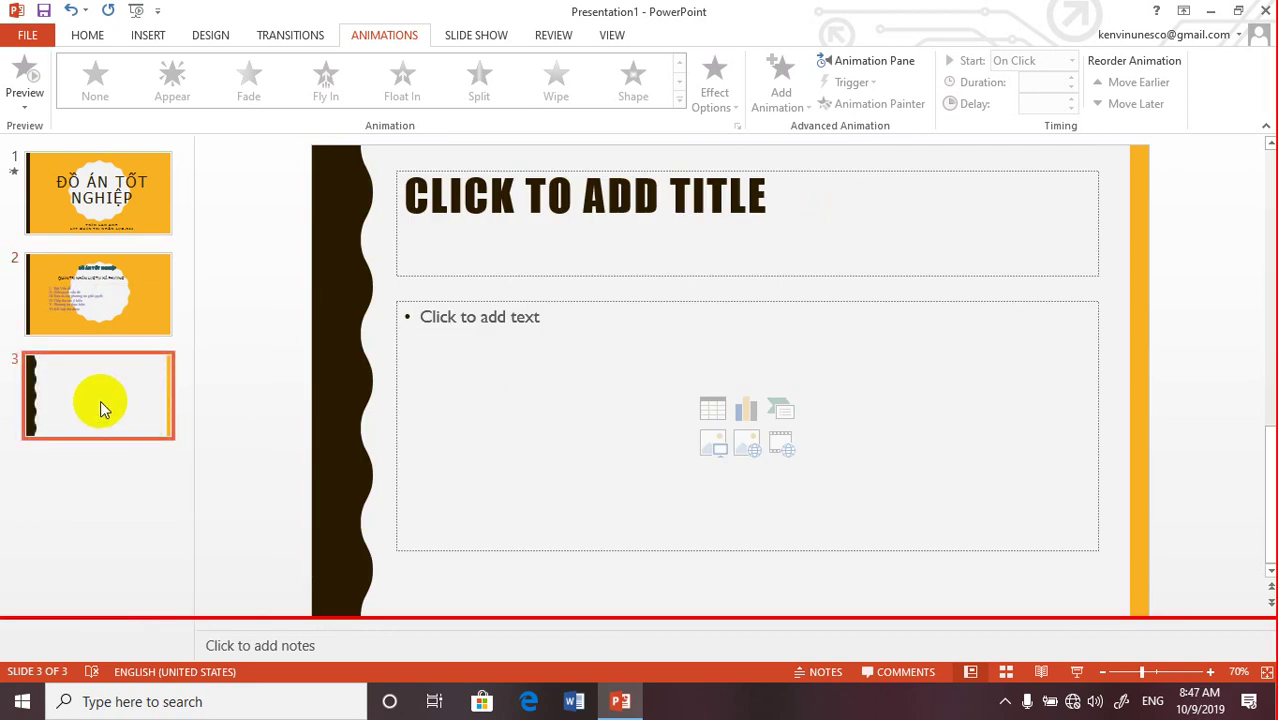
{"action": "left_click", "coordinate": [523, 343]}
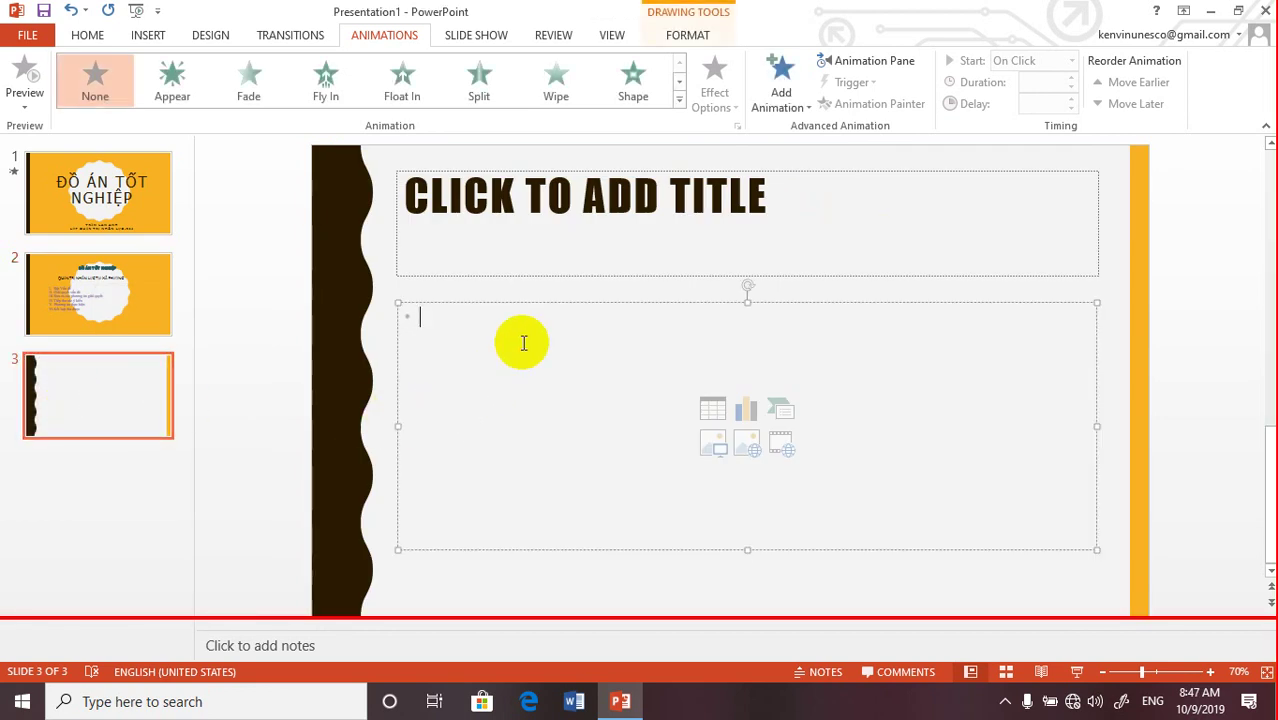
{"action": "left_click", "coordinate": [597, 234]}
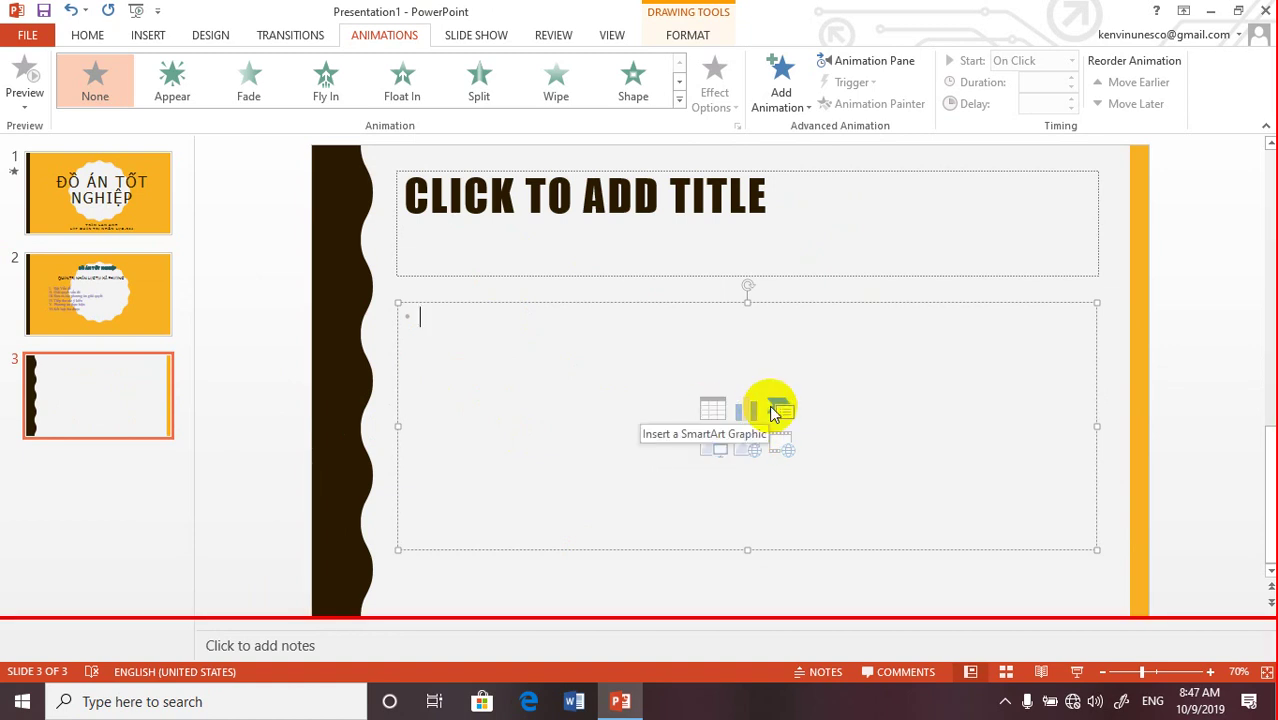
{"action": "left_click", "coordinate": [713, 412]}
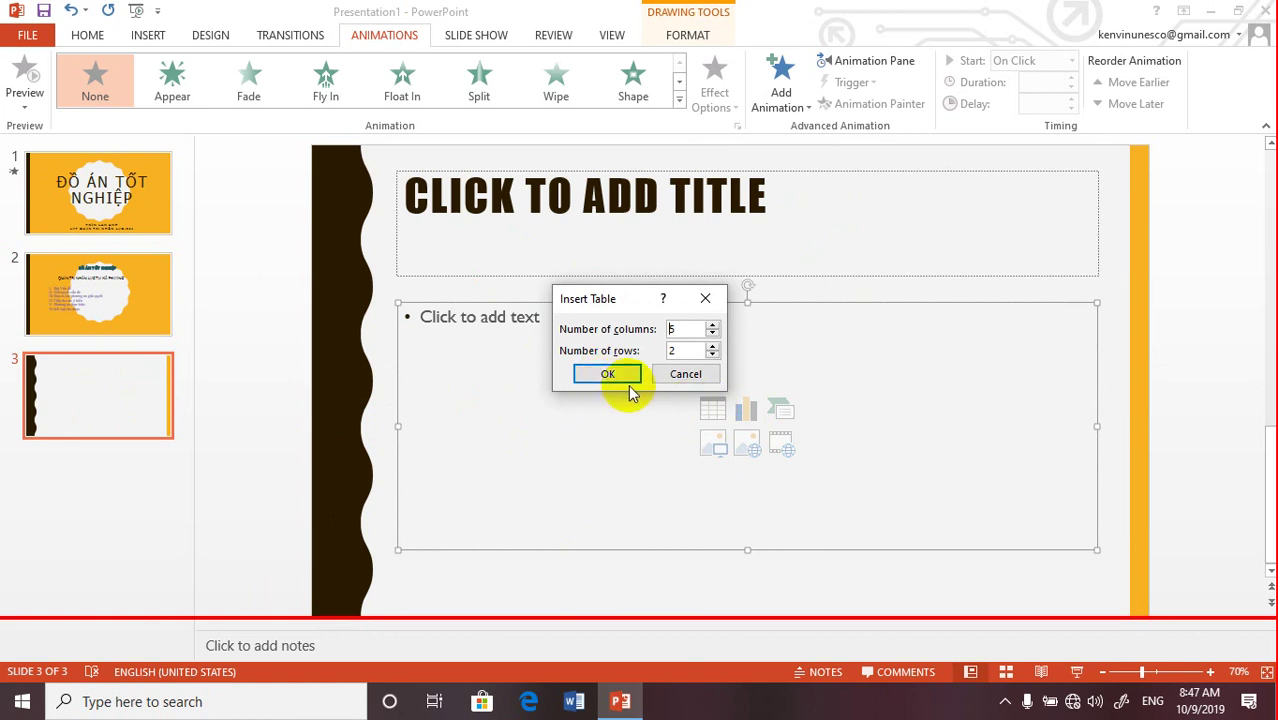
{"action": "left_click", "coordinate": [686, 374]}
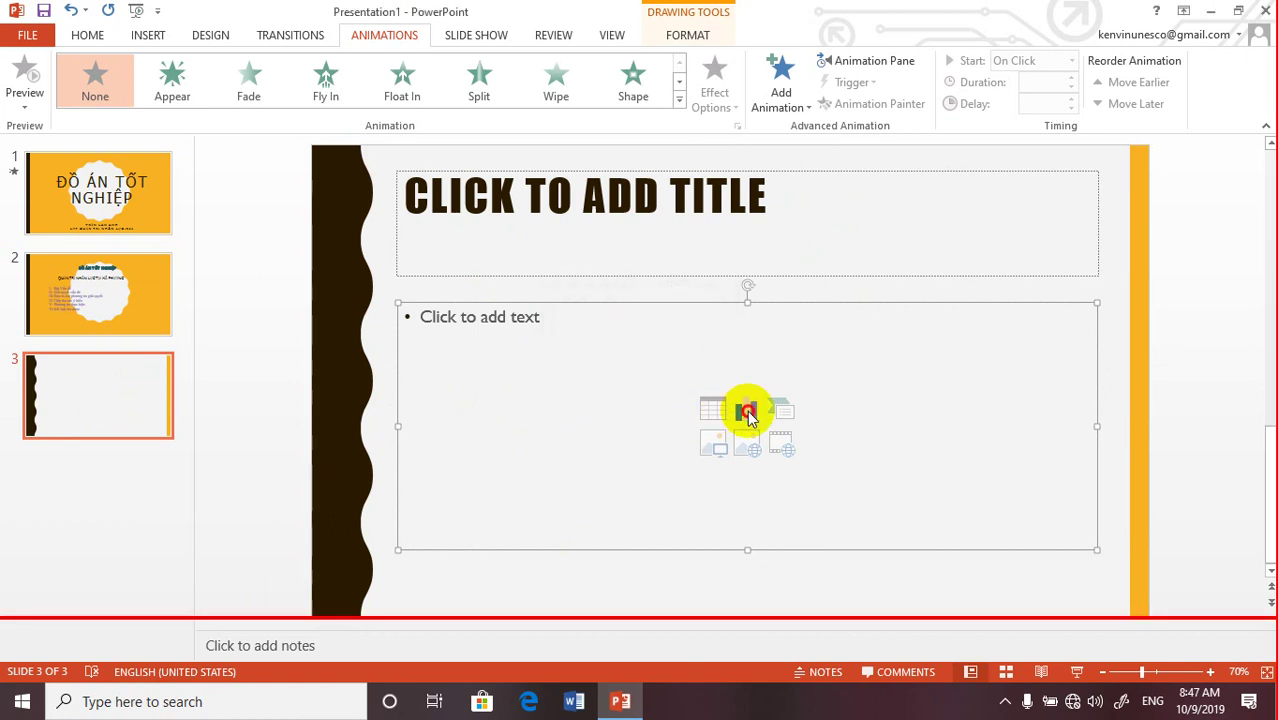
{"action": "left_click", "coordinate": [747, 410]}
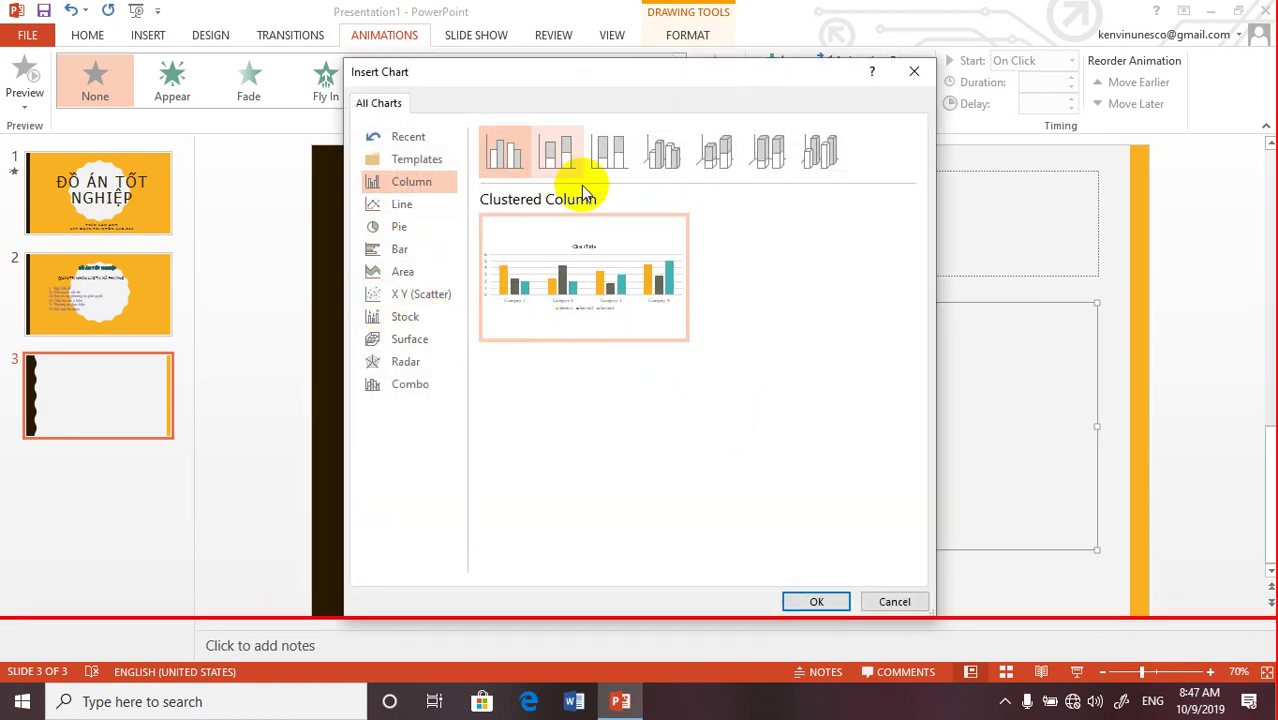
{"action": "mouse_move", "coordinate": [576, 304]}
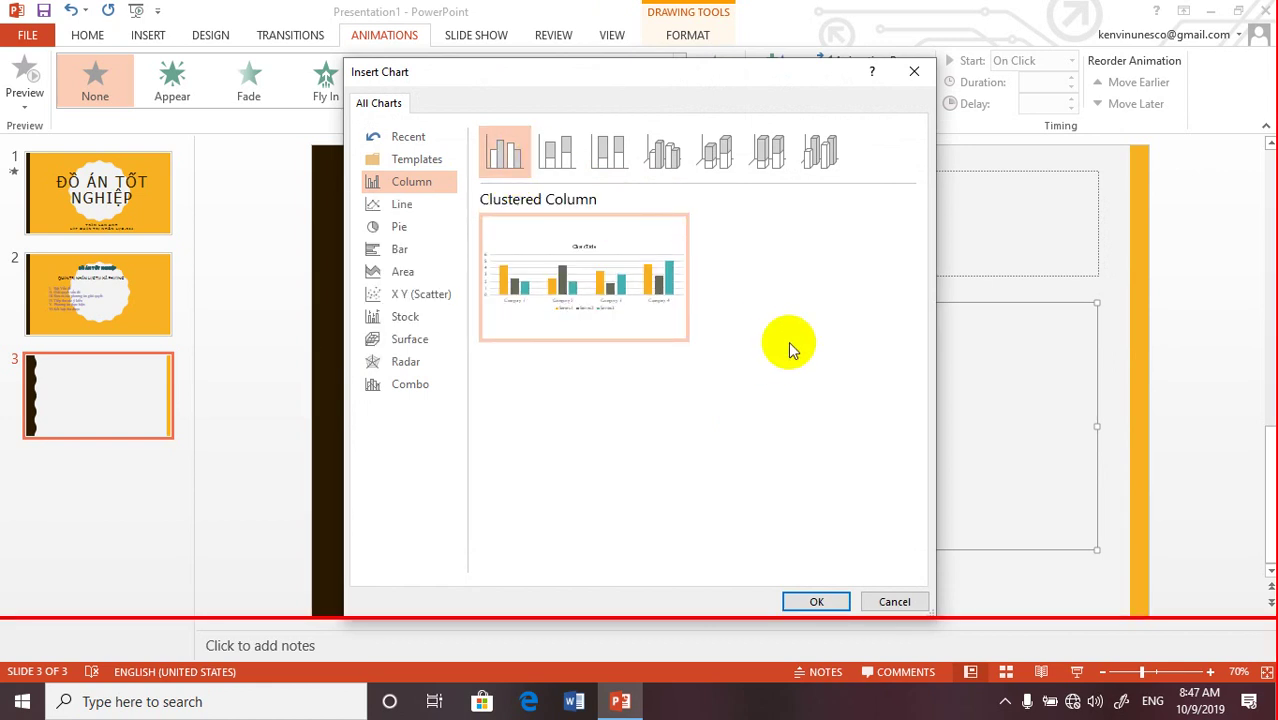
{"action": "mouse_move", "coordinate": [592, 252]}
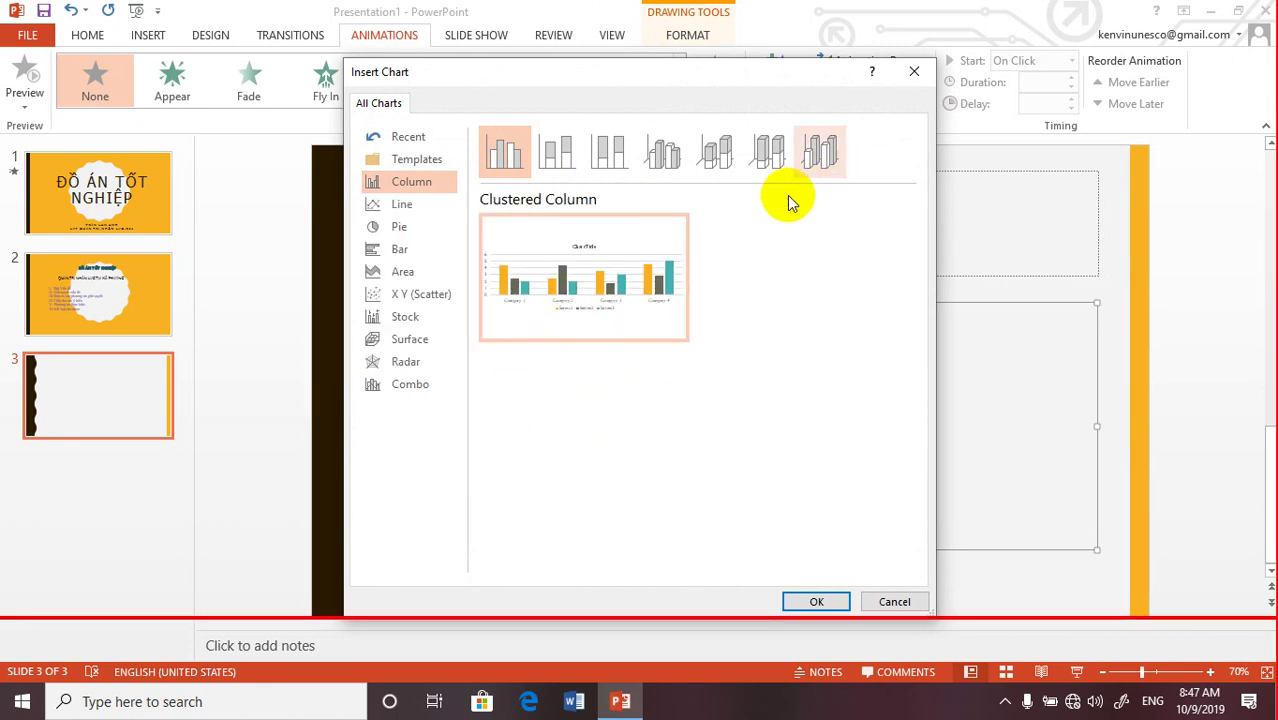
{"action": "left_click", "coordinate": [911, 71]}
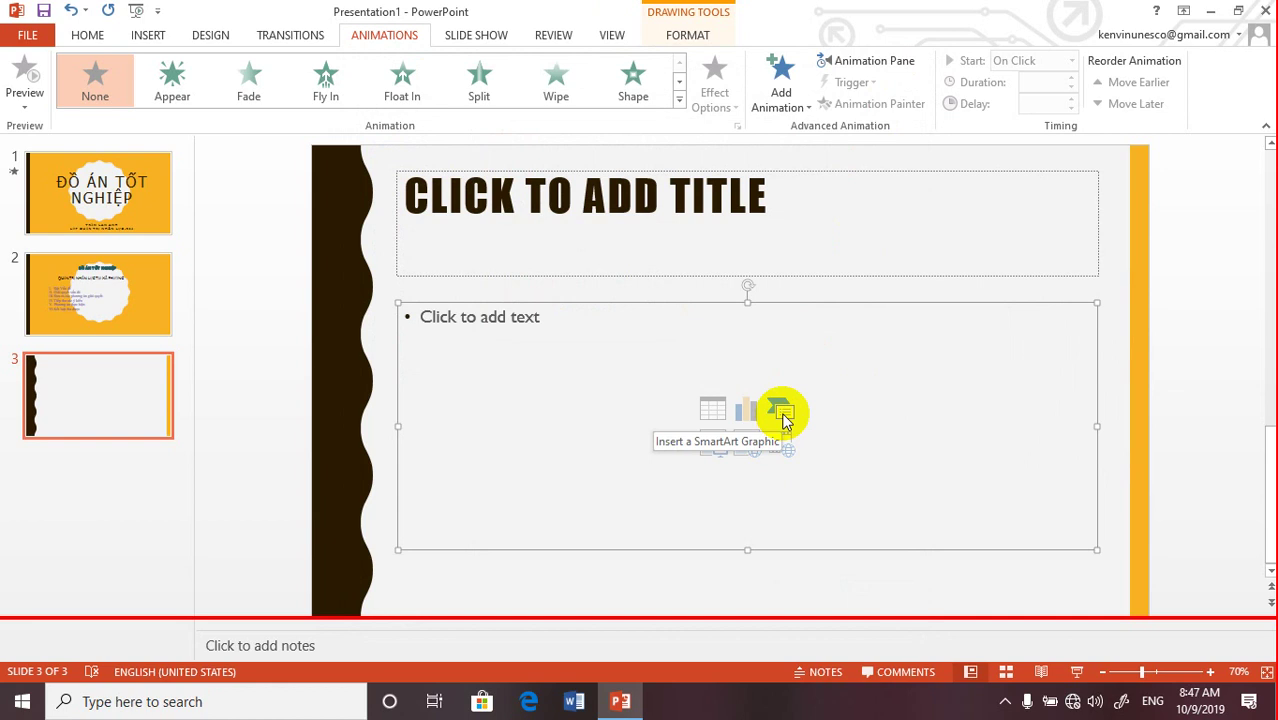
- Insert a Grouped List SmartArt graphic into slide 3's content placeholder
{"action": "left_click", "coordinate": [783, 418]}
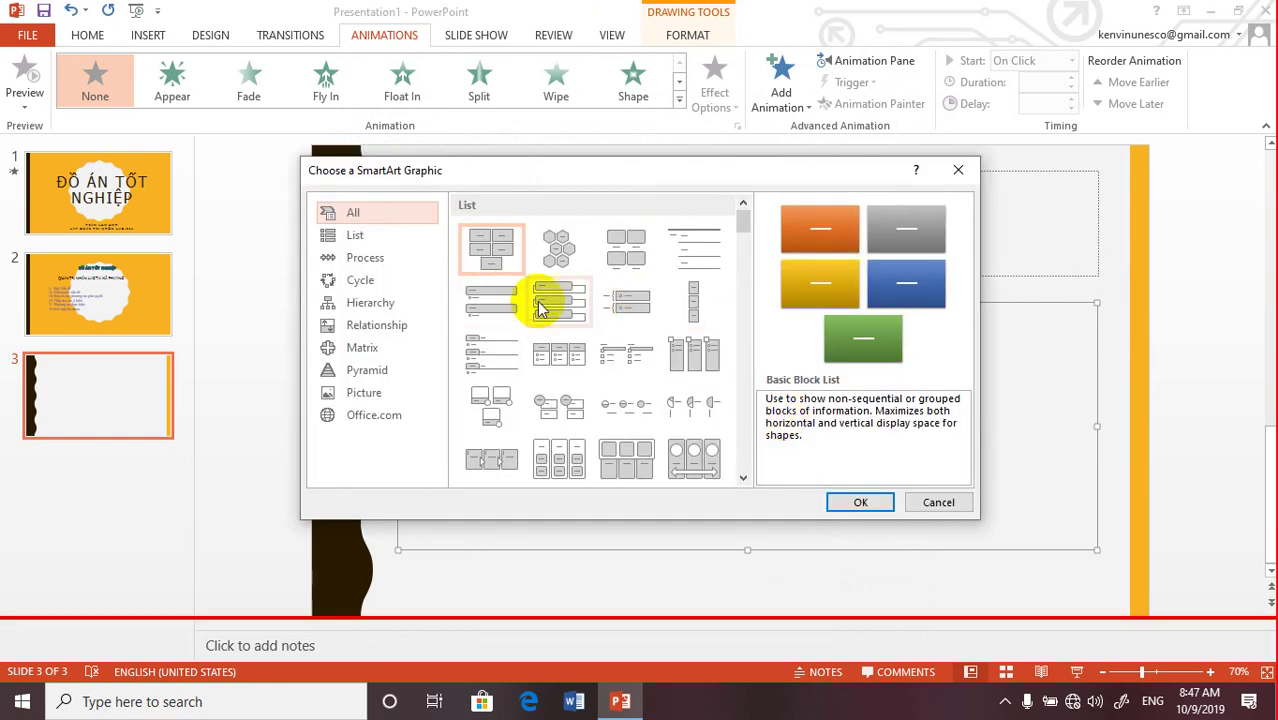
{"action": "scroll", "coordinate": [540, 308], "scroll_direction": "down", "scroll_amount": 3}
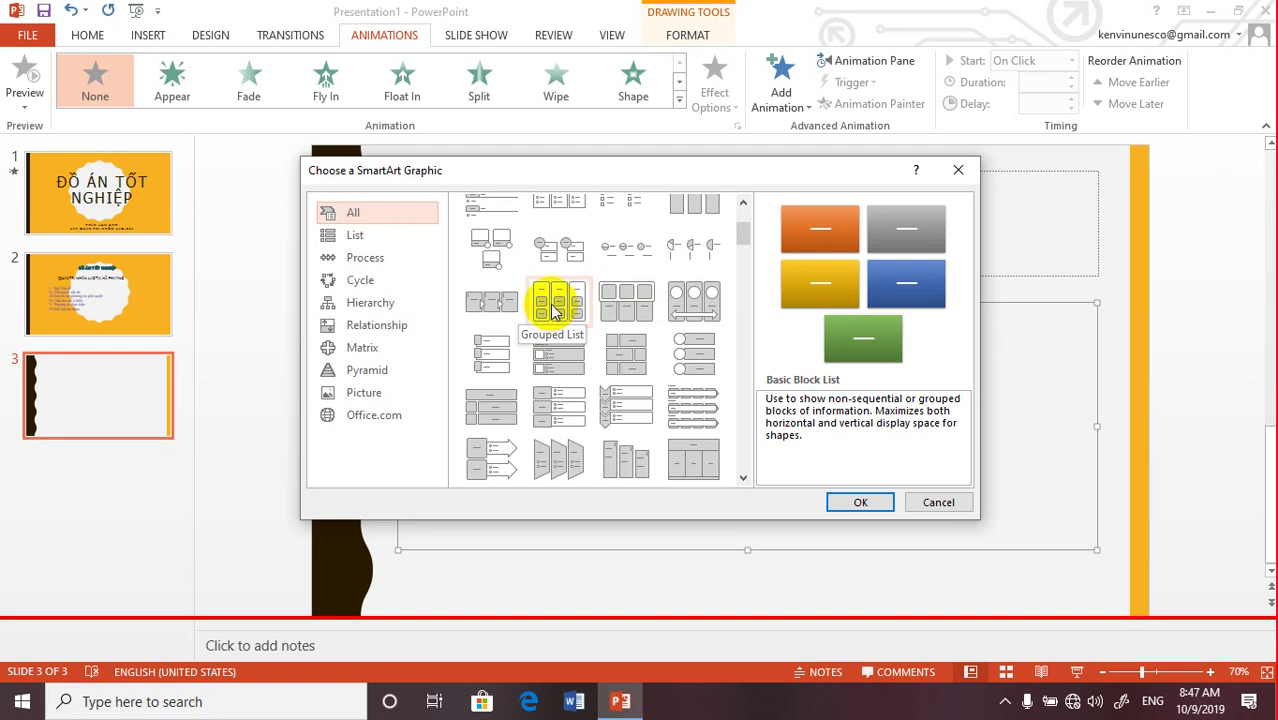
{"action": "double_click", "coordinate": [552, 308]}
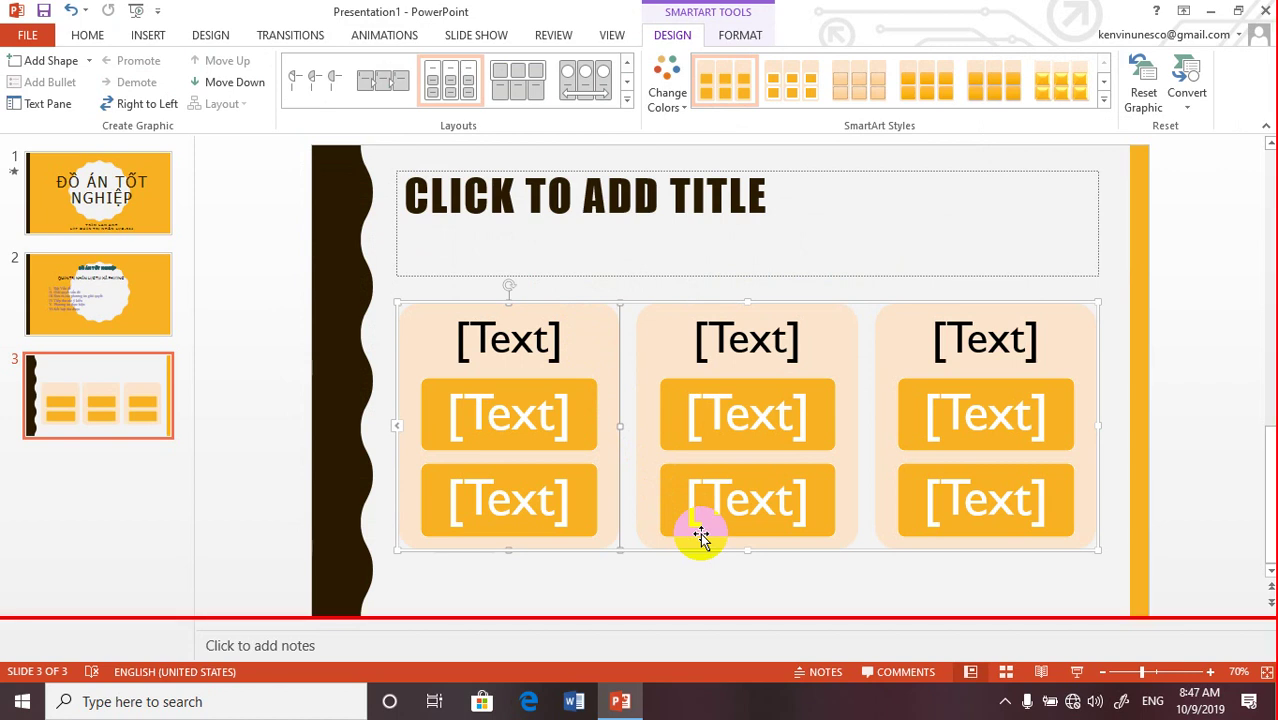
{"action": "left_click", "coordinate": [210, 35]}
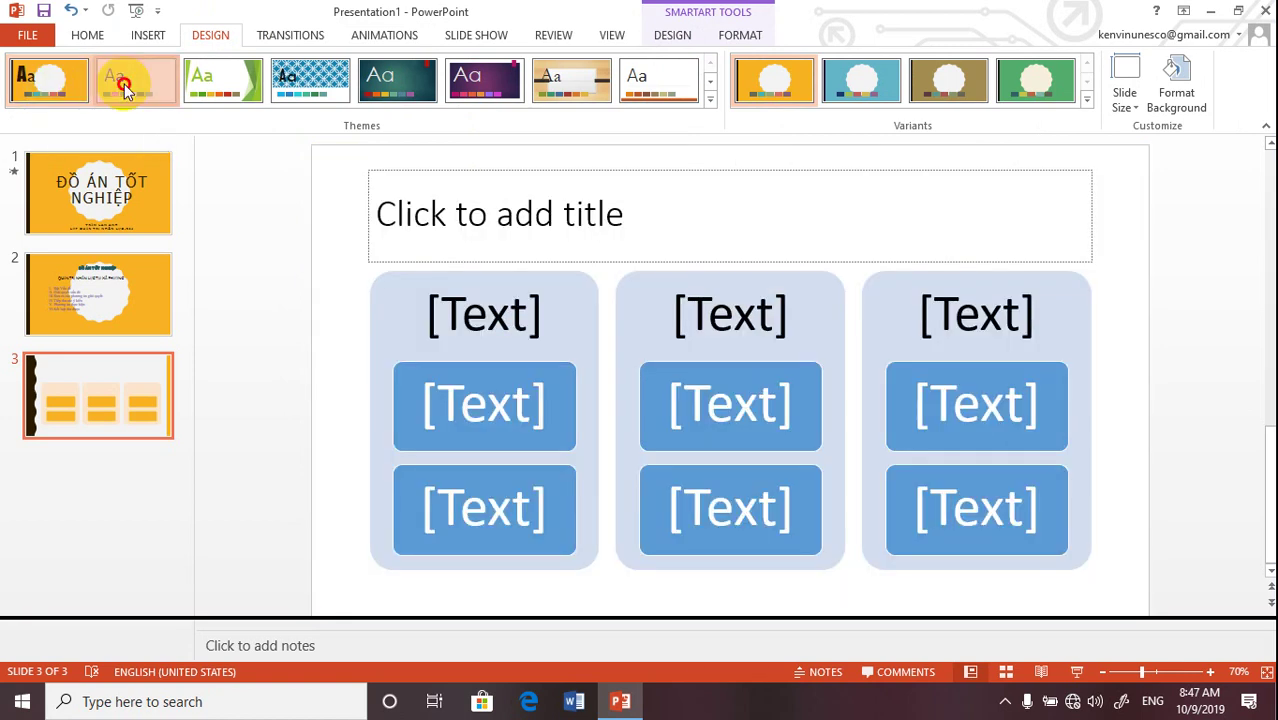
- Preview the Office, blue patterned, Facet, Ion and Organic themes while checking each slide
{"action": "left_click", "coordinate": [127, 85]}
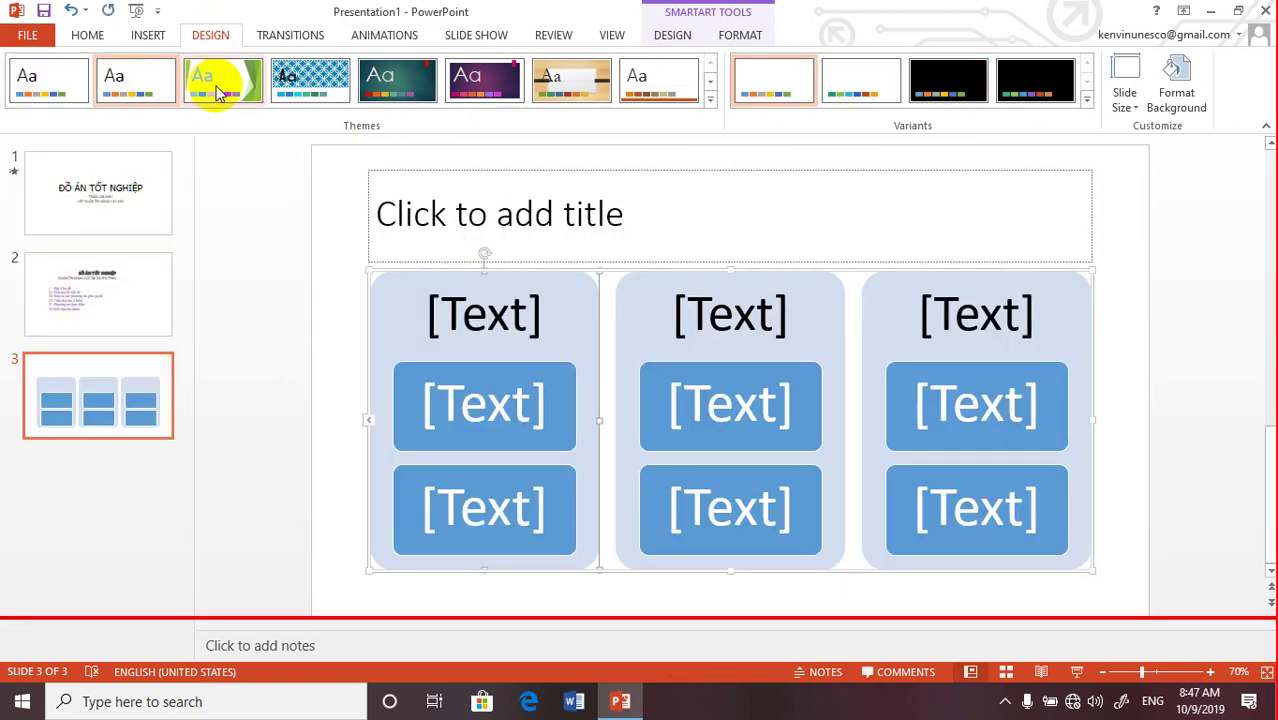
{"action": "left_click", "coordinate": [302, 85]}
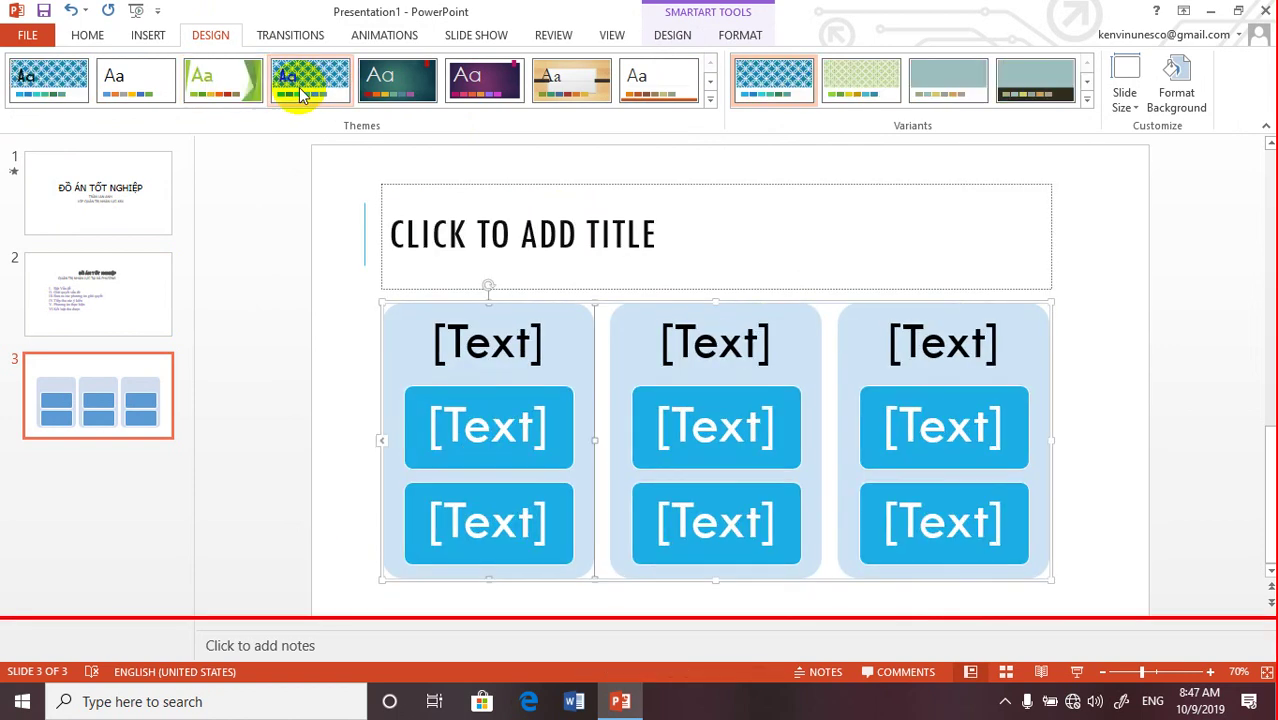
{"action": "left_click", "coordinate": [222, 82]}
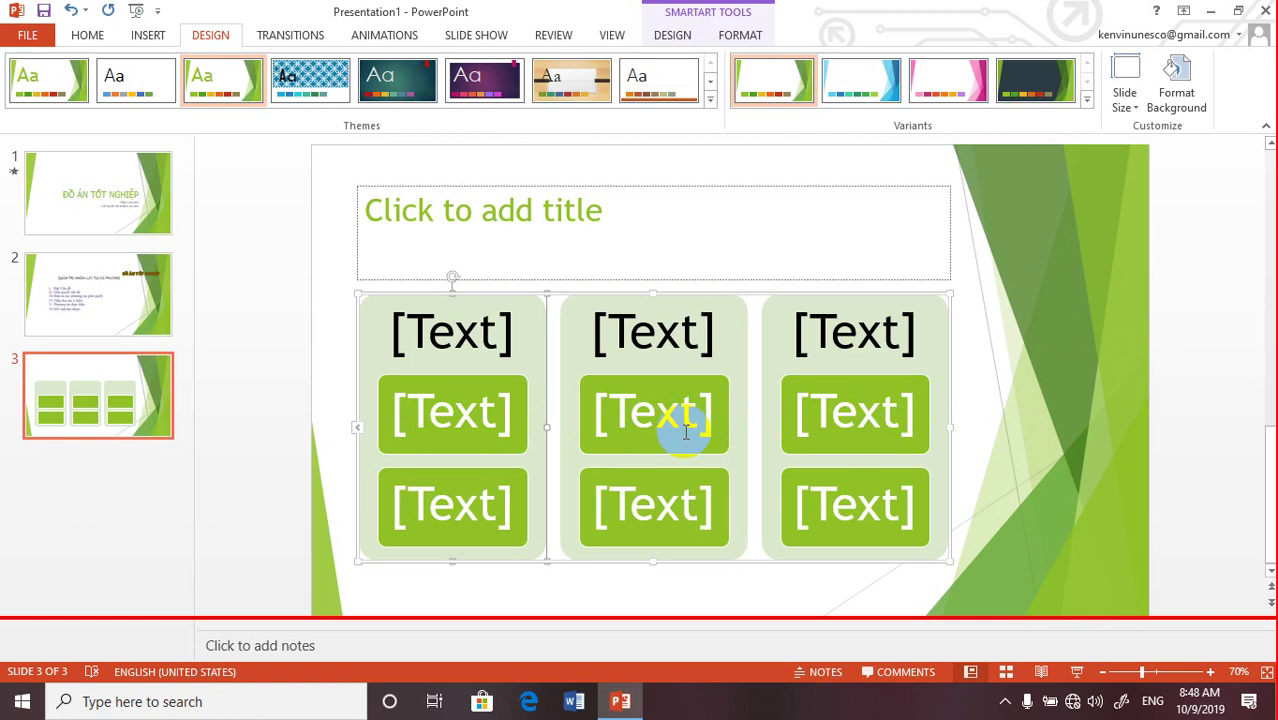
{"action": "left_click", "coordinate": [380, 78]}
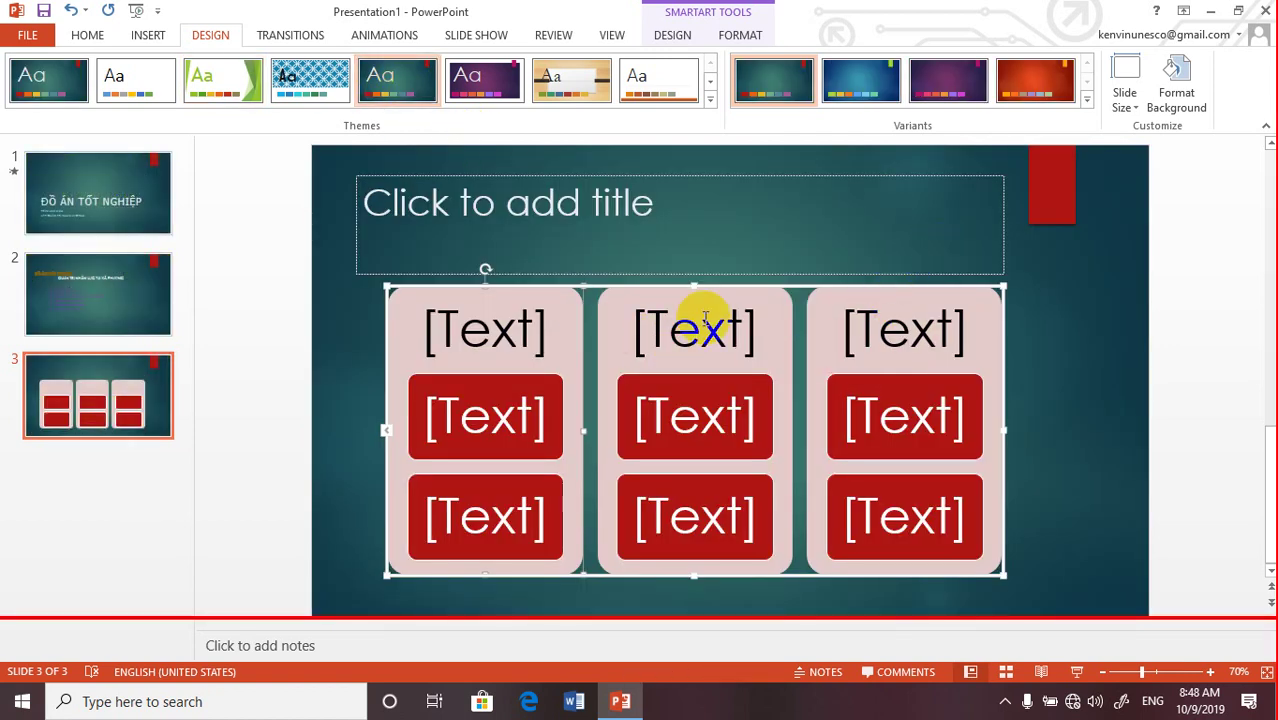
{"action": "left_click", "coordinate": [484, 410]}
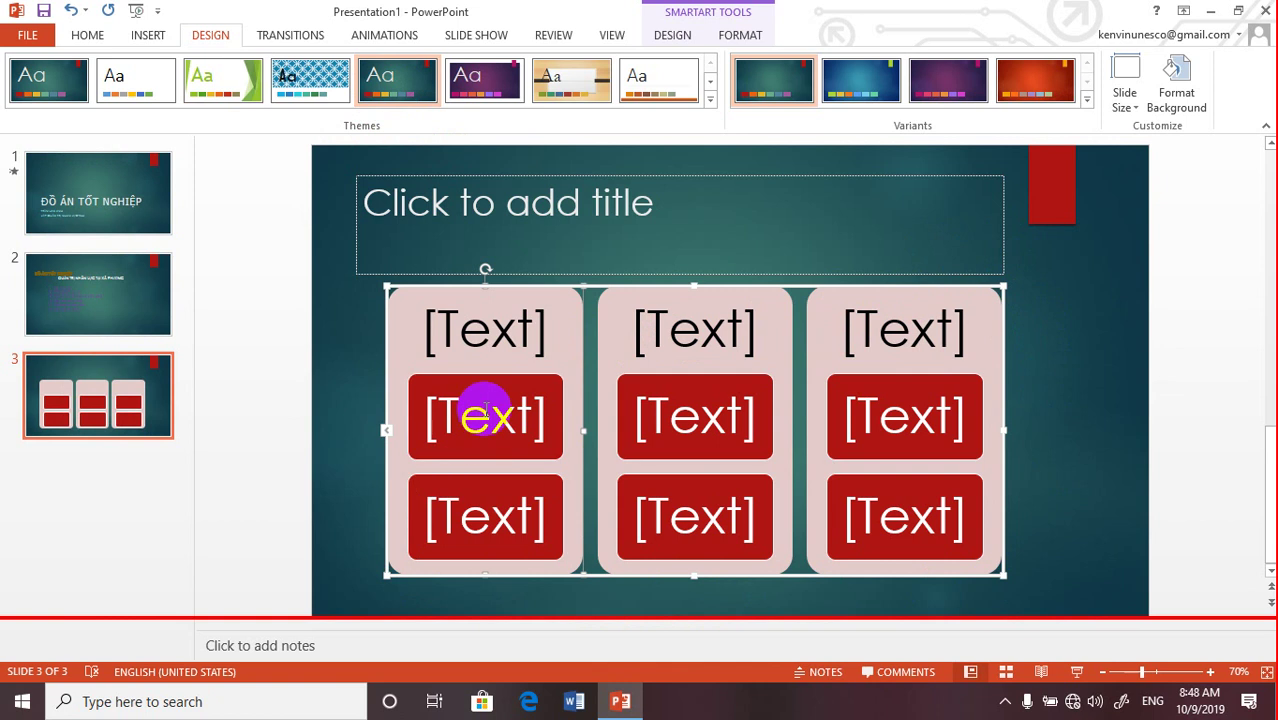
{"action": "left_click", "coordinate": [566, 84]}
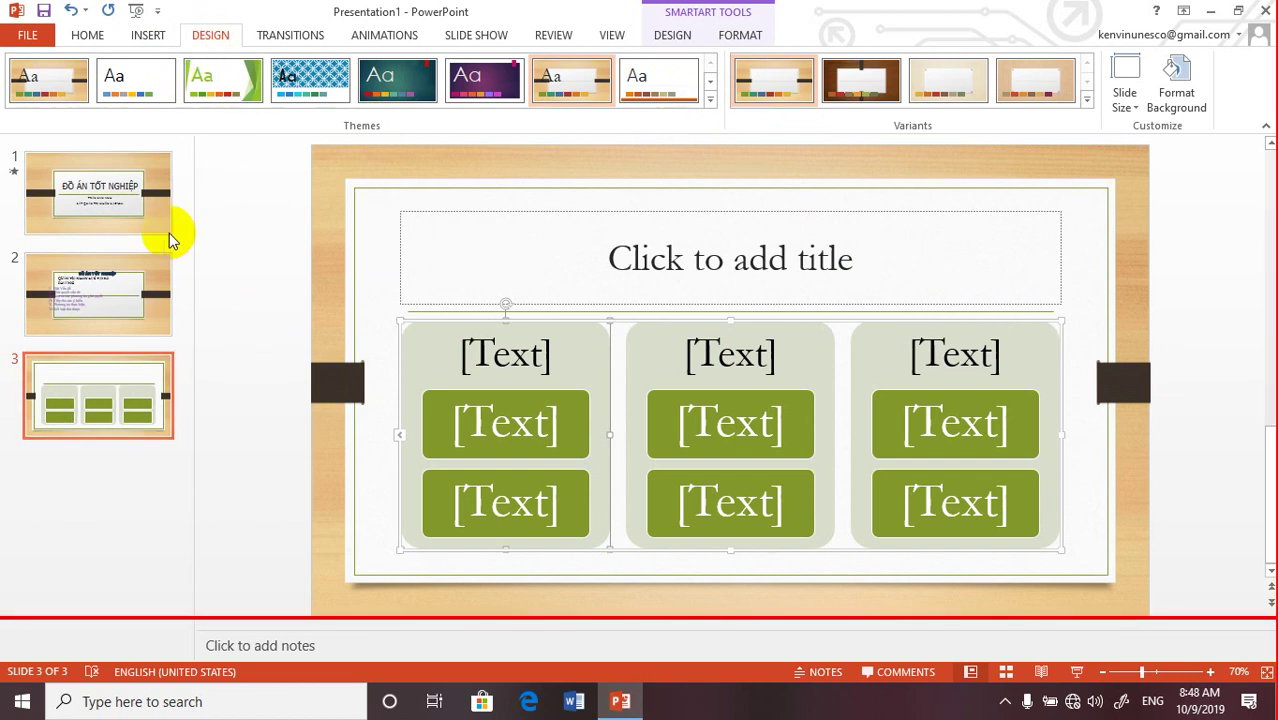
{"action": "left_click", "coordinate": [135, 207]}
{"action": "left_click", "coordinate": [120, 300]}
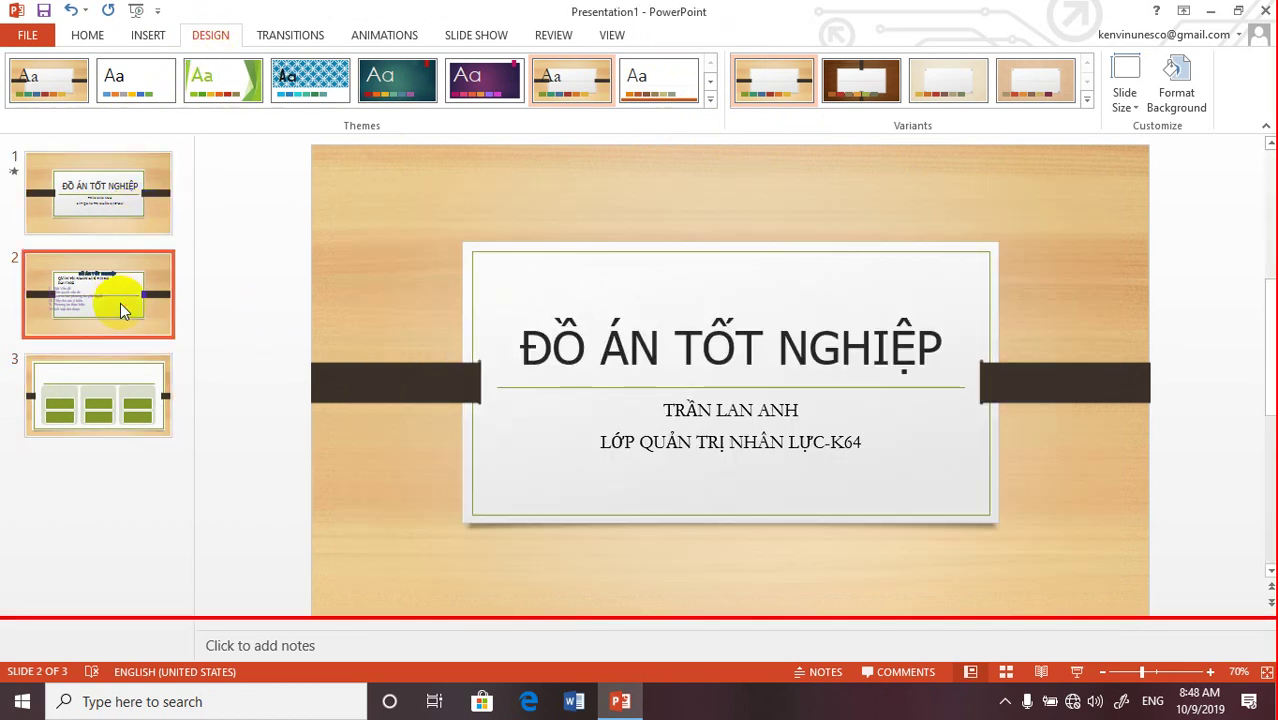
{"action": "left_click", "coordinate": [109, 397]}
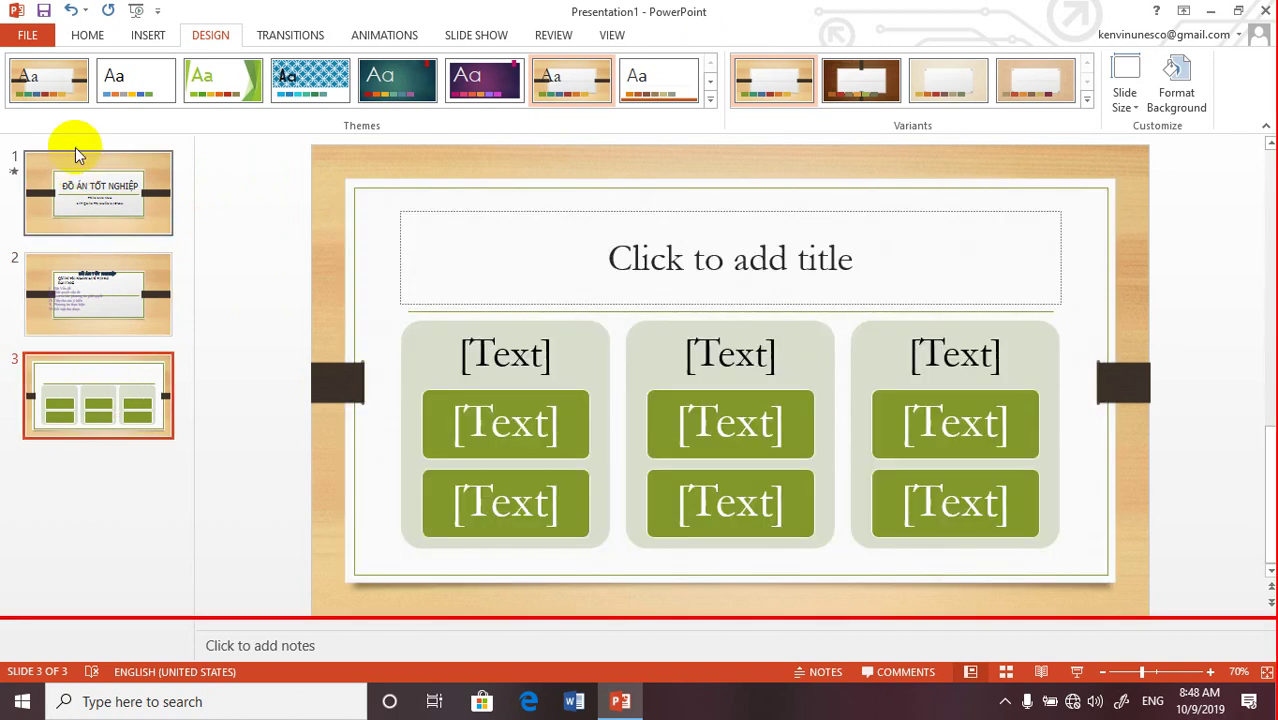
- Apply the dark teal Ion theme and expand the full Themes gallery
{"action": "left_click", "coordinate": [401, 89]}
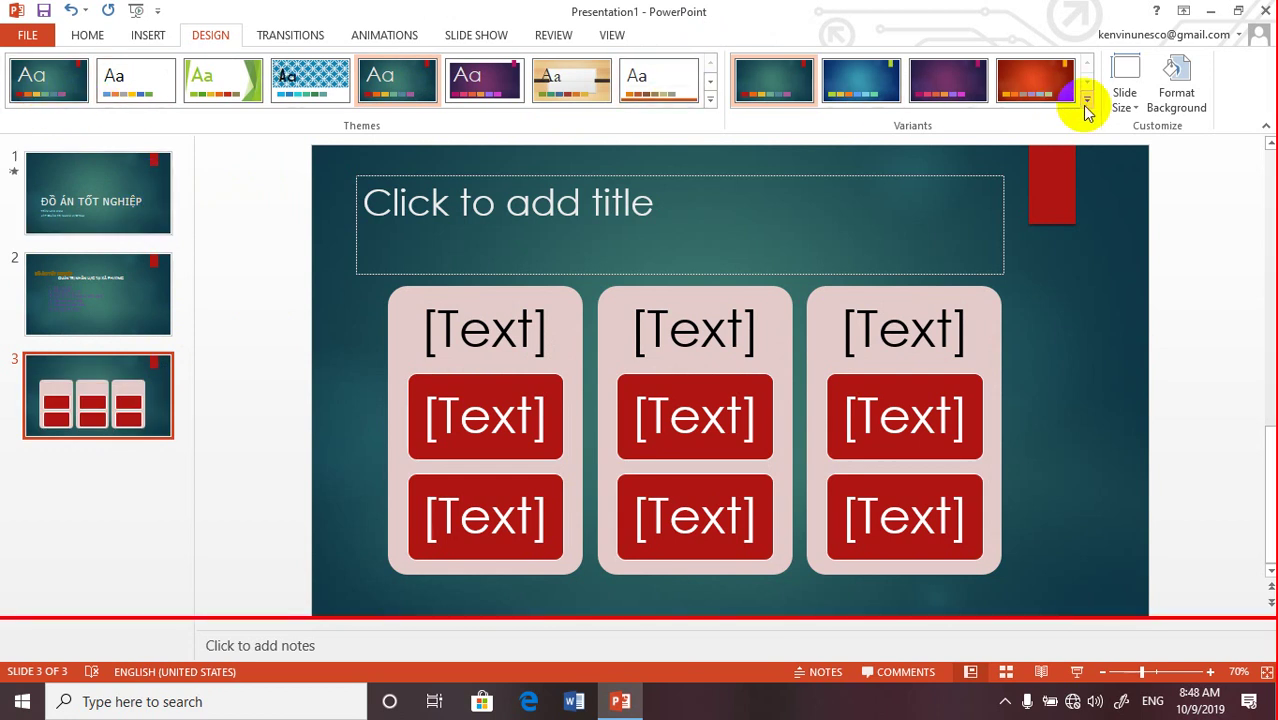
{"action": "left_click", "coordinate": [1087, 101]}
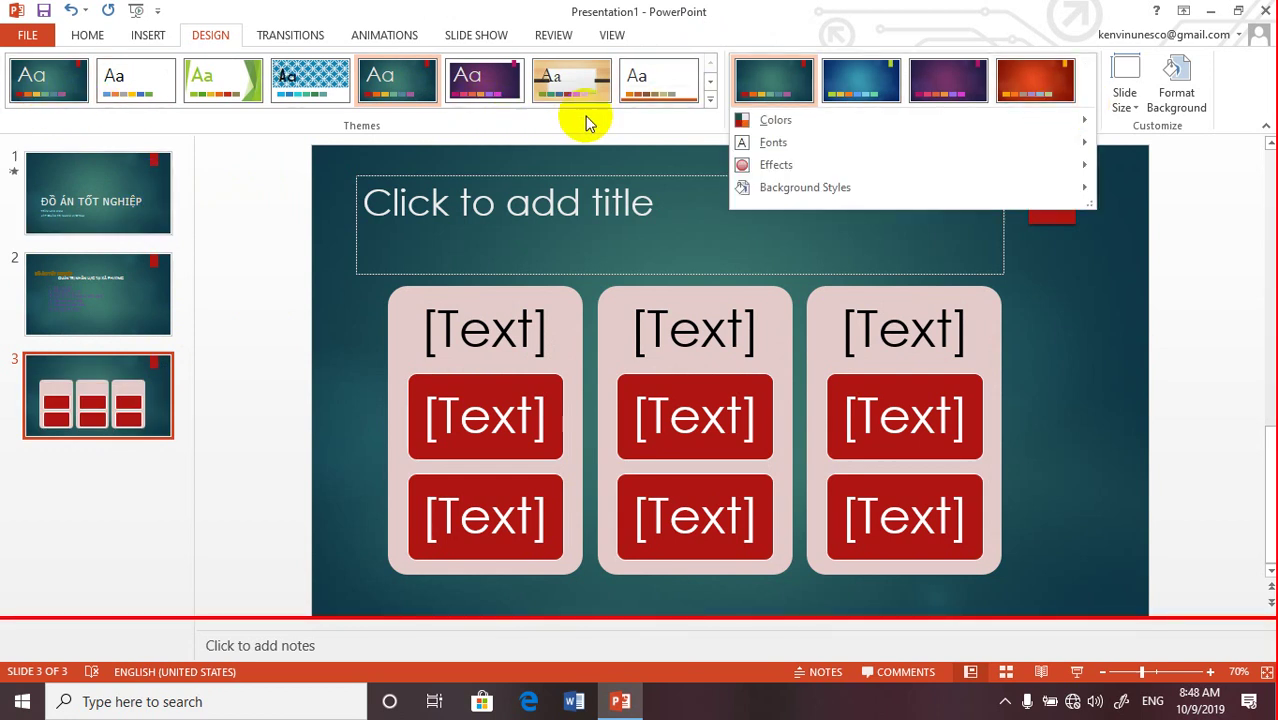
{"action": "left_click", "coordinate": [571, 118]}
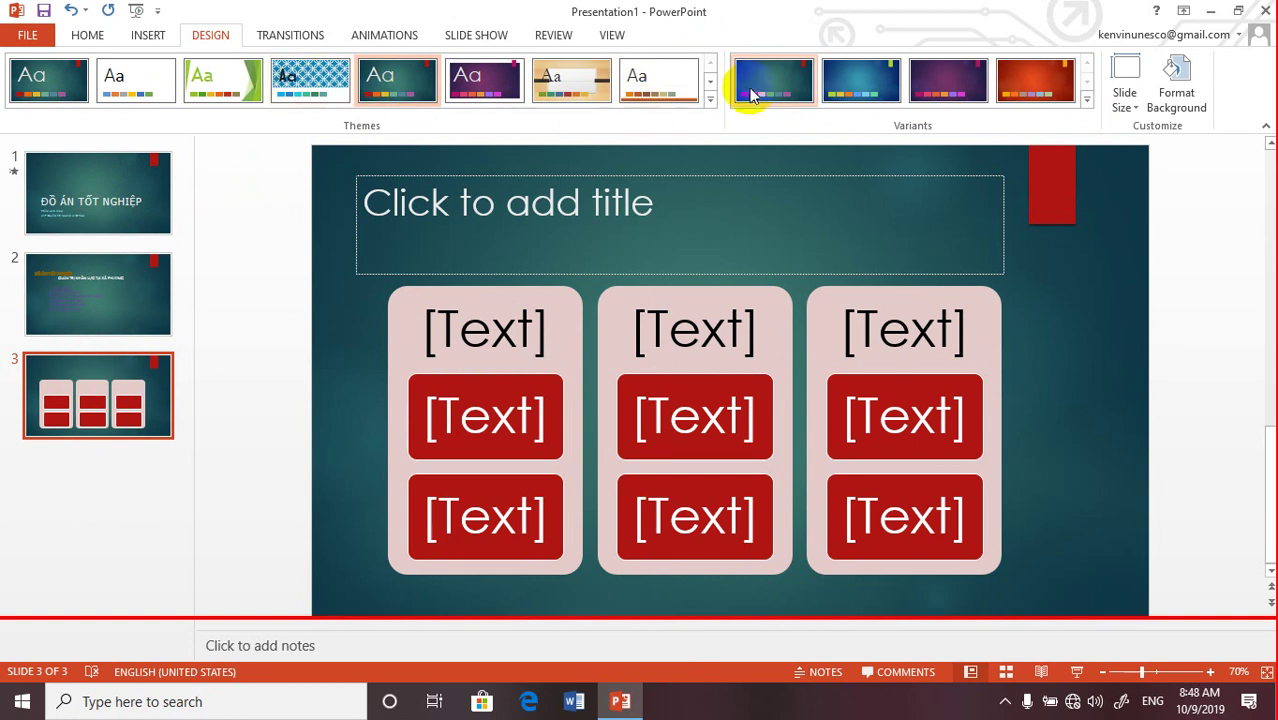
{"action": "left_click", "coordinate": [711, 100]}
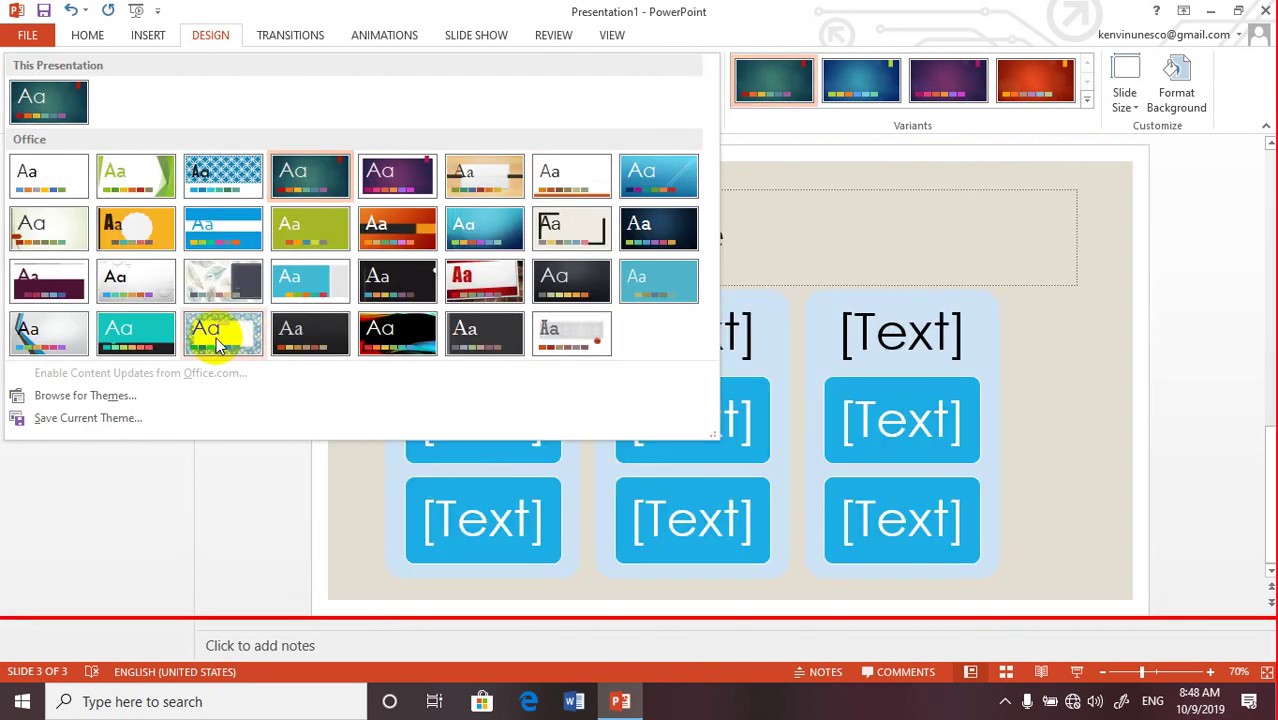
- Apply the Parallax theme, review slides 1–3, and select the SmartArt on slide 3
{"action": "left_click", "coordinate": [28, 338]}
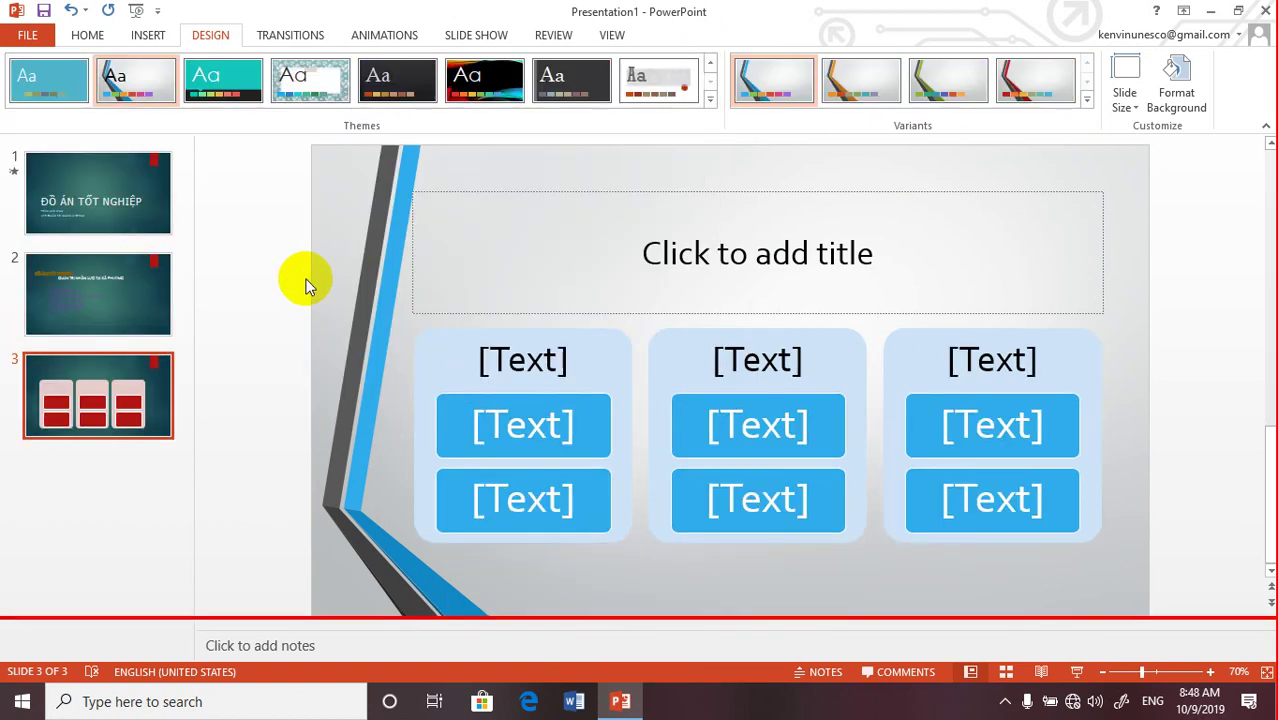
{"action": "left_click", "coordinate": [100, 215]}
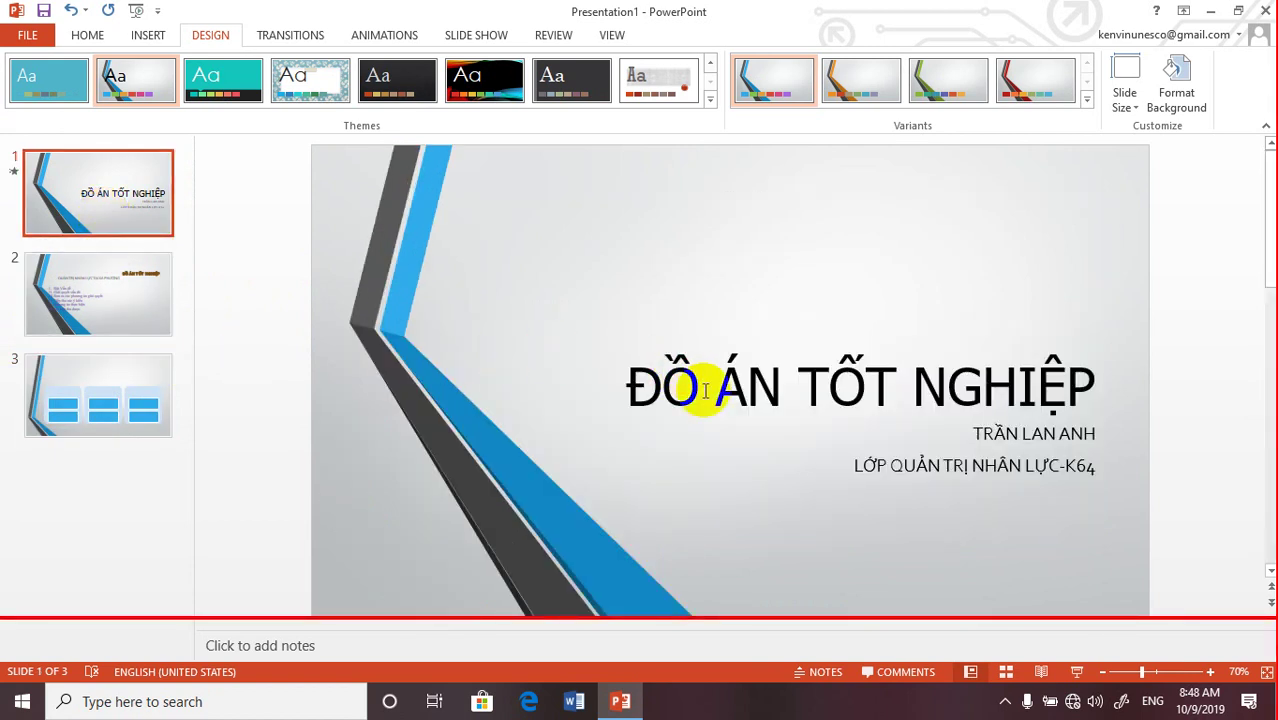
{"action": "scroll", "coordinate": [705, 390], "scroll_direction": "down", "scroll_amount": 1}
{"action": "scroll", "coordinate": [845, 437], "scroll_direction": "up", "scroll_amount": 1}
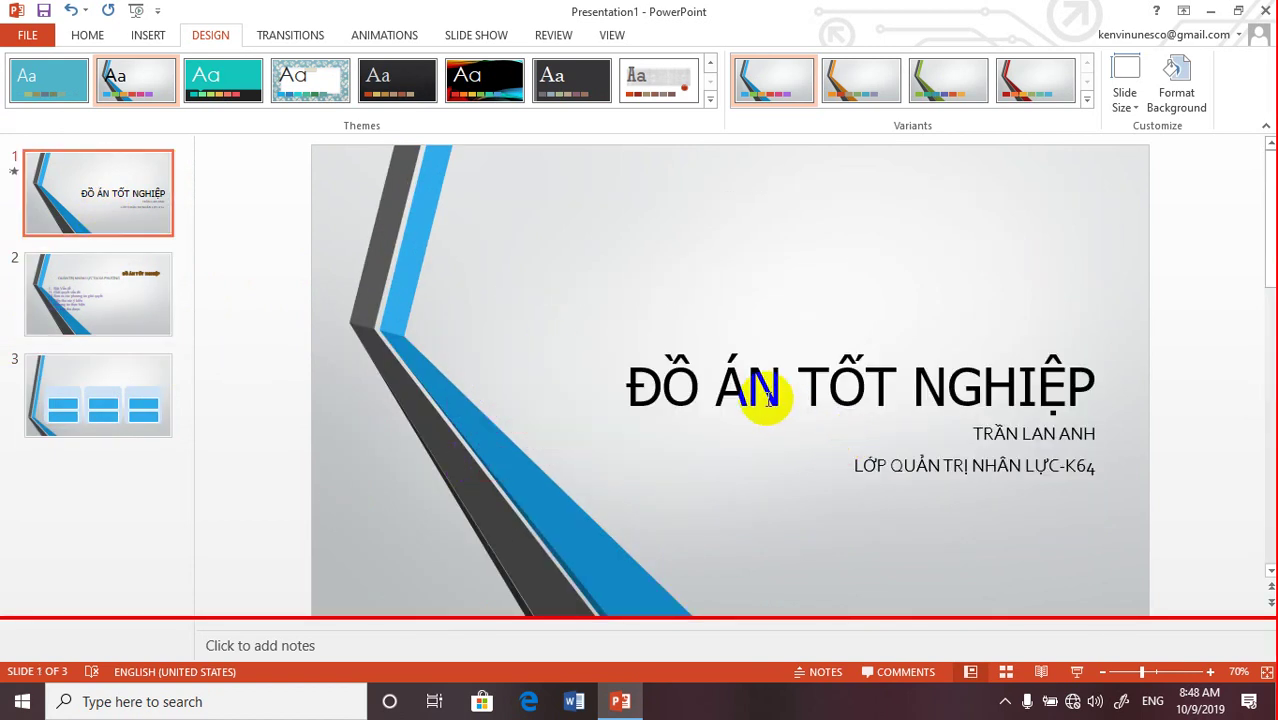
{"action": "scroll", "coordinate": [767, 398], "scroll_direction": "down", "scroll_amount": 2}
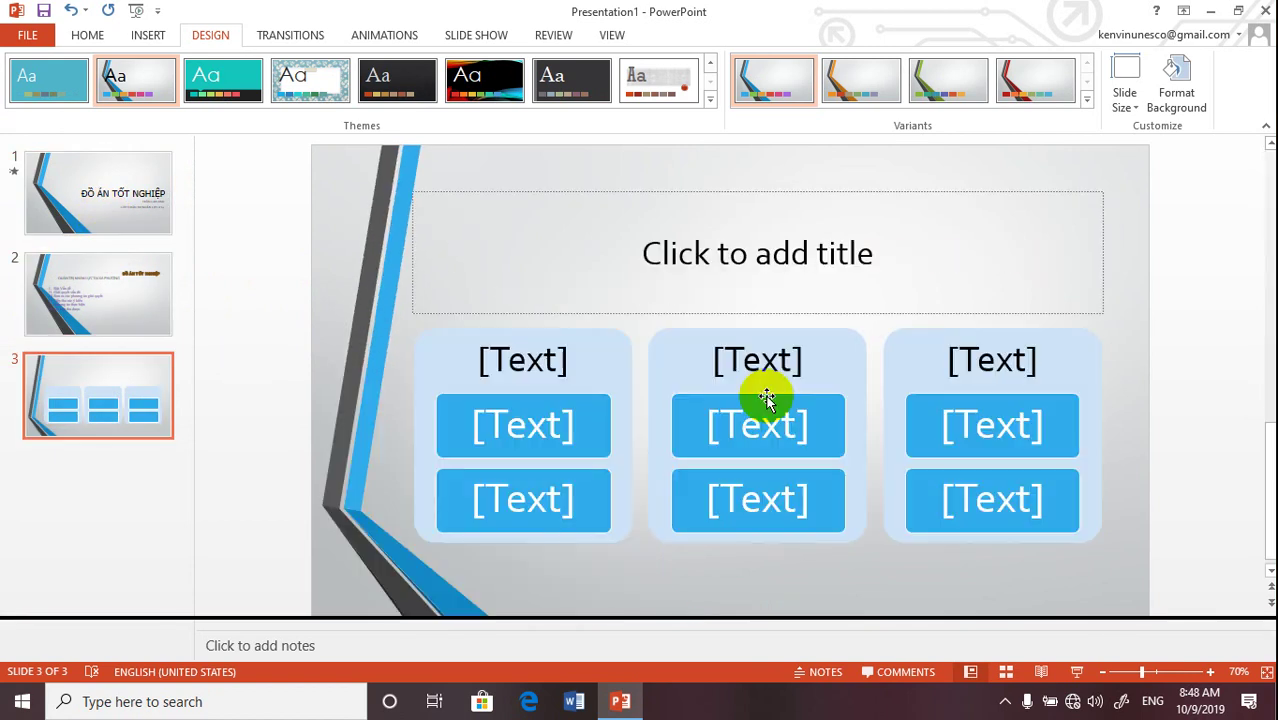
{"action": "left_click", "coordinate": [536, 360]}
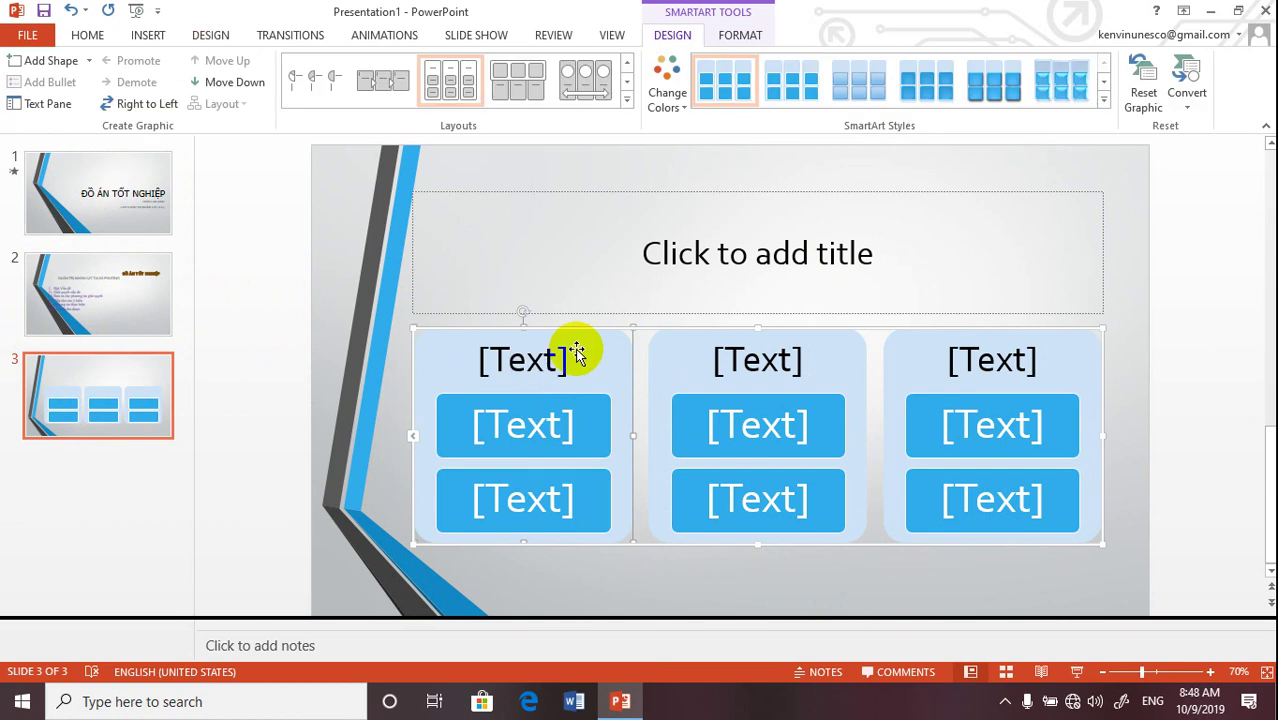
- Show the INSERT tab and click into a first-column SmartArt box, leaving it unchanged
{"action": "left_click", "coordinate": [277, 285]}
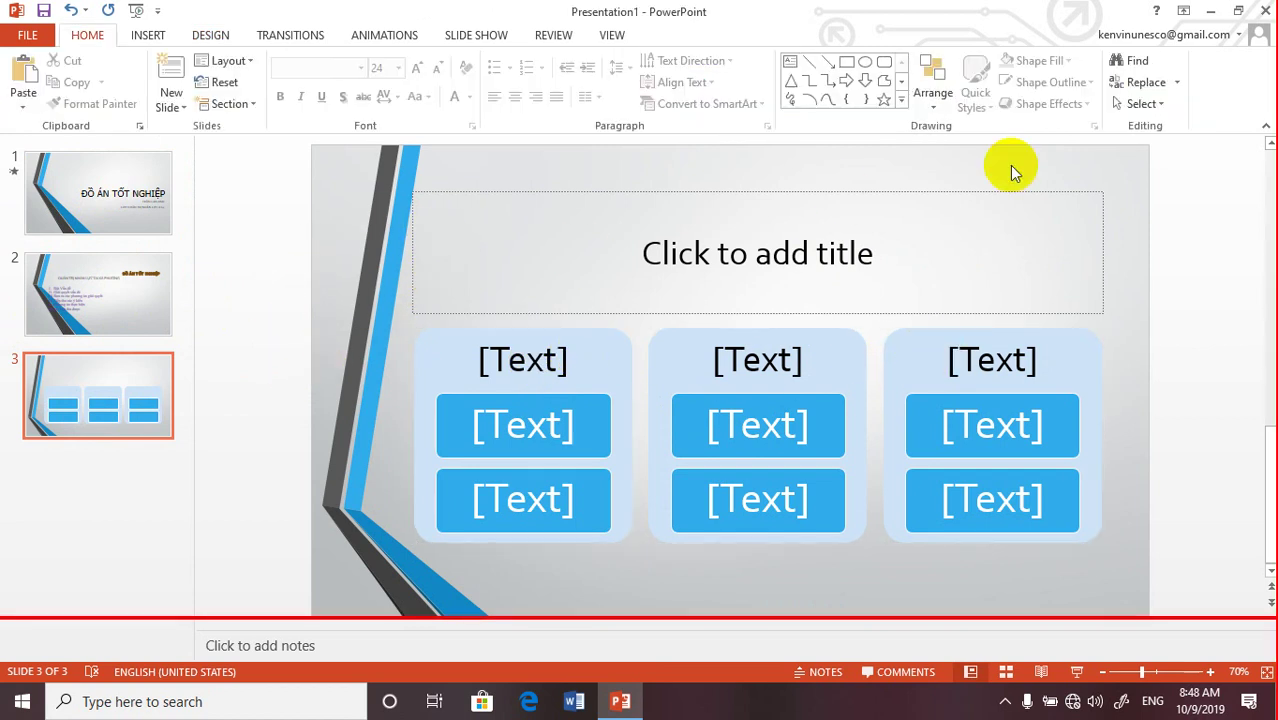
{"action": "left_click", "coordinate": [147, 36]}
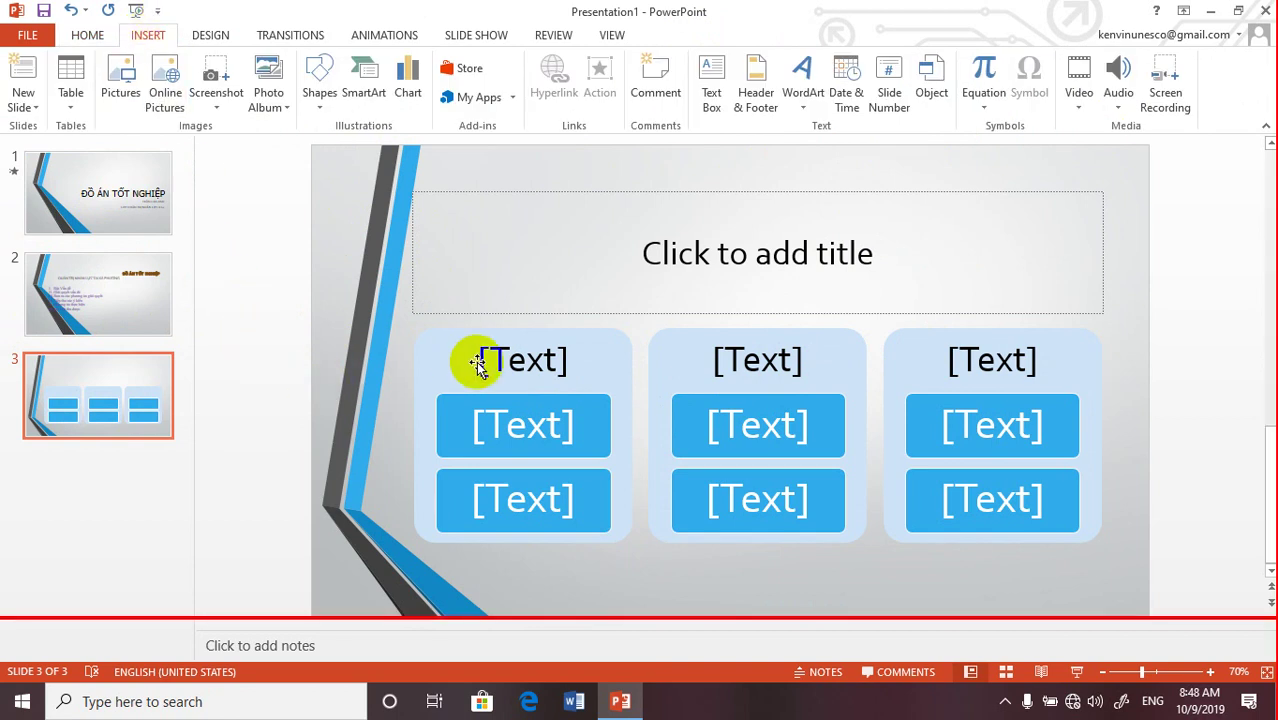
{"action": "left_click", "coordinate": [550, 430]}
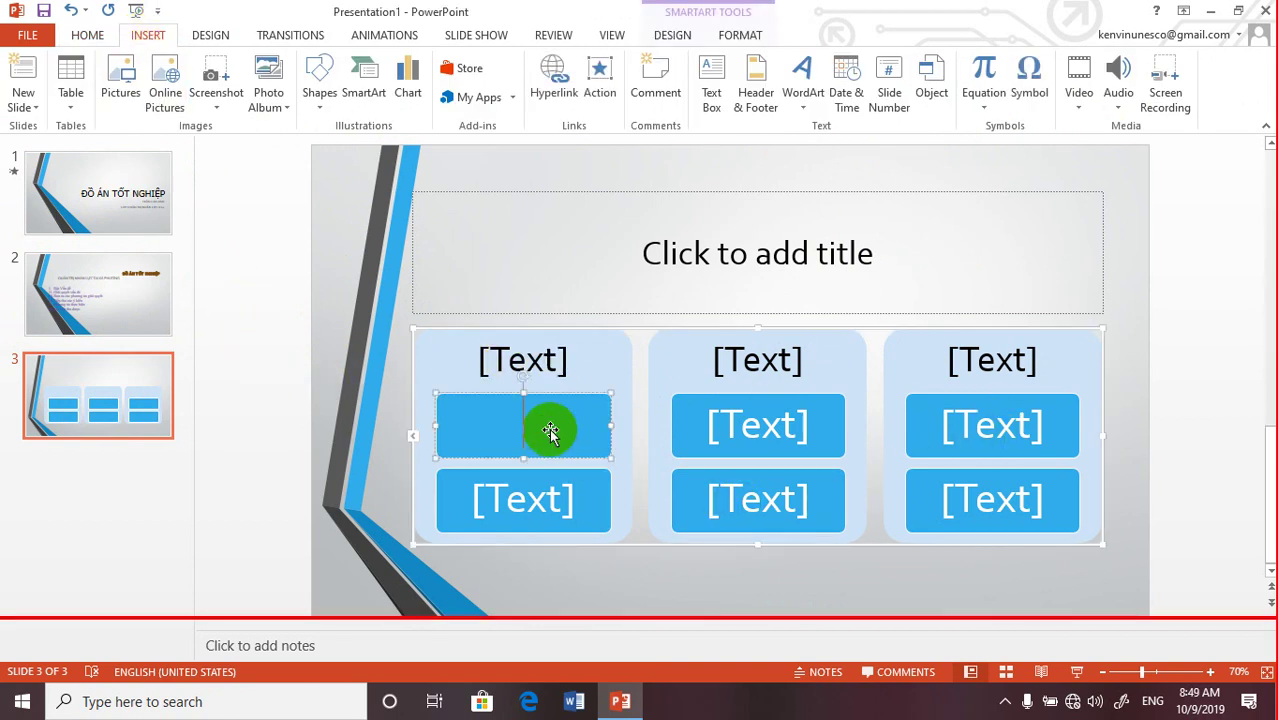
{"action": "left_click", "coordinate": [1175, 508]}
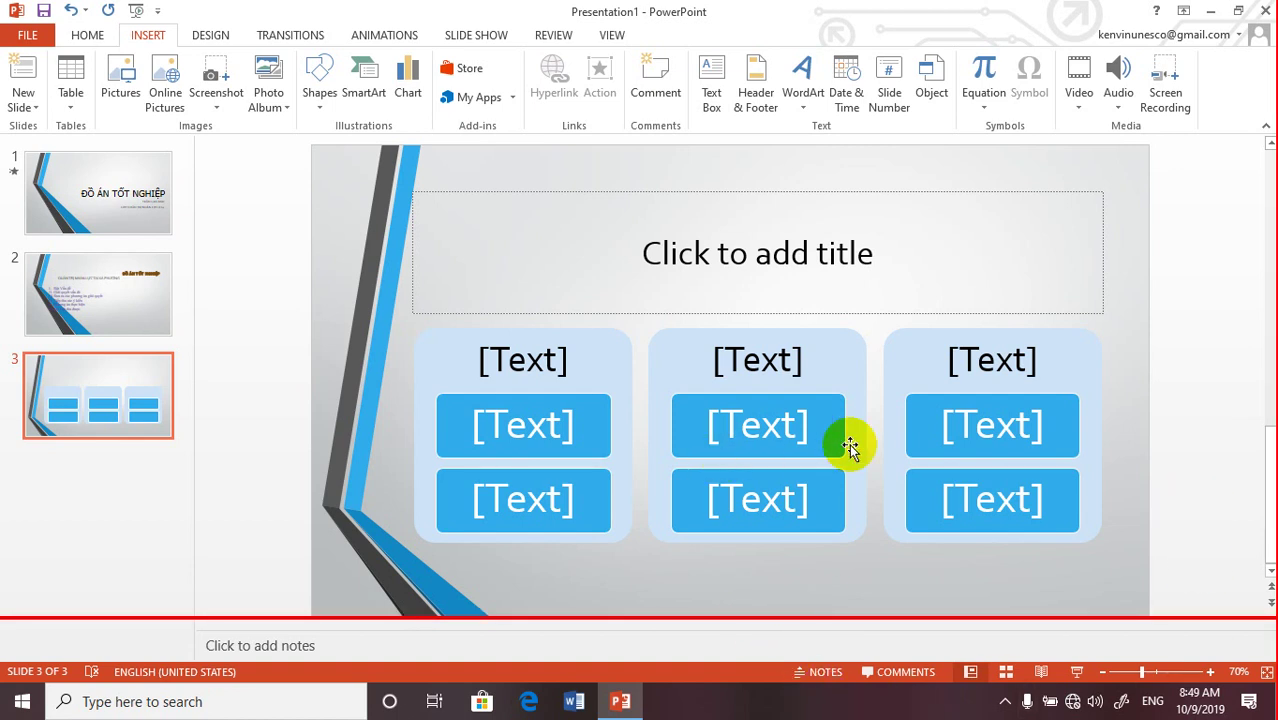
- Clear the middle column's heading [Text] box and zoom the slide to about 89%
{"action": "left_click", "coordinate": [777, 440]}
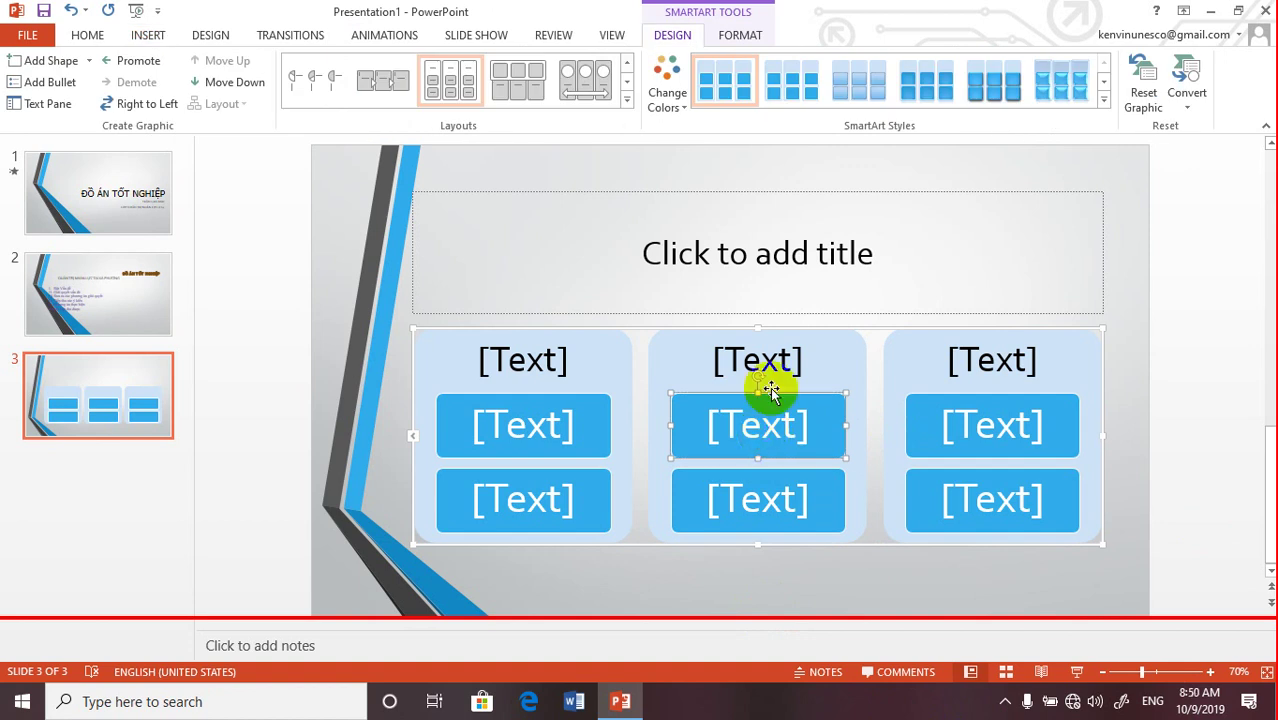
{"action": "left_click", "coordinate": [772, 368]}
{"action": "key", "text": "Delete"}
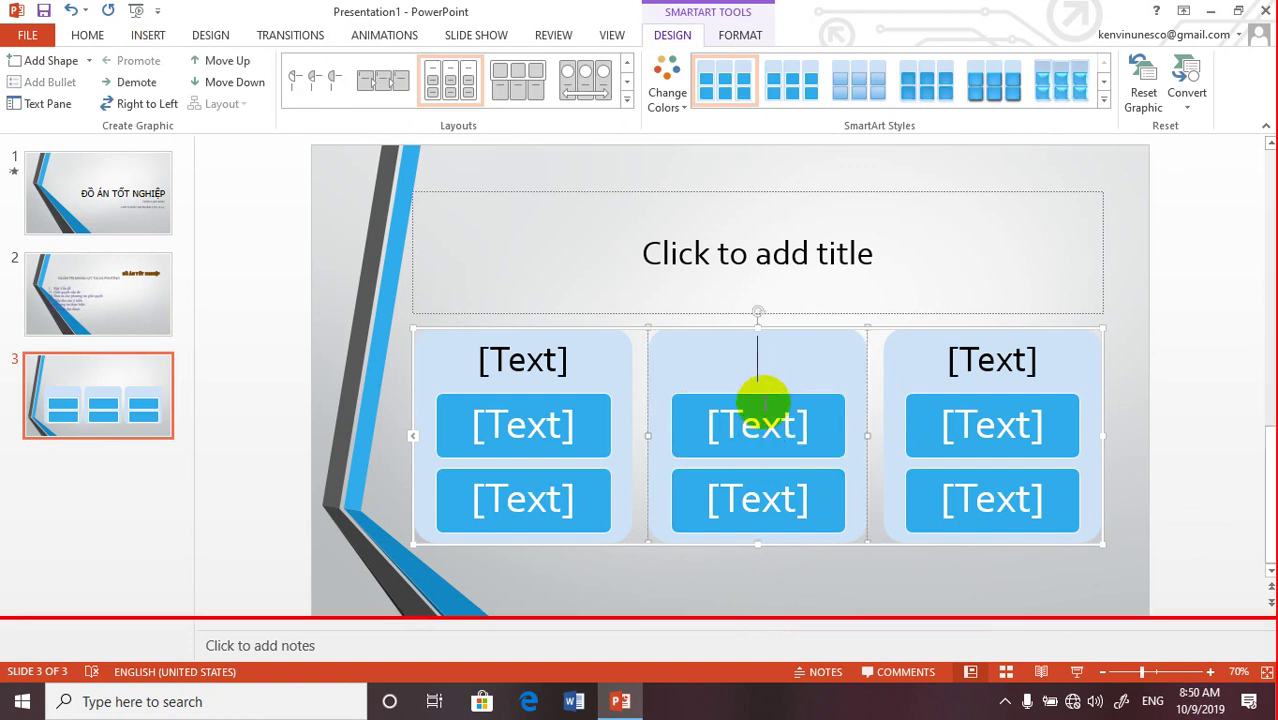
{"action": "scroll", "coordinate": [1147, 673], "scroll_direction": "up", "scroll_amount": 10}
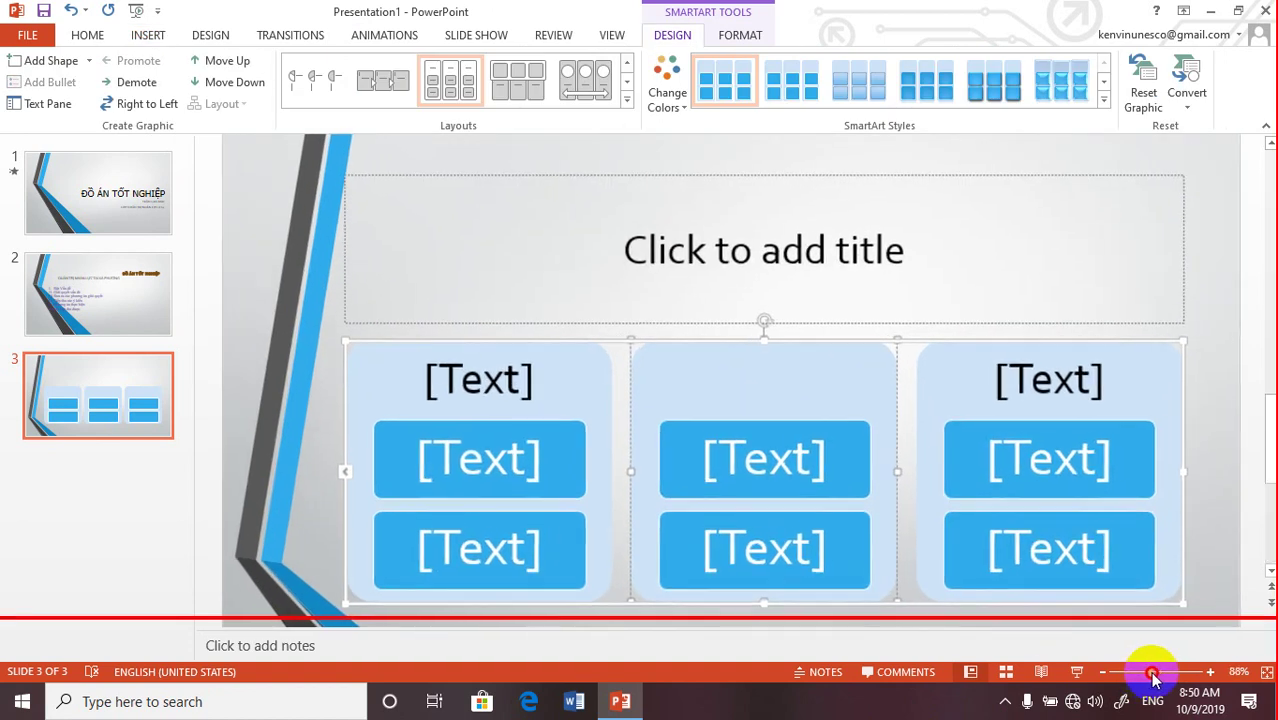
{"action": "mouse_move", "coordinate": [1138, 679]}
{"action": "left_mouse_down"}
{"action": "mouse_move", "coordinate": [1150, 678]}
{"action": "mouse_move", "coordinate": [1136, 680]}
{"action": "left_mouse_up"}
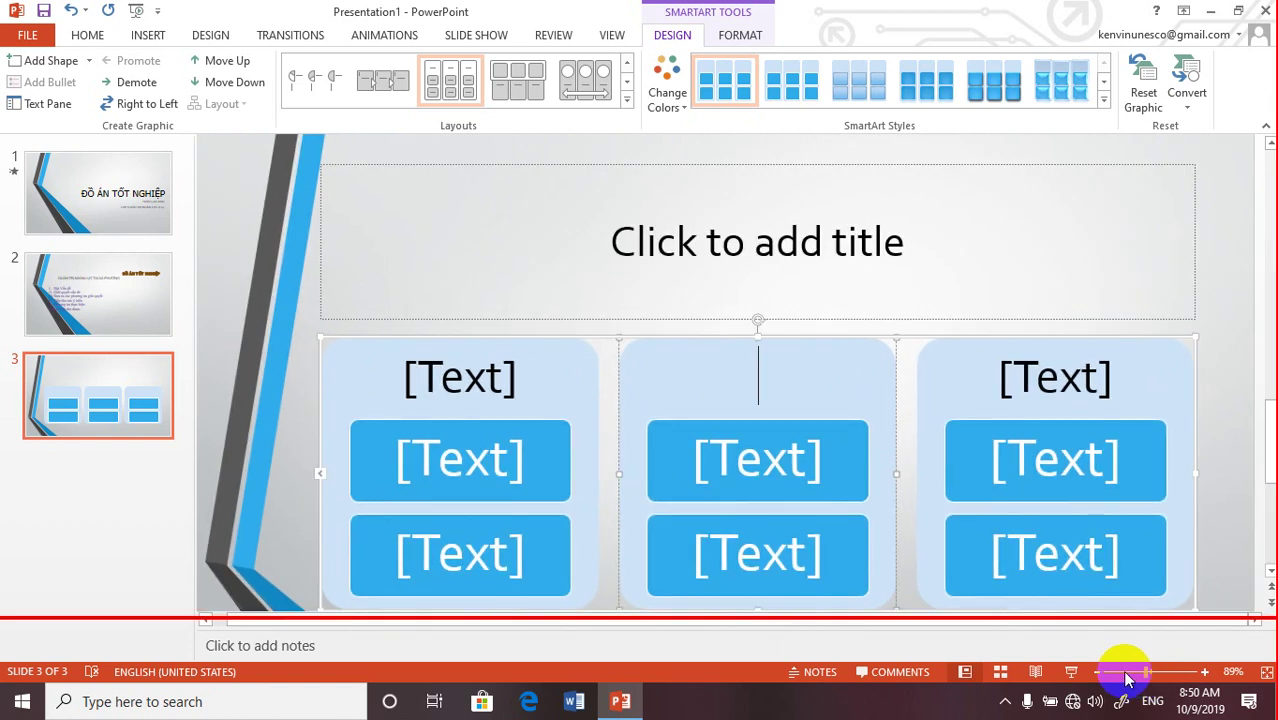